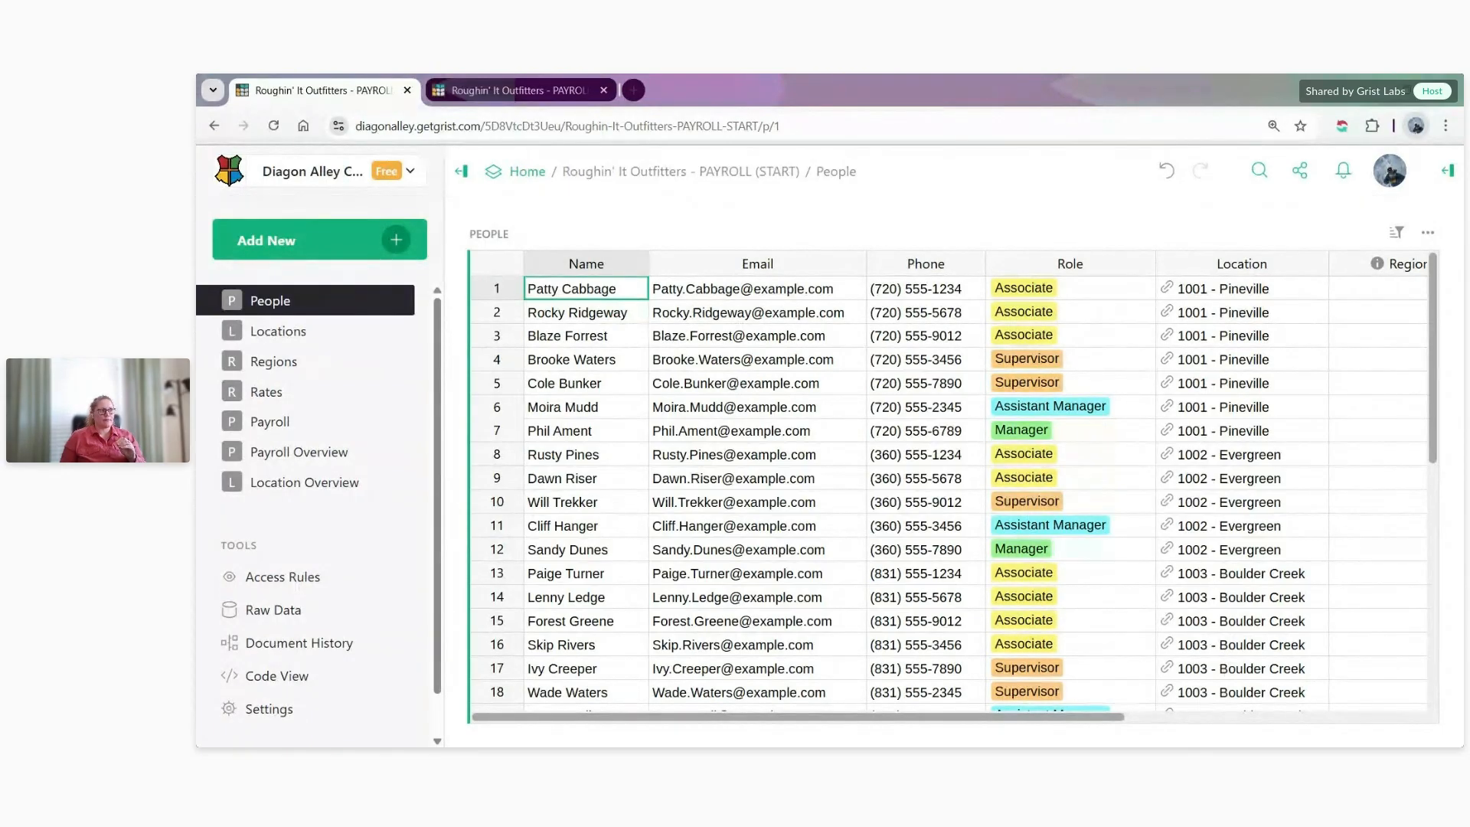
- Review the Role, Location and Region Assignment columns across all records of the People table, down to the district managers
{"action": "left_click", "coordinate": [1051, 268]}
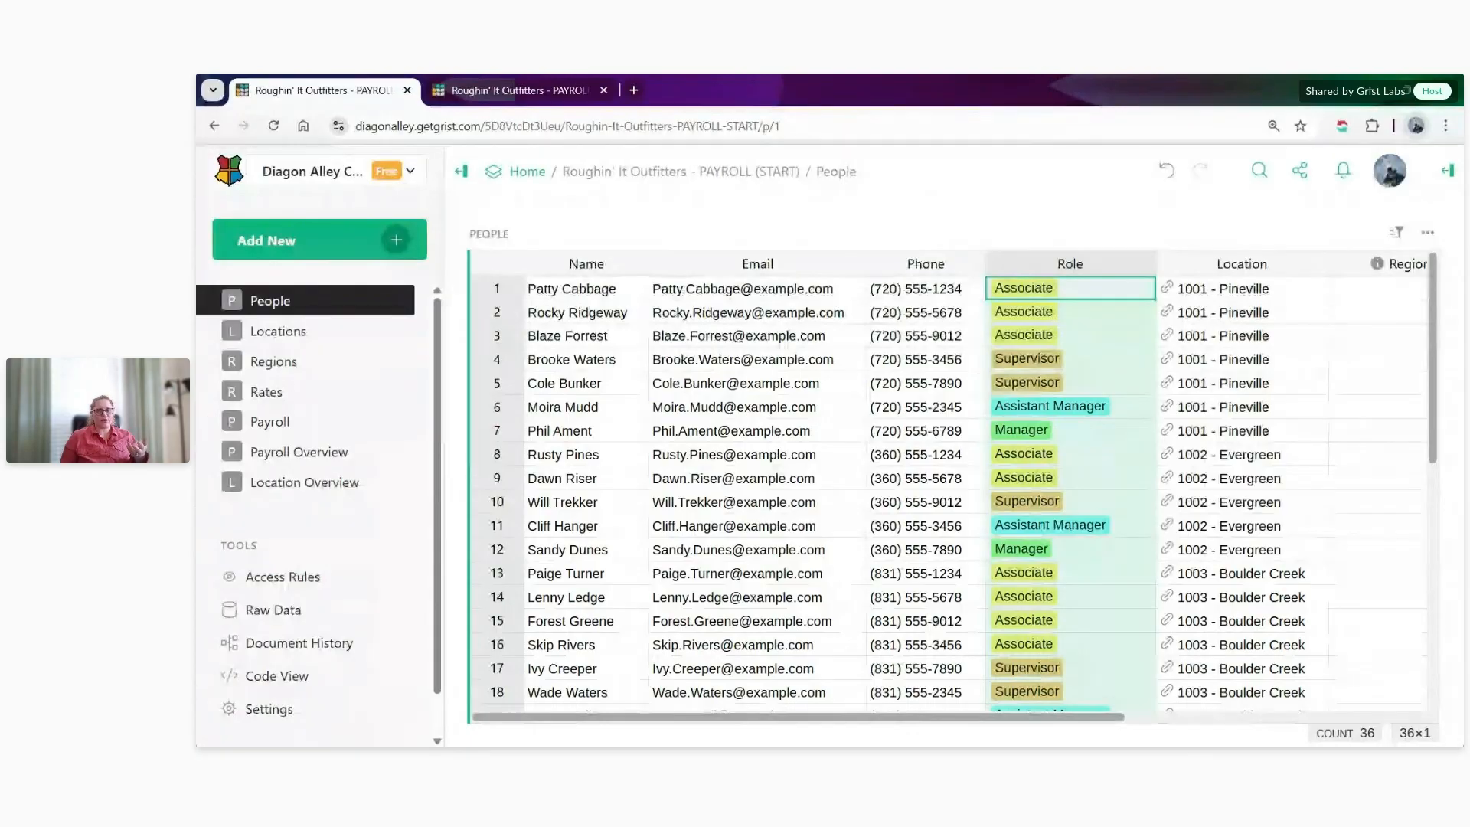
{"action": "scroll", "coordinate": [1085, 324], "scroll_direction": "down", "scroll_amount": 2}
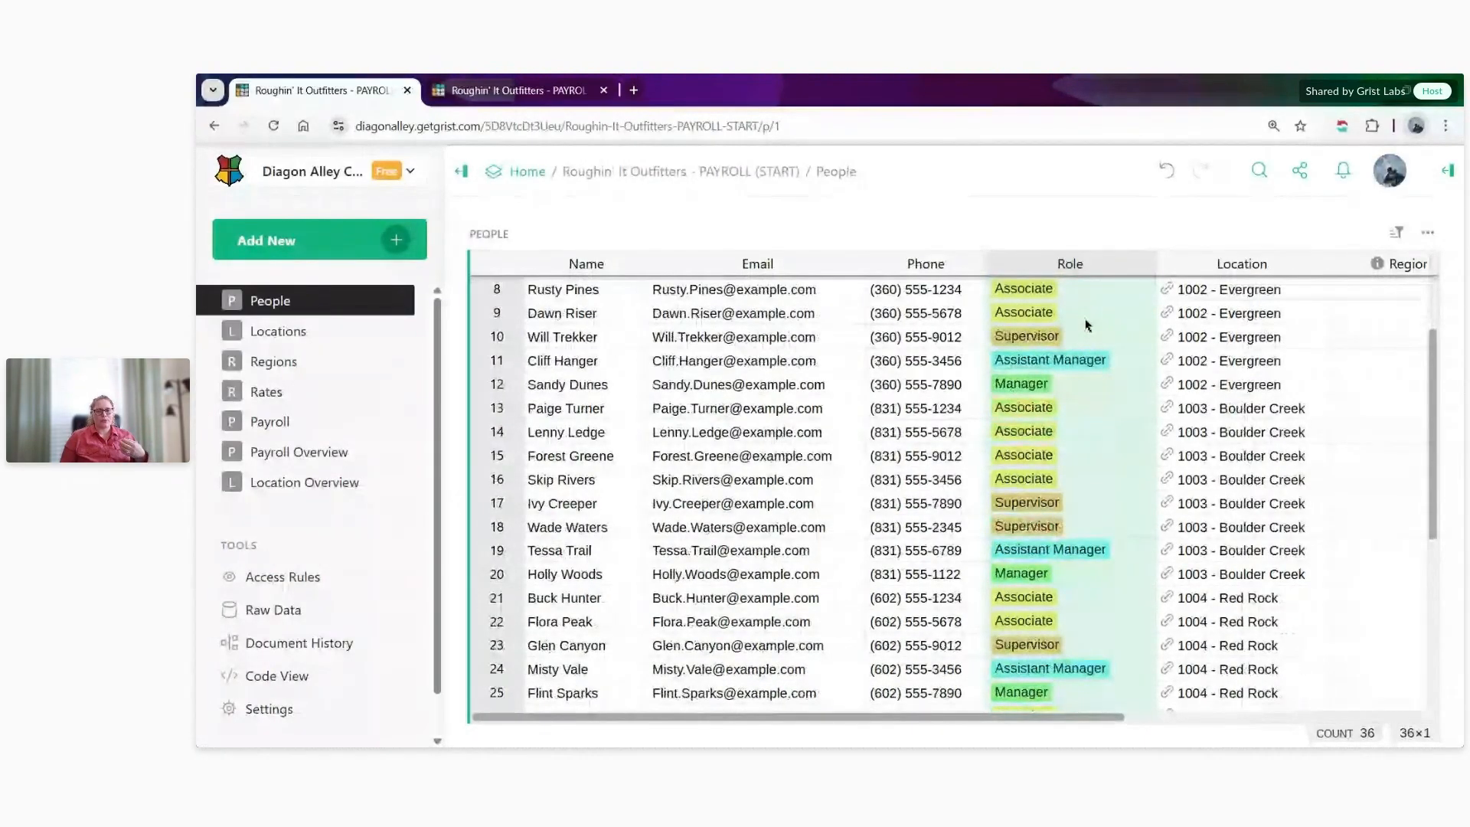
{"action": "scroll", "coordinate": [1085, 325], "scroll_direction": "down", "scroll_amount": 5}
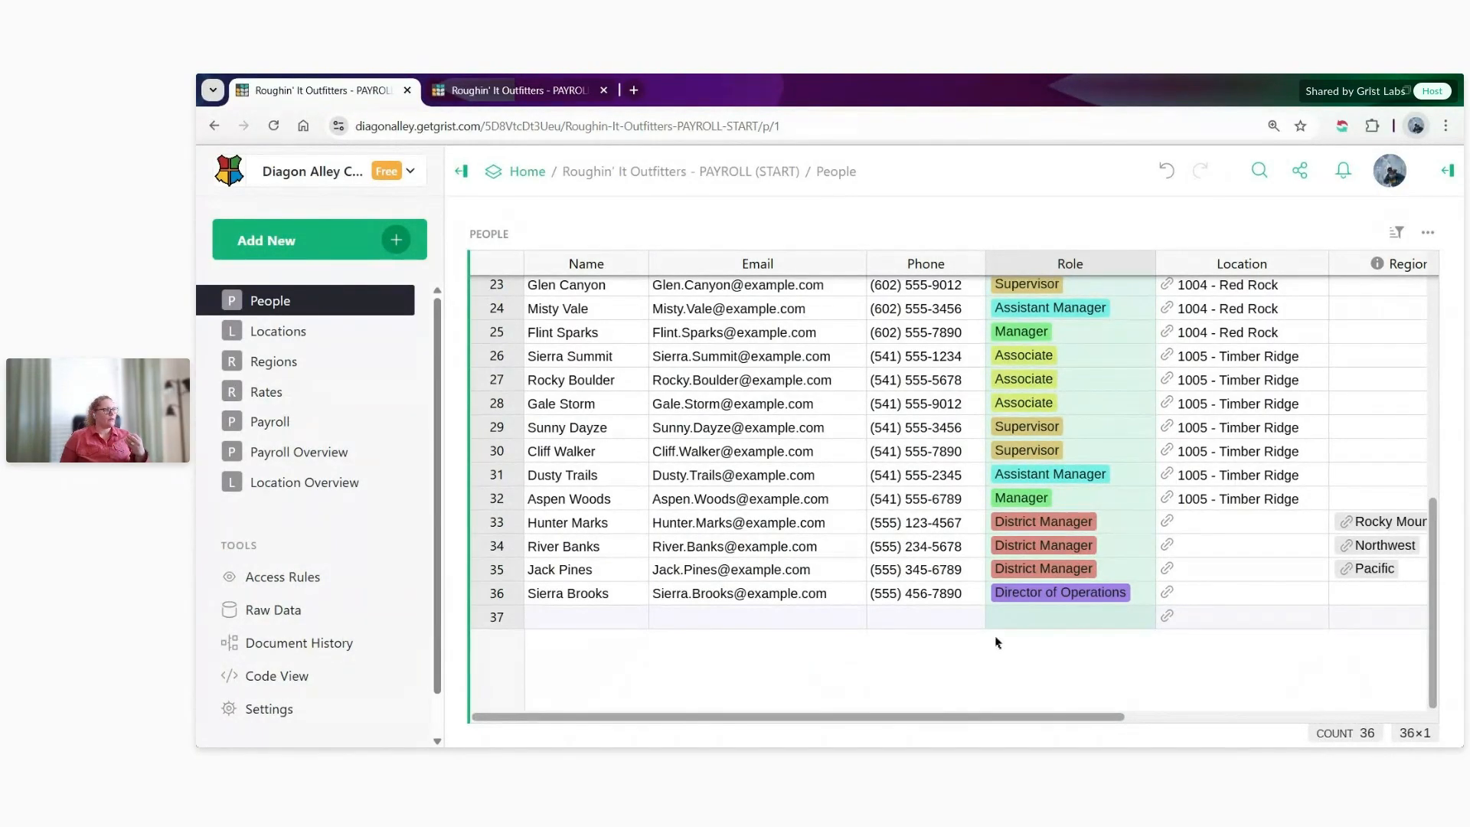
{"action": "left_click", "coordinate": [1257, 262]}
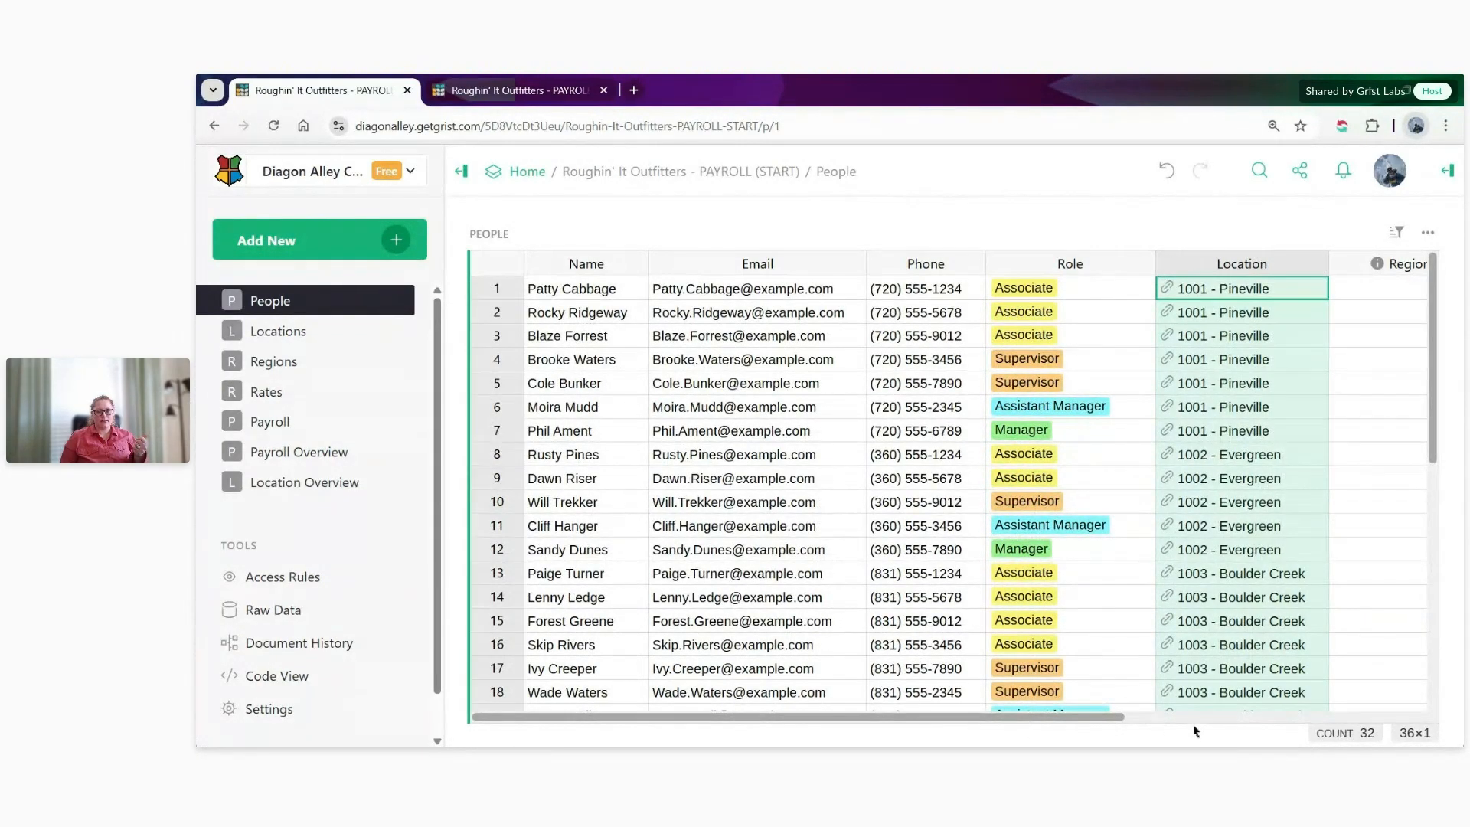
{"action": "scroll", "coordinate": [1193, 723], "scroll_direction": "right", "scroll_amount": 5}
{"action": "left_click", "coordinate": [1016, 264]}
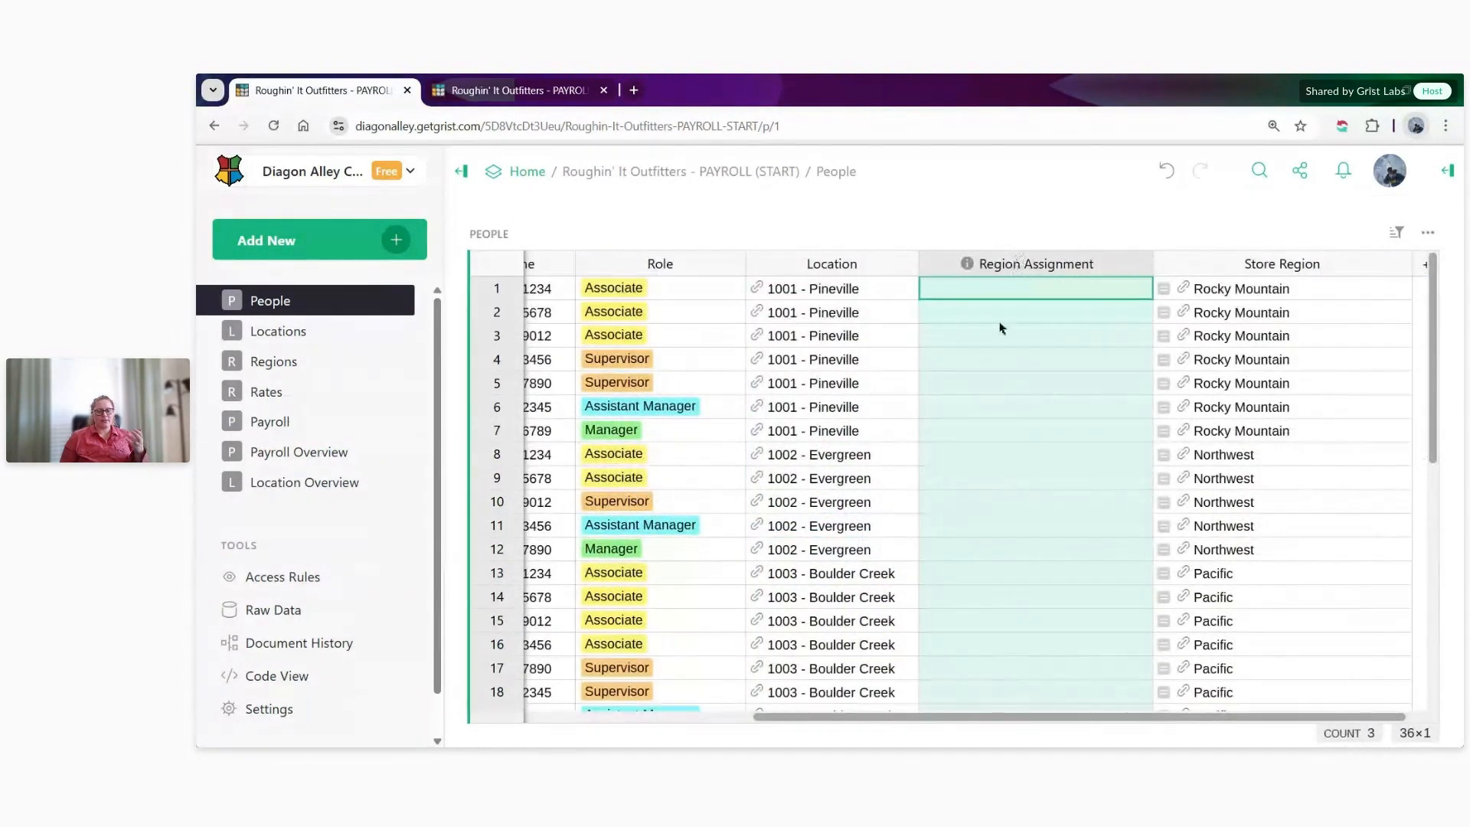
{"action": "scroll", "coordinate": [994, 341], "scroll_direction": "down", "scroll_amount": 7}
{"action": "left_click_drag", "start_coordinate": [481, 522], "coordinate": [496, 593]}
{"action": "left_click_drag", "start_coordinate": [774, 718], "coordinate": [1076, 720]}
- Inspect the formula behind the Store Region column in the People table, leaving it unchanged
{"action": "left_click", "coordinate": [1255, 263]}
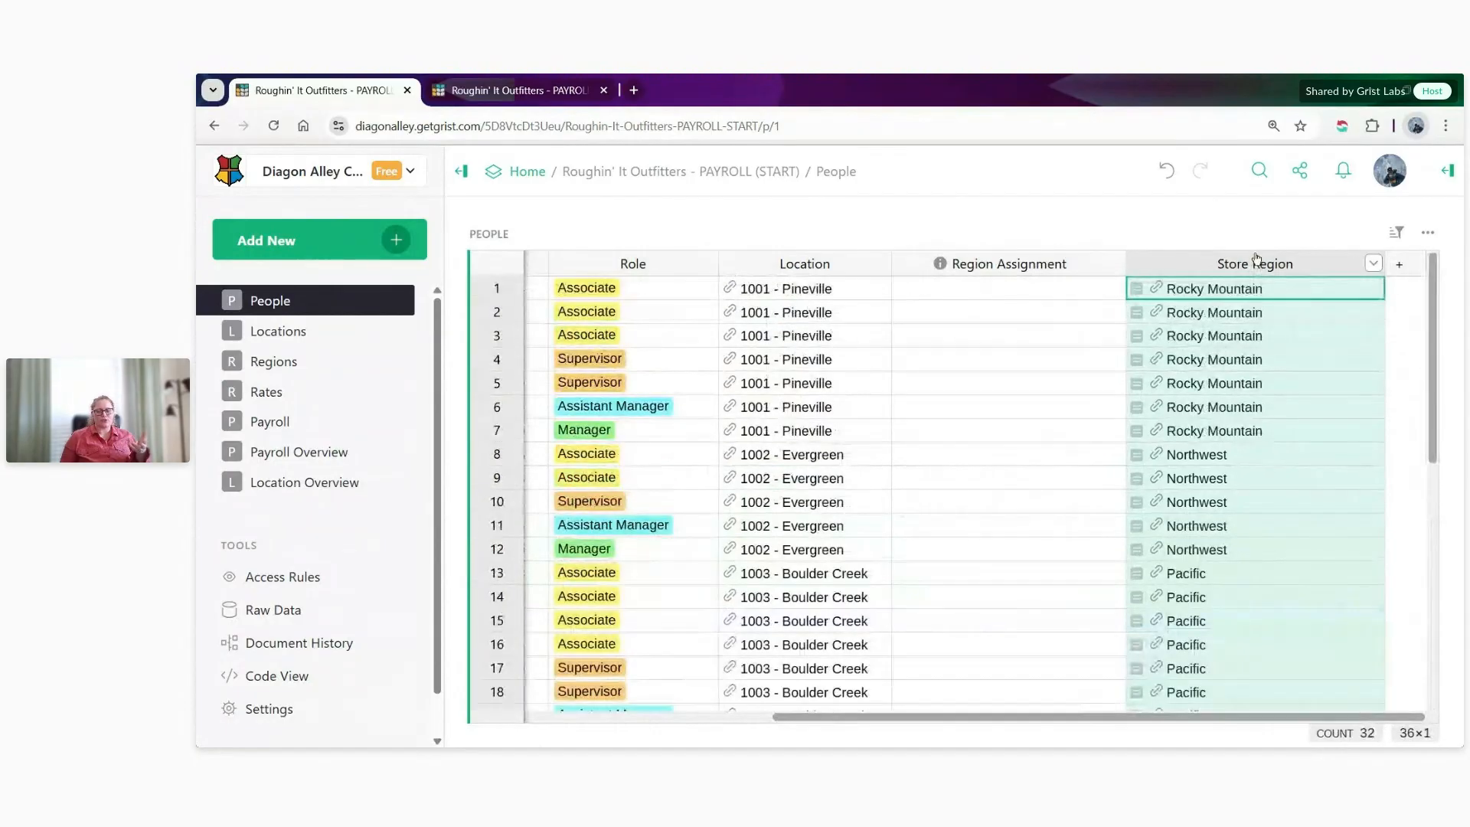
{"action": "double_click", "coordinate": [1216, 289]}
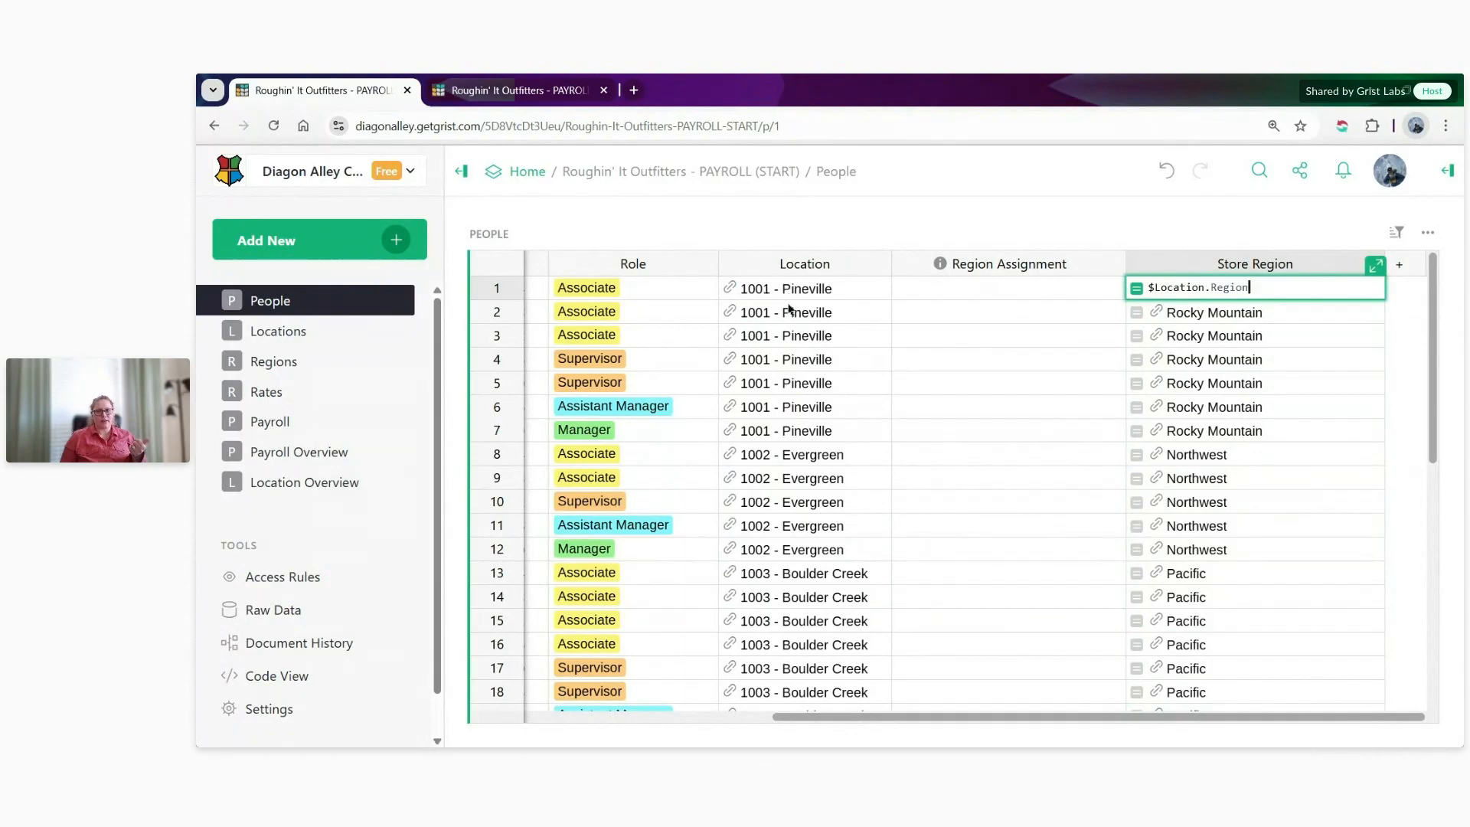
{"action": "key", "text": "Escape"}
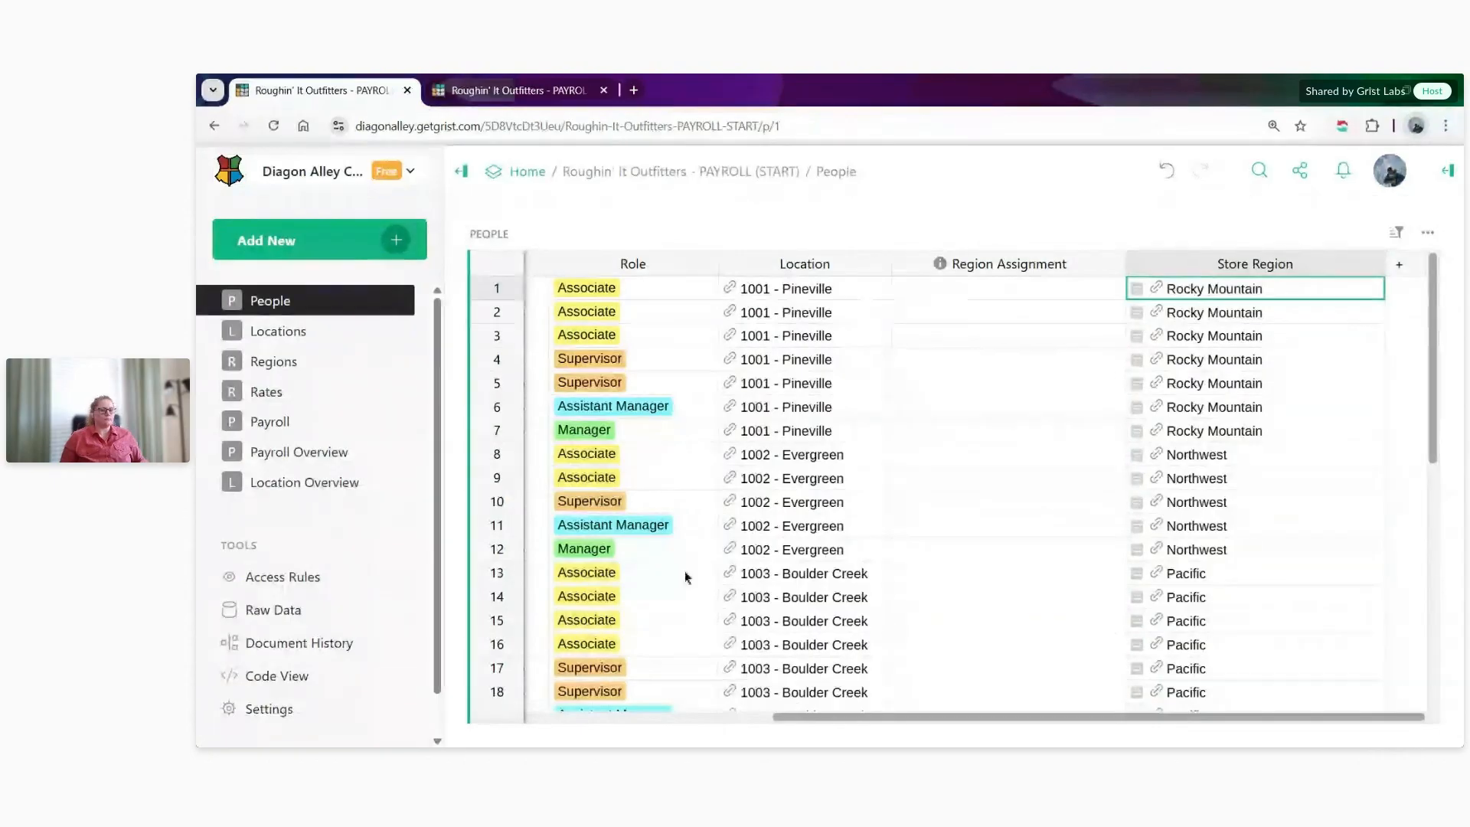
- Look through the Locations table, including its Manager and District Manager columns
{"action": "left_click", "coordinate": [288, 332]}
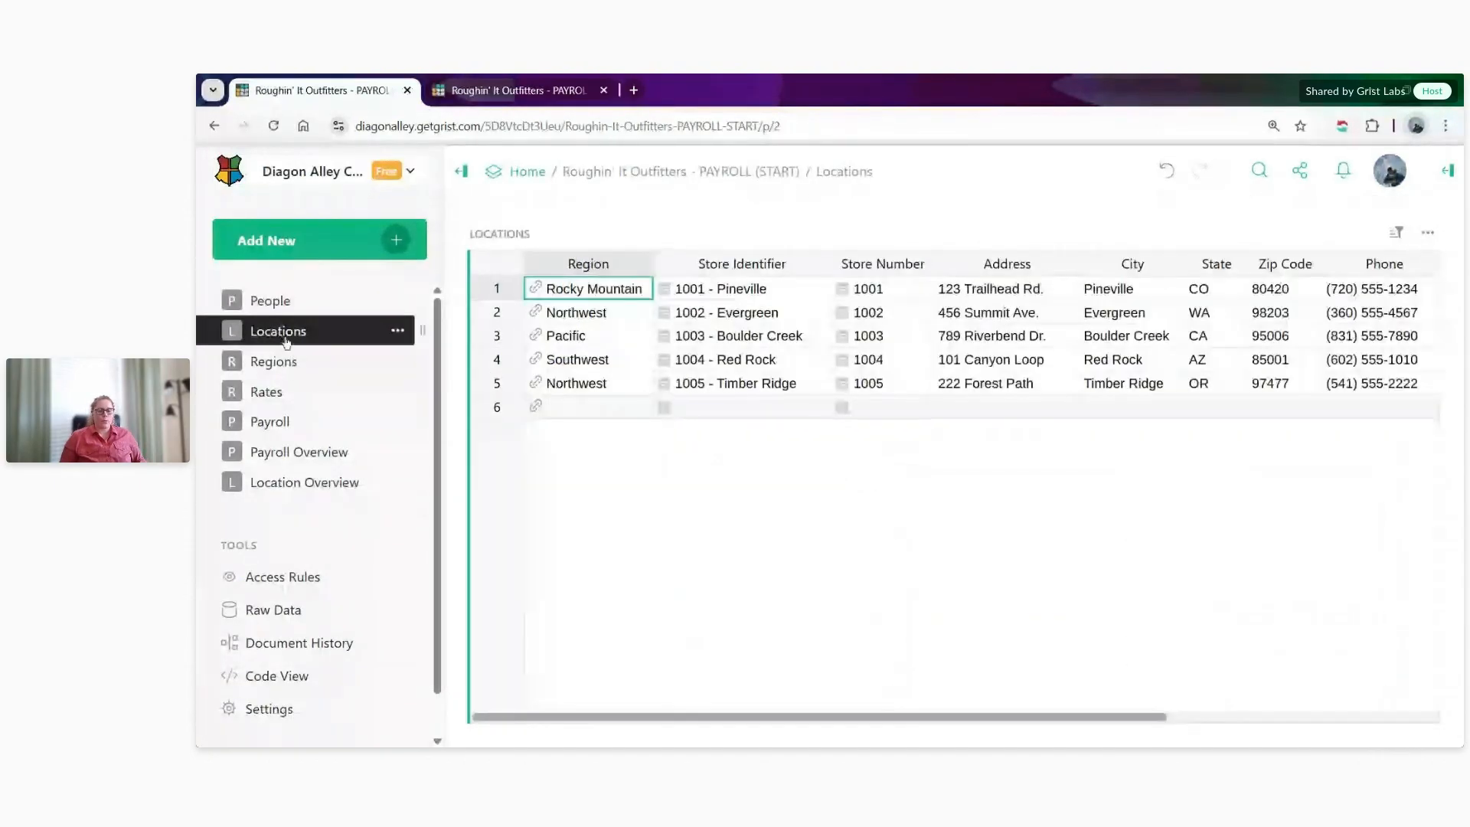
{"action": "left_click_drag", "start_coordinate": [615, 720], "coordinate": [895, 711]}
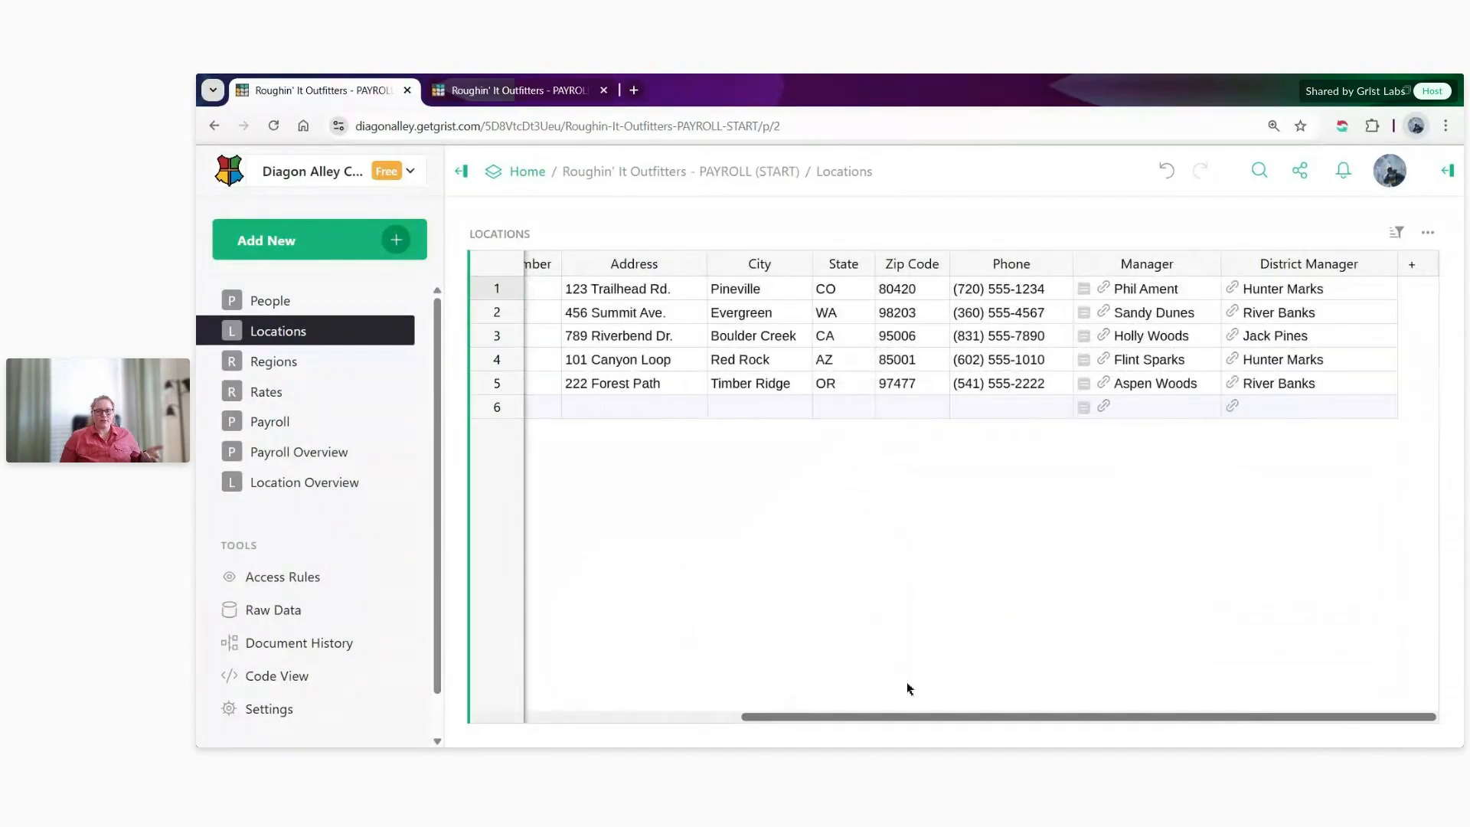
{"action": "scroll", "coordinate": [909, 685], "scroll_direction": "left", "scroll_amount": 10}
- Examine the Rocky Mountain record in the Regions table, including its district manager and linked locations
{"action": "left_click", "coordinate": [359, 365]}
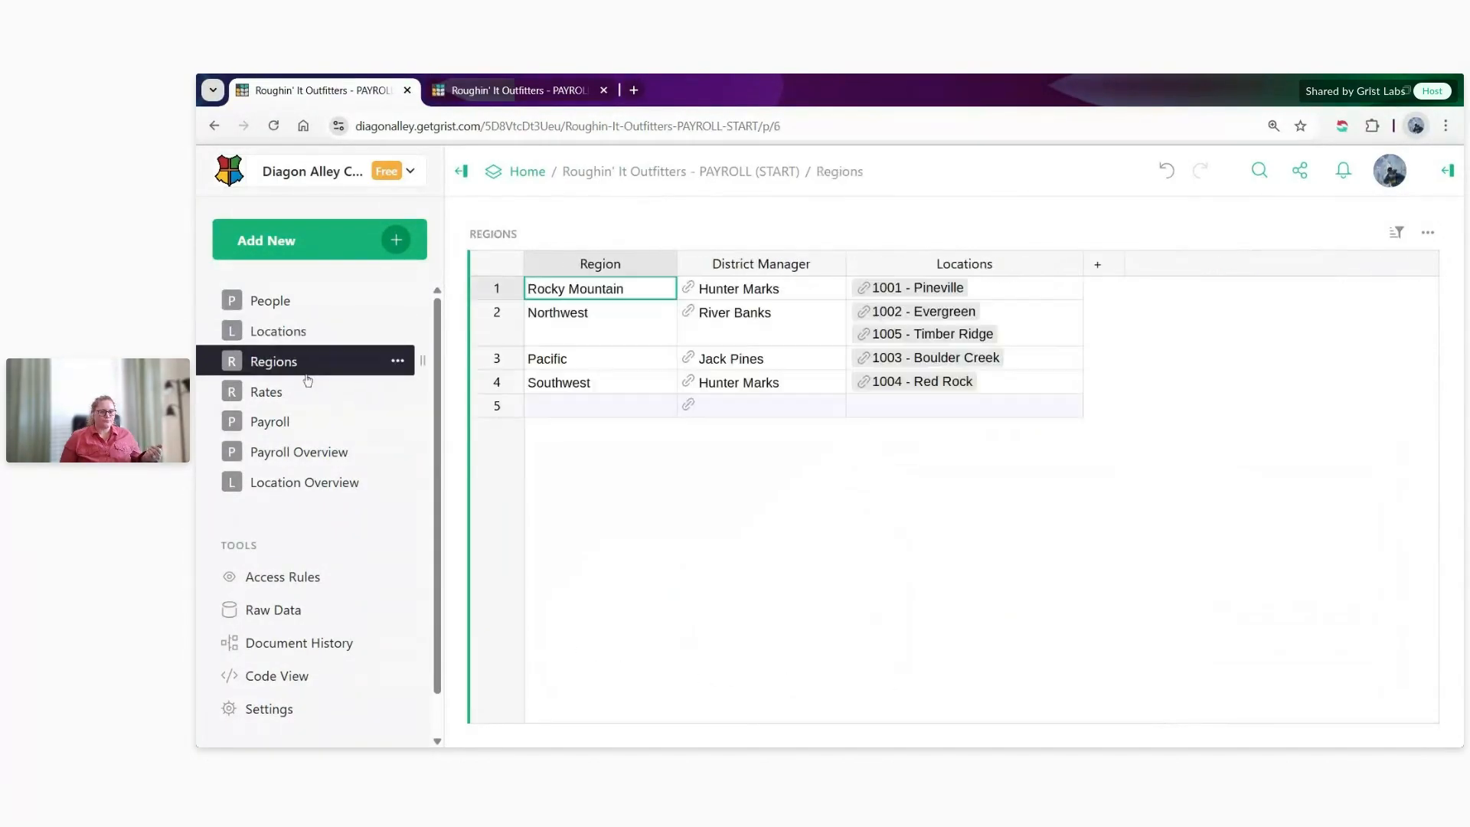
{"action": "left_click", "coordinate": [768, 293]}
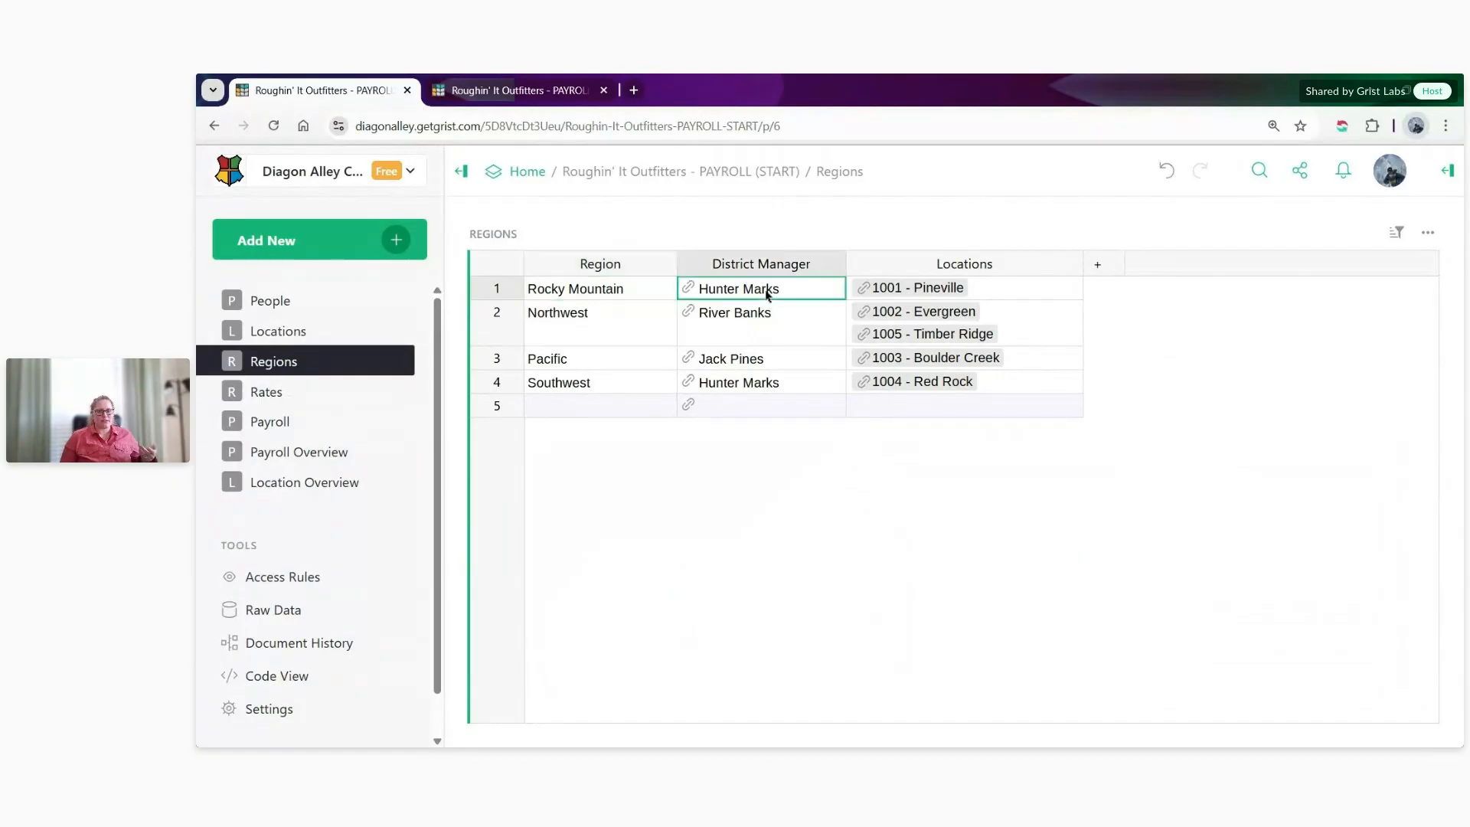
{"action": "left_click", "coordinate": [993, 289]}
{"action": "left_click", "coordinate": [609, 293]}
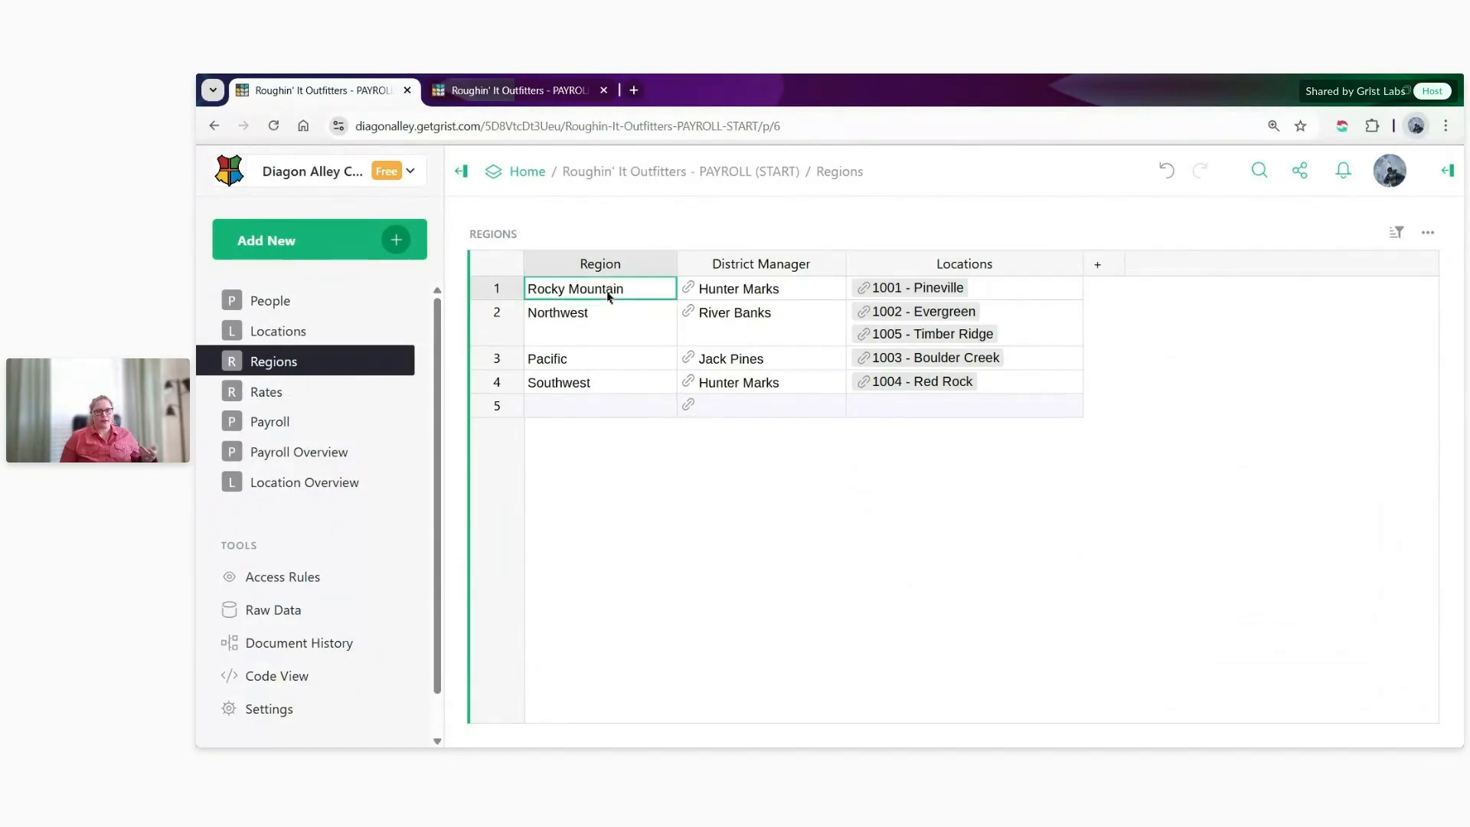
{"action": "left_click", "coordinate": [1002, 293]}
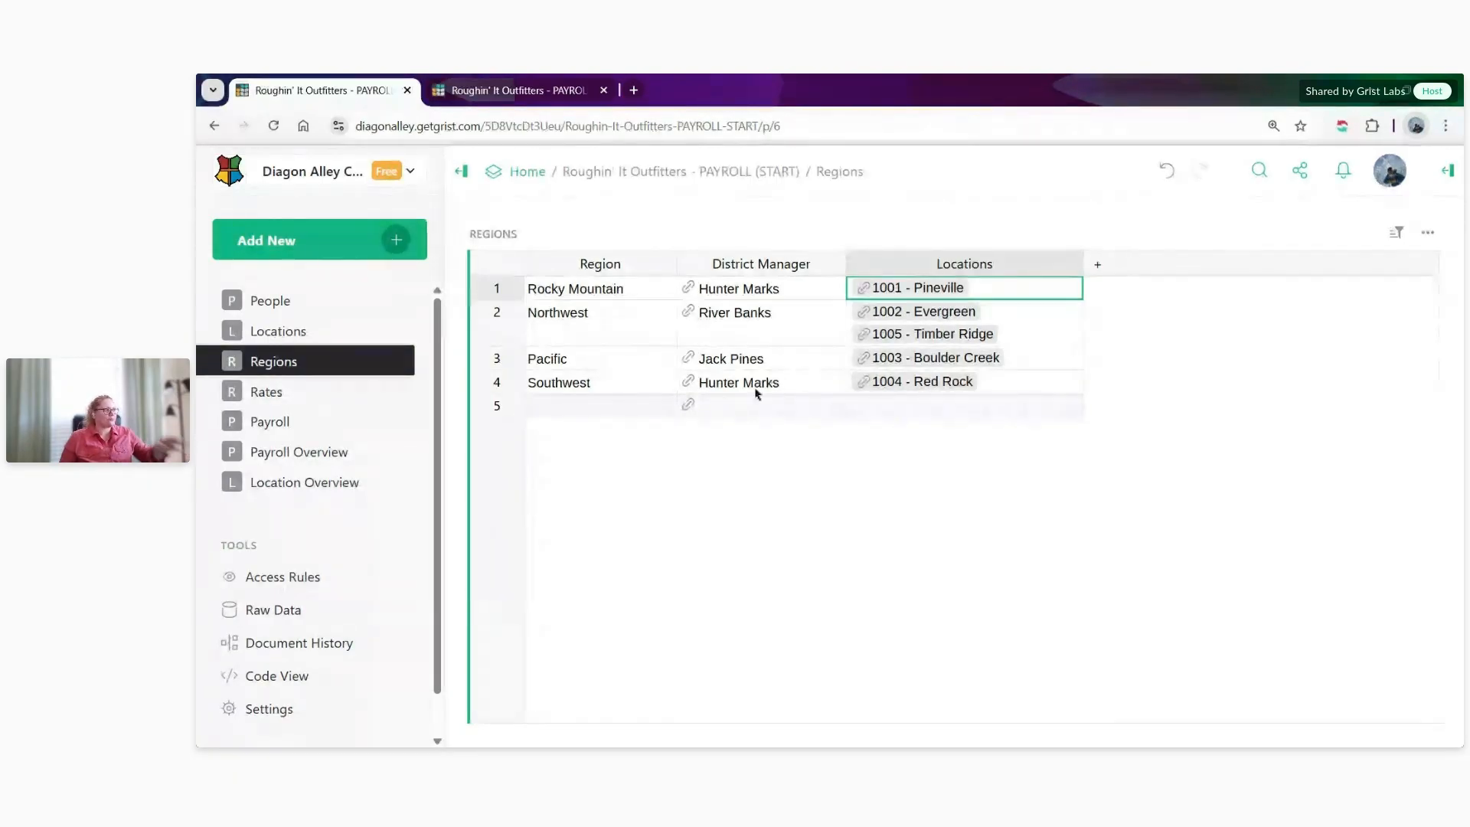
- Examine the employee, start date and hourly rate of the first two records in the Rates table
{"action": "left_click", "coordinate": [265, 391]}
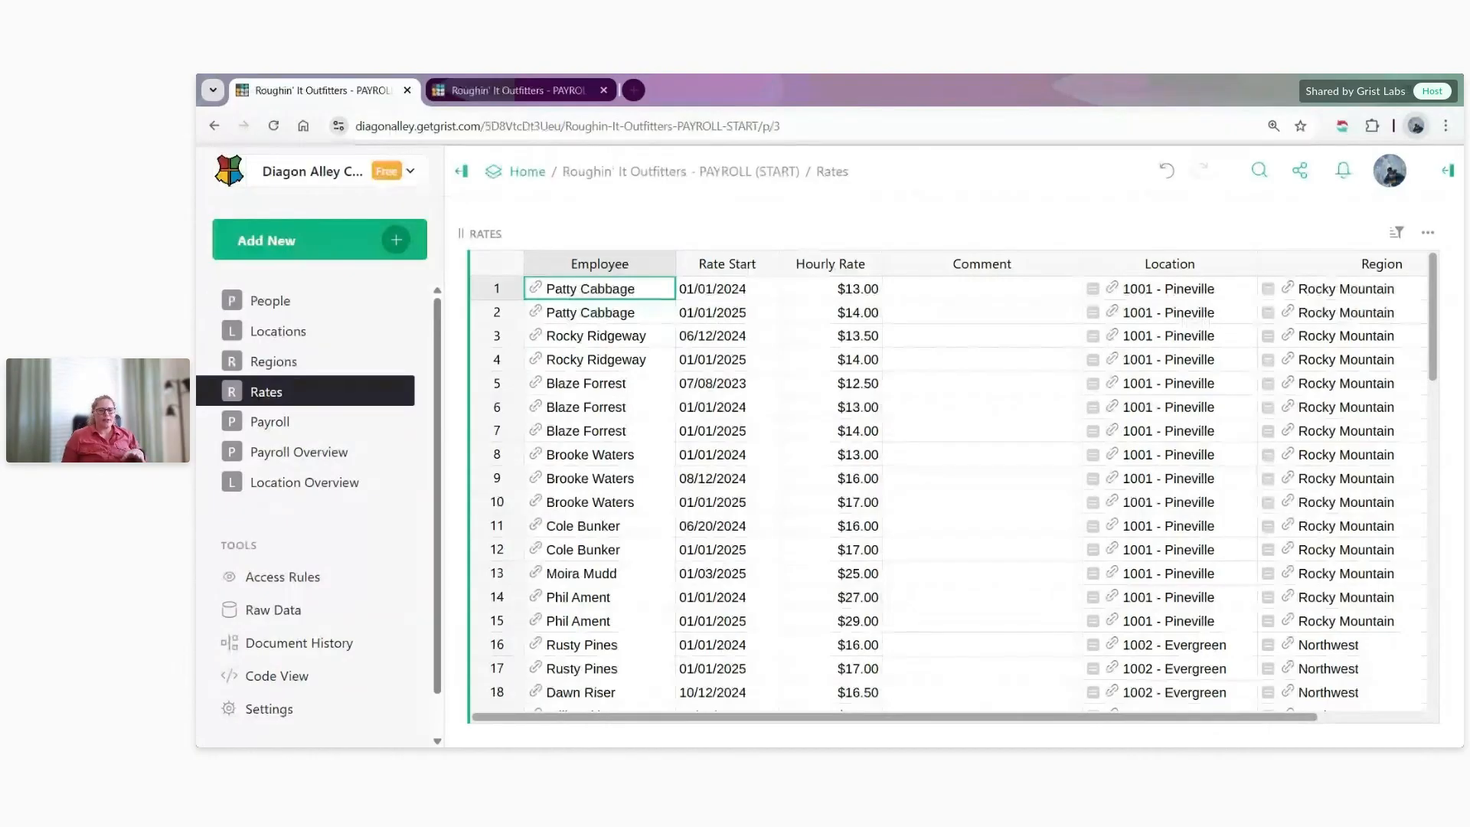
{"action": "left_click_drag", "start_coordinate": [631, 299], "coordinate": [797, 312]}
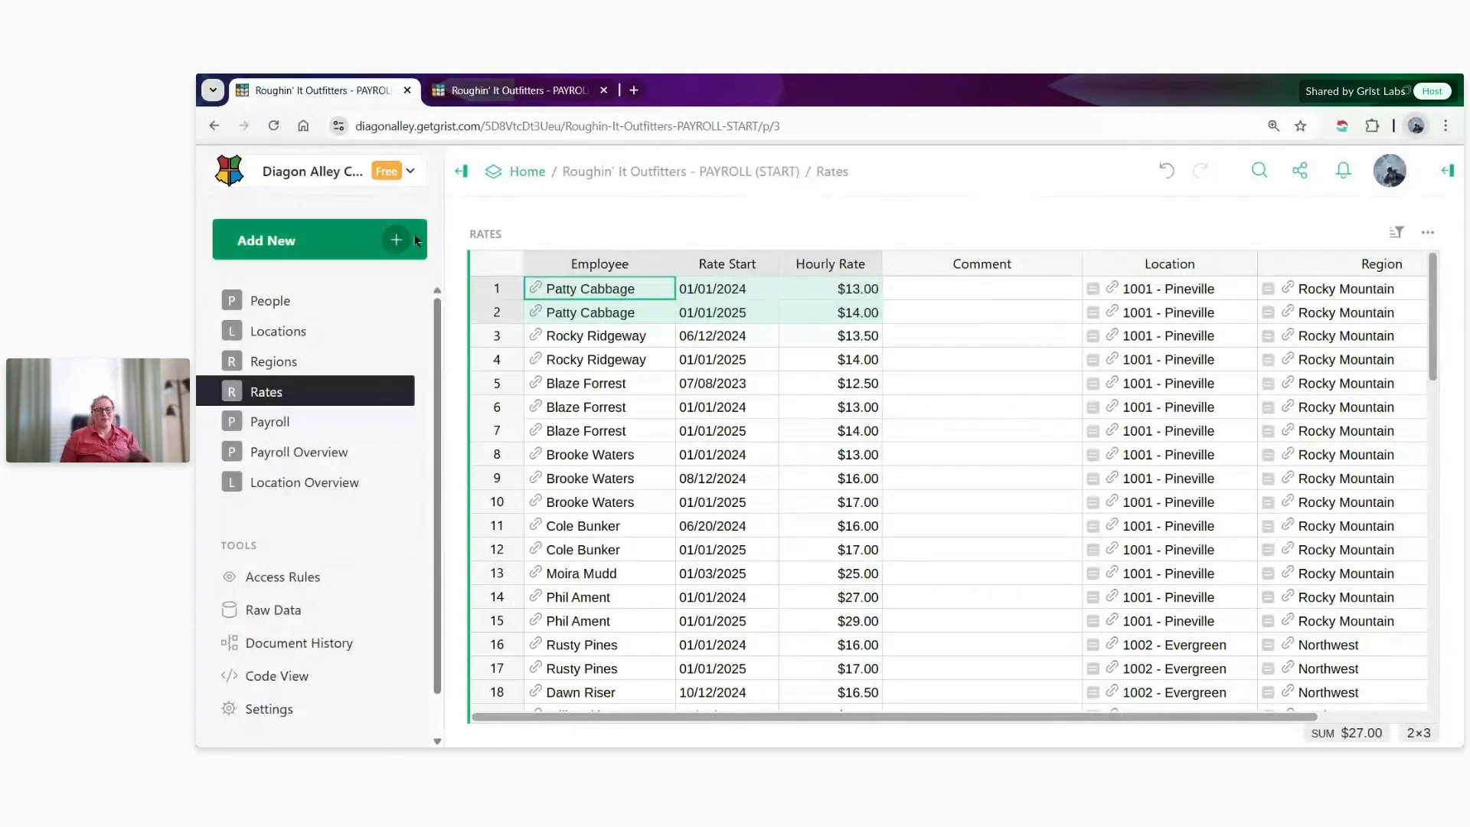
- Inspect the formula that determines the Per Hour rate in the Payroll table
{"action": "left_click", "coordinate": [328, 421]}
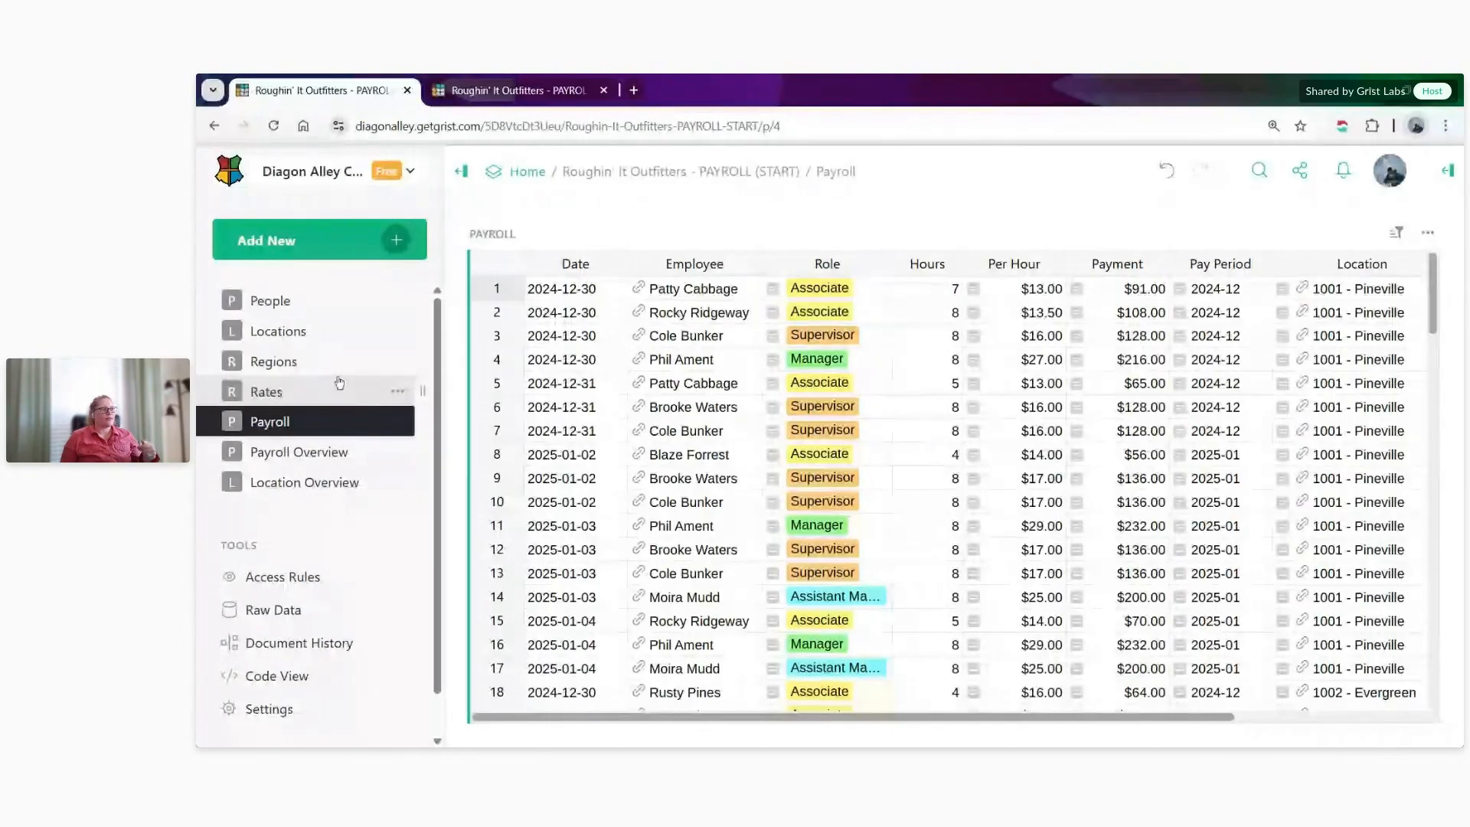
{"action": "double_click", "coordinate": [993, 364]}
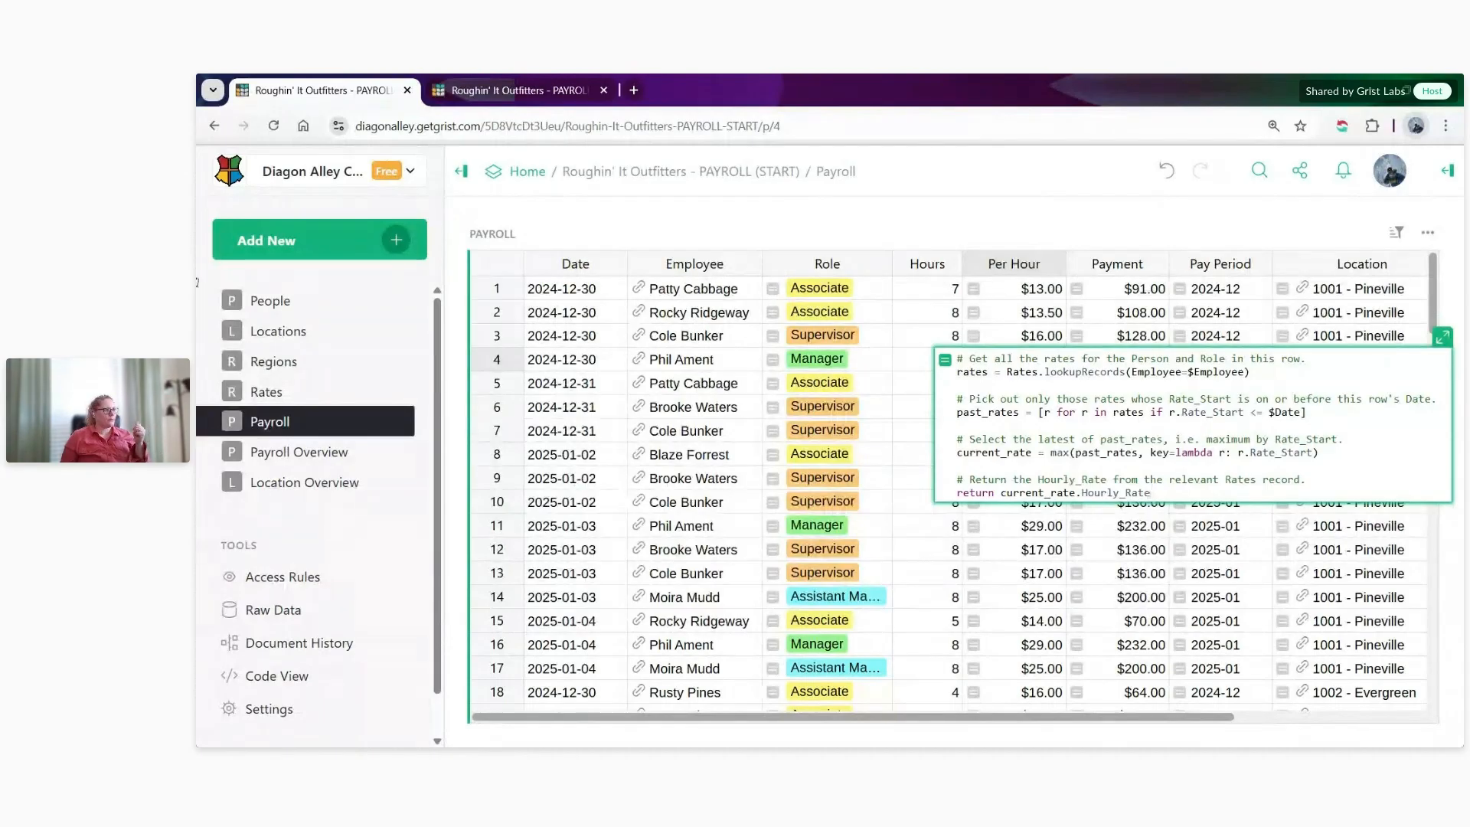
{"action": "key", "text": "Return"}
- Look through the Region column across the Payroll records
{"action": "left_click_drag", "start_coordinate": [853, 717], "coordinate": [1047, 723]}
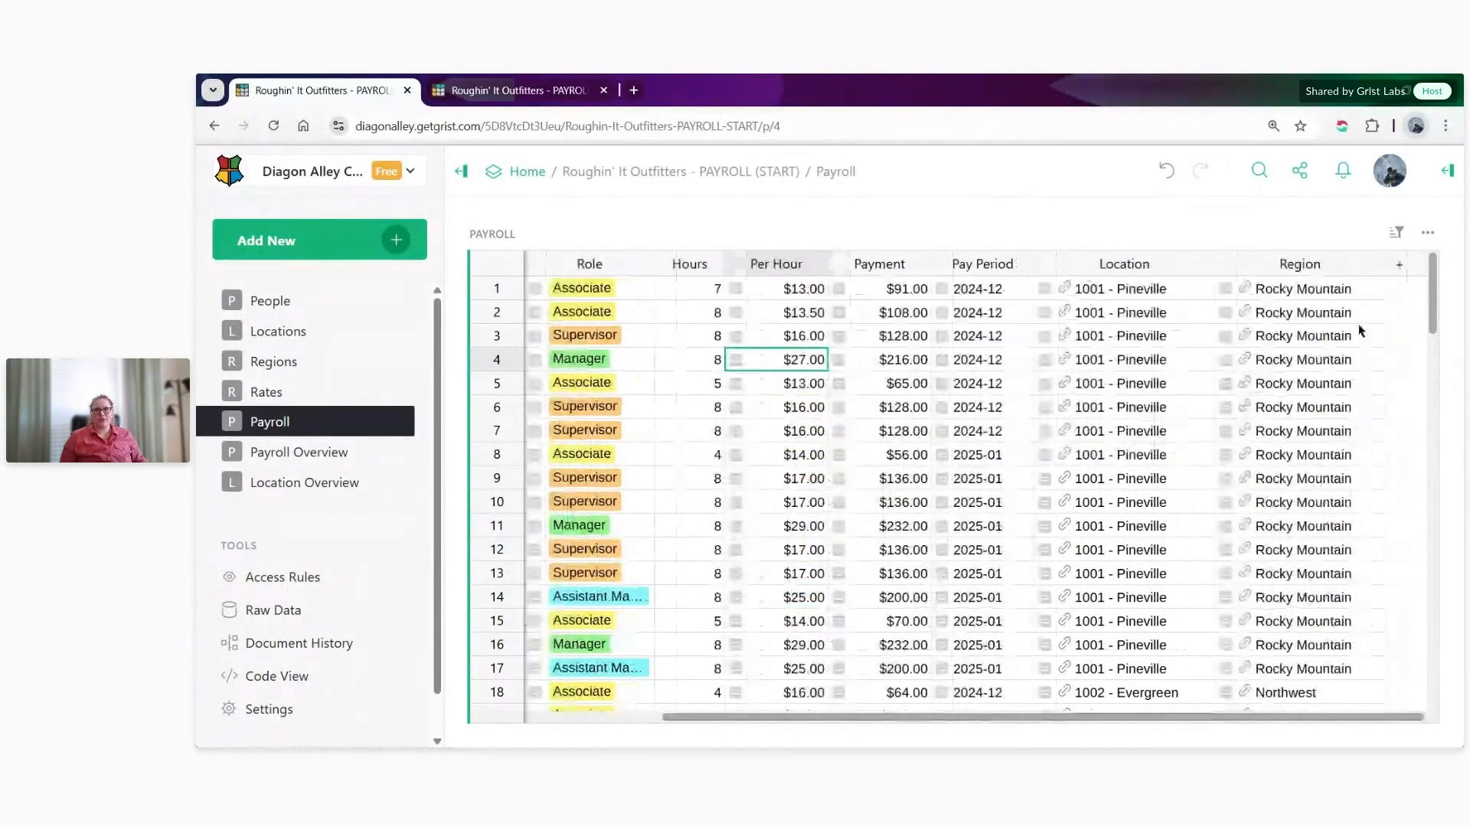
{"action": "left_click", "coordinate": [1319, 335]}
{"action": "scroll", "coordinate": [1328, 389], "scroll_direction": "down", "scroll_amount": 5}
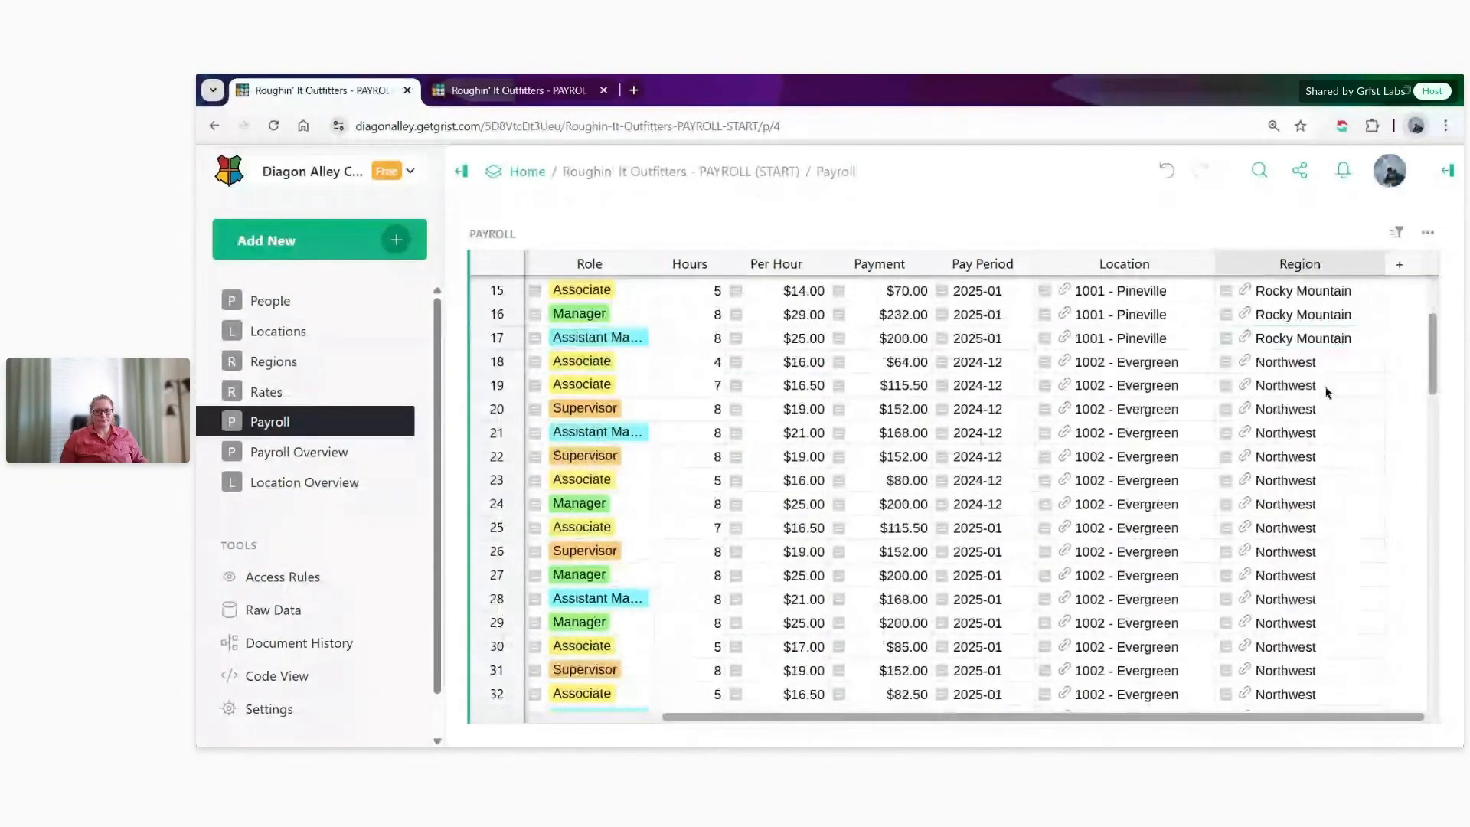
{"action": "scroll", "coordinate": [1326, 392], "scroll_direction": "down", "scroll_amount": 3}
- Turn on text wrapping for the Region Assignment column in the People table and narrow the column so multiple regions stack
{"action": "left_click", "coordinate": [289, 303]}
{"action": "scroll", "coordinate": [1140, 663], "scroll_direction": "down", "scroll_amount": 7}
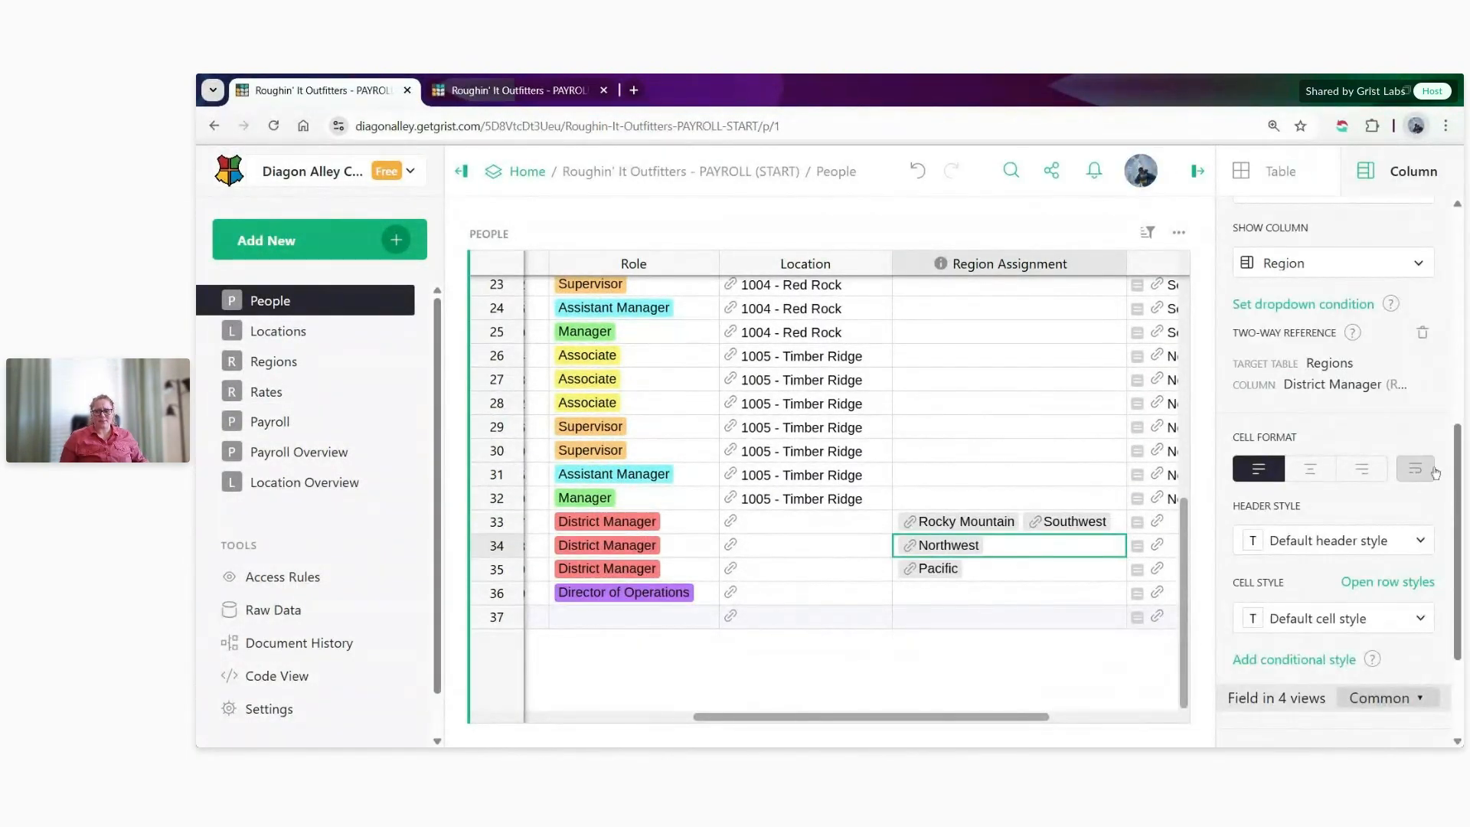
{"action": "left_click", "coordinate": [1416, 471]}
{"action": "left_click_drag", "start_coordinate": [1126, 263], "coordinate": [1066, 263]}
{"action": "left_click_drag", "start_coordinate": [1052, 261], "coordinate": [1039, 263]}
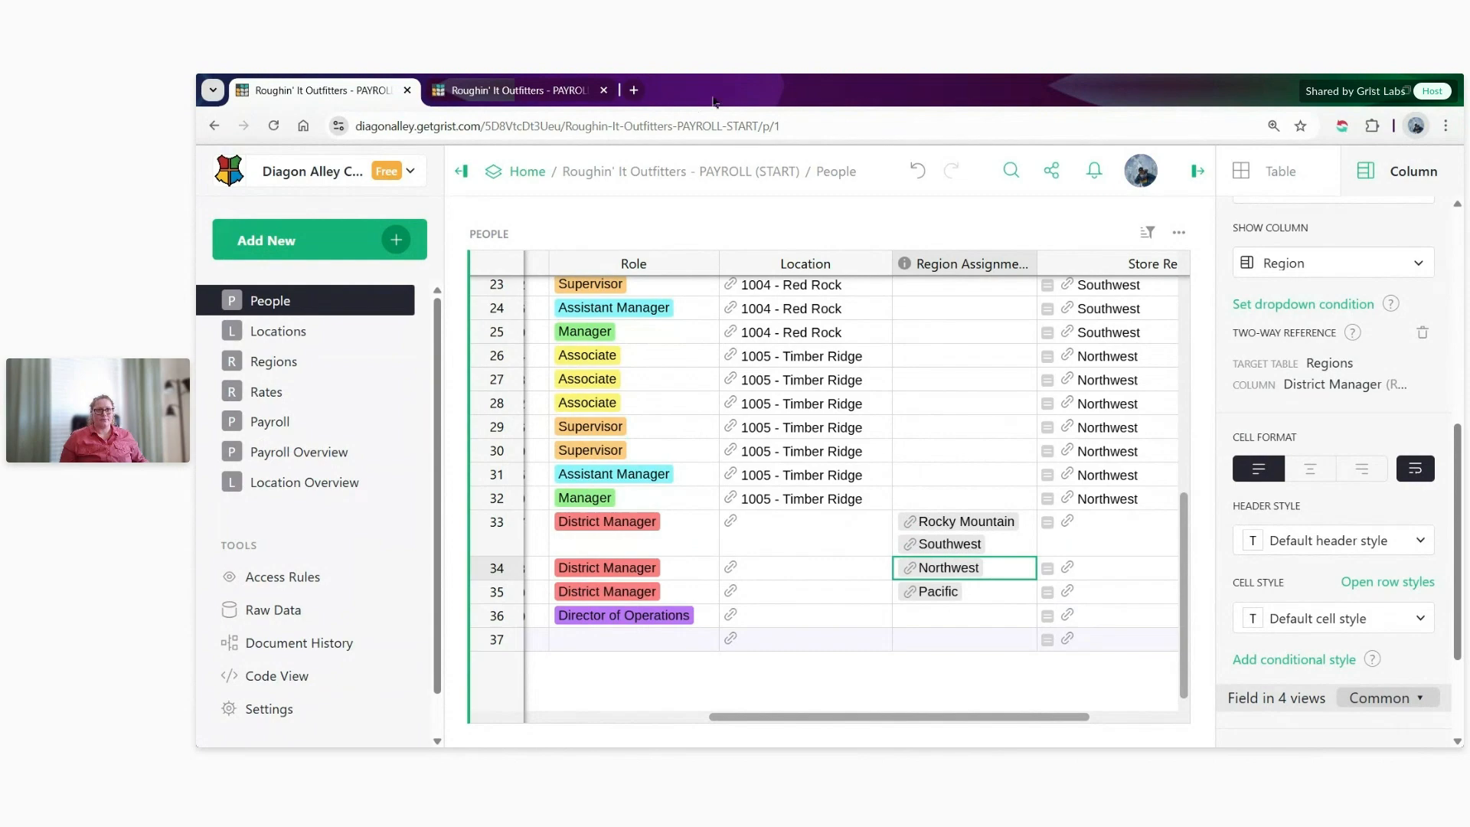
- Compare the Payroll and Payroll Overview pages, and view the overview's summaries and chart for pay period 2025-01
{"action": "left_click", "coordinate": [298, 452]}
{"action": "left_click", "coordinate": [274, 422]}
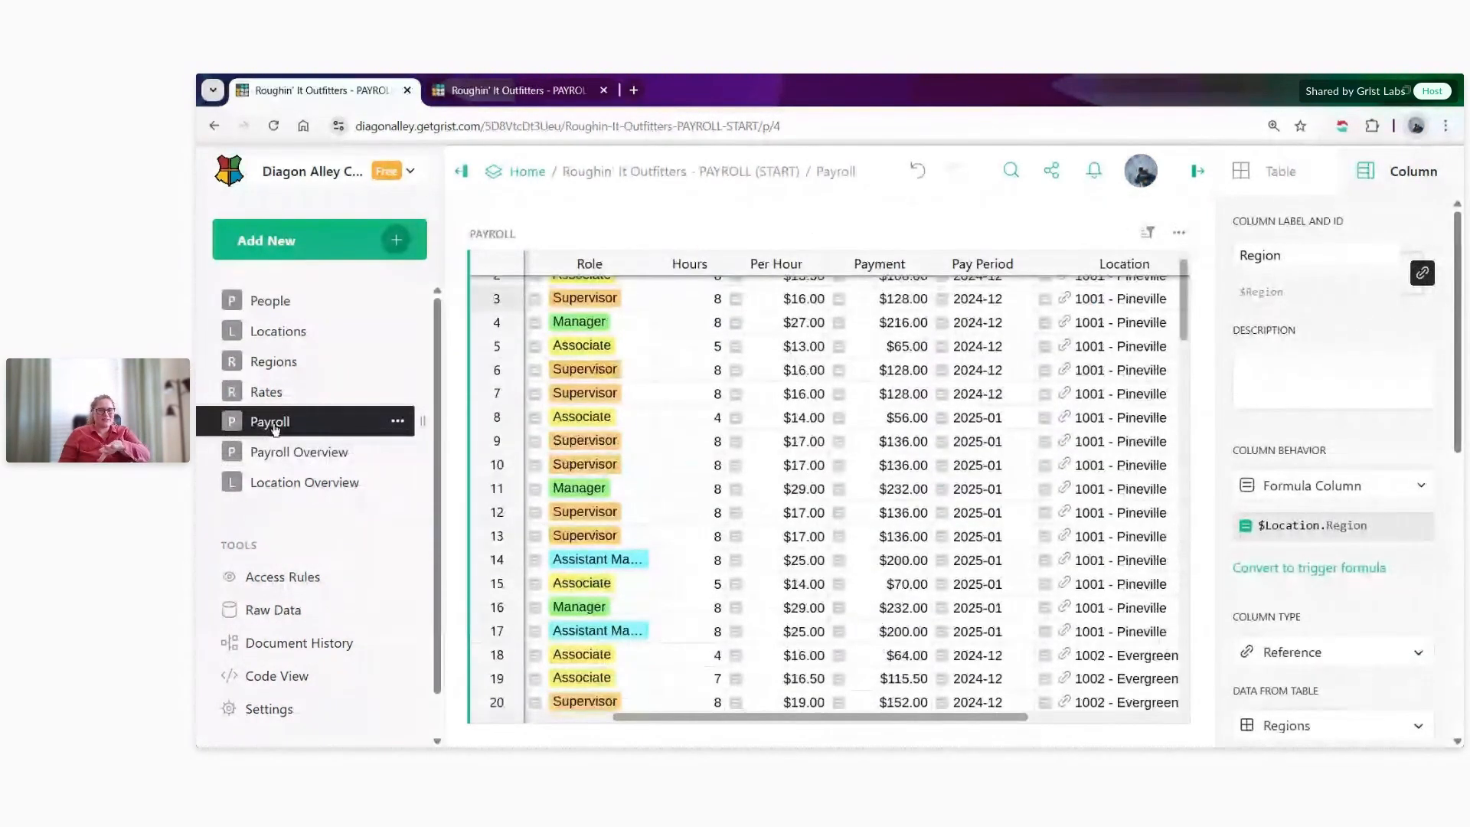
{"action": "left_click", "coordinate": [298, 452]}
{"action": "left_click", "coordinate": [272, 422]}
{"action": "left_click", "coordinate": [298, 452]}
{"action": "left_click", "coordinate": [586, 314]}
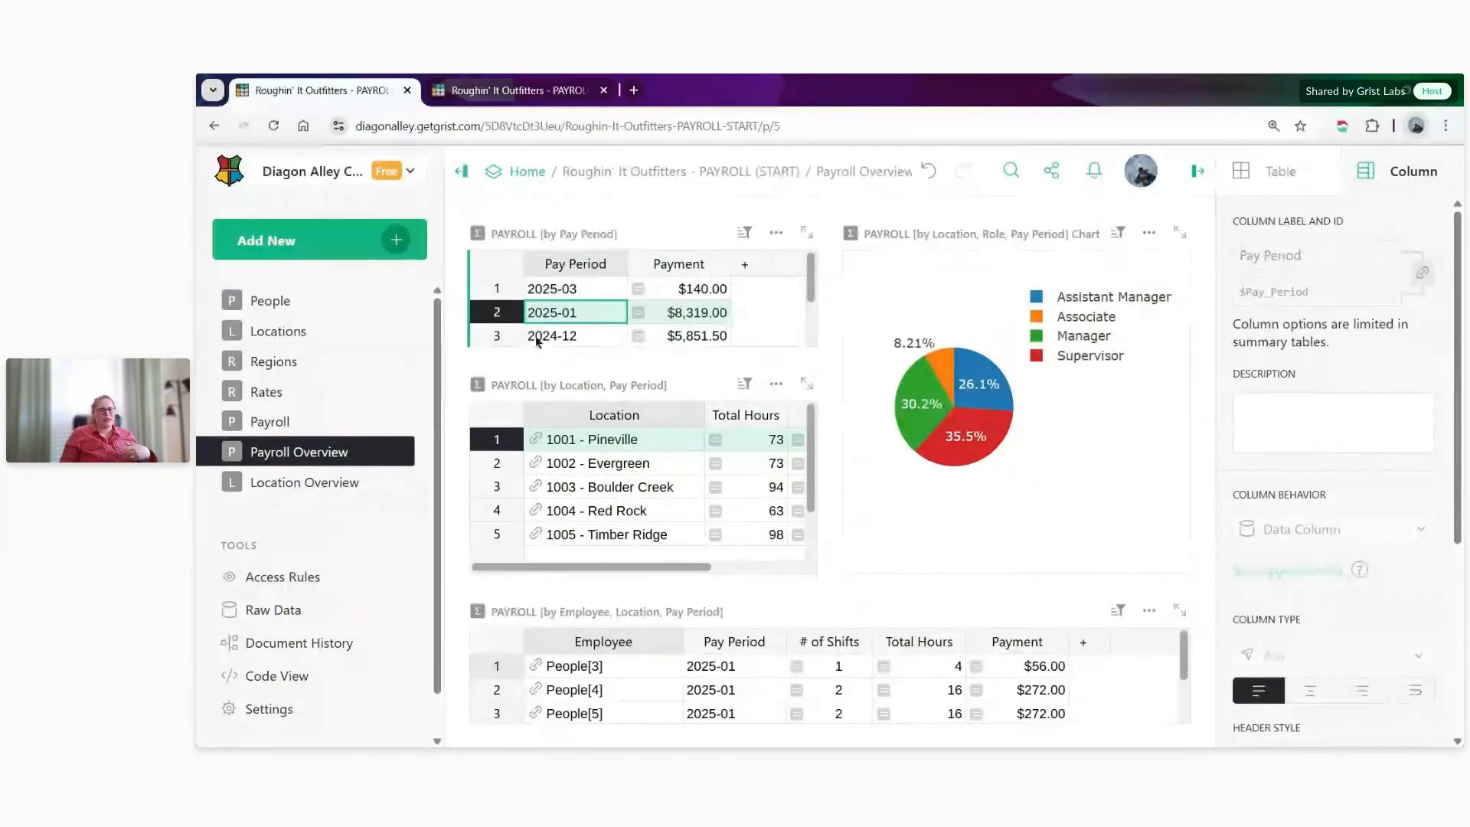
- On the Location Overview page, select the Pacific location and its second employee to view the linked people and rates
{"action": "left_click", "coordinate": [410, 482]}
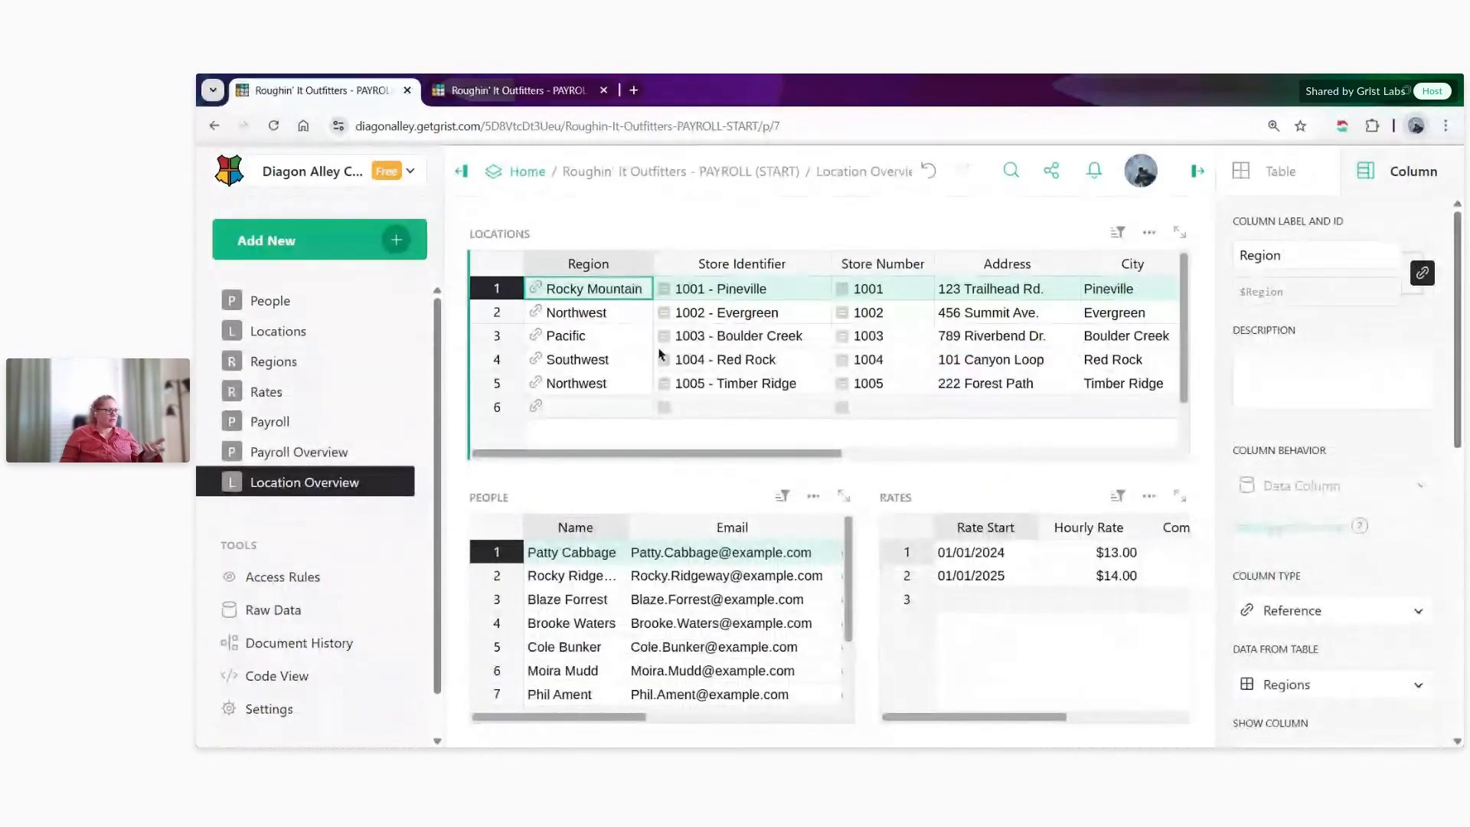
{"action": "left_click", "coordinate": [606, 334]}
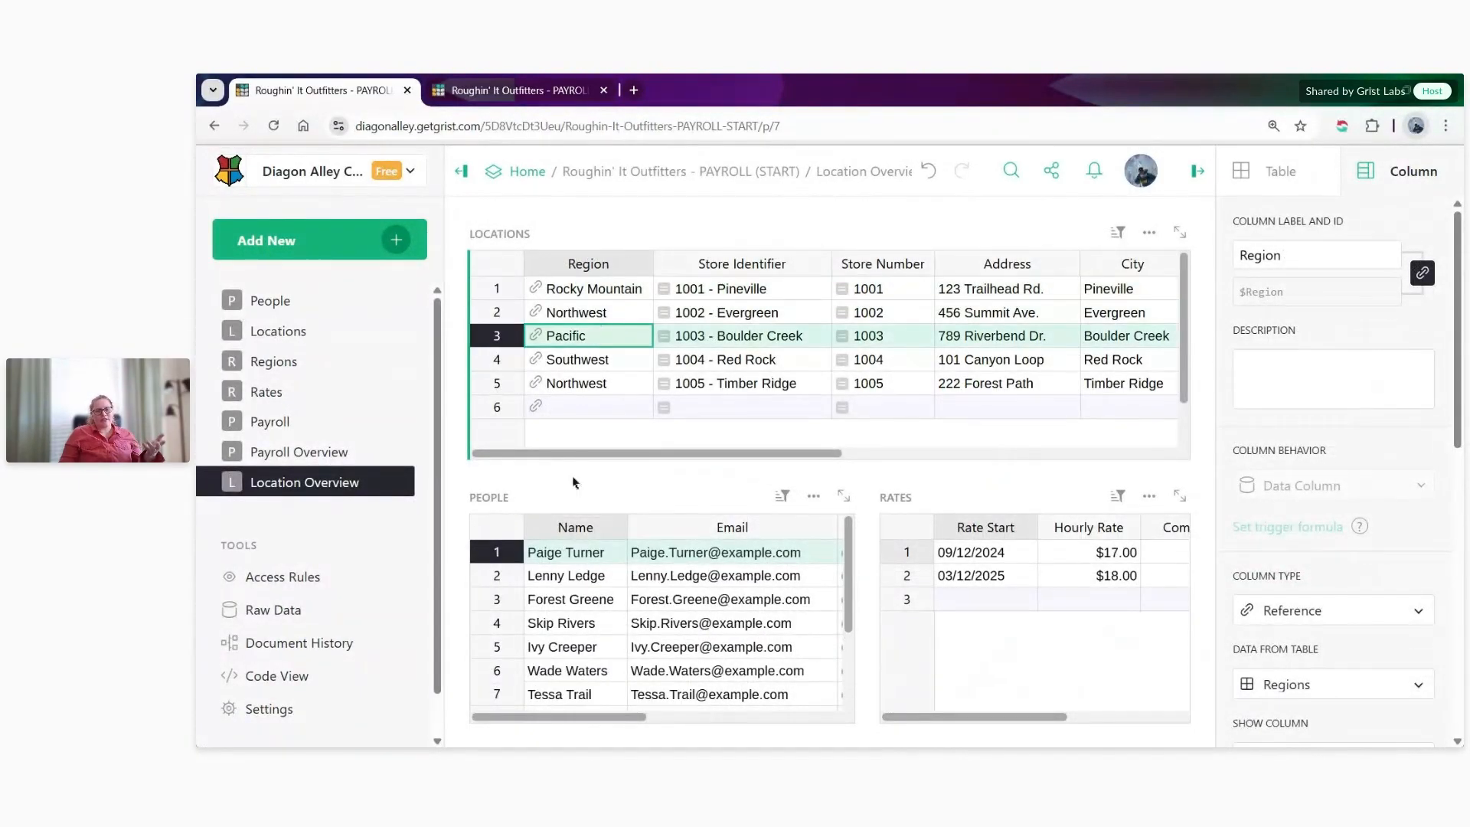
{"action": "scroll", "coordinate": [597, 607], "scroll_direction": "down", "scroll_amount": 3}
{"action": "scroll", "coordinate": [597, 607], "scroll_direction": "up", "scroll_amount": 3}
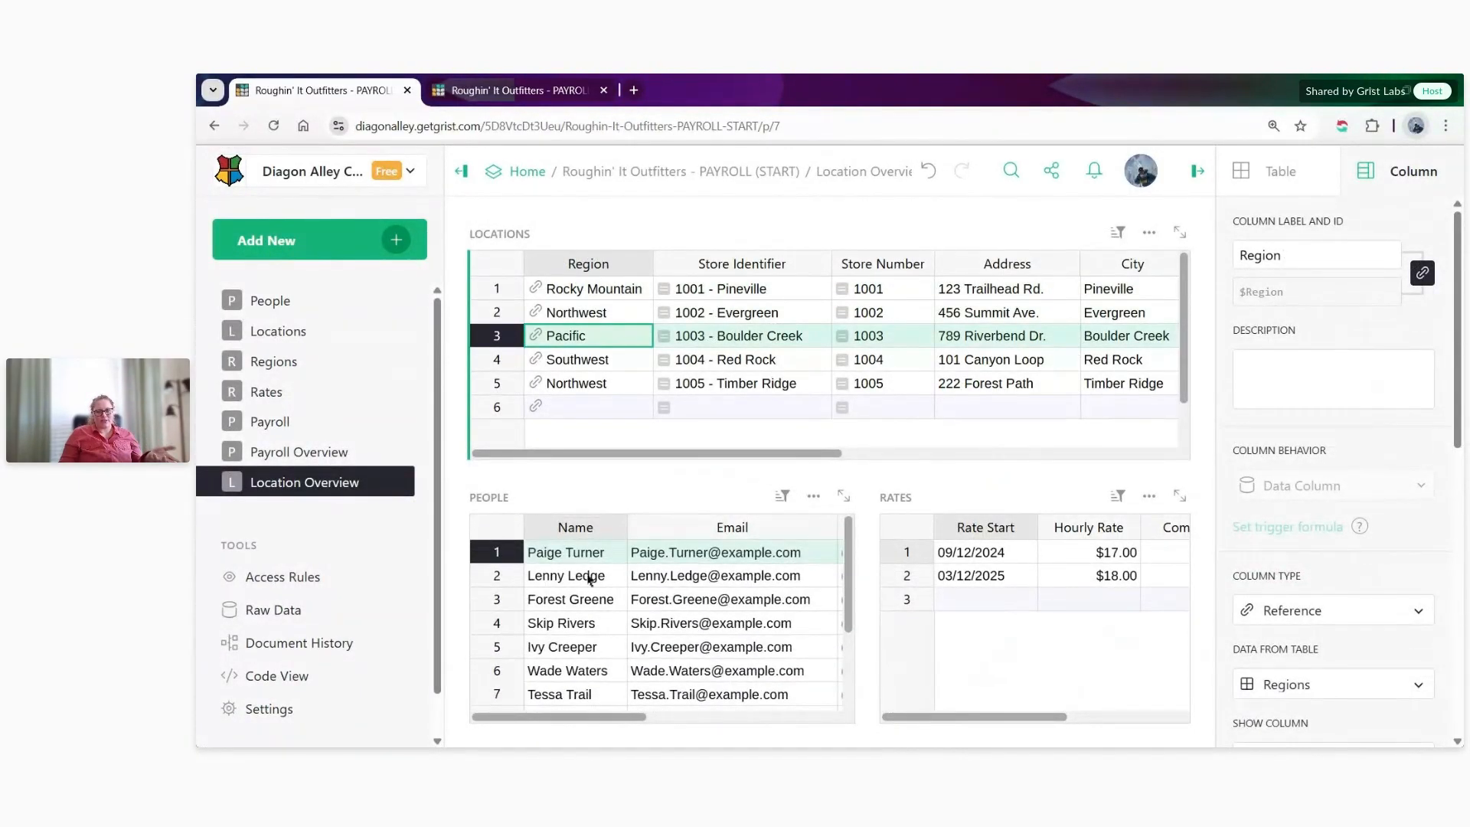
{"action": "left_click", "coordinate": [586, 575]}
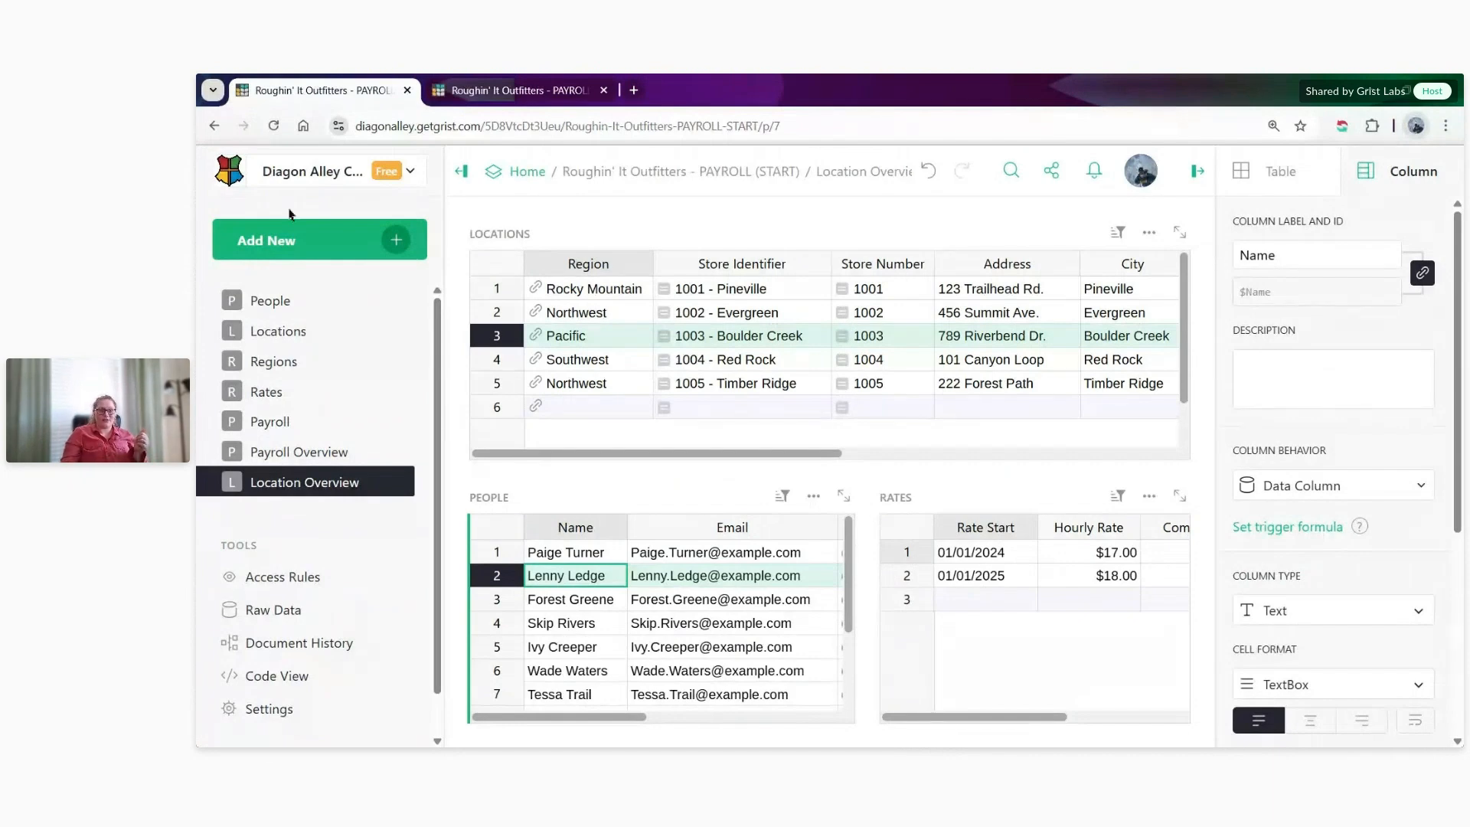
- Return to the People table and select the entire Director of Operations record
{"action": "left_click", "coordinate": [279, 305]}
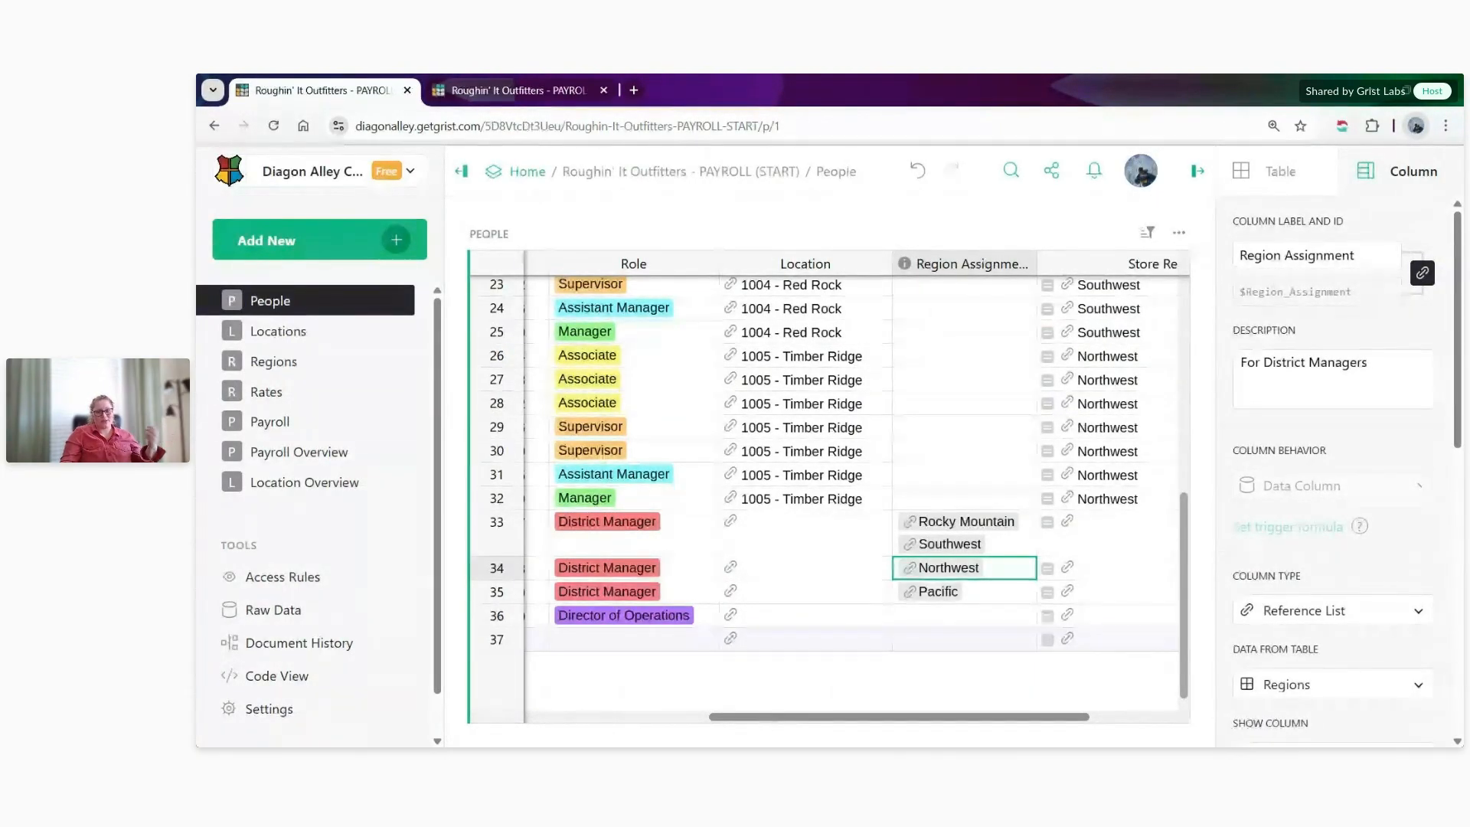
{"action": "left_click", "coordinate": [515, 617]}
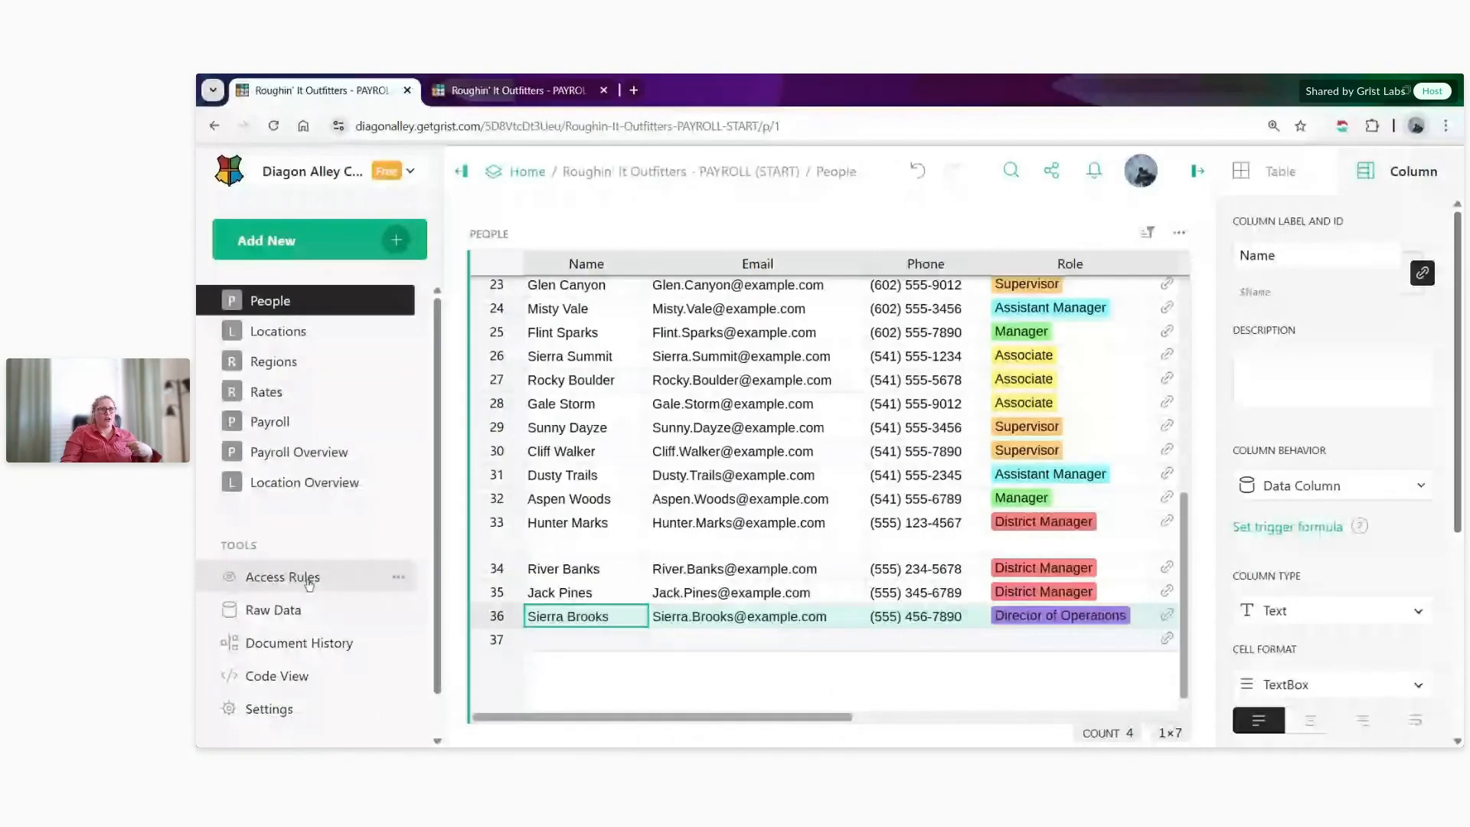
- Review the document's default access rules, and check the access role options for the first editor under Manage Users
{"action": "left_click", "coordinate": [342, 578]}
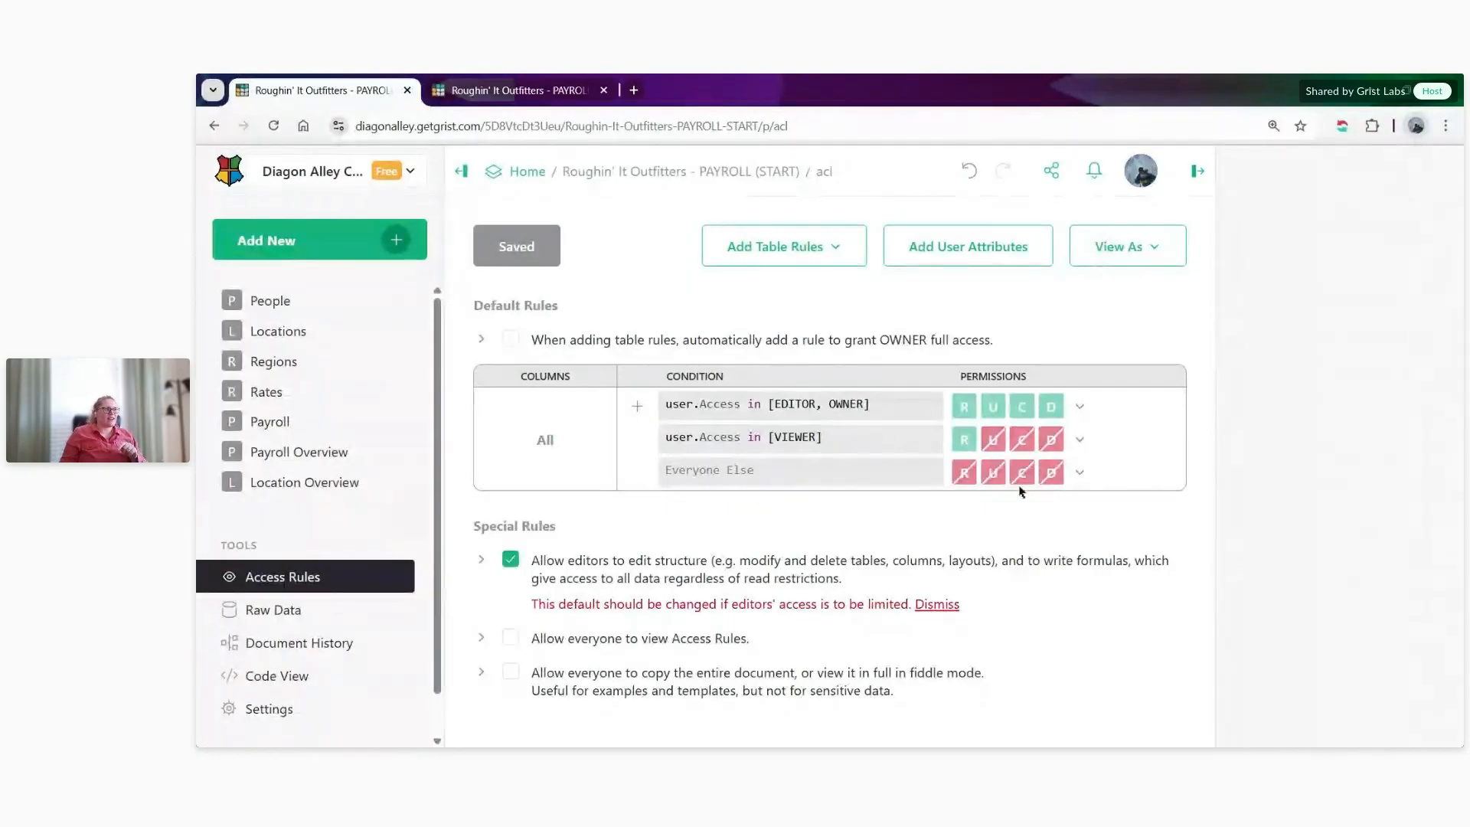
{"action": "left_click", "coordinate": [1051, 171]}
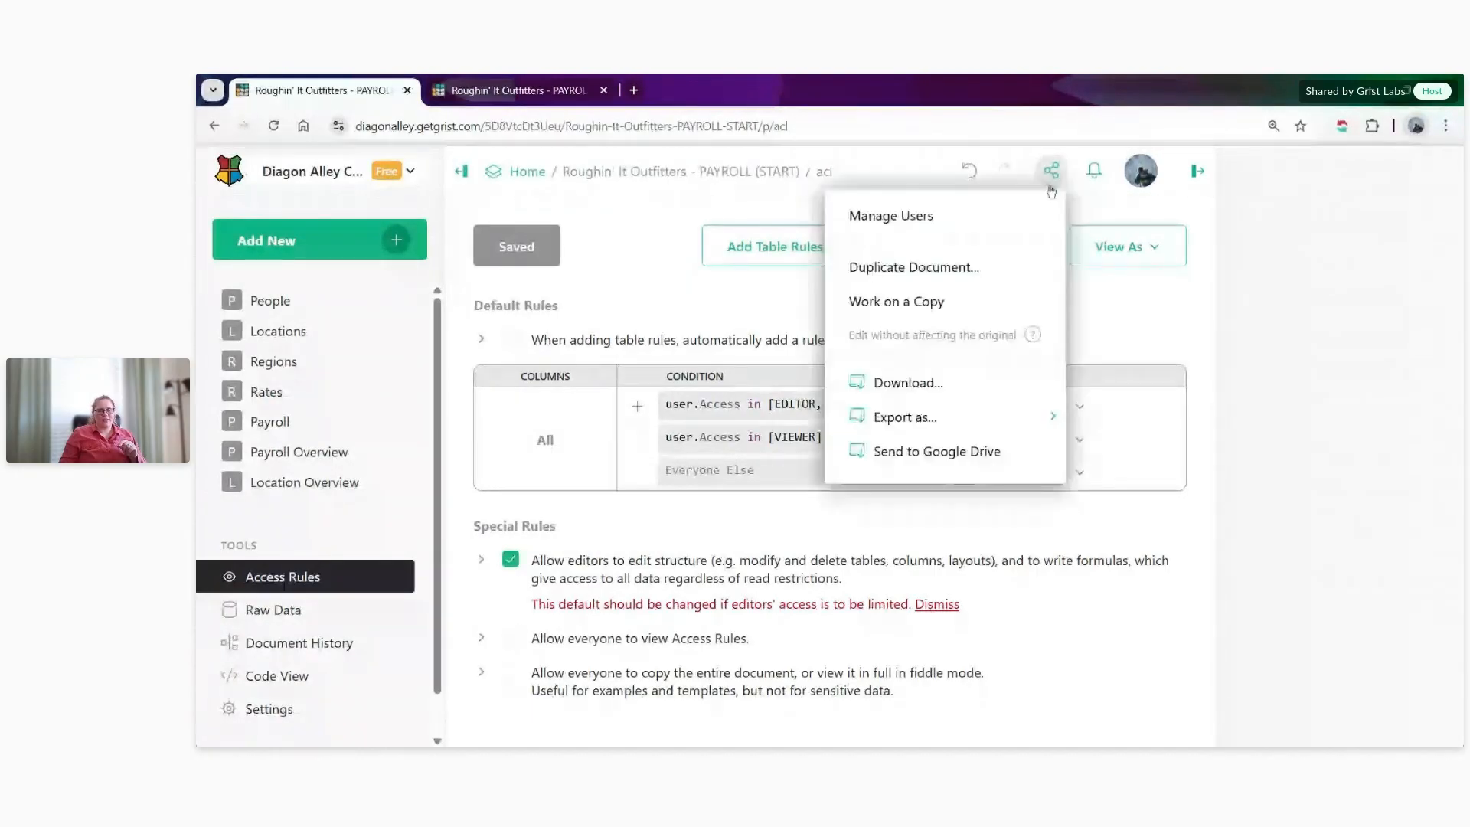
{"action": "left_click", "coordinate": [1030, 216]}
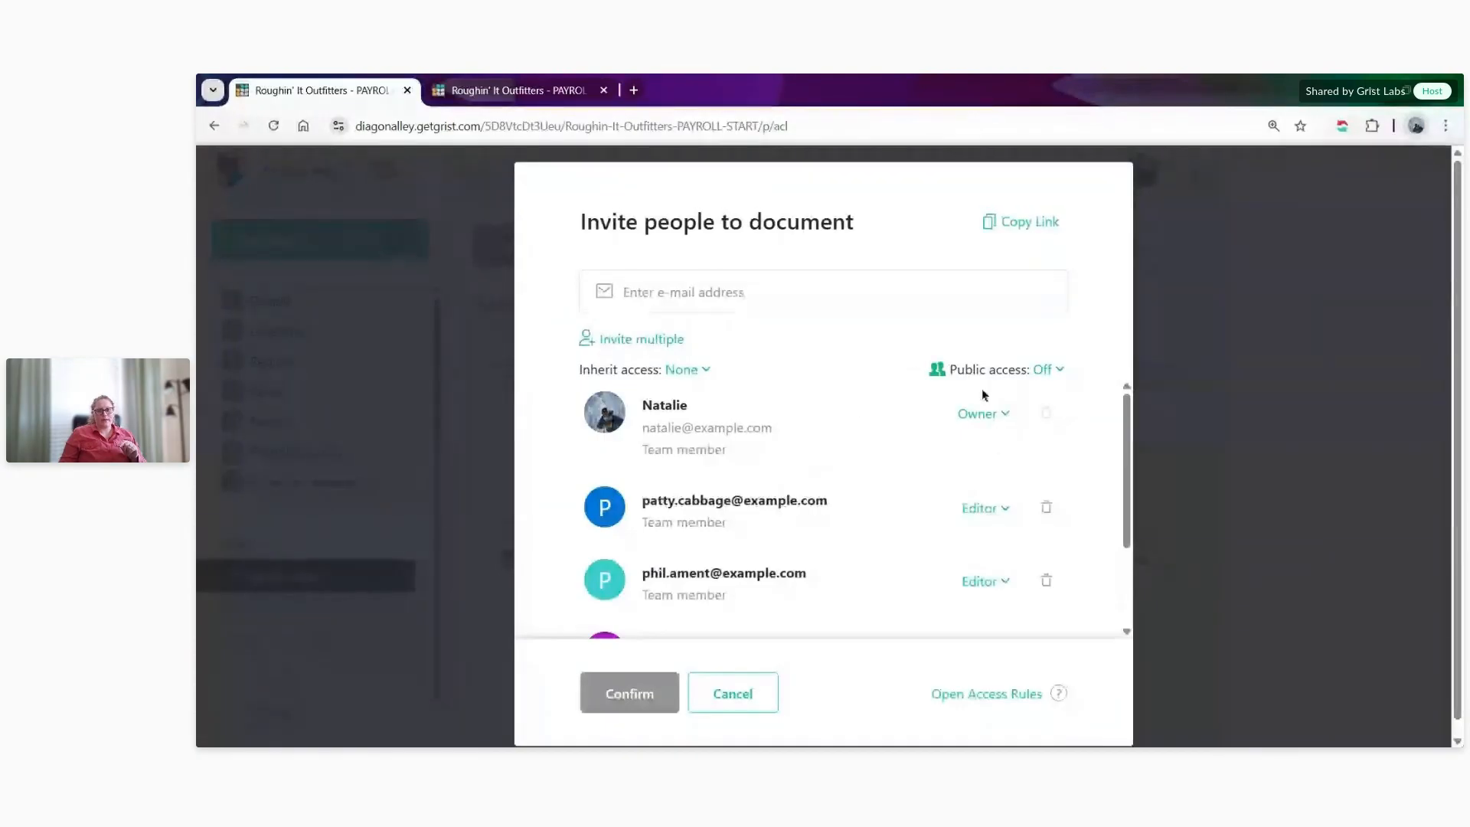
{"action": "left_click", "coordinate": [988, 508]}
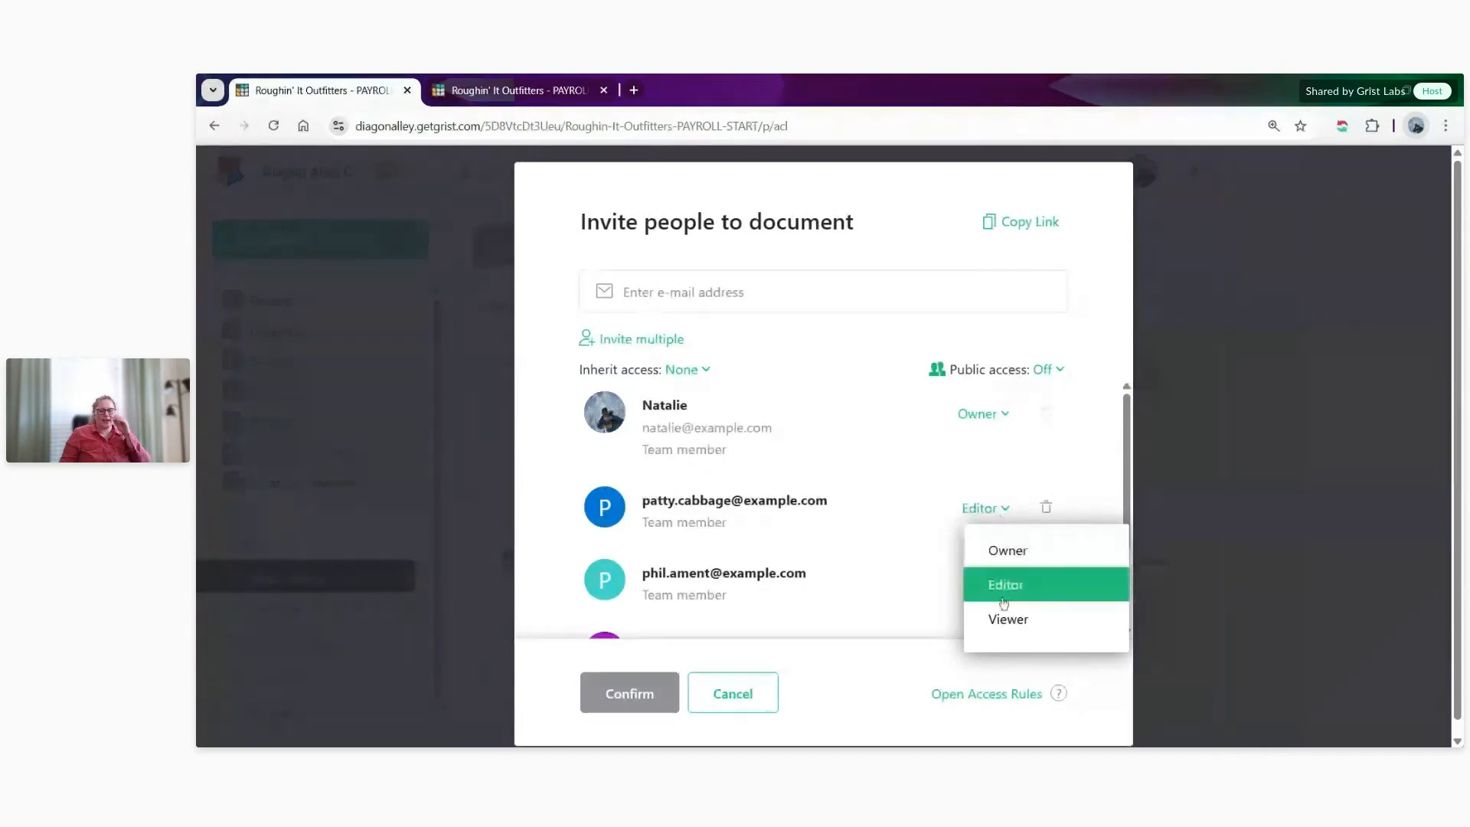
{"action": "left_click", "coordinate": [852, 677]}
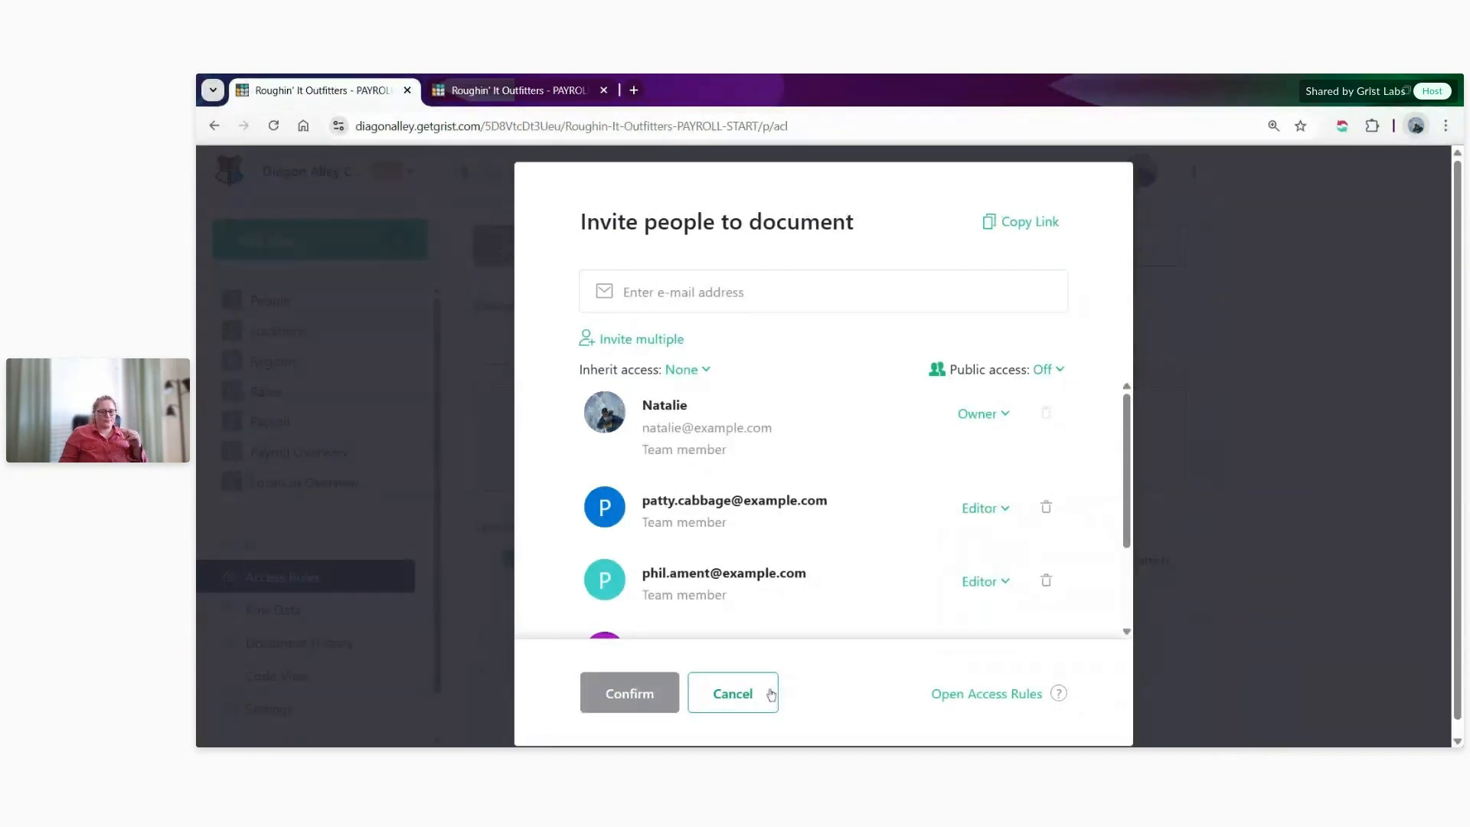
- Dismiss the invite dialog and add a default rule with the condition user.Access in [EDITOR, VIEWER]
{"action": "left_click", "coordinate": [753, 699]}
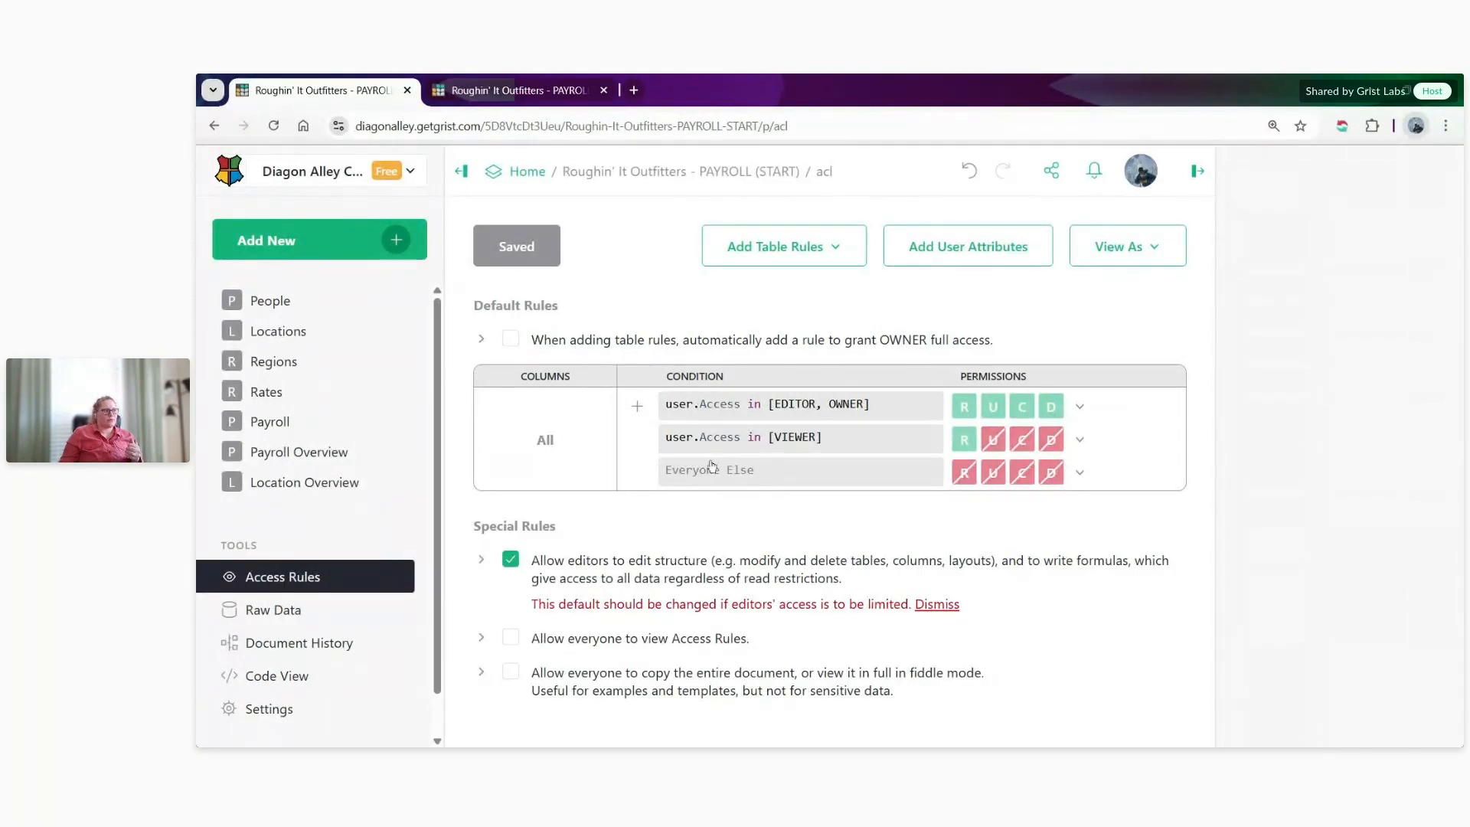
{"action": "left_click", "coordinate": [637, 407]}
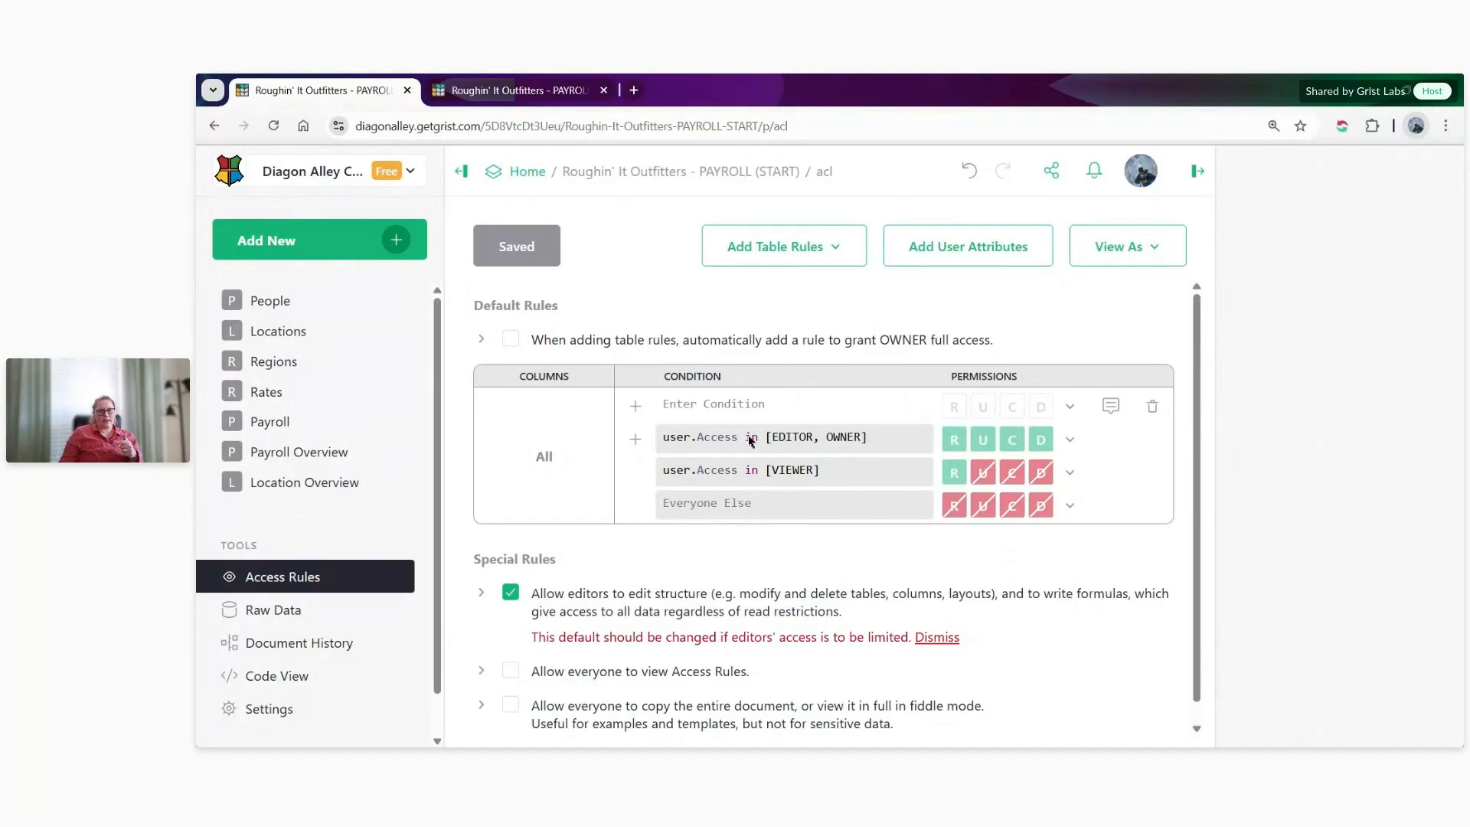
{"action": "left_click", "coordinate": [685, 403]}
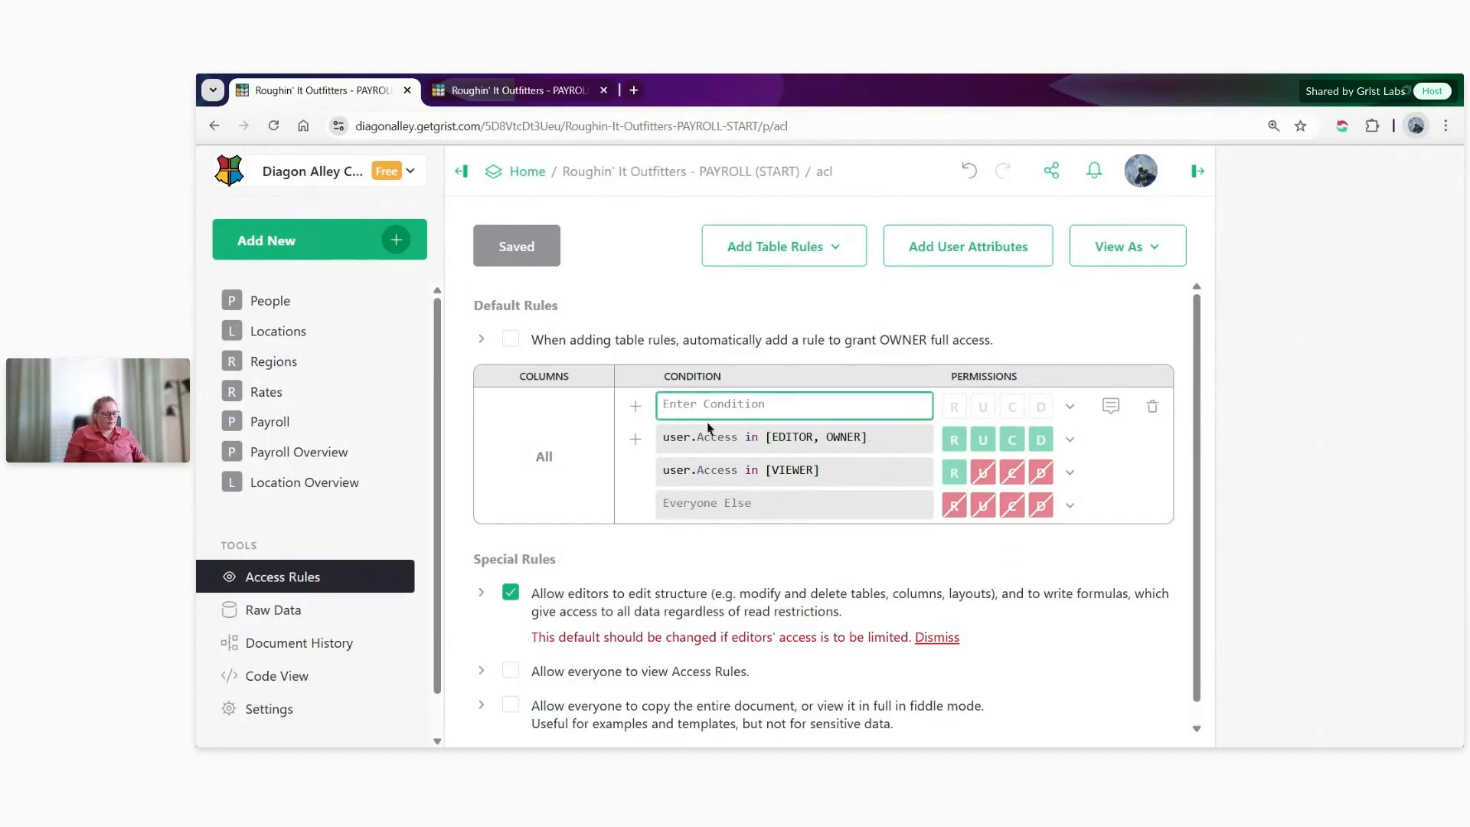
{"action": "type", "text": "user.Accee"}
{"action": "key", "text": "BackSpace"}
{"action": "type", "text": "ss"}
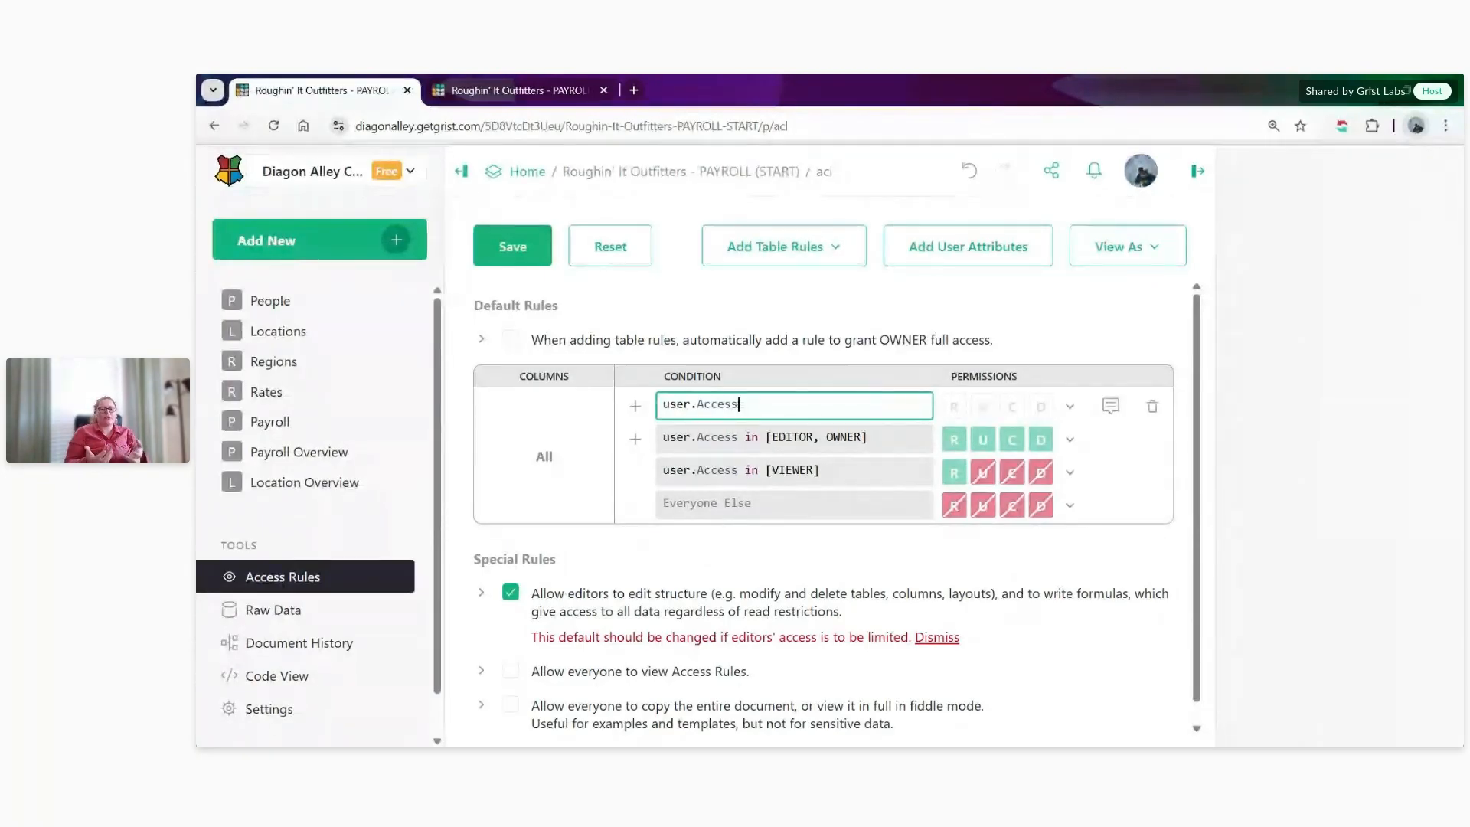
{"action": "type", "text": "in [EDITOR, VIEWER"}
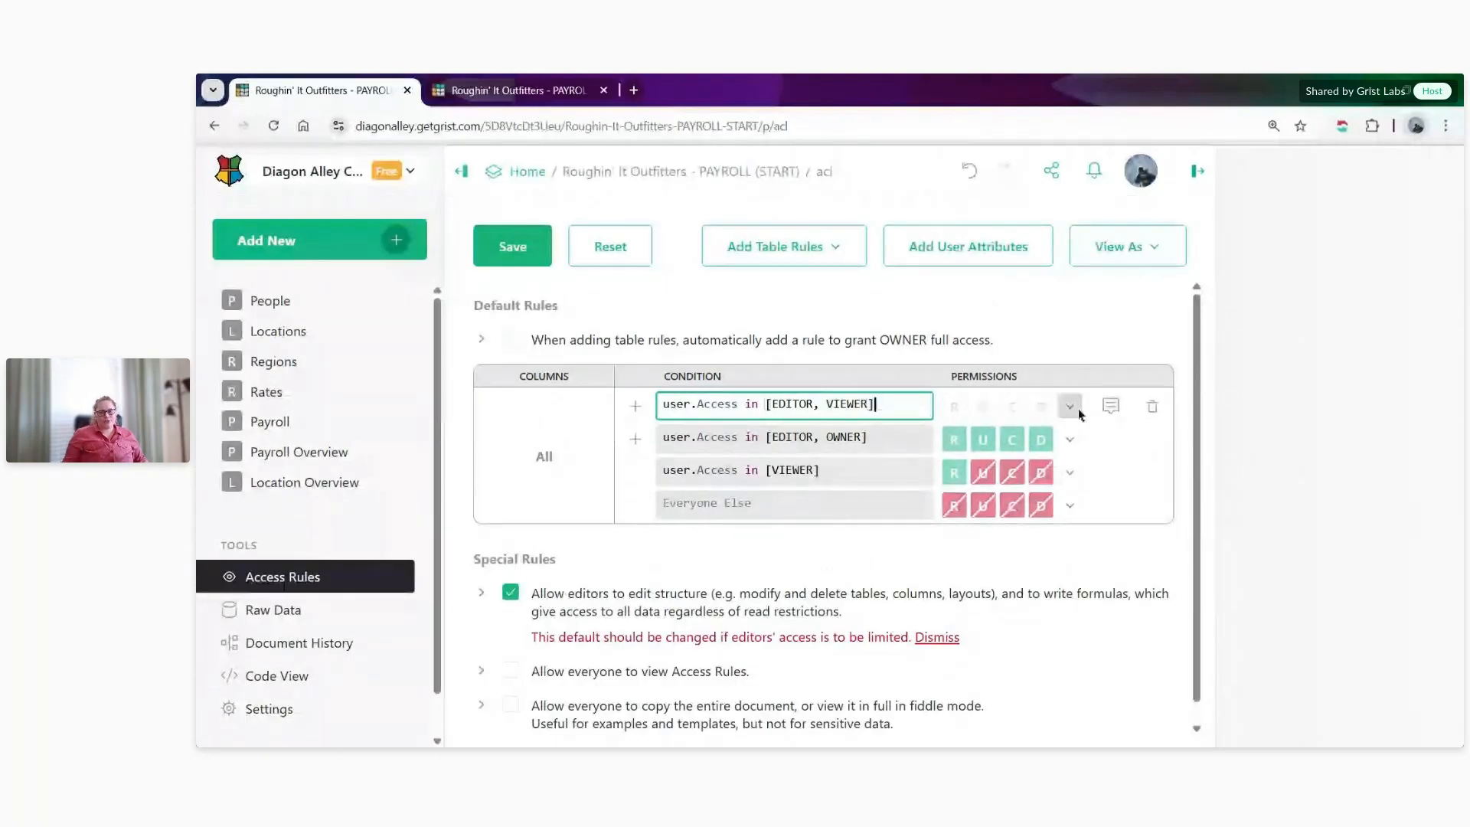
- Deny all permissions for the new editor and viewer default rule, and save the access rules
{"action": "left_click", "coordinate": [1072, 407]}
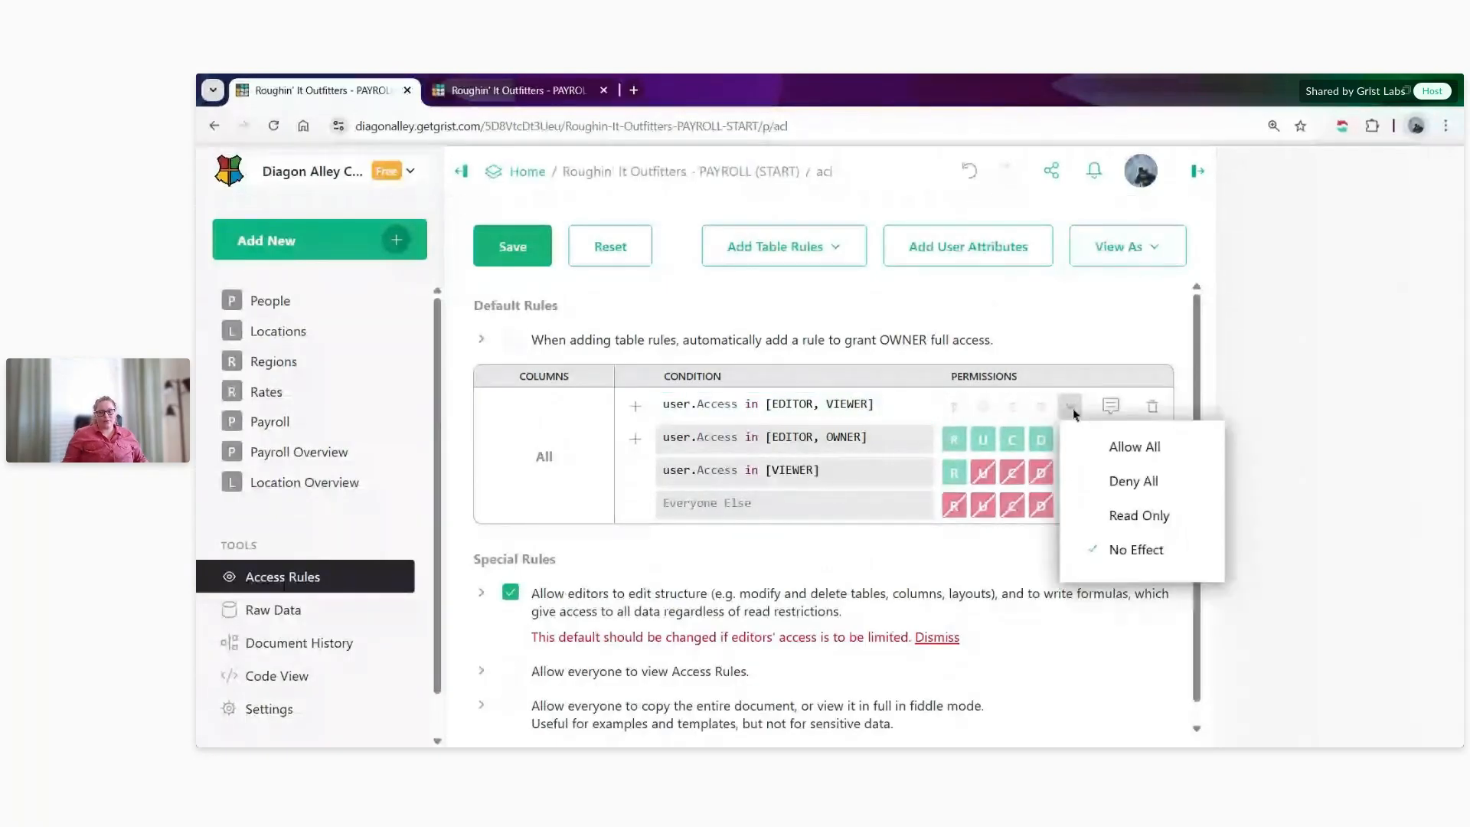
{"action": "left_click", "coordinate": [1111, 482]}
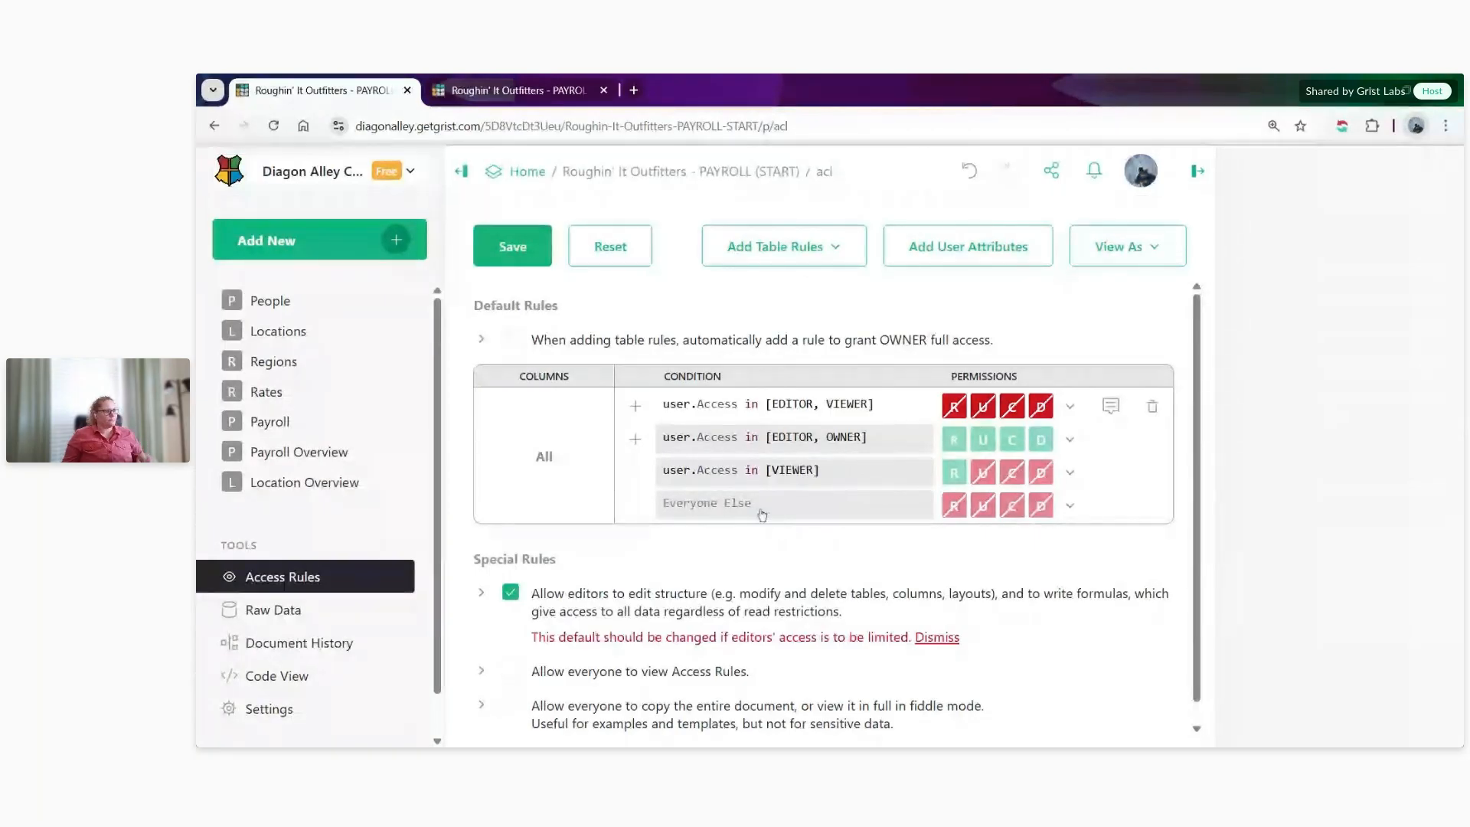
{"action": "left_click", "coordinate": [518, 264]}
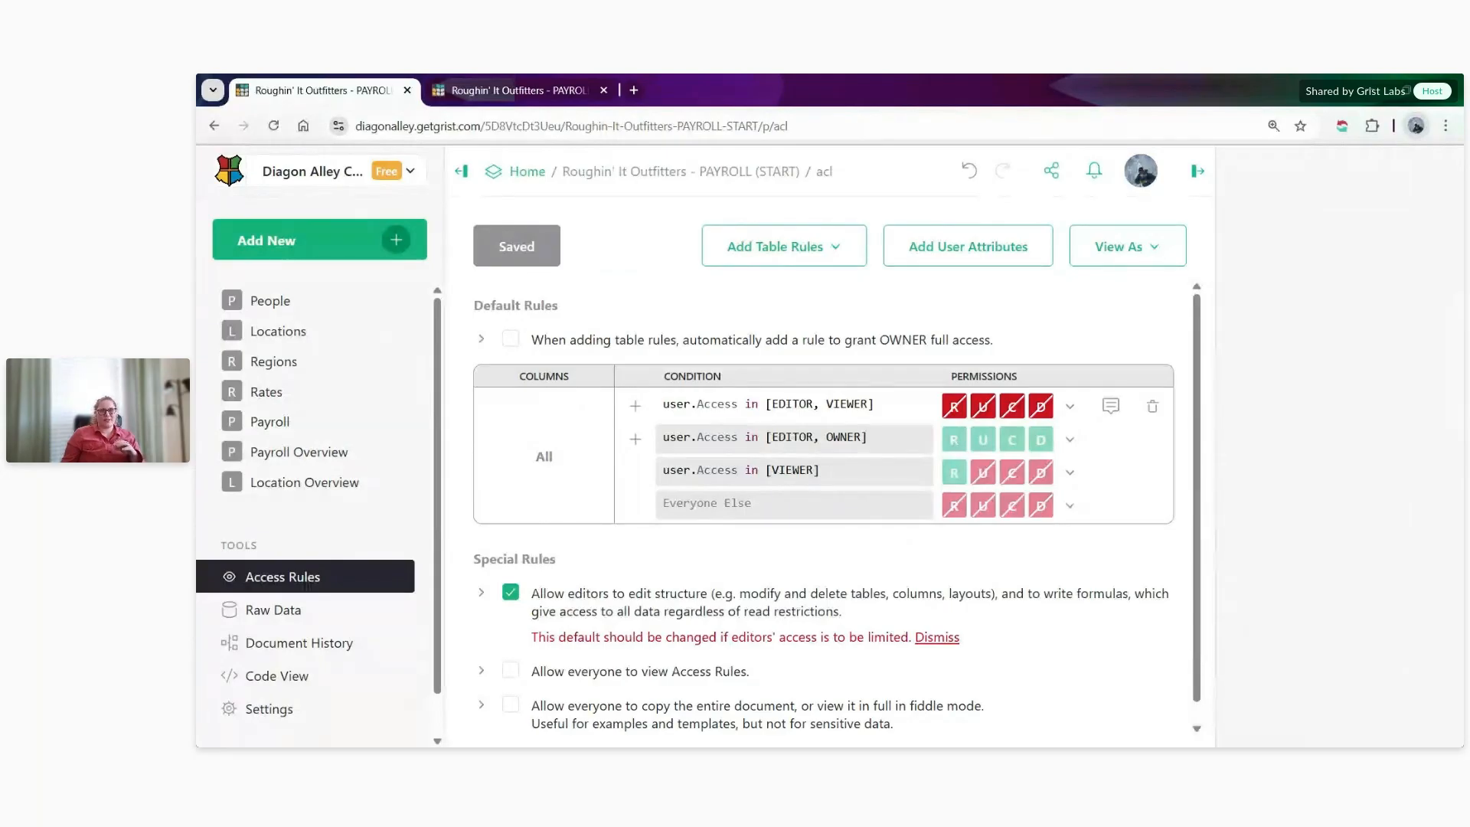
- Disable the special rule that allows editors to edit structure, and save the access rules
{"action": "scroll", "coordinate": [904, 540], "scroll_direction": "down", "scroll_amount": 1}
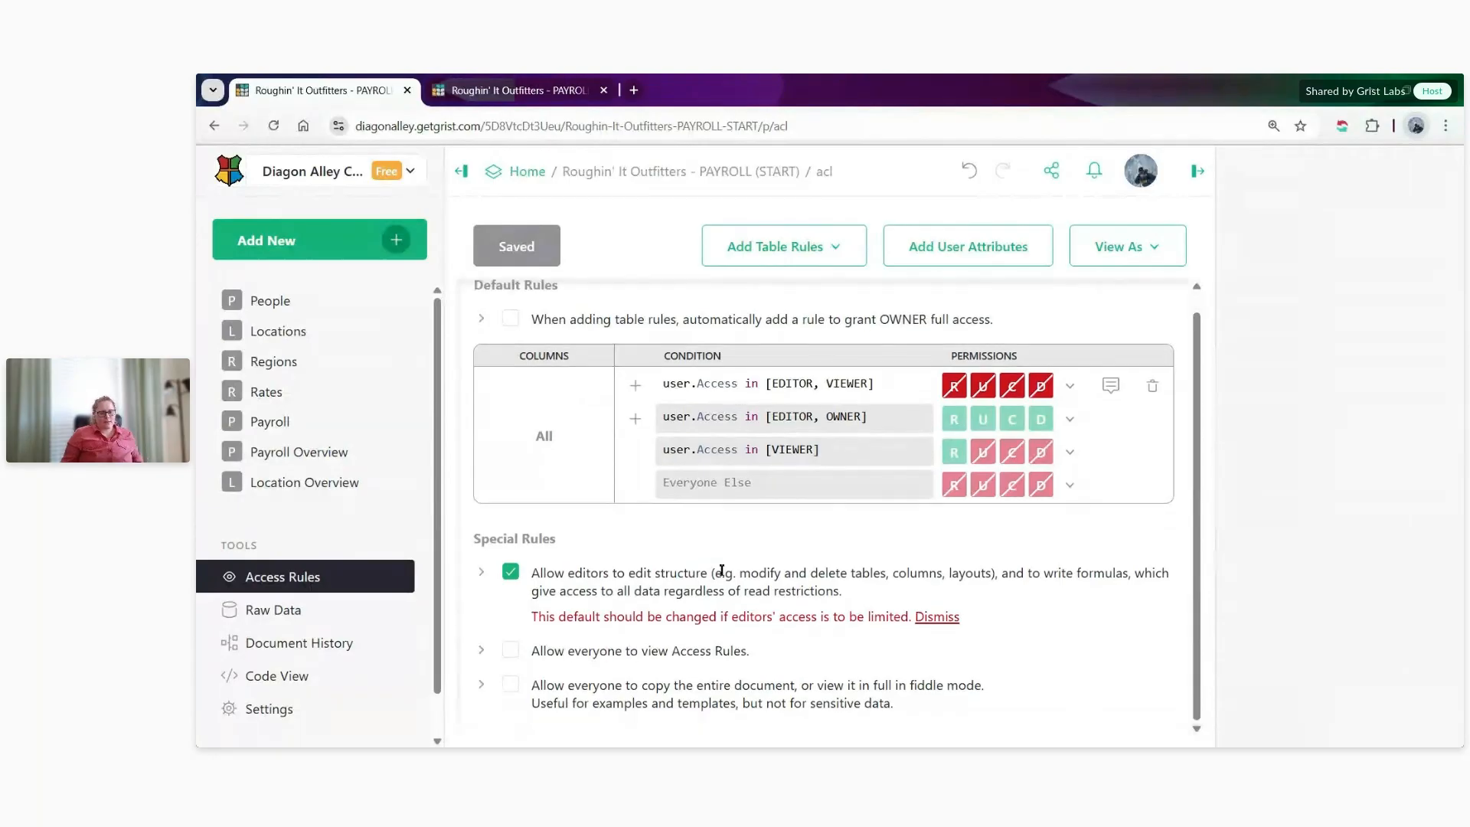
{"action": "left_click", "coordinate": [1196, 173]}
{"action": "key", "text": "ctrl+plus"}
{"action": "key", "text": "ctrl+plus"}
{"action": "key", "text": "ctrl+plus"}
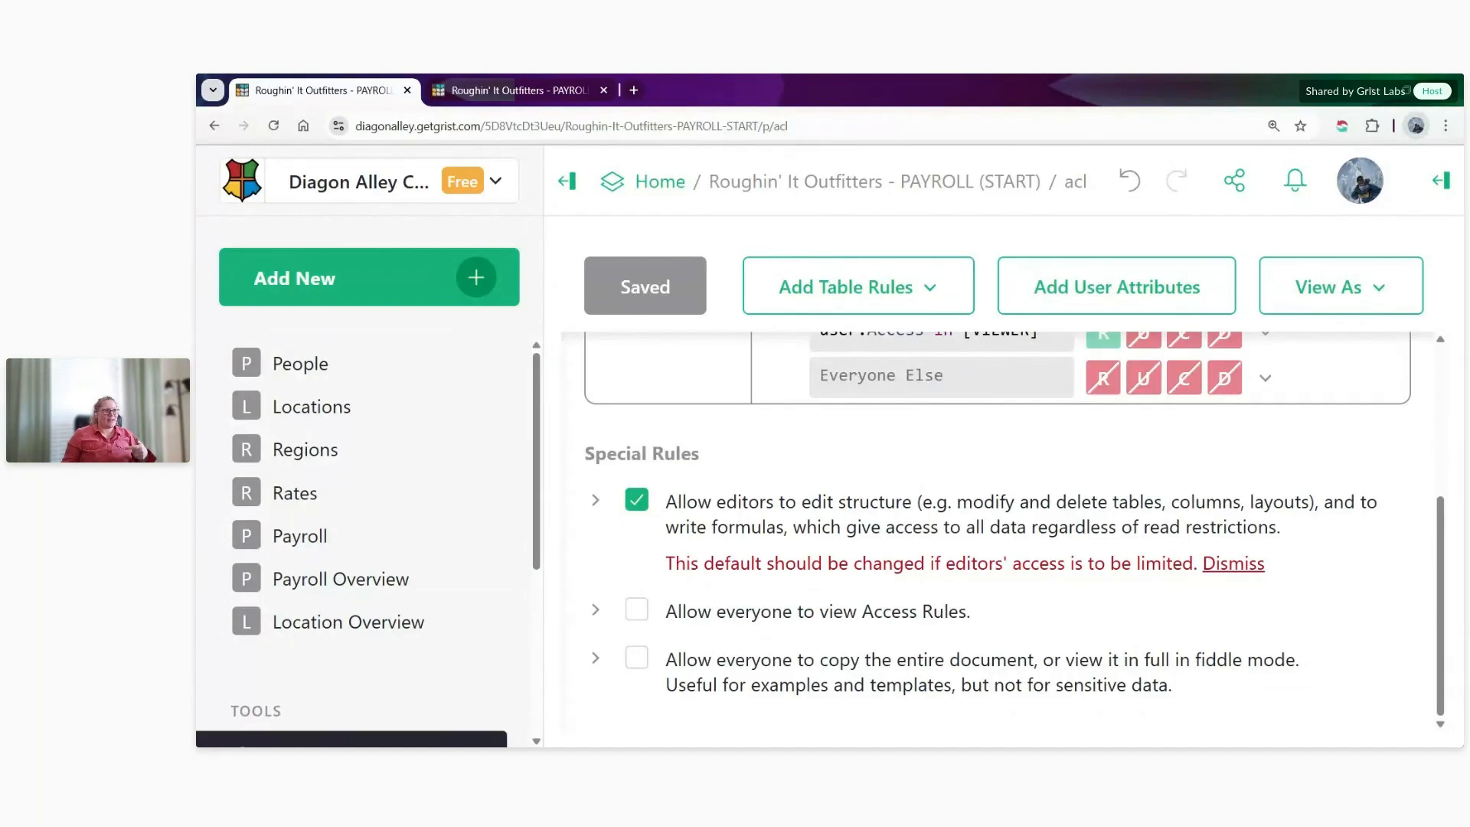
{"action": "left_click", "coordinate": [638, 508]}
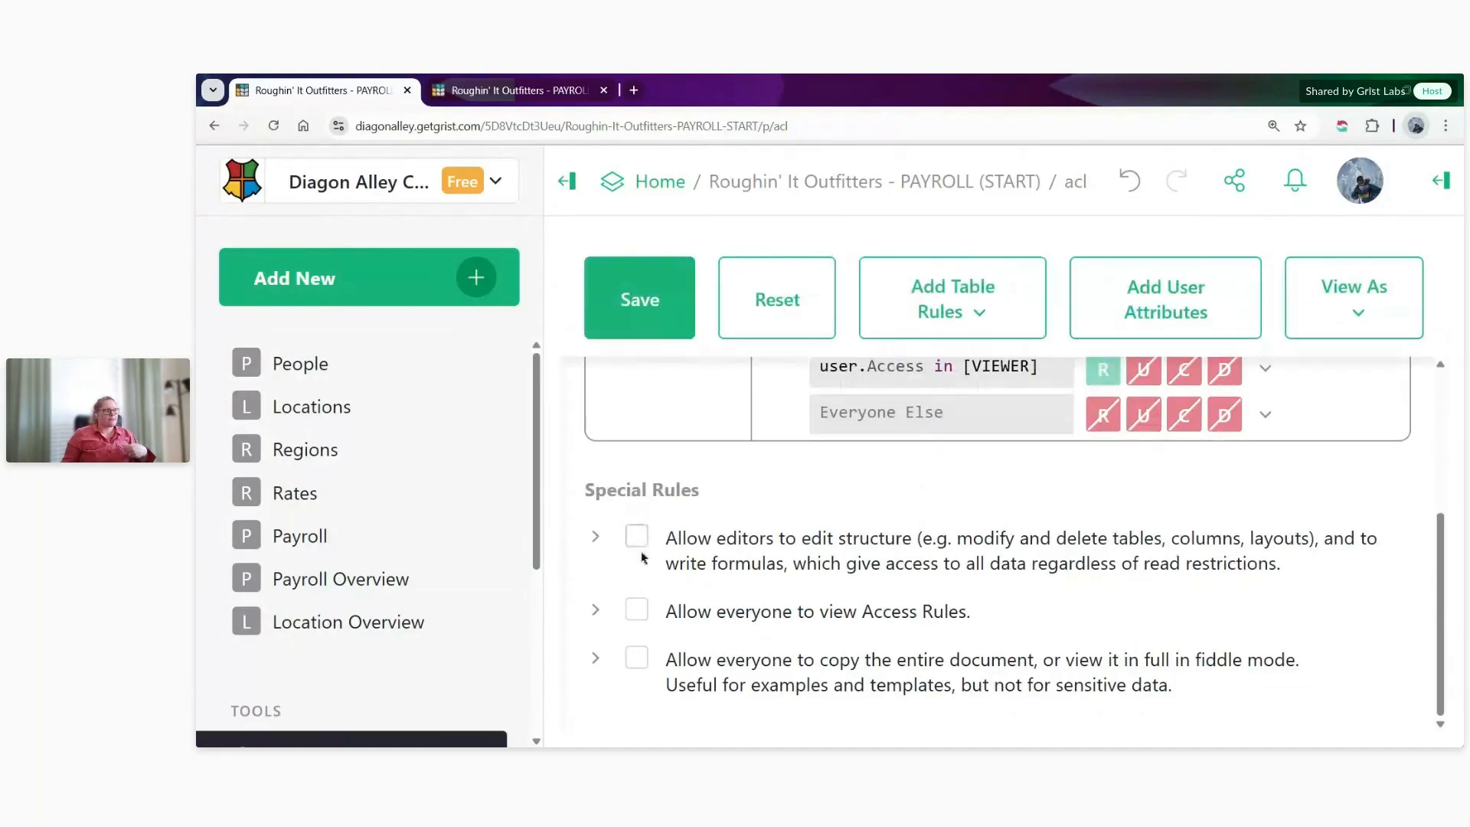
{"action": "left_click", "coordinate": [638, 301]}
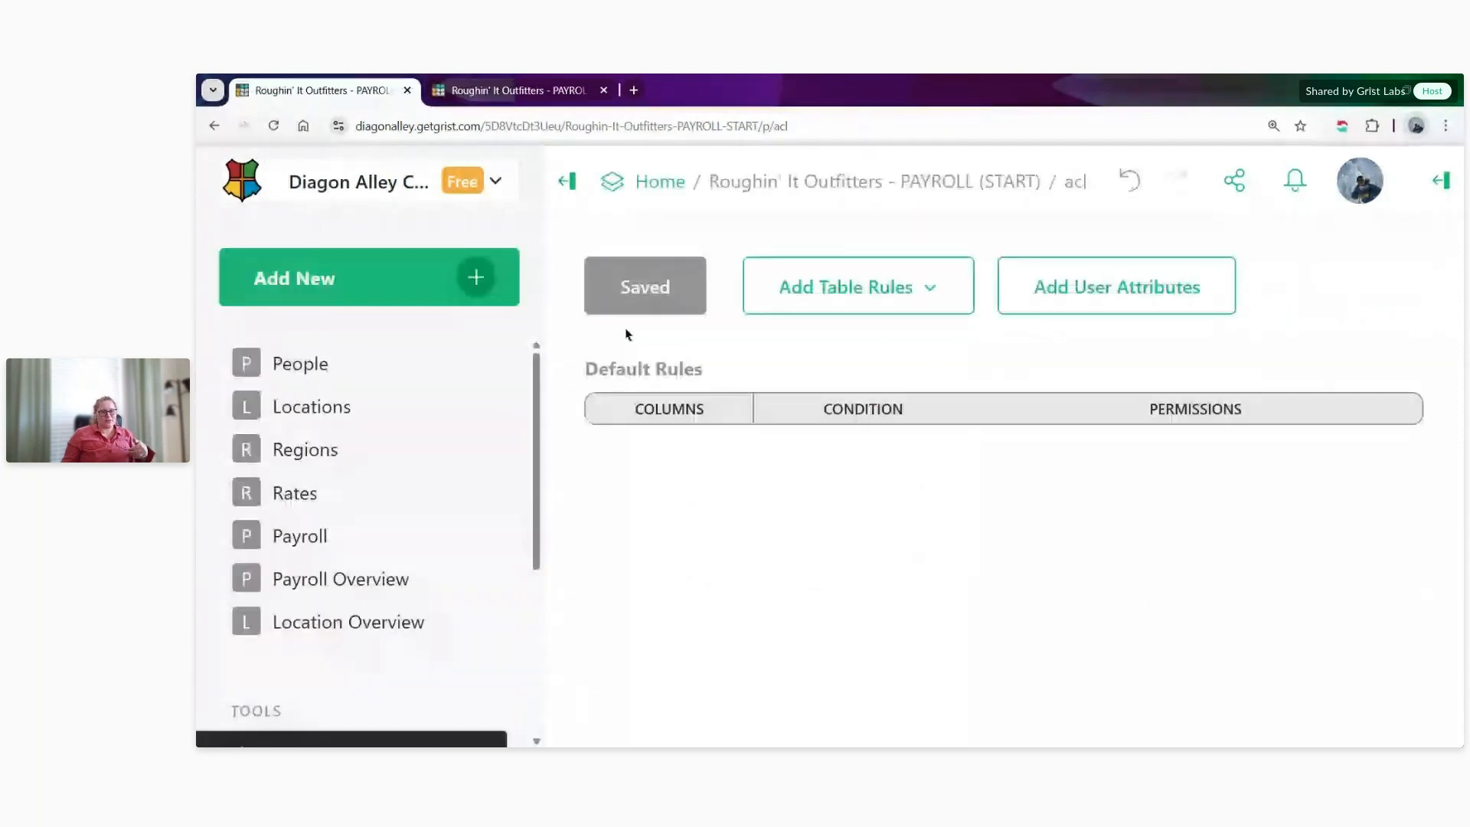
- Enable automatically adding a rule that grants OWNER full access to new table rules, check its seed rule, and save
{"action": "scroll", "coordinate": [766, 518], "scroll_direction": "down", "scroll_amount": 3}
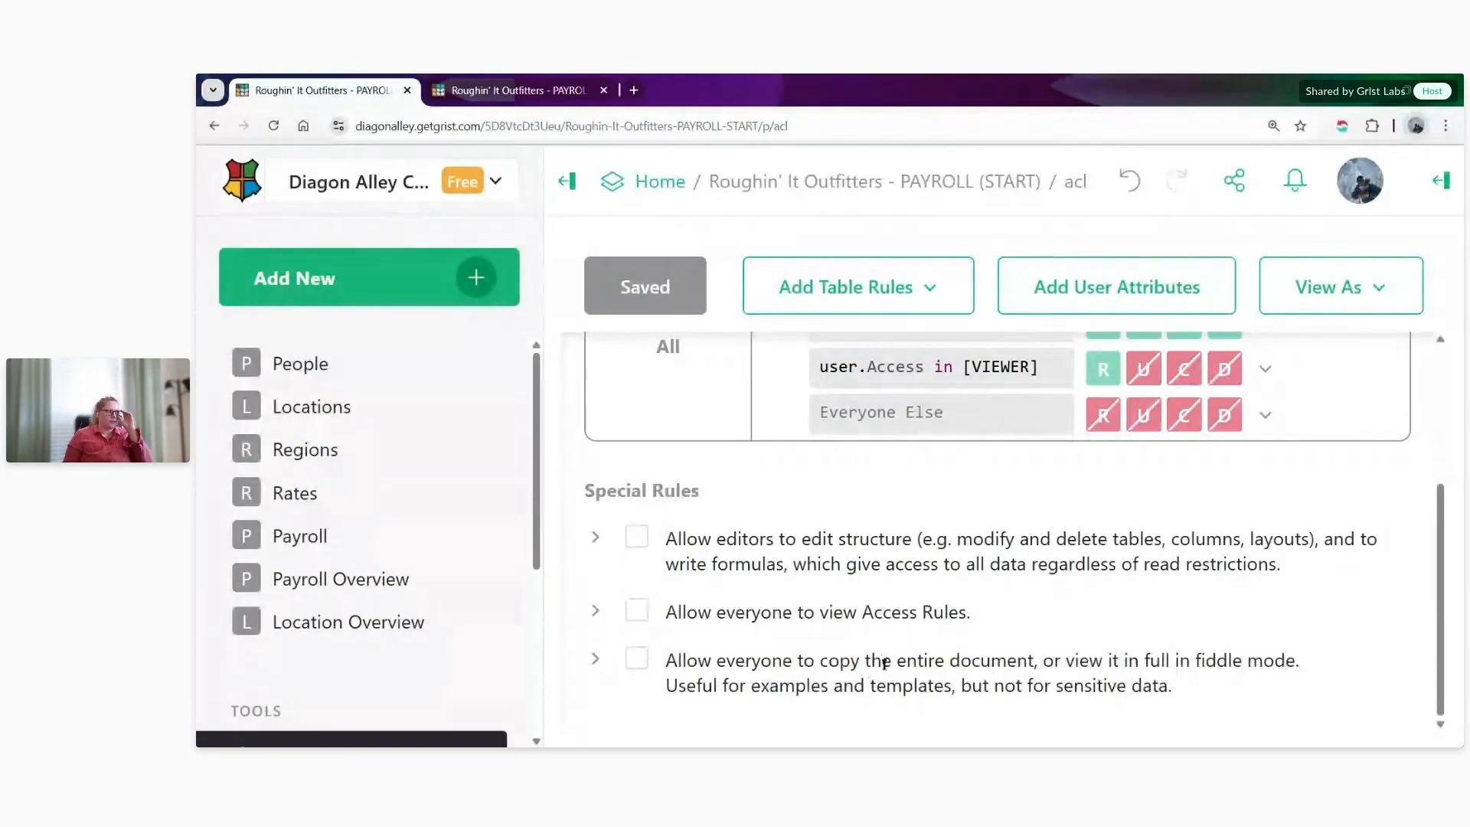
{"action": "scroll", "coordinate": [790, 481], "scroll_direction": "up", "scroll_amount": 3}
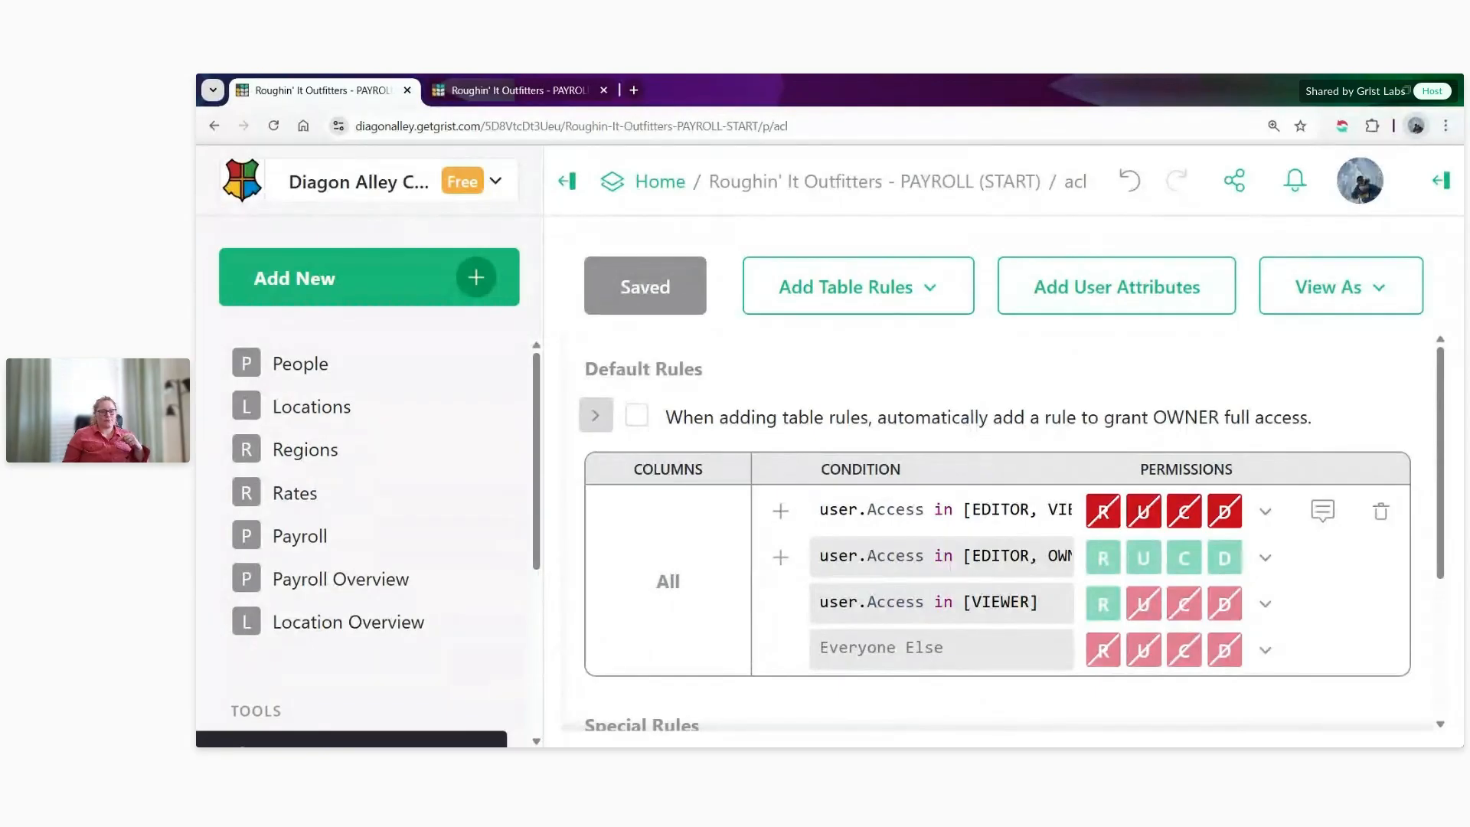
{"action": "left_click", "coordinate": [591, 416]}
{"action": "left_click", "coordinate": [637, 416]}
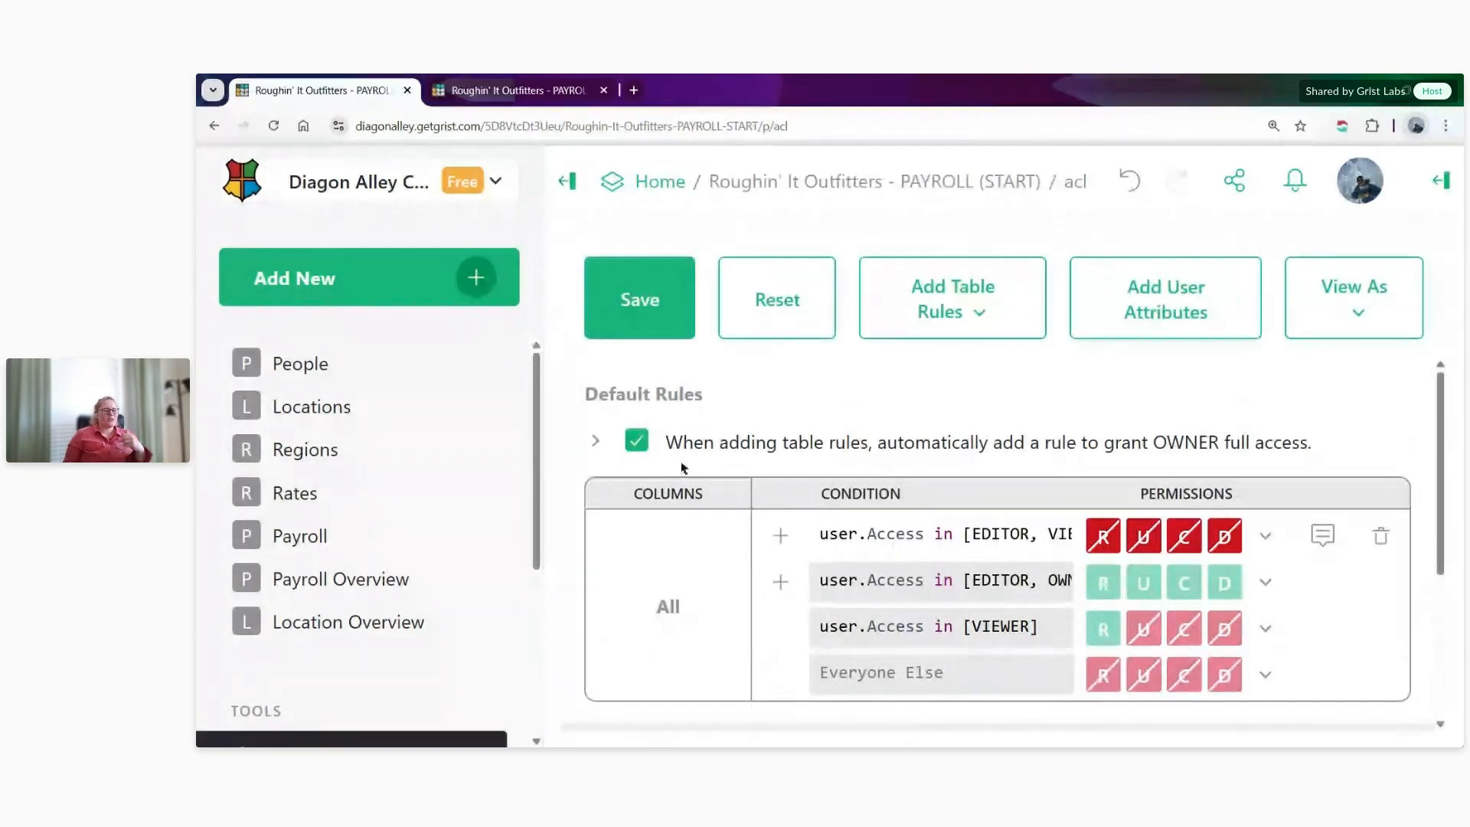
{"action": "left_click", "coordinate": [594, 441]}
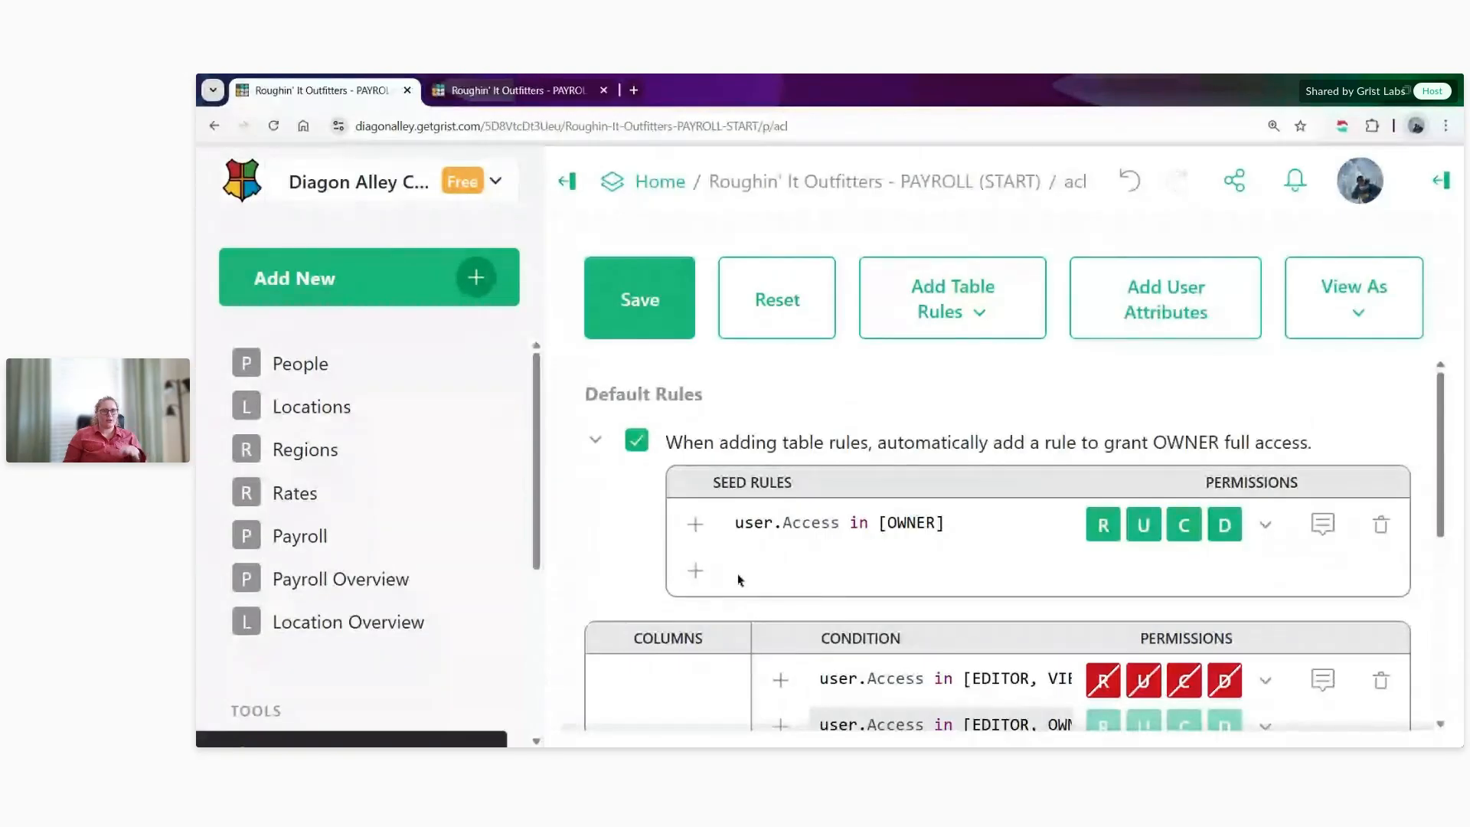
{"action": "left_click", "coordinate": [630, 320]}
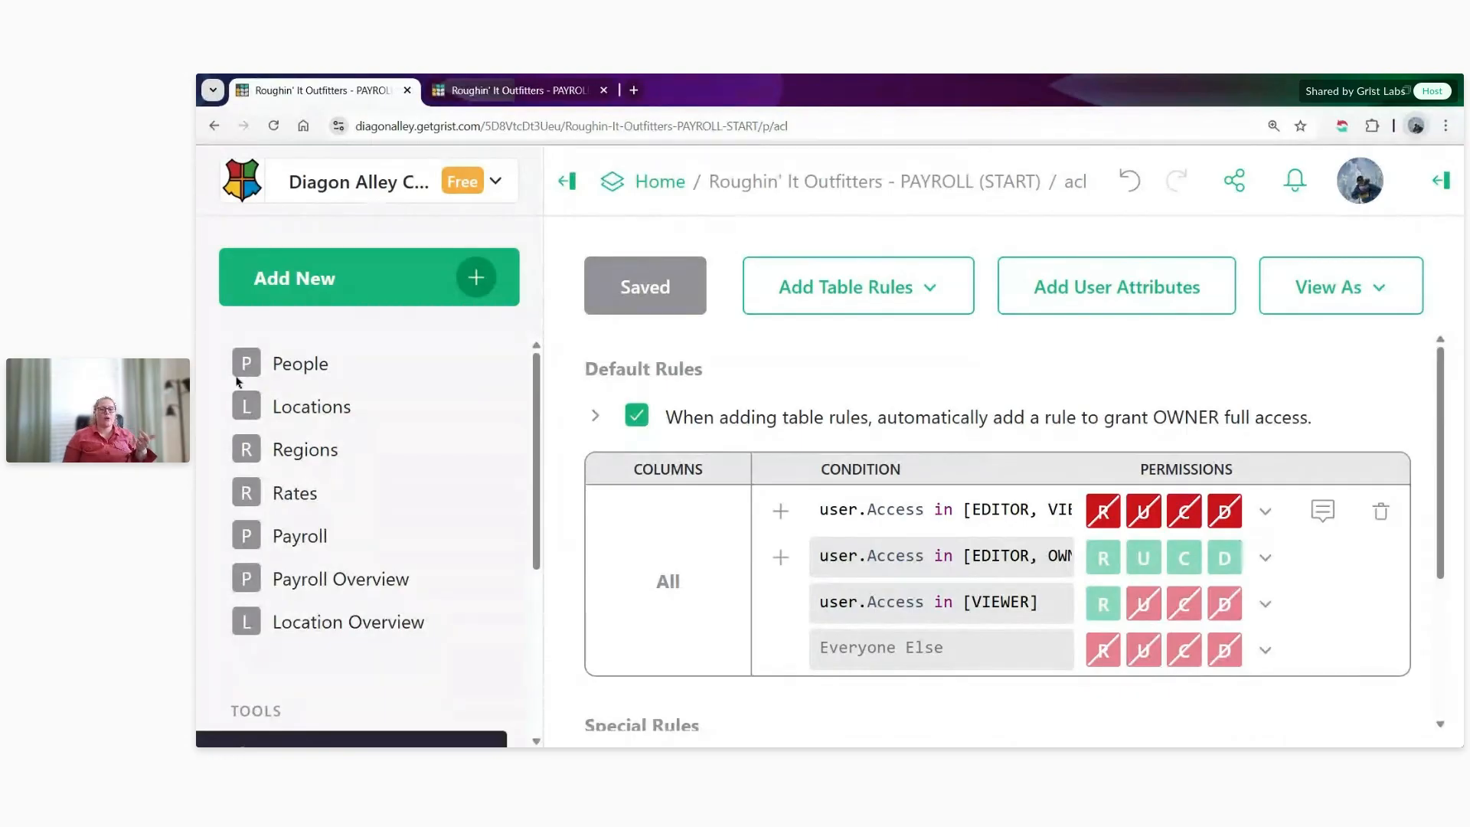
- In the document's other browser tab, examine the People table's Email column and the first employee's entire record
{"action": "left_click", "coordinate": [482, 92]}
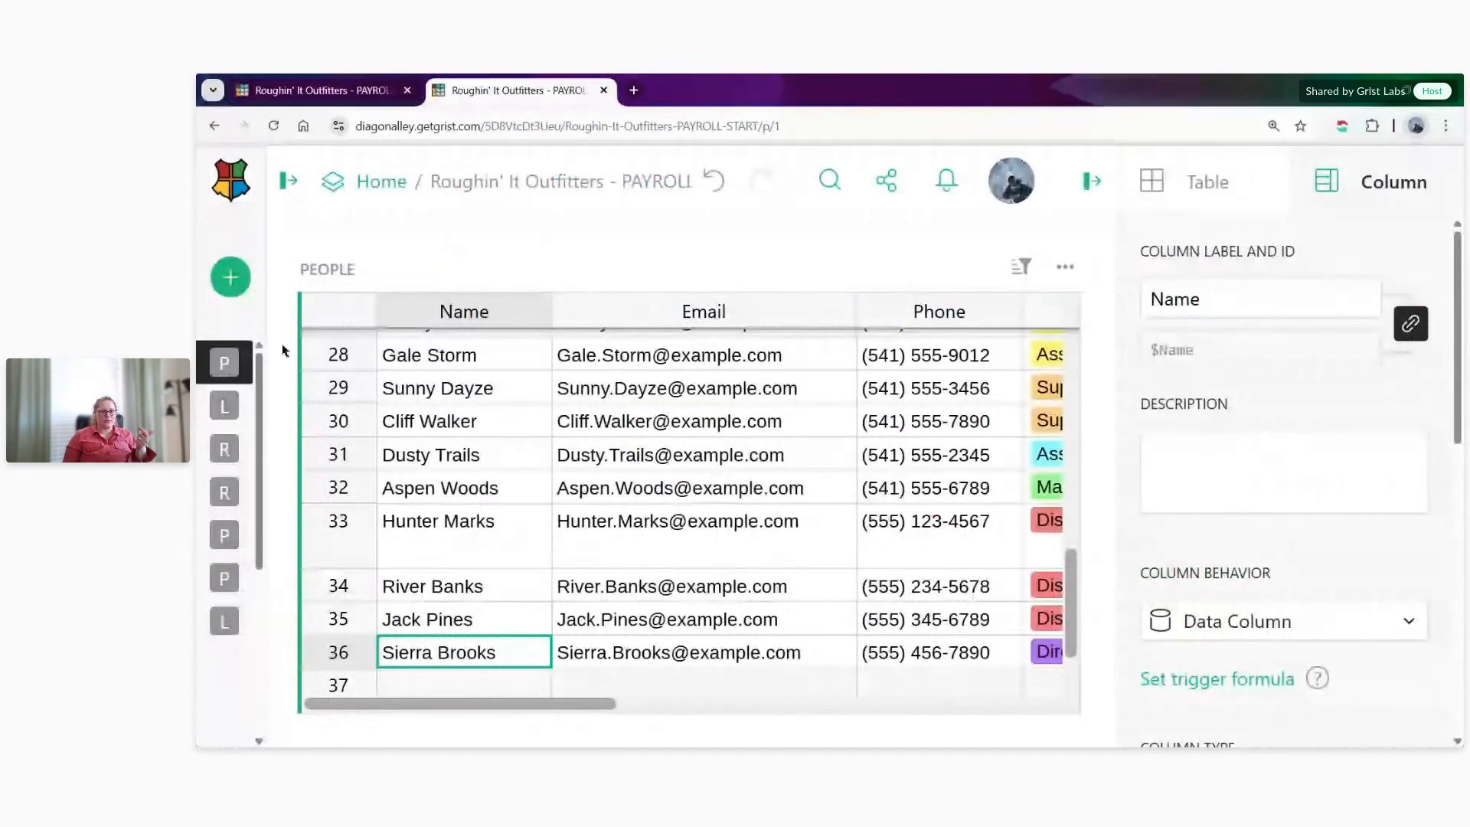
{"action": "scroll", "coordinate": [476, 508], "scroll_direction": "up", "scroll_amount": 10}
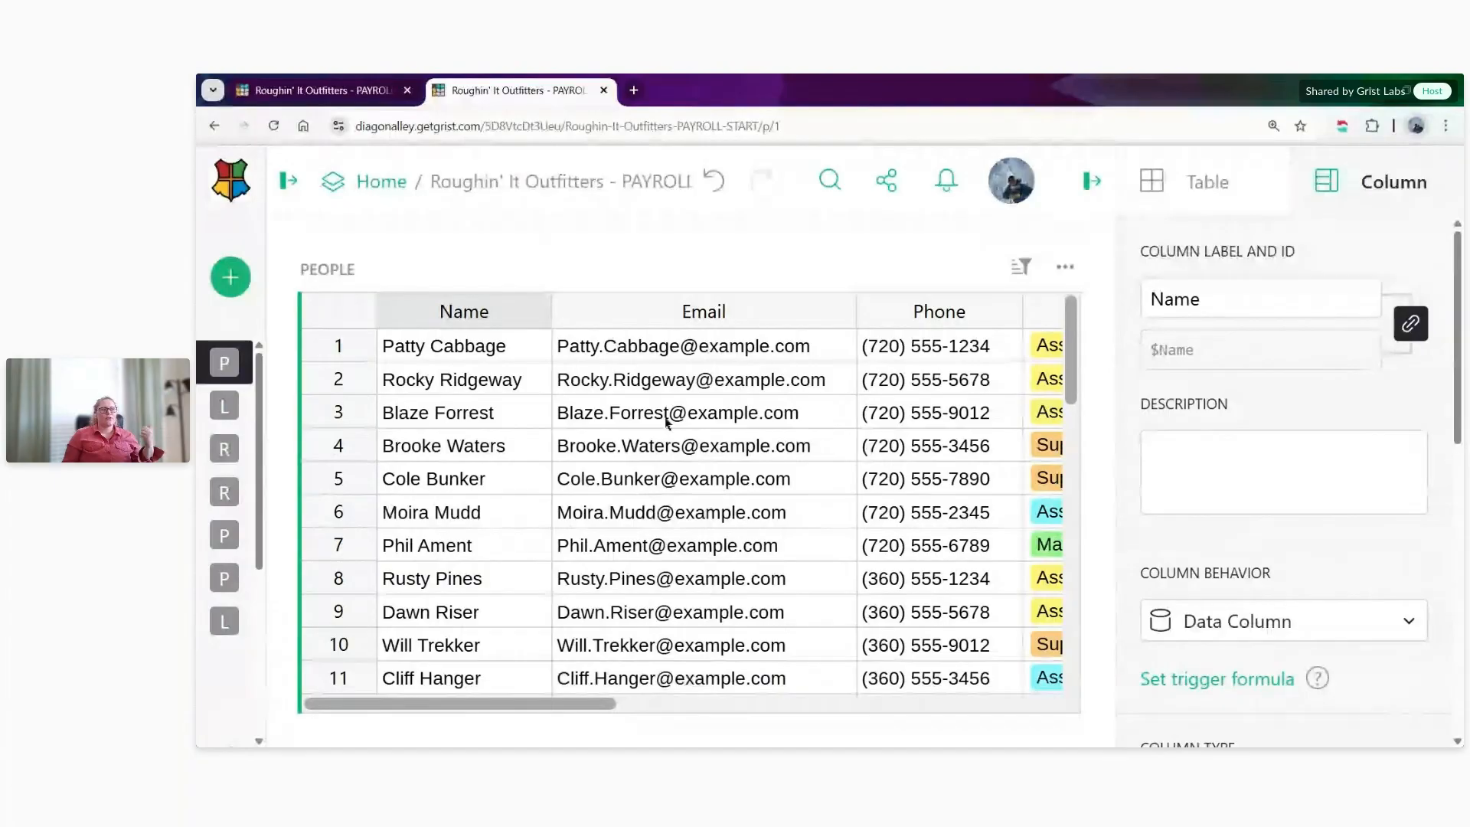
{"action": "left_click", "coordinate": [704, 310]}
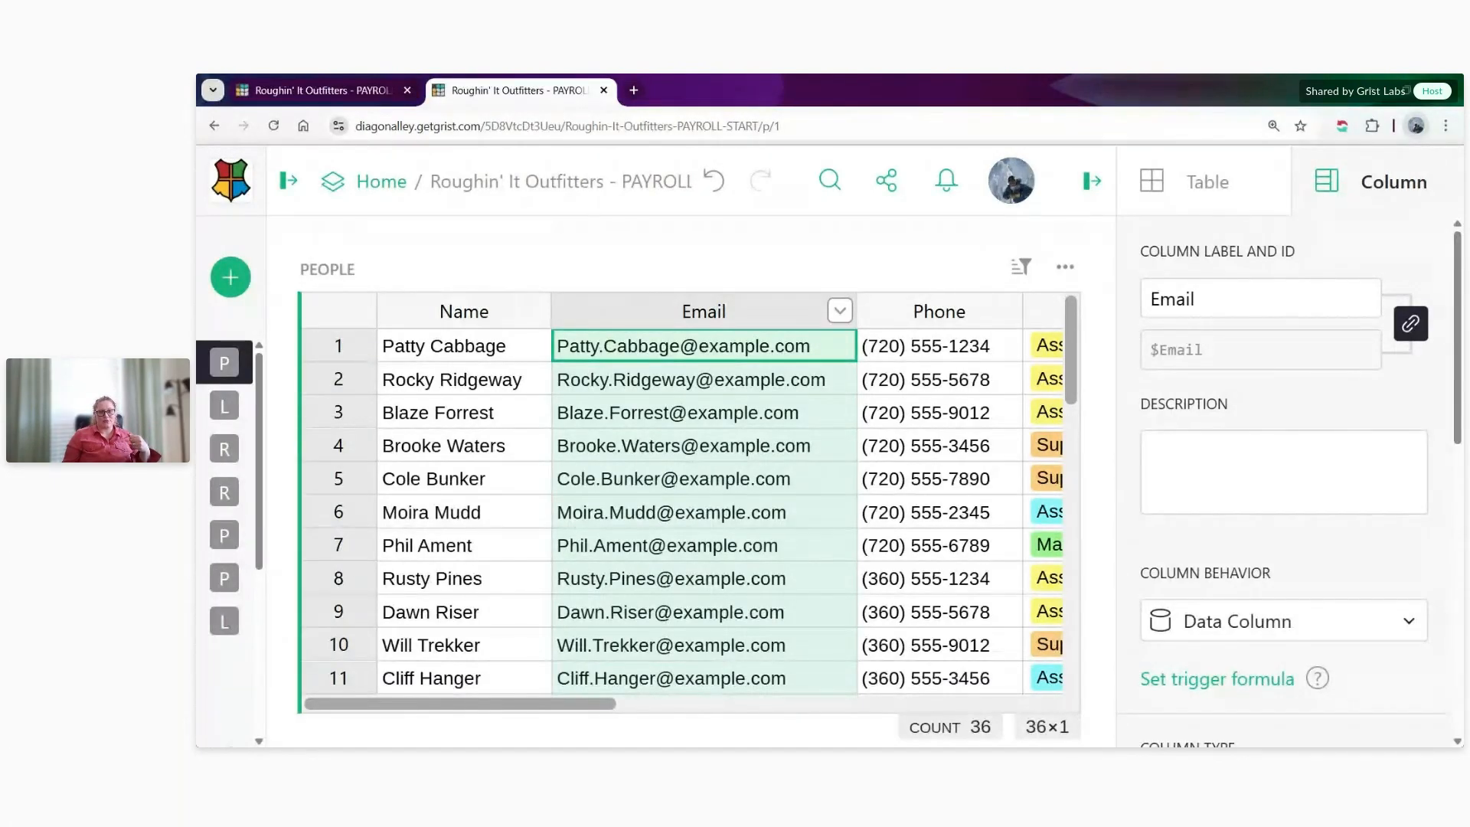
{"action": "left_click", "coordinate": [690, 347]}
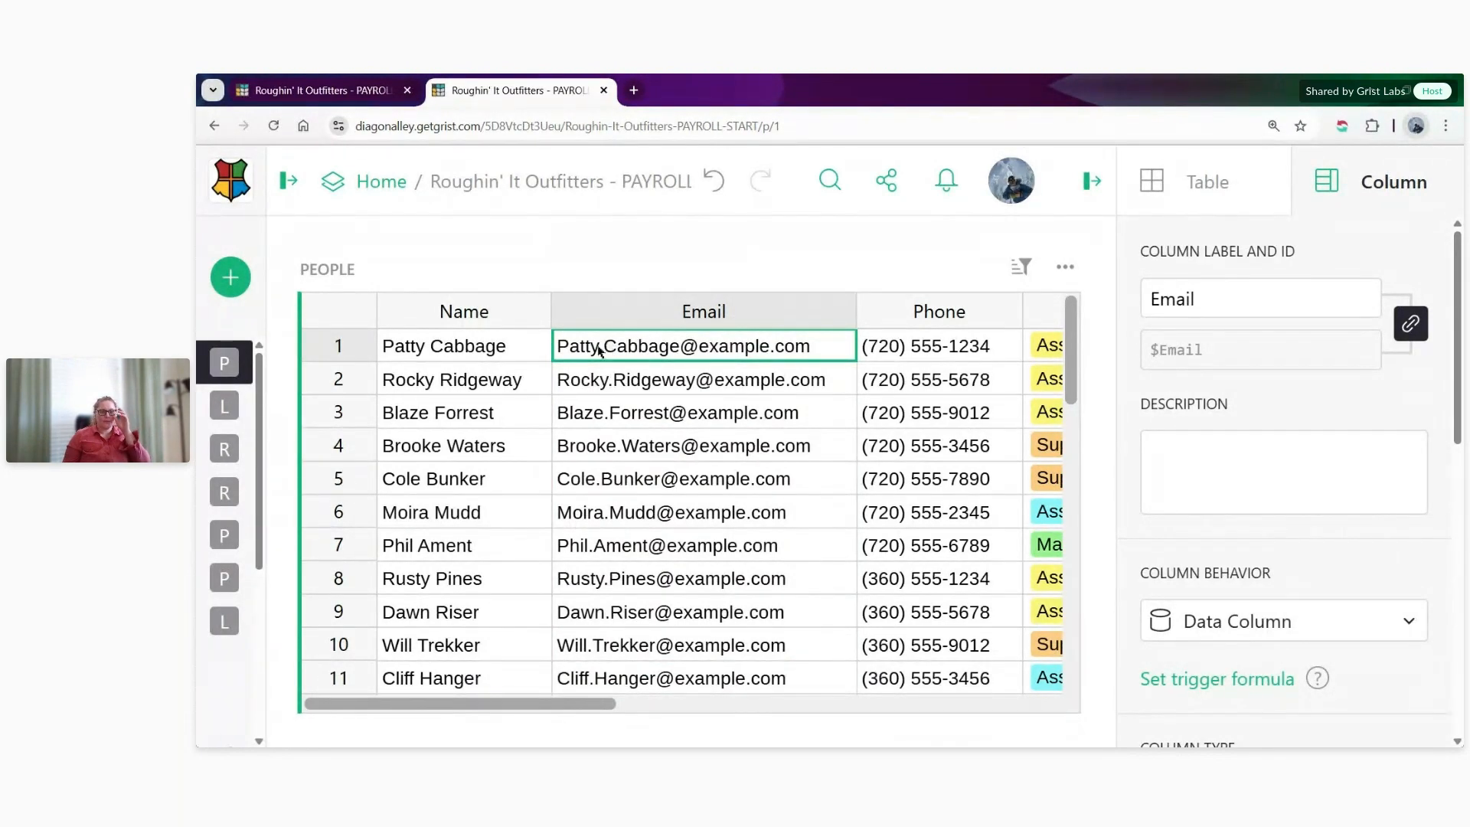
{"action": "left_click", "coordinate": [336, 350]}
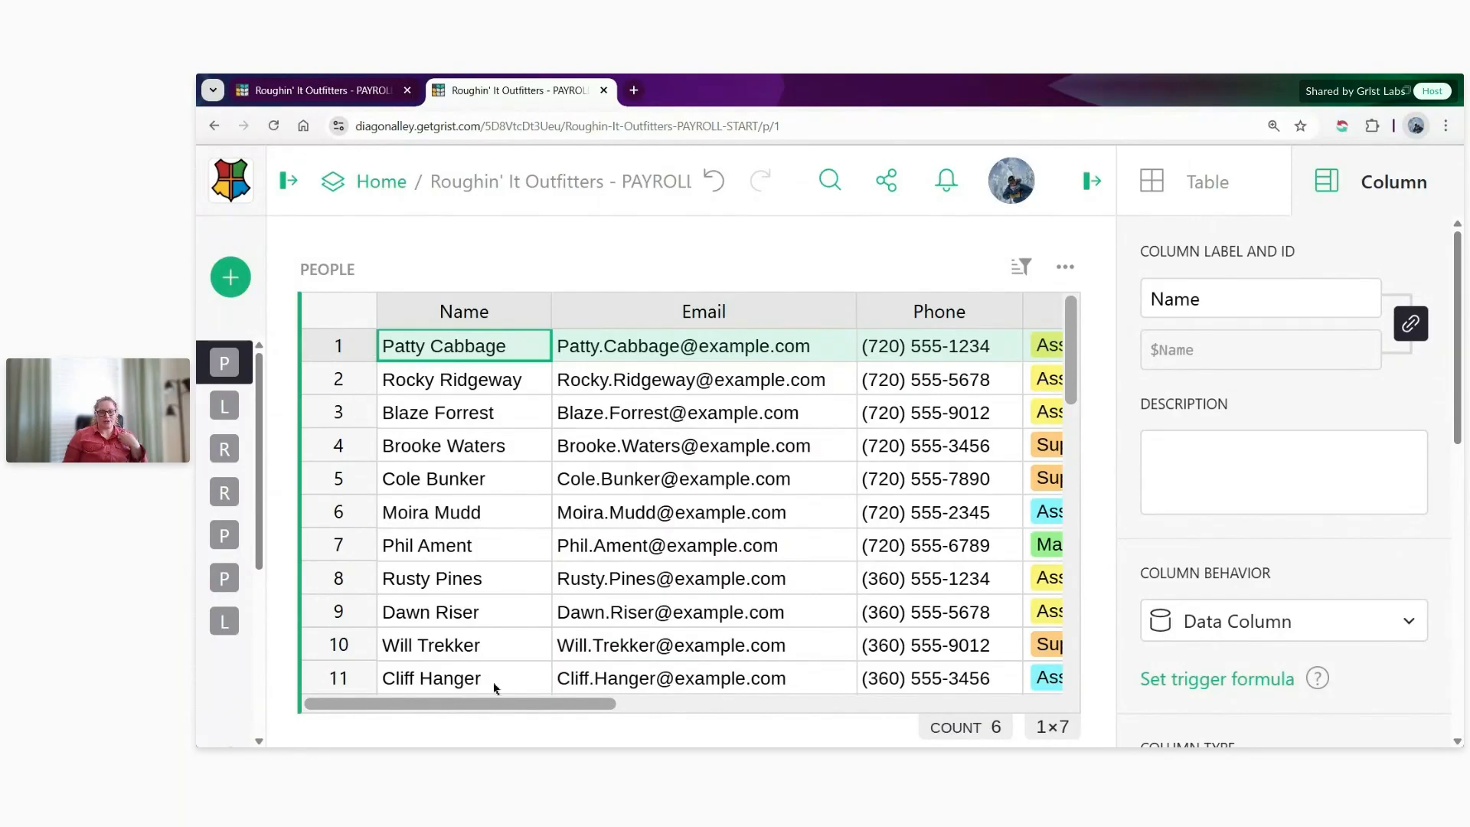
{"action": "scroll", "coordinate": [493, 705], "scroll_direction": "right", "scroll_amount": 1}
{"action": "left_click_drag", "start_coordinate": [493, 706], "coordinate": [485, 669]}
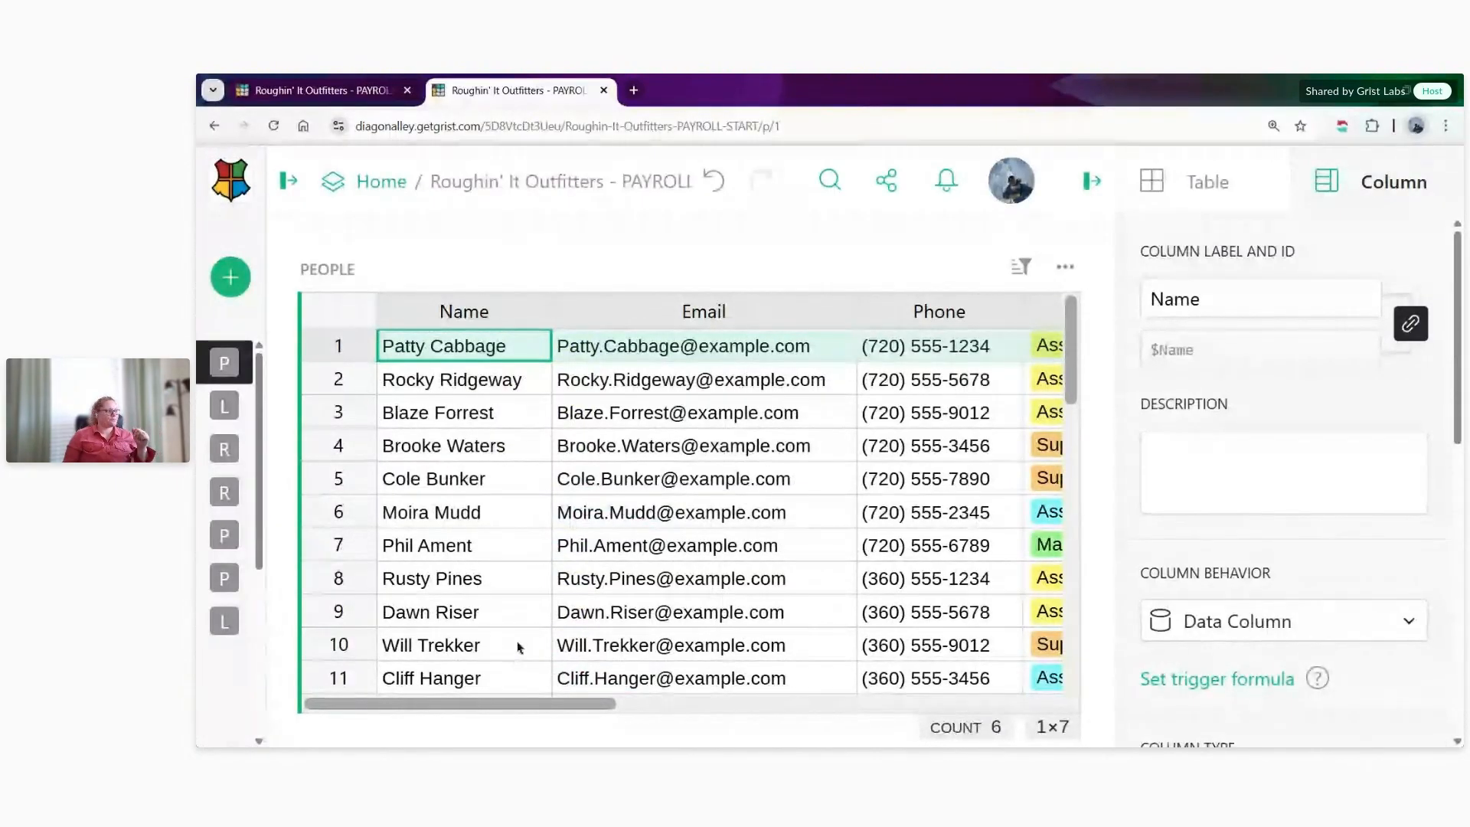
- Back in the access rules, add a user attribute that looks up user.Email in the People table's Email column
{"action": "left_click", "coordinate": [325, 91]}
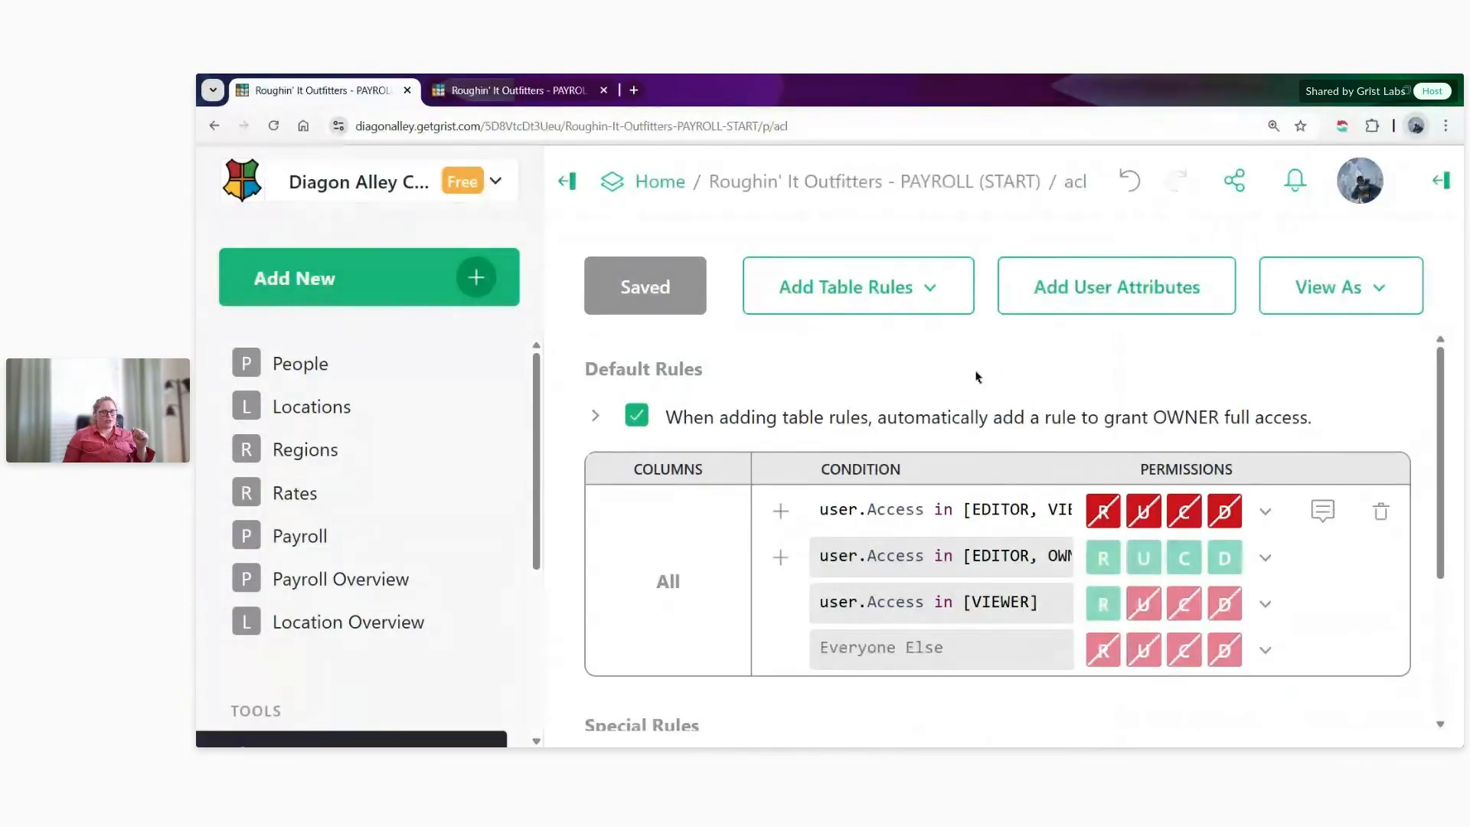
{"action": "left_click", "coordinate": [1199, 310]}
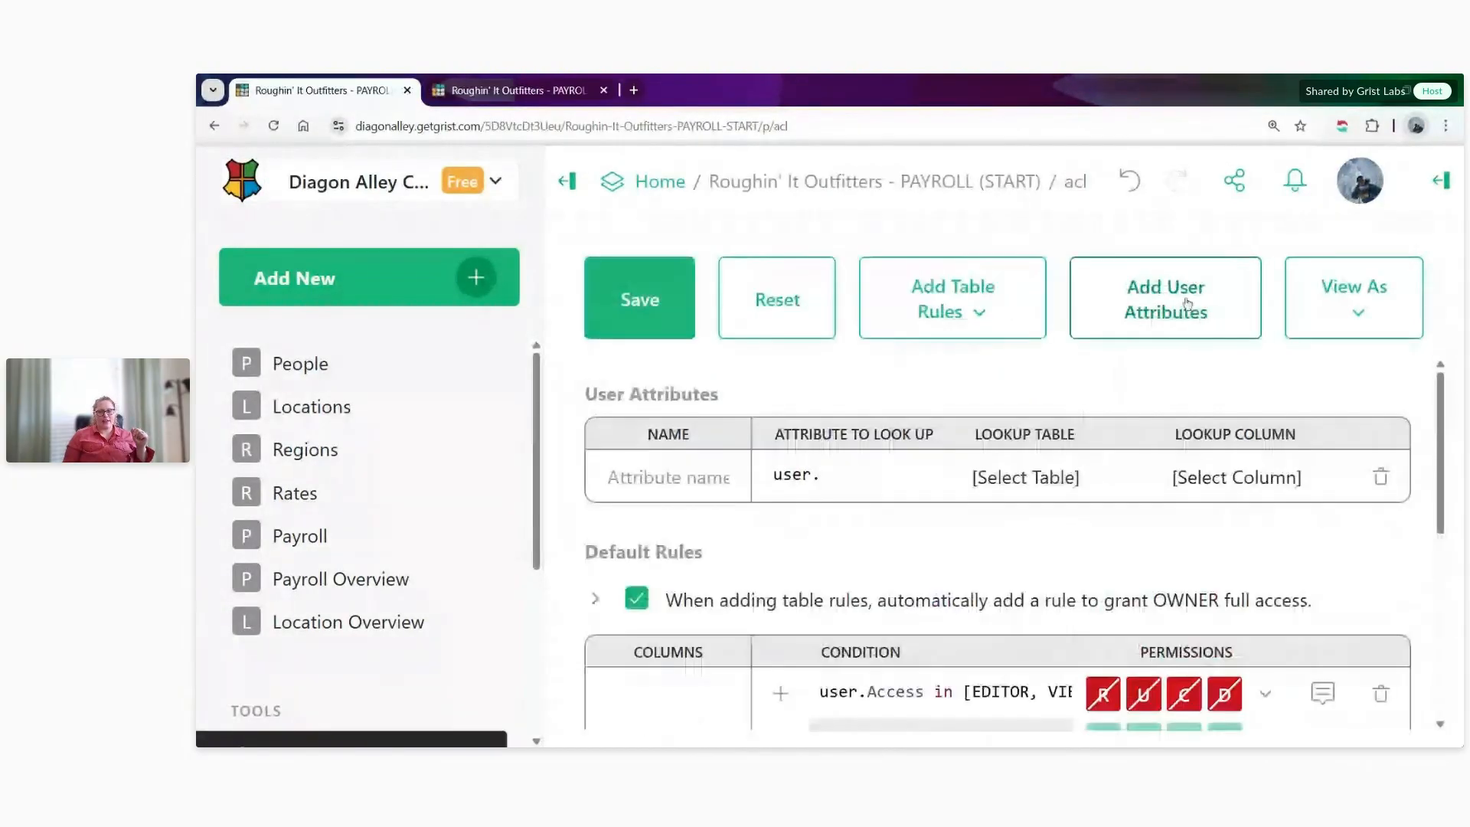
{"action": "left_click", "coordinate": [568, 182]}
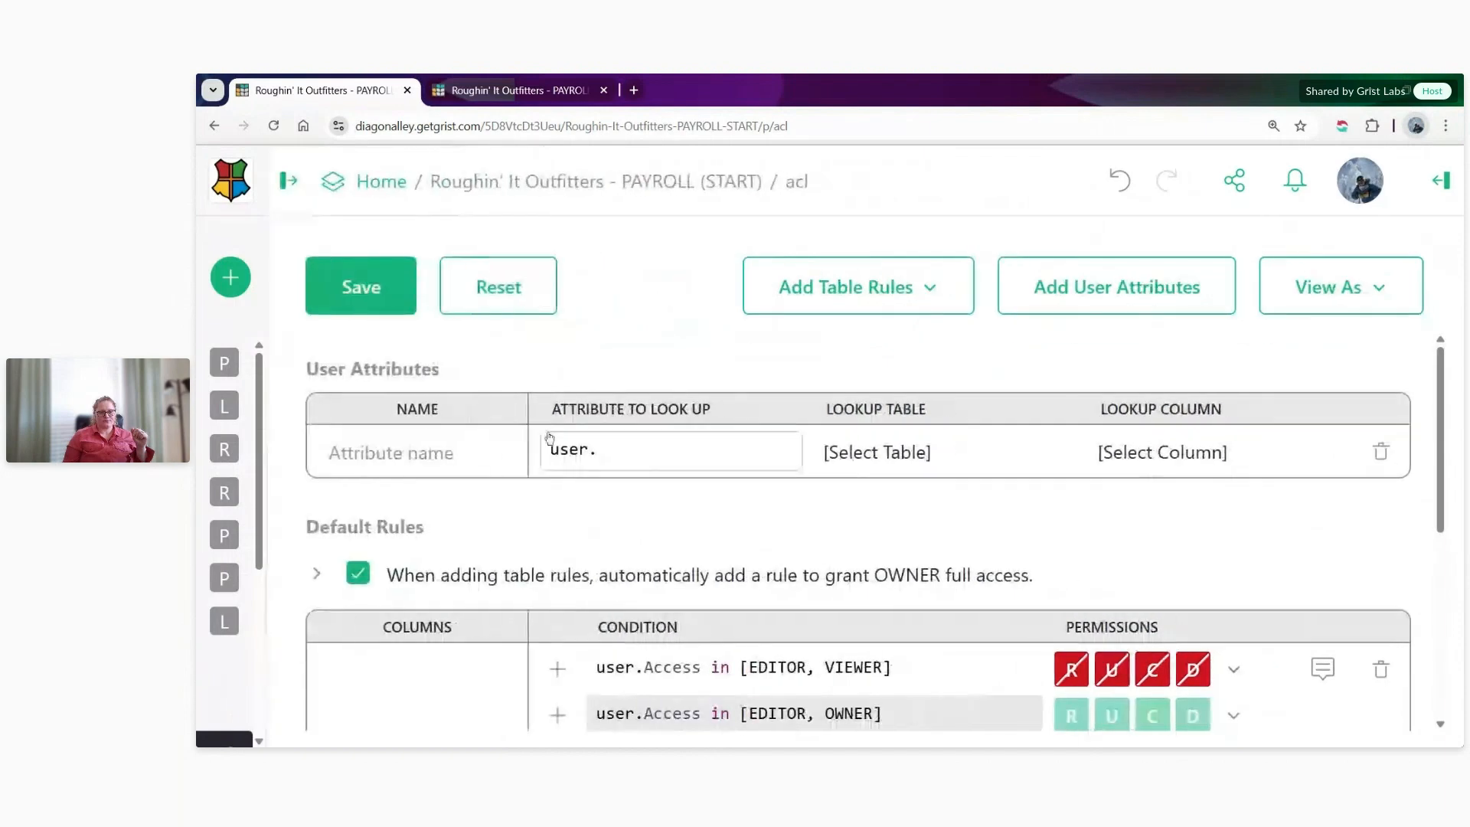
{"action": "left_click", "coordinate": [426, 453]}
{"action": "left_click", "coordinate": [691, 457]}
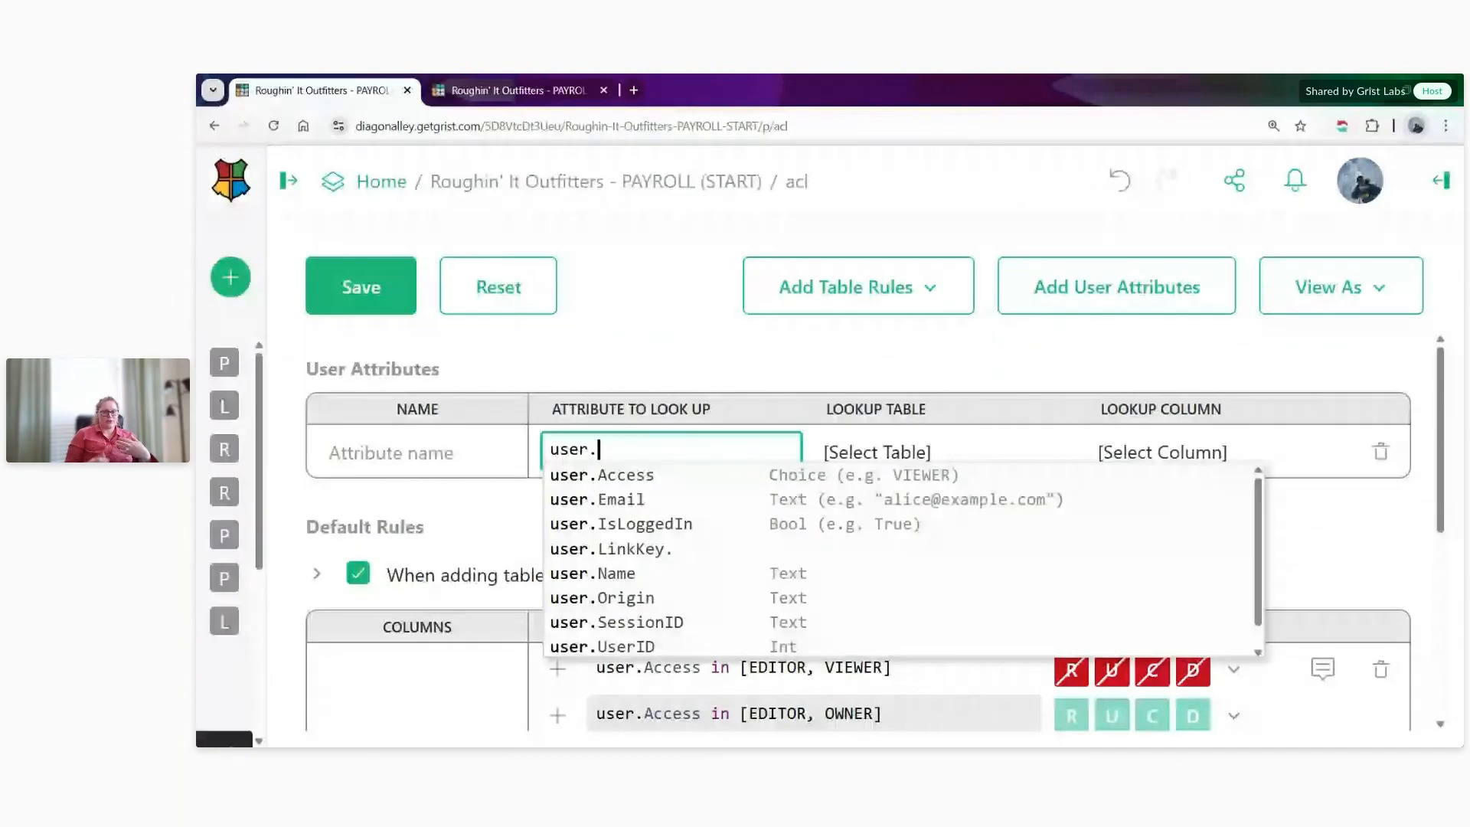
{"action": "left_click", "coordinate": [661, 505]}
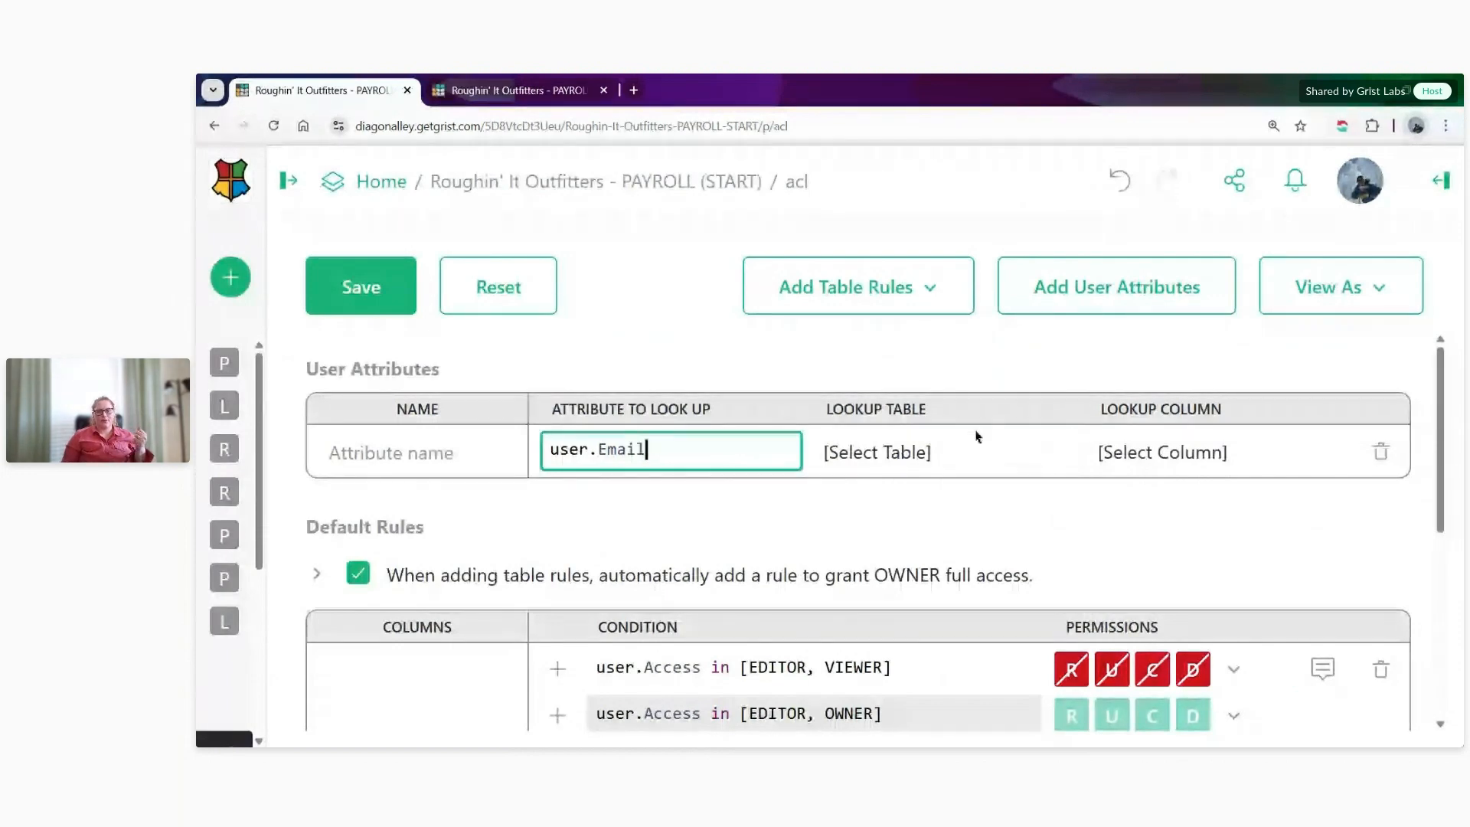
{"action": "left_click", "coordinate": [947, 457]}
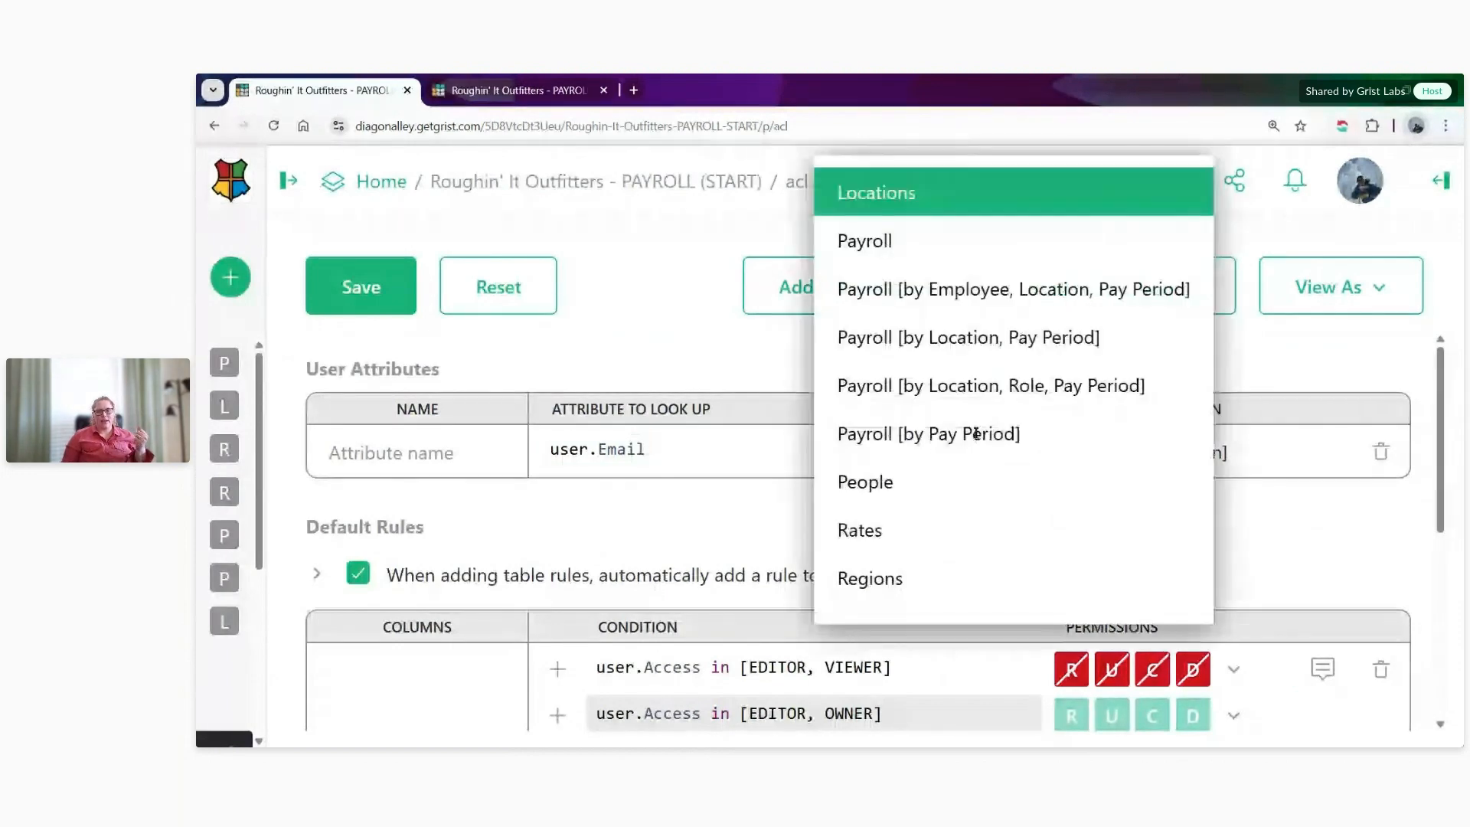
{"action": "left_click", "coordinate": [973, 480]}
{"action": "left_click", "coordinate": [1172, 455]}
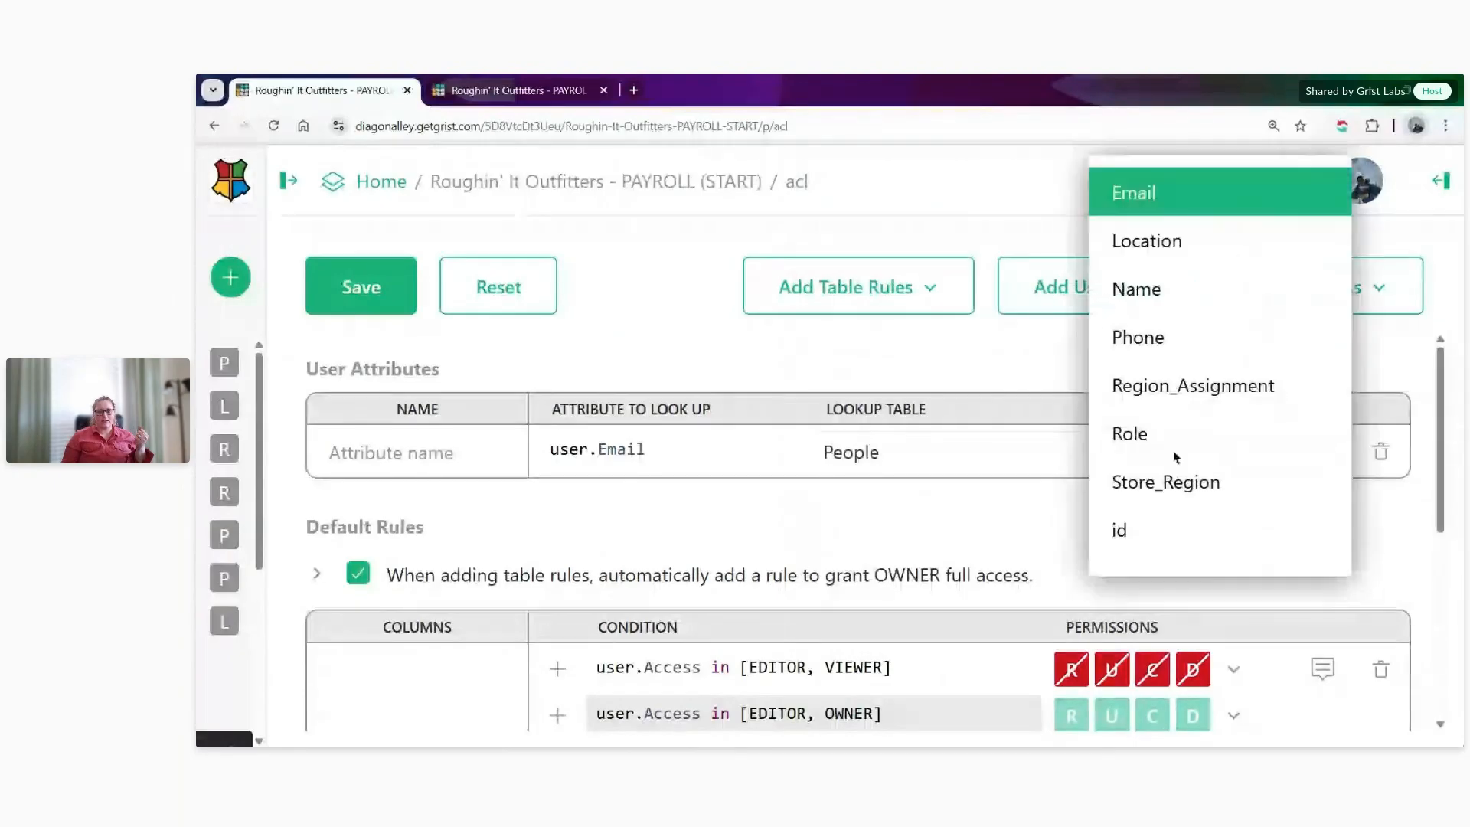
{"action": "left_click", "coordinate": [1193, 192]}
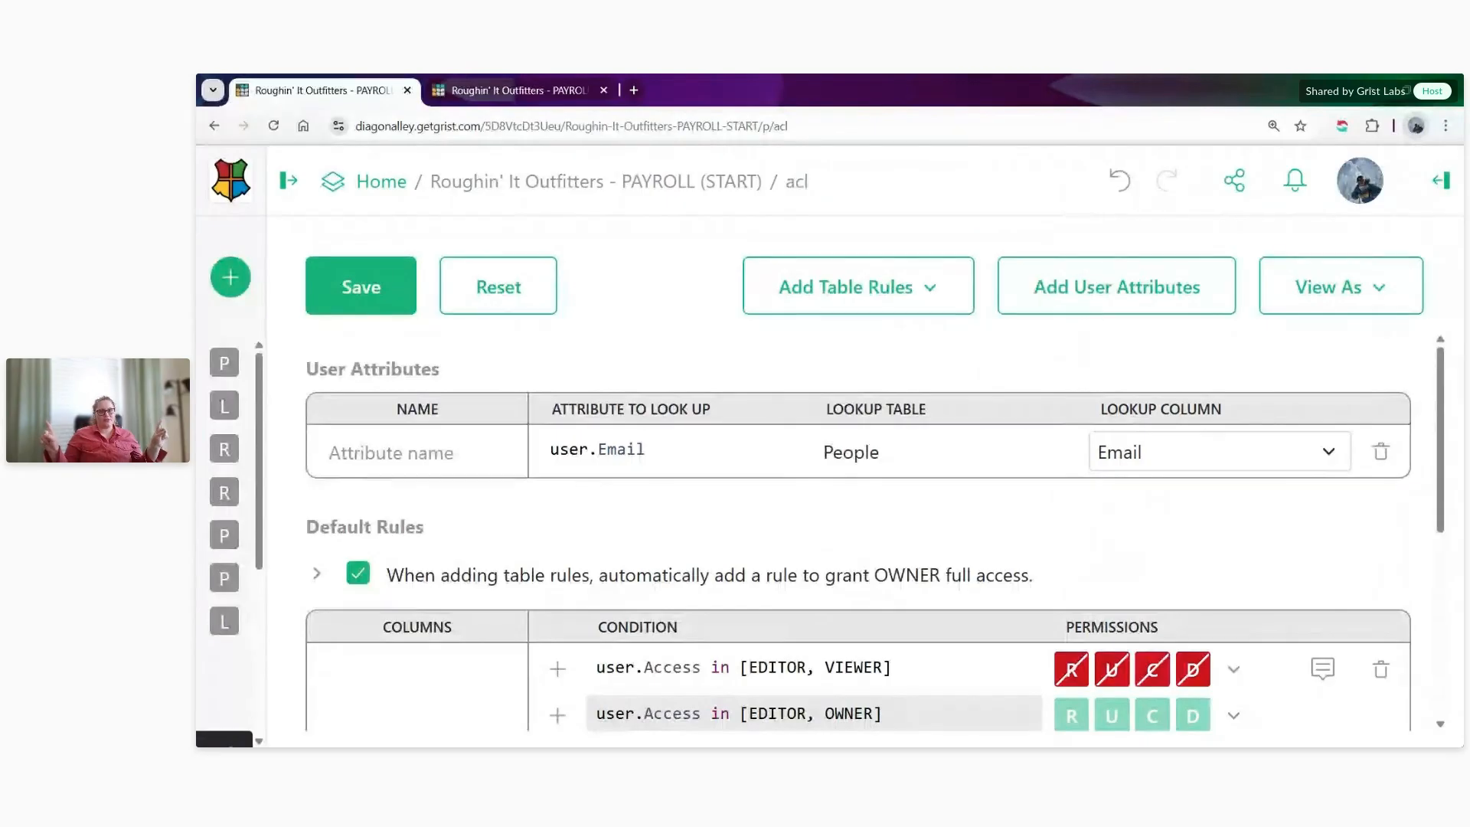
- Name the new user attribute Employee
{"action": "left_click", "coordinate": [403, 463]}
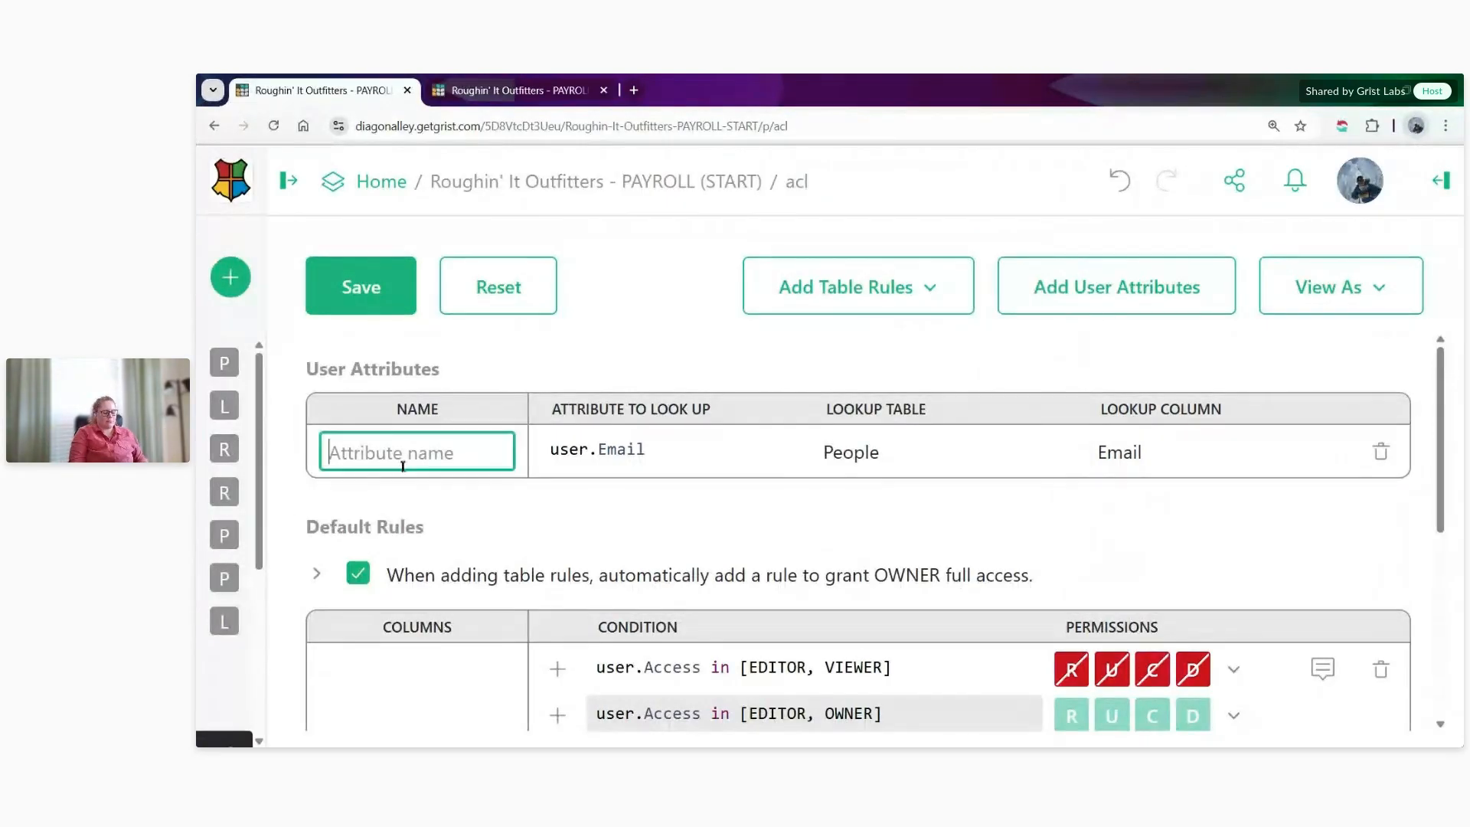
{"action": "type", "text": "eMPLOY"}
{"action": "key", "text": "BackSpace"}
{"action": "key", "text": "BackSpace"}
{"action": "key", "text": "BackSpace"}
{"action": "key", "text": "BackSpace"}
{"action": "key", "text": "BackSpace"}
{"action": "key", "text": "BackSpace"}
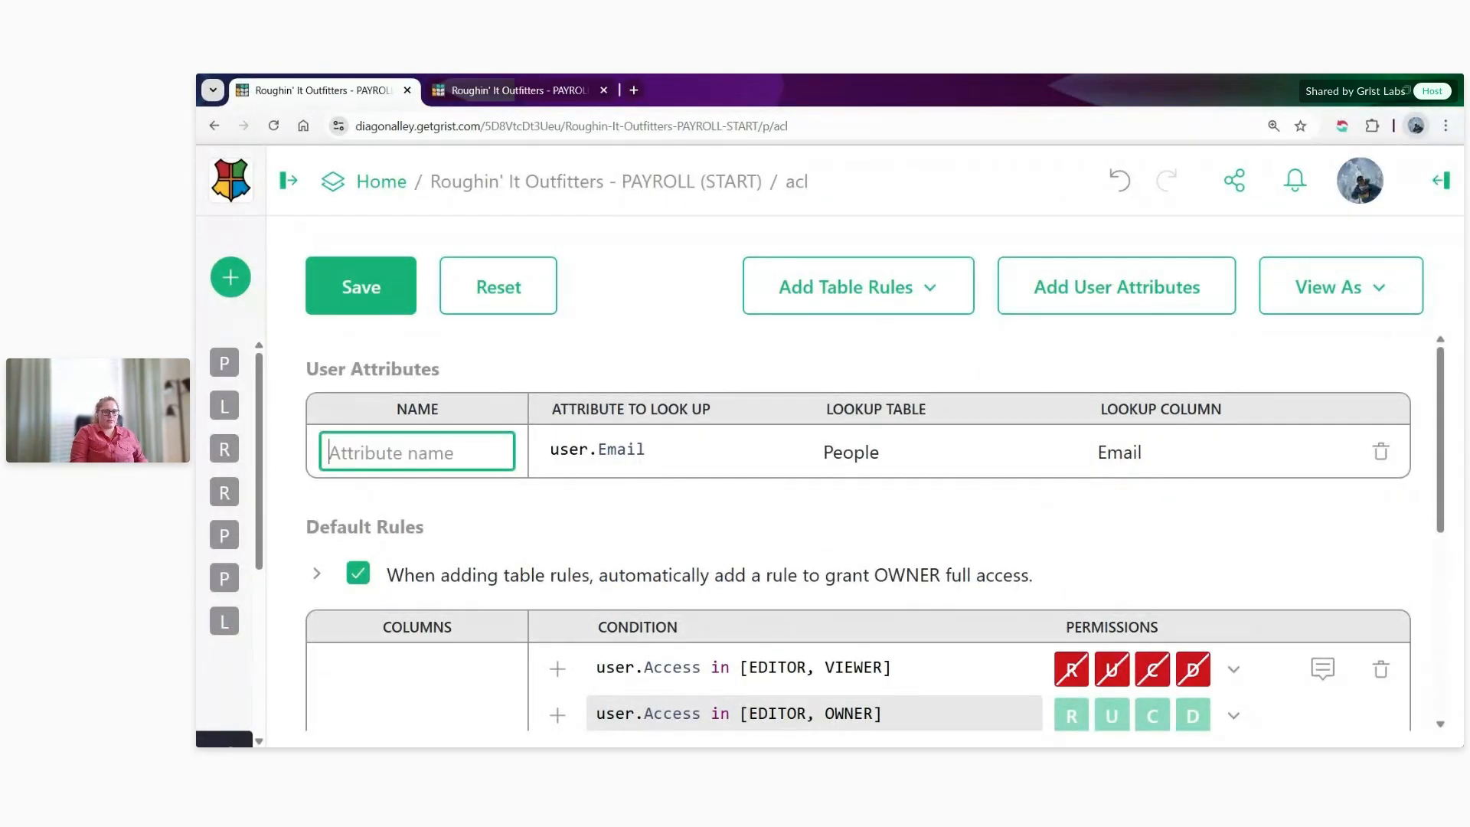
{"action": "type", "text": "Employee"}
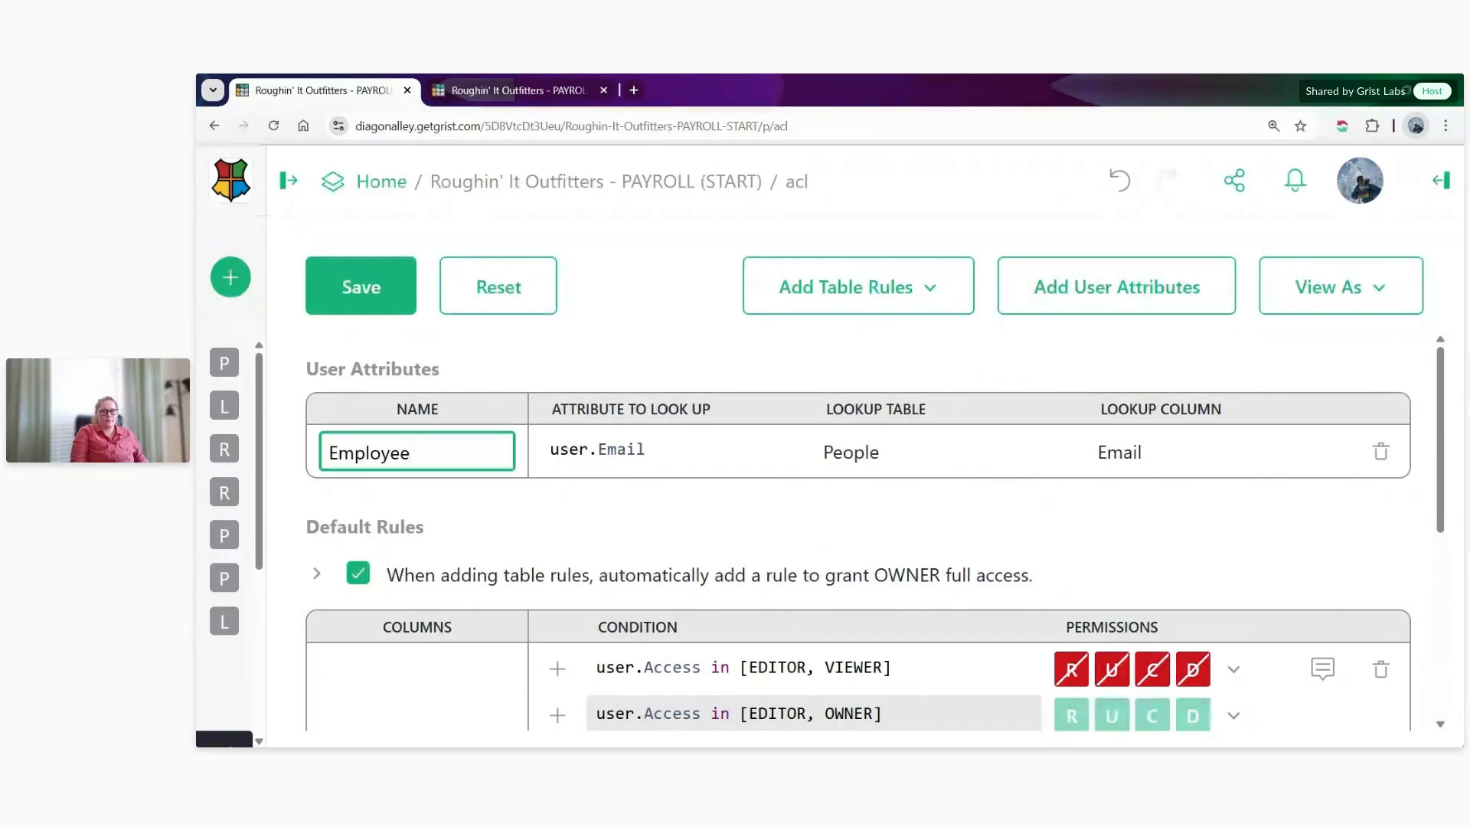
{"action": "left_click", "coordinate": [603, 520]}
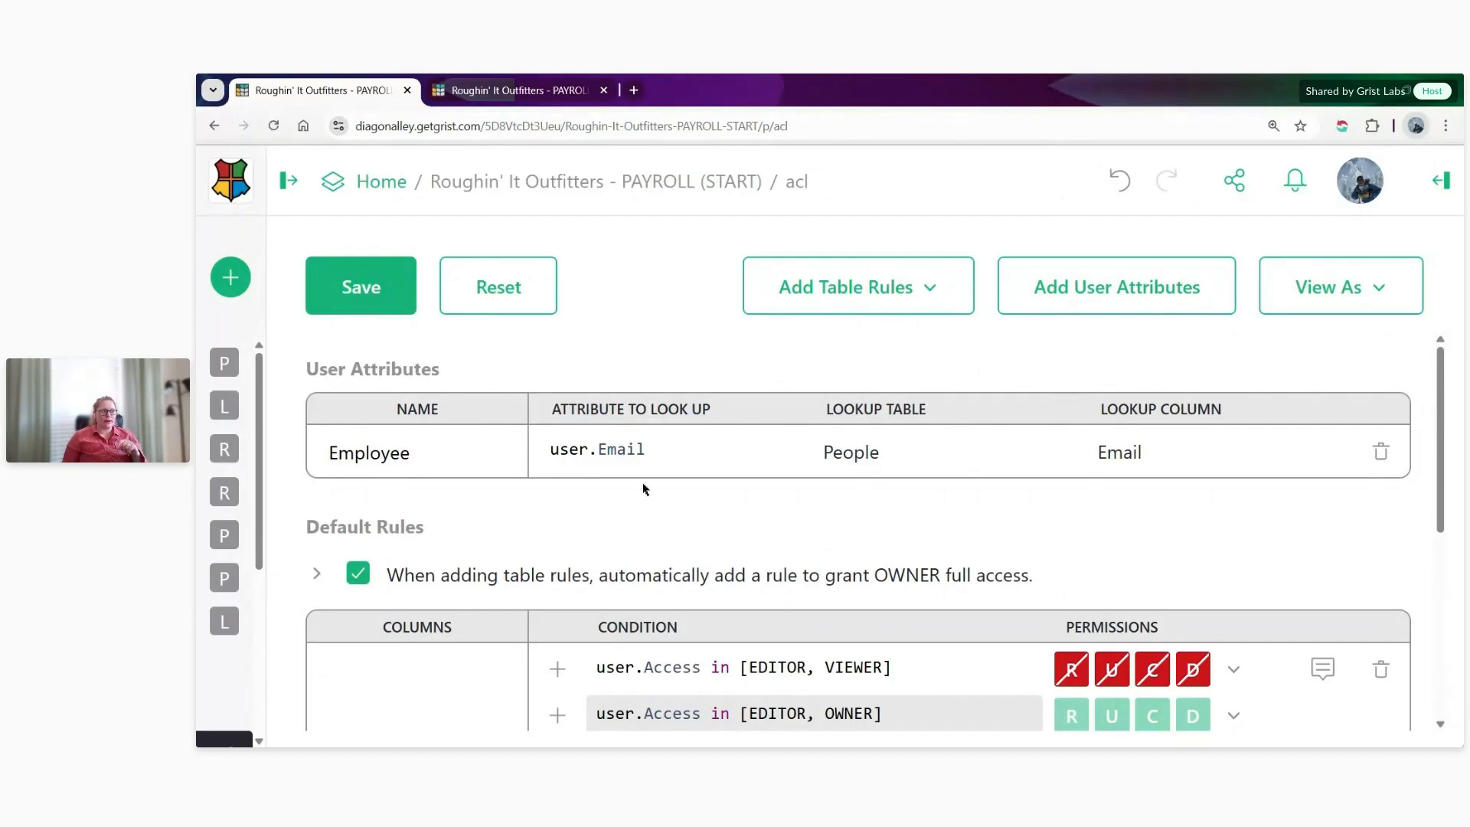
- Add a default rule above the EDITOR and VIEWER denial and begin its condition with user.Employee
{"action": "scroll", "coordinate": [644, 488], "scroll_direction": "down", "scroll_amount": 3}
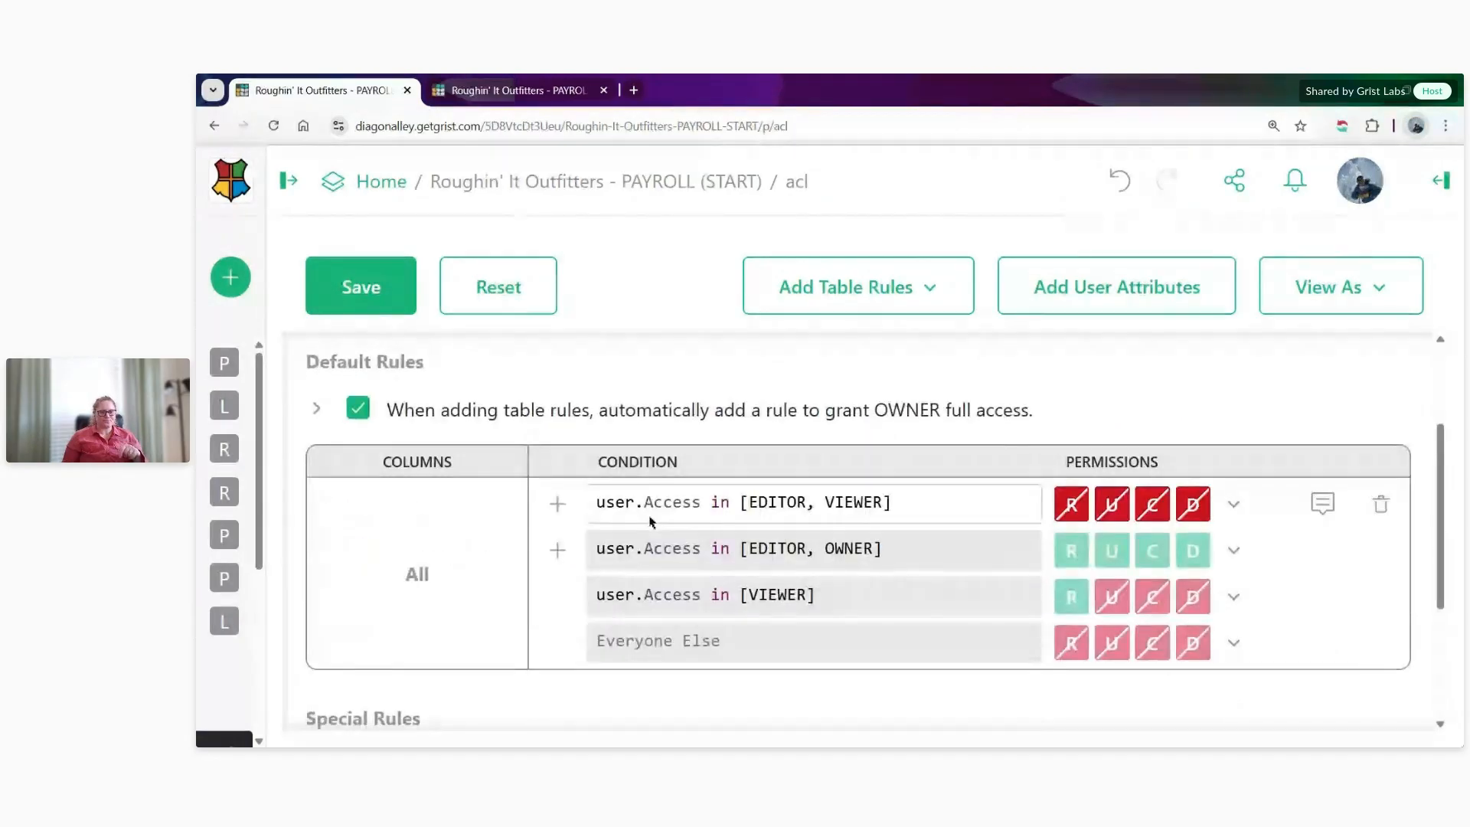
{"action": "left_click", "coordinate": [558, 509]}
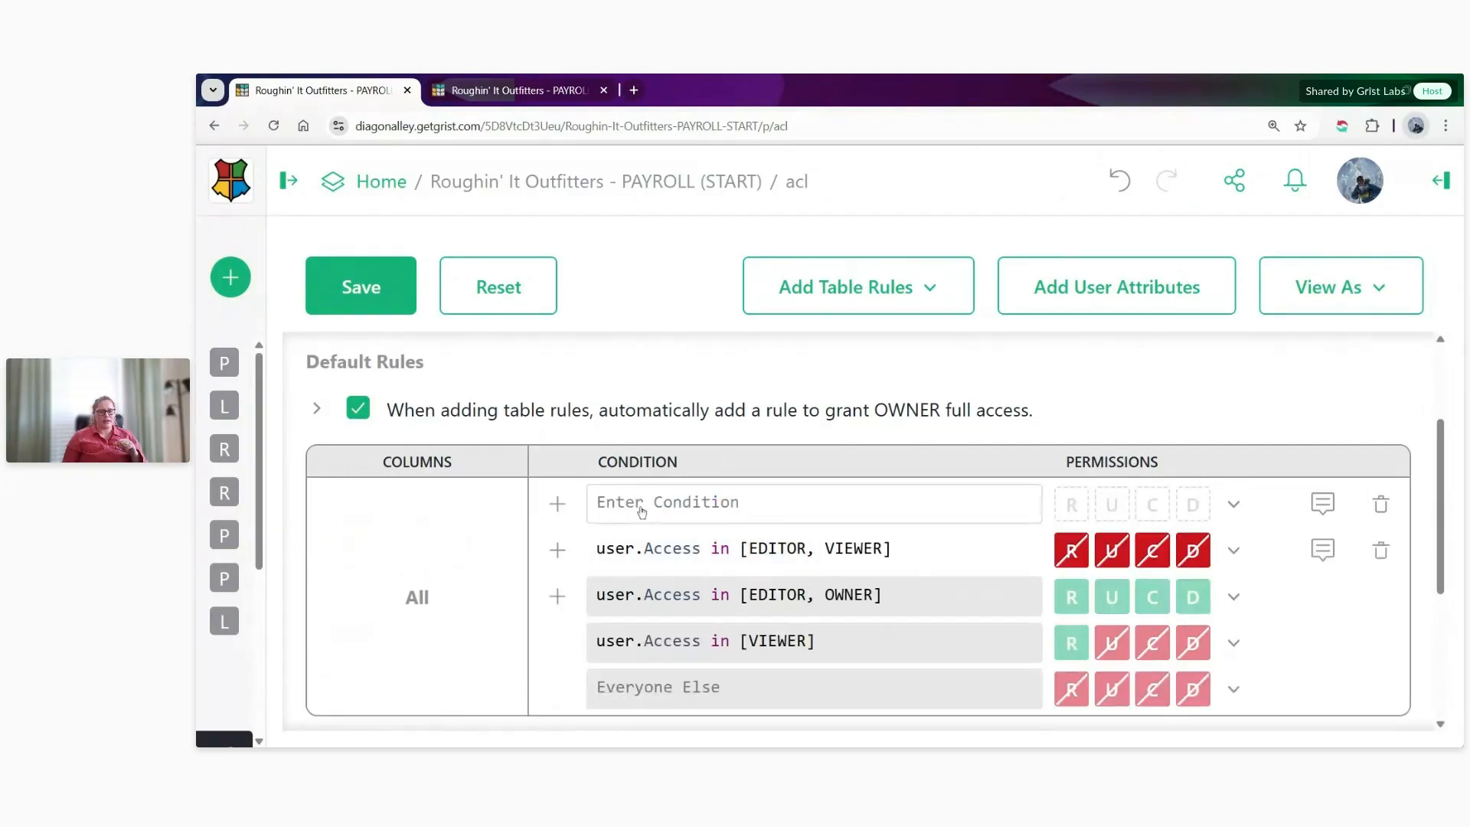
{"action": "scroll", "coordinate": [650, 487], "scroll_direction": "up", "scroll_amount": 3}
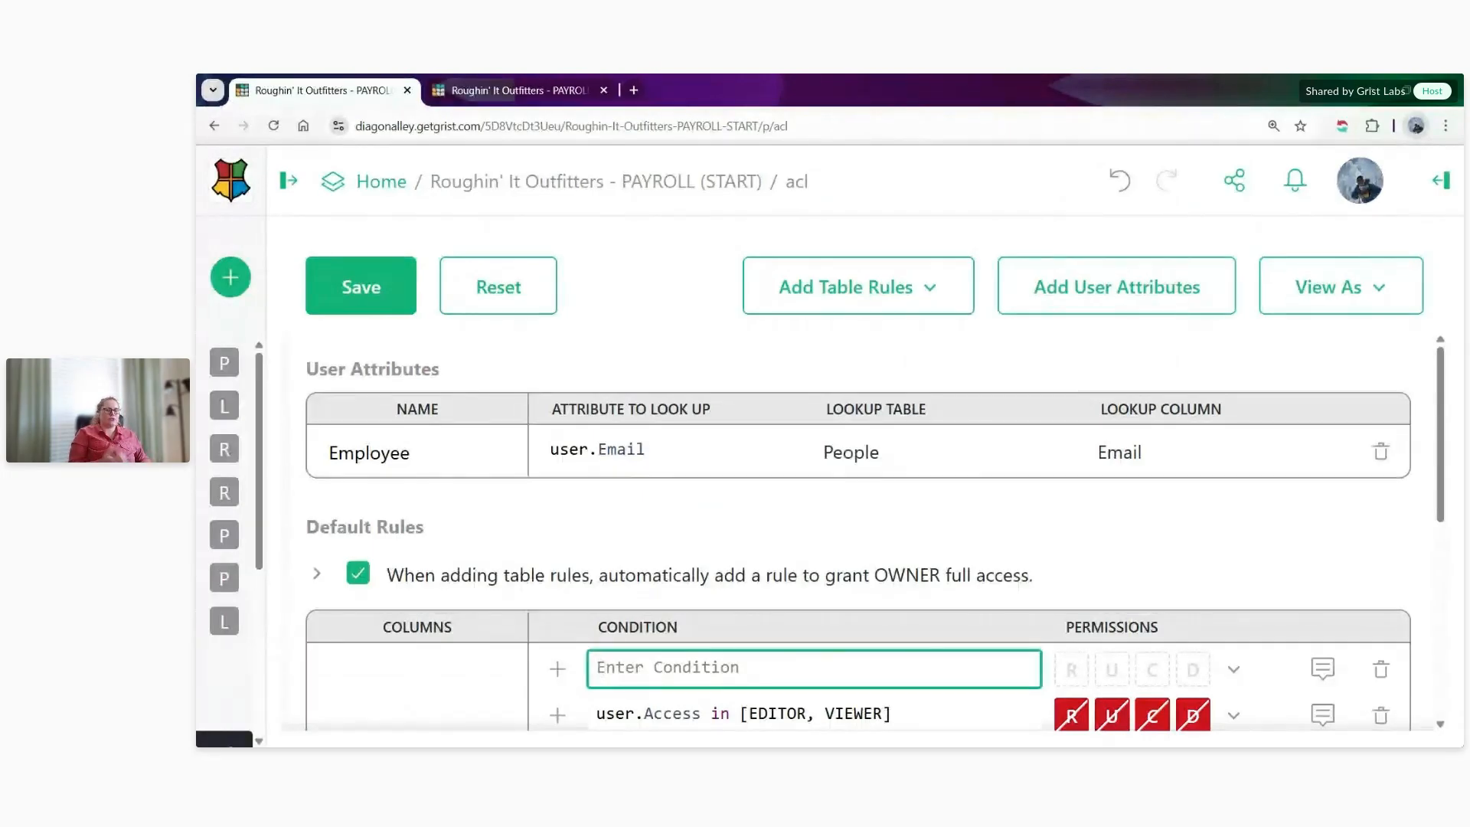
{"action": "type", "text": "user."}
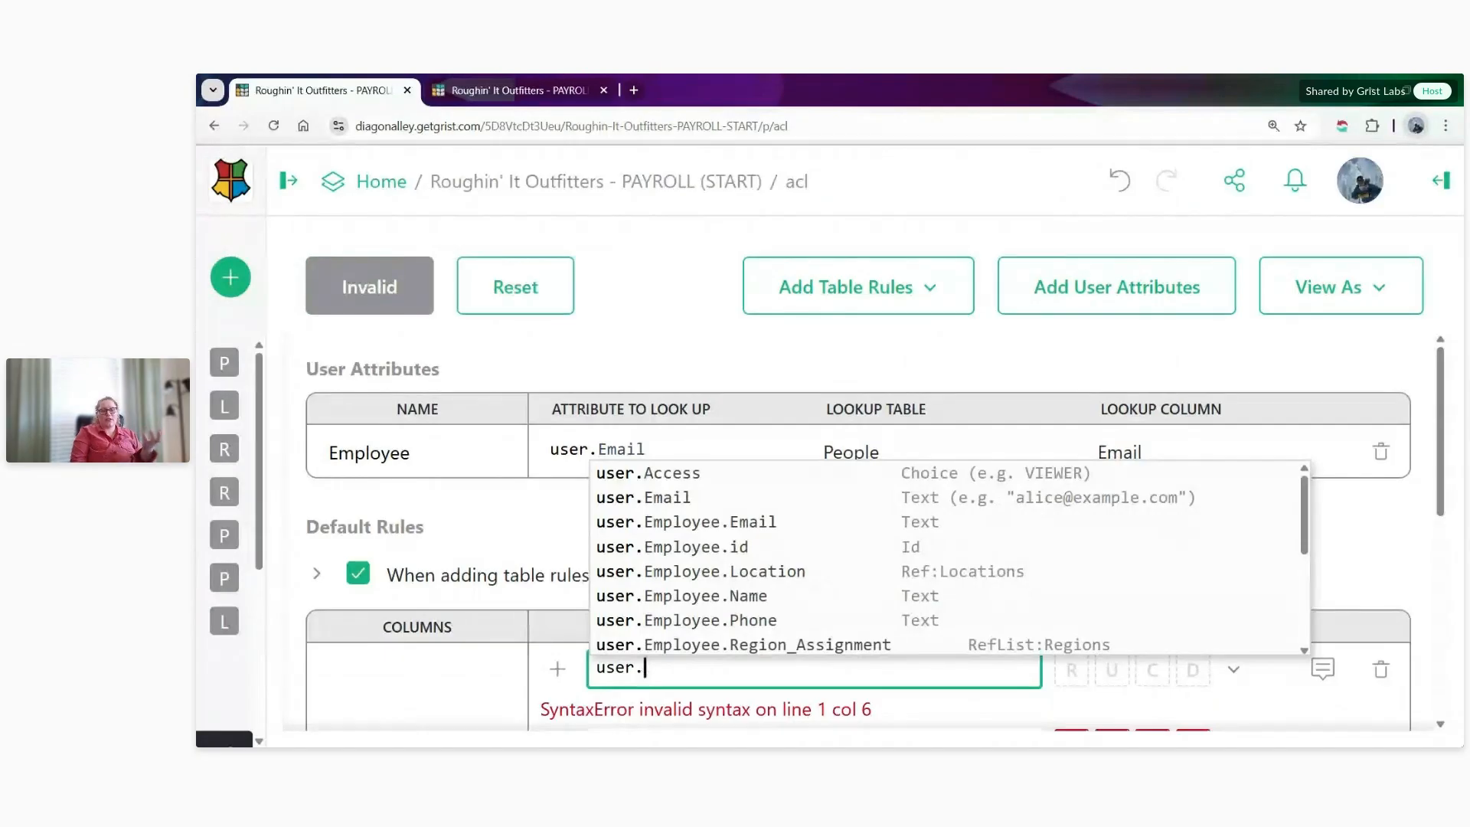
{"action": "type", "text": "Employee"}
- In the document's other browser tab, examine the People table's first record and its Role, plus the last employee's record and Role
{"action": "left_click", "coordinate": [546, 90]}
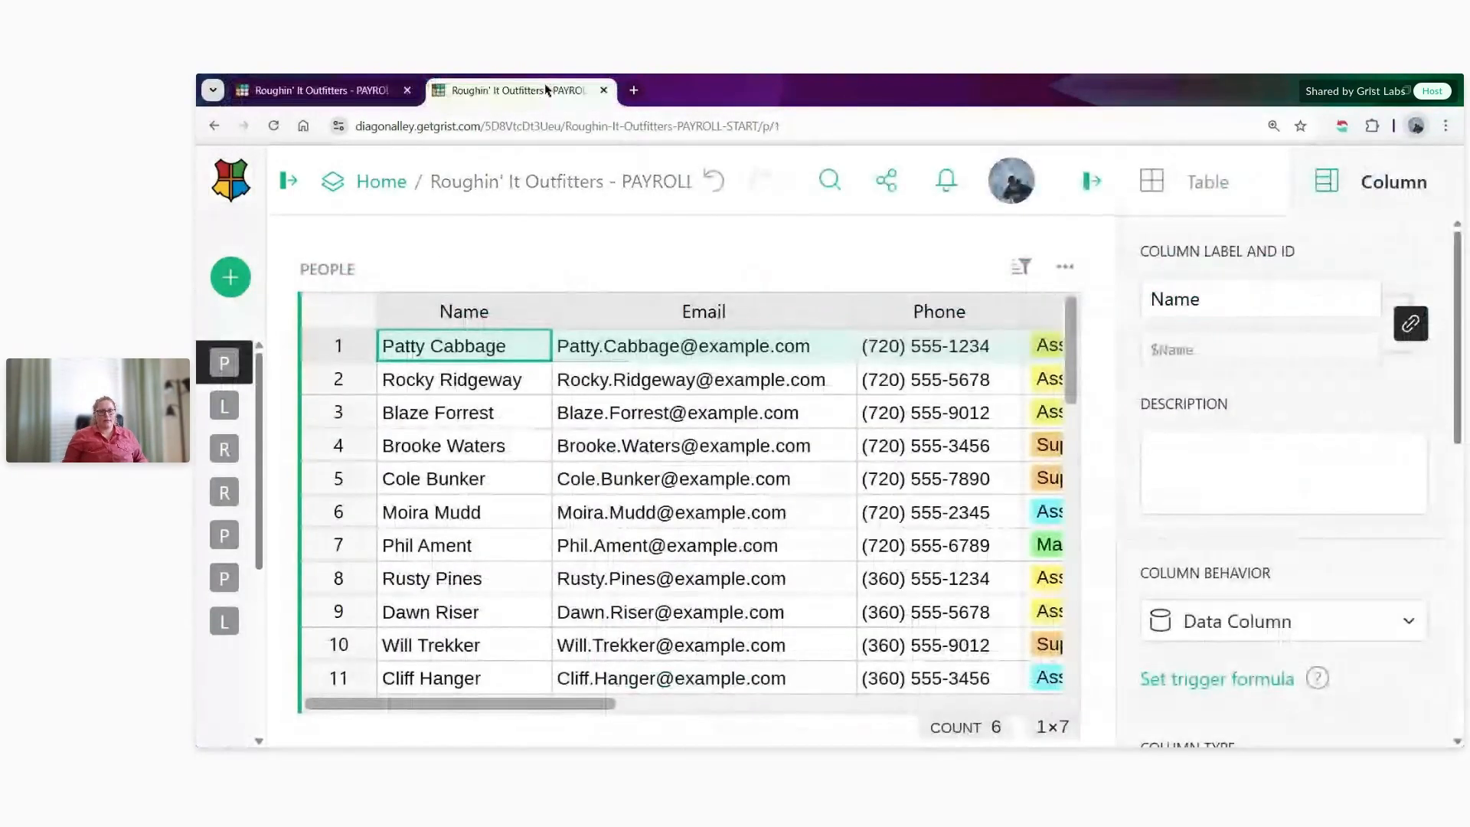
{"action": "left_click", "coordinate": [645, 348]}
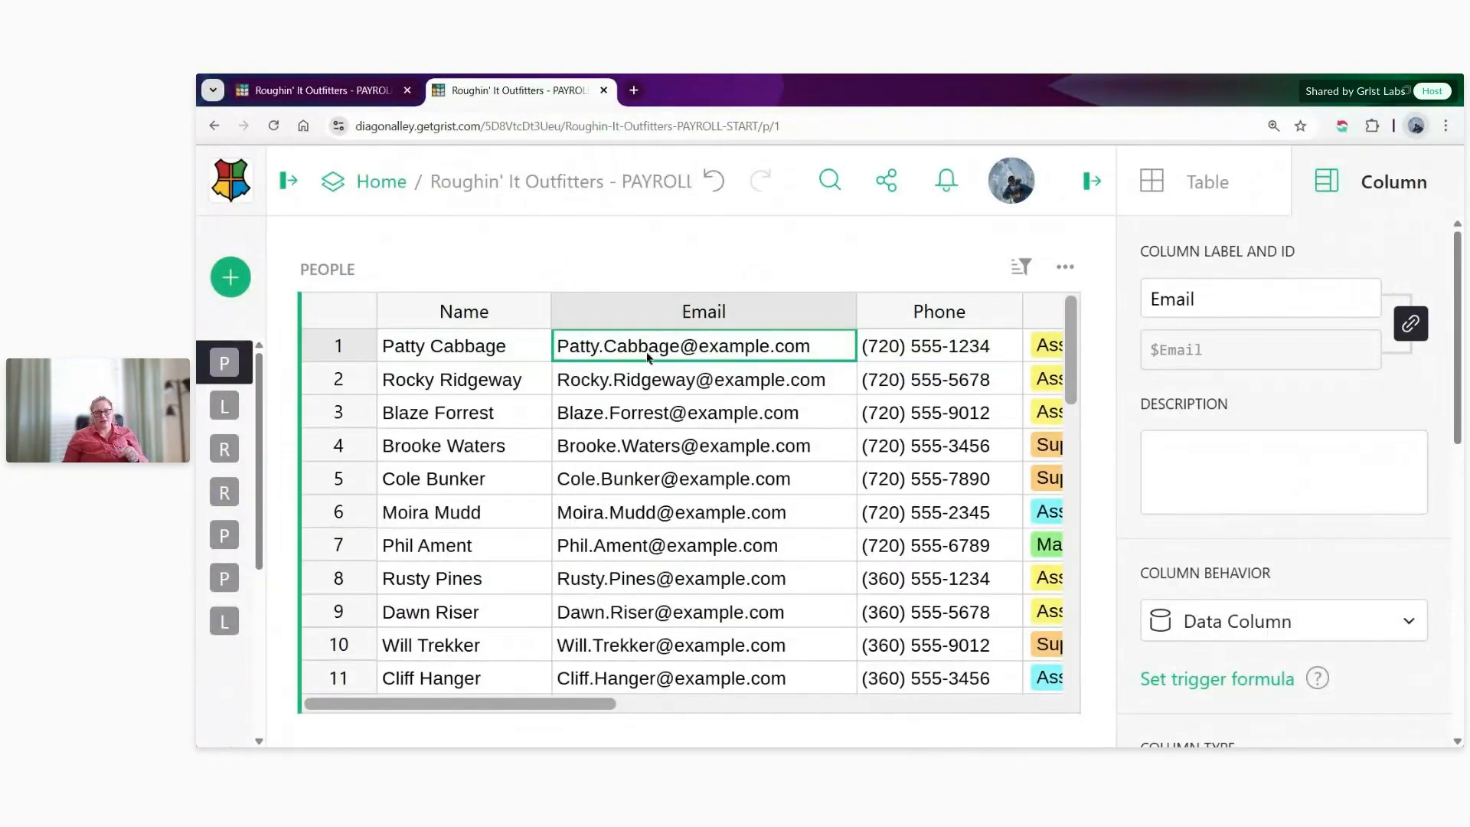
{"action": "left_click", "coordinate": [337, 351]}
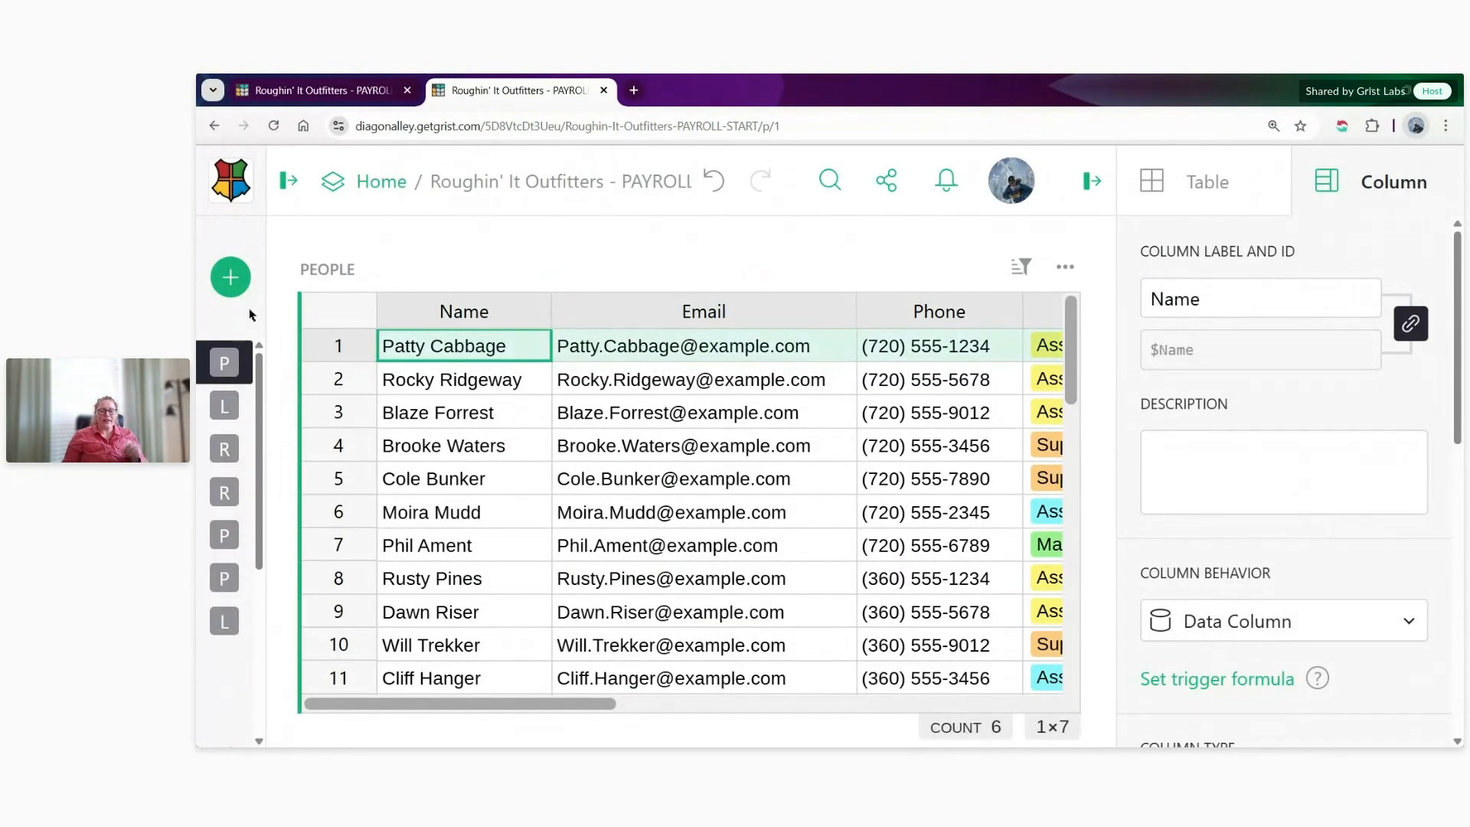
{"action": "left_click_drag", "start_coordinate": [601, 703], "coordinate": [773, 712]}
{"action": "left_click", "coordinate": [736, 343]}
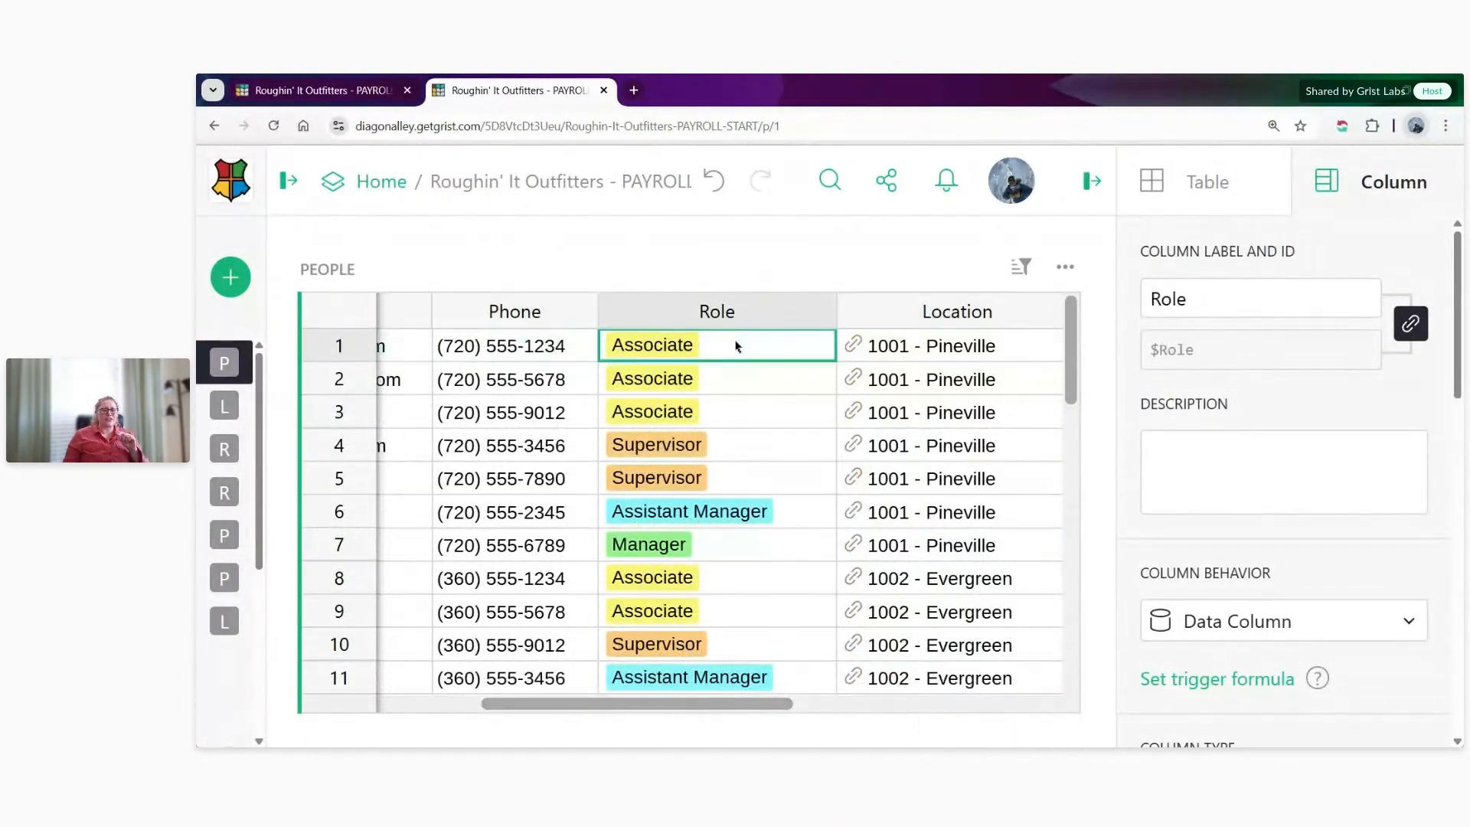
{"action": "scroll", "coordinate": [813, 444], "scroll_direction": "down", "scroll_amount": 5}
{"action": "scroll", "coordinate": [769, 492], "scroll_direction": "down", "scroll_amount": 8}
{"action": "left_click", "coordinate": [750, 538]}
{"action": "key", "text": "shift+Home"}
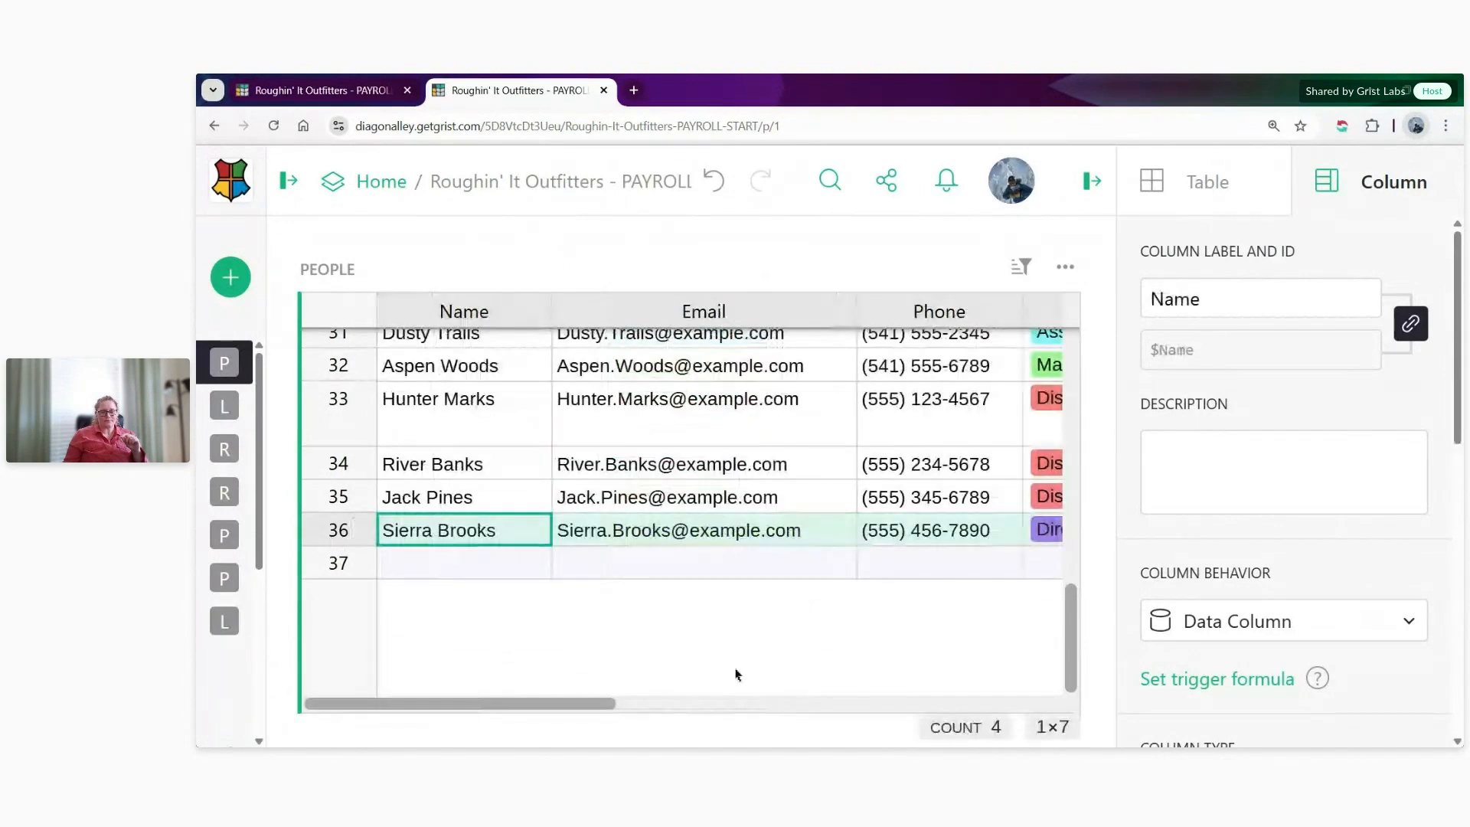
{"action": "left_click_drag", "start_coordinate": [556, 723], "coordinate": [725, 712]}
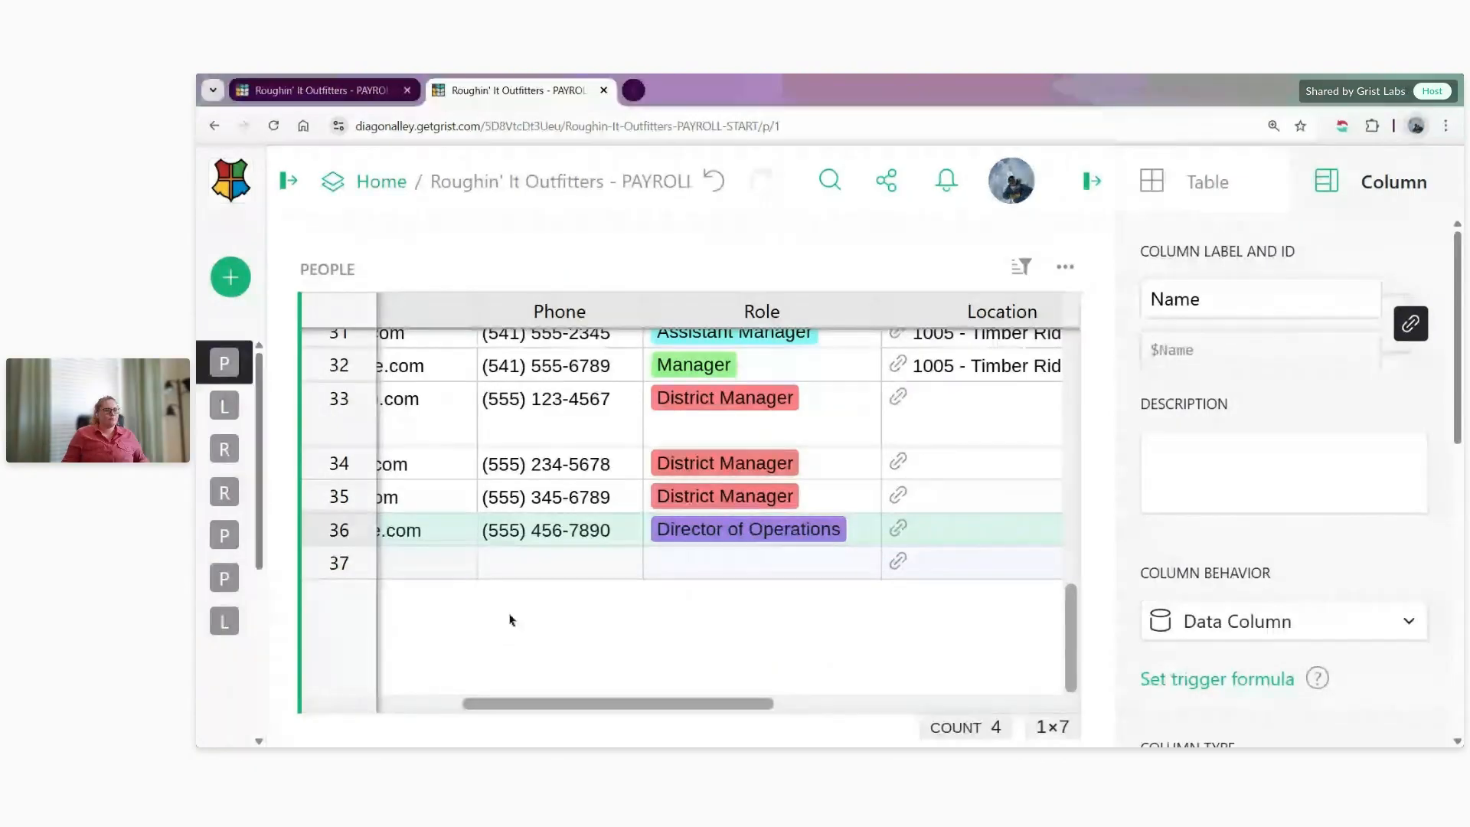
- Back in the access rules, complete the new default rule's condition as user.Employee.Role == "Director of Operations"
{"action": "left_click", "coordinate": [332, 98]}
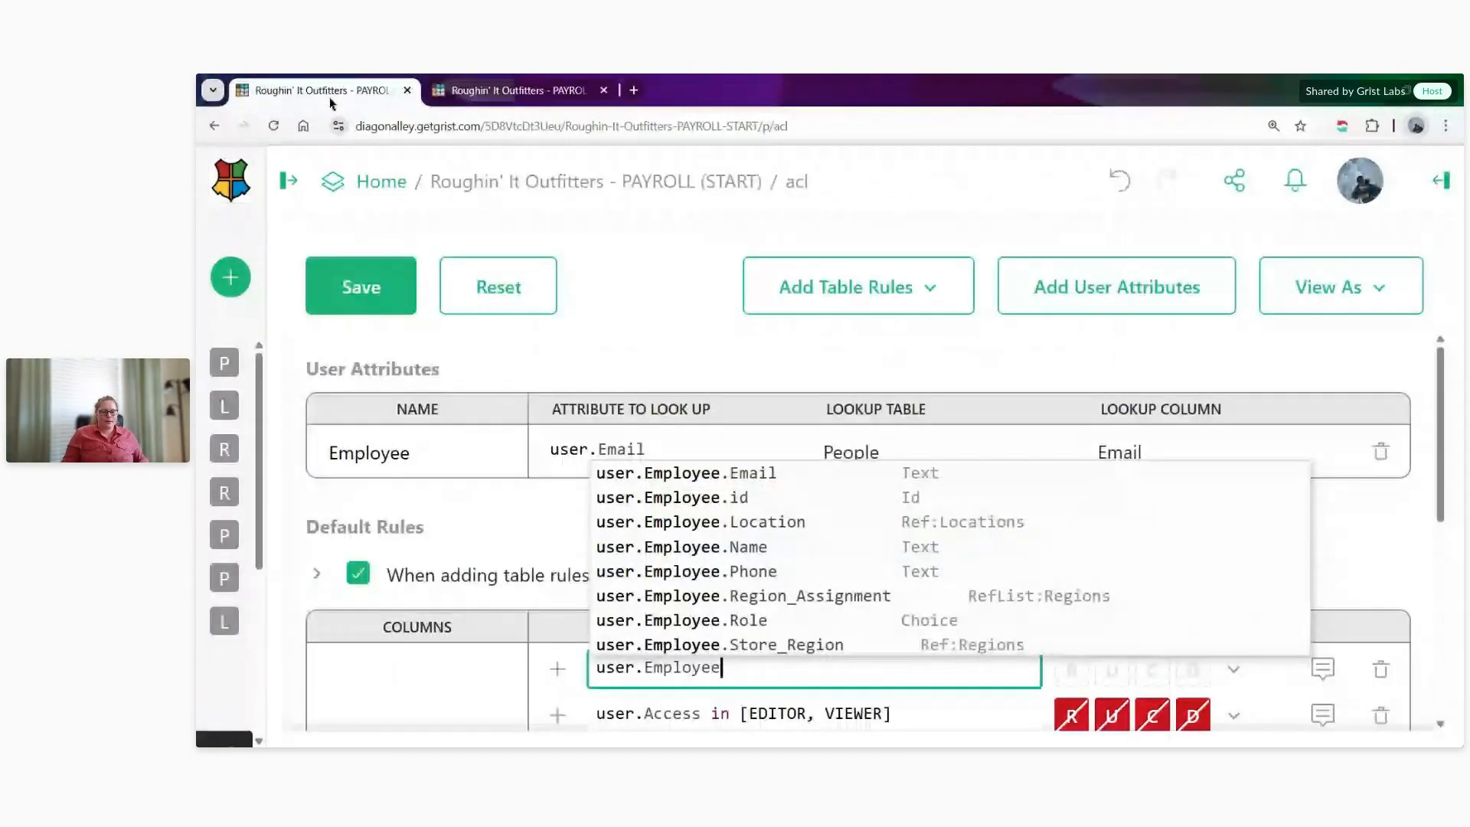
{"action": "left_click", "coordinate": [765, 677]}
{"action": "type", "text": "."}
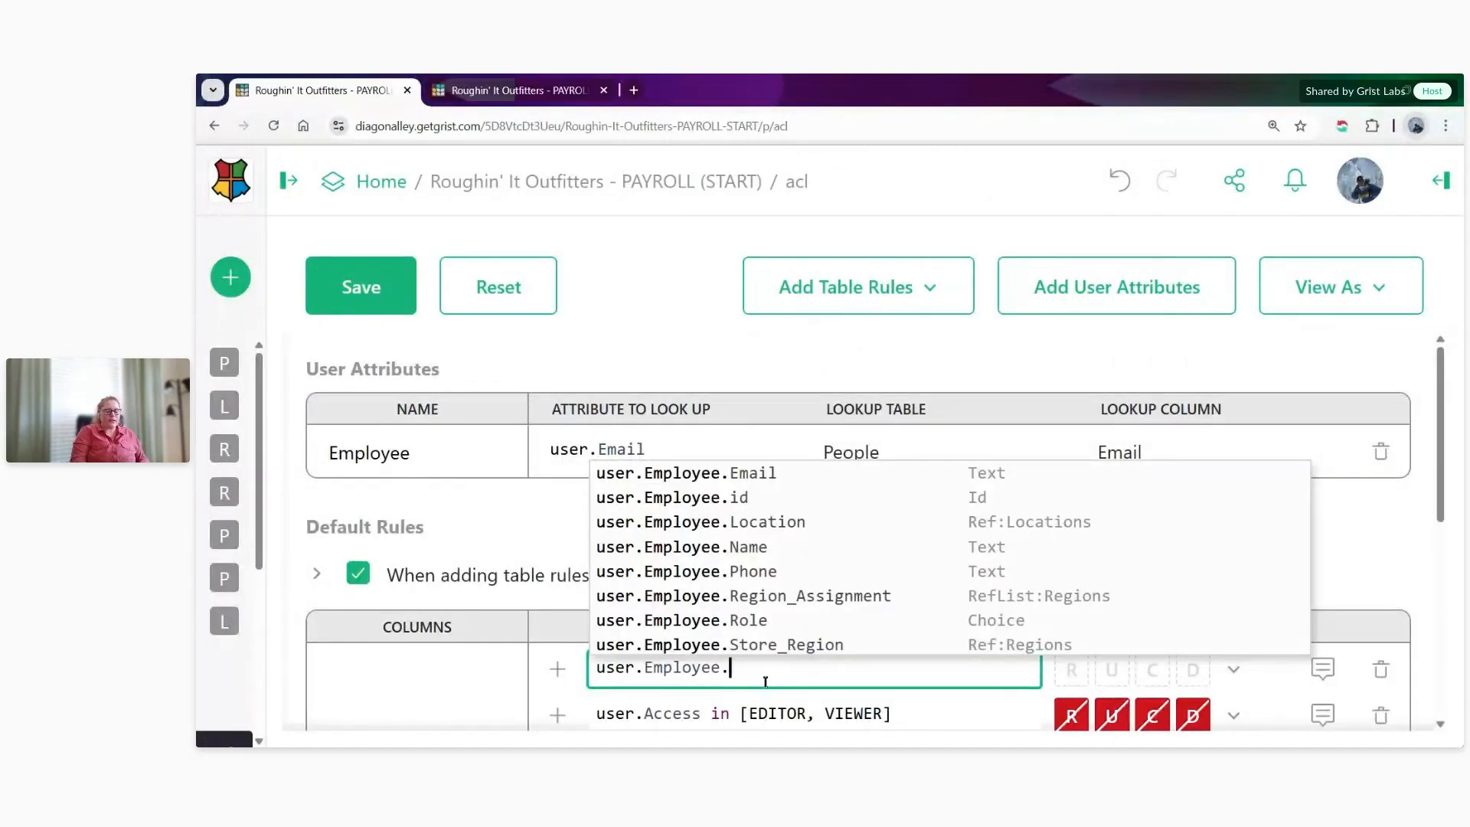
{"action": "type", "text": "Role"}
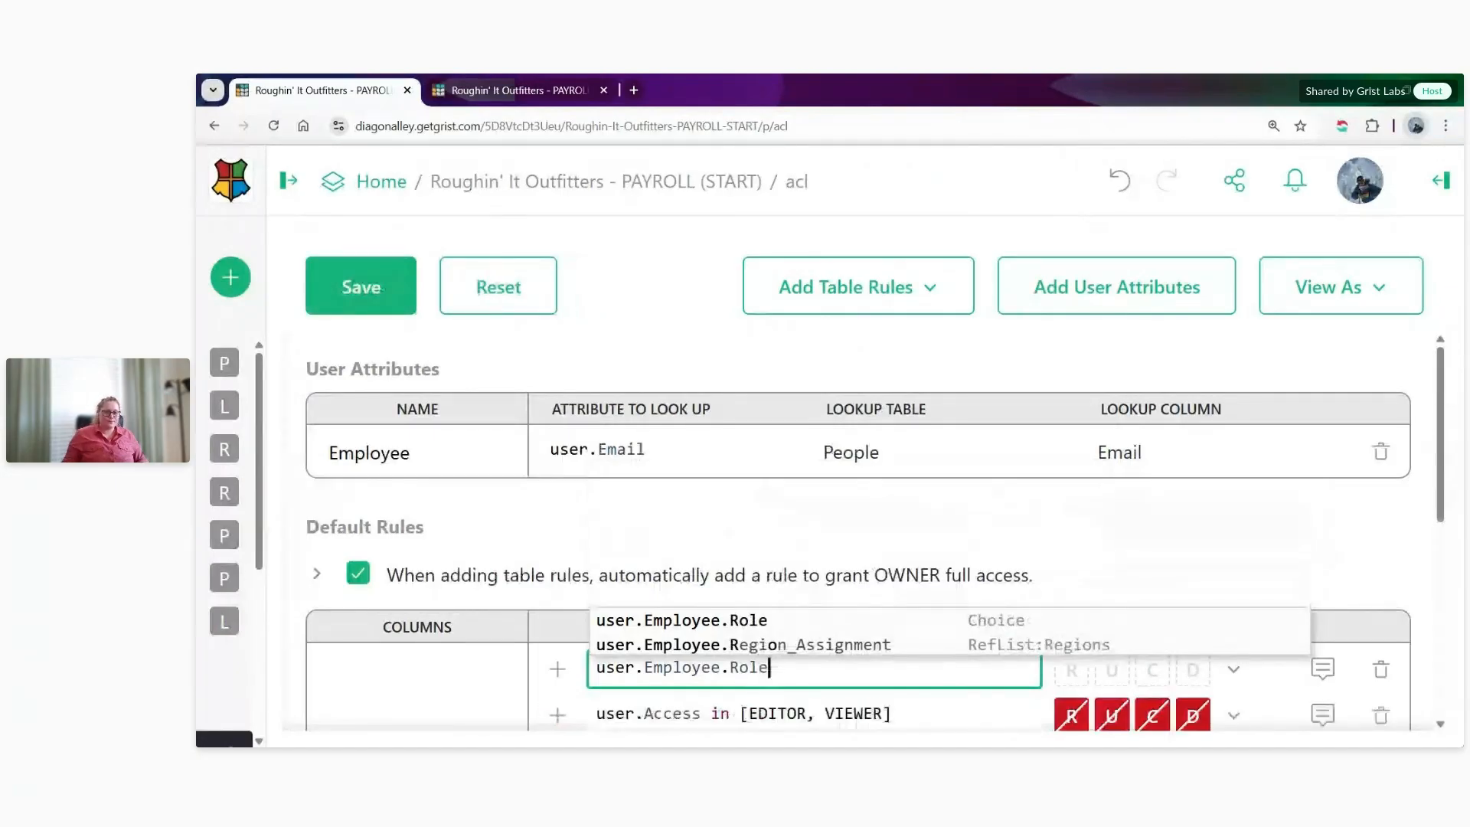
{"action": "type", "text": " == "}
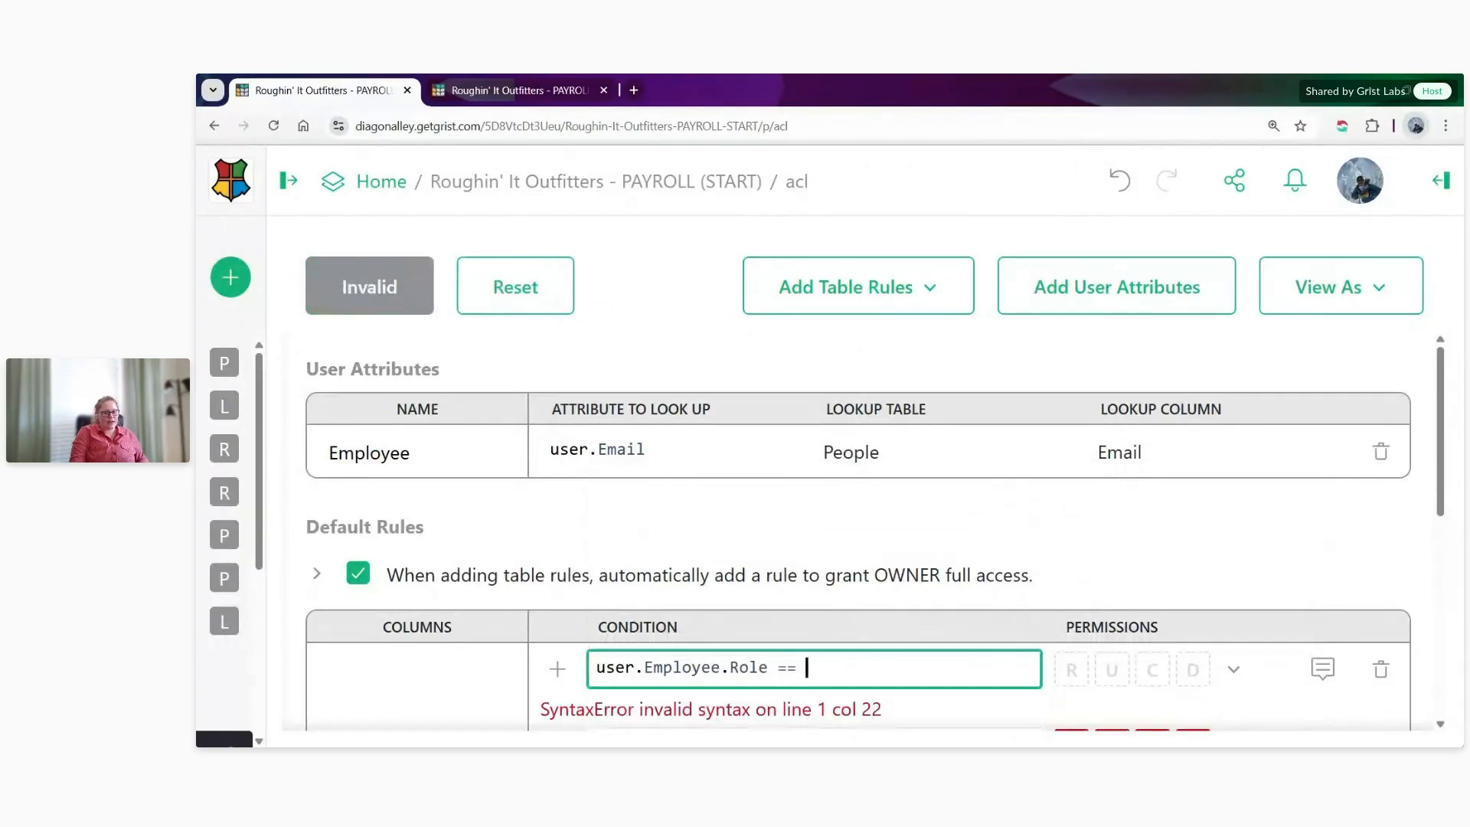
{"action": "type", "text": "\""}
{"action": "type", "text": "Direc"}
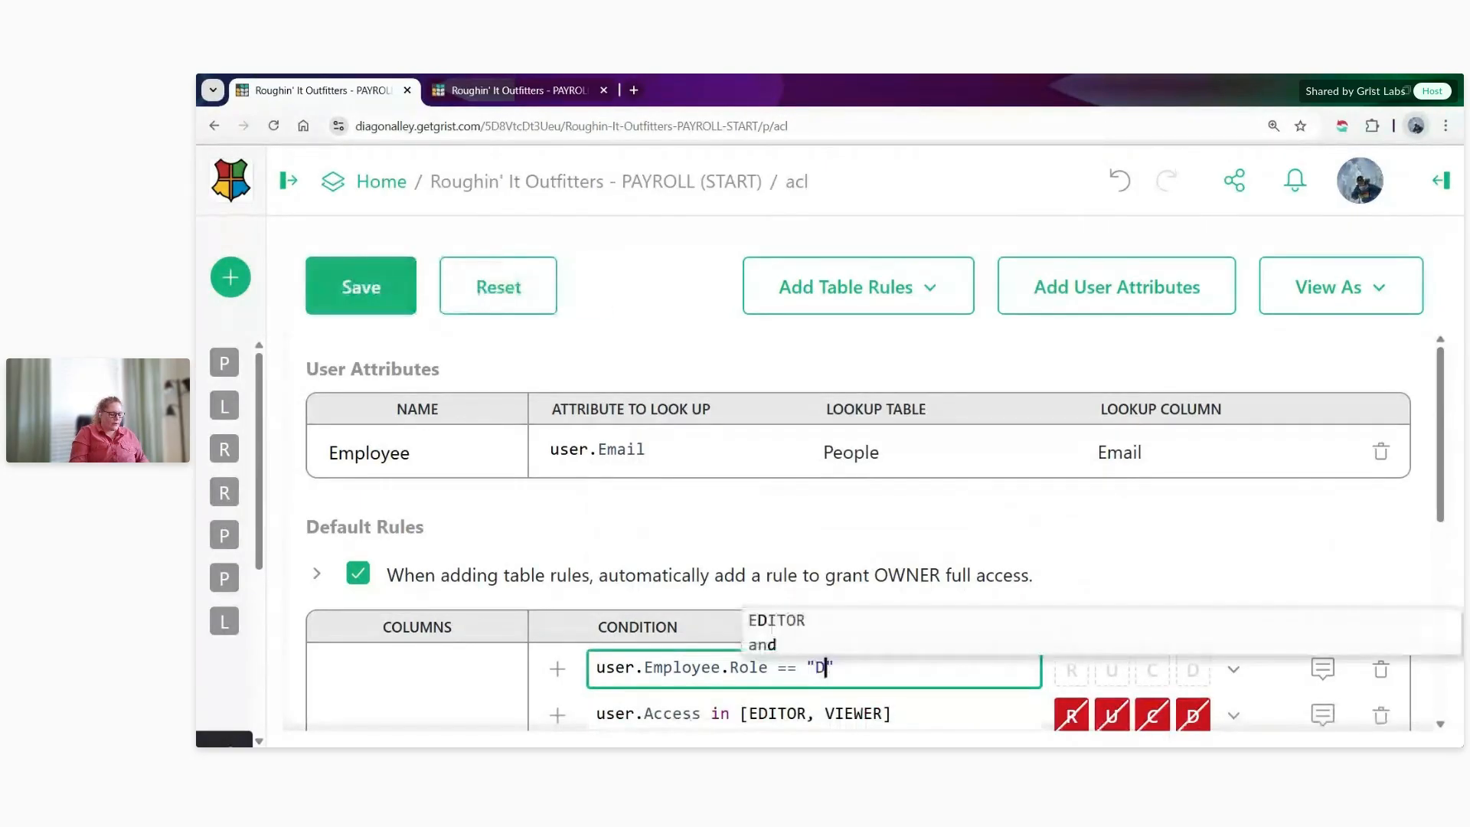
{"action": "type", "text": "tor of Operatio"}
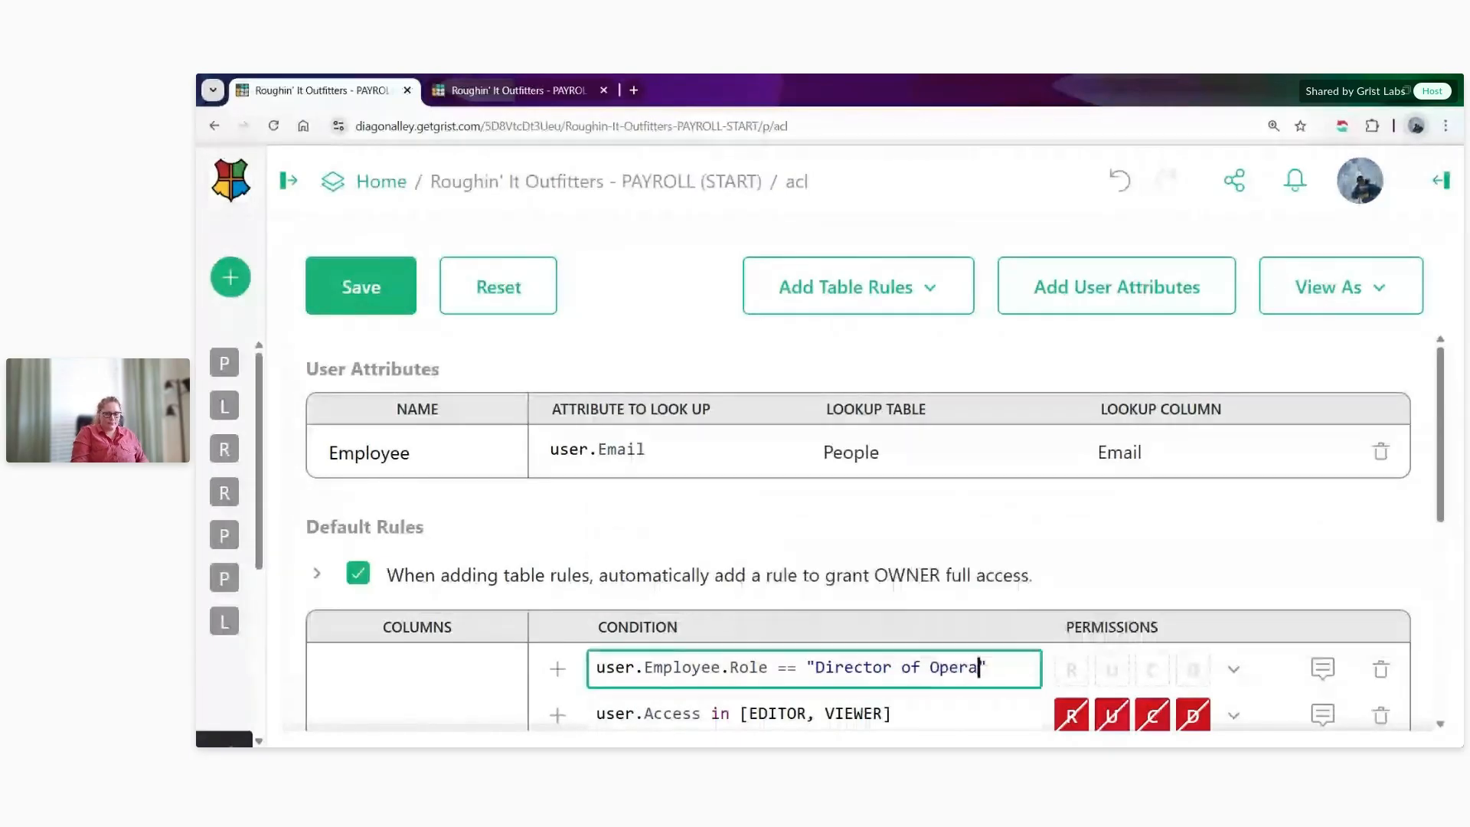
{"action": "type", "text": "ns"}
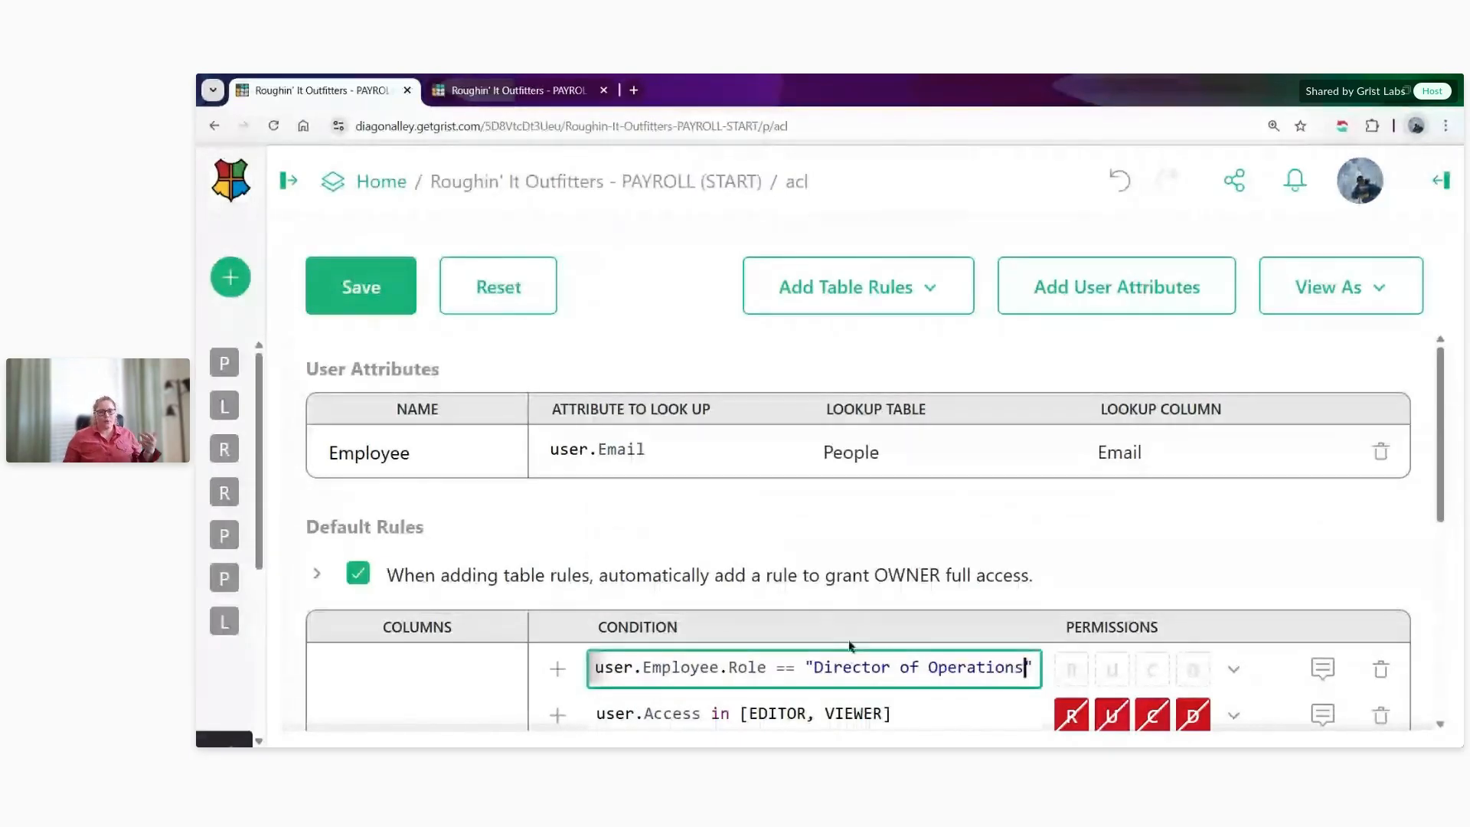
- Review the Director of Operations condition in the default rules and set that rule's permissions to Read Only
{"action": "left_click_drag", "start_coordinate": [794, 669], "coordinate": [770, 674]}
{"action": "scroll", "coordinate": [798, 689], "scroll_direction": "down", "scroll_amount": 1}
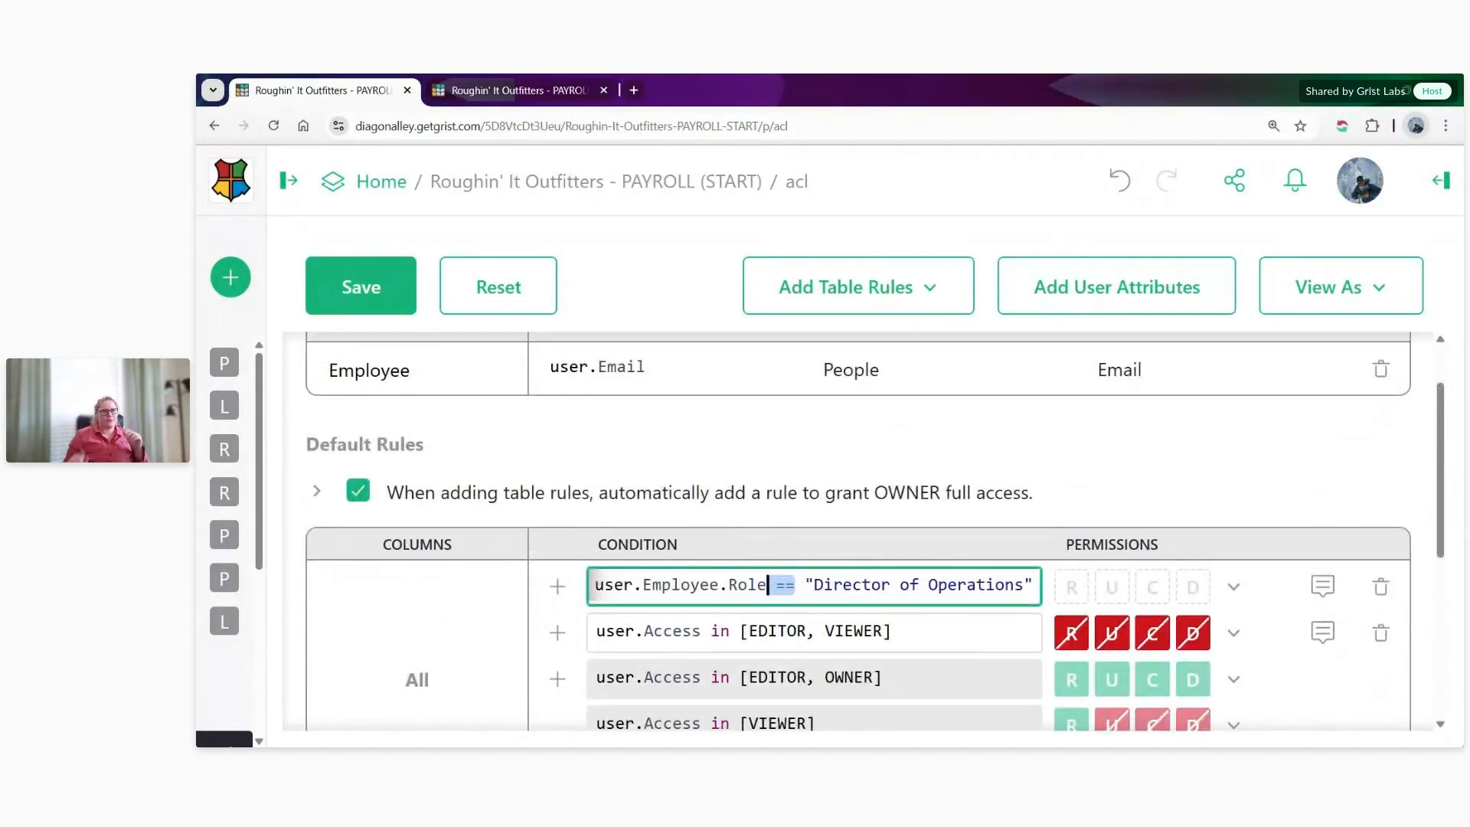
{"action": "left_click", "coordinate": [817, 582]}
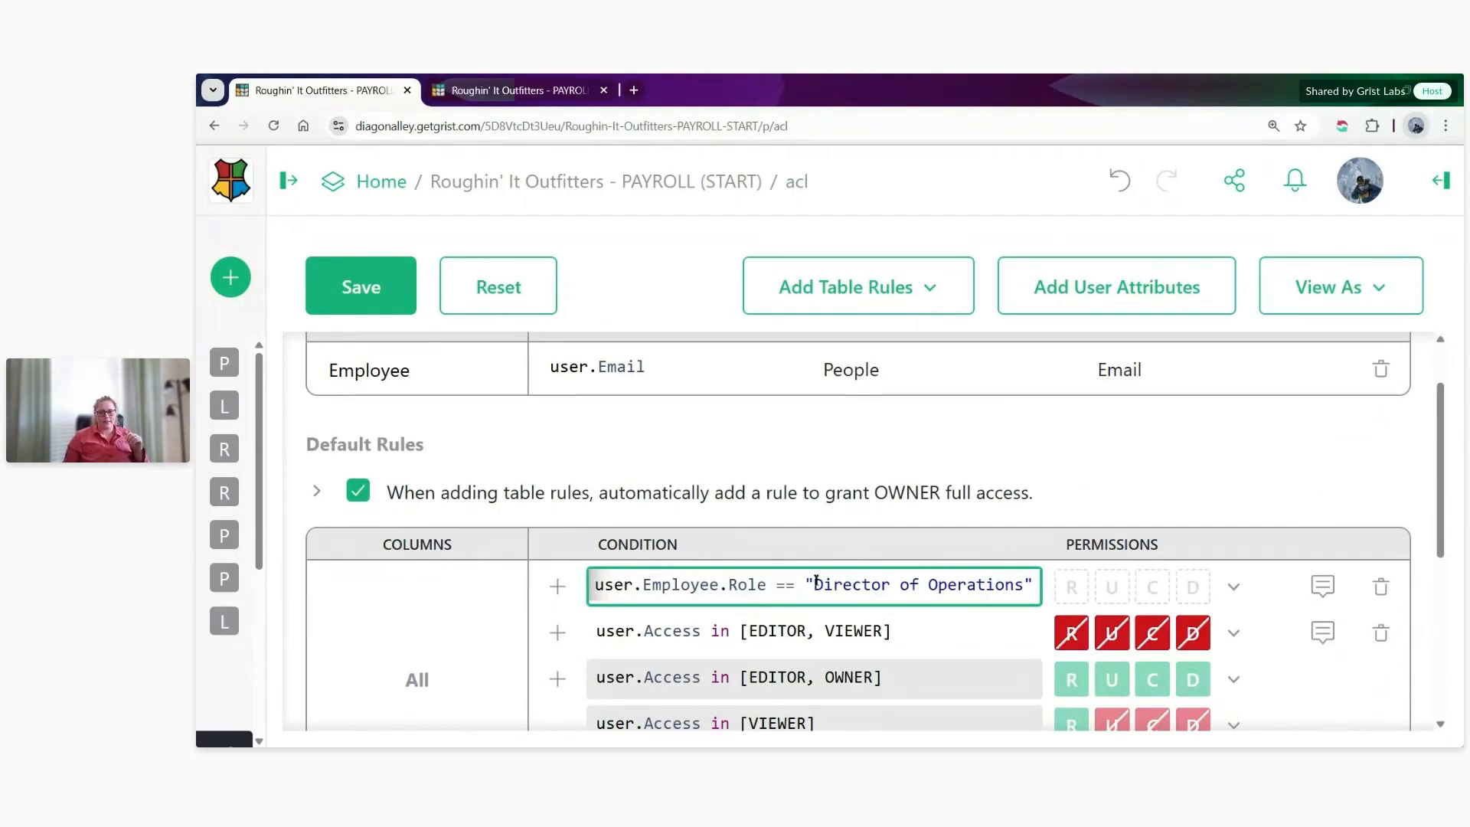
{"action": "left_click_drag", "start_coordinate": [817, 582], "coordinate": [1031, 581]}
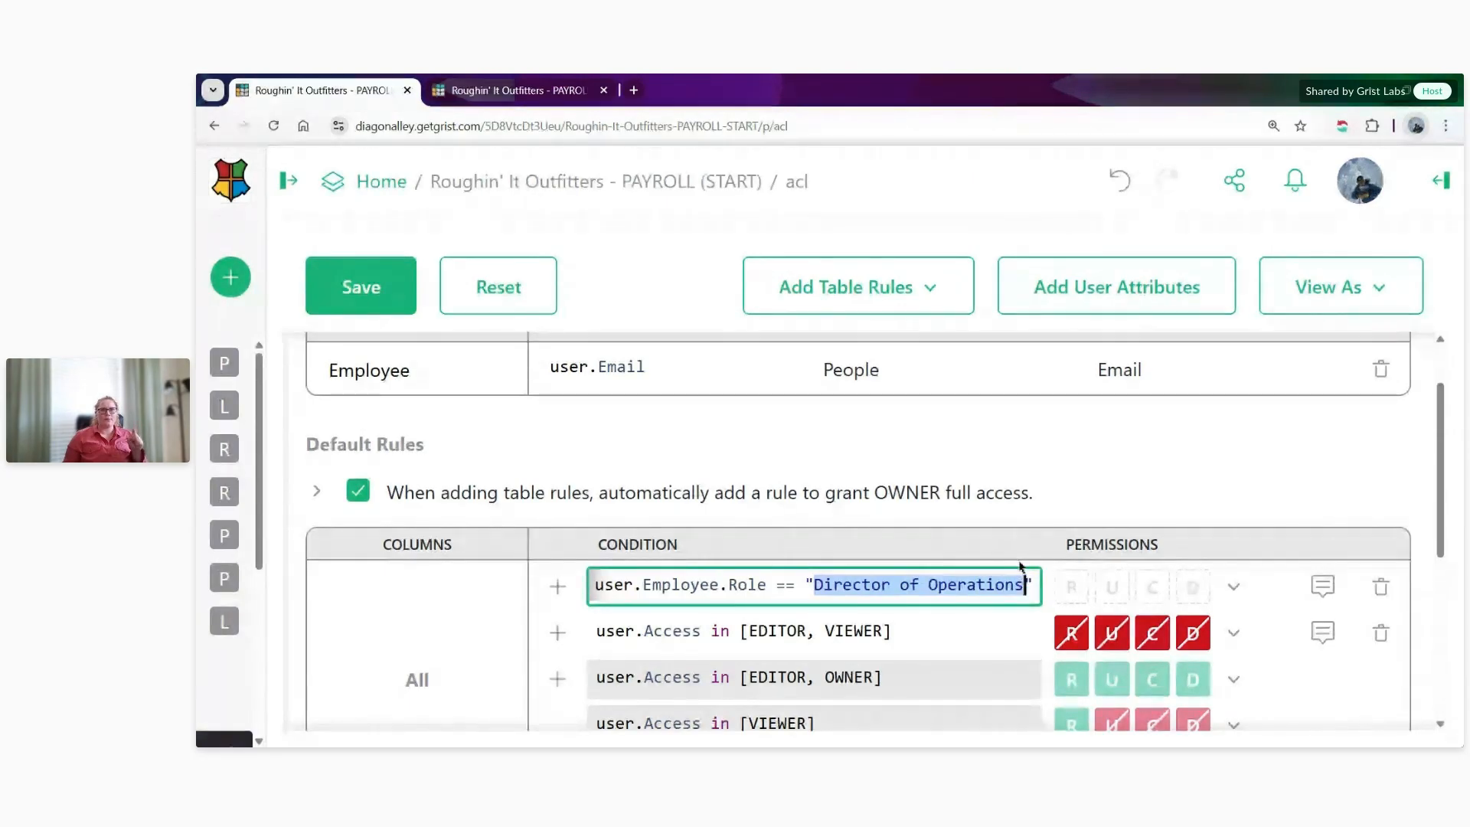
{"action": "left_click", "coordinate": [972, 594]}
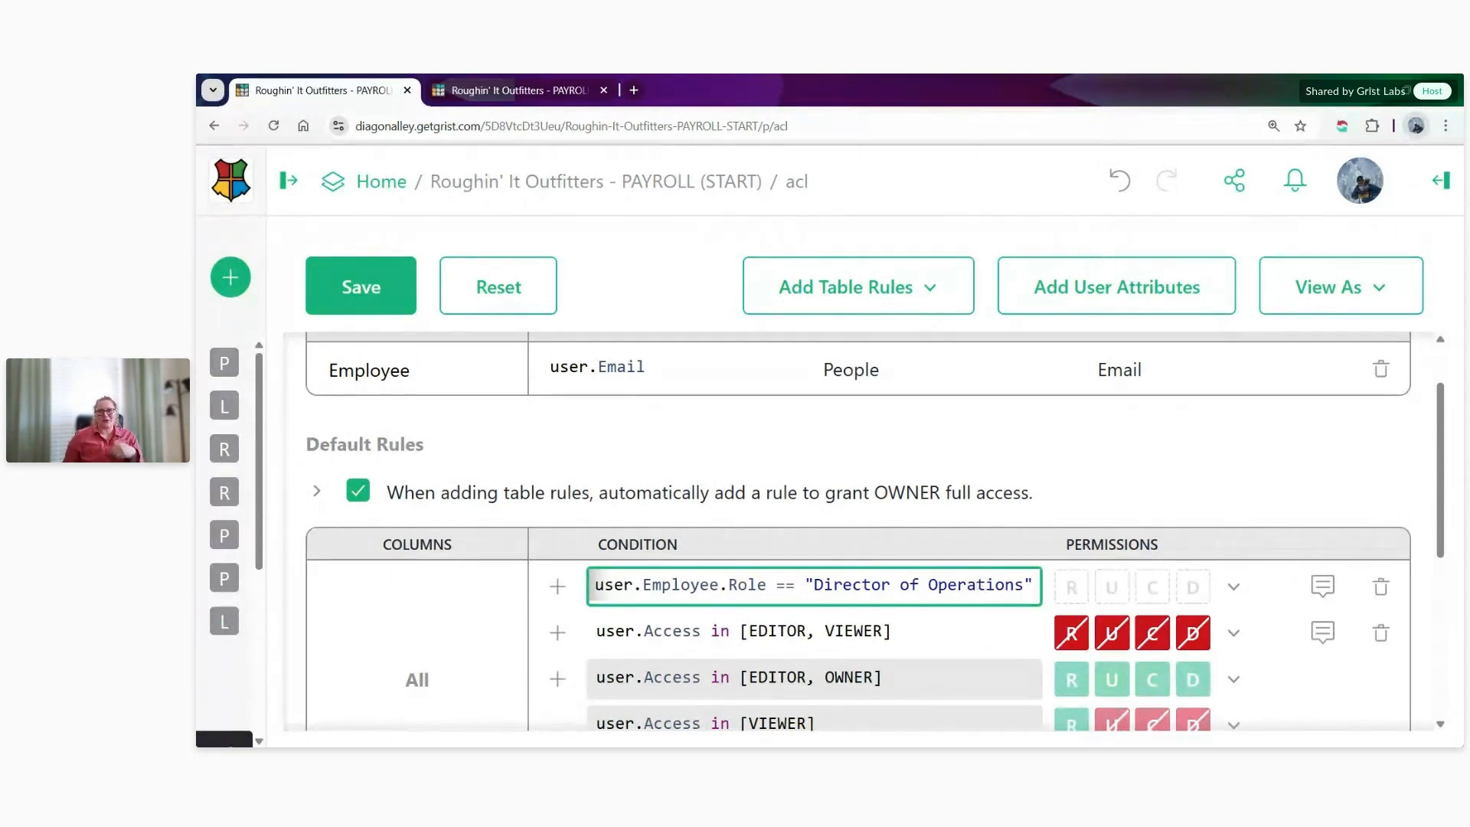
{"action": "left_click", "coordinate": [1230, 588]}
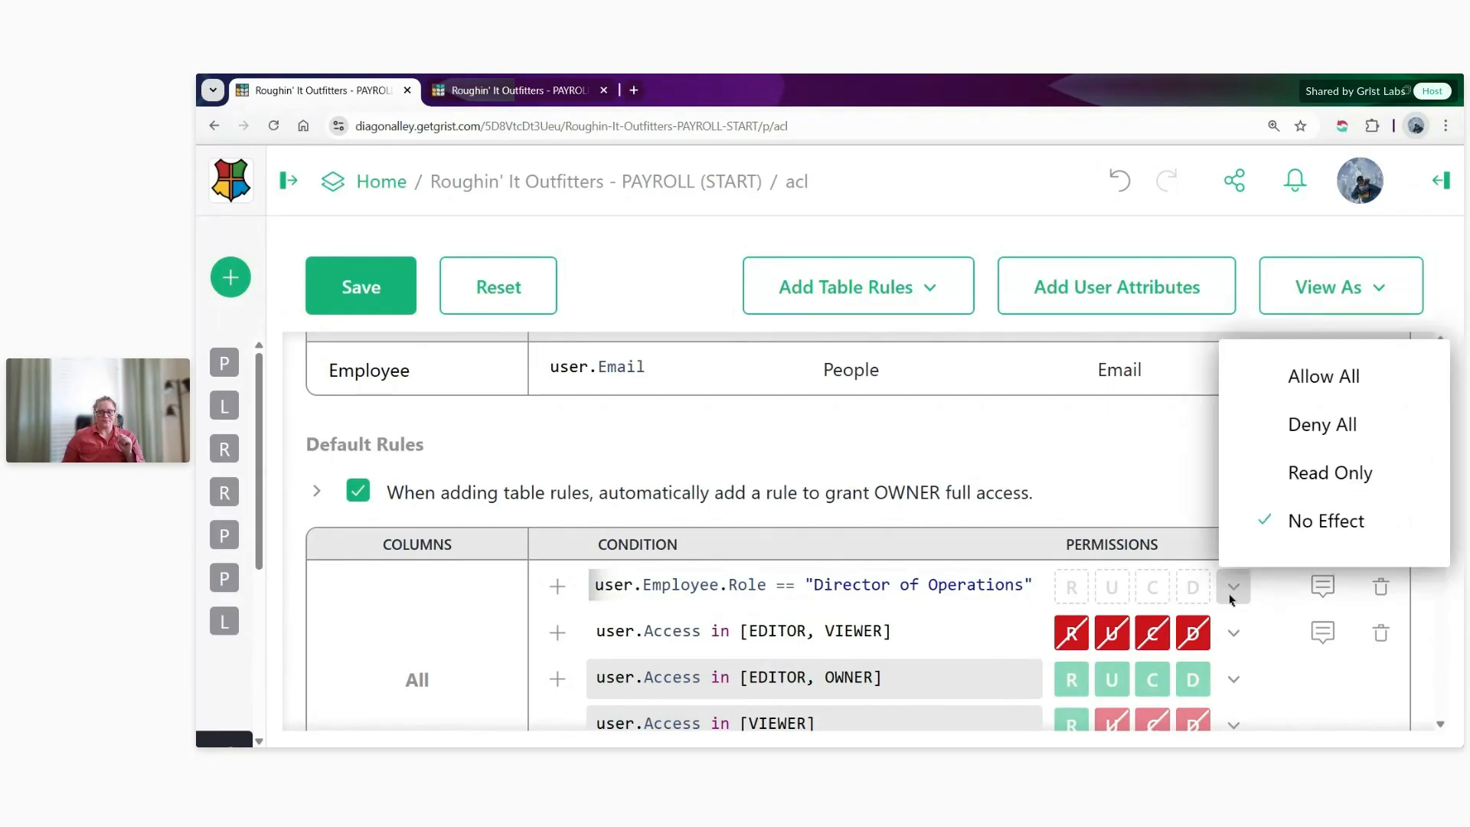
{"action": "left_click", "coordinate": [1309, 480]}
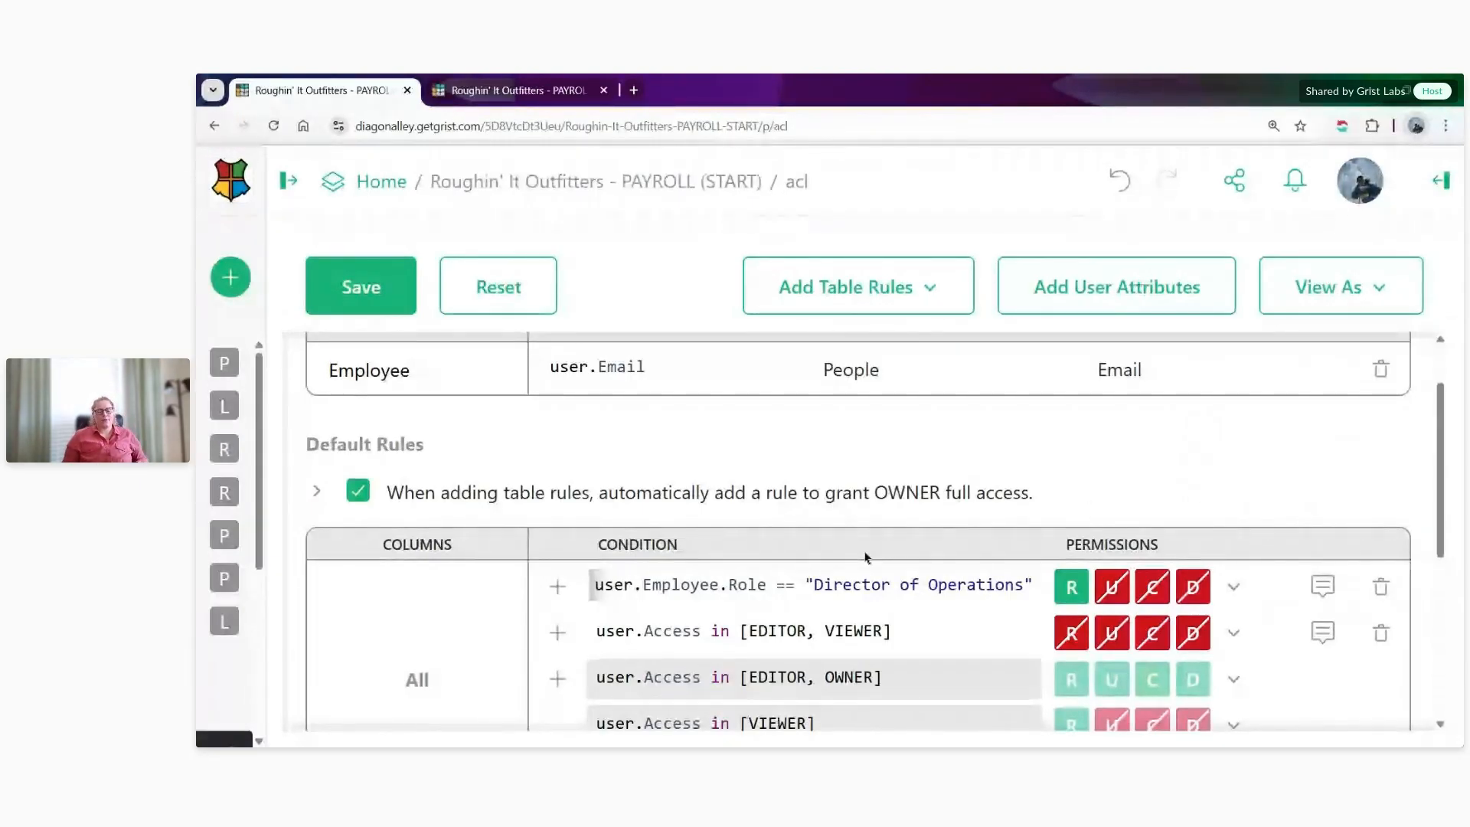
- Expand the seed rules and add a second one, copying in the condition user.Employee.Role == "Director of Operations"
{"action": "scroll", "coordinate": [871, 550], "scroll_direction": "up", "scroll_amount": 1}
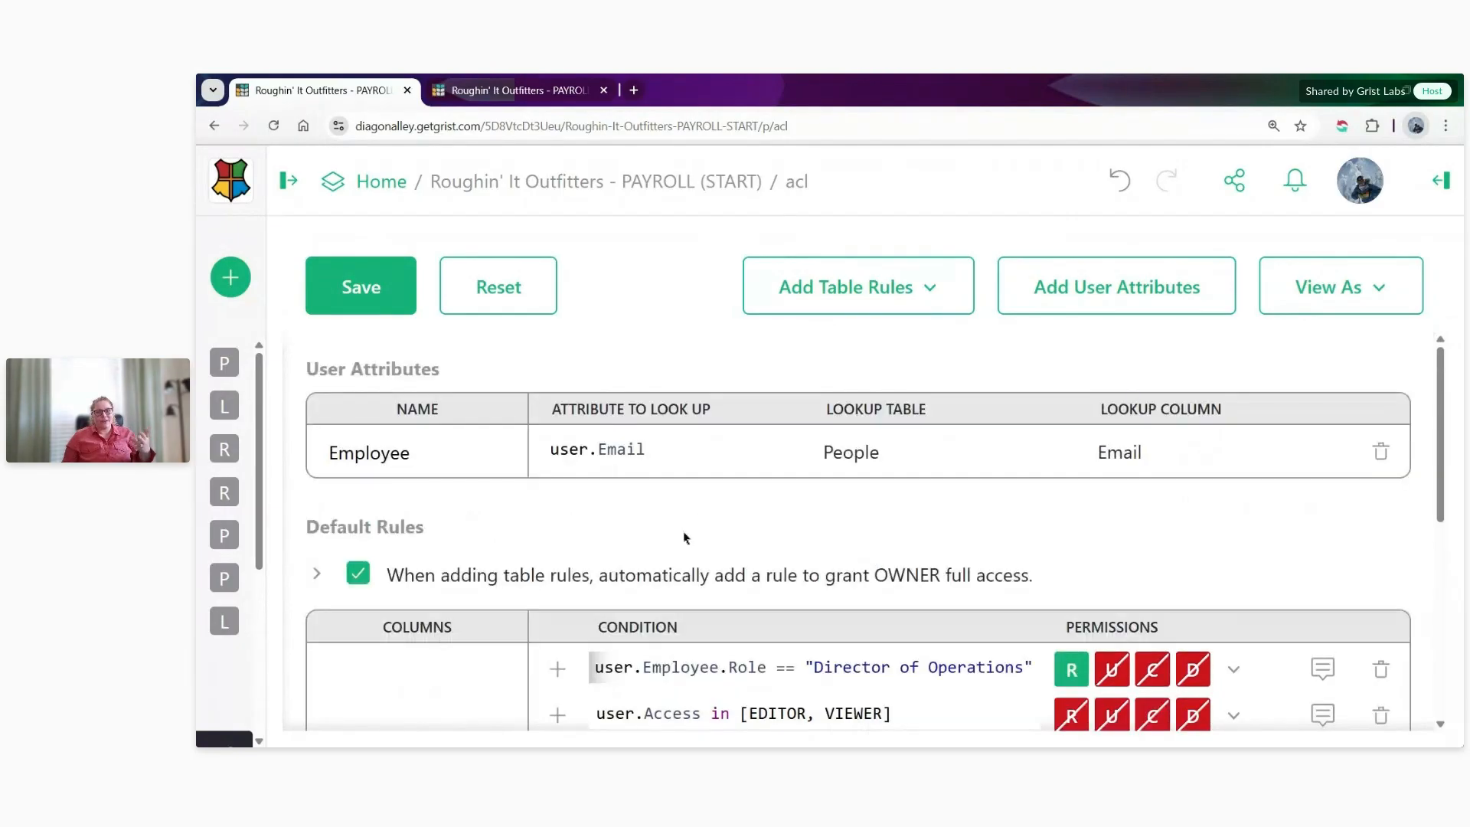
{"action": "left_click", "coordinate": [316, 574]}
{"action": "scroll", "coordinate": [600, 567], "scroll_direction": "down", "scroll_amount": 1}
{"action": "scroll", "coordinate": [599, 566], "scroll_direction": "down", "scroll_amount": 3}
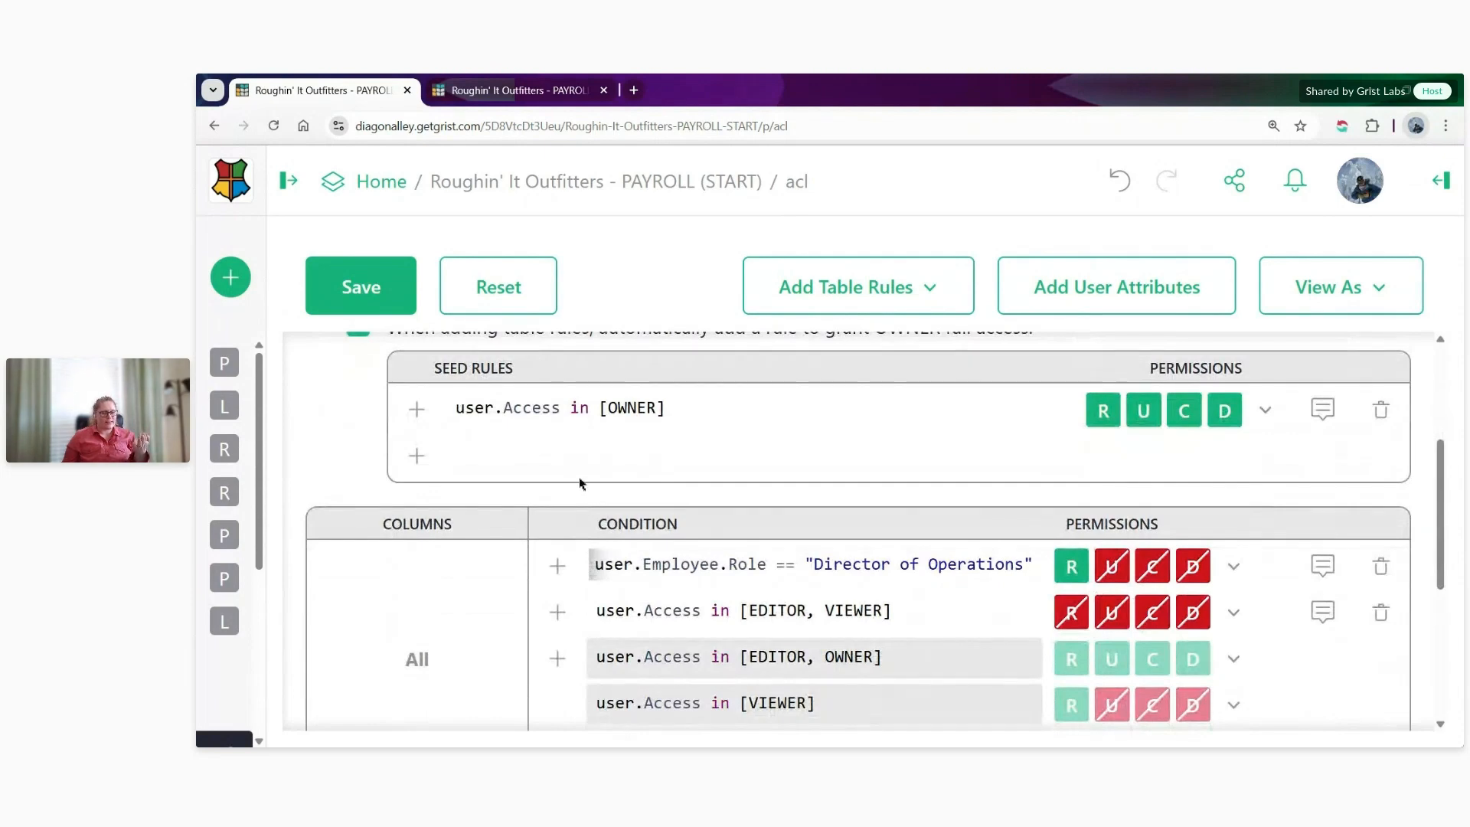
{"action": "left_click", "coordinate": [417, 456]}
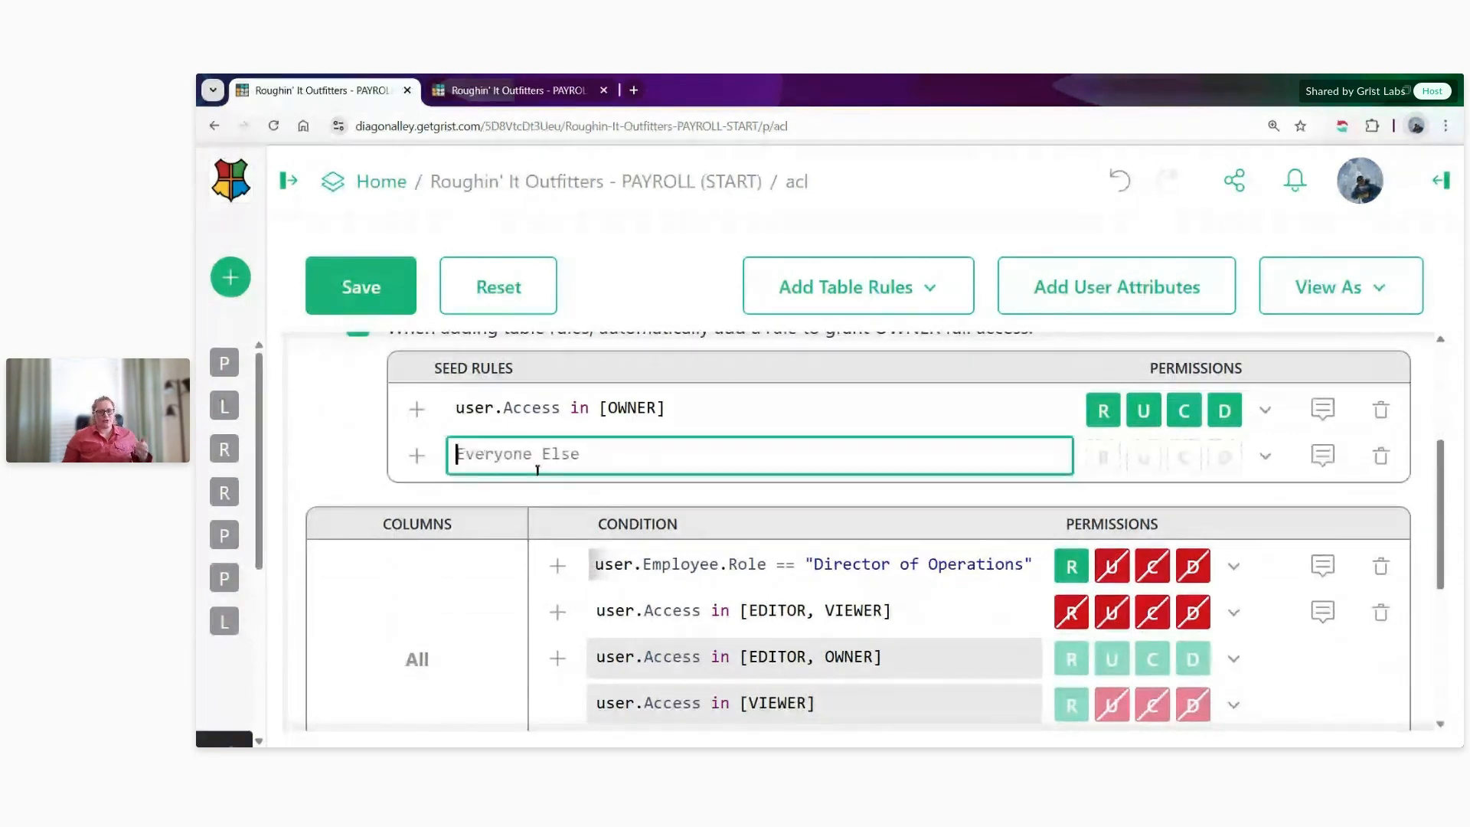
{"action": "left_click", "coordinate": [710, 564]}
{"action": "key", "text": "ctrl+a"}
{"action": "key", "text": "ctrl+c"}
{"action": "left_click", "coordinate": [716, 450]}
{"action": "key", "text": "ctrl+v"}
- Set the Director of Operations seed rule's permissions to Read Only and save the access rules
{"action": "left_click", "coordinate": [1265, 456]}
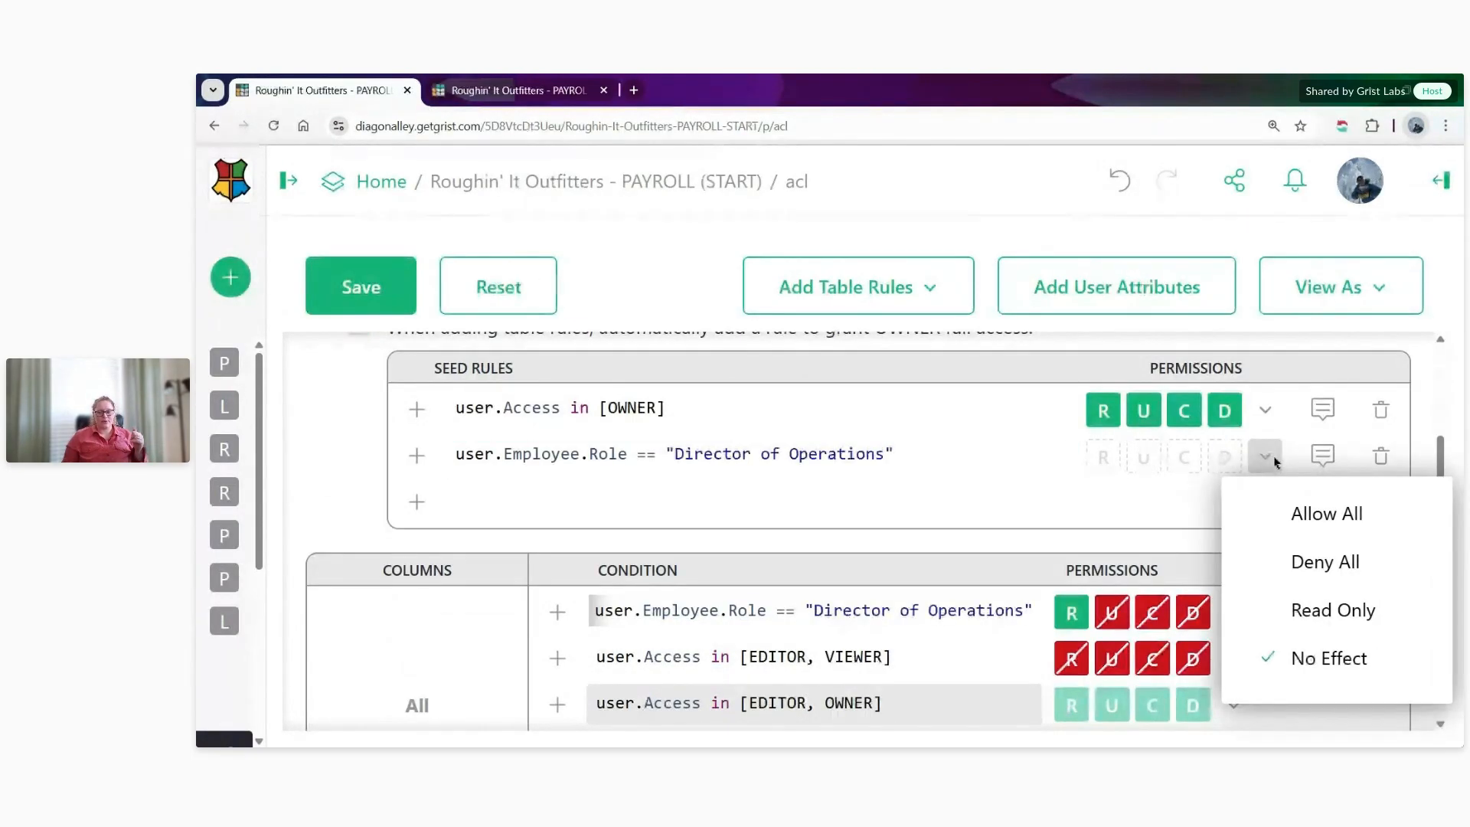
{"action": "left_click", "coordinate": [1317, 619]}
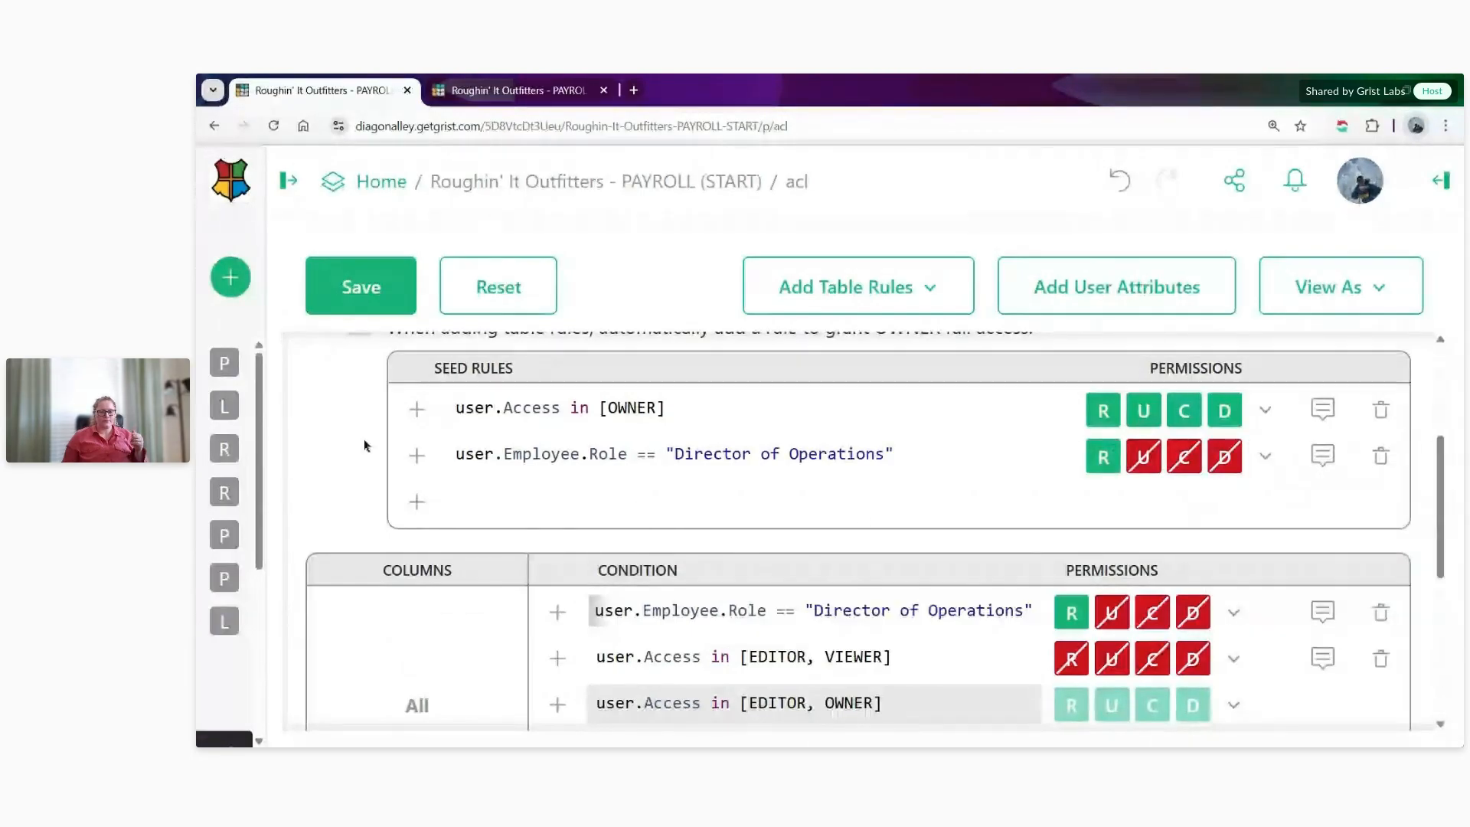
{"action": "left_click", "coordinate": [364, 297]}
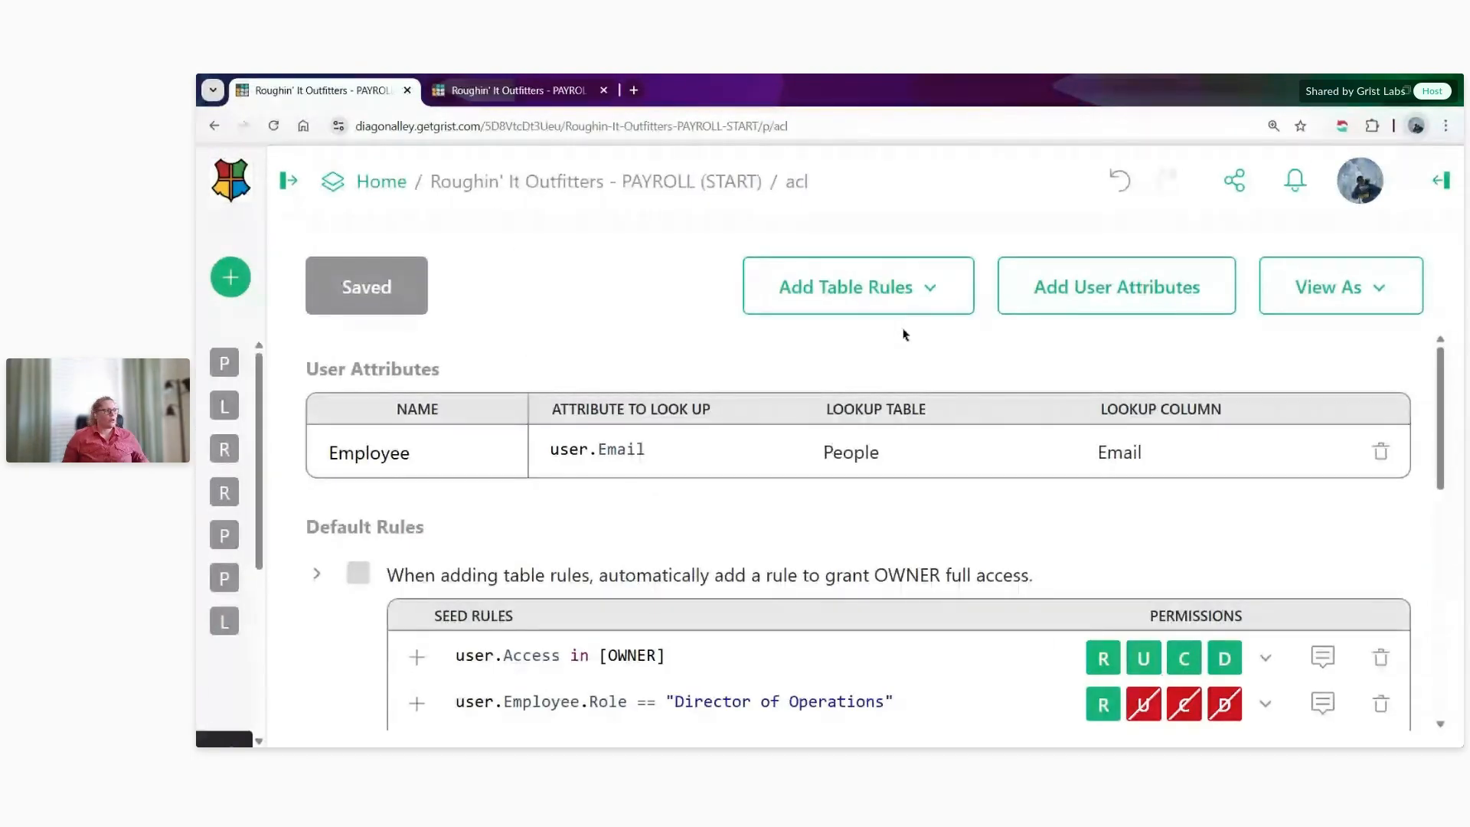
- Add table rules for the People table and check the rules seeded into it
{"action": "left_click", "coordinate": [902, 288]}
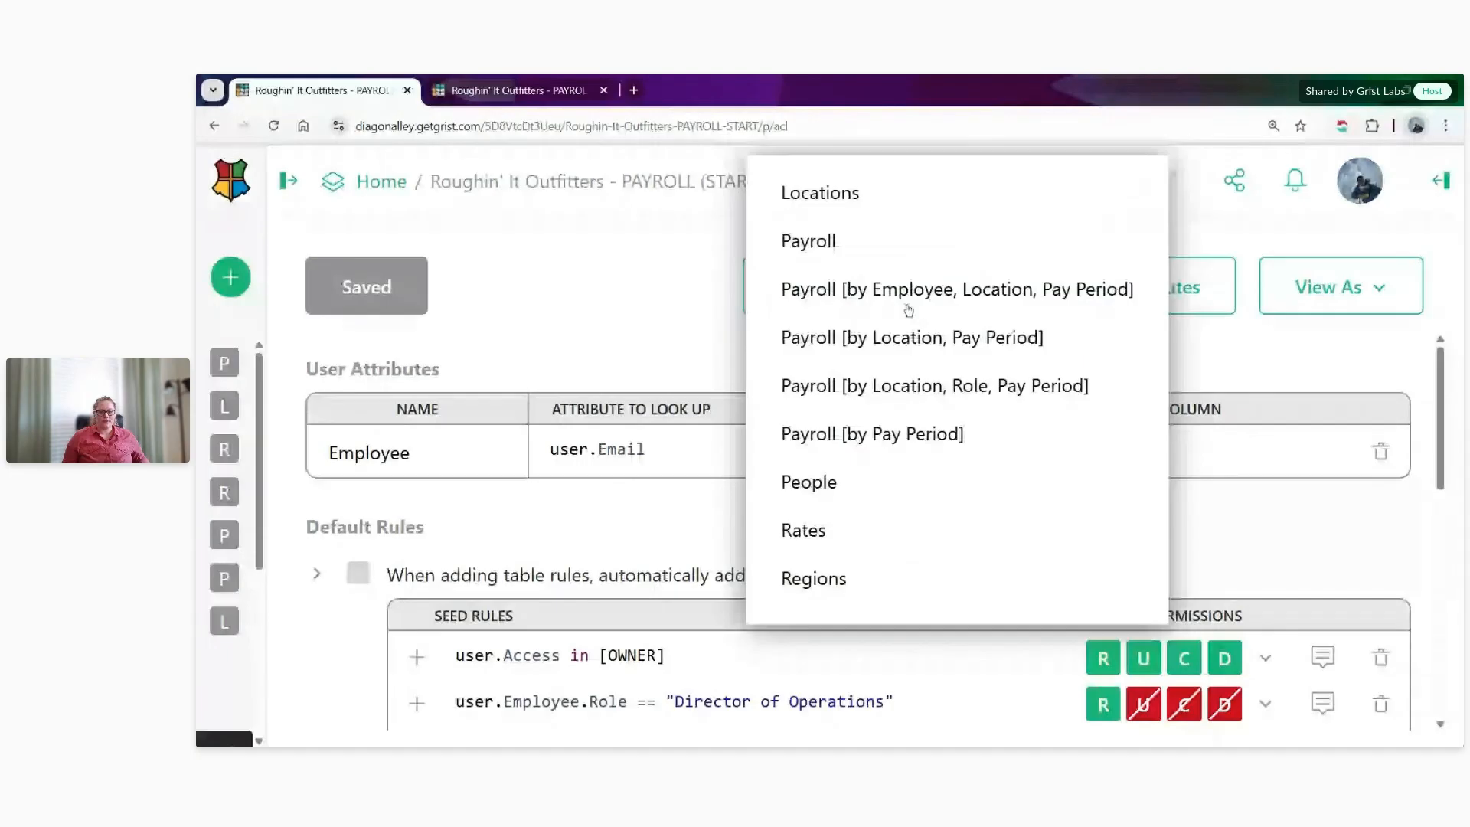
{"action": "left_click", "coordinate": [895, 482]}
{"action": "scroll", "coordinate": [893, 481], "scroll_direction": "down", "scroll_amount": 1}
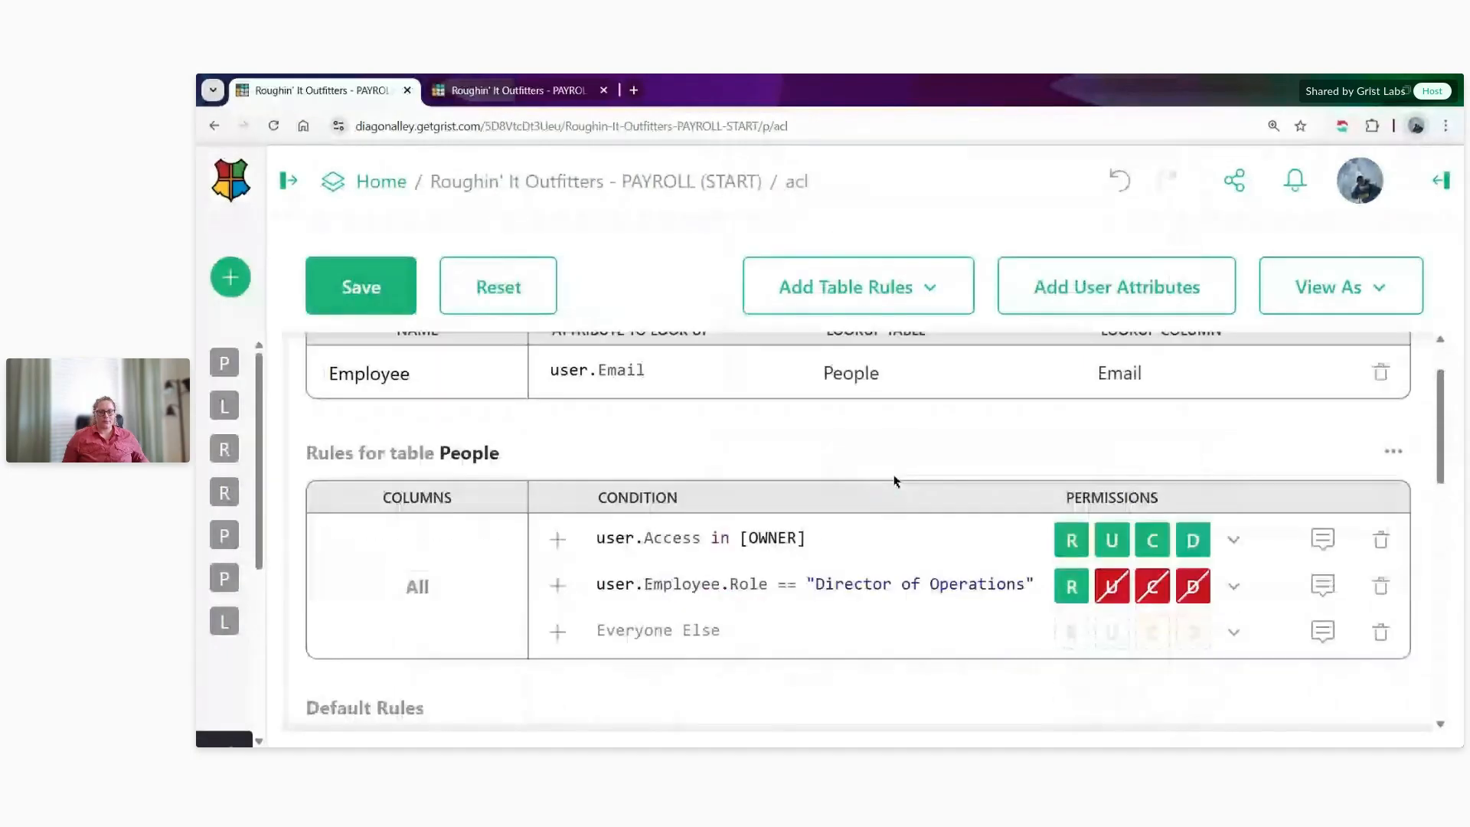
{"action": "scroll", "coordinate": [894, 480], "scroll_direction": "down", "scroll_amount": 1}
{"action": "scroll", "coordinate": [892, 475], "scroll_direction": "down", "scroll_amount": 2}
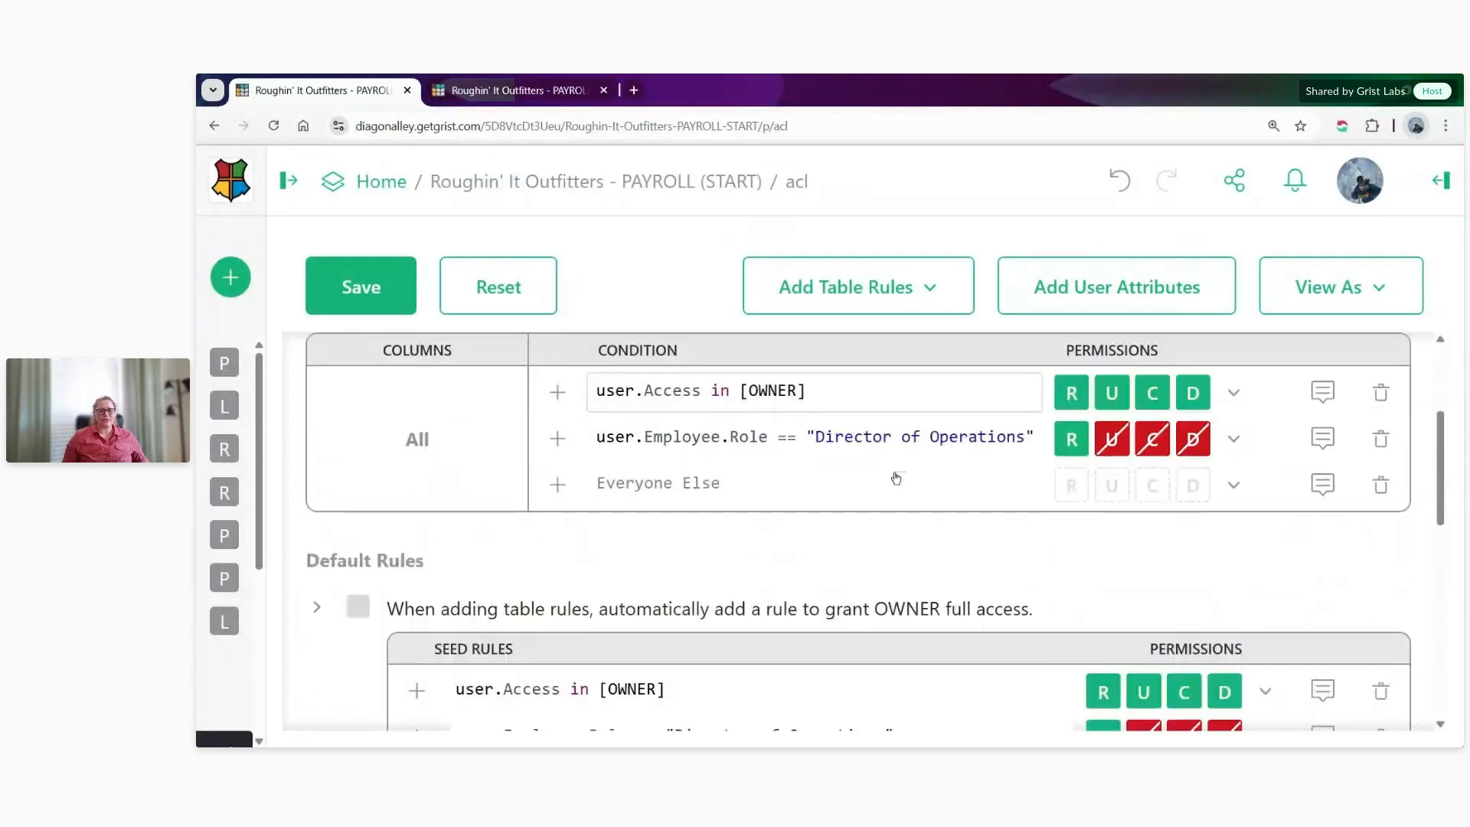
{"action": "scroll", "coordinate": [731, 605], "scroll_direction": "up", "scroll_amount": 2}
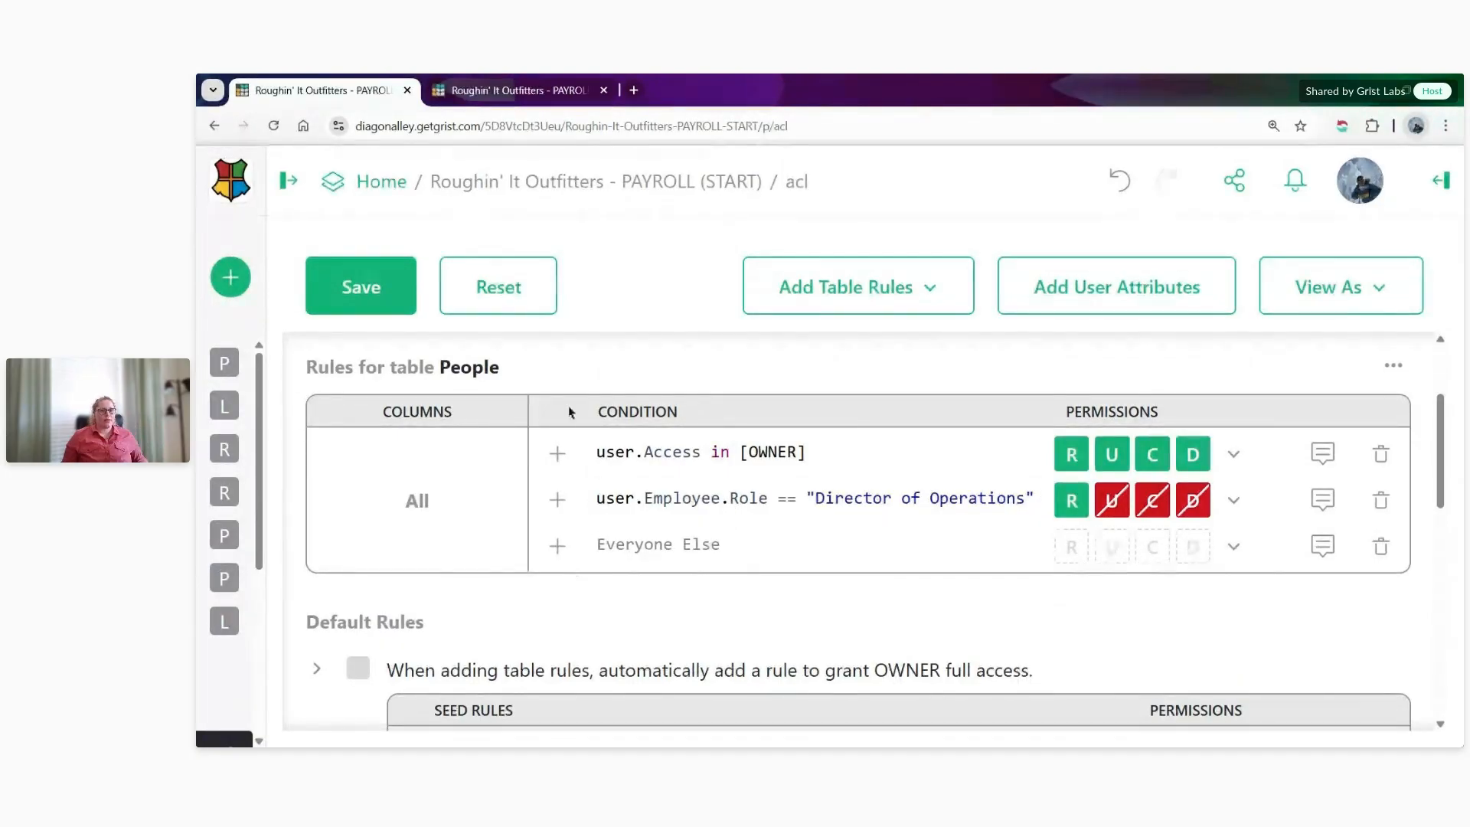
- In the other browser tab, hide the column settings and examine the Role values of the first five People records
{"action": "left_click", "coordinate": [498, 91]}
{"action": "scroll", "coordinate": [643, 496], "scroll_direction": "up", "scroll_amount": 10}
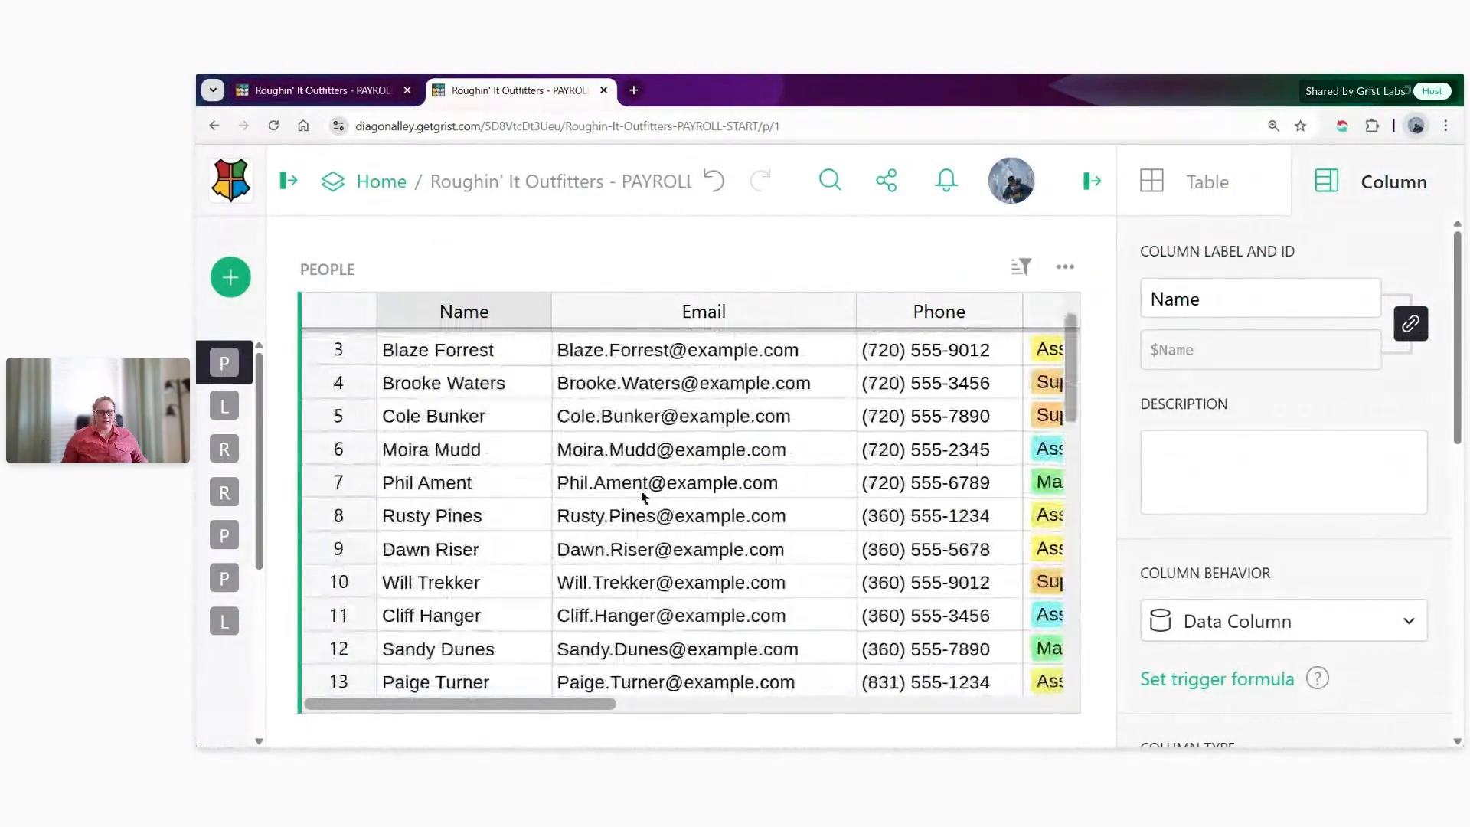
{"action": "scroll", "coordinate": [642, 496], "scroll_direction": "up", "scroll_amount": 2}
{"action": "left_click", "coordinate": [1092, 180]}
{"action": "left_click_drag", "start_coordinate": [1140, 345], "coordinate": [1162, 479]}
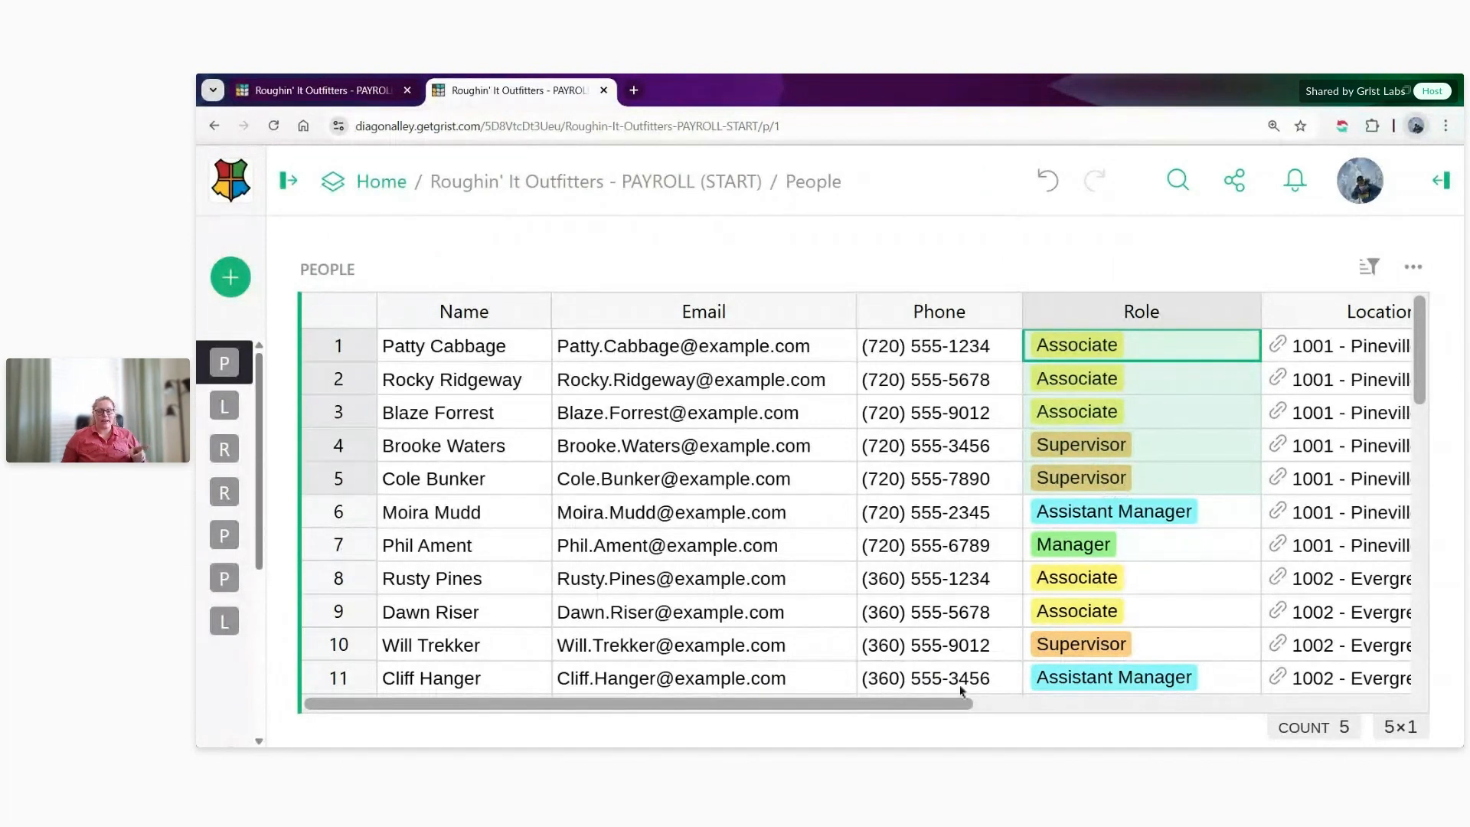
- Examine the Location values of the first seven People records
{"action": "left_click_drag", "start_coordinate": [890, 708], "coordinate": [949, 707]}
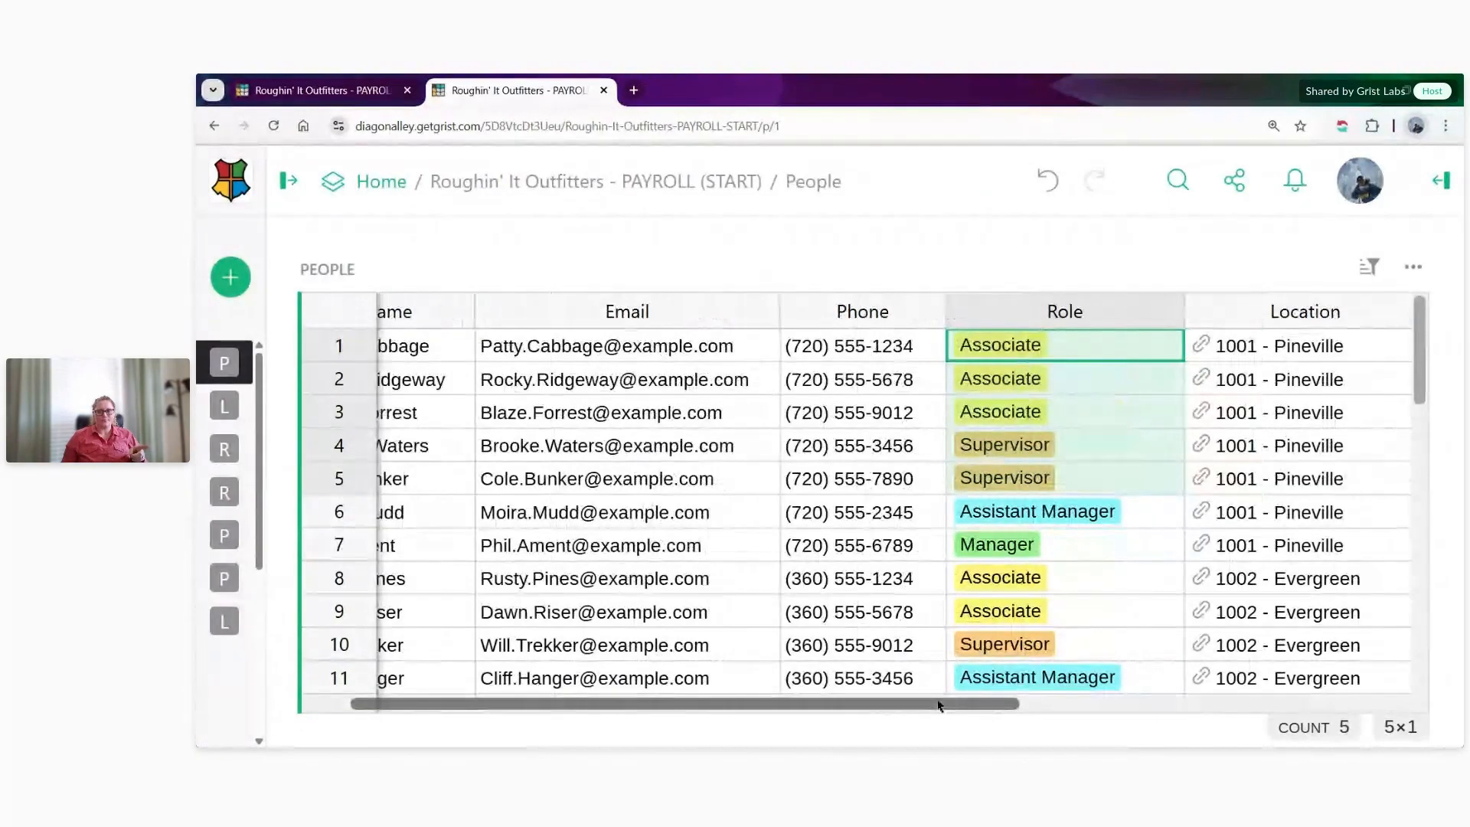
{"action": "left_click", "coordinate": [1326, 341]}
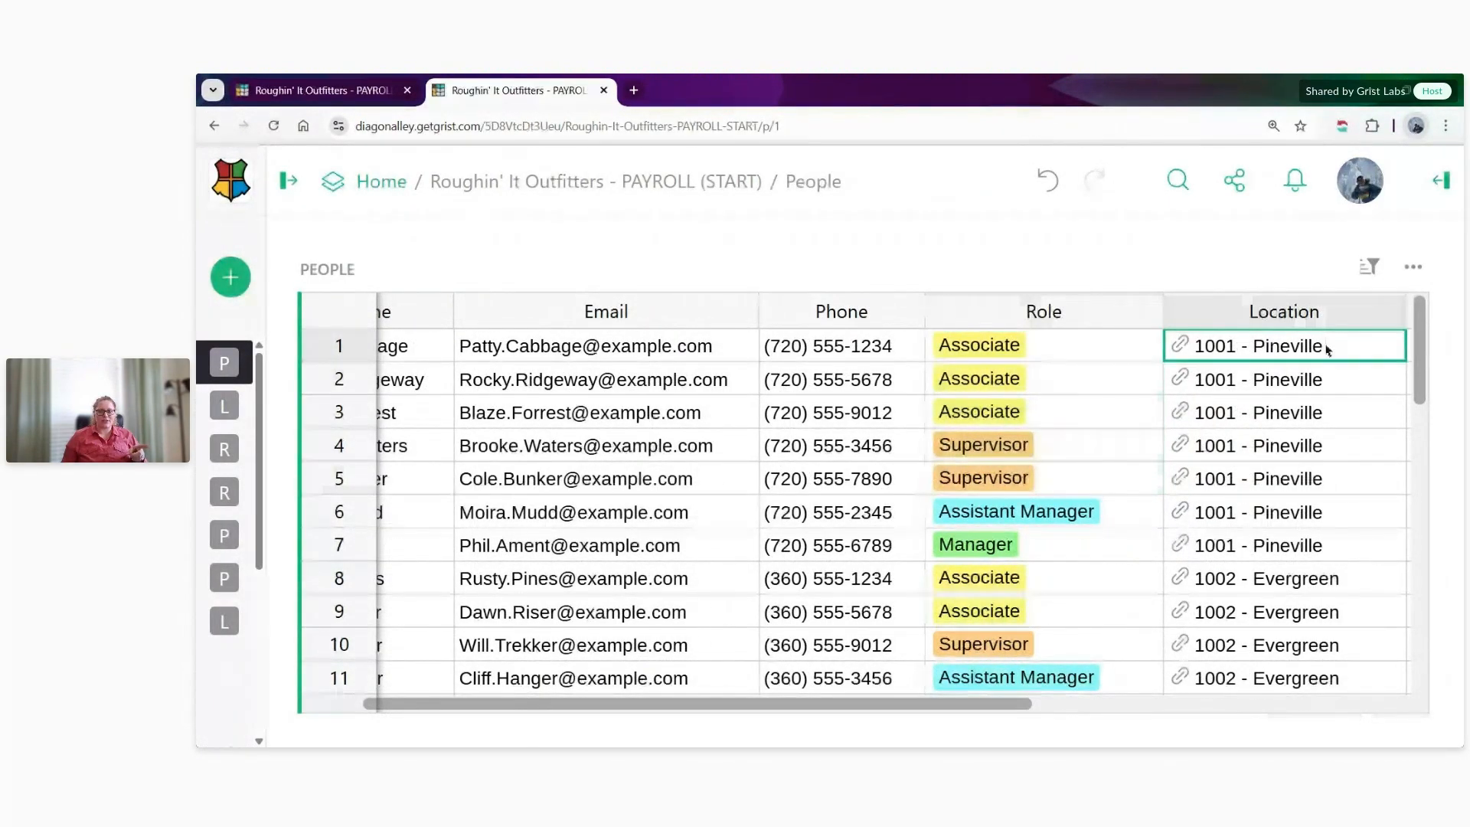
{"action": "left_click_drag", "start_coordinate": [1327, 342], "coordinate": [1327, 544]}
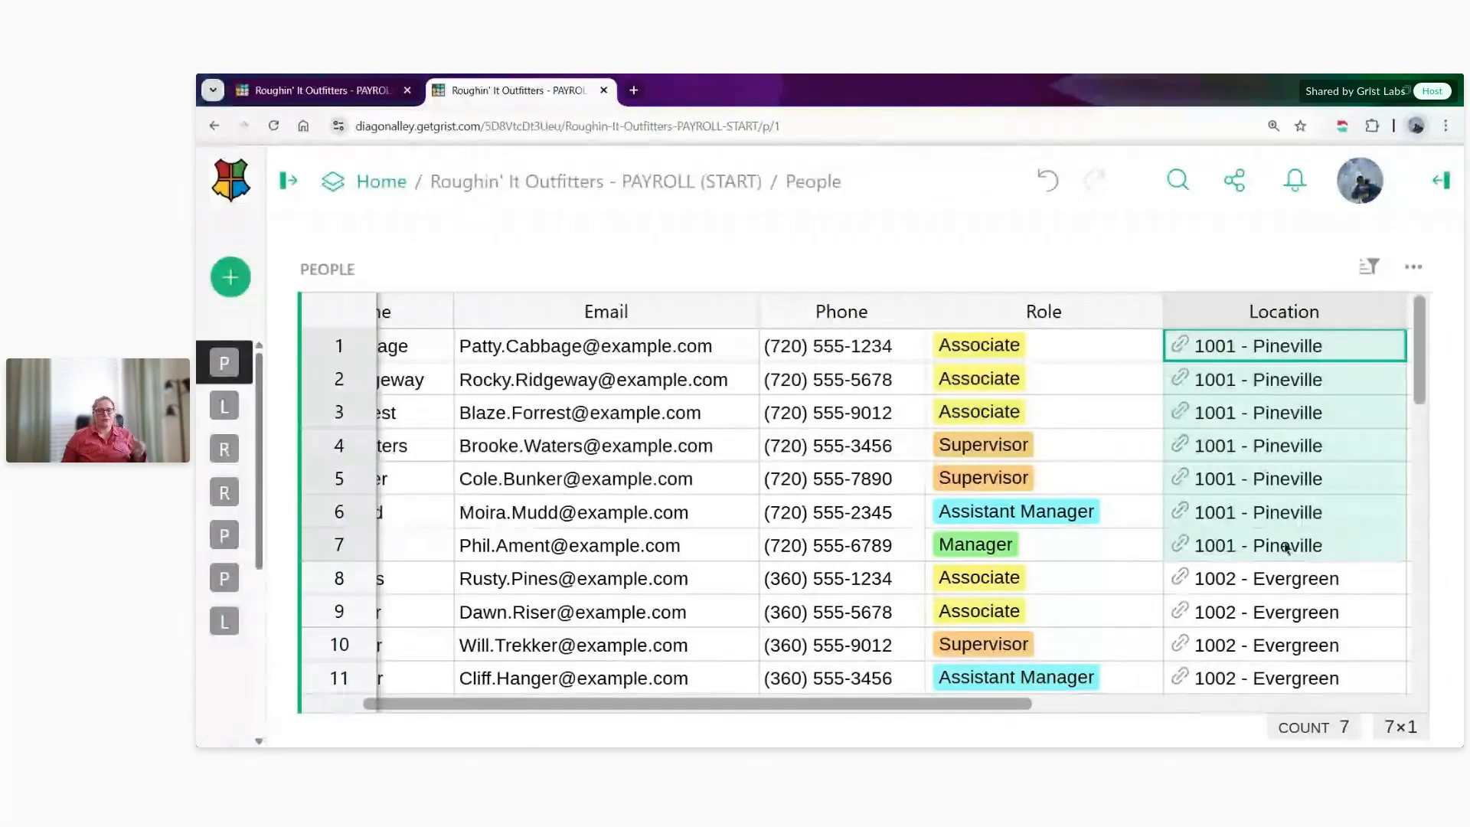
- In the access rules tab, begin a third People rule with user.Employee.Role and review the Director of Operations condition above it
{"action": "left_click", "coordinate": [346, 93]}
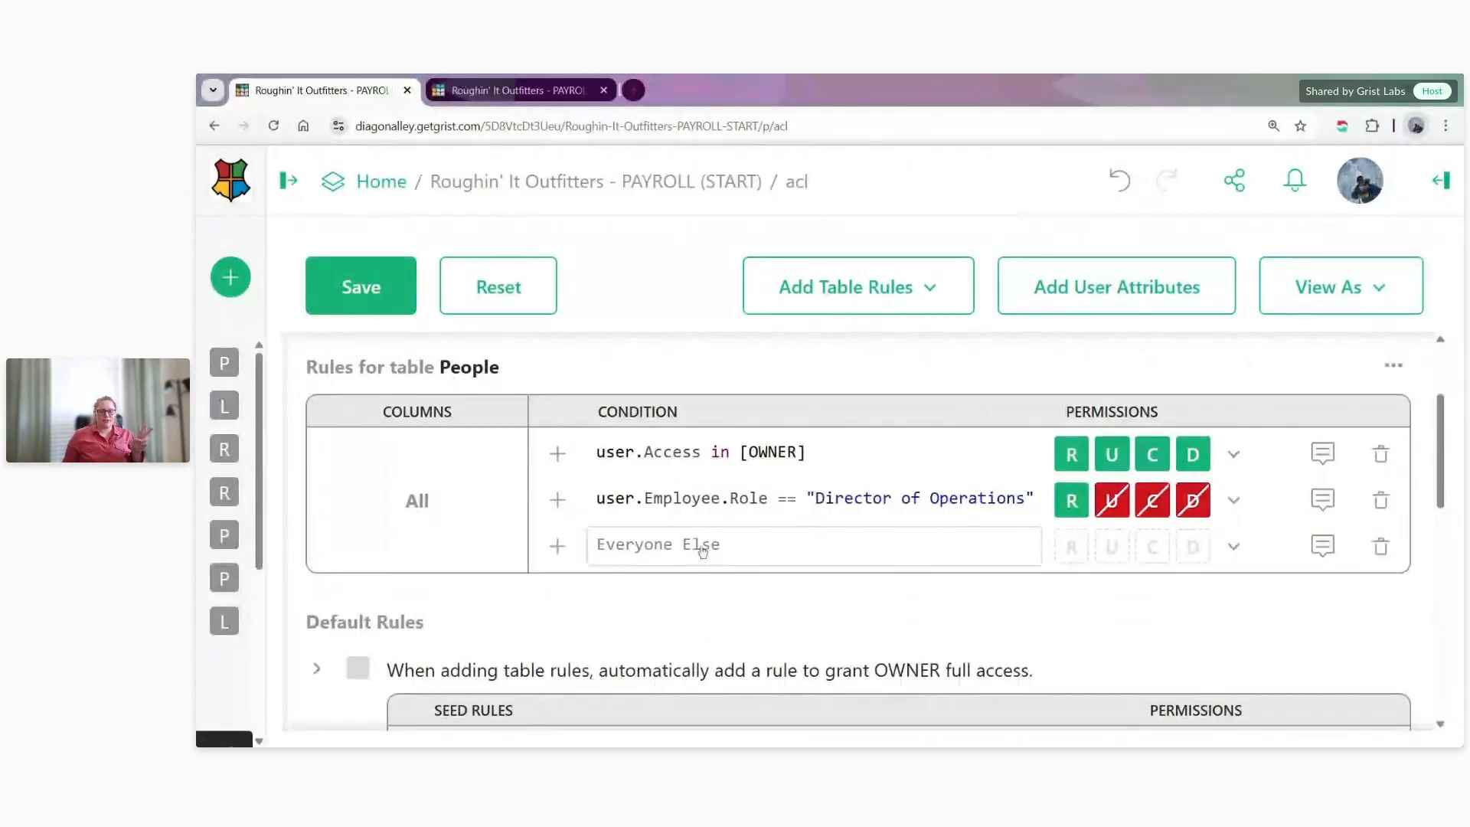
{"action": "left_click", "coordinate": [648, 544]}
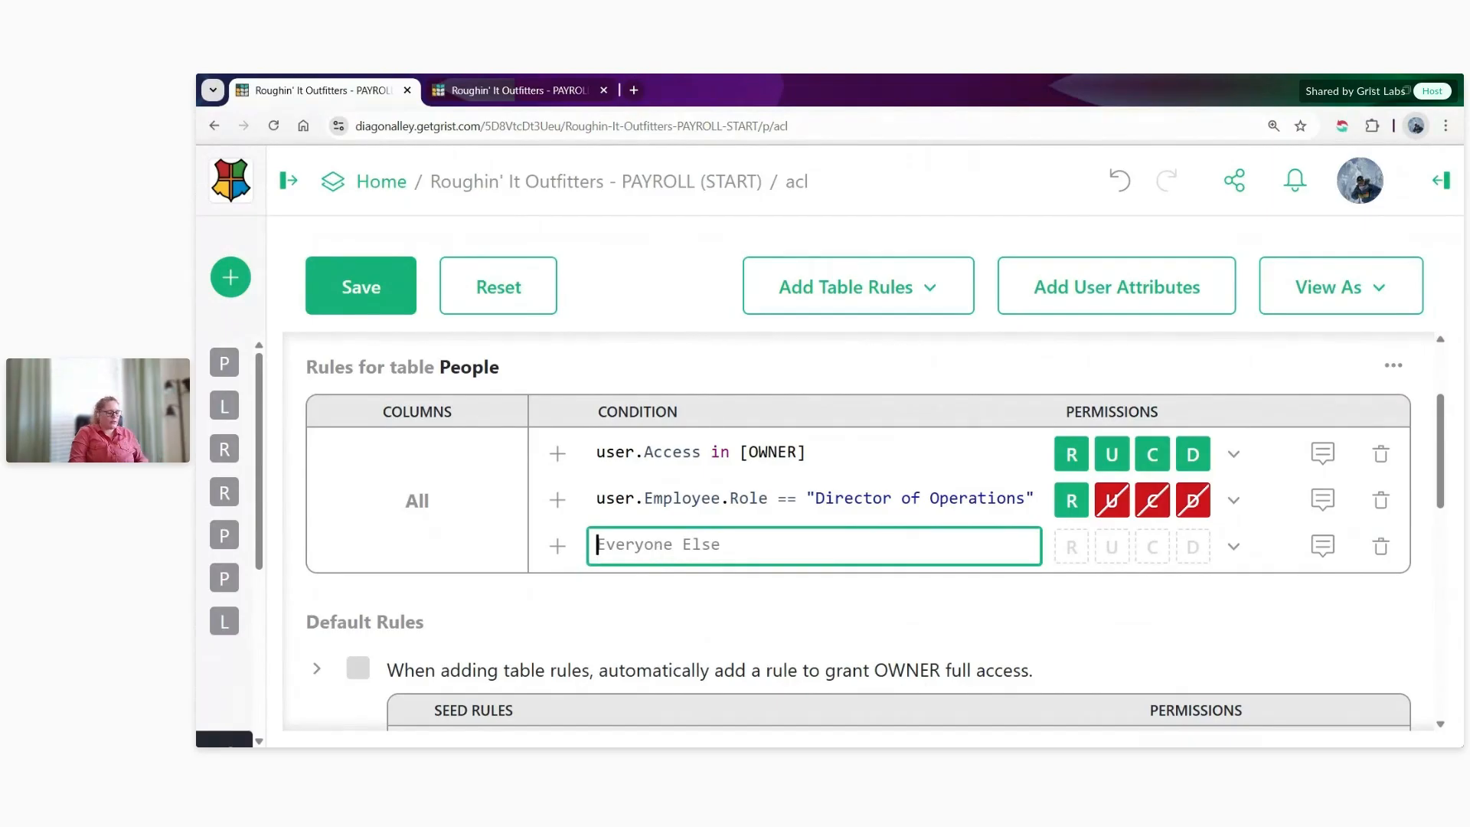
{"action": "type", "text": "user."}
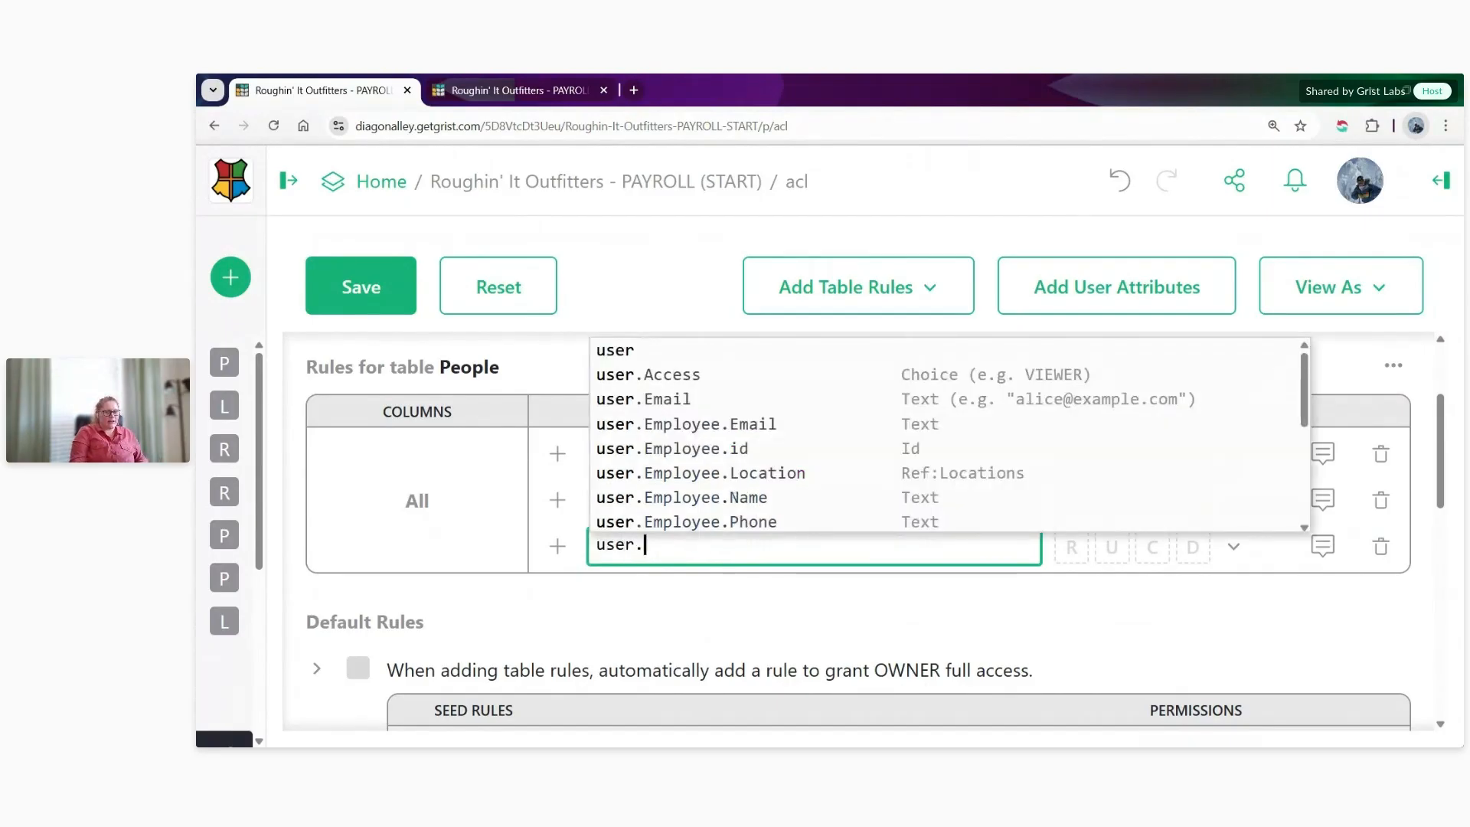
{"action": "type", "text": "Employee"}
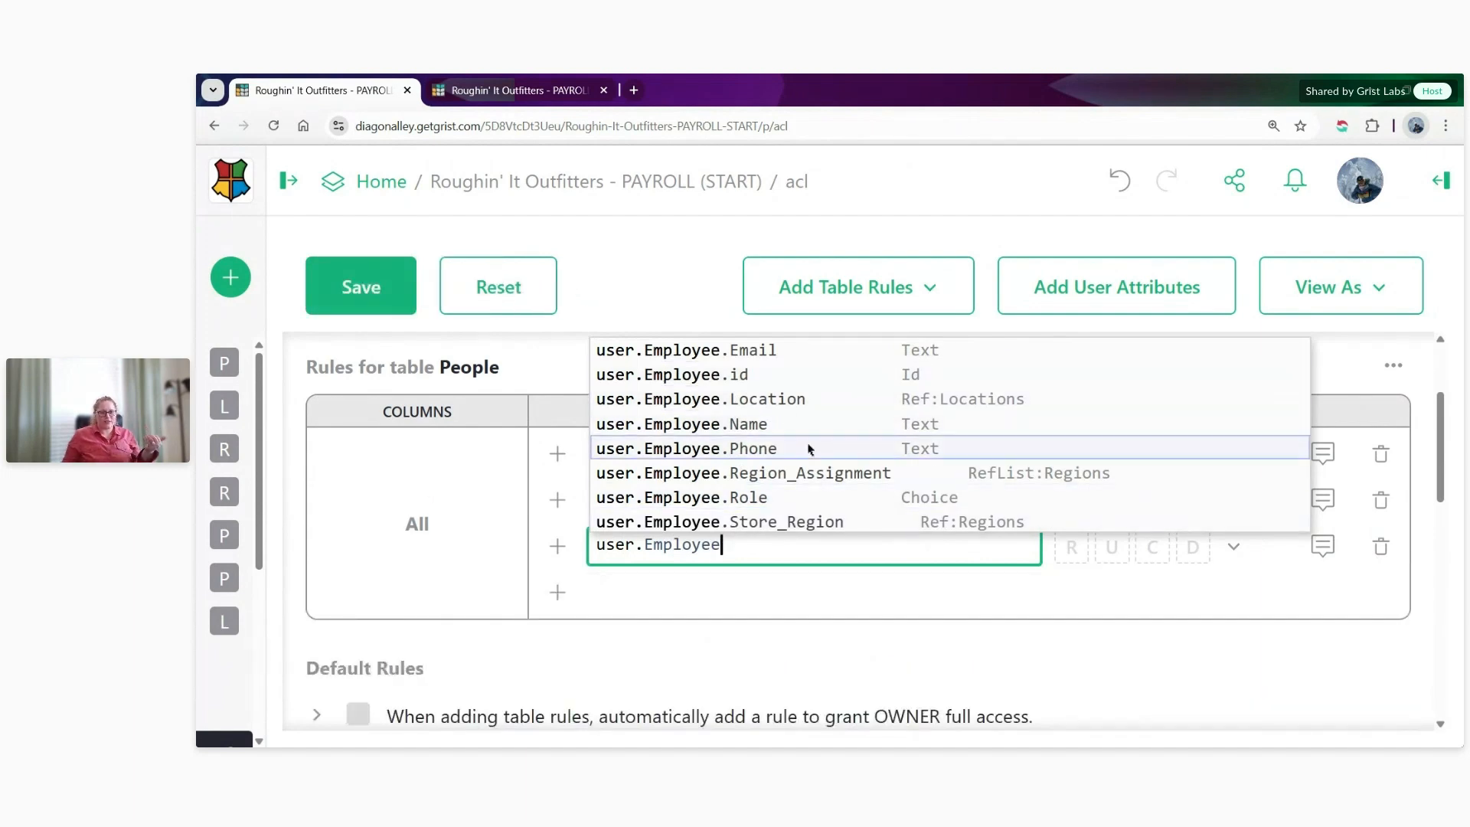
{"action": "left_click", "coordinate": [808, 499]}
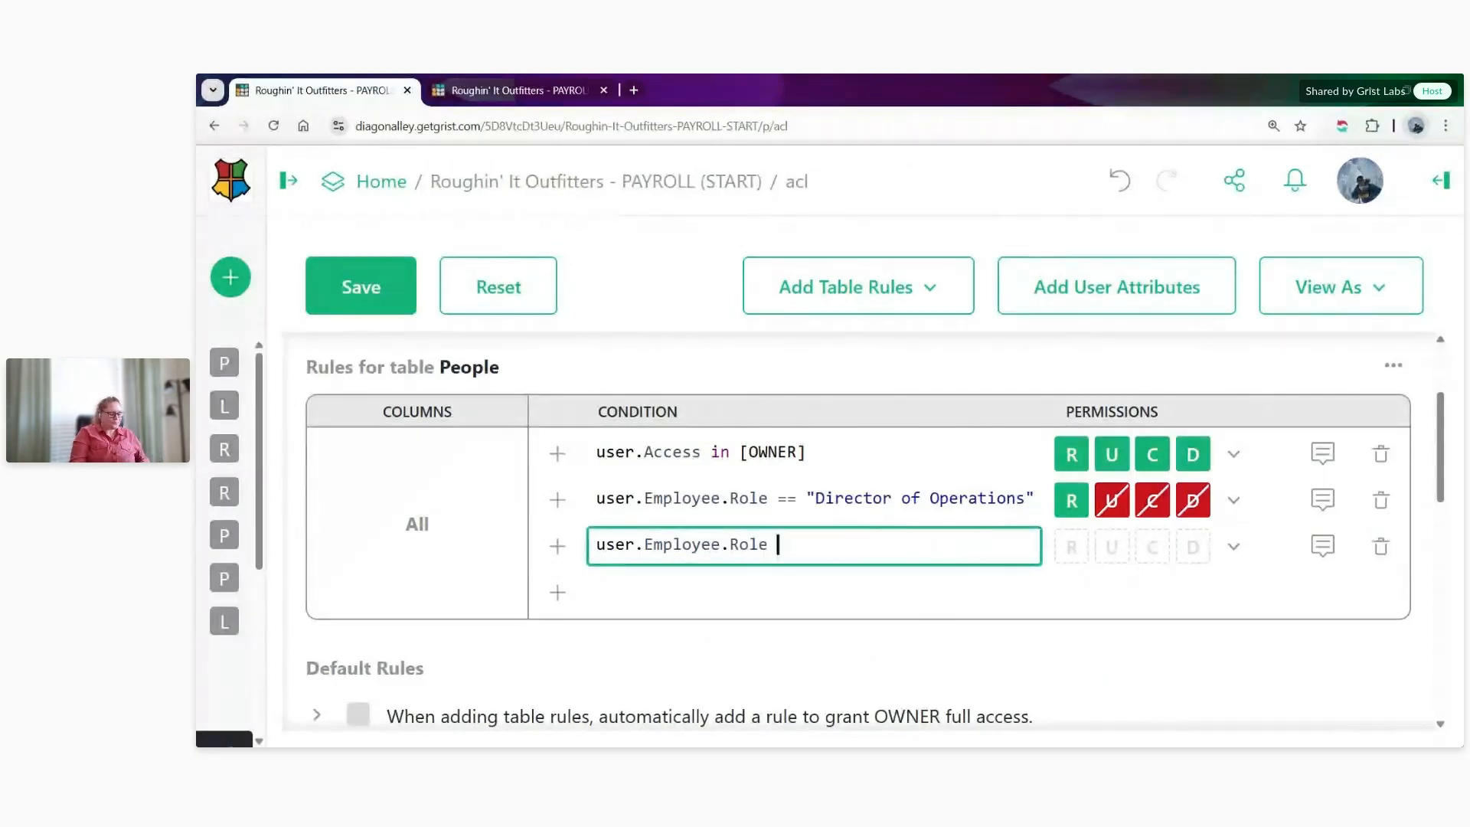
{"action": "left_click", "coordinate": [787, 498]}
{"action": "left_click_drag", "start_coordinate": [774, 498], "coordinate": [1037, 503]}
{"action": "left_click", "coordinate": [837, 545]}
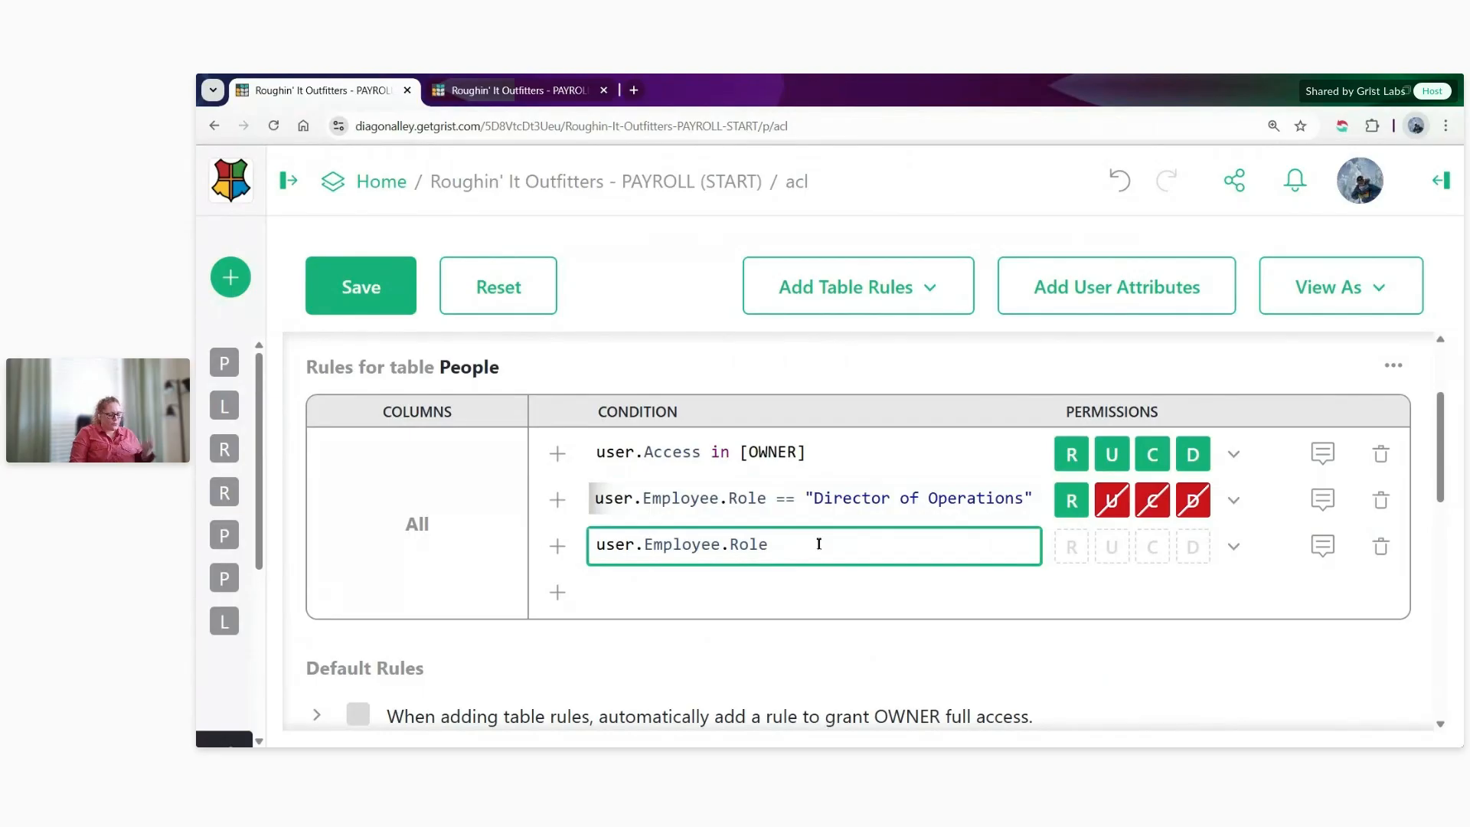
- Limit the third People rule's role condition to in ["Associate","Supervisor"]
{"action": "type", "text": "in ["}
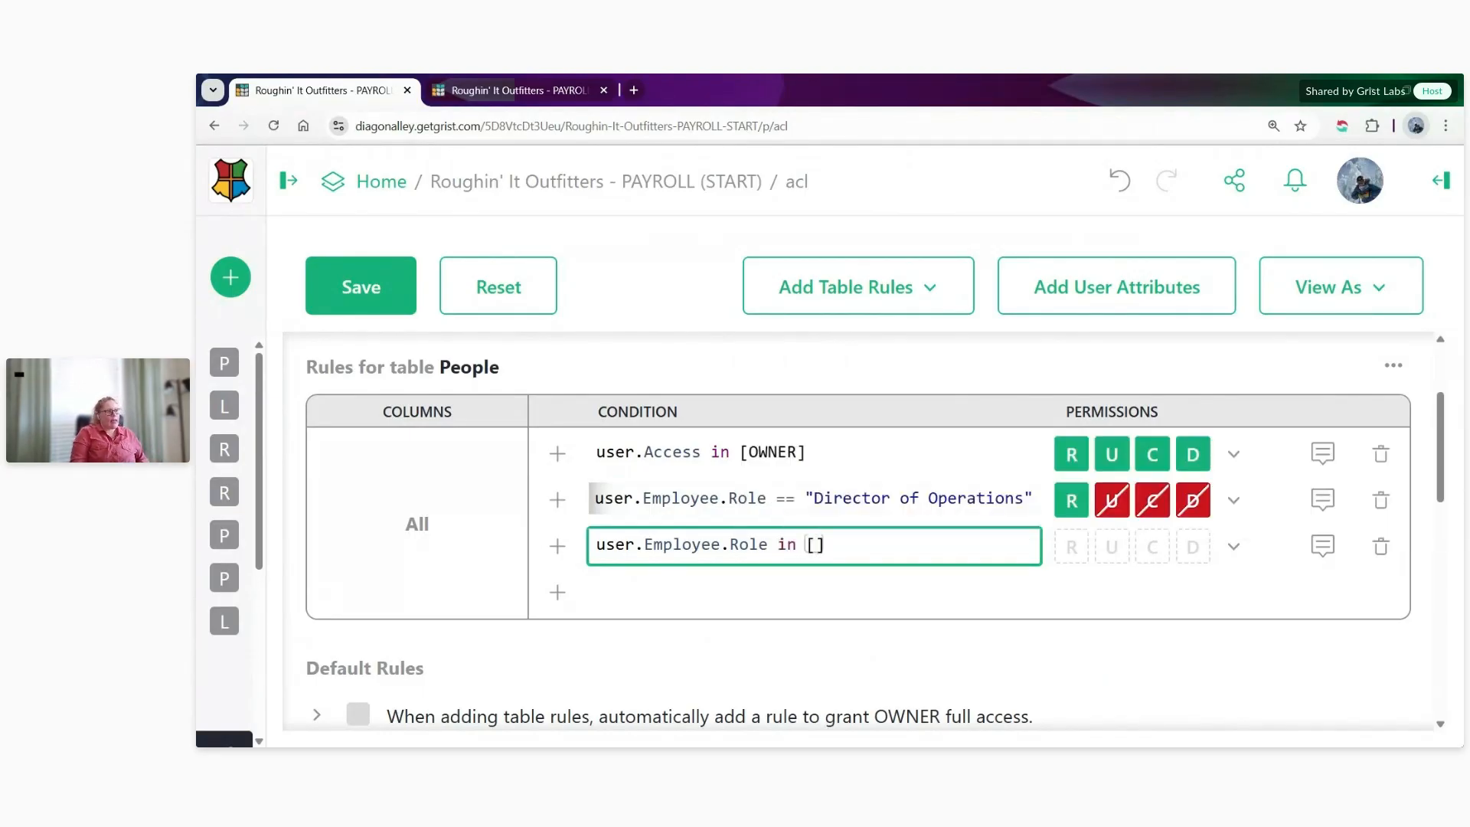
{"action": "type", "text": "\""}
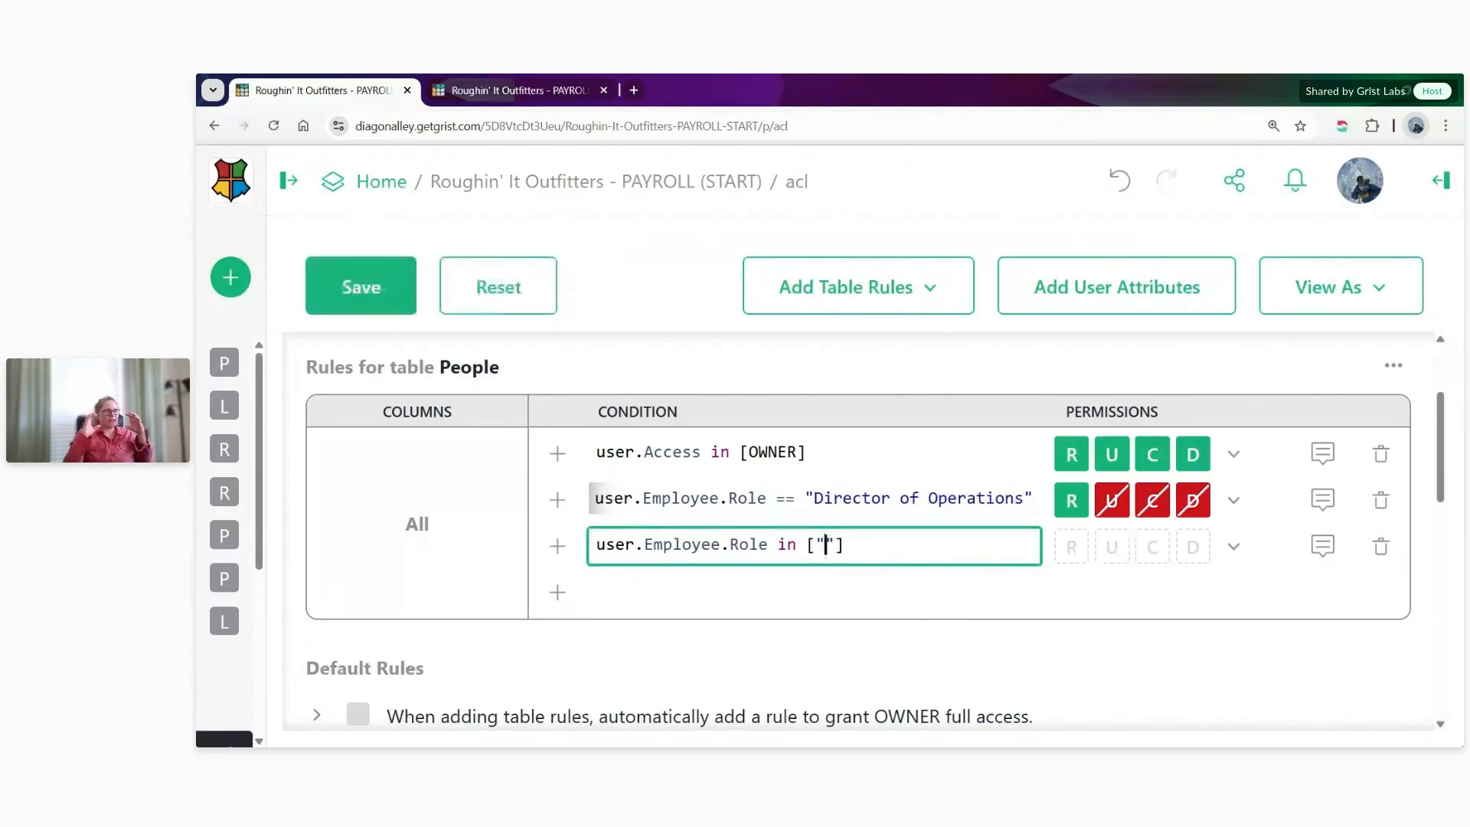
{"action": "type", "text": "Associate"}
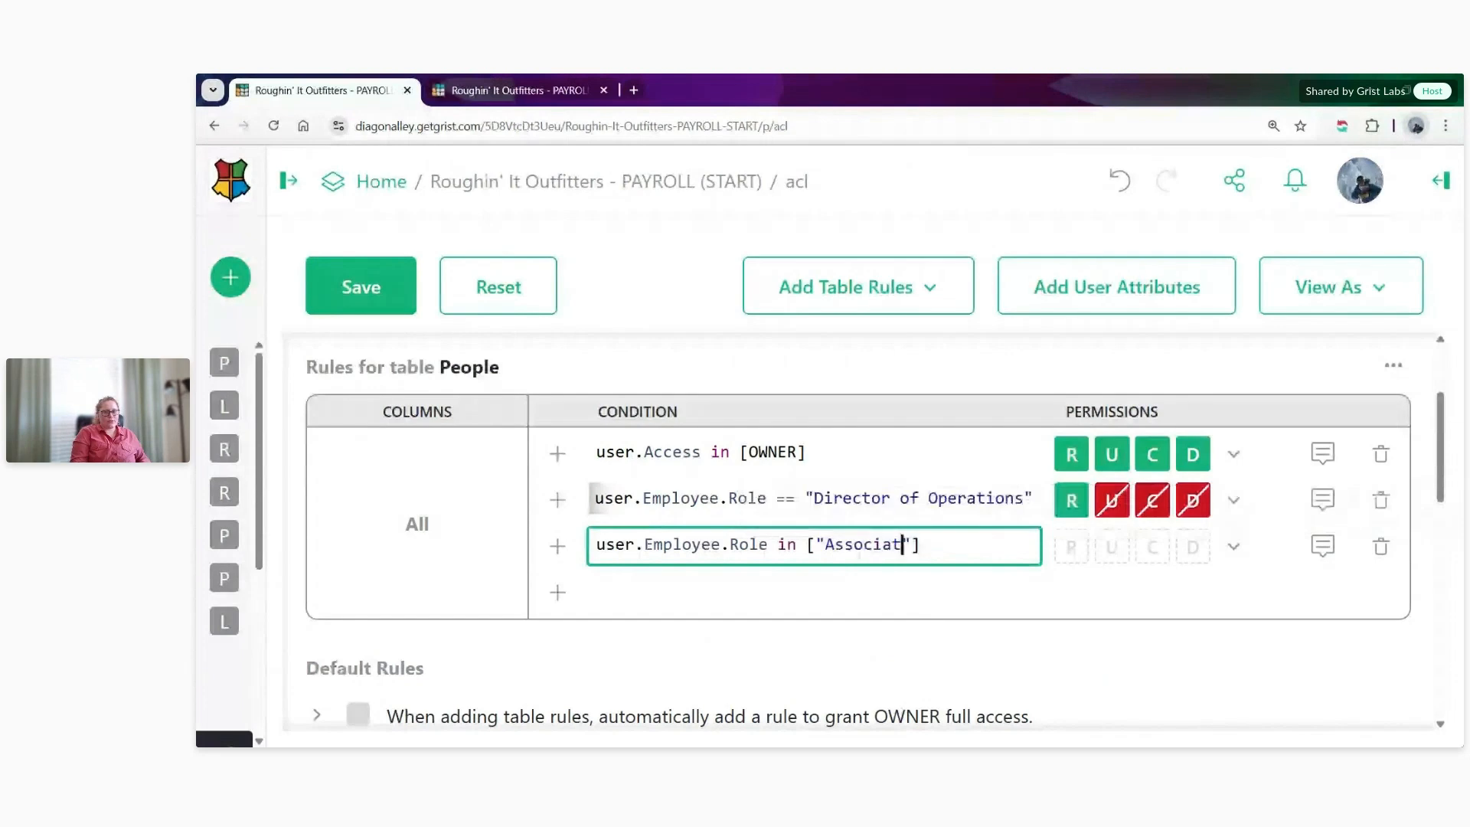
{"action": "type", "text": "\",\""}
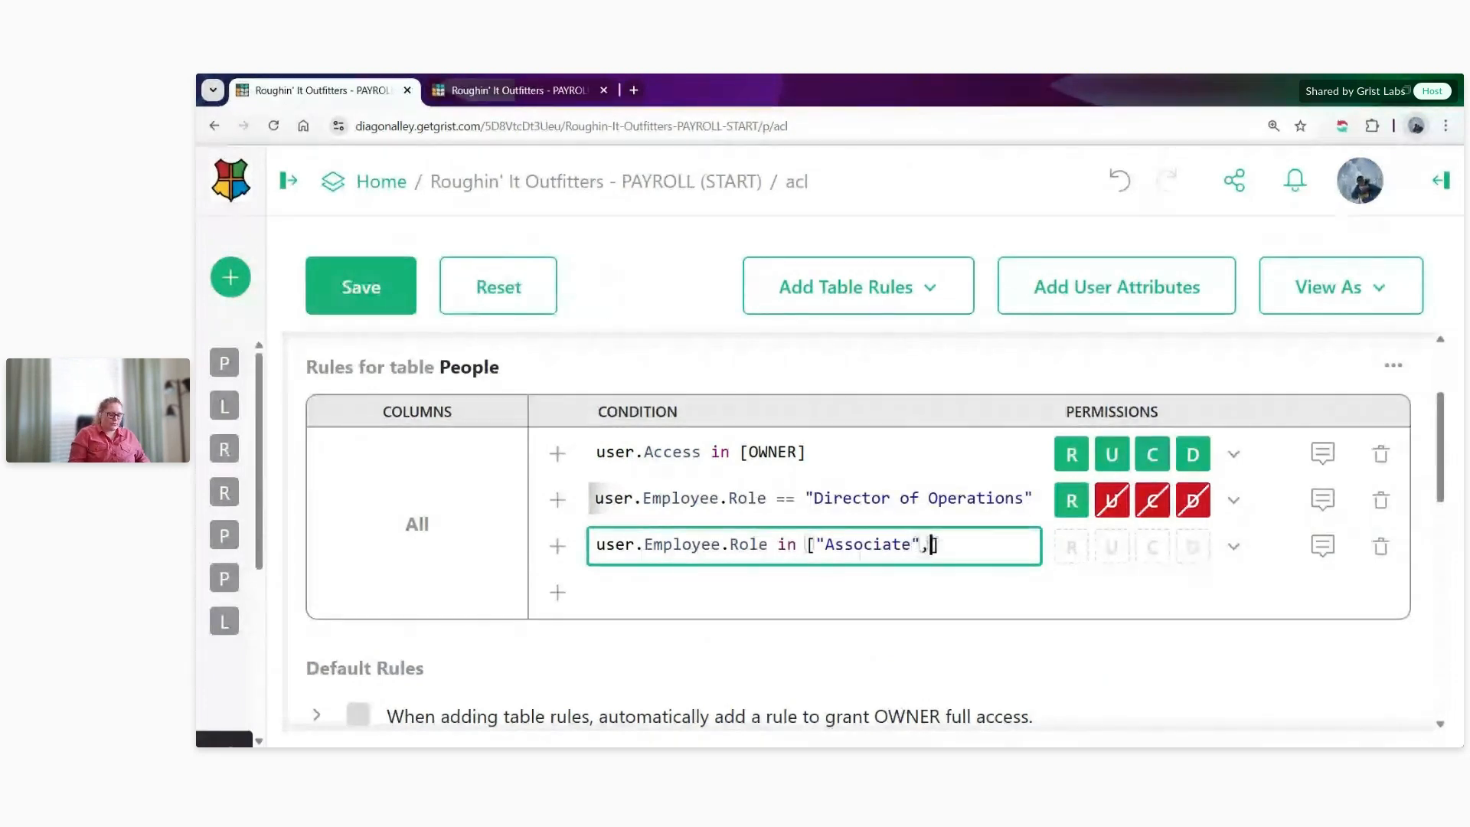
{"action": "type", "text": "Superviso"}
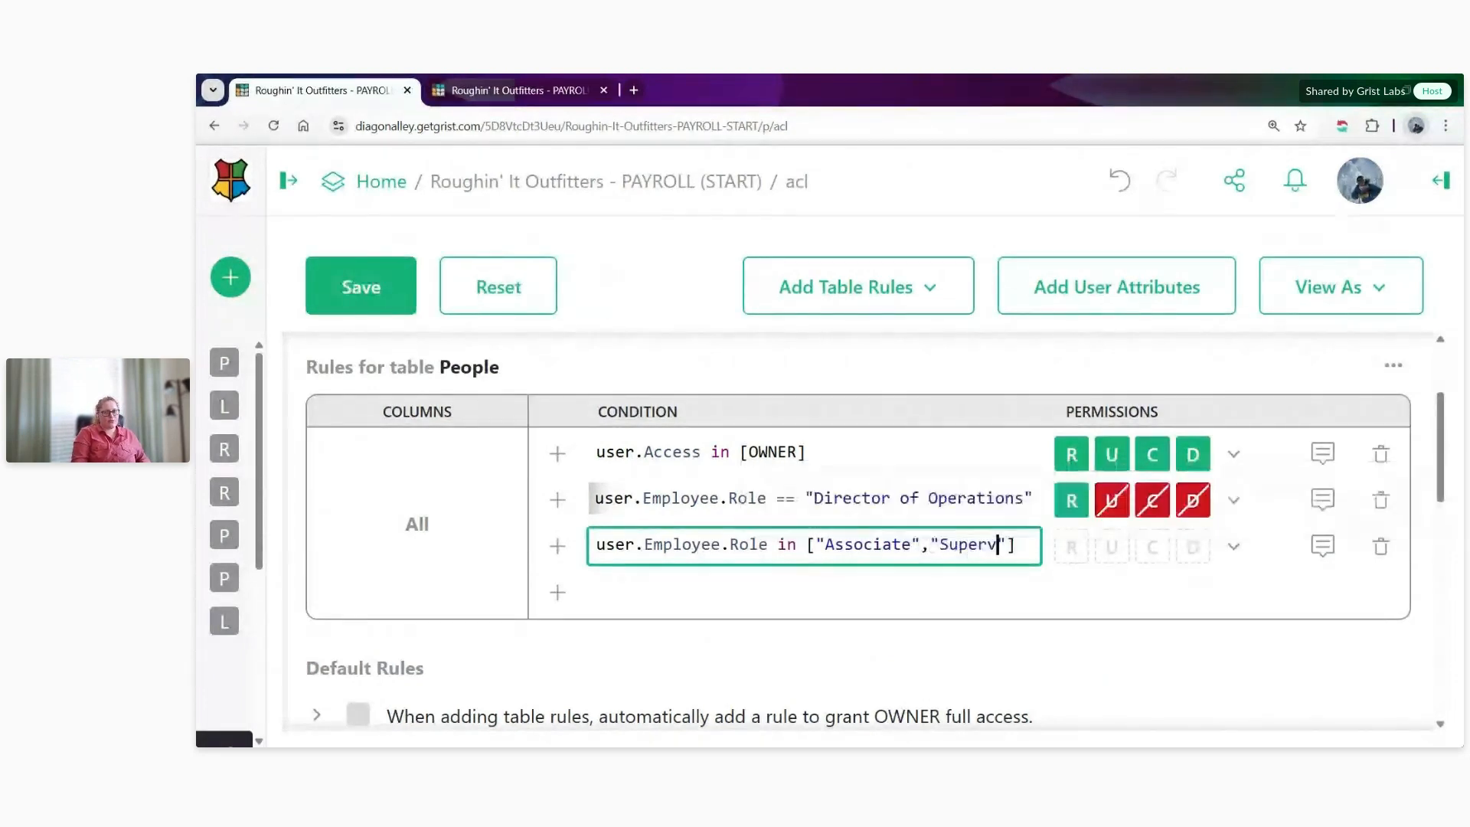
{"action": "type", "text": "r"}
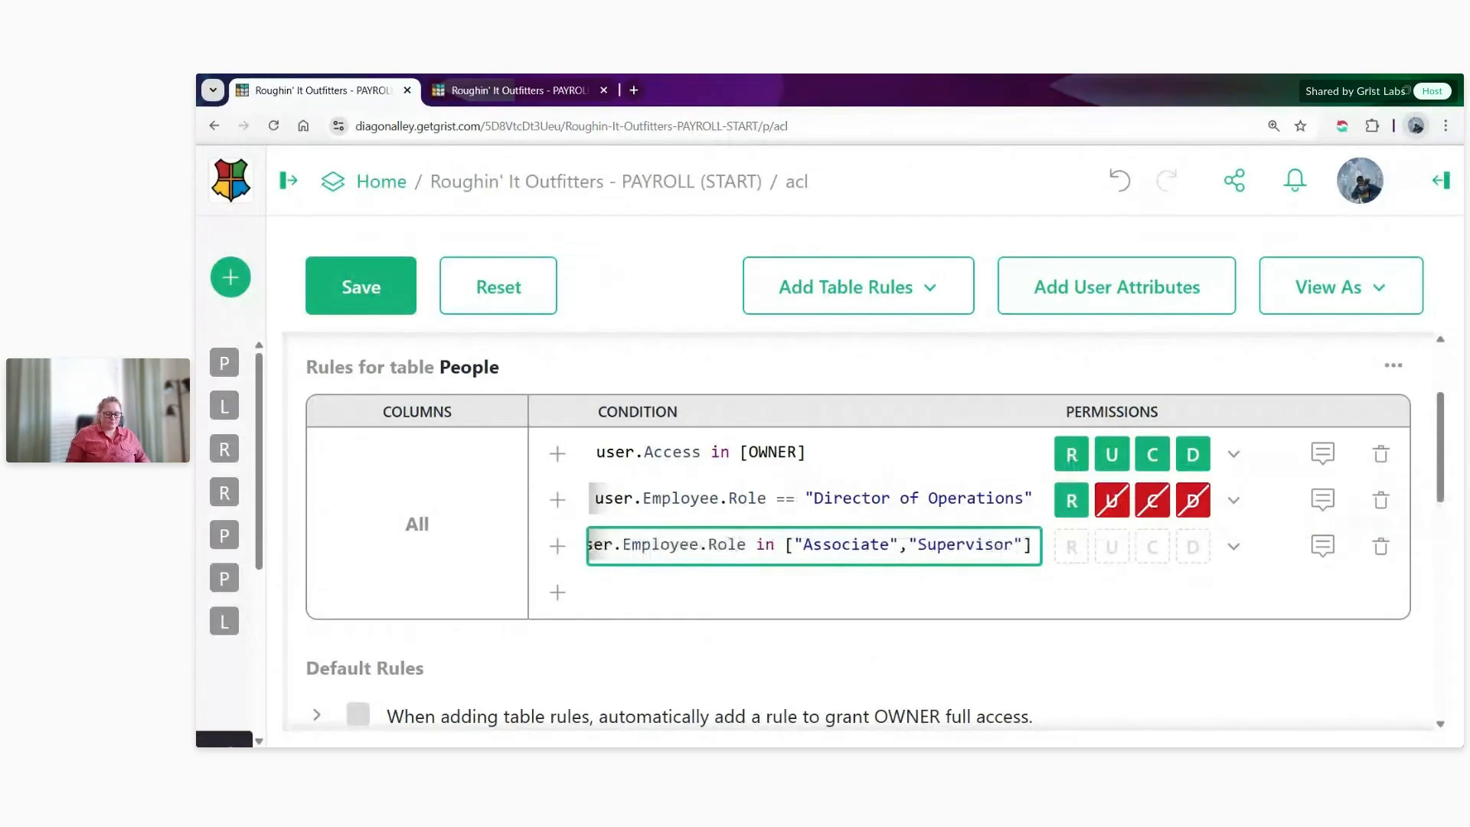
- Extend the Associate and Supervisor condition with and user.Employee.Location
{"action": "key", "text": "End"}
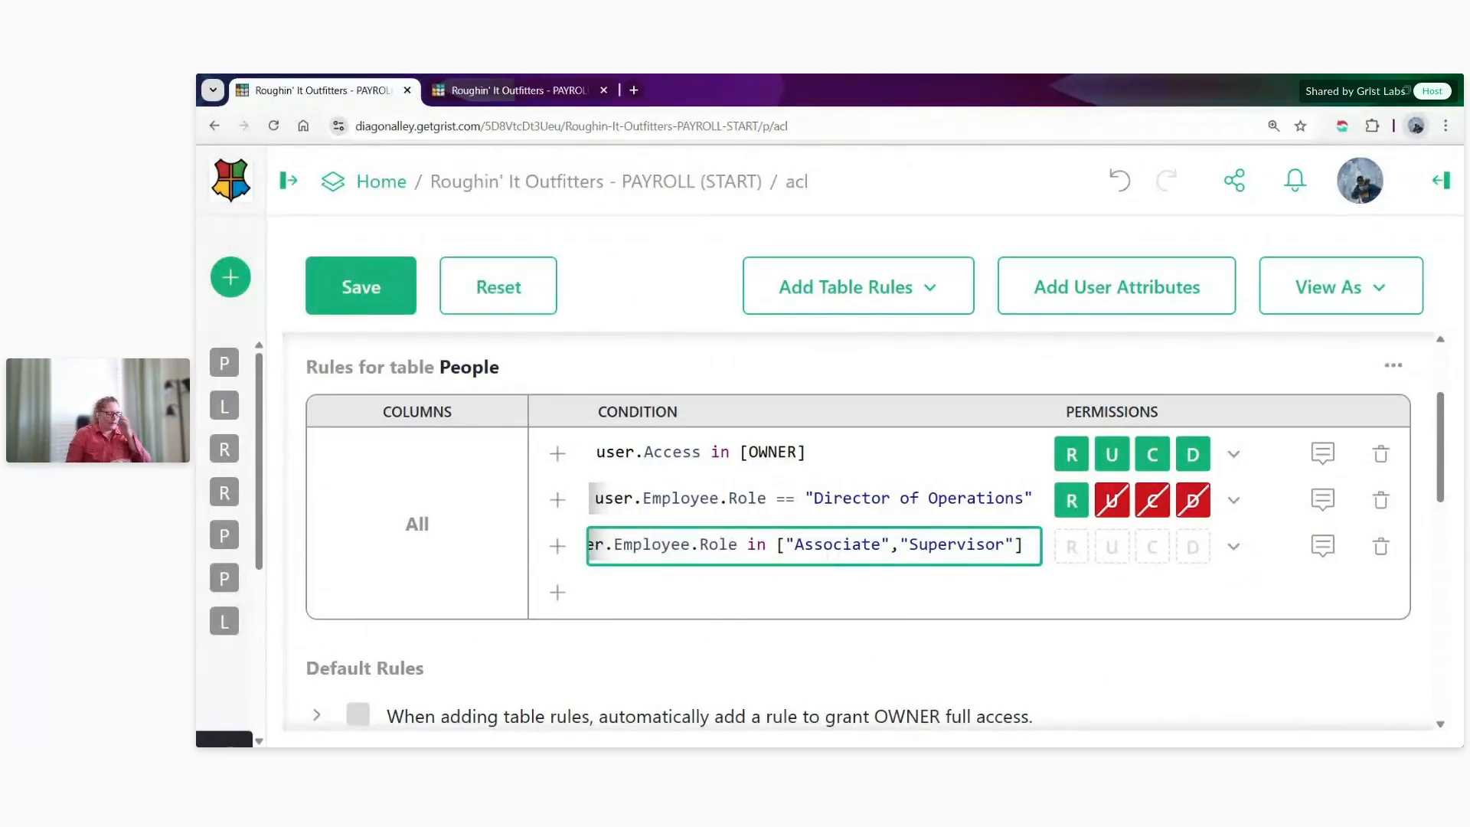
{"action": "type", "text": "and"}
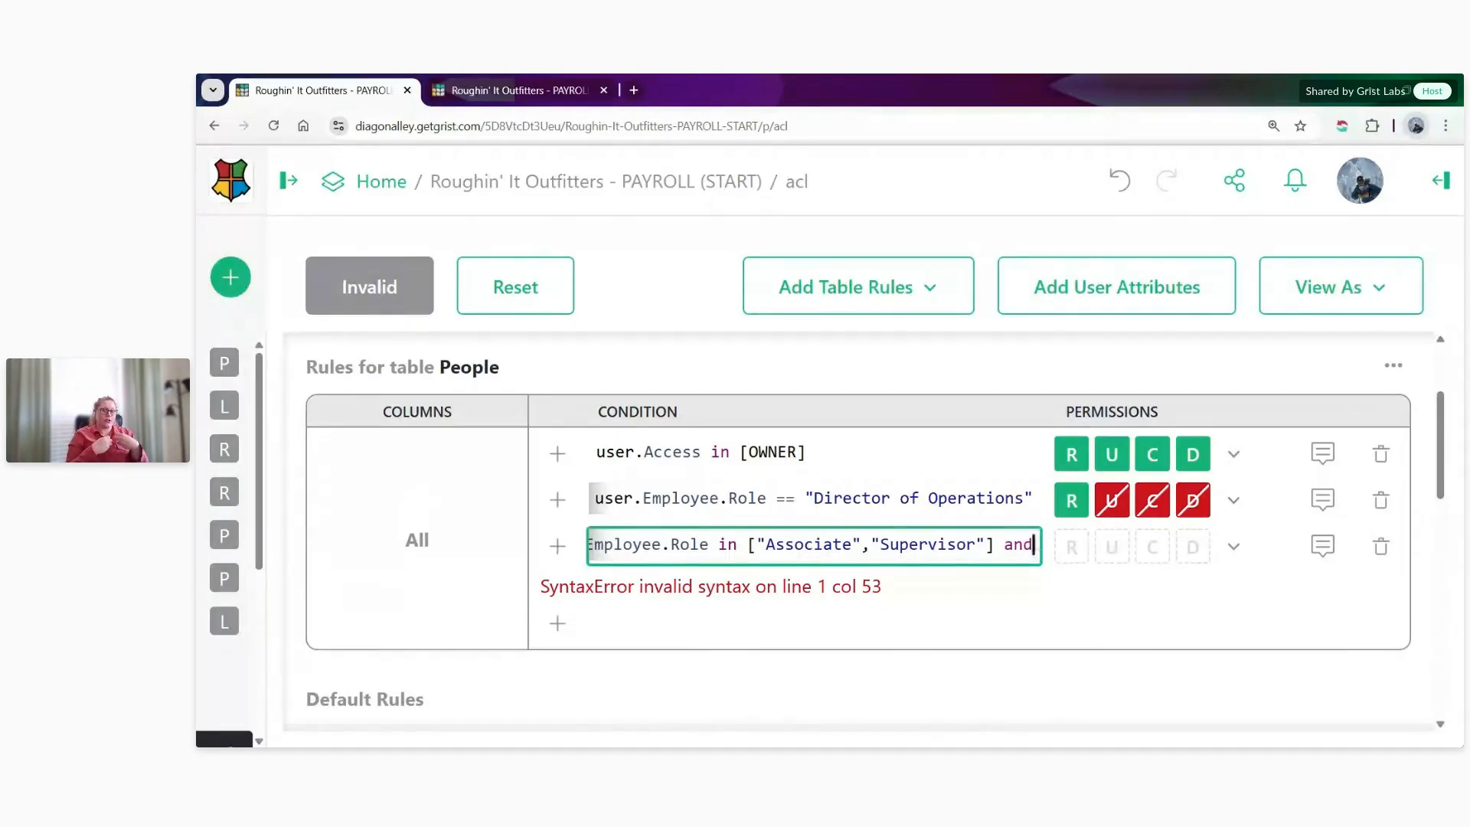
{"action": "type", "text": "and"}
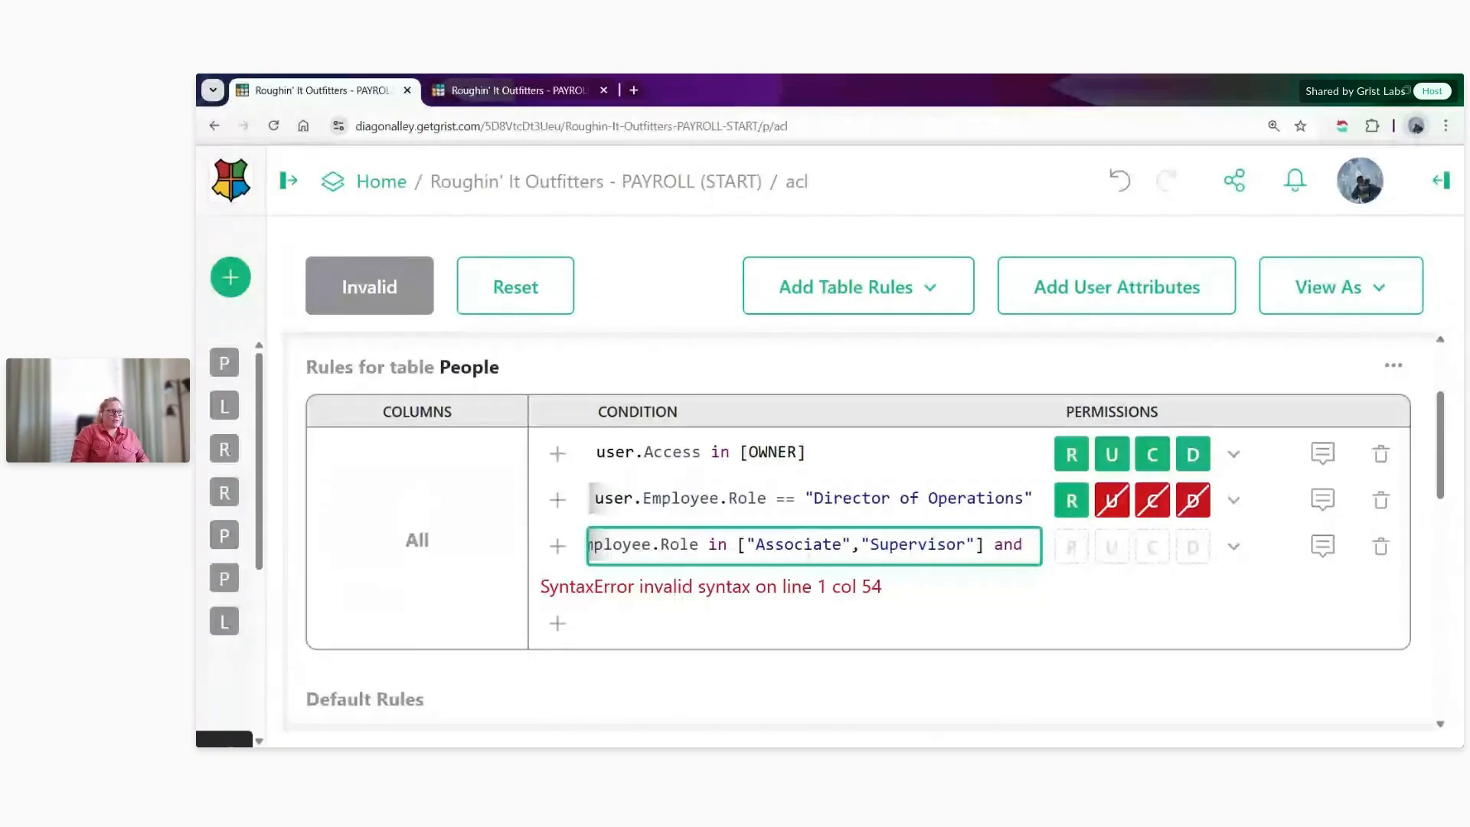
{"action": "type", "text": " user."}
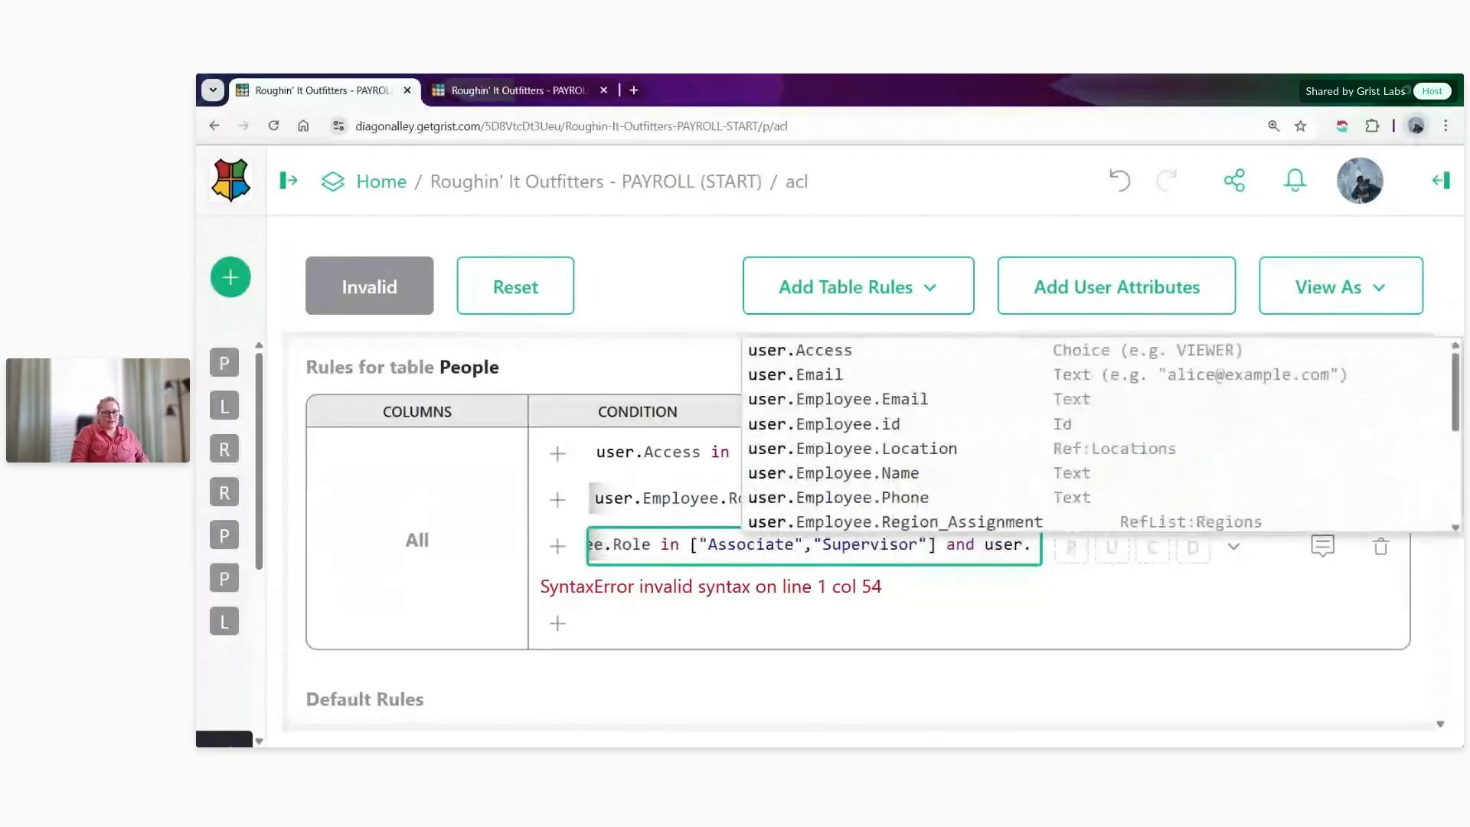
{"action": "type", "text": "Empl"}
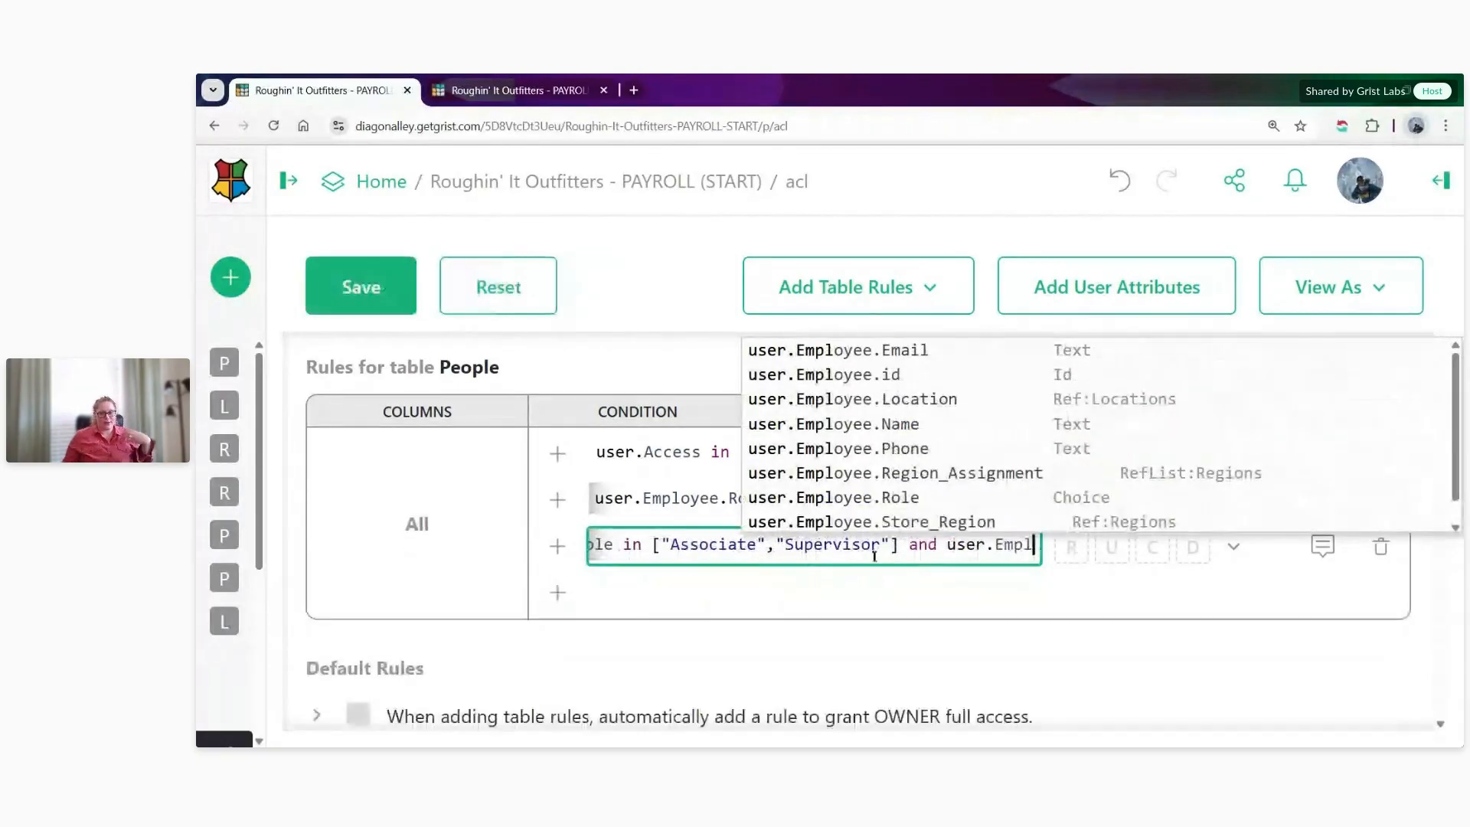
{"action": "left_click", "coordinate": [917, 399]}
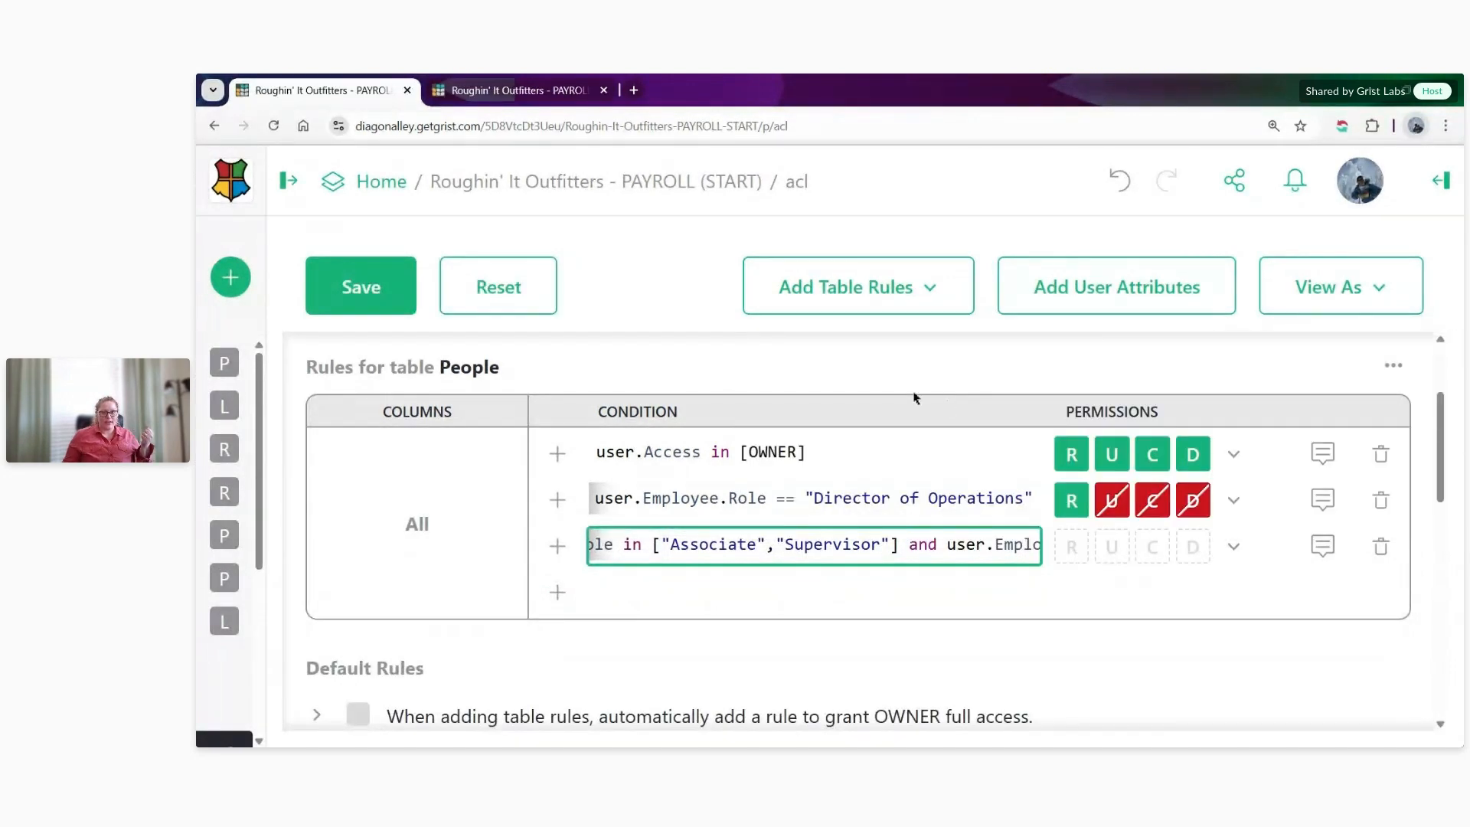
- In the People data tab, examine the Location column that the condition refers to
{"action": "left_click", "coordinate": [513, 90]}
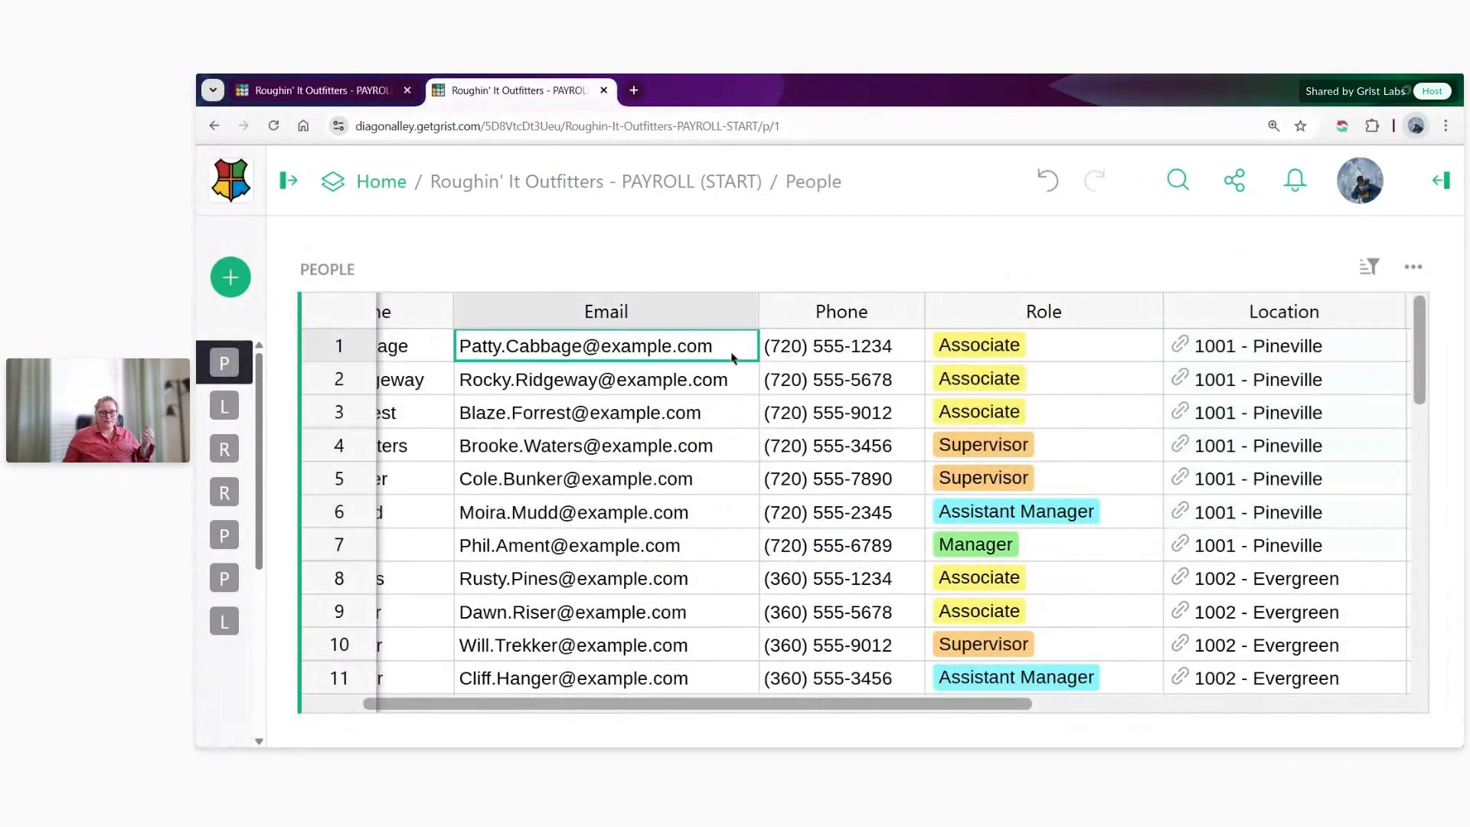
{"action": "left_click", "coordinate": [1240, 349]}
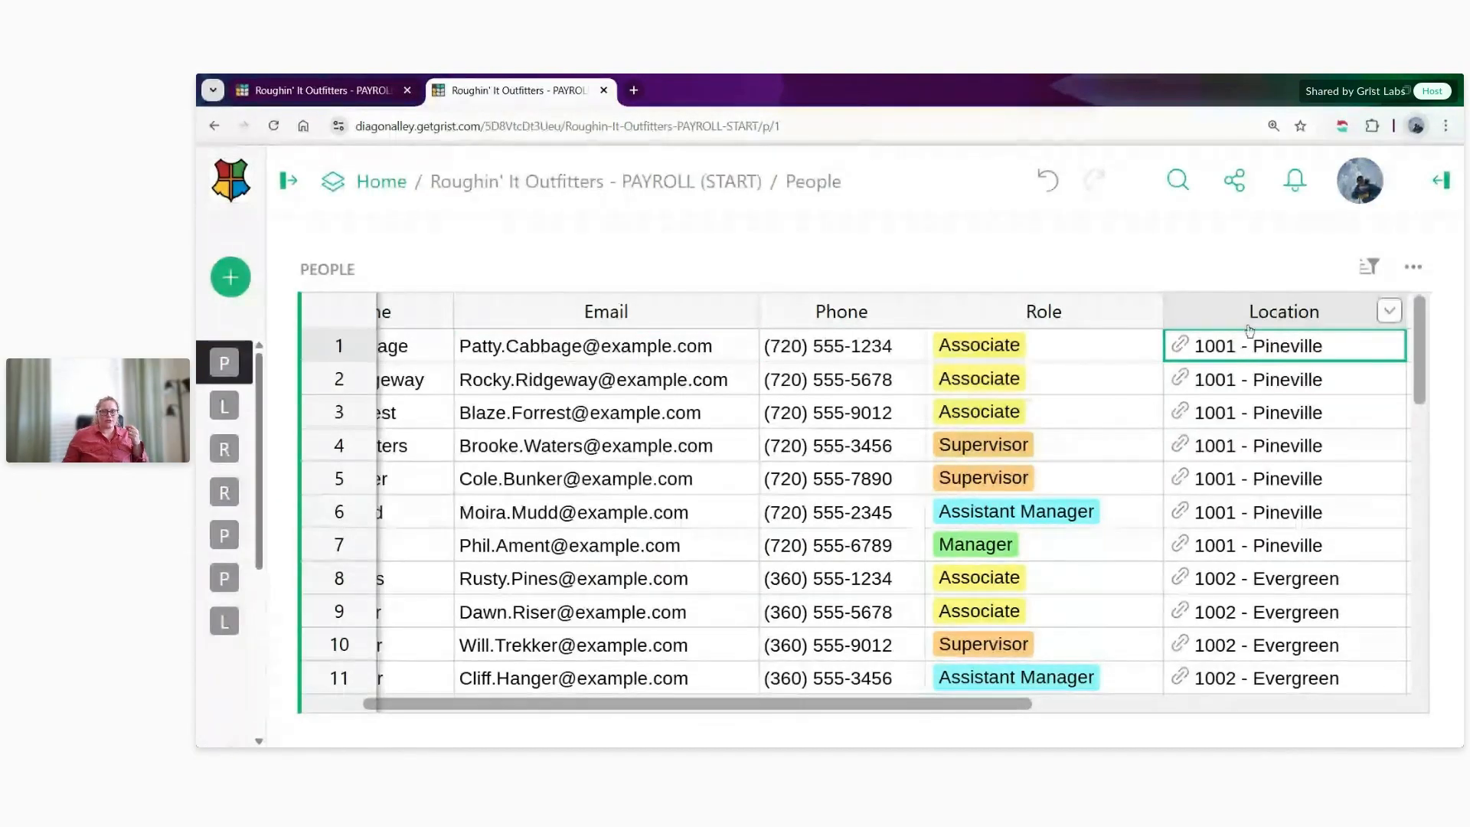
{"action": "left_click", "coordinate": [1250, 322]}
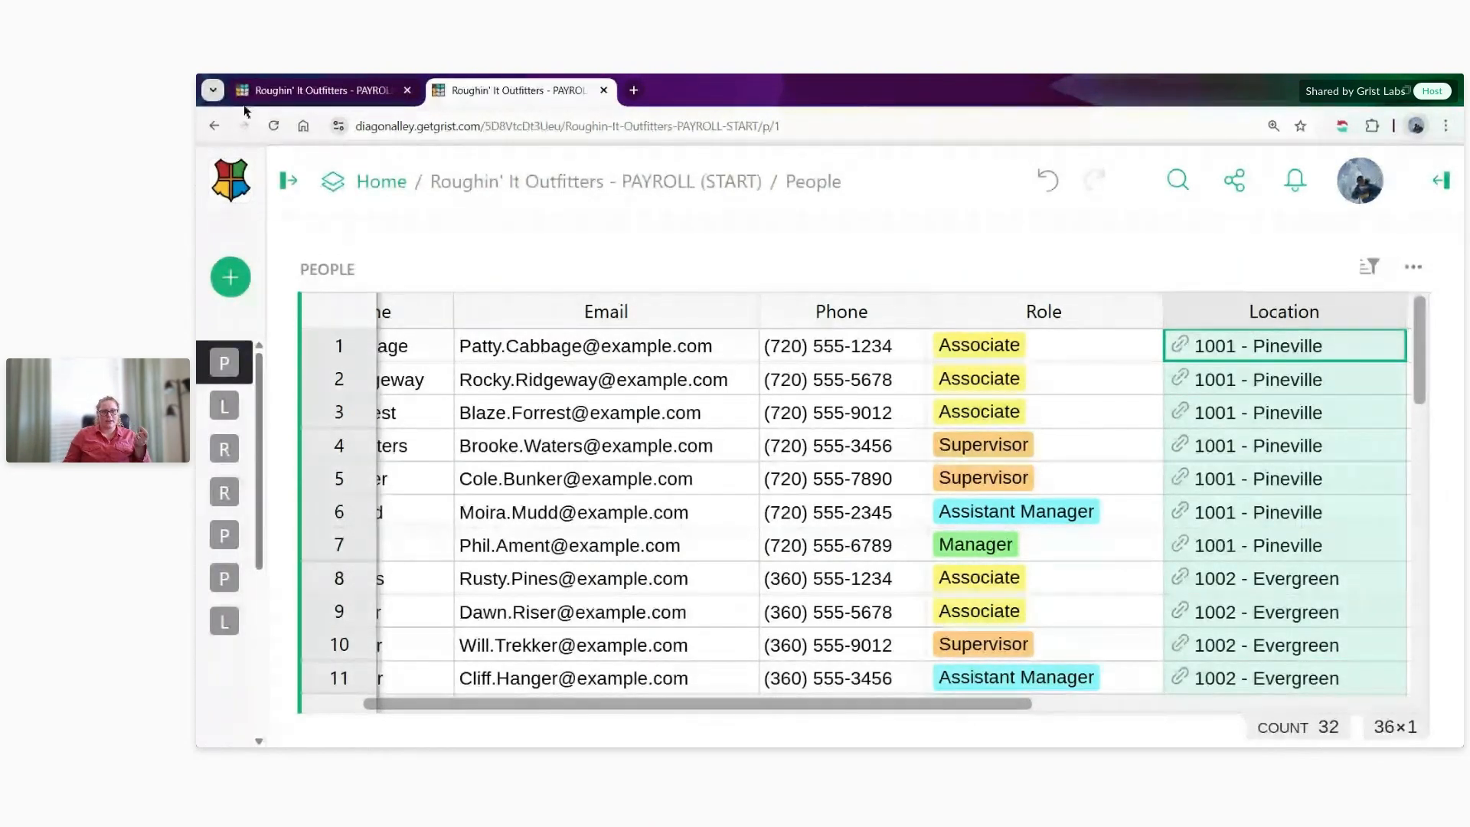
- Back in the access rules tab, append rec.Location to the third People condition and set that rule's permissions to Read Only
{"action": "left_click", "coordinate": [316, 95]}
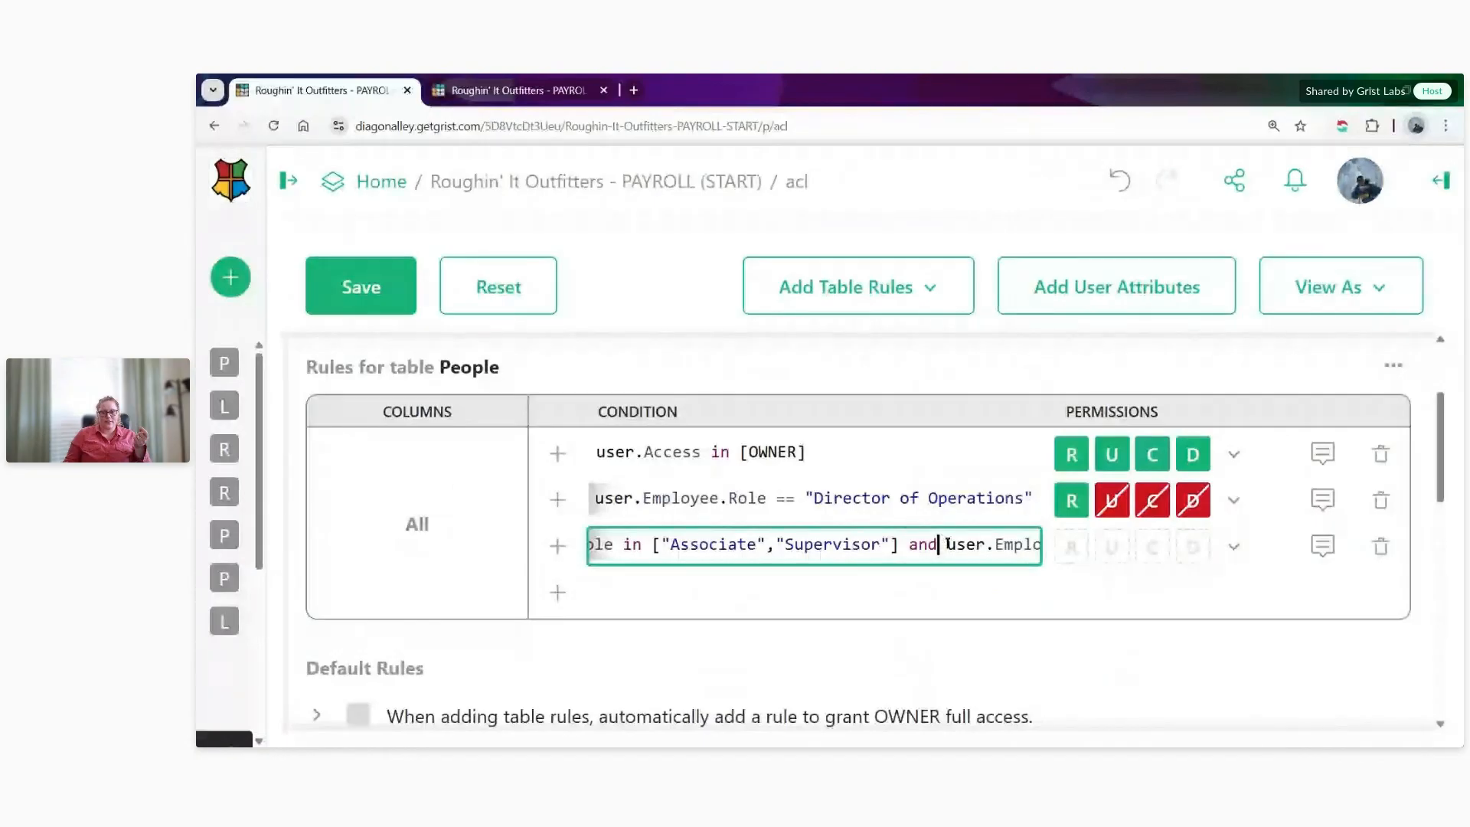
{"action": "left_click_drag", "start_coordinate": [944, 545], "coordinate": [1083, 561]}
{"action": "key", "text": "Right"}
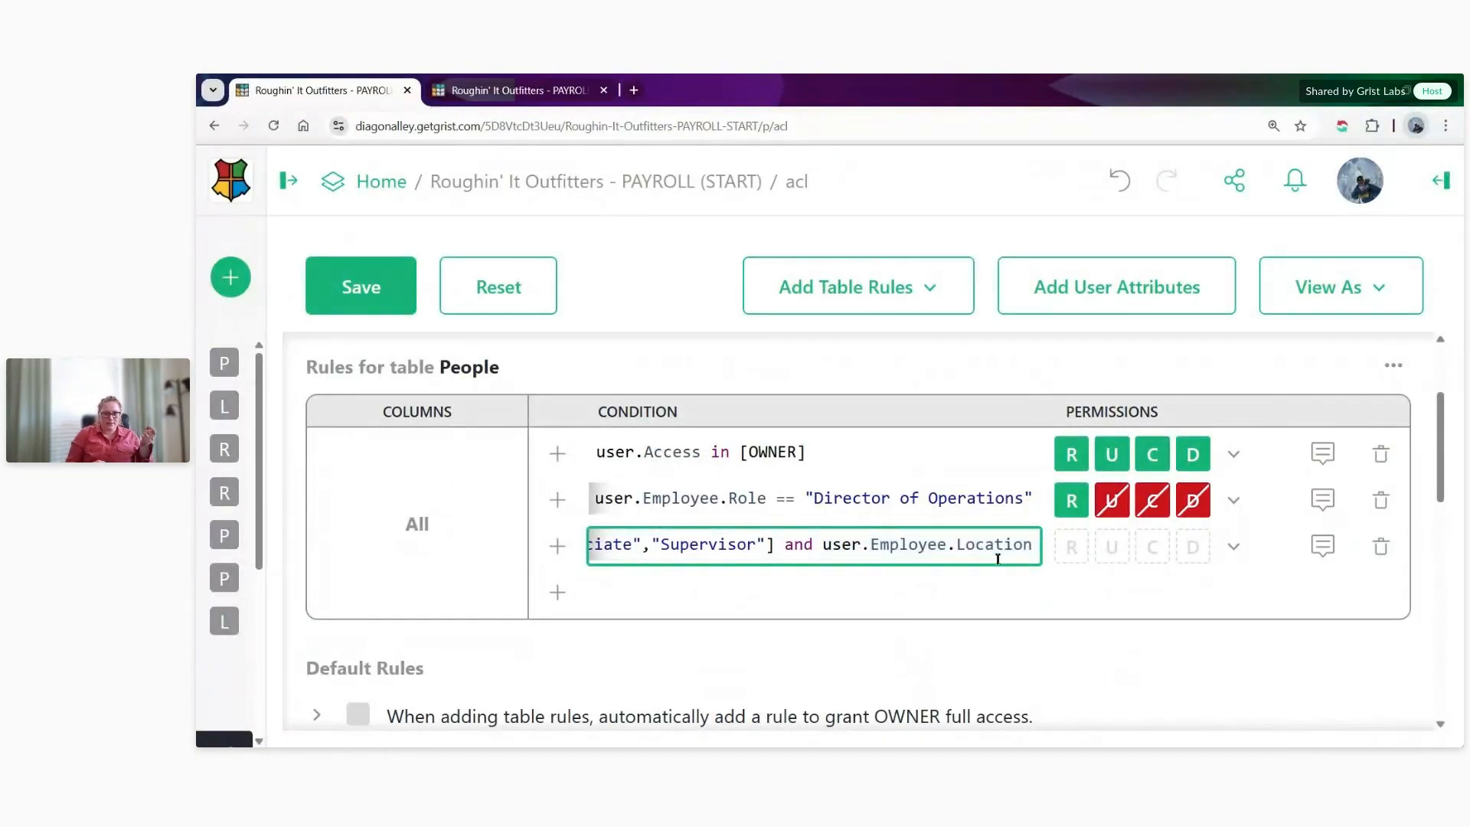
{"action": "type", "text": "rec"}
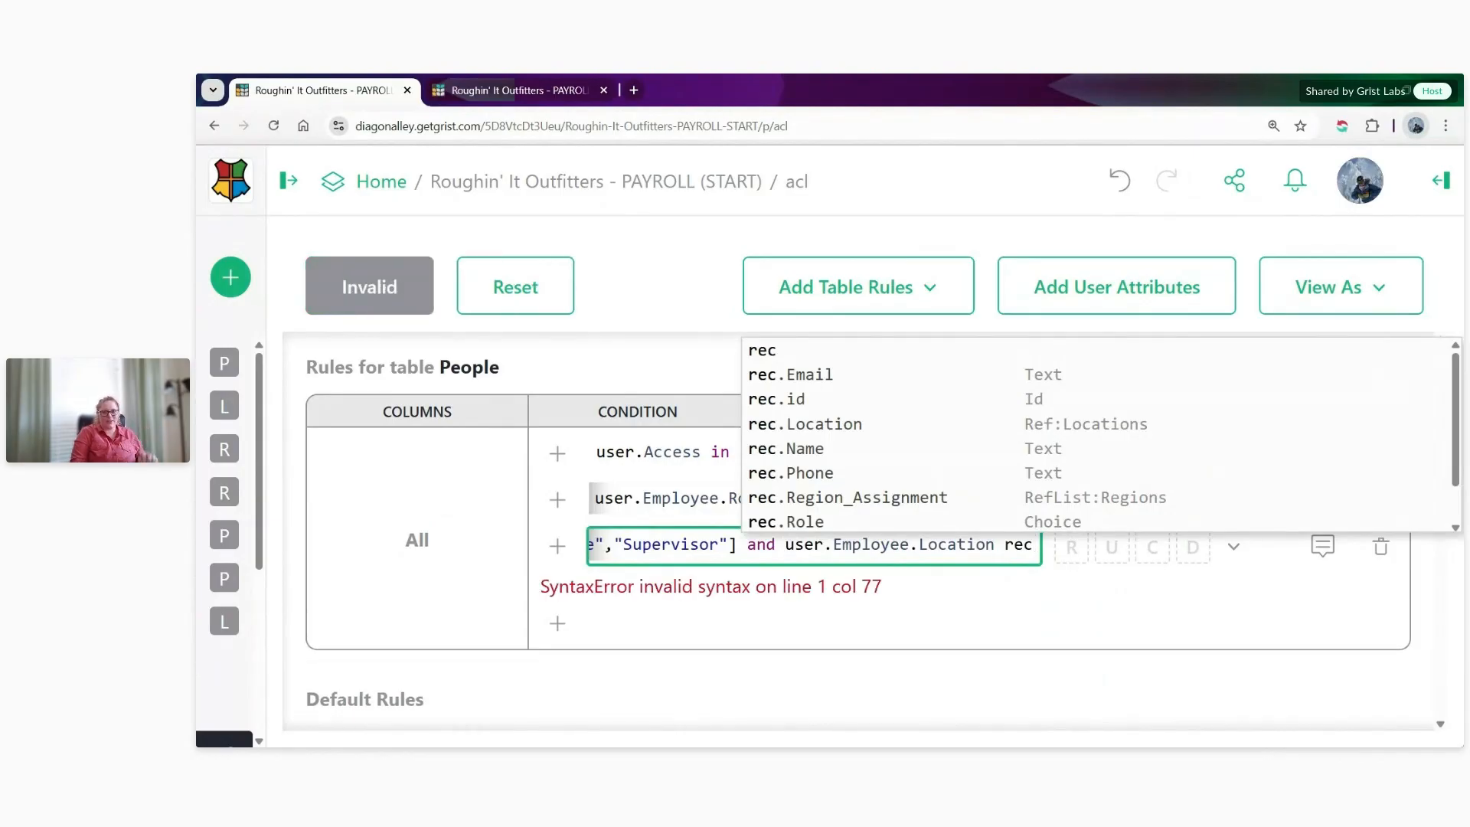
{"action": "type", "text": ".Loca"}
{"action": "key", "text": "Tab"}
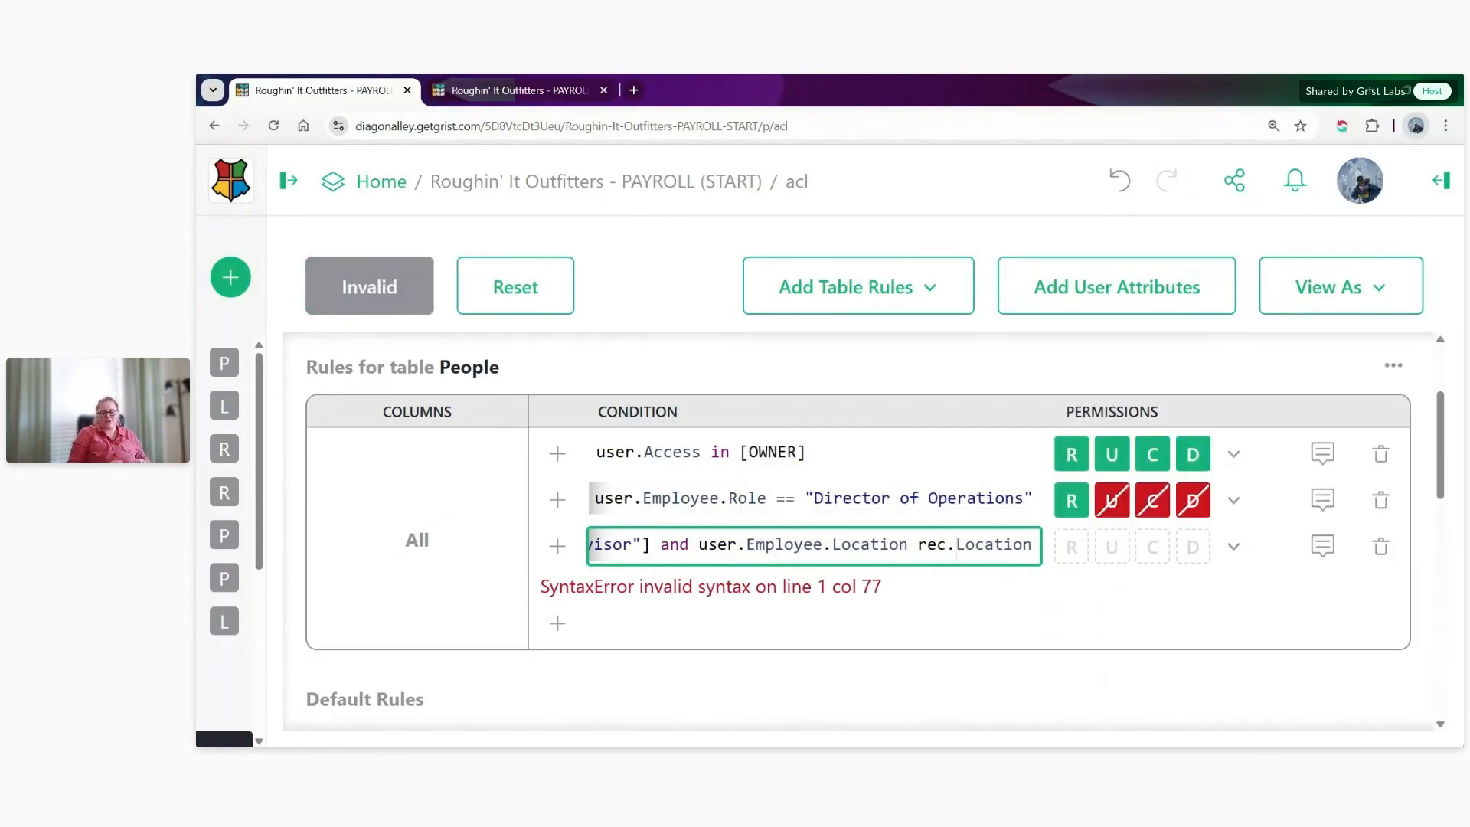
{"action": "left_click", "coordinate": [1228, 557]}
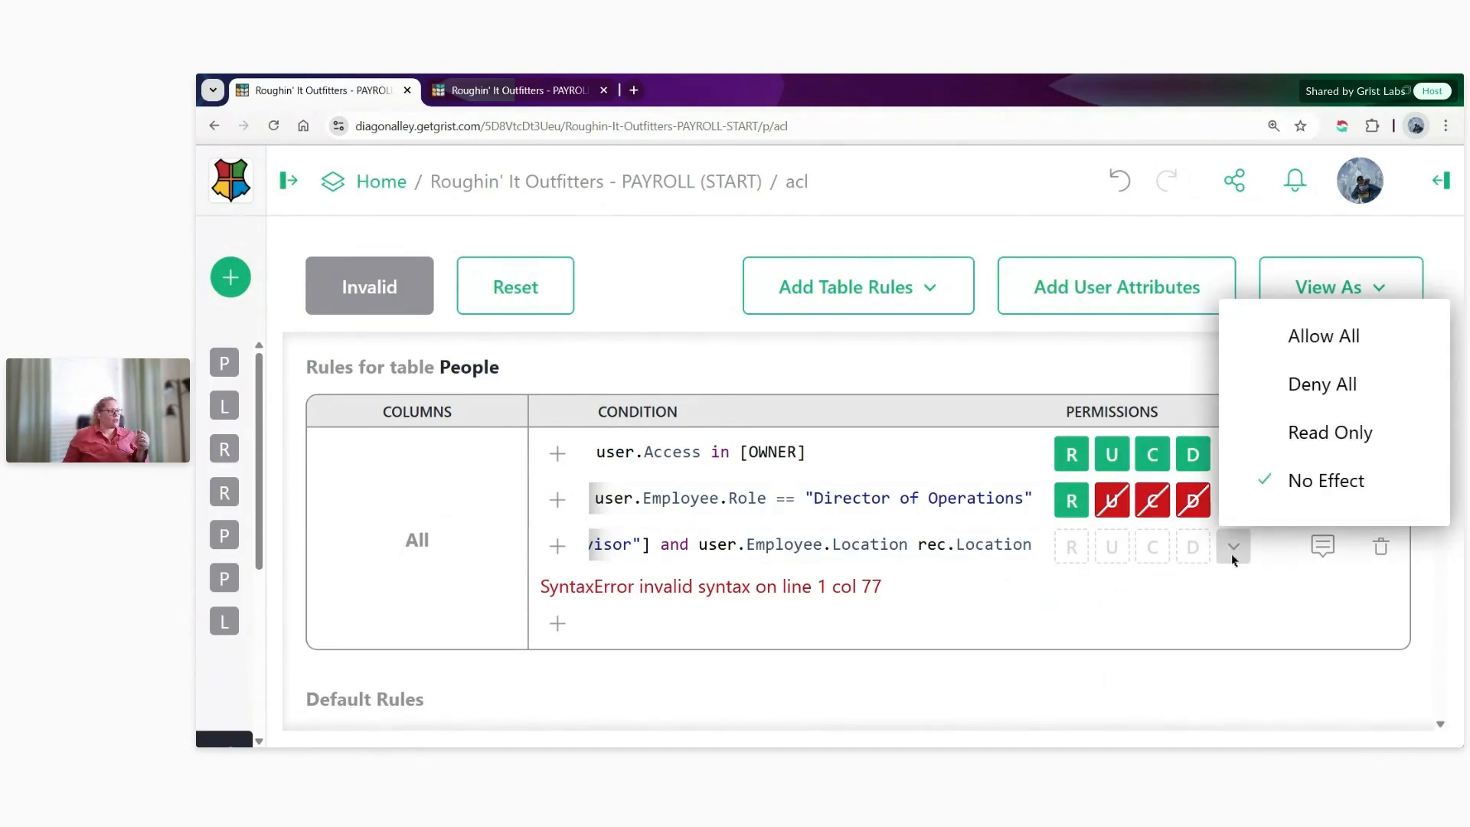
{"action": "left_click", "coordinate": [1343, 432]}
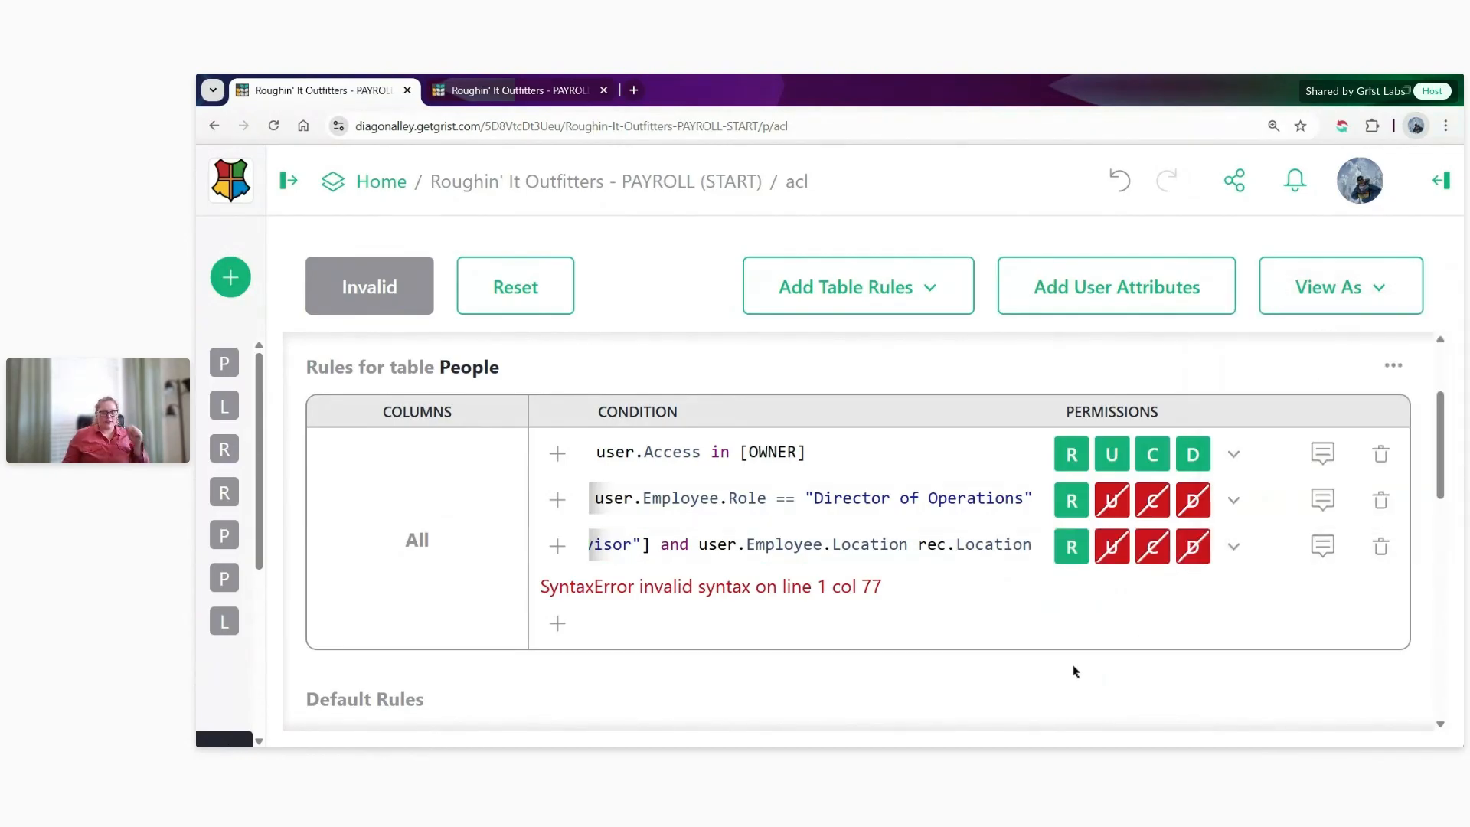
- Replace the third rule's whole condition with the copied version ending in user.Employee.Location == rec.Location, and highlight that comparison
{"action": "left_click_drag", "start_coordinate": [1025, 546], "coordinate": [1029, 546]}
{"action": "key", "text": "End"}
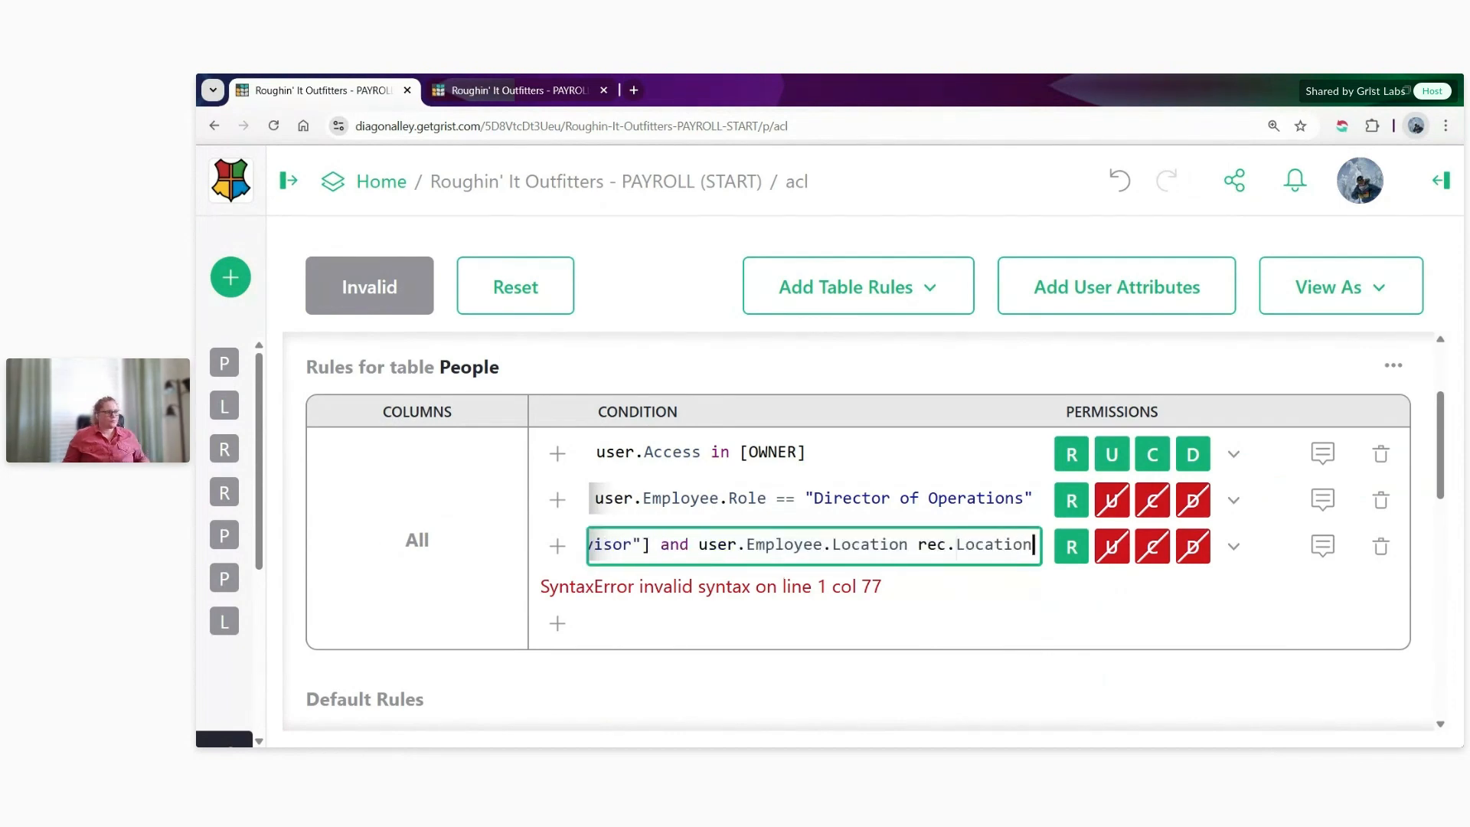
{"action": "key", "text": "alt+Tab"}
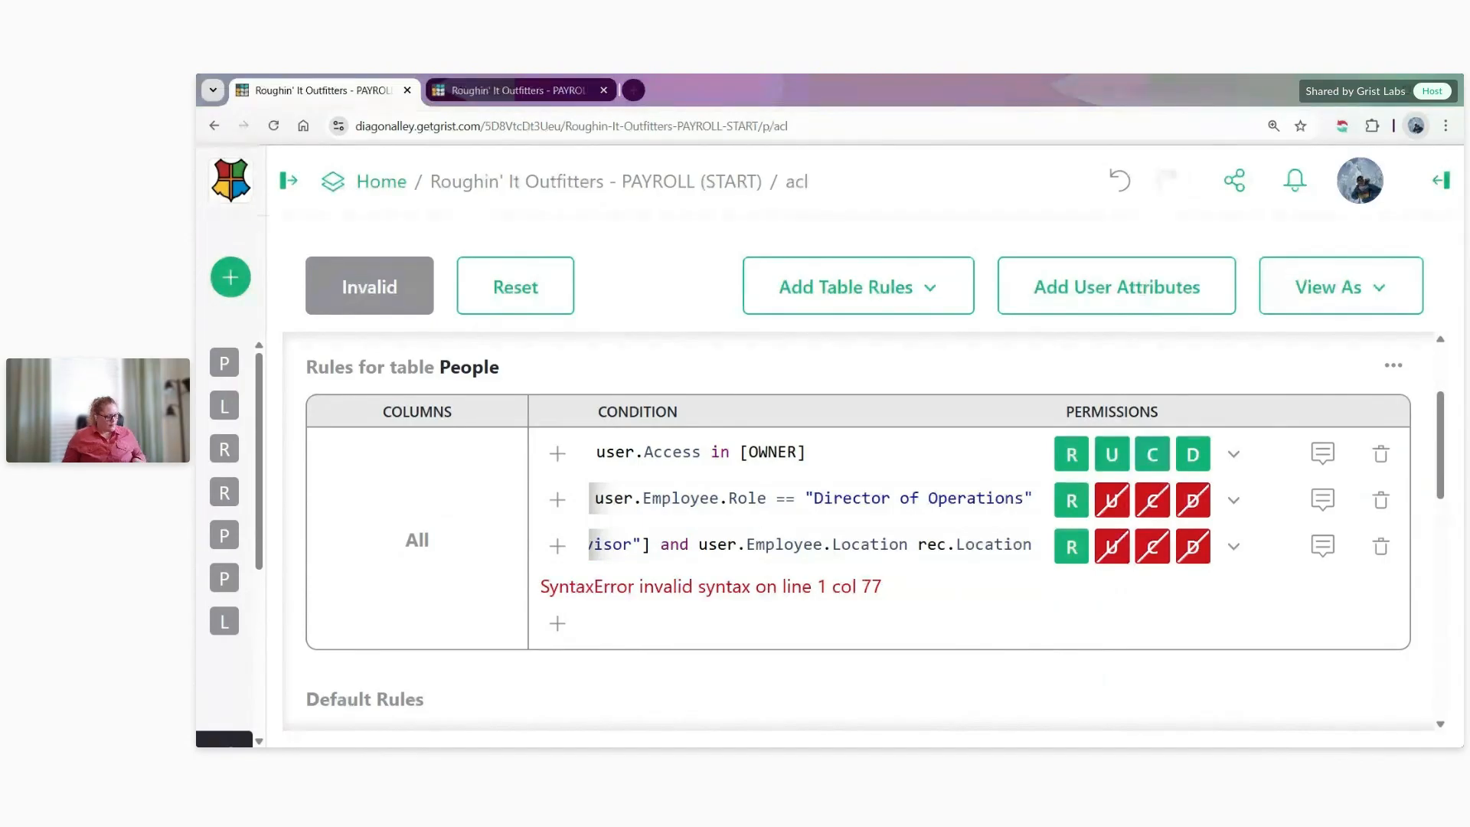
{"action": "left_click", "coordinate": [720, 546]}
{"action": "key", "text": "ctrl+a"}
{"action": "key", "text": "ctrl+v"}
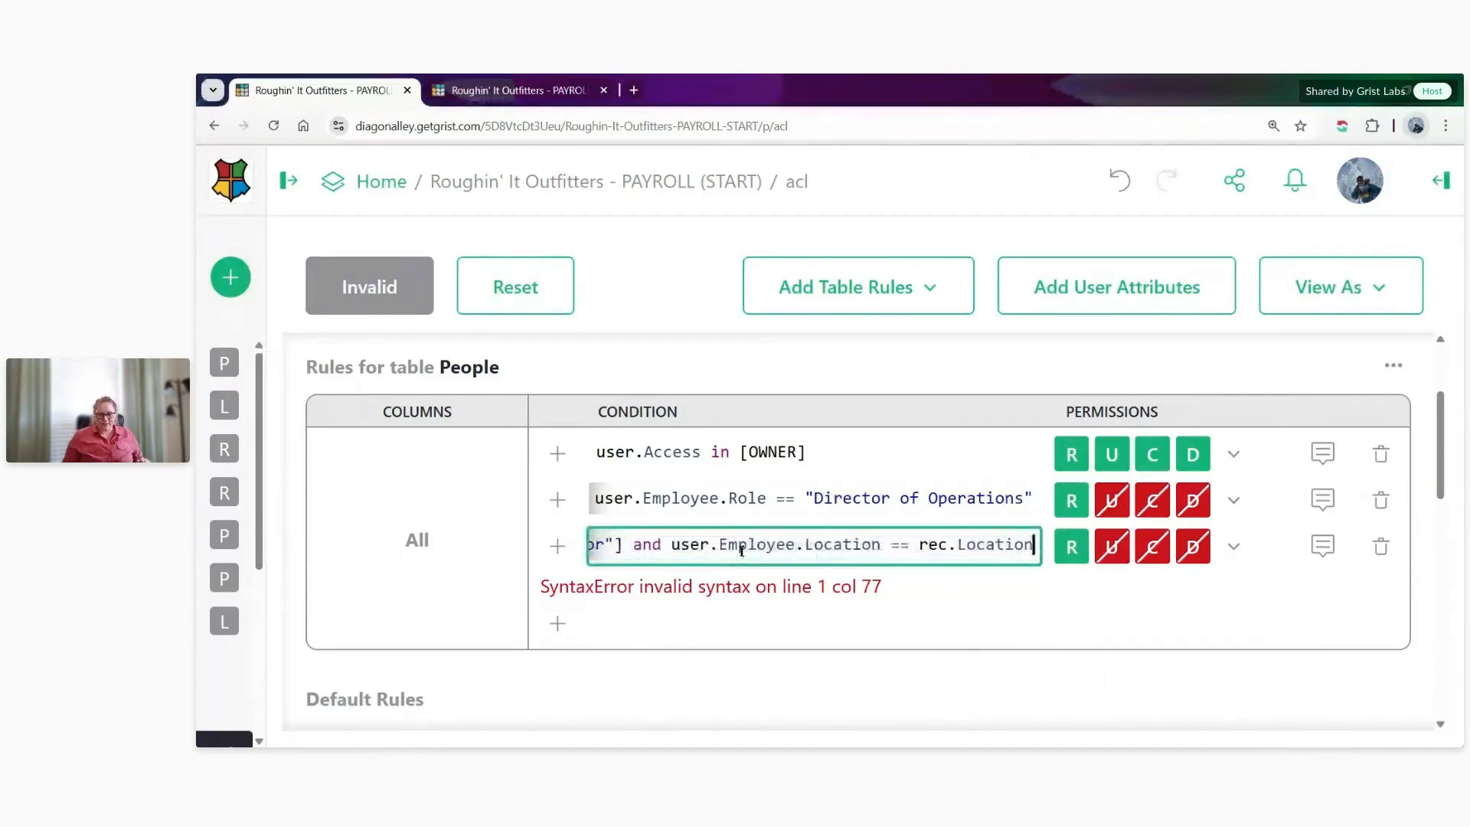
{"action": "left_click", "coordinate": [998, 596]}
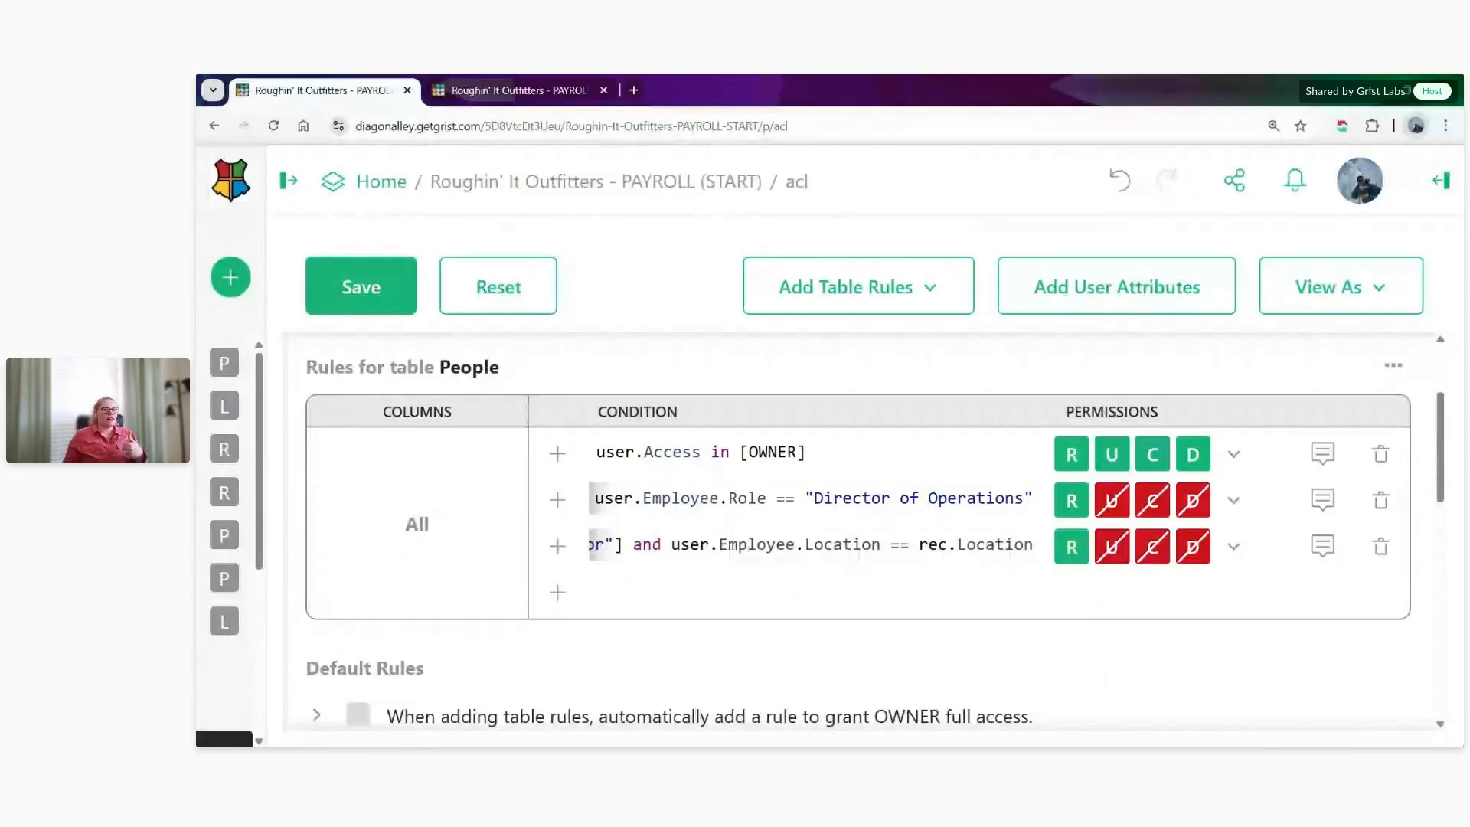
{"action": "left_click", "coordinate": [717, 561]}
{"action": "left_click_drag", "start_coordinate": [671, 544], "coordinate": [1037, 545]}
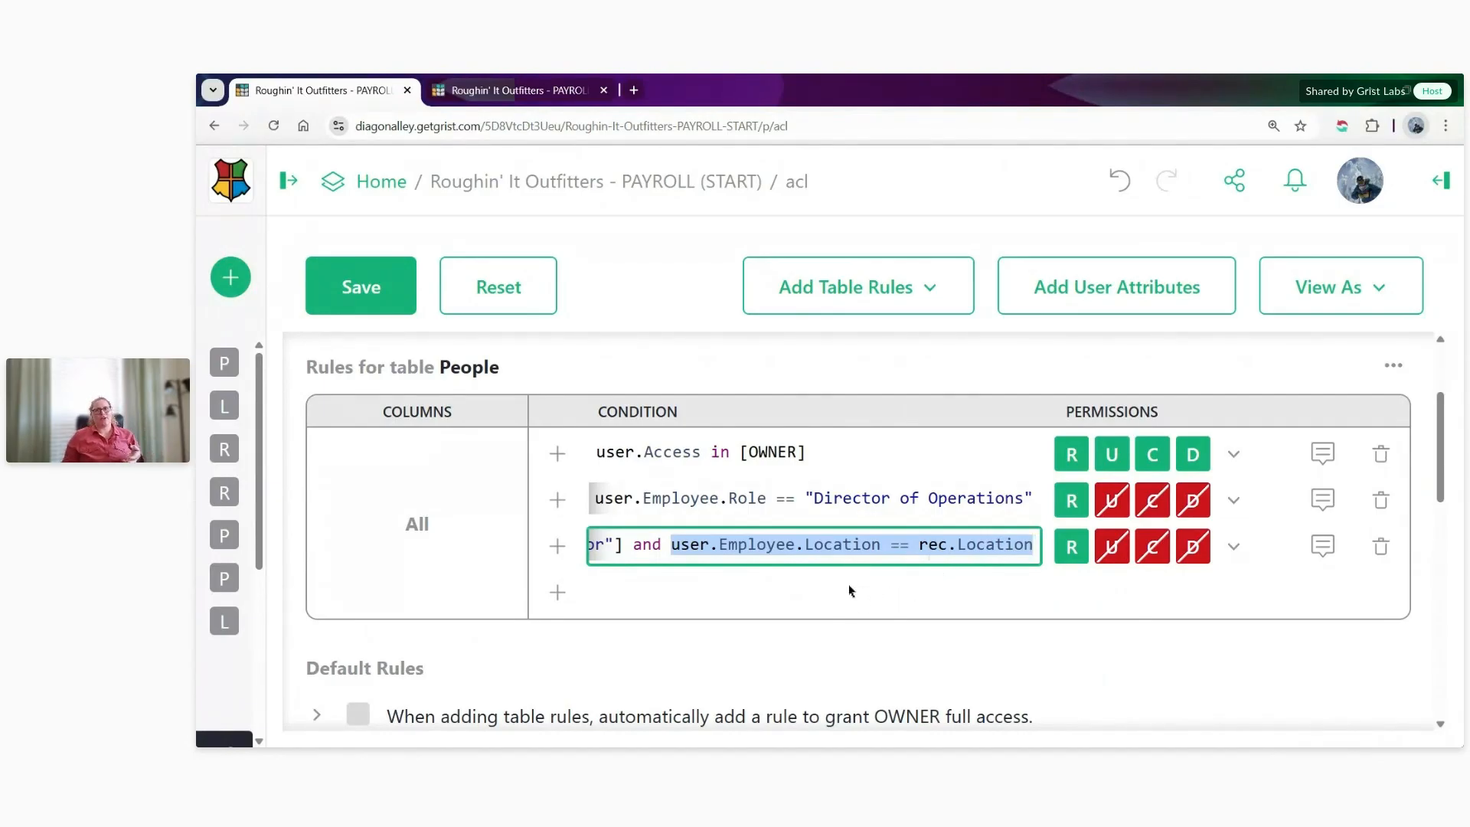
{"action": "left_click", "coordinate": [712, 545]}
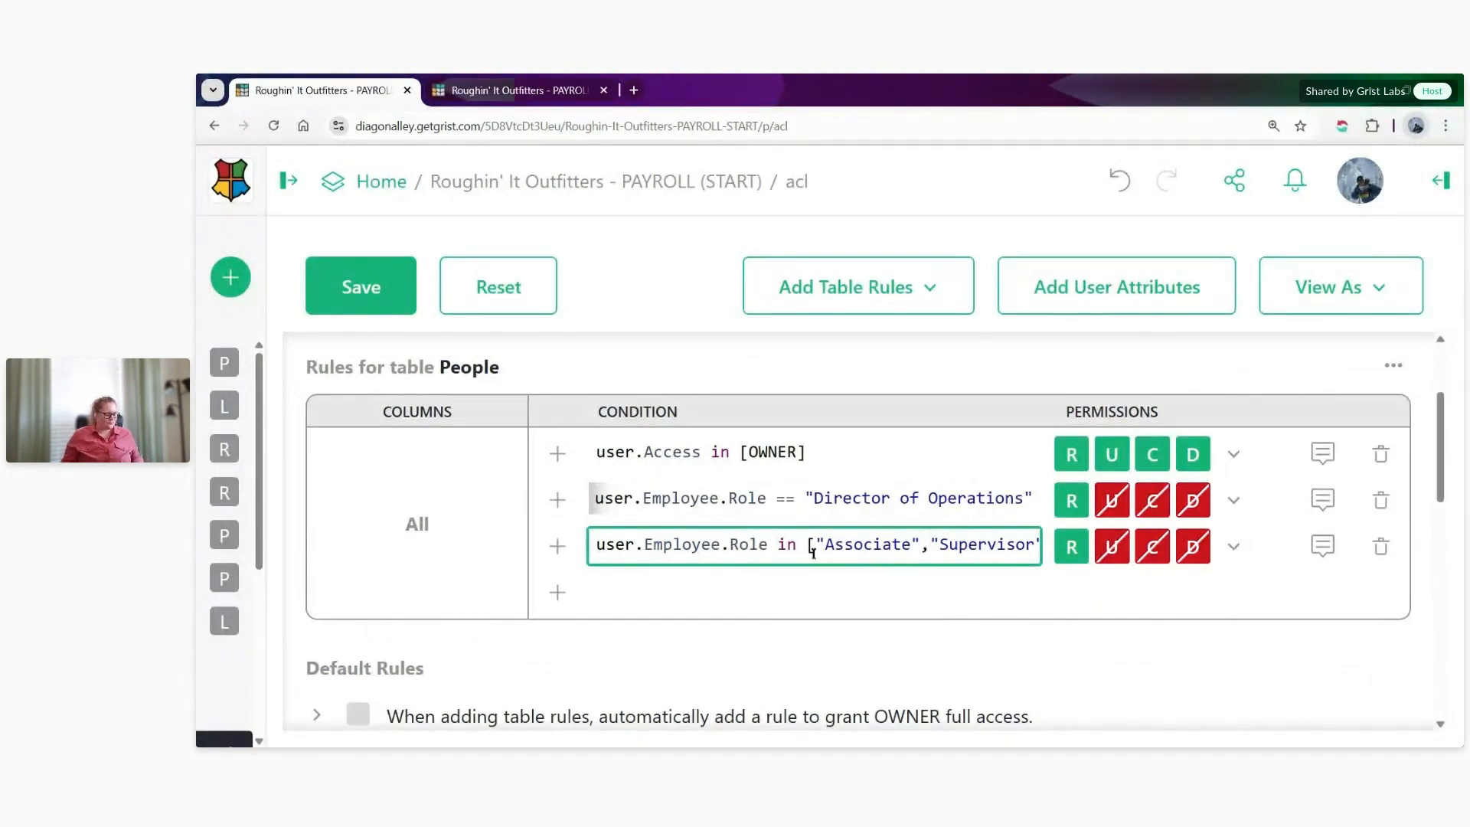
{"action": "left_click", "coordinate": [616, 591]}
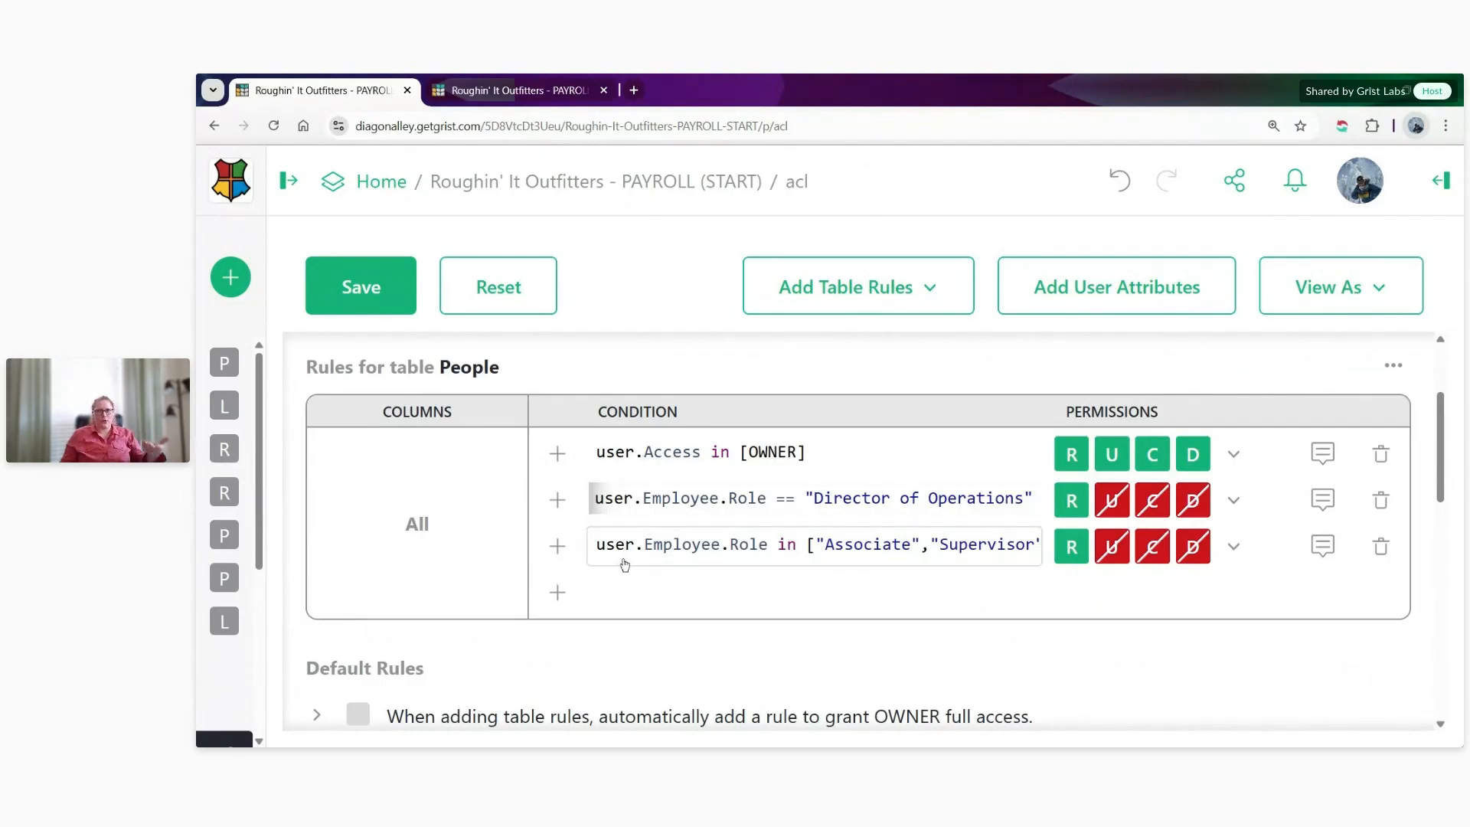
{"action": "left_click", "coordinate": [646, 545]}
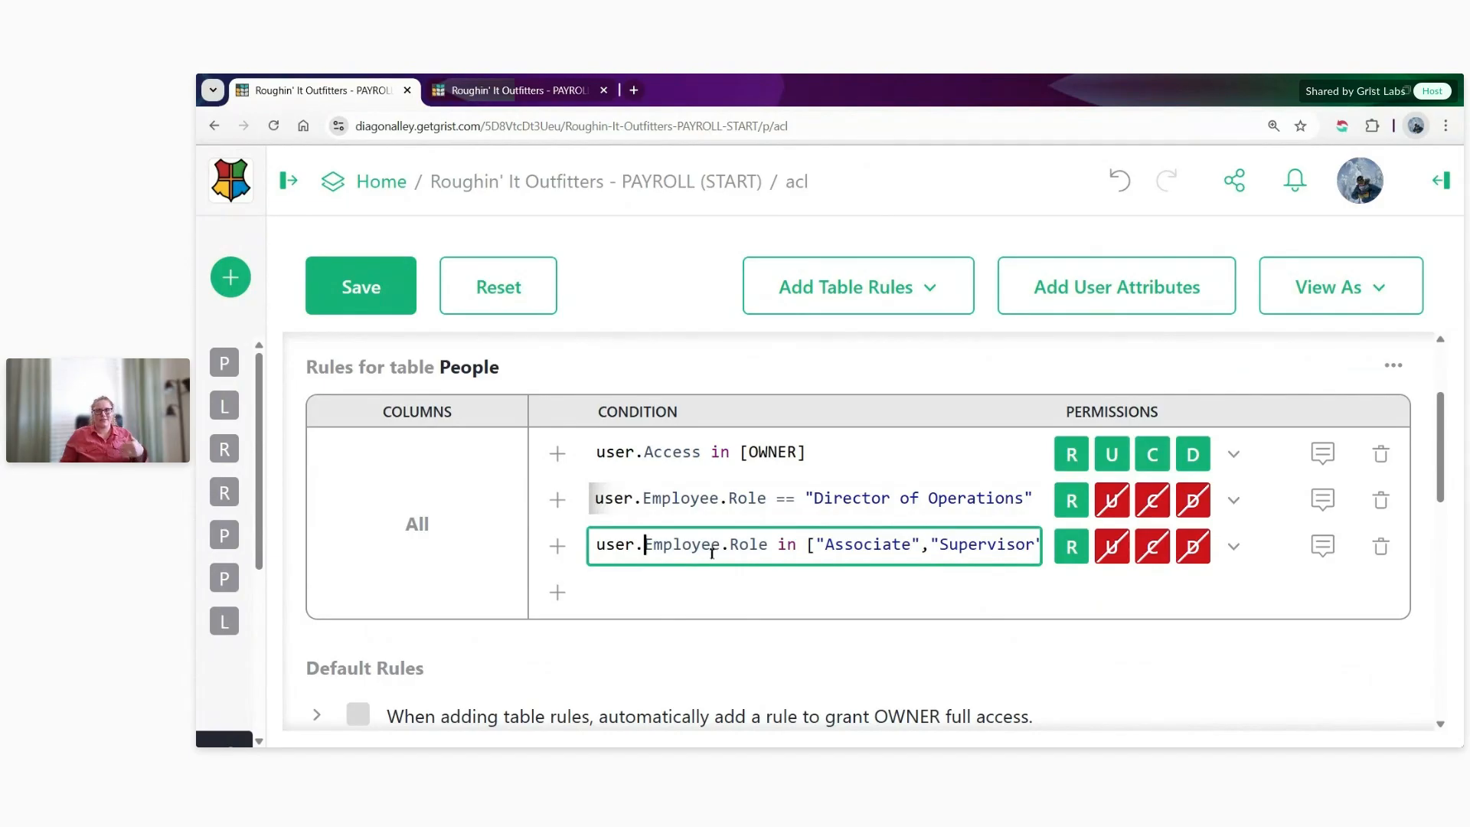
- Add a fourth People rule with the condition user.Employee.Role in ["Manager","Assistant Manager"]
{"action": "left_click", "coordinate": [558, 592]}
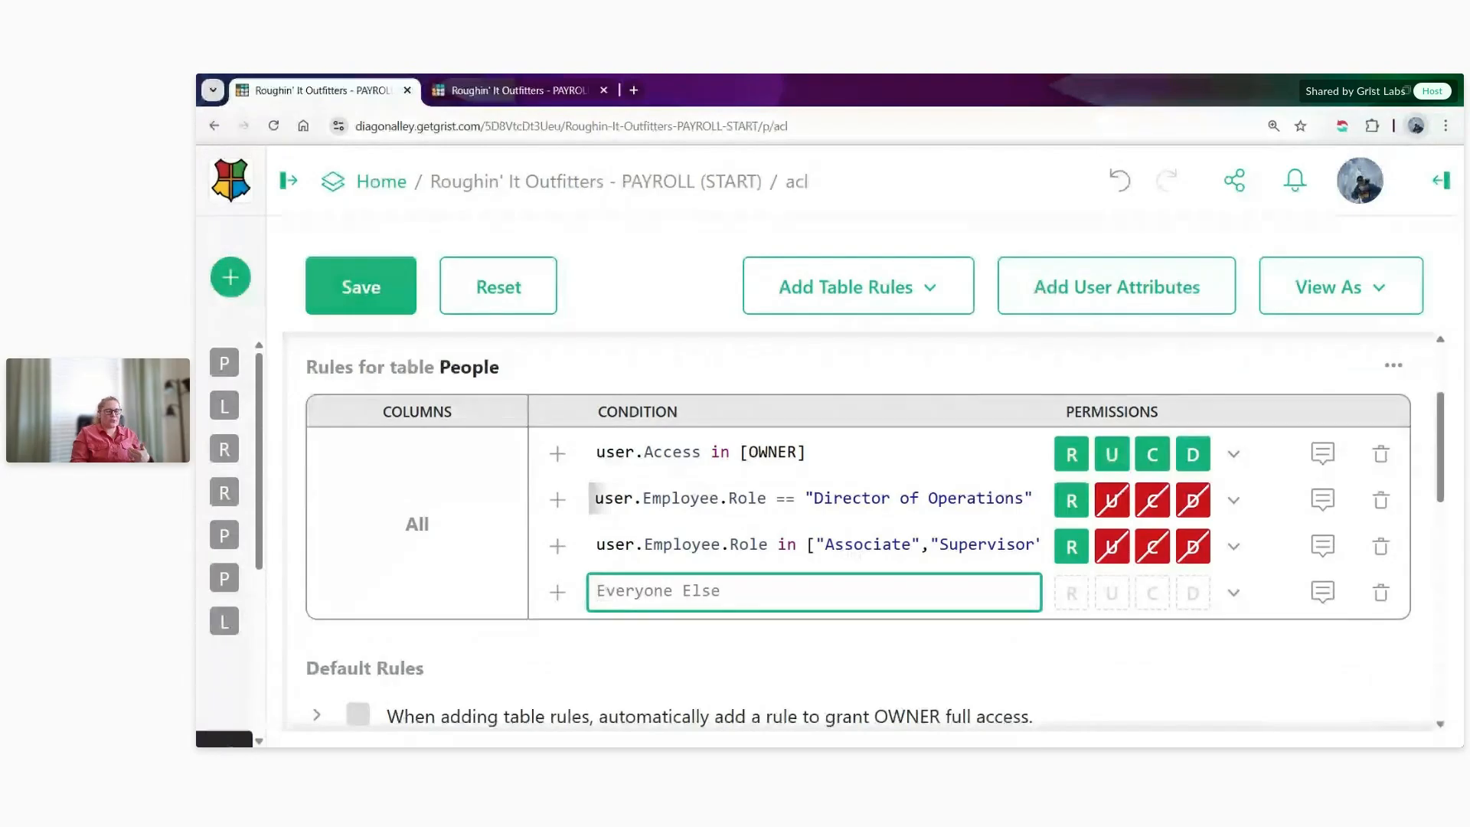
{"action": "type", "text": "use"}
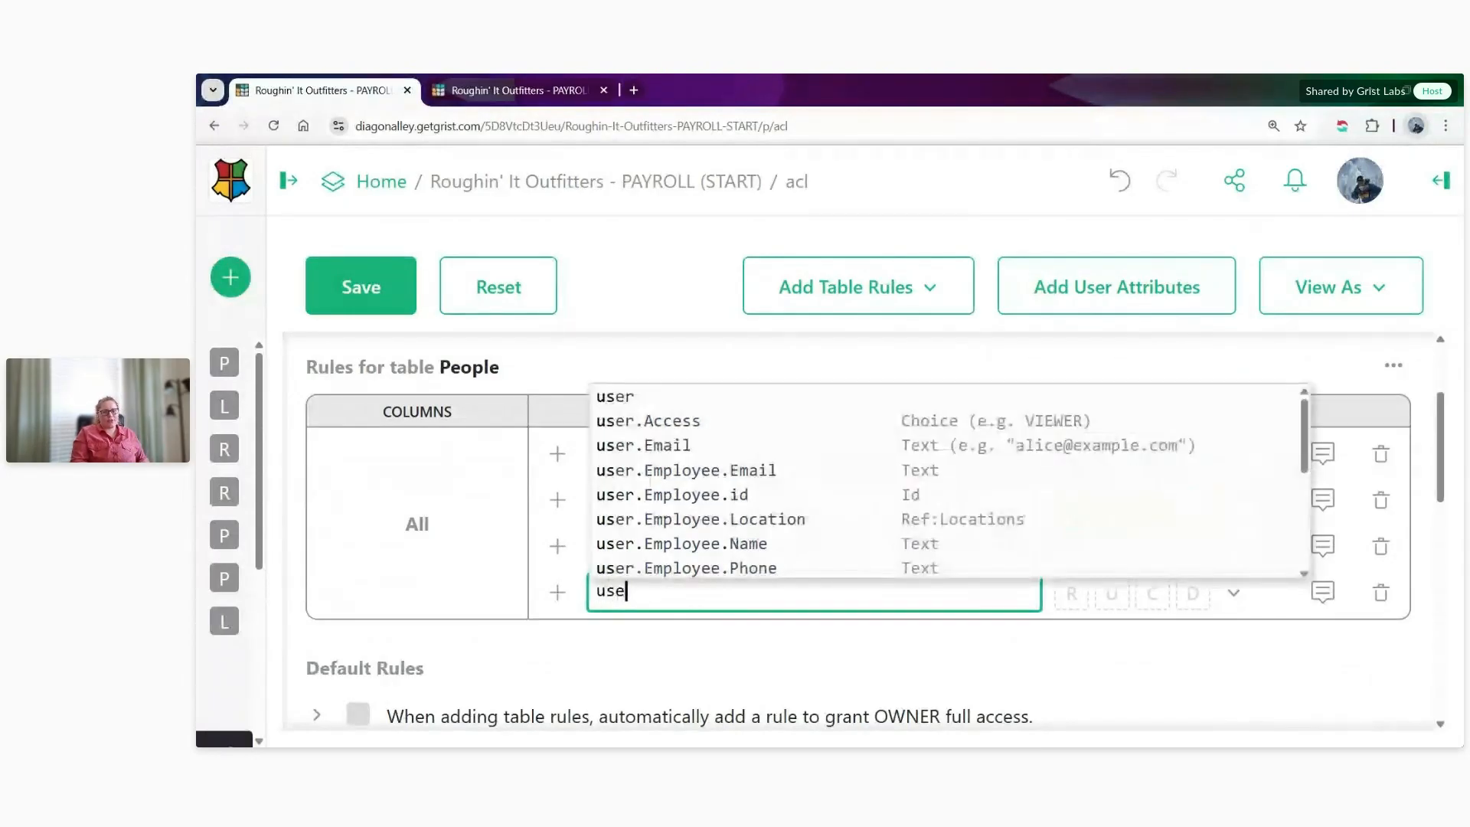
{"action": "type", "text": "r.Employe"}
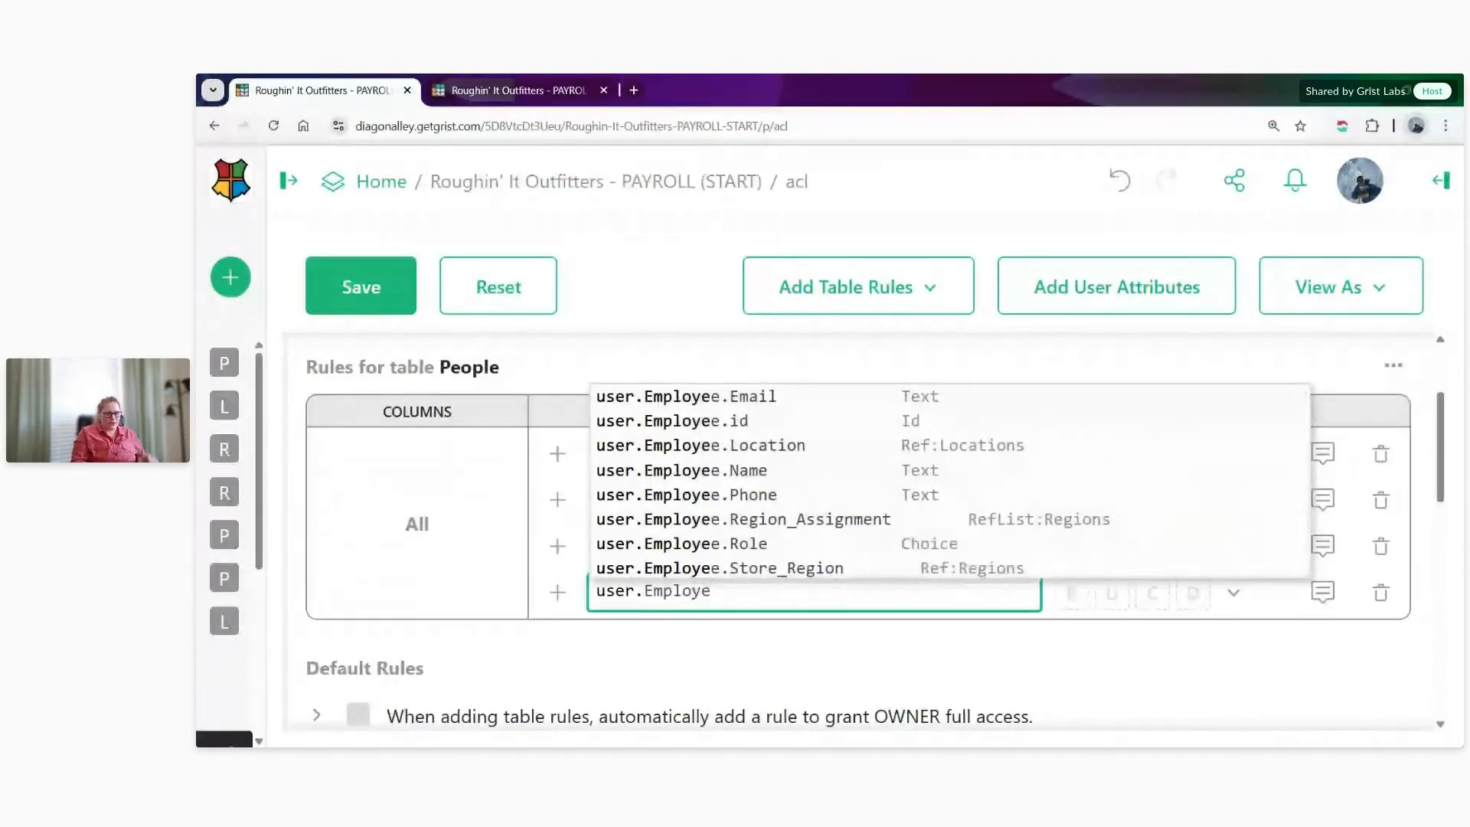
{"action": "type", "text": "e"}
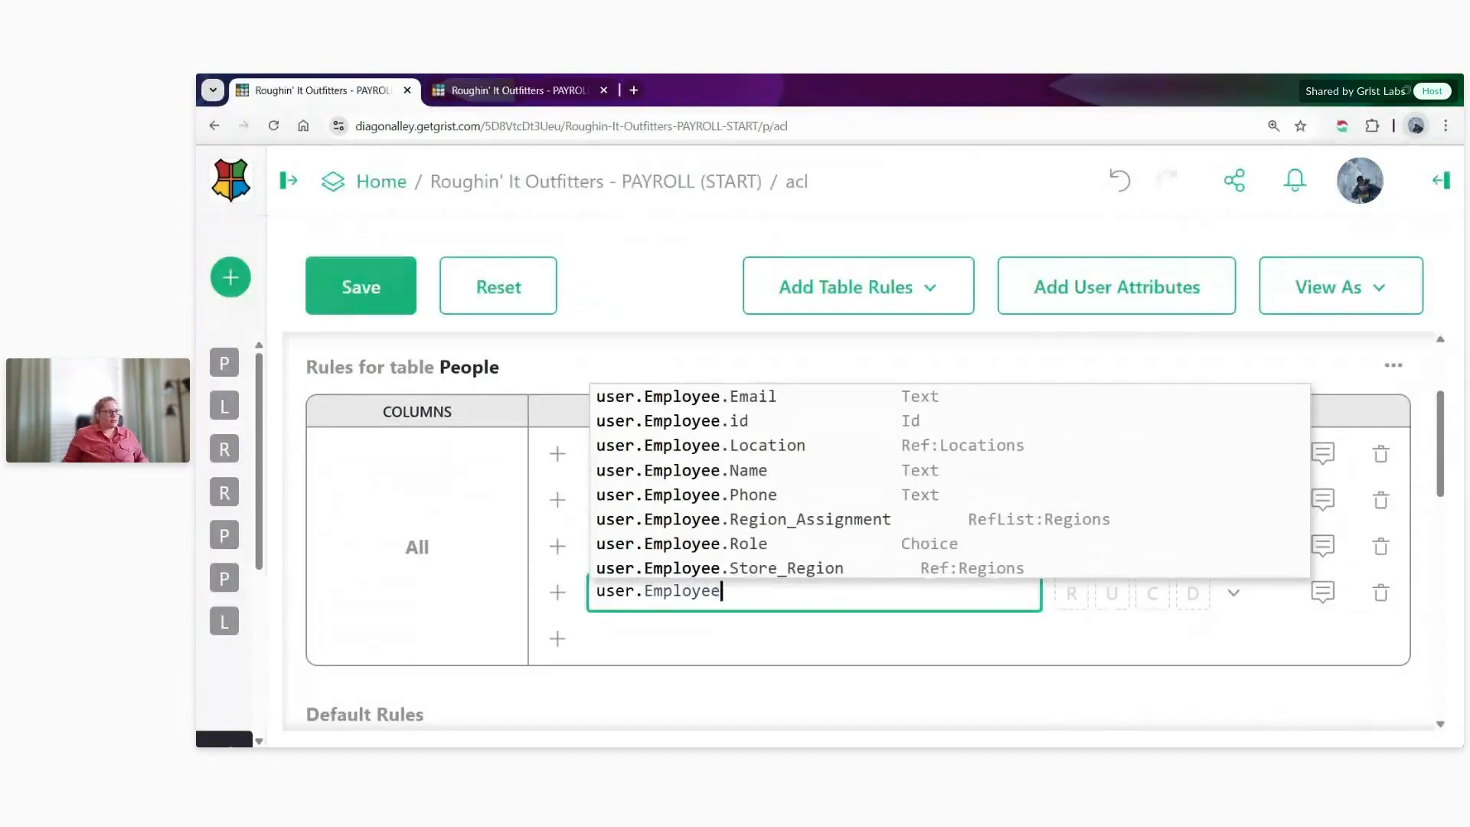
{"action": "left_click", "coordinate": [754, 544]}
{"action": "type", "text": "in"}
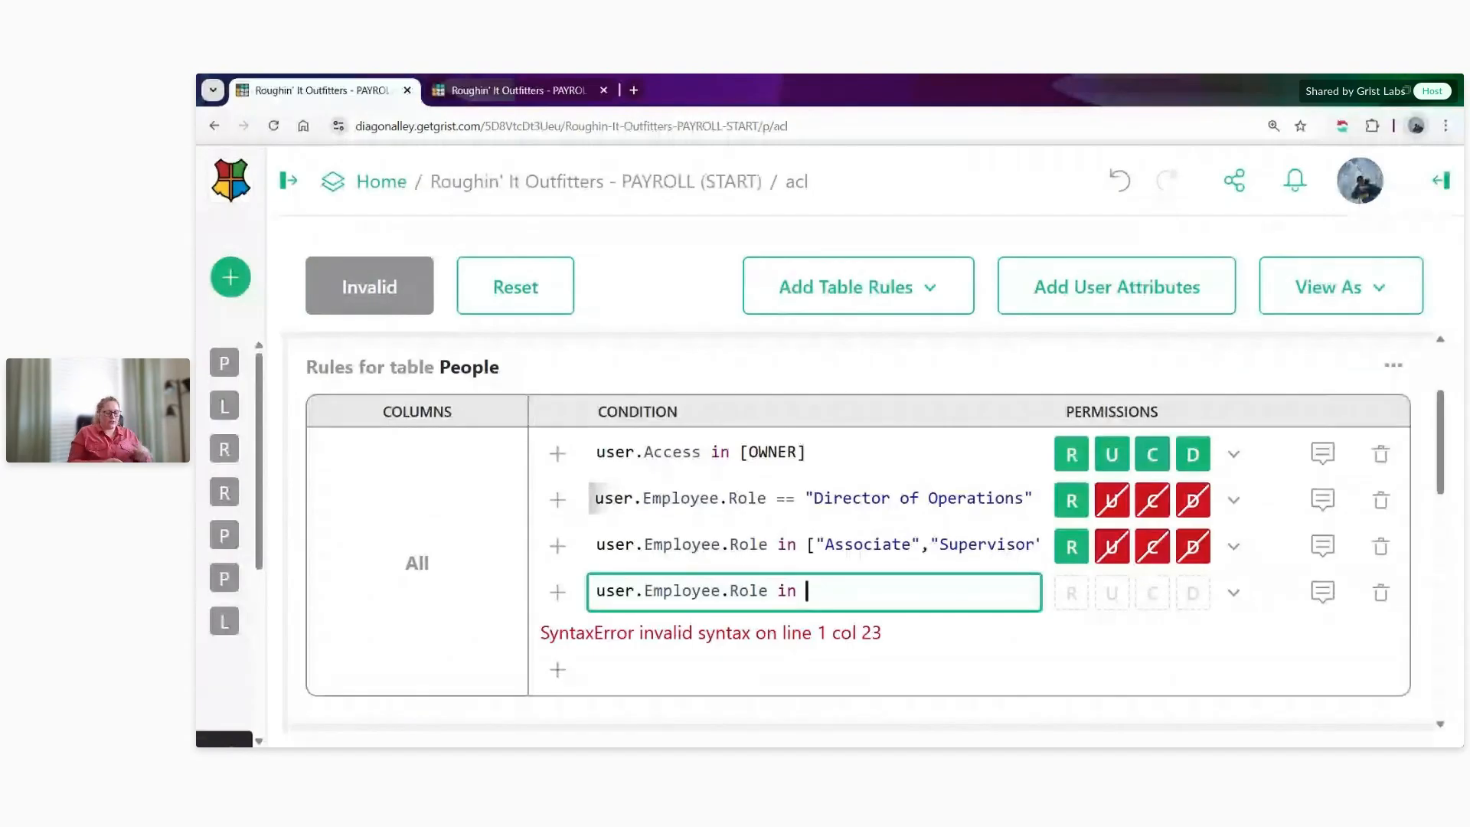
{"action": "type", "text": "["}
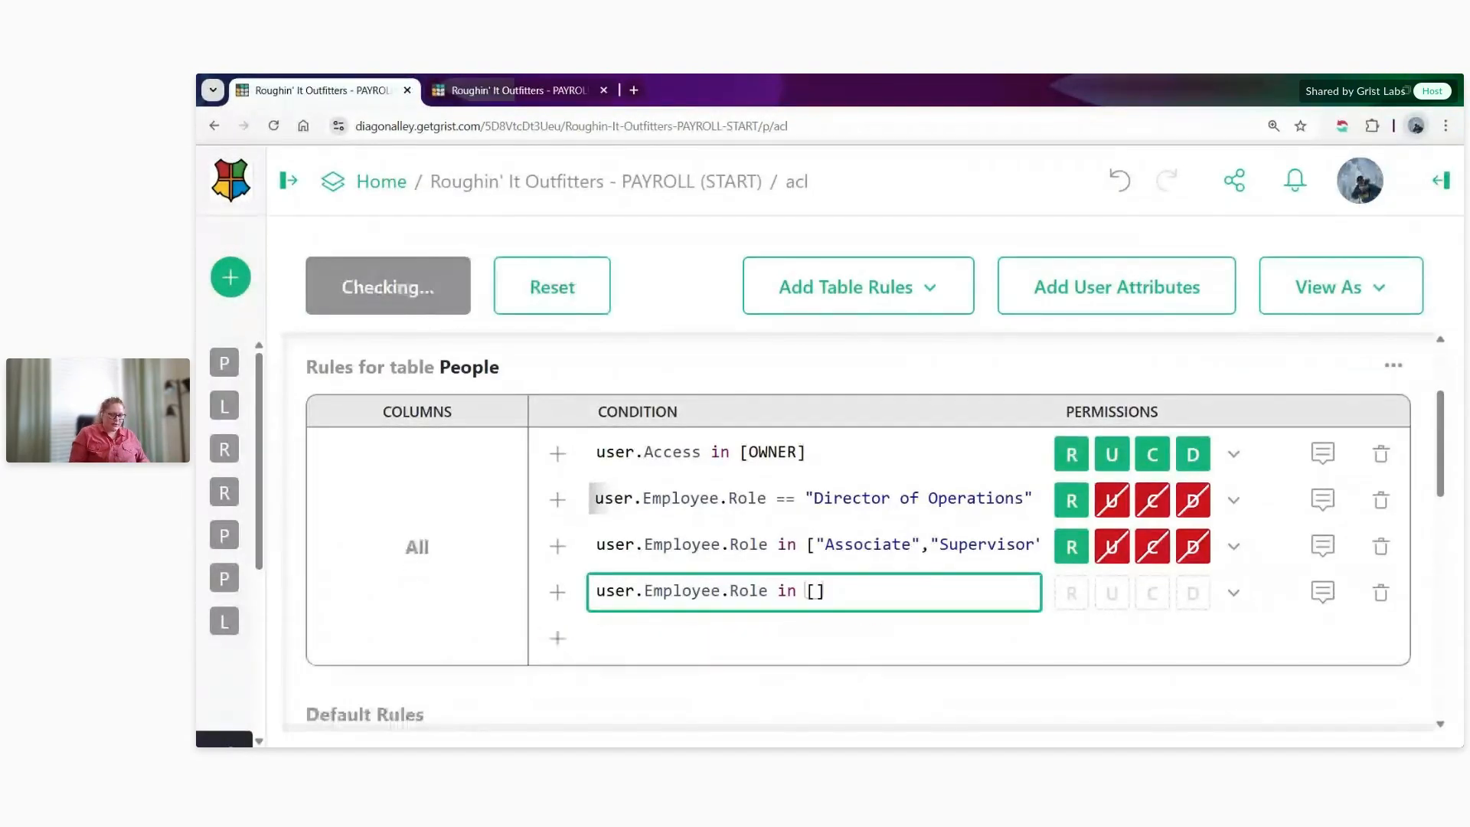
{"action": "type", "text": "\"Manager\",\"Assistant Manager\"]"}
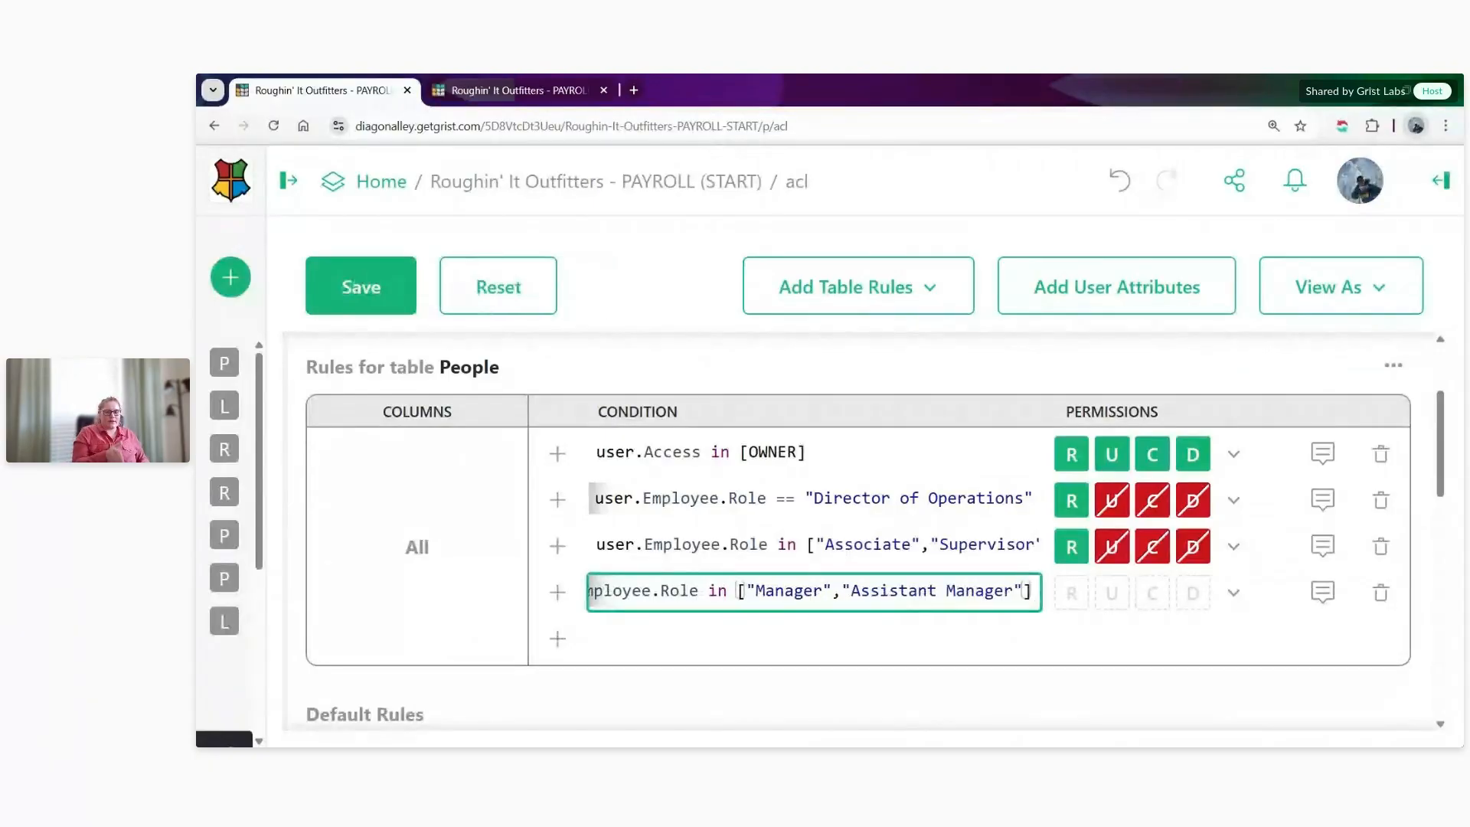
{"action": "type", "text": " and "}
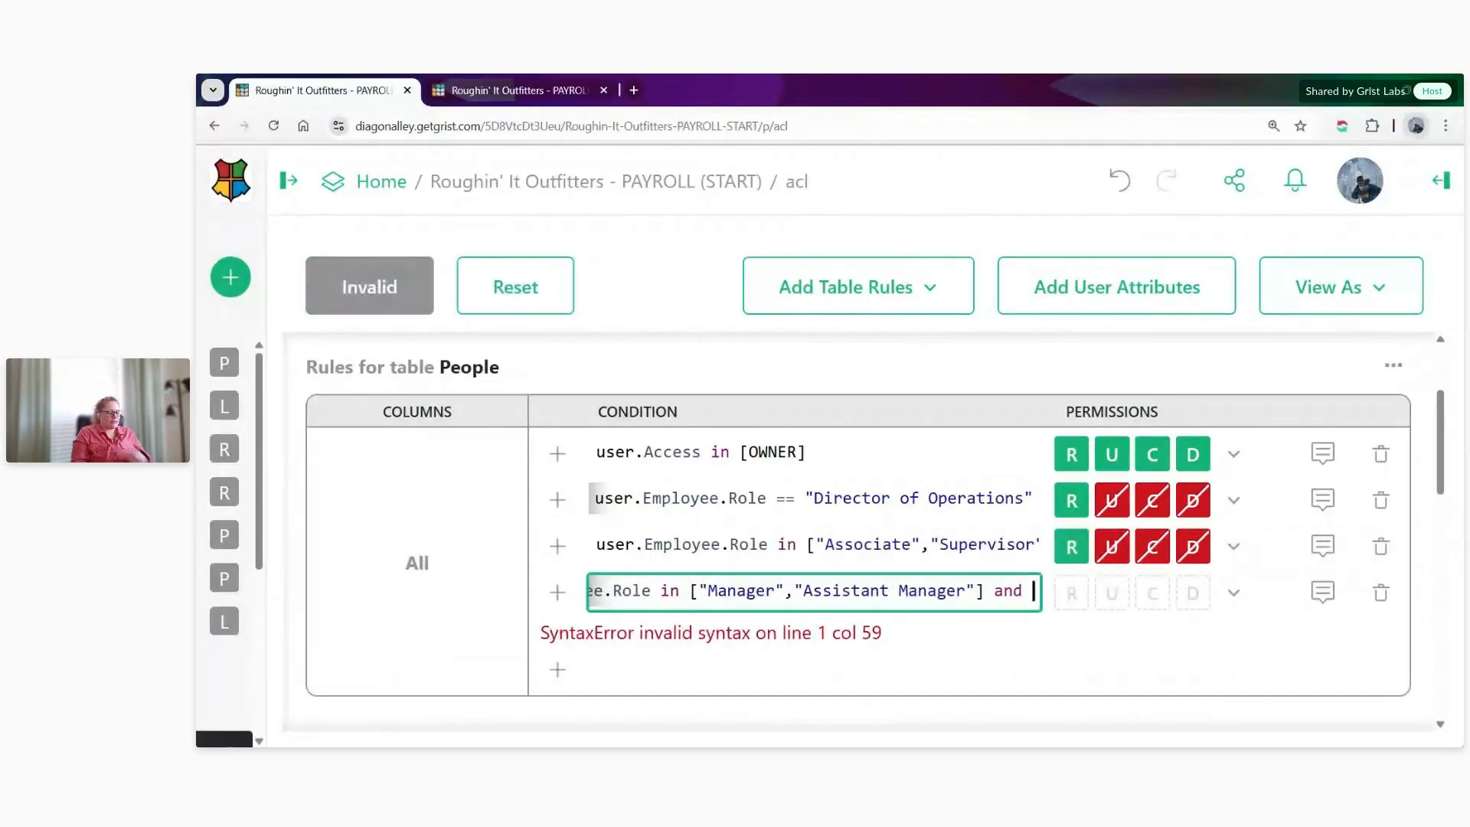
{"action": "type", "text": "user.Empl"}
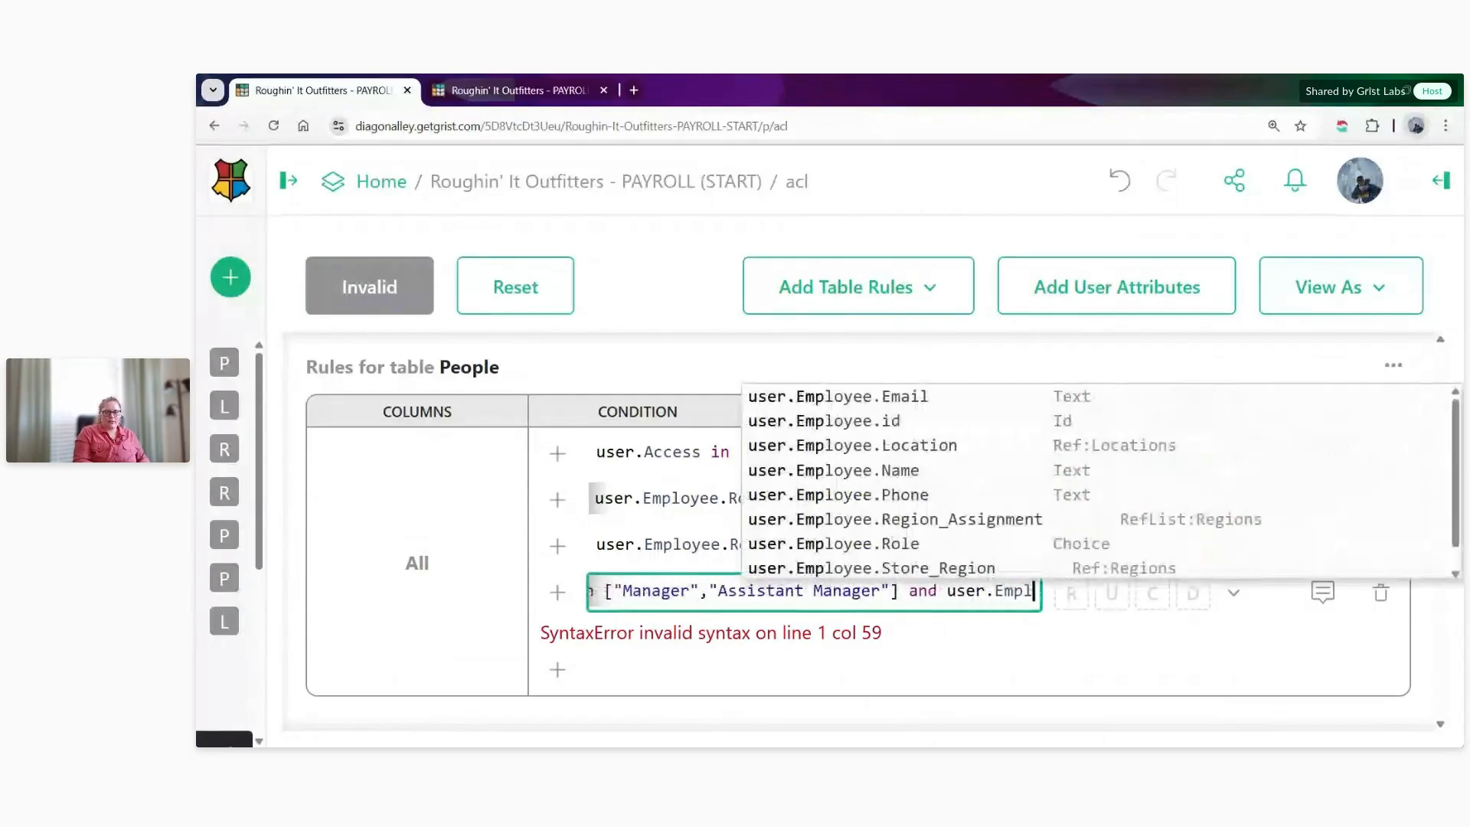
{"action": "type", "text": "oye"}
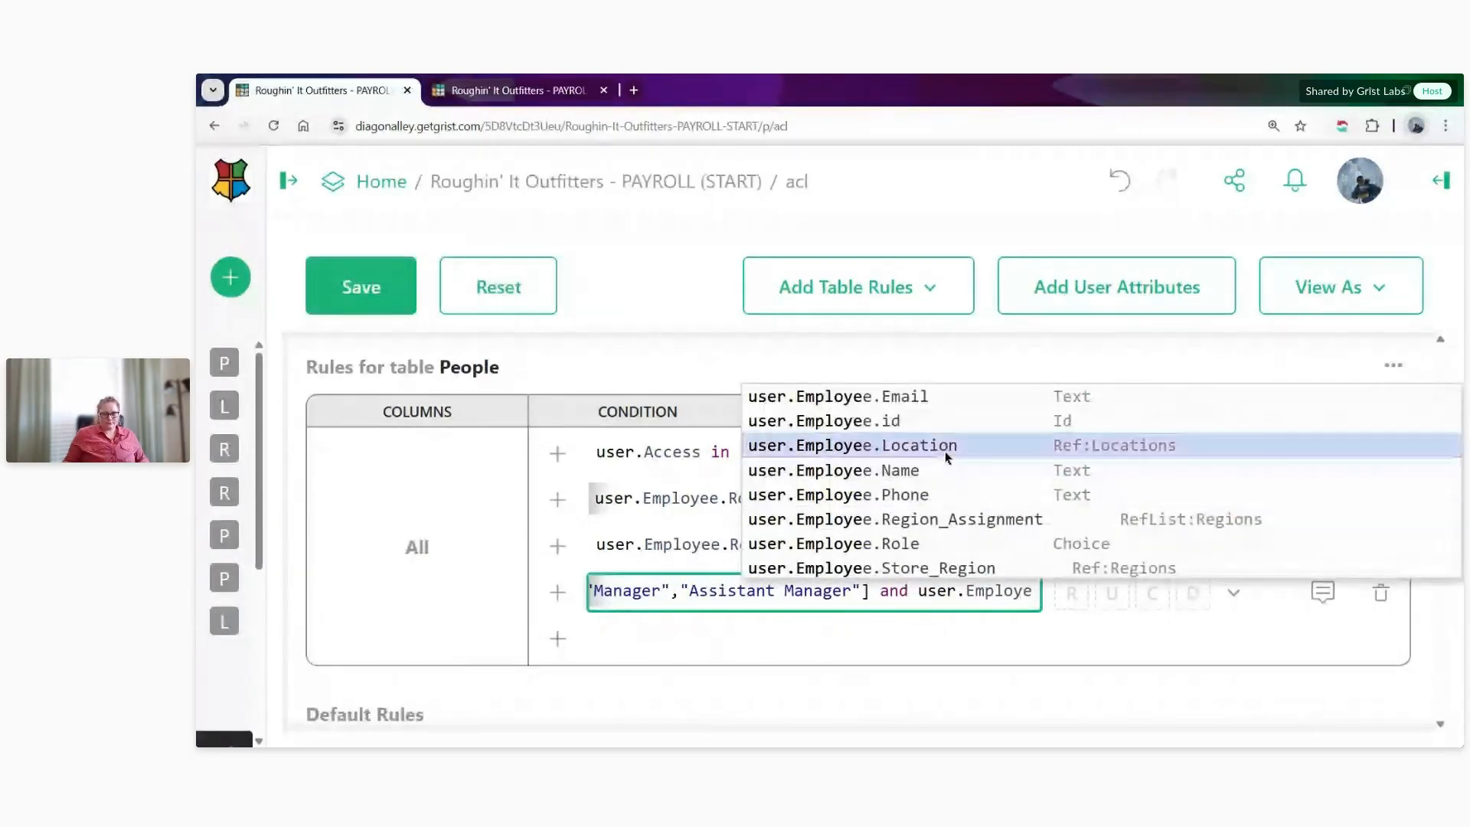
- Extend the Manager and Assistant Manager condition with and user.Employee.Location ==
{"action": "left_click", "coordinate": [945, 452]}
{"action": "type", "text": "=="}
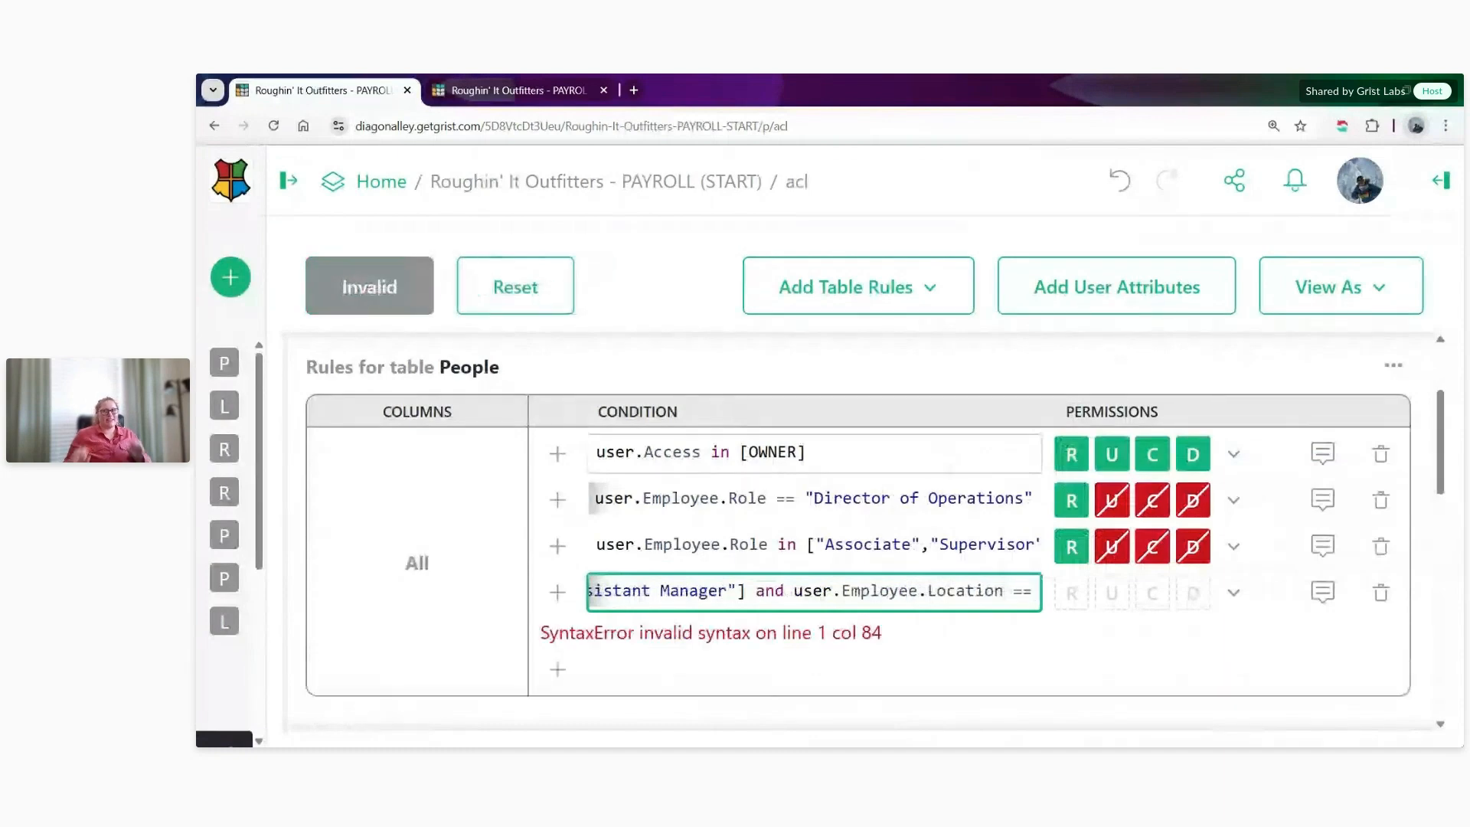
- In the People data tab, examine the Location values of the 1001 - Pineville staff, including the manager's row
{"action": "left_click", "coordinate": [526, 91]}
{"action": "left_click", "coordinate": [1265, 527], "text": "shift"}
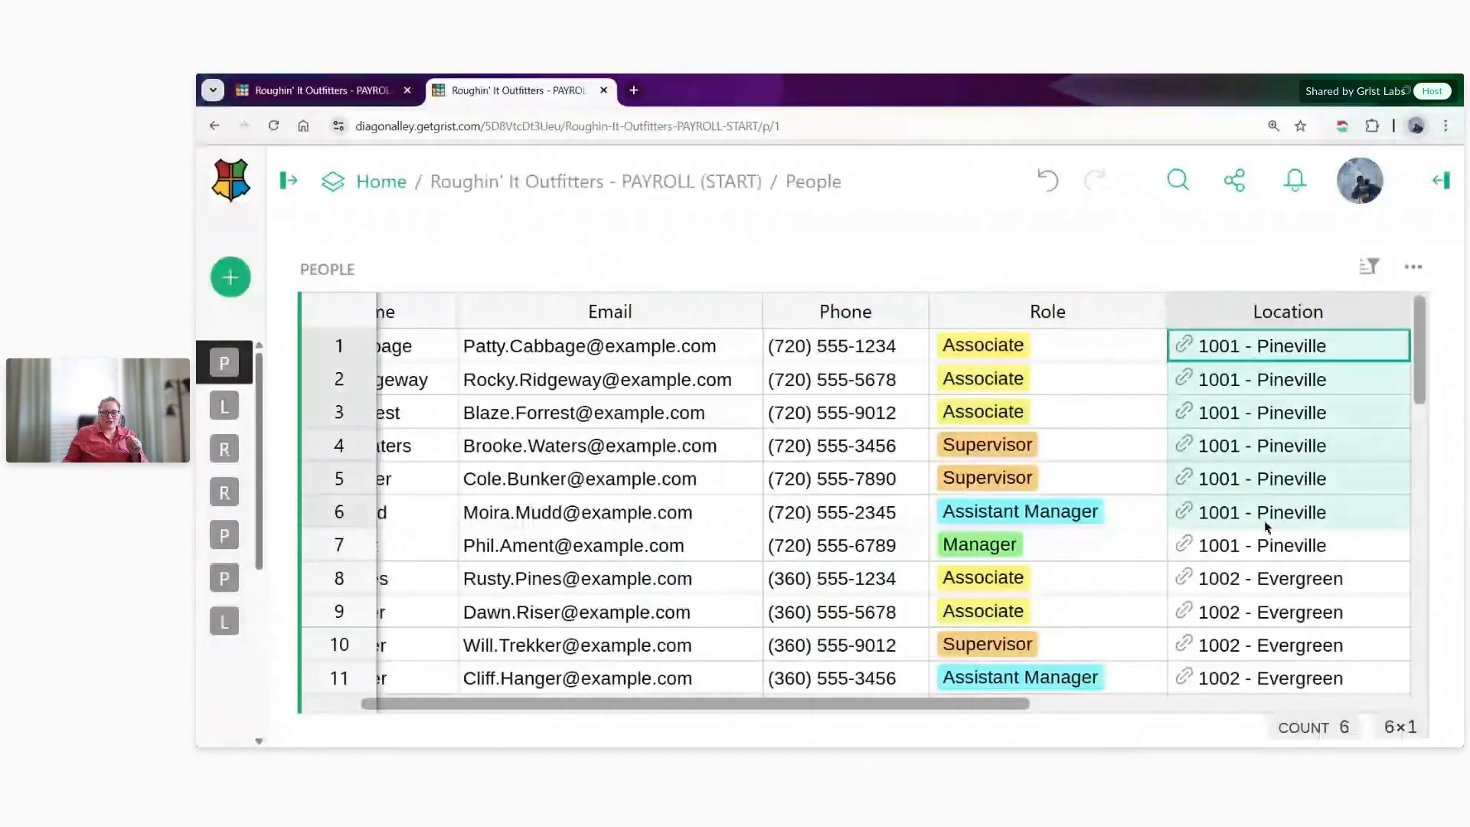
{"action": "left_click", "coordinate": [1263, 548], "text": "shift"}
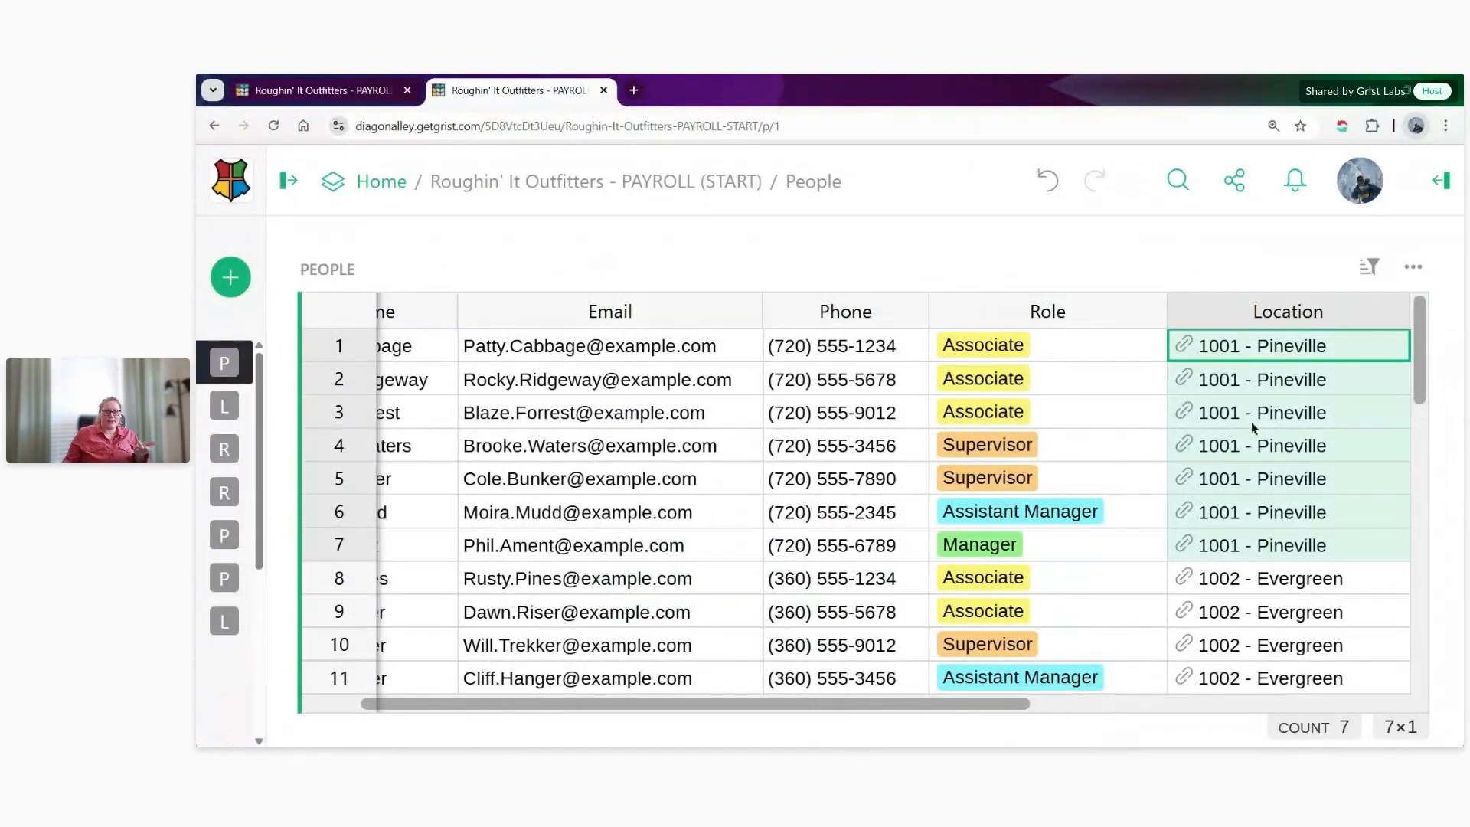
- Back in the access rules tab, complete the Manager and Assistant Manager condition with rec.Location
{"action": "left_click", "coordinate": [343, 92]}
{"action": "type", "text": "rec"}
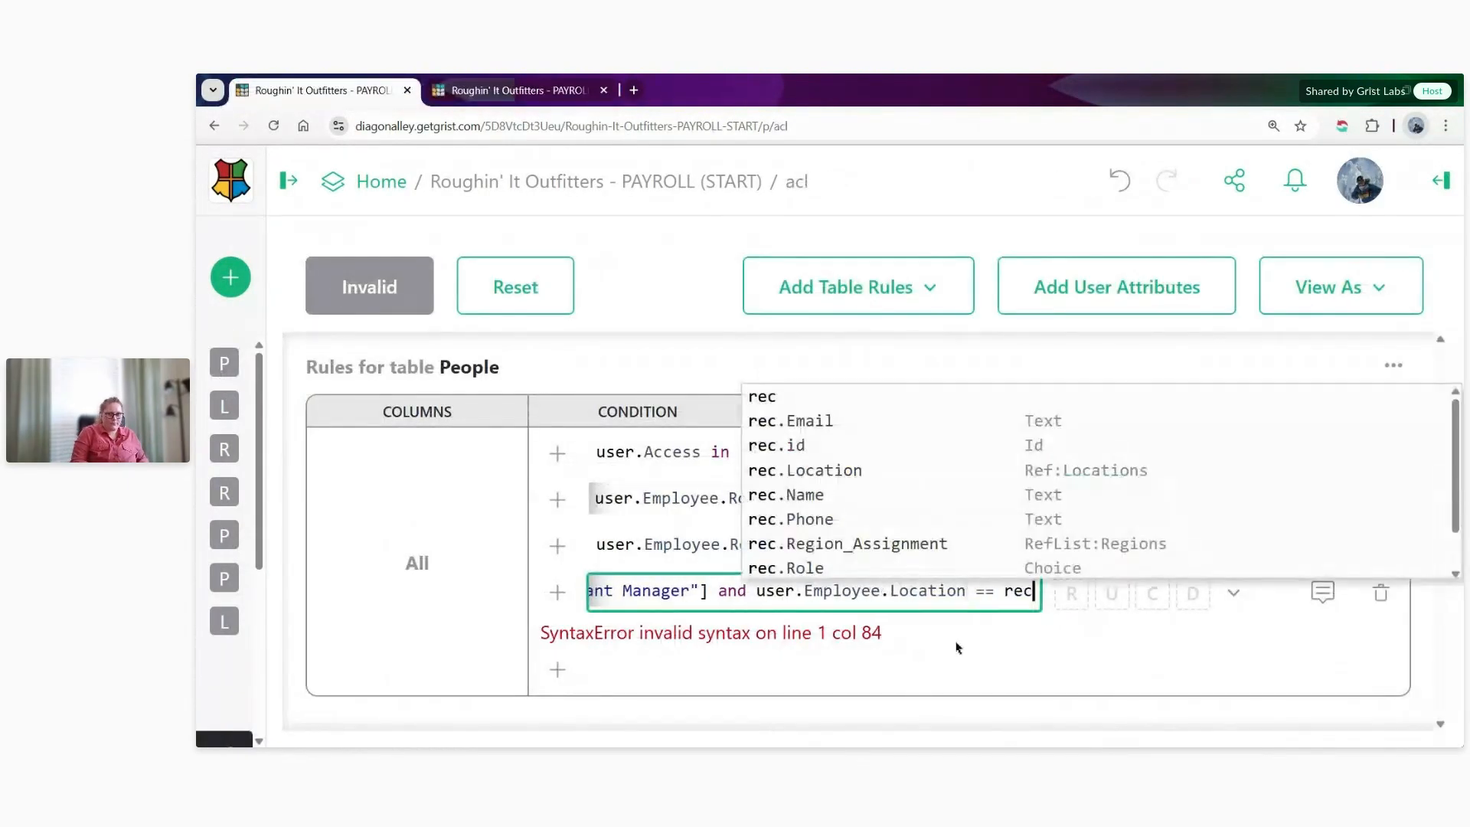
{"action": "type", "text": ".Location"}
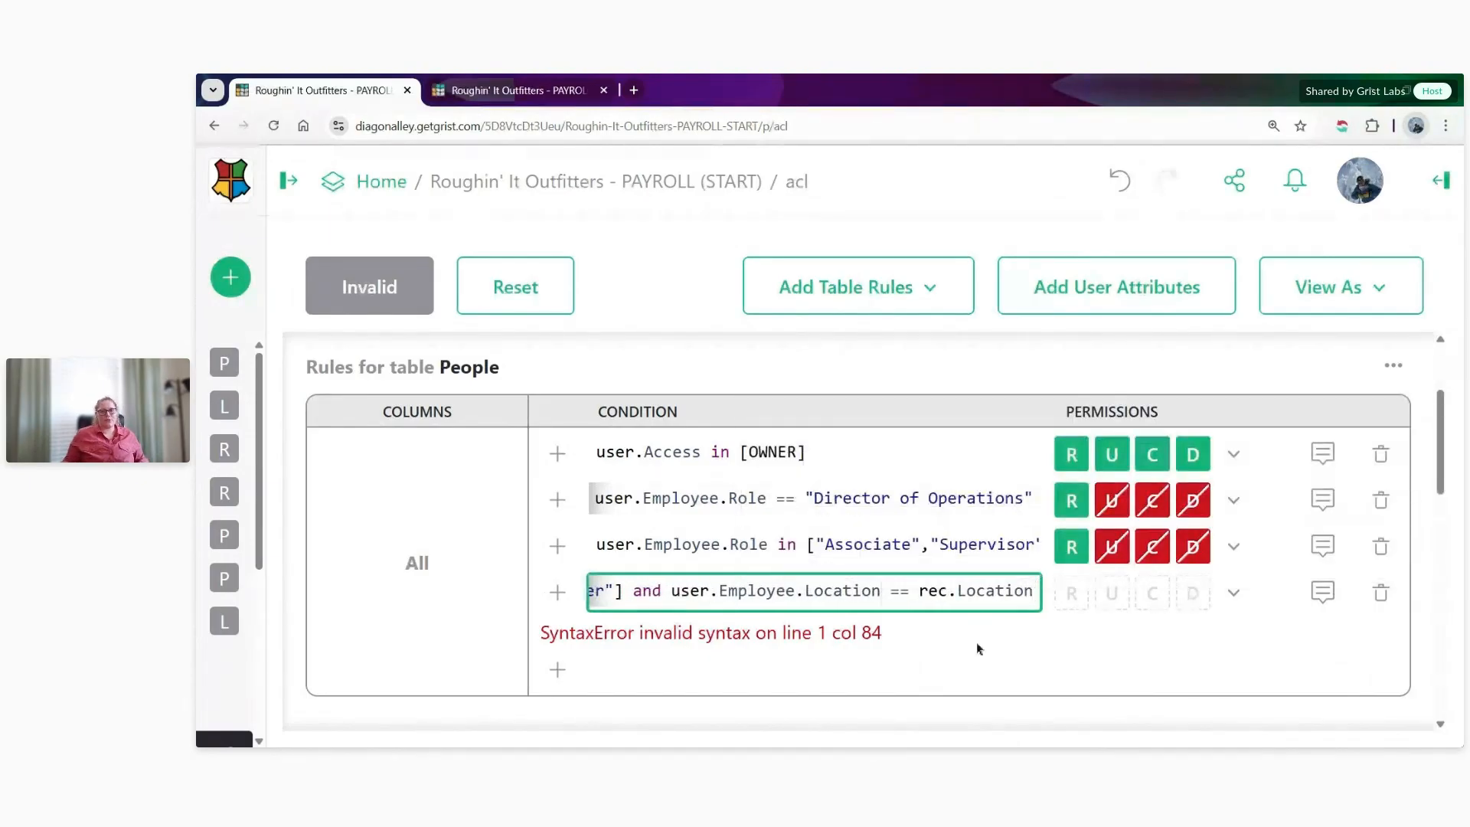
- Set the Manager and Assistant Manager rule's permissions to Allow All, but deny Delete
{"action": "left_click", "coordinate": [1233, 592]}
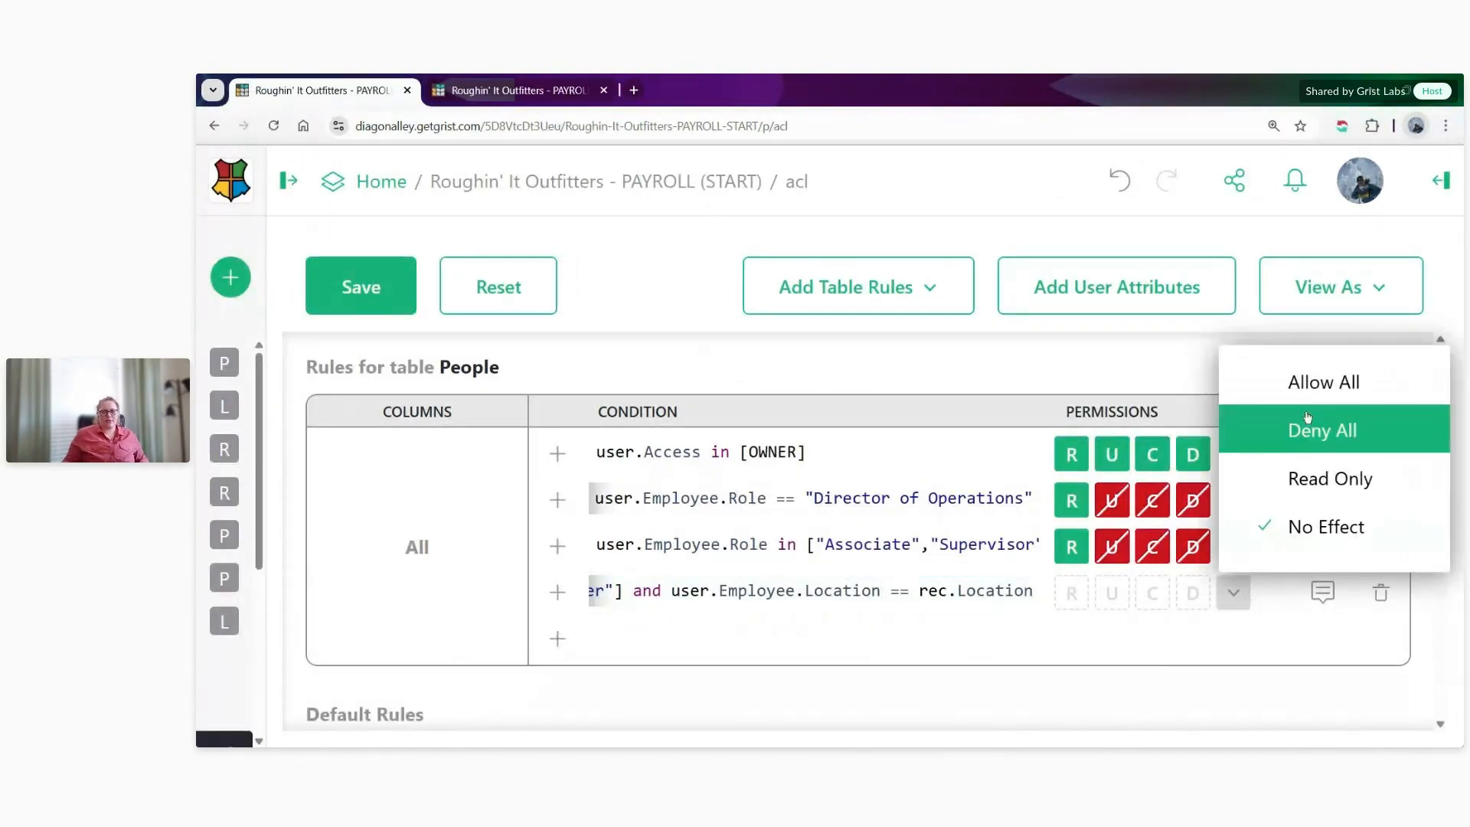
{"action": "left_click", "coordinate": [1320, 383]}
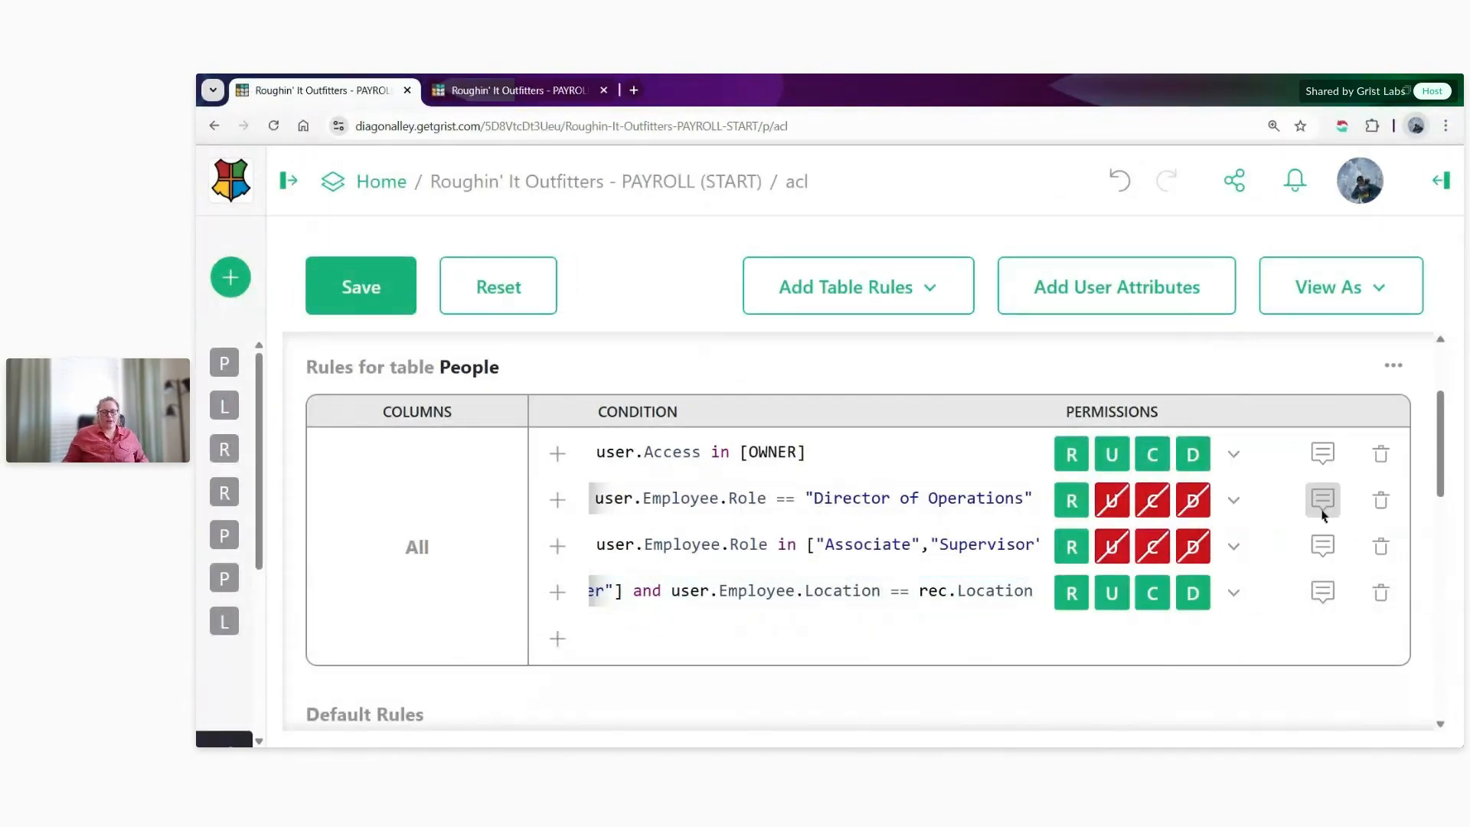
{"action": "left_click", "coordinate": [1204, 601]}
{"action": "left_click", "coordinate": [1205, 599]}
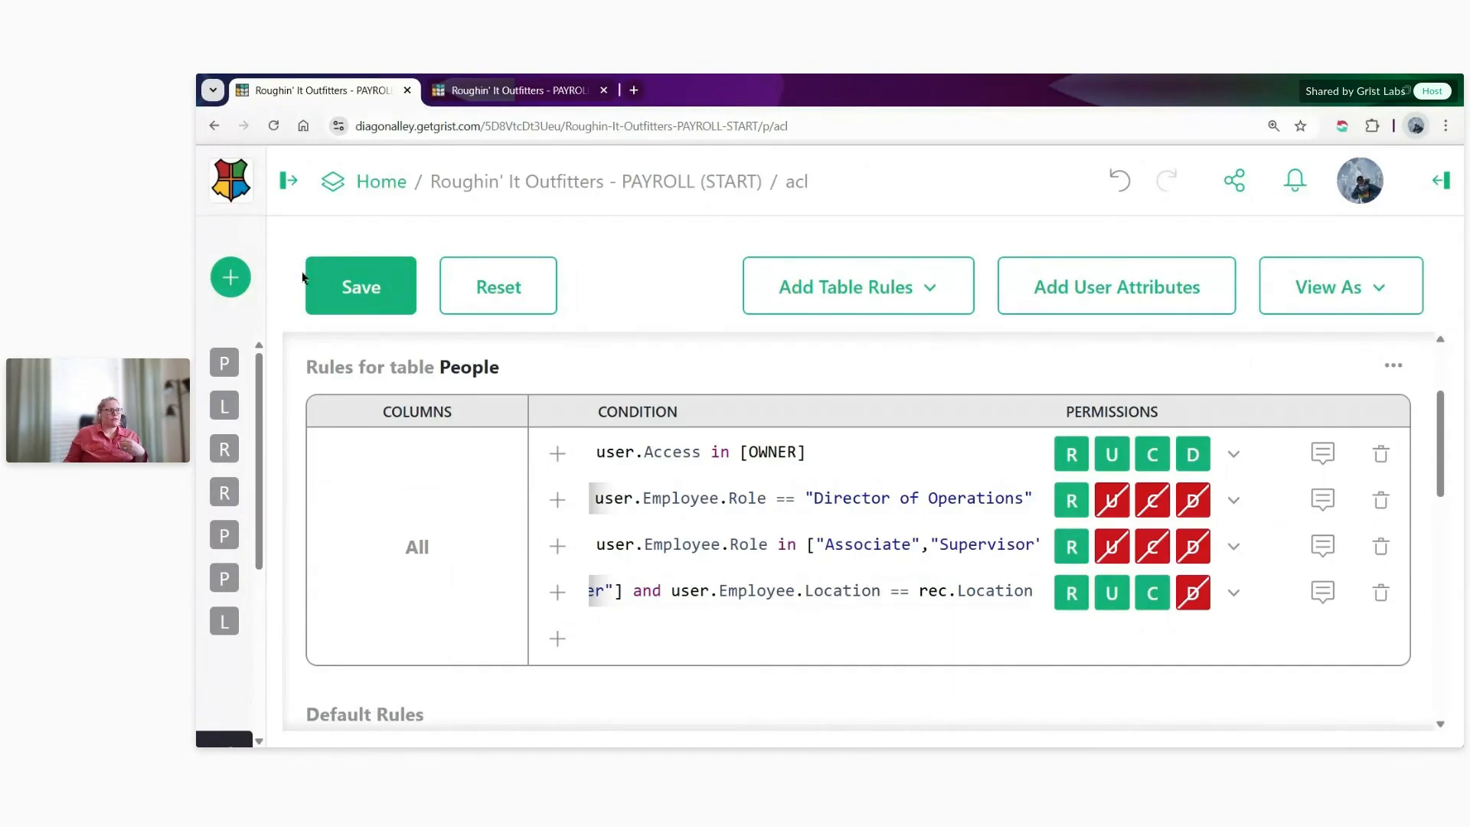
- In the People data tab, examine the District Manager rows and their Region Assignment entries
{"action": "left_click", "coordinate": [529, 92]}
{"action": "scroll", "coordinate": [977, 413], "scroll_direction": "down", "scroll_amount": 3}
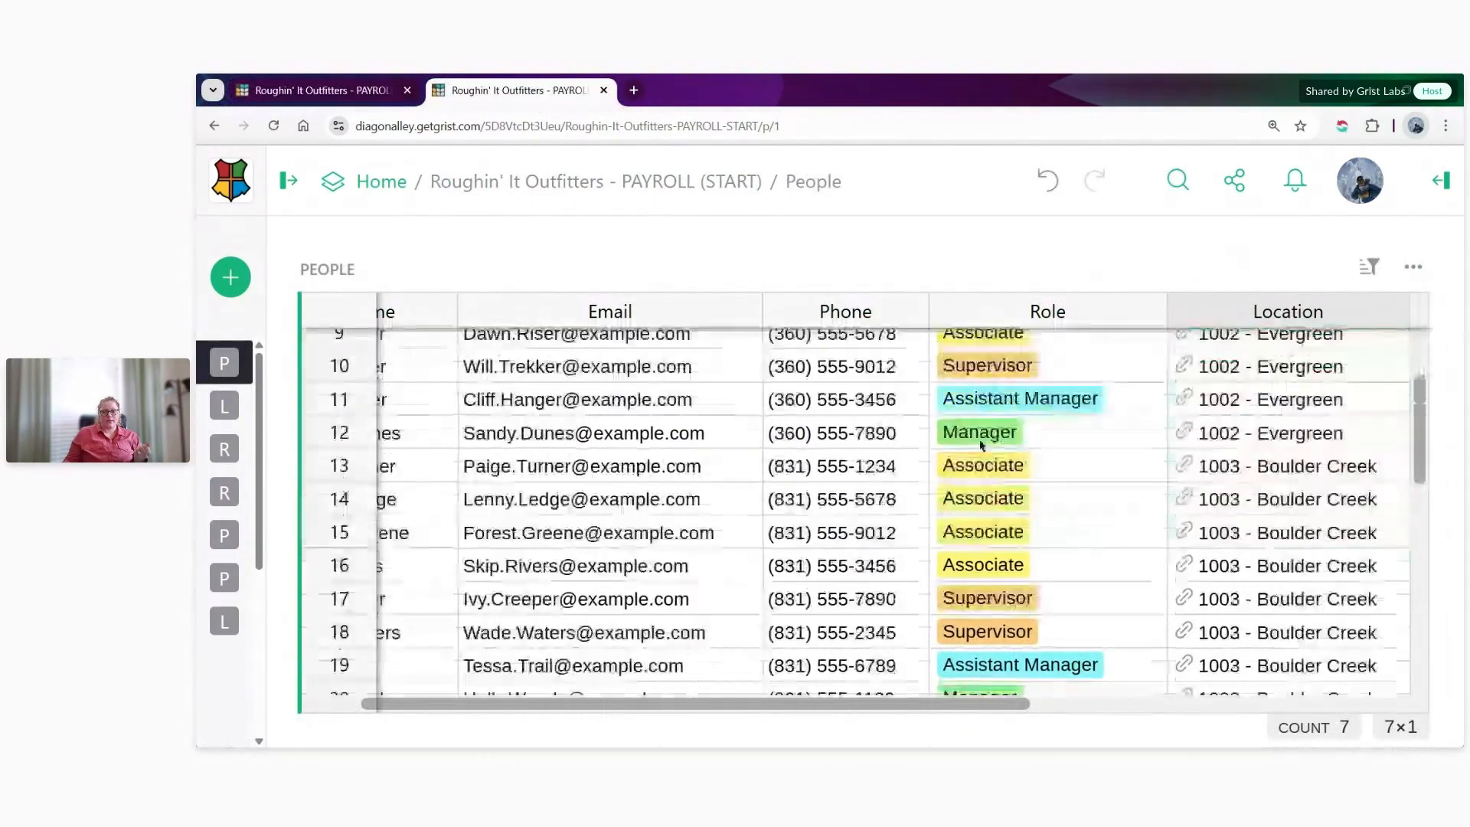
{"action": "scroll", "coordinate": [981, 445], "scroll_direction": "down", "scroll_amount": 10}
{"action": "left_click_drag", "start_coordinate": [364, 442], "coordinate": [354, 515]}
{"action": "left_click_drag", "start_coordinate": [791, 707], "coordinate": [1086, 706]}
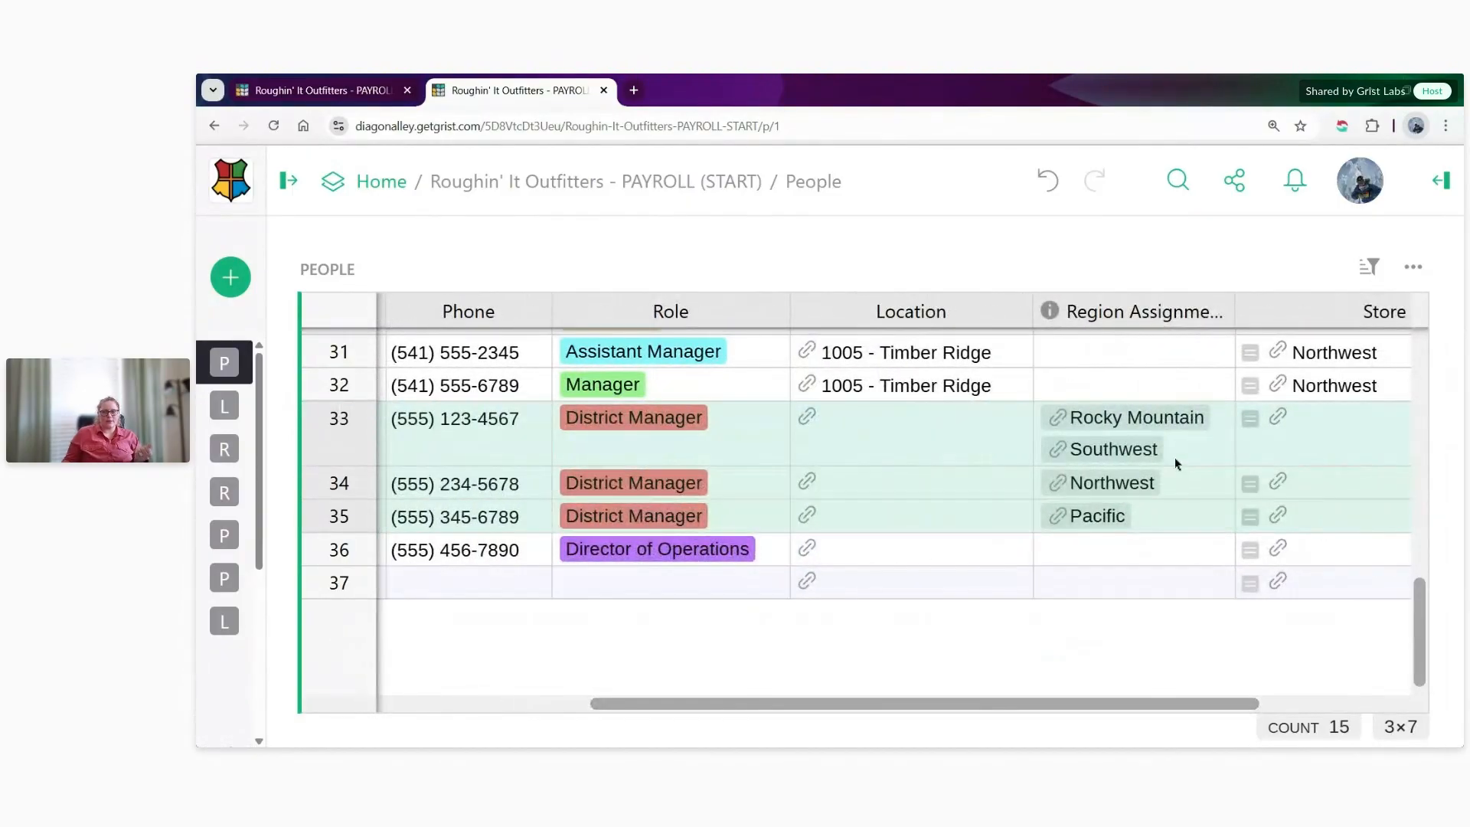
{"action": "left_click", "coordinate": [1176, 460]}
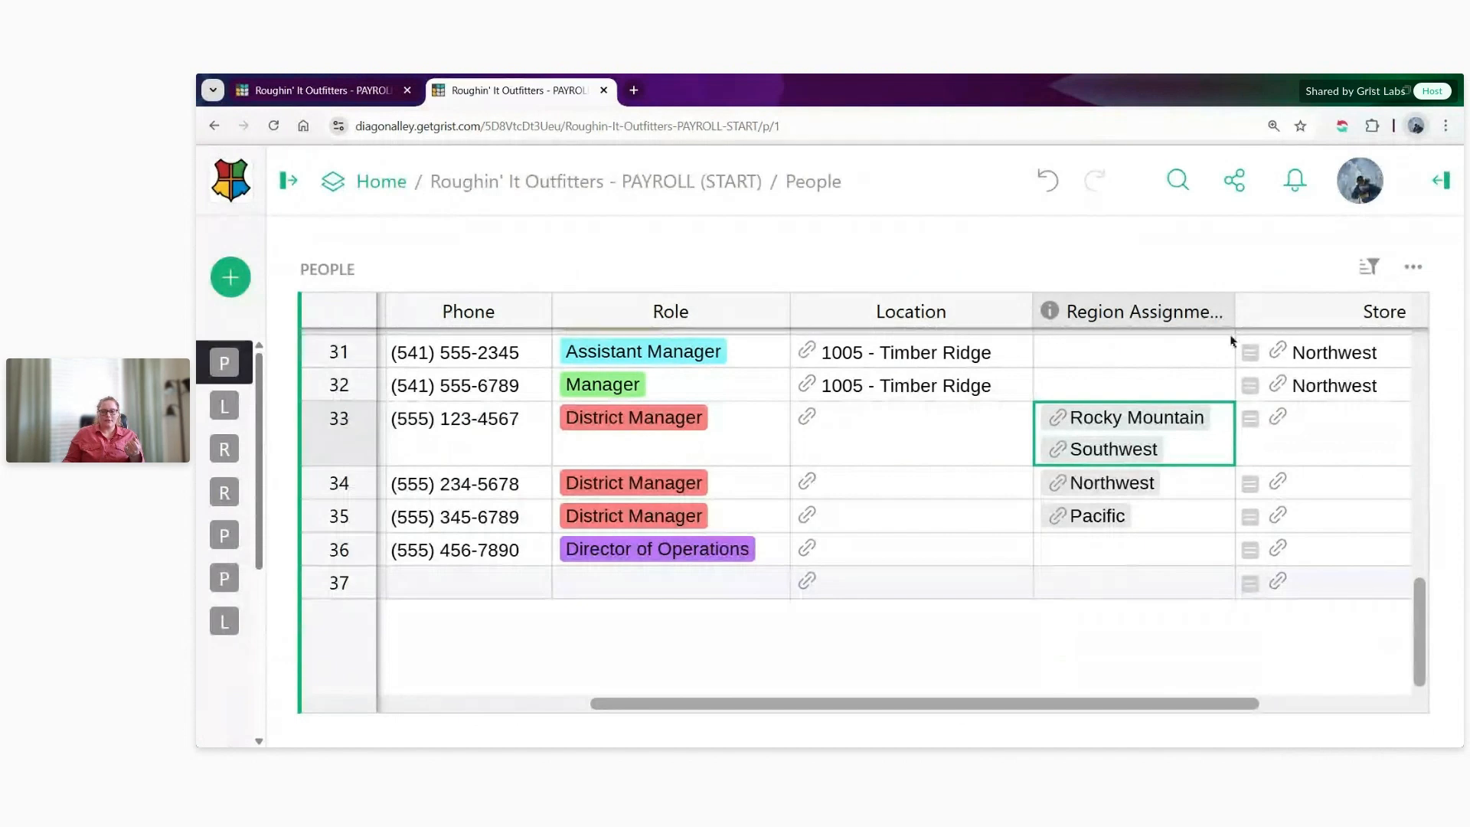
- Examine the Store Region column and compare a store manager's region with the Northwest district manager's assignment
{"action": "scroll", "coordinate": [1324, 711], "scroll_direction": "right", "scroll_amount": 3}
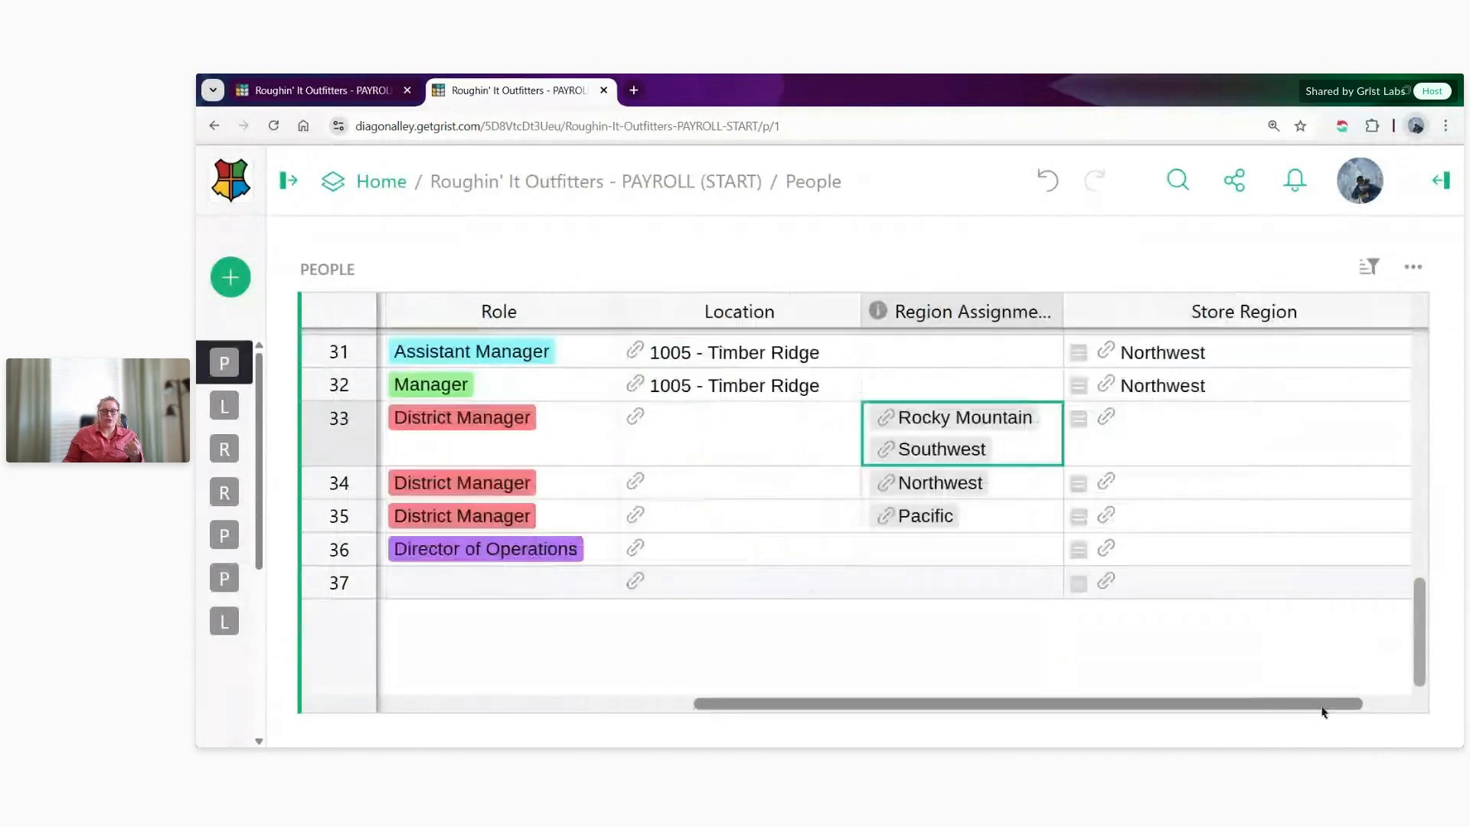
{"action": "left_click", "coordinate": [1164, 316]}
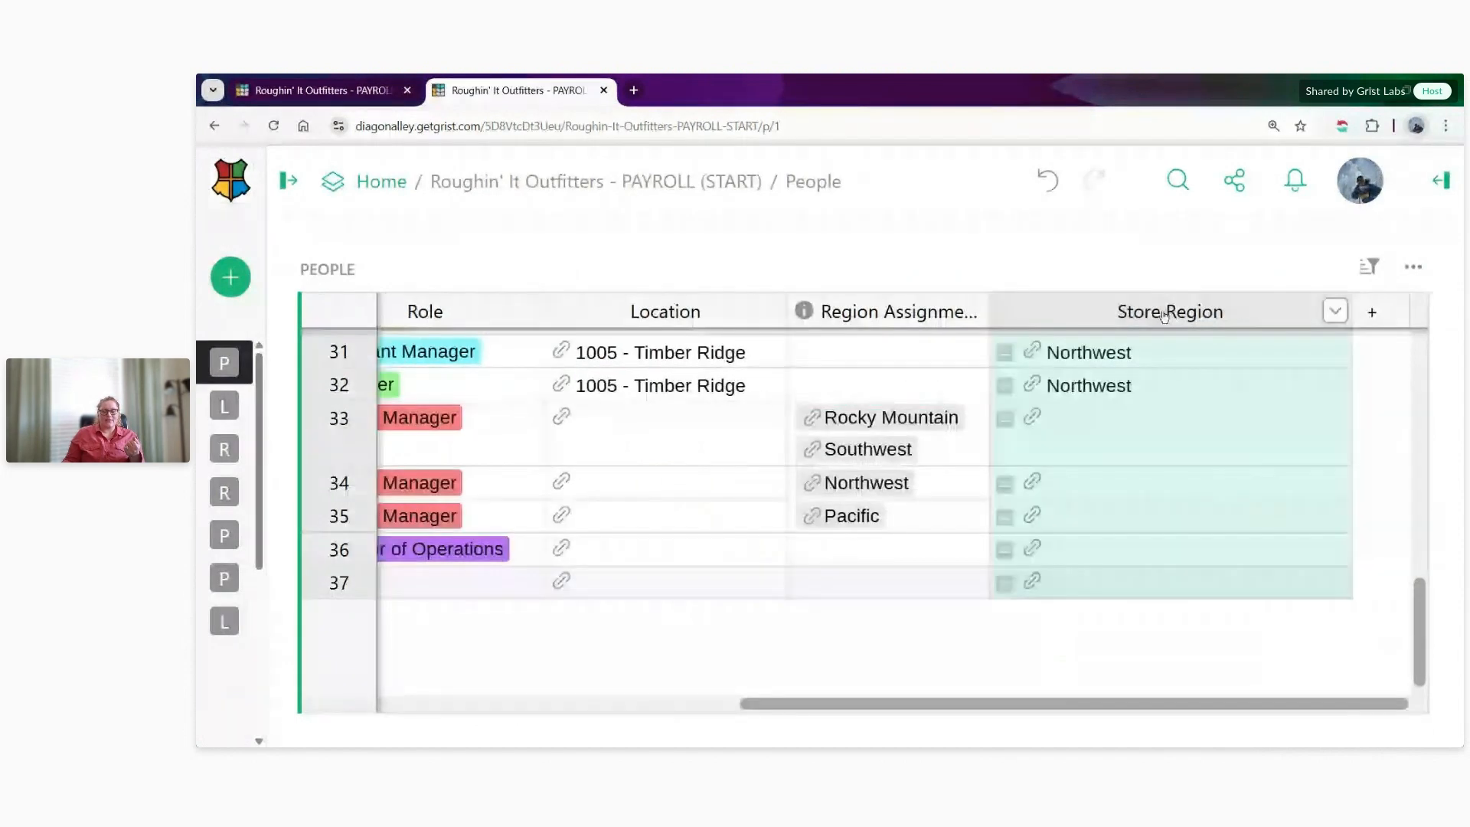
{"action": "left_click", "coordinate": [1157, 315]}
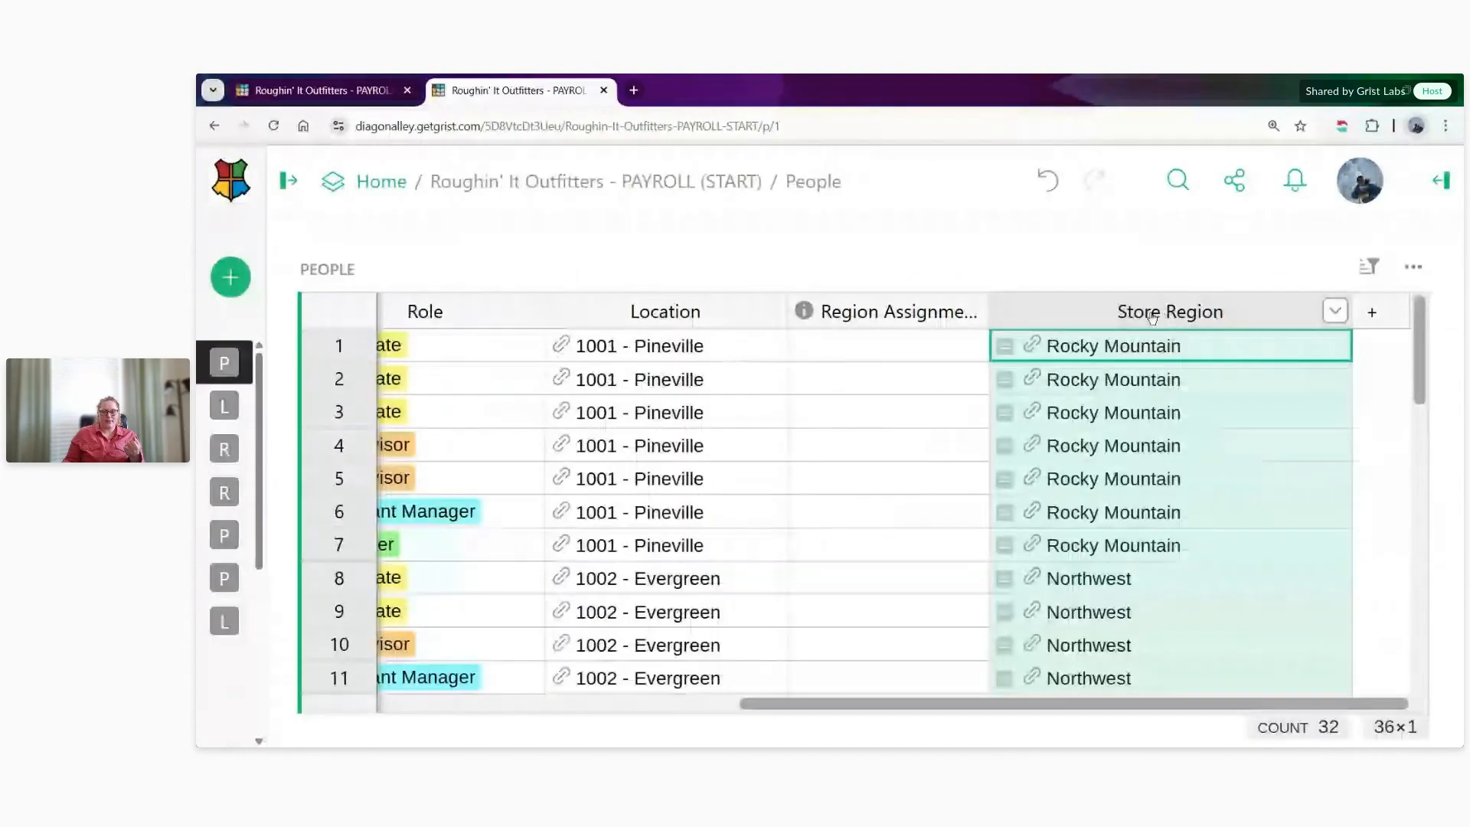
{"action": "scroll", "coordinate": [1092, 483], "scroll_direction": "down", "scroll_amount": 10}
{"action": "left_click", "coordinate": [1092, 387]}
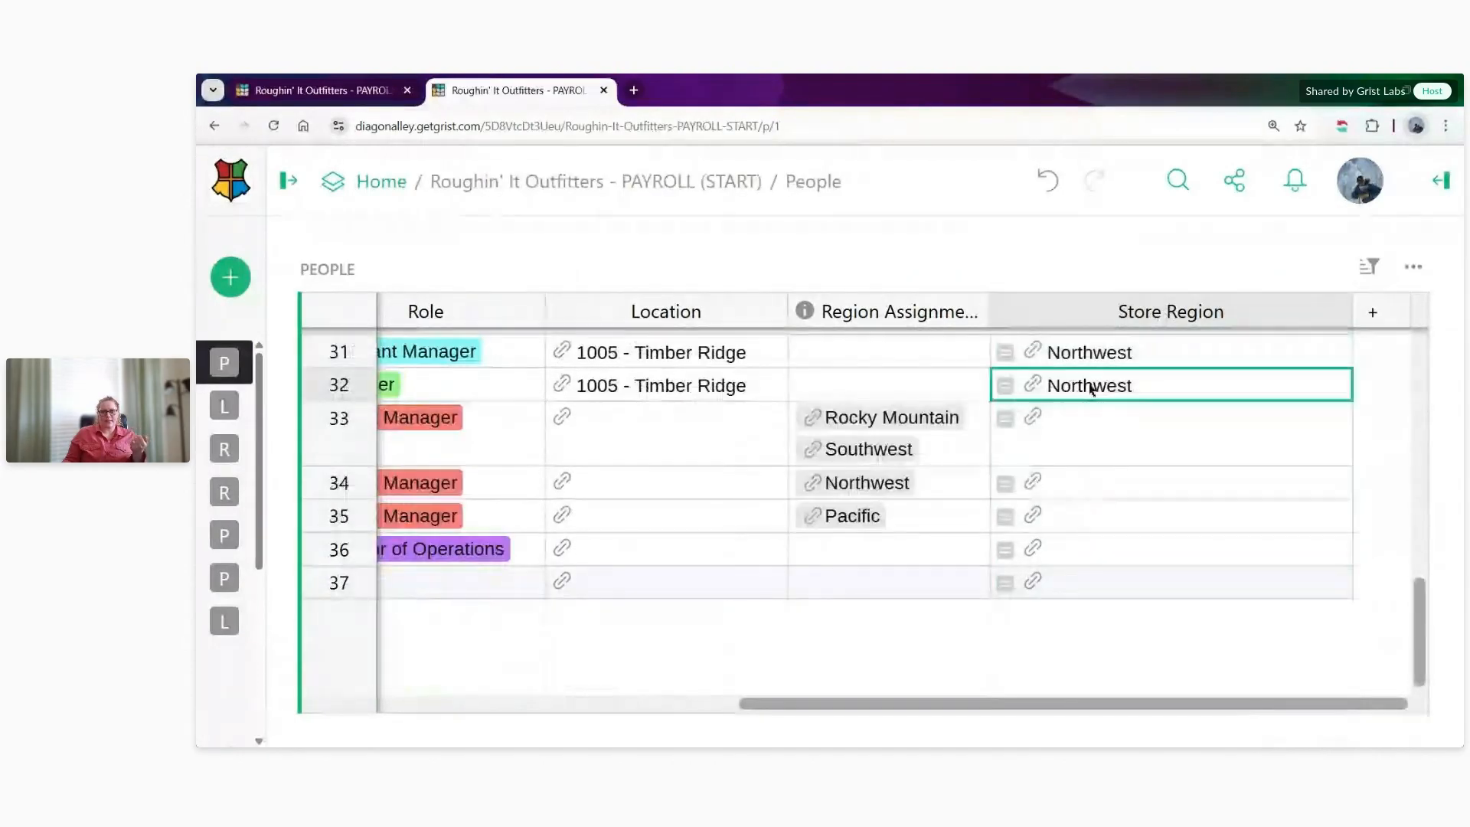
{"action": "left_click", "coordinate": [966, 503]}
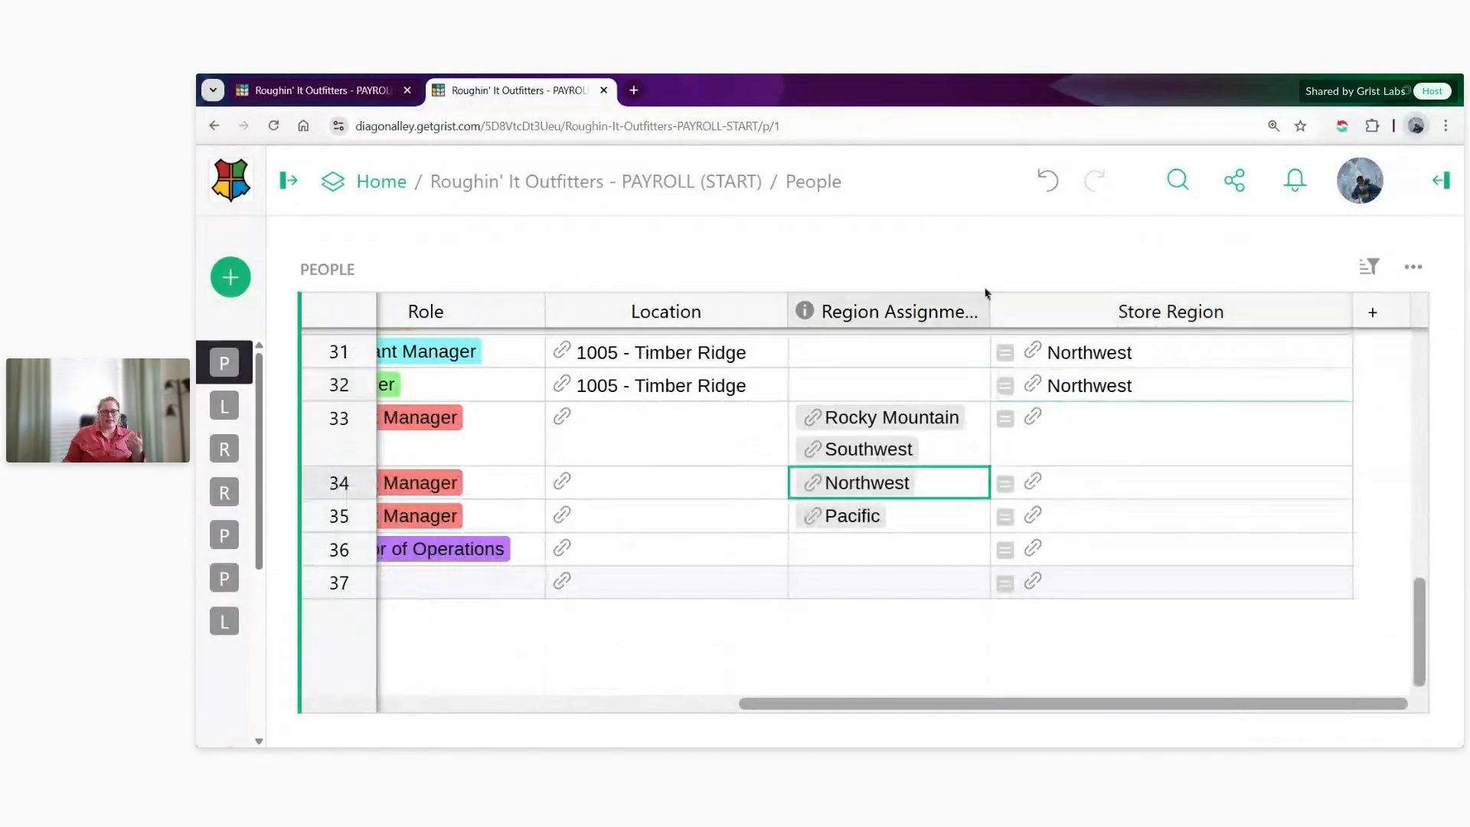
- Widen the Region Assignment column so that its full heading fits
{"action": "left_click", "coordinate": [983, 307]}
{"action": "left_click", "coordinate": [981, 298]}
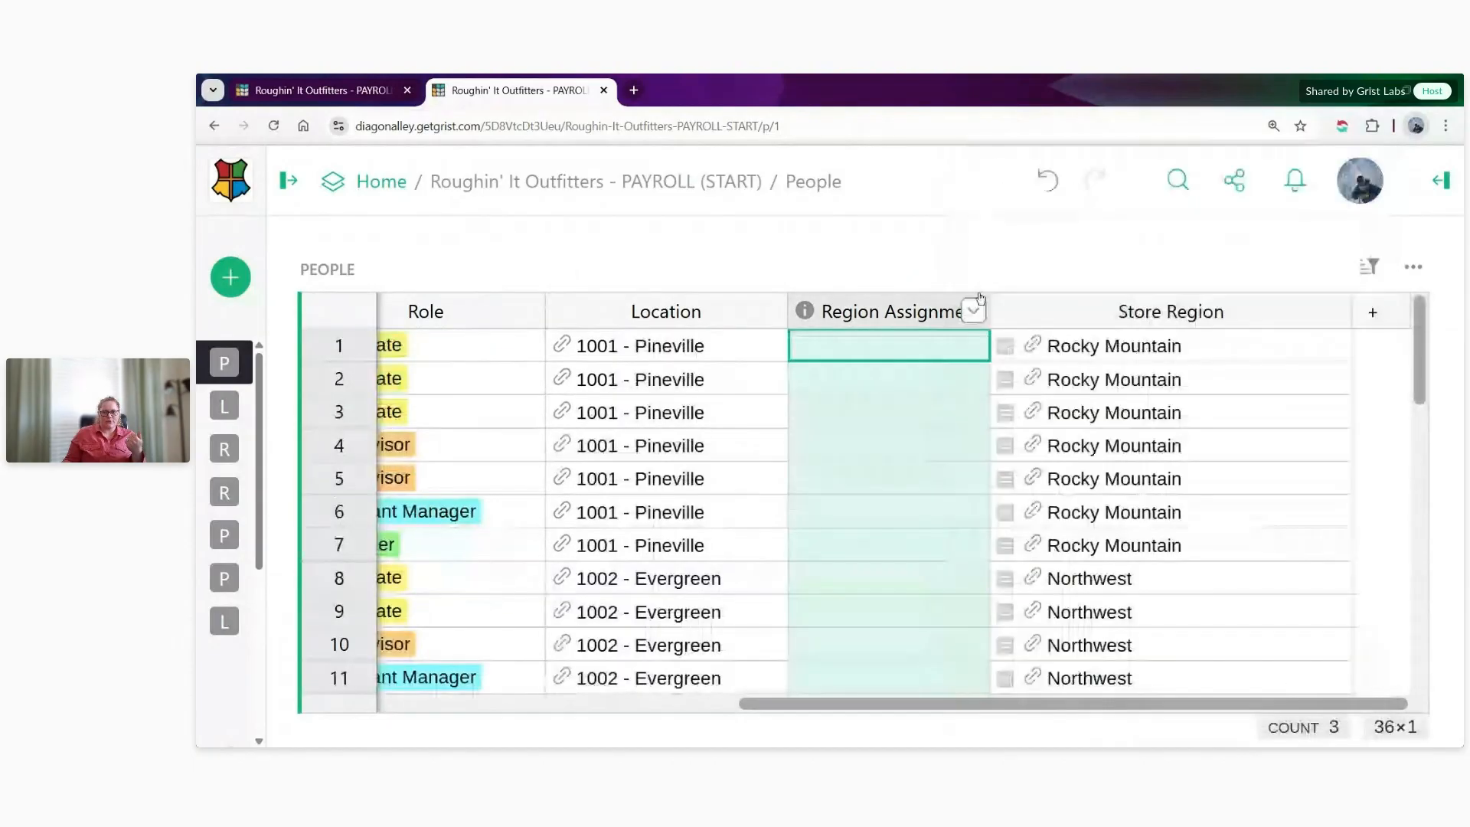
{"action": "left_click_drag", "start_coordinate": [987, 302], "coordinate": [1061, 304]}
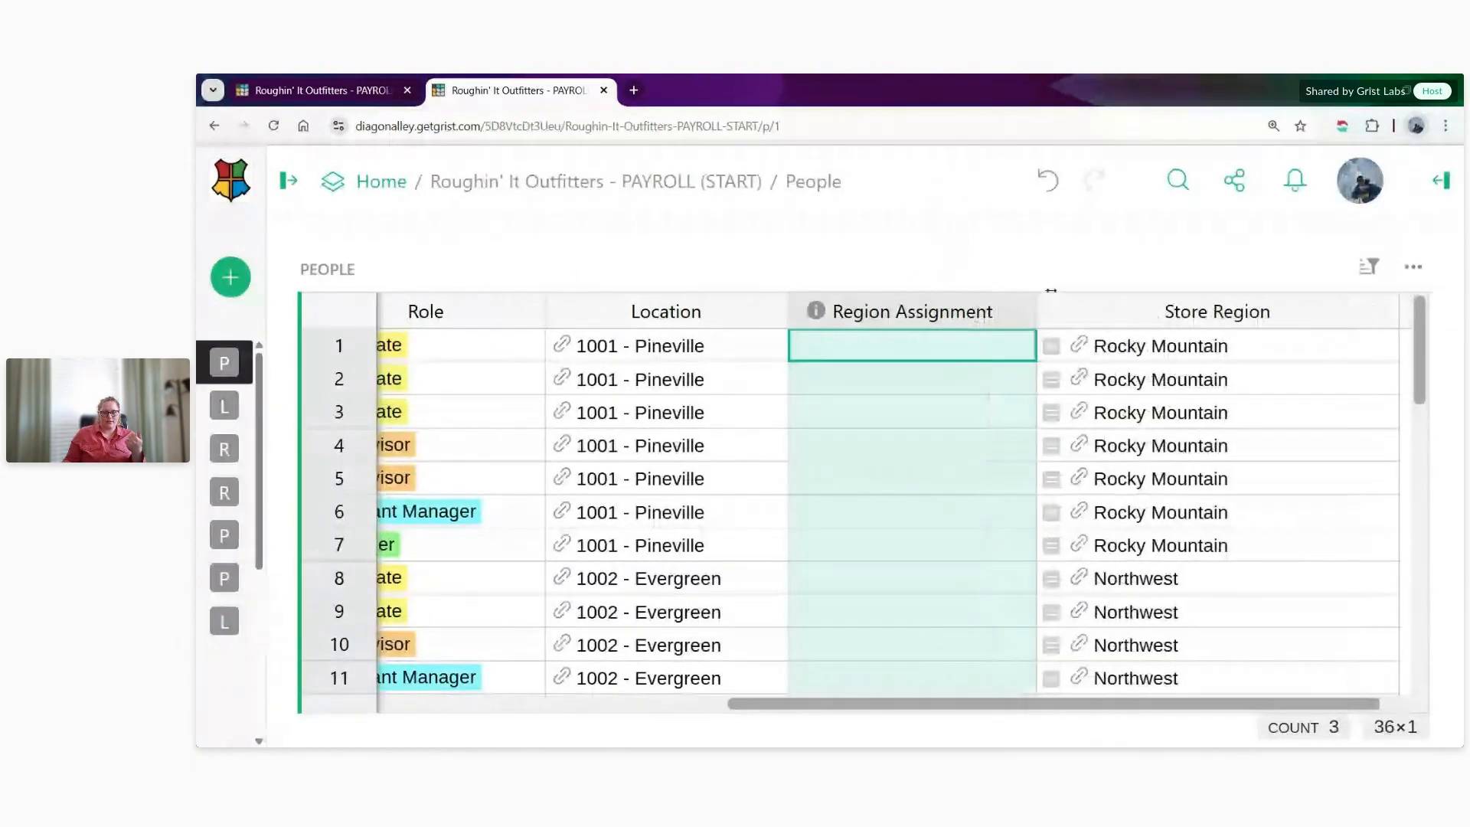
- Compare the district managers' Region Assignment entries with the Store Region values of the 1005 - Timber Ridge staff
{"action": "scroll", "coordinate": [958, 410], "scroll_direction": "down", "scroll_amount": 10}
{"action": "left_click", "coordinate": [969, 575]}
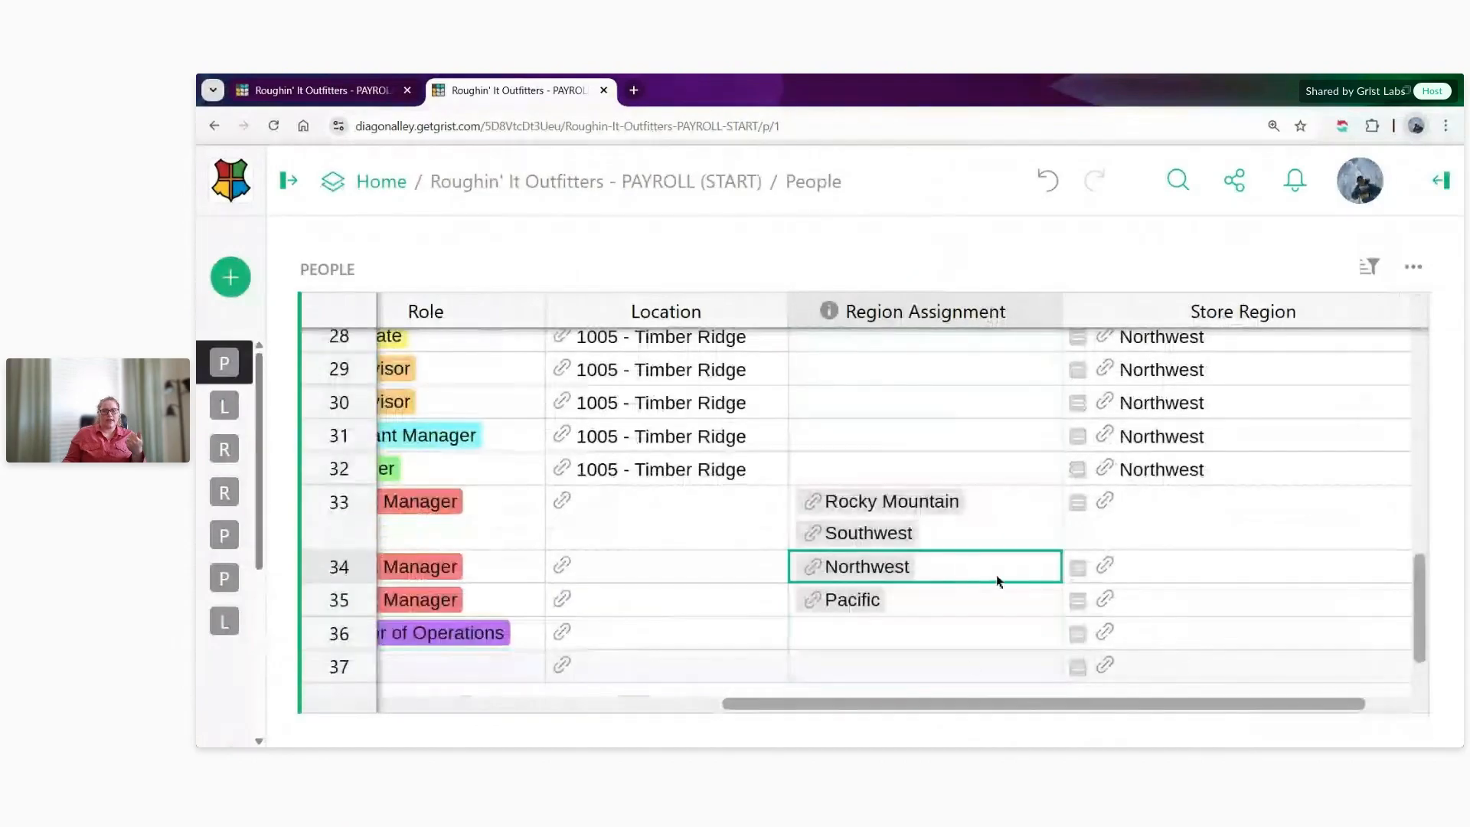
{"action": "left_click_drag", "start_coordinate": [924, 698], "coordinate": [879, 722]}
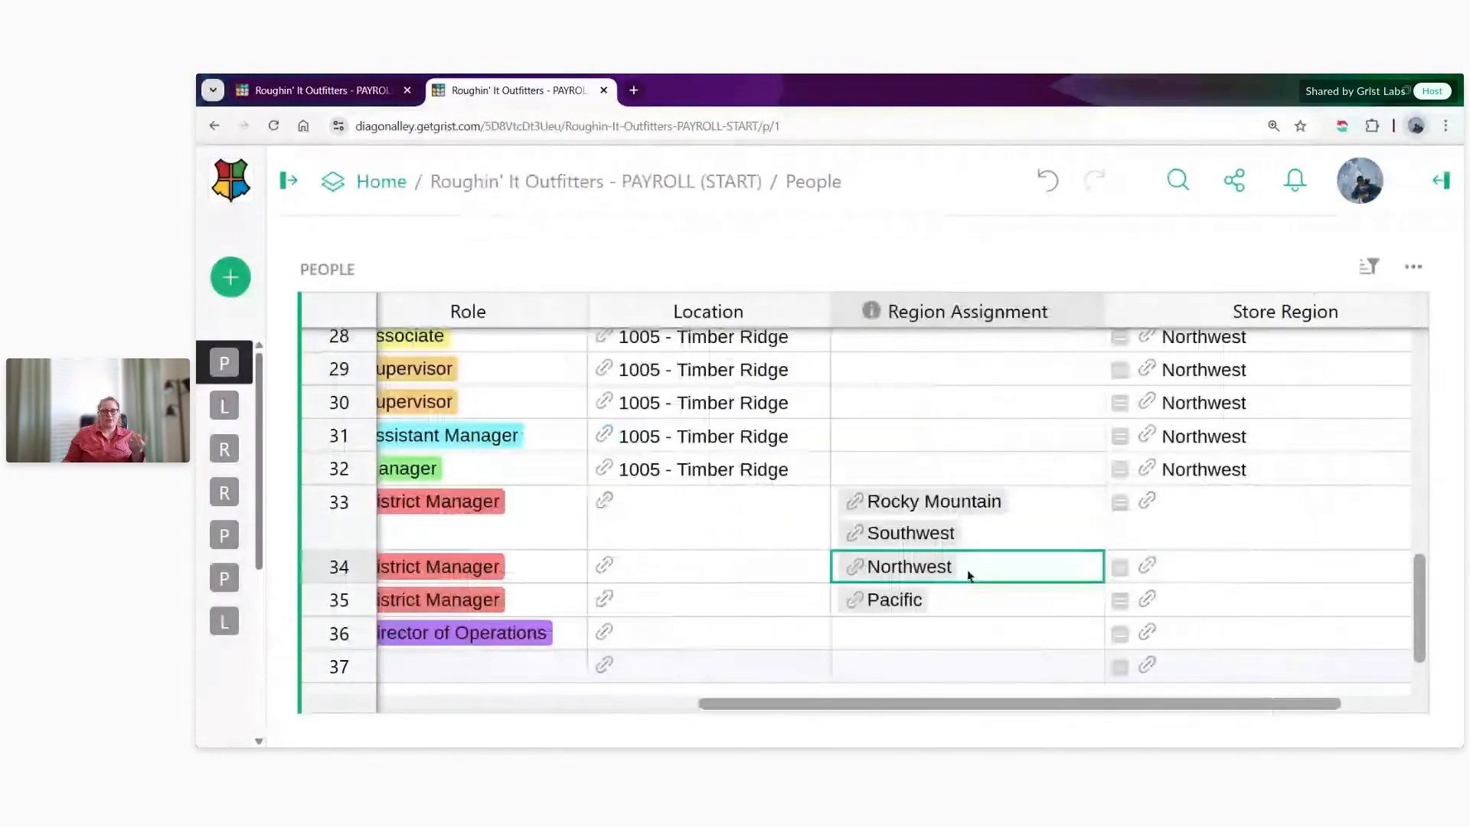
{"action": "left_click_drag", "start_coordinate": [1253, 469], "coordinate": [1199, 316]}
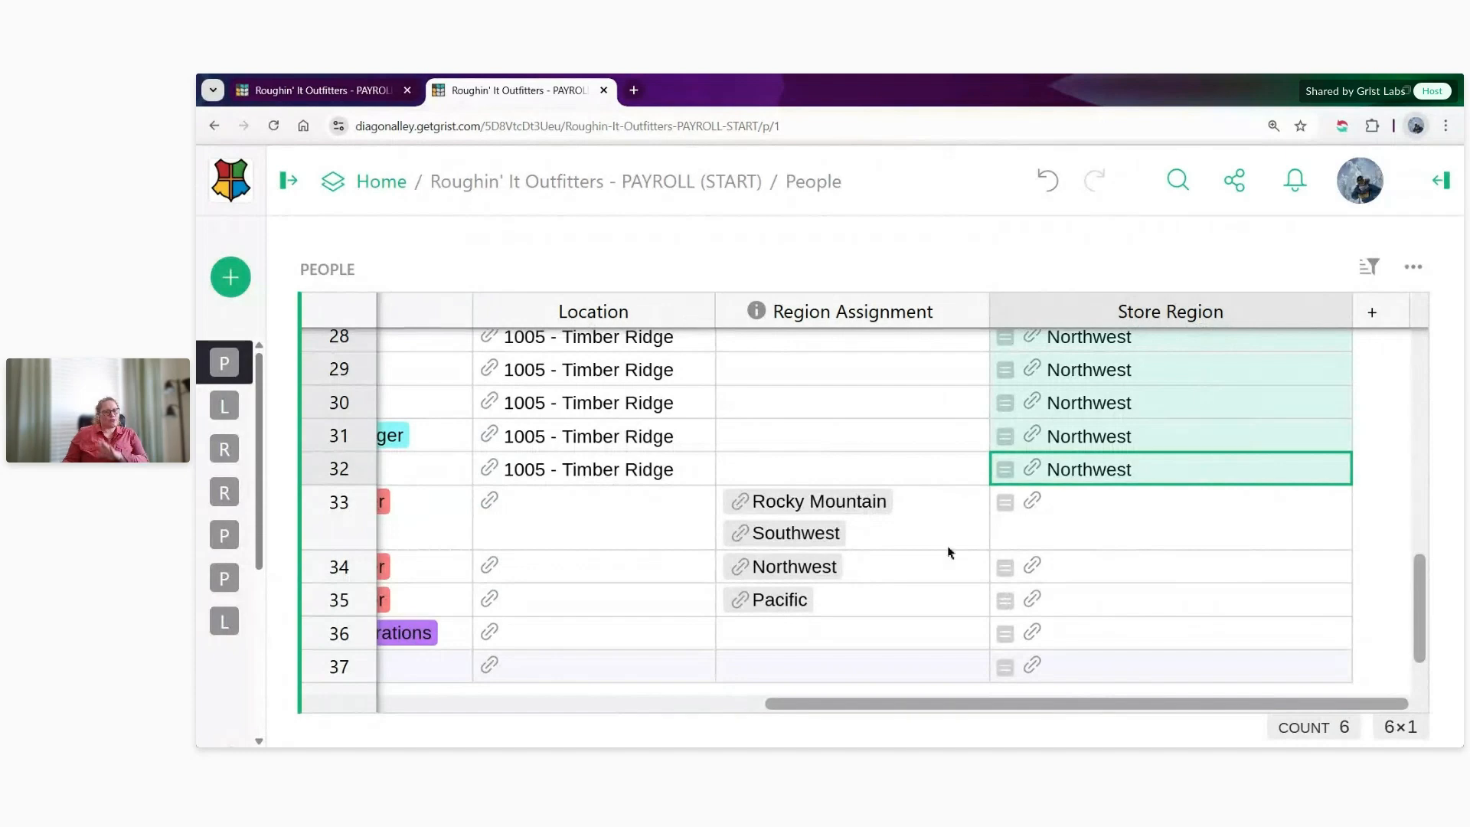
{"action": "left_click", "coordinate": [932, 530]}
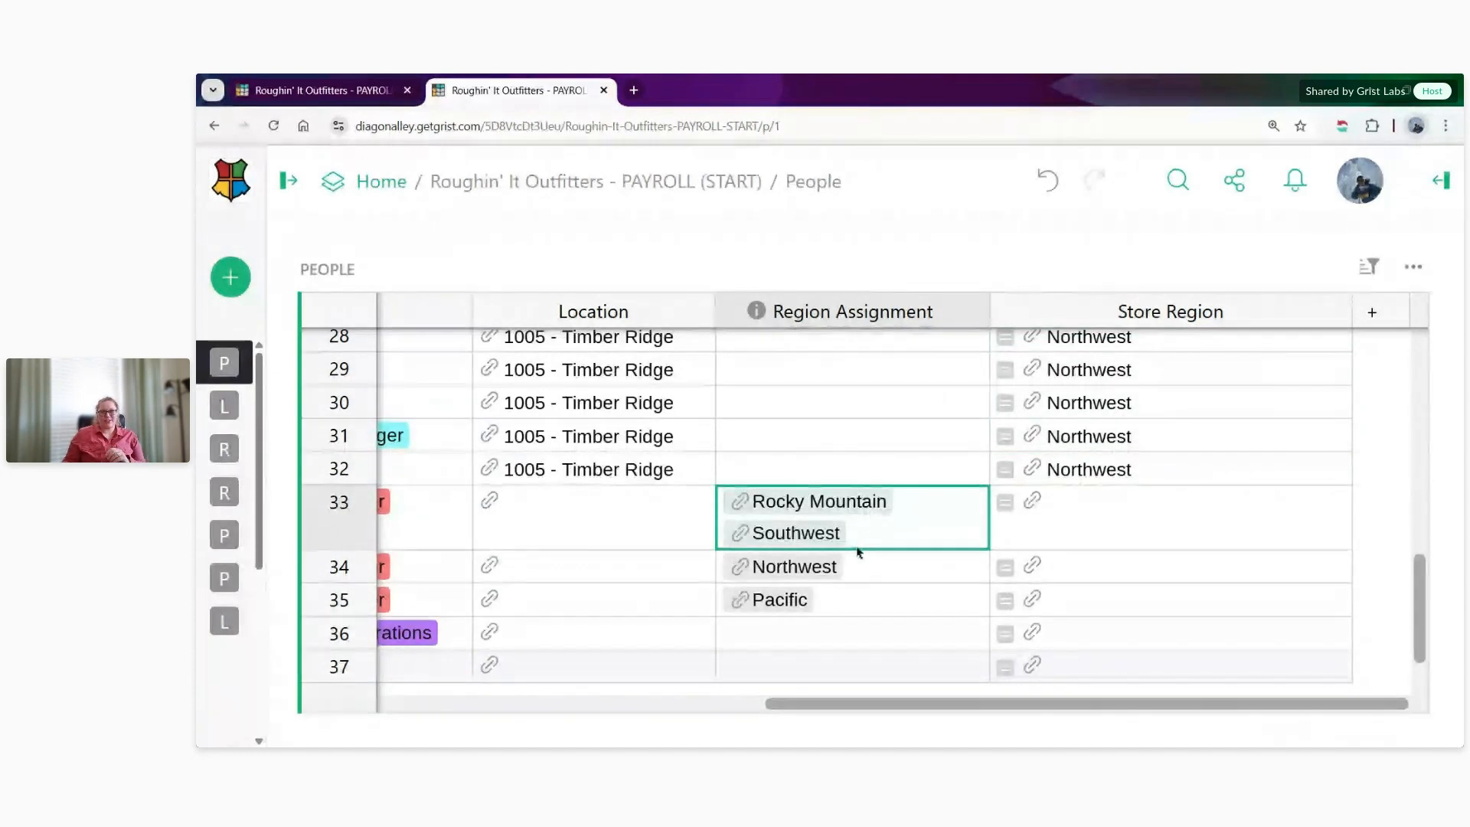
- In the access rules tab, add a People table rule with a condition beginning user.Employee.Role == "District Manager" and
{"action": "left_click", "coordinate": [307, 91]}
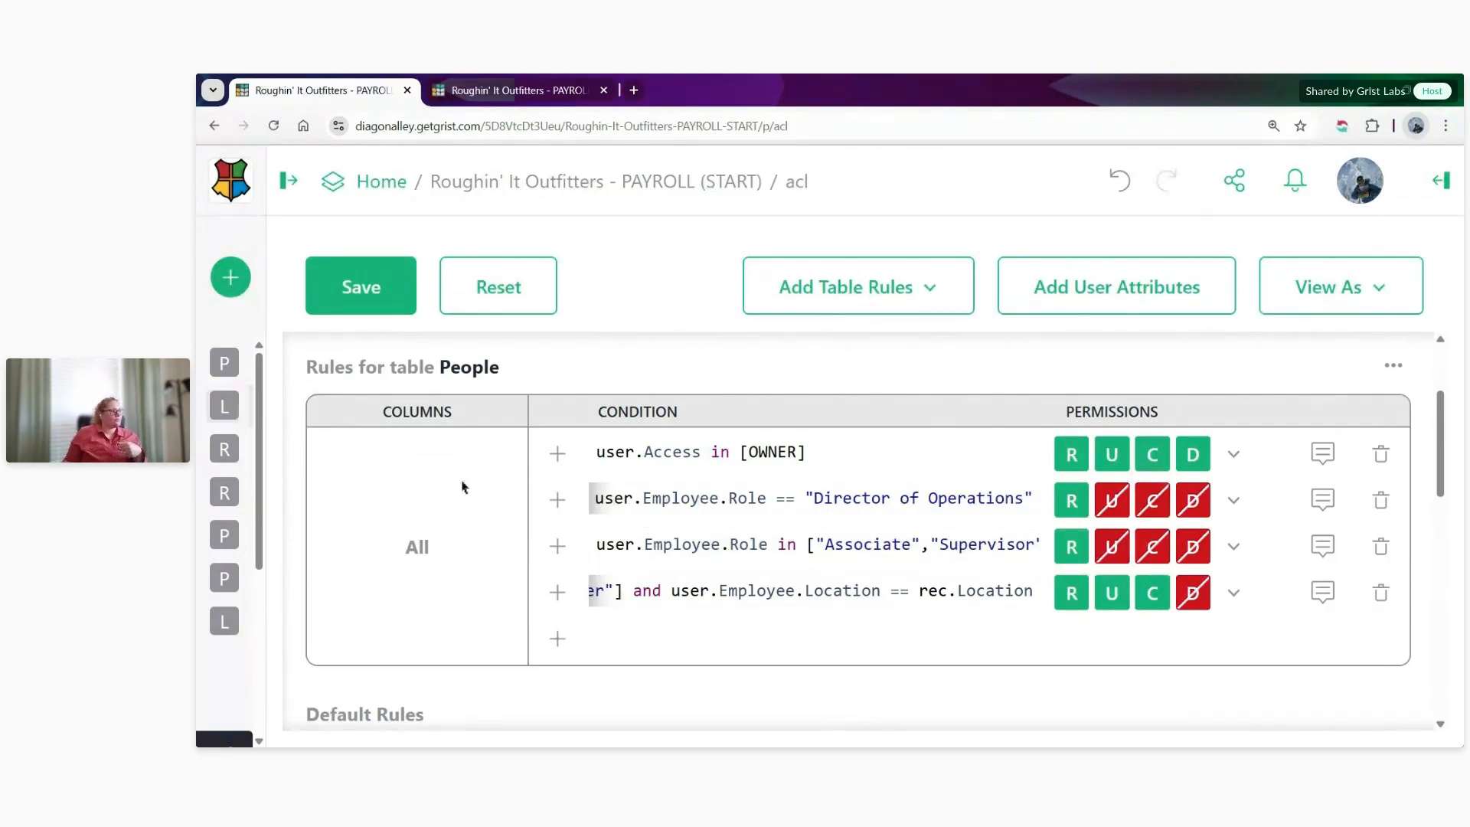
{"action": "left_click", "coordinate": [558, 636]}
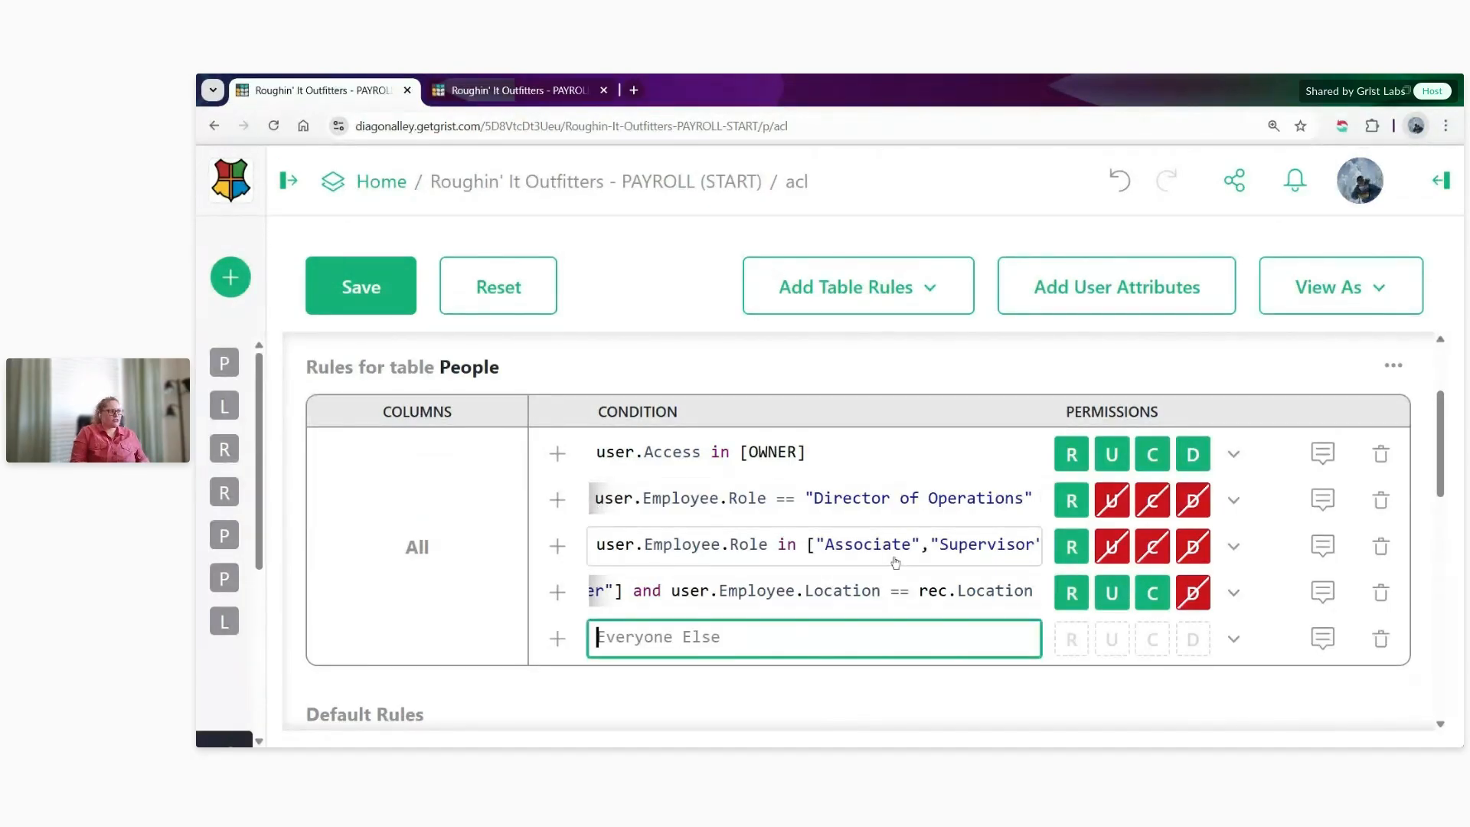
{"action": "type", "text": "user.Empl"}
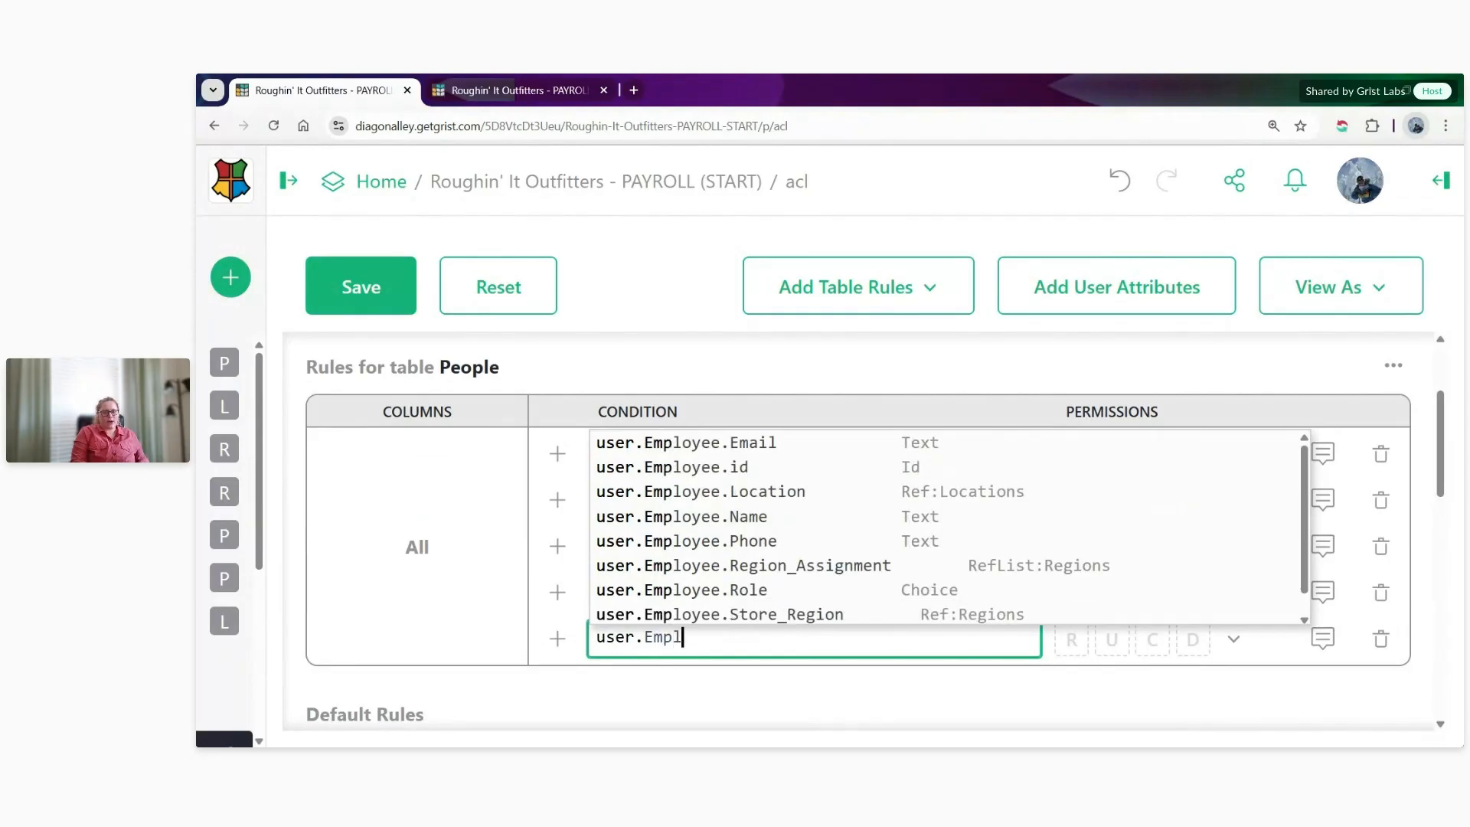
{"action": "type", "text": "oyee.Role "}
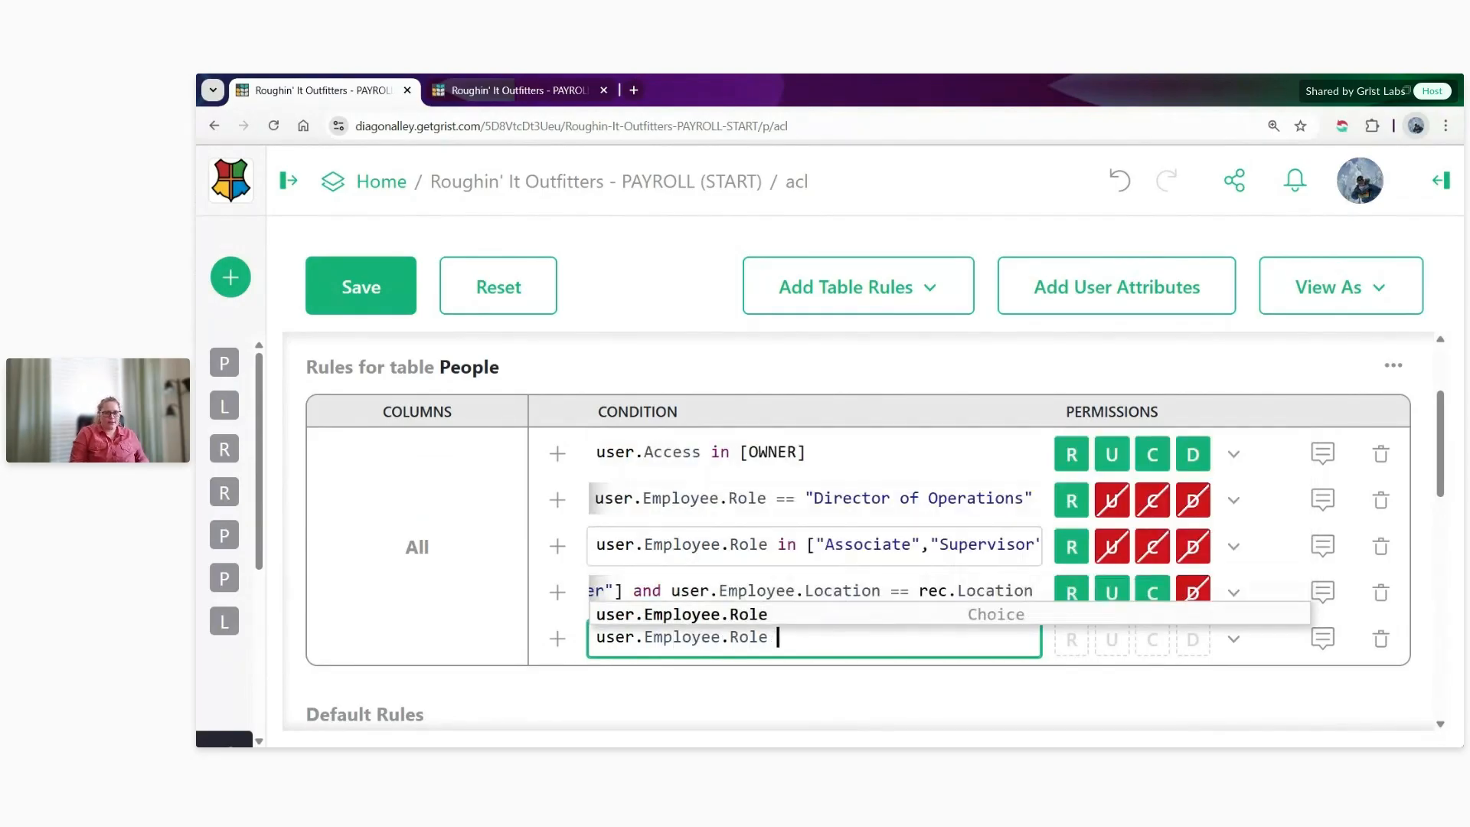
{"action": "type", "text": "=="}
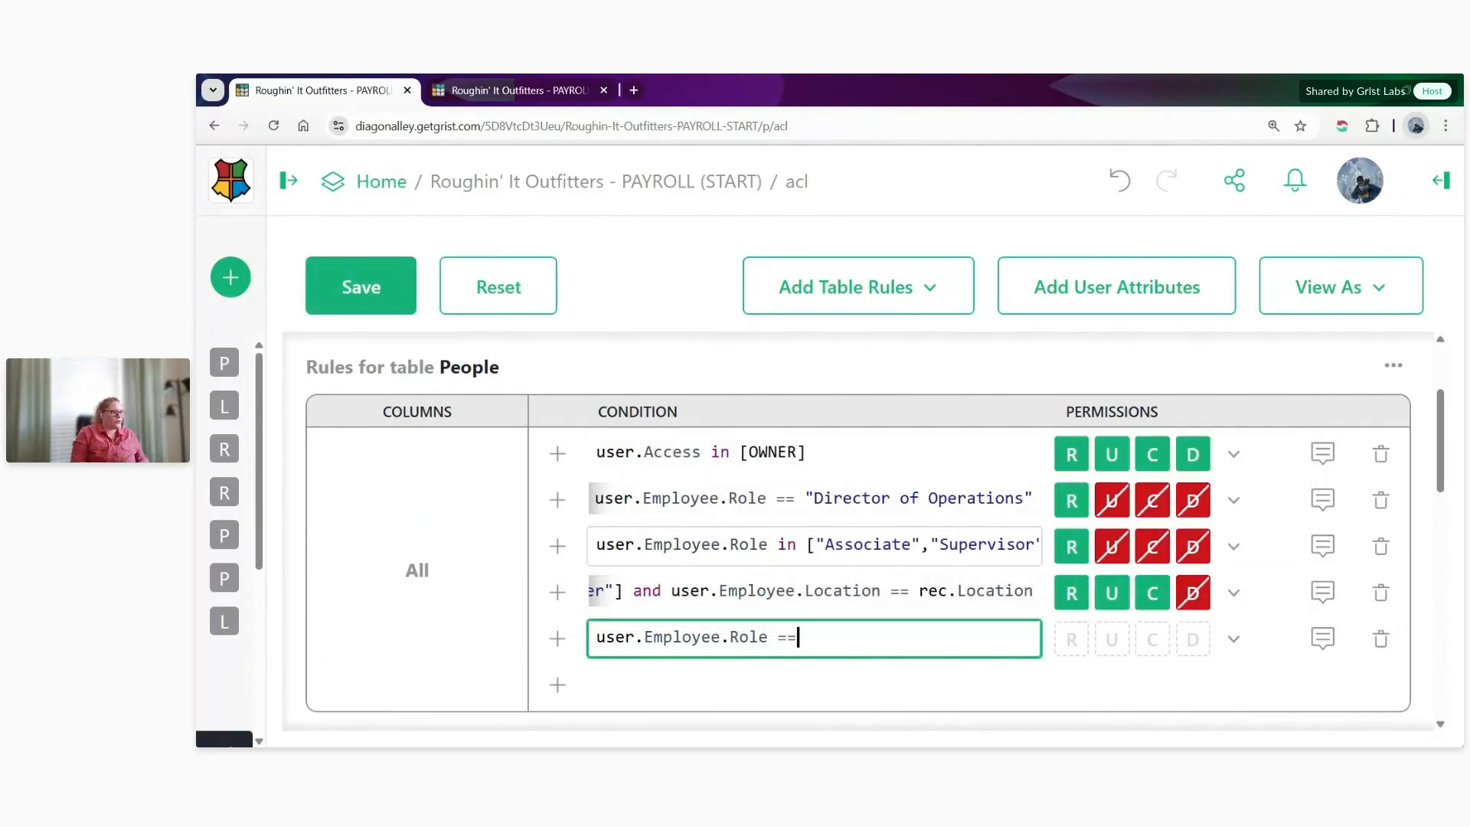
{"action": "type", "text": " \""}
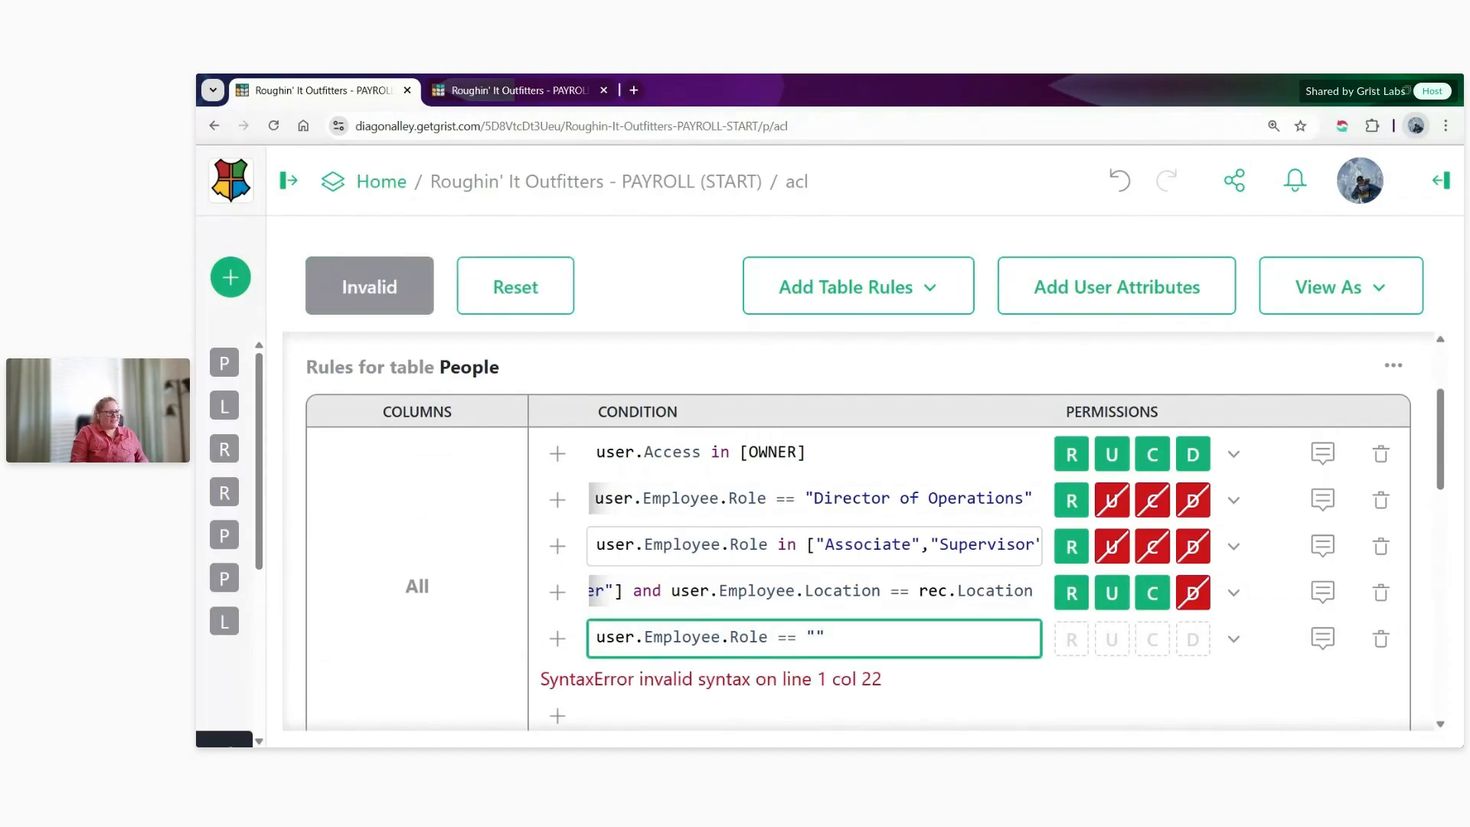
{"action": "type", "text": "District Manag"}
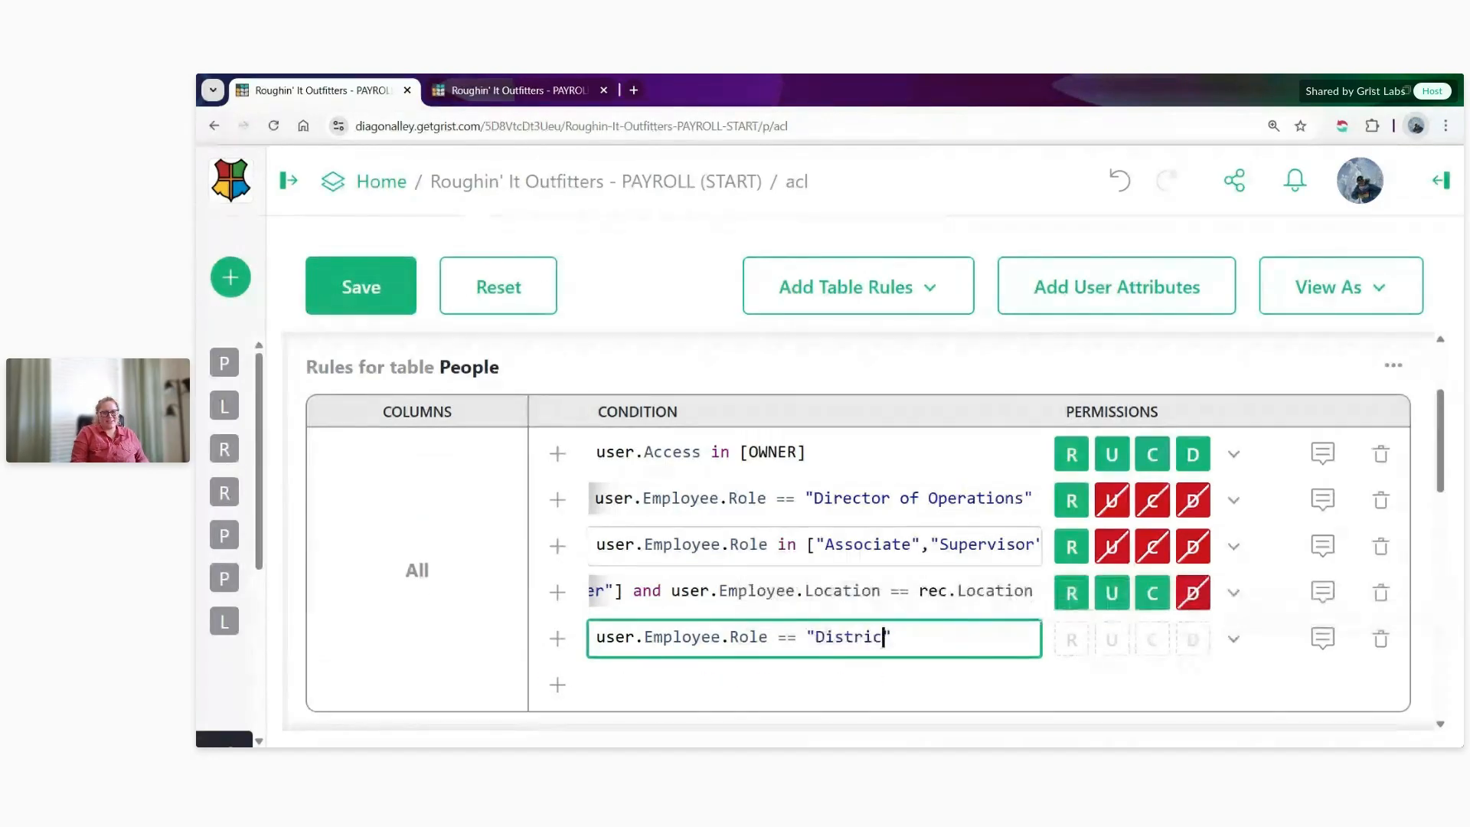
{"action": "type", "text": "er"}
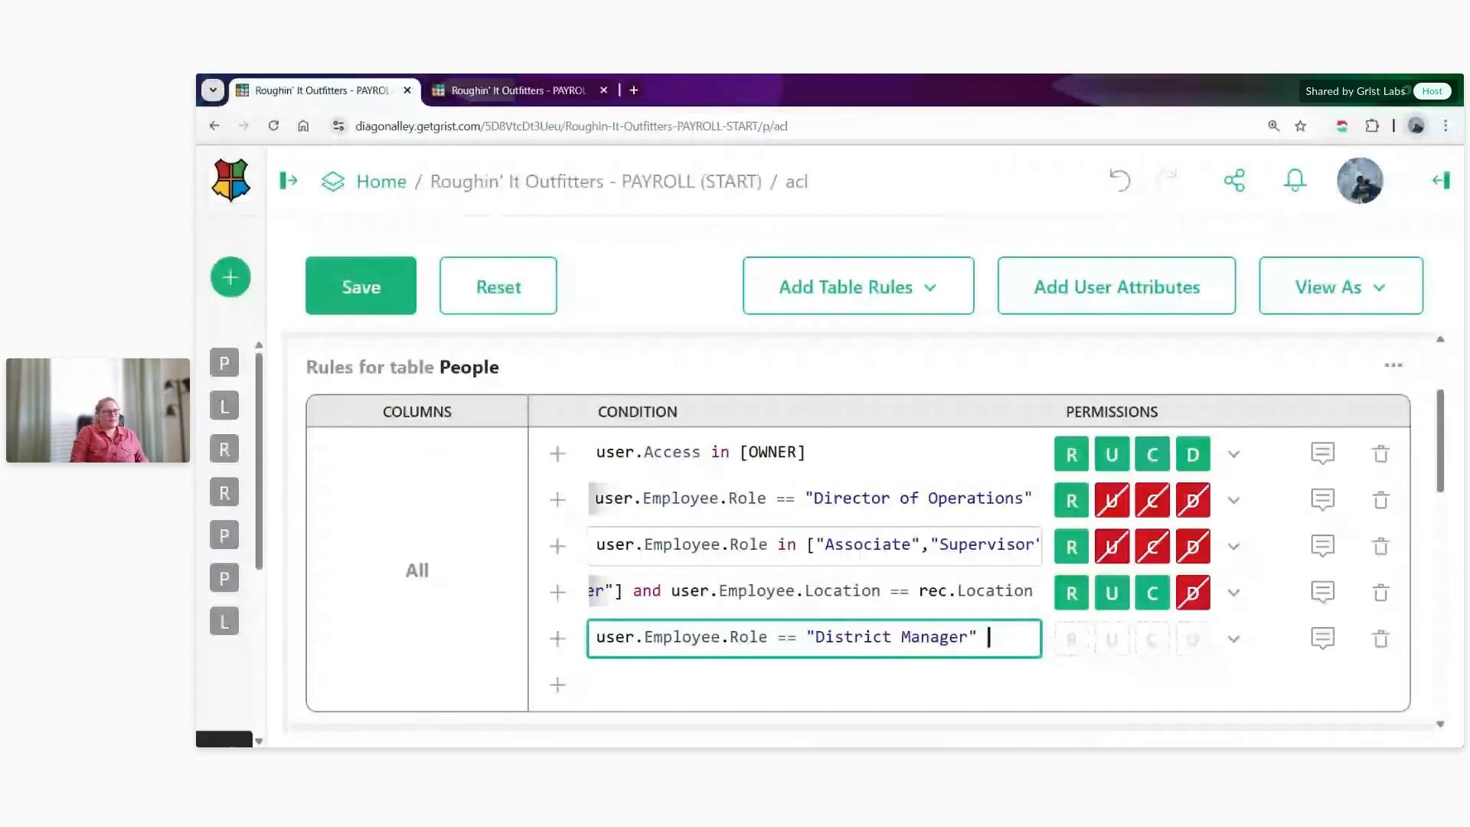
{"action": "type", "text": " and"}
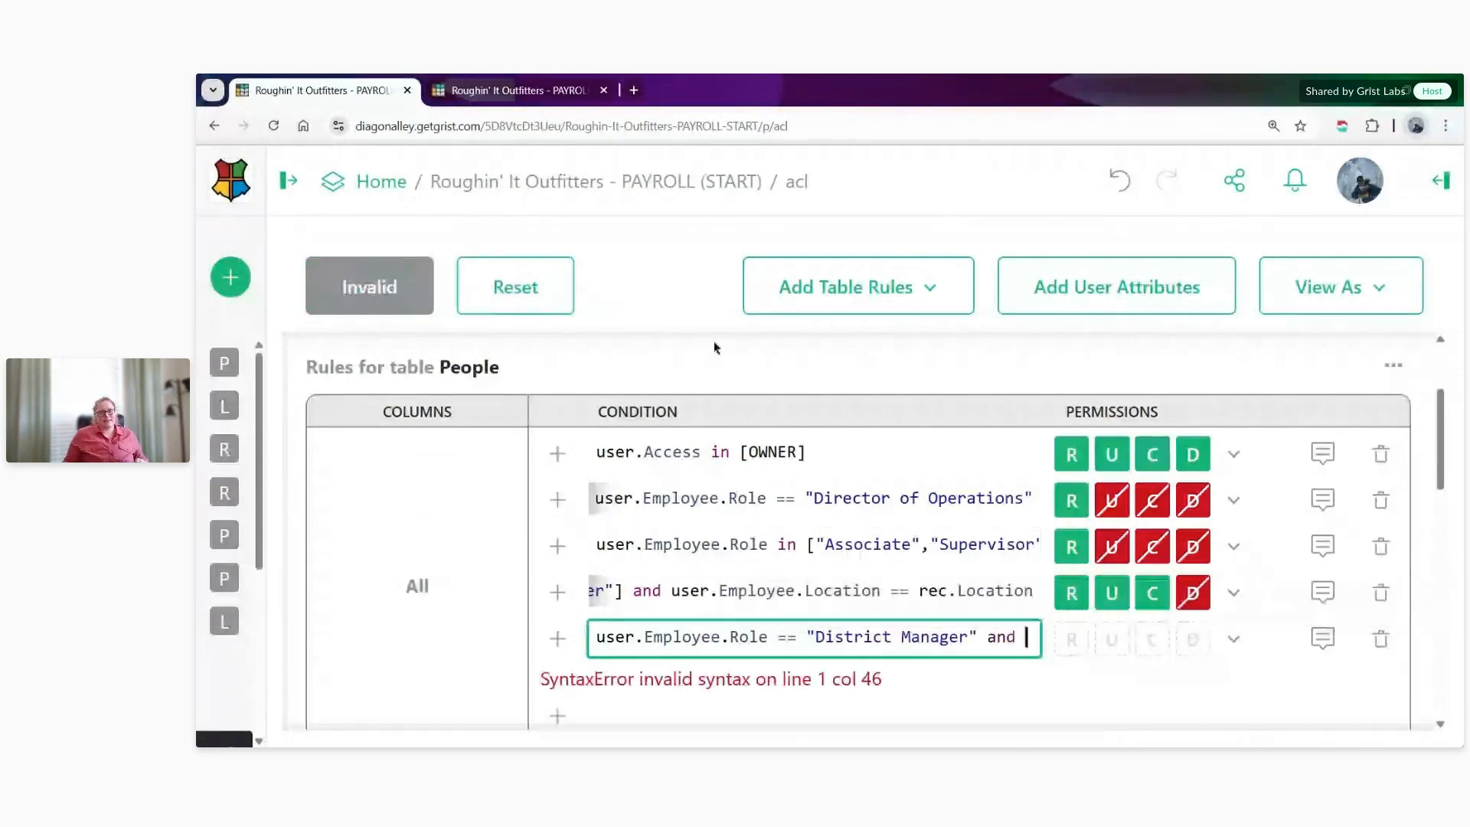
- In the People data tab, compare the Store Region values with the district managers' Region Assignment entries
{"action": "left_click", "coordinate": [498, 94]}
{"action": "left_click", "coordinate": [1135, 312]}
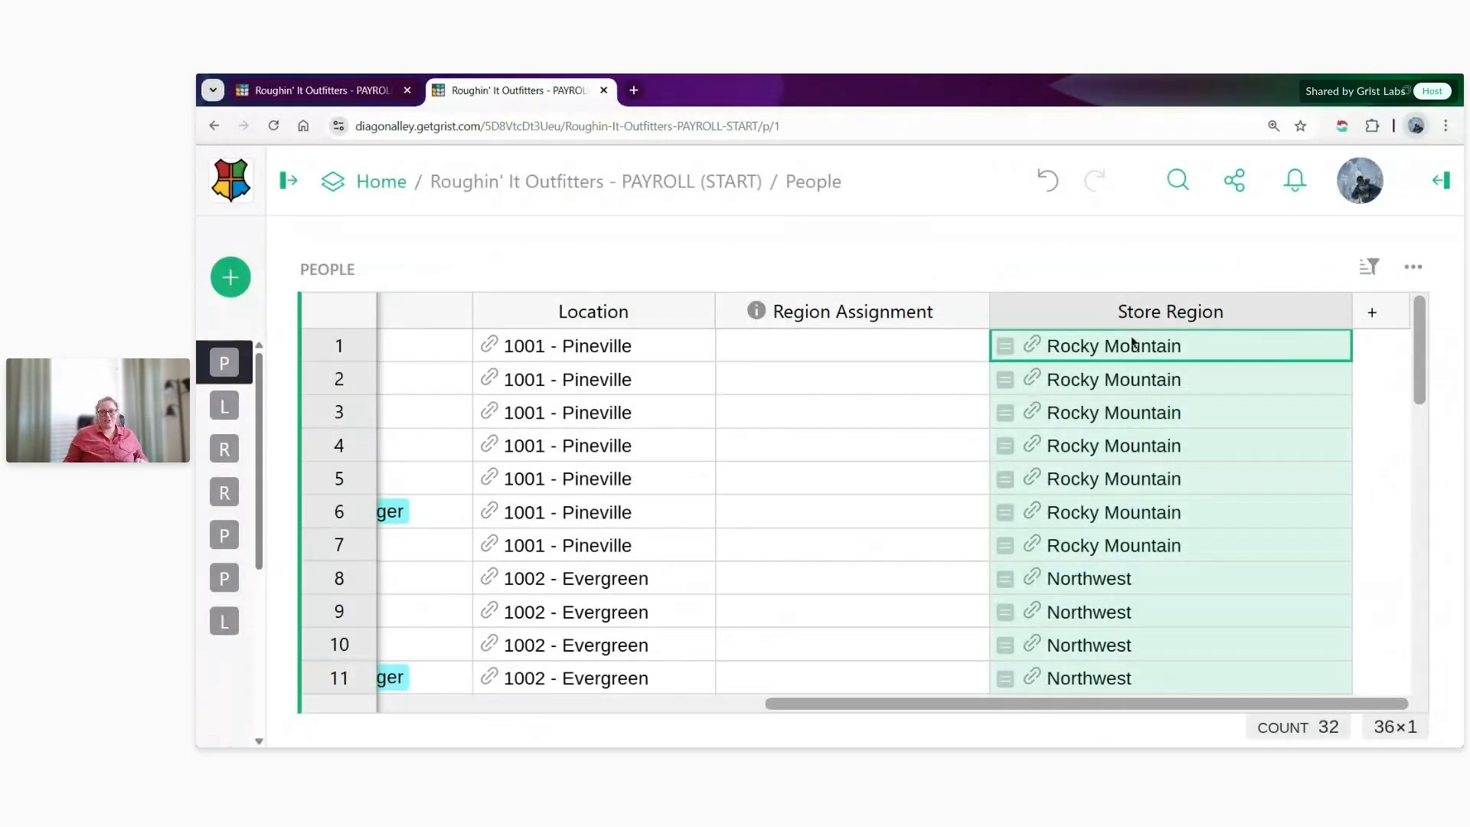
{"action": "scroll", "coordinate": [1137, 442], "scroll_direction": "down", "scroll_amount": 9}
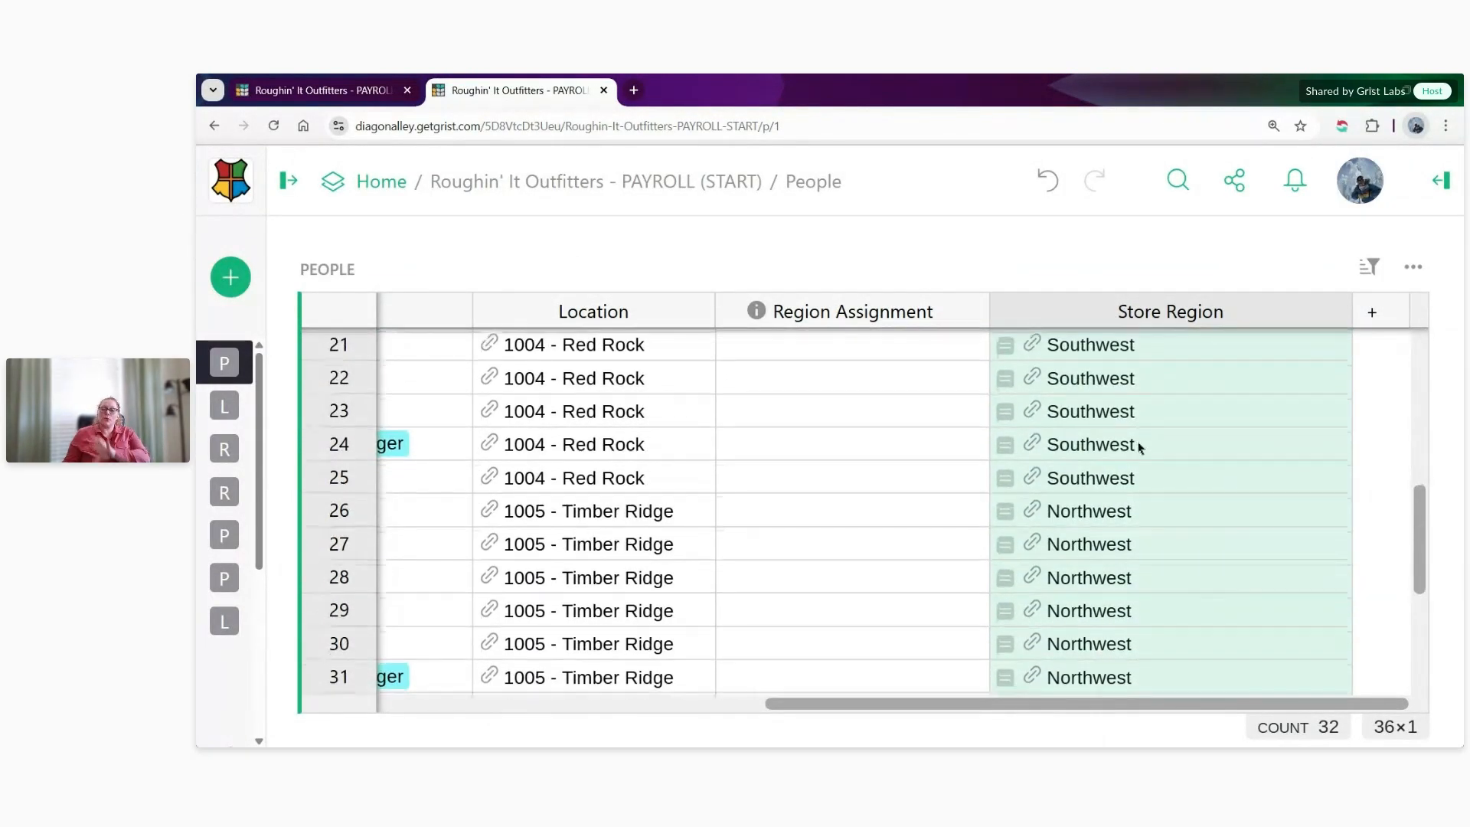
{"action": "scroll", "coordinate": [1137, 441], "scroll_direction": "down", "scroll_amount": 3}
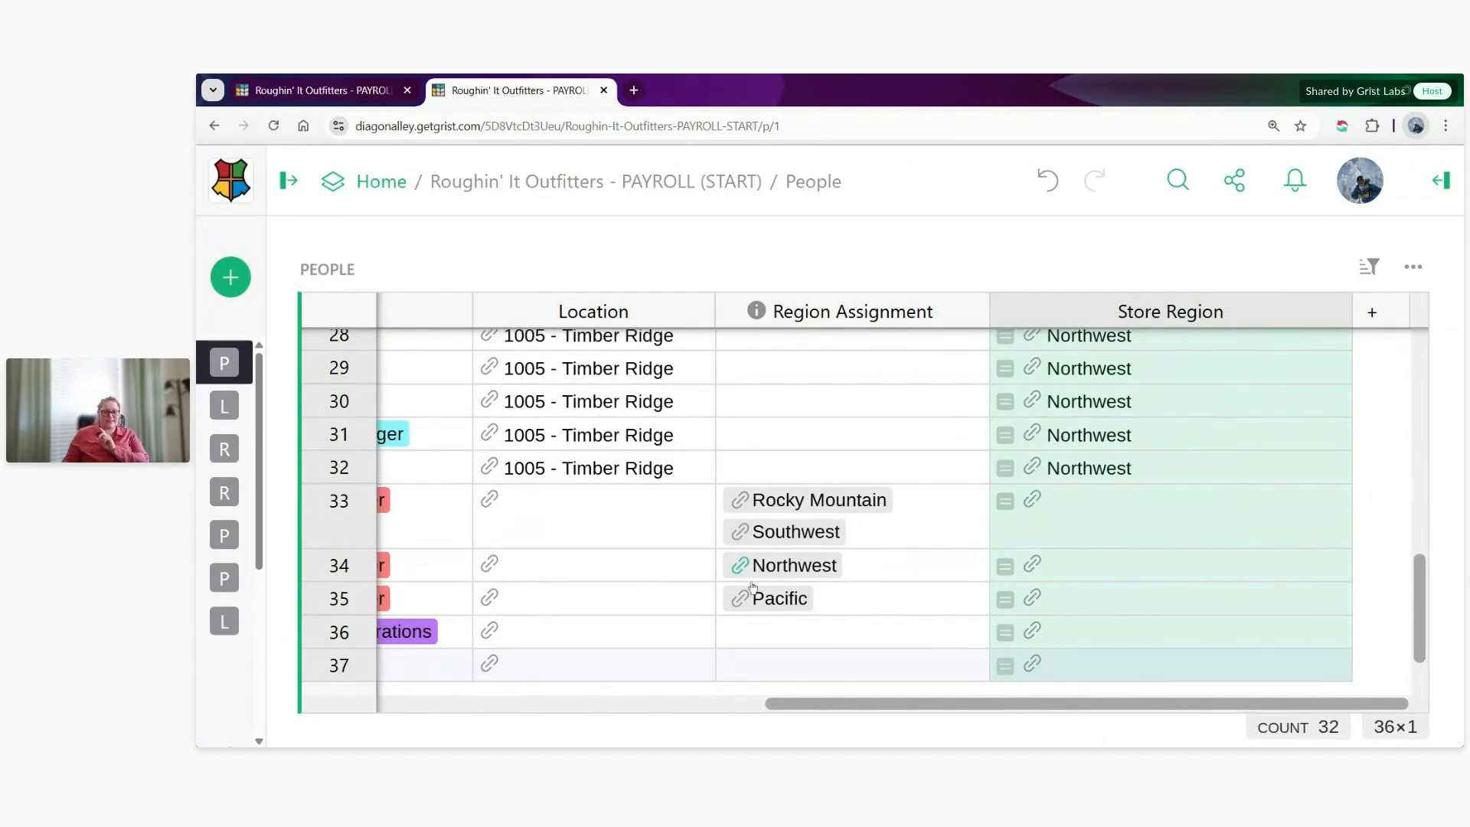
- Back in the access rules tab, complete the district manager condition with rec.Store_Region in user.Employee.Region_Assignment
{"action": "left_click", "coordinate": [329, 91]}
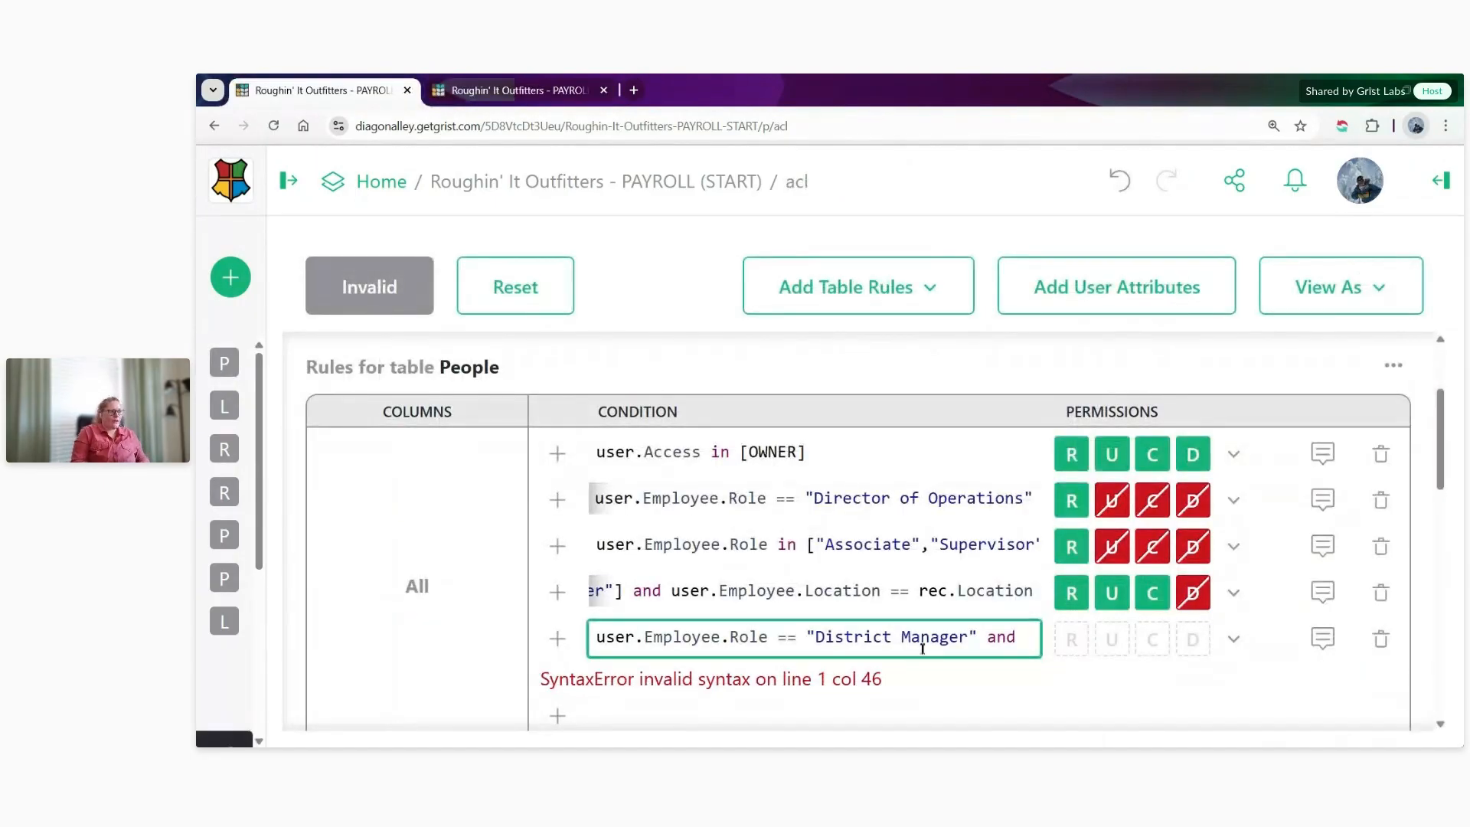
{"action": "type", "text": "rec."}
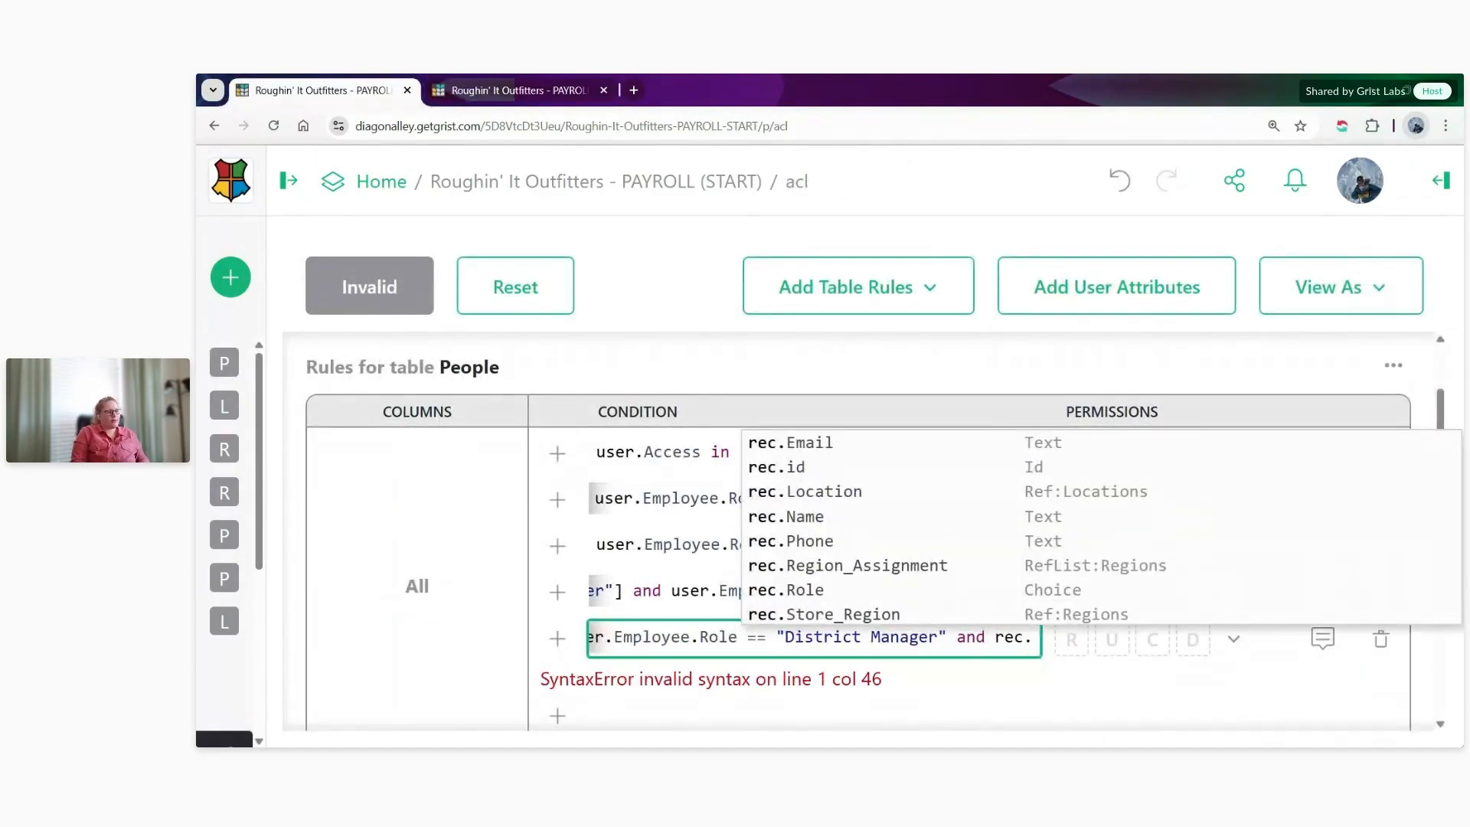
{"action": "type", "text": "Sto"}
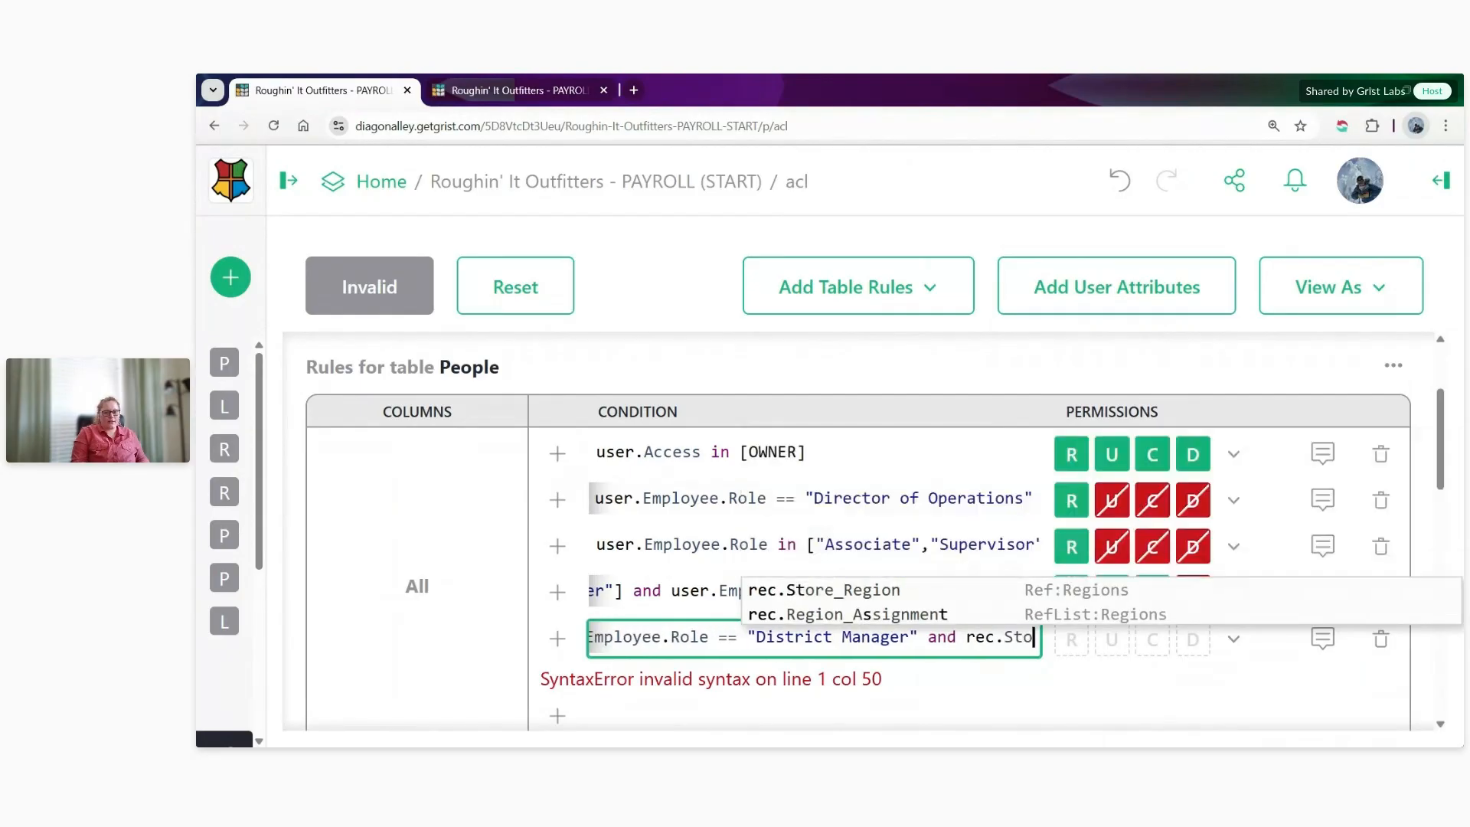
{"action": "type", "text": "r"}
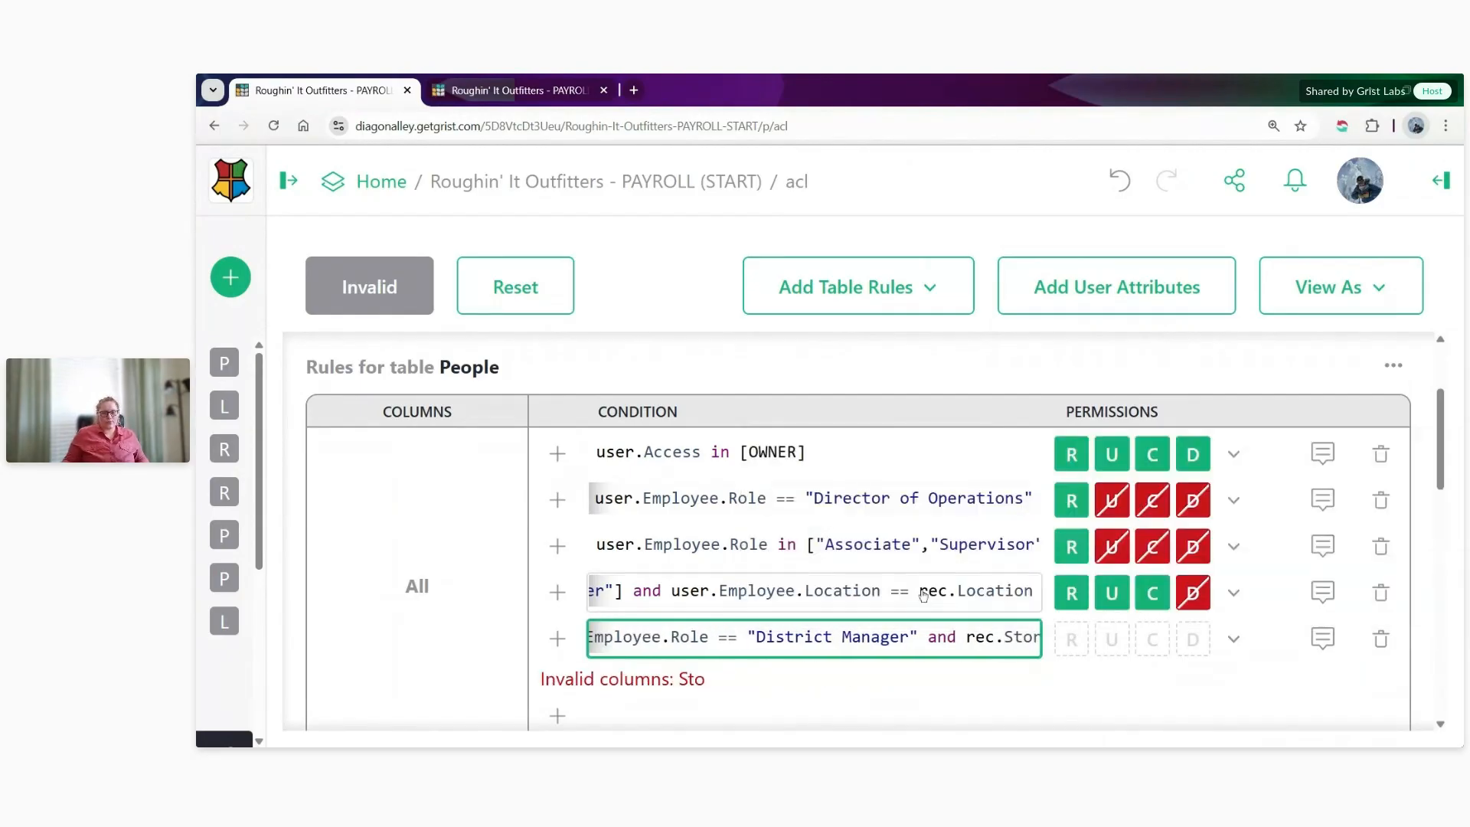
{"action": "type", "text": "e_Region in "}
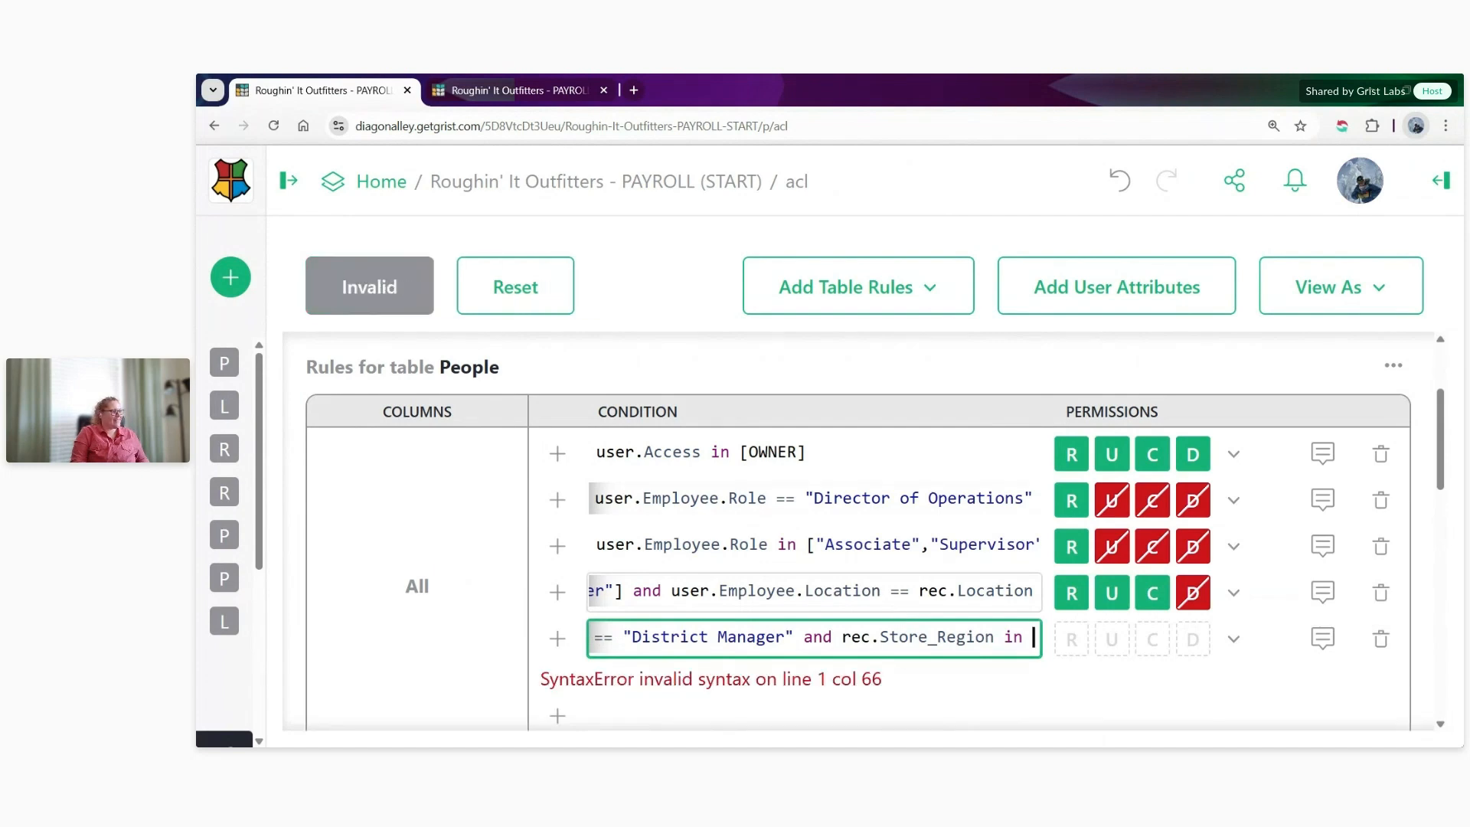
{"action": "type", "text": "user.Empo"}
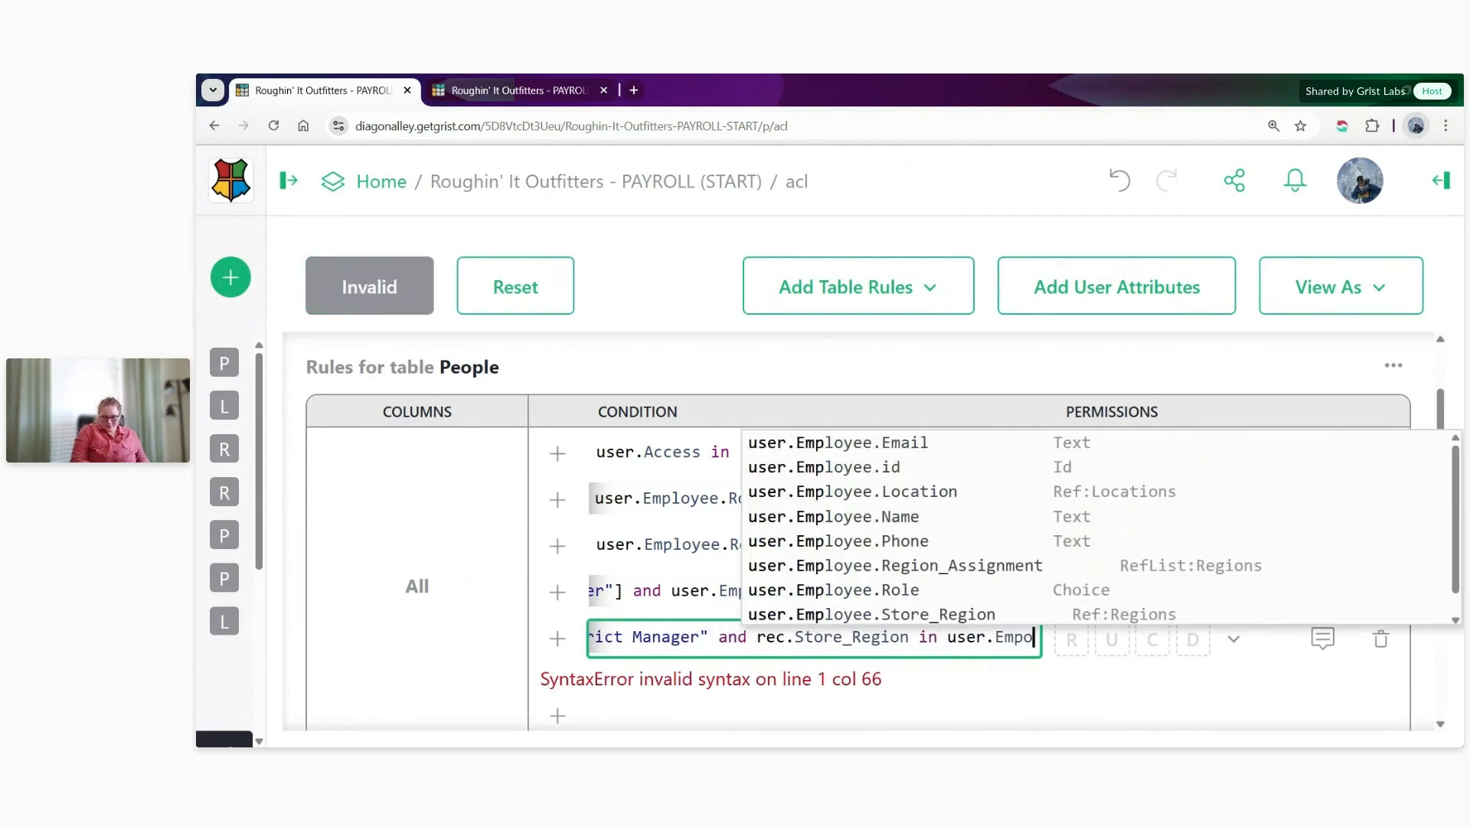
{"action": "key", "text": "BackSpace"}
{"action": "type", "text": "loyee"}
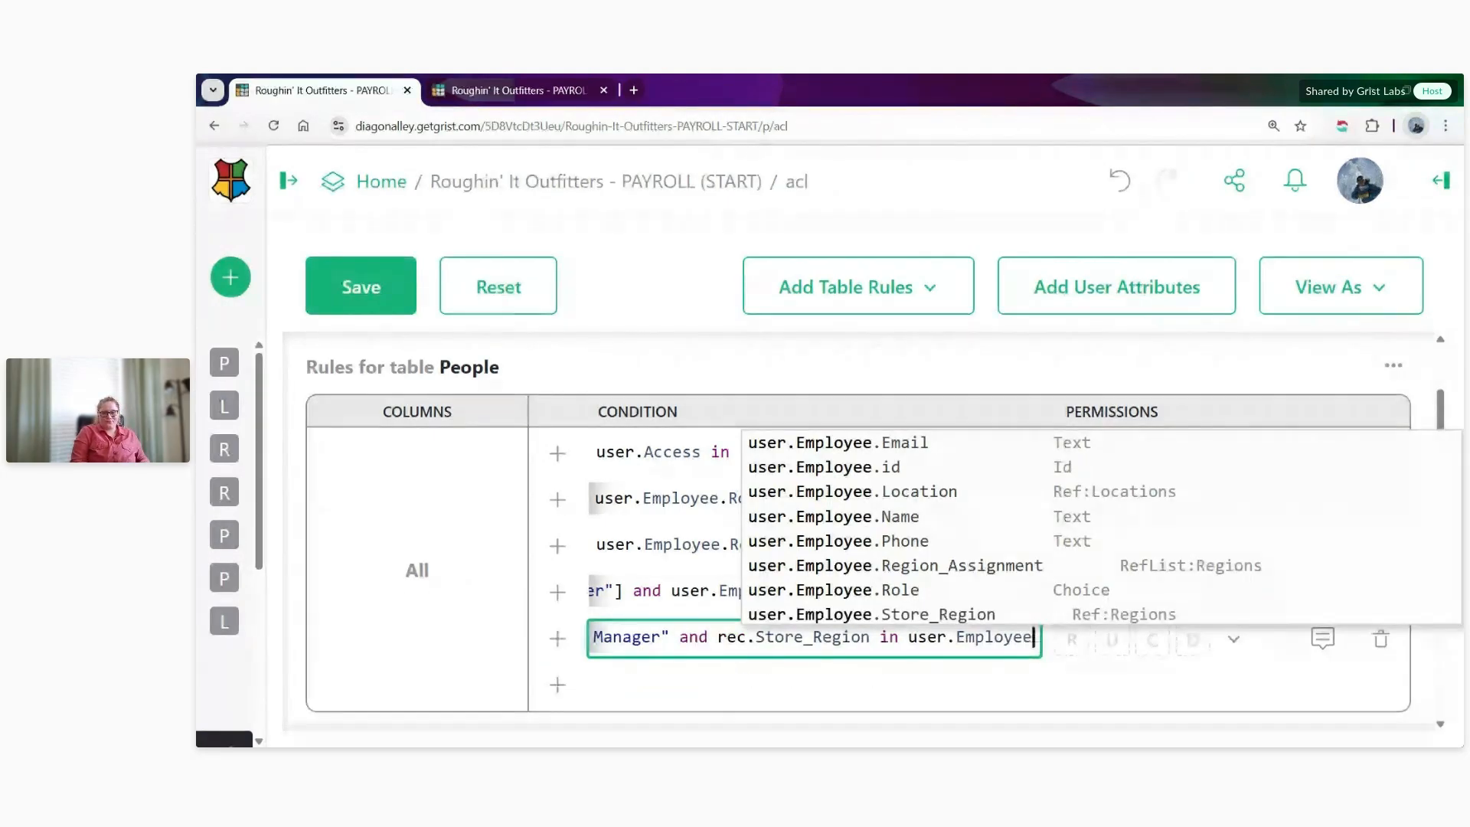
{"action": "type", "text": "."}
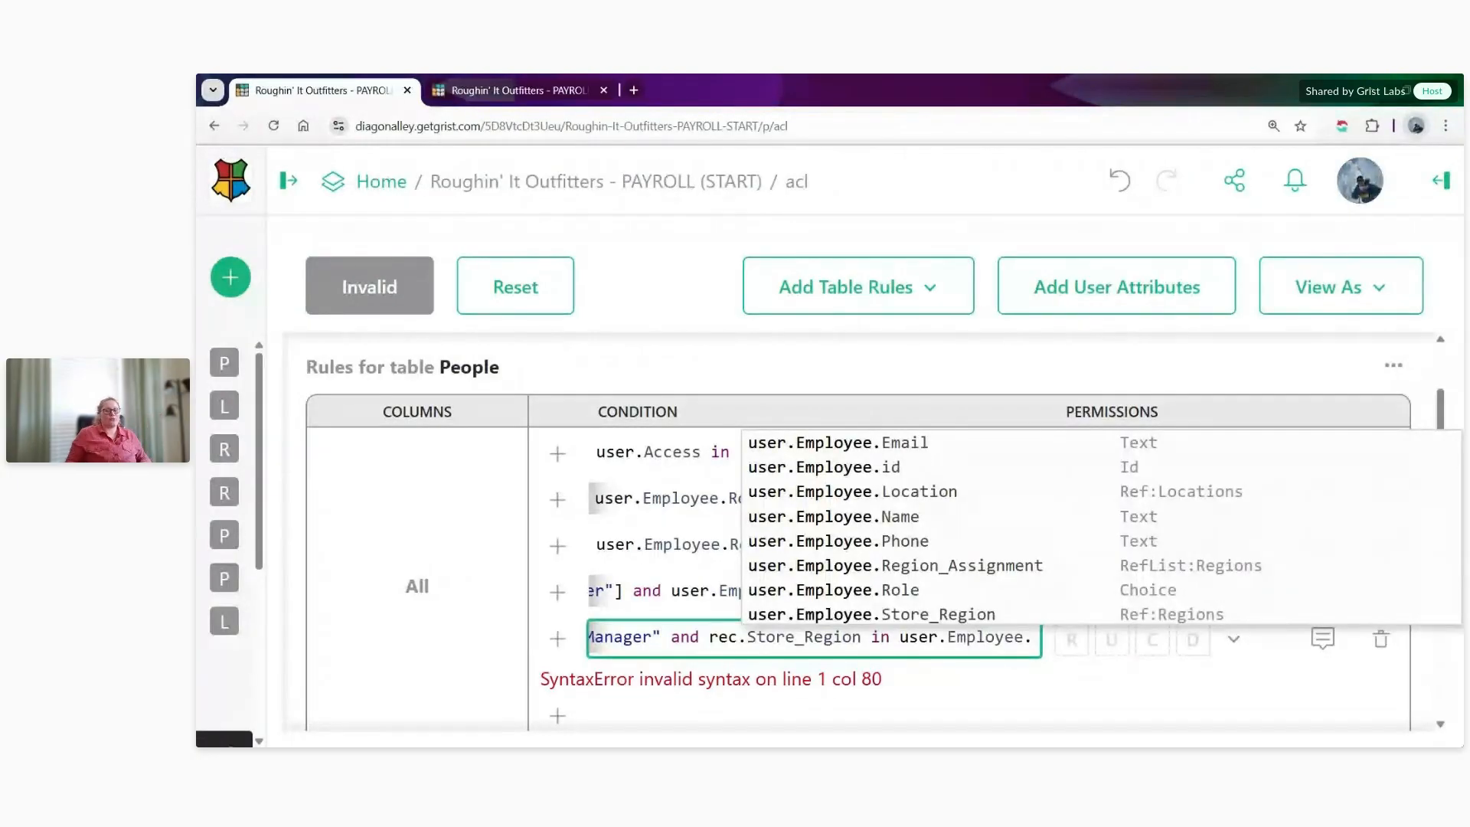
{"action": "left_click", "coordinate": [834, 590]}
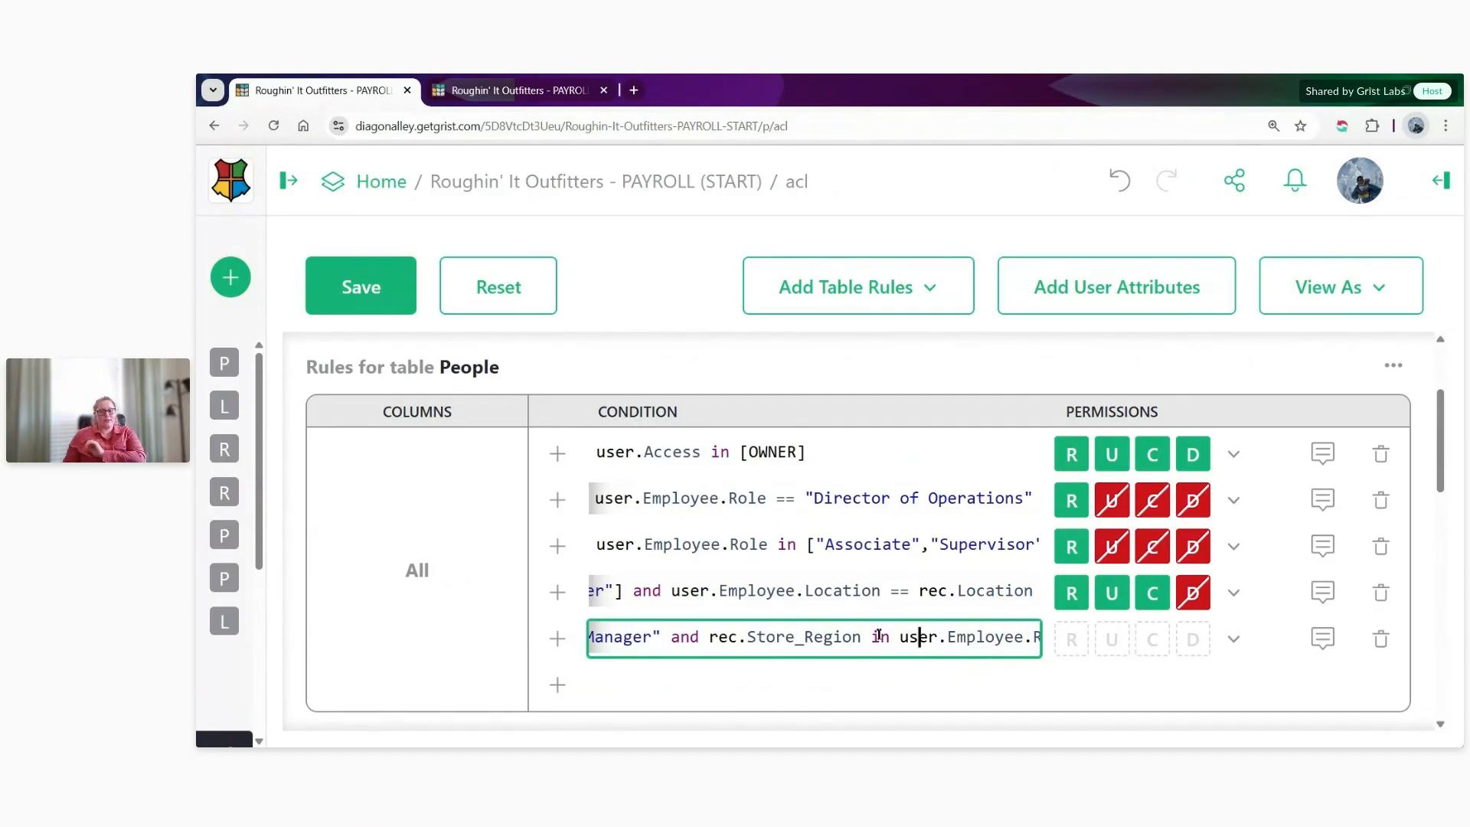
{"action": "left_click_drag", "start_coordinate": [900, 636], "coordinate": [1024, 639]}
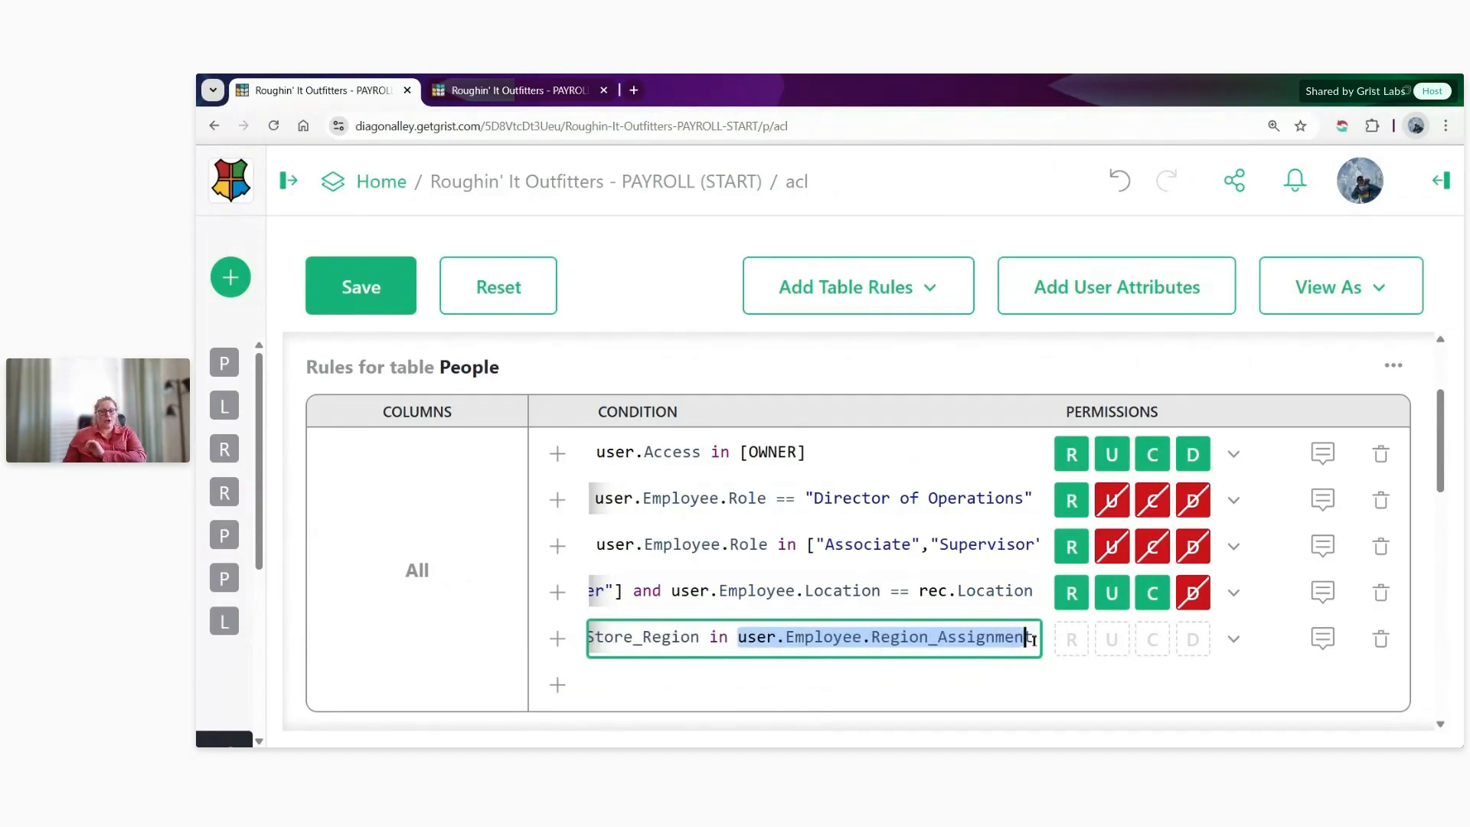
{"action": "left_click", "coordinate": [1028, 639]}
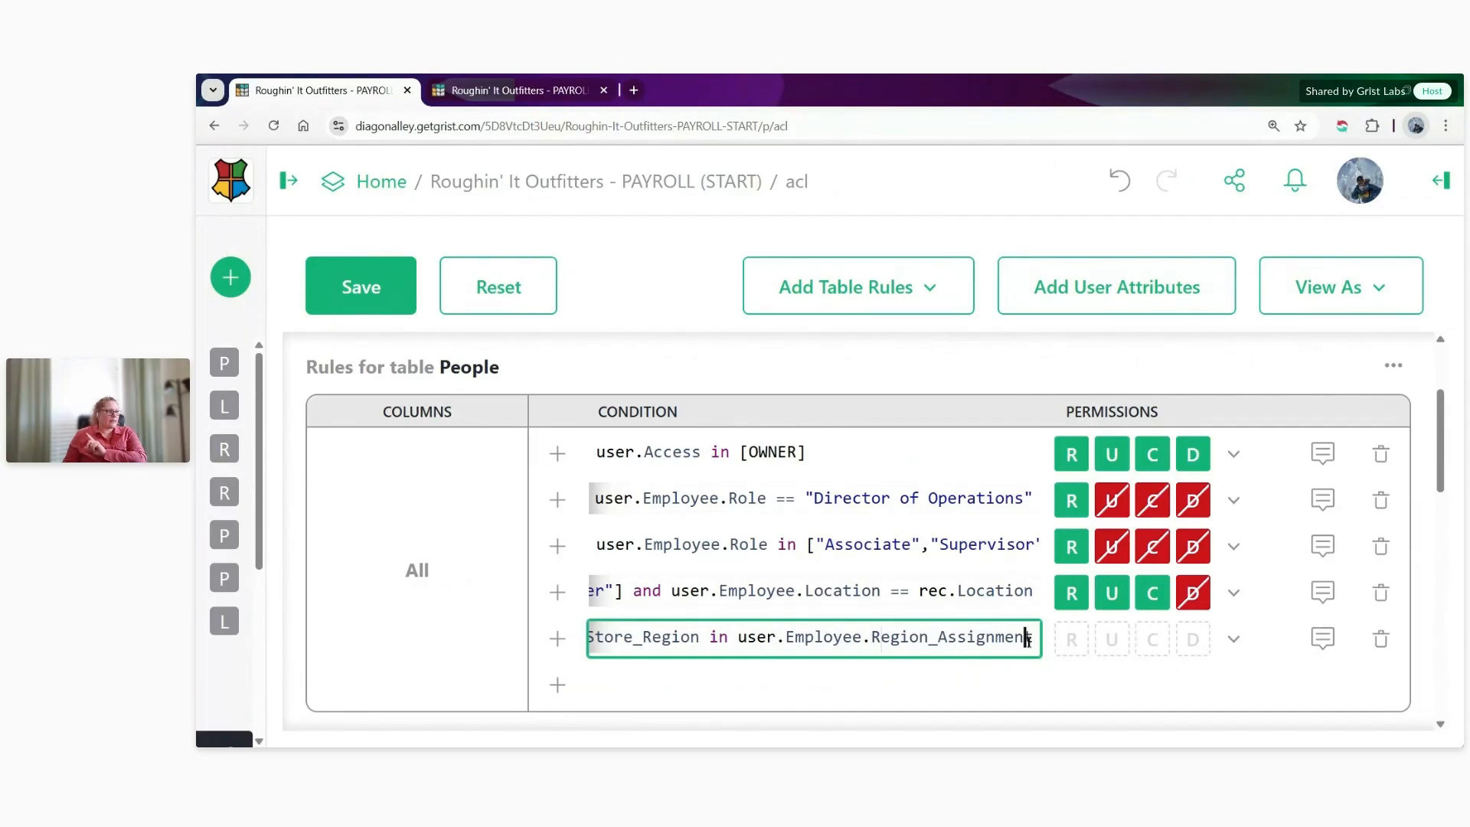
- Allow read, update and create but deny delete for the district manager rule, and save the access rules
{"action": "left_click", "coordinate": [1233, 638]}
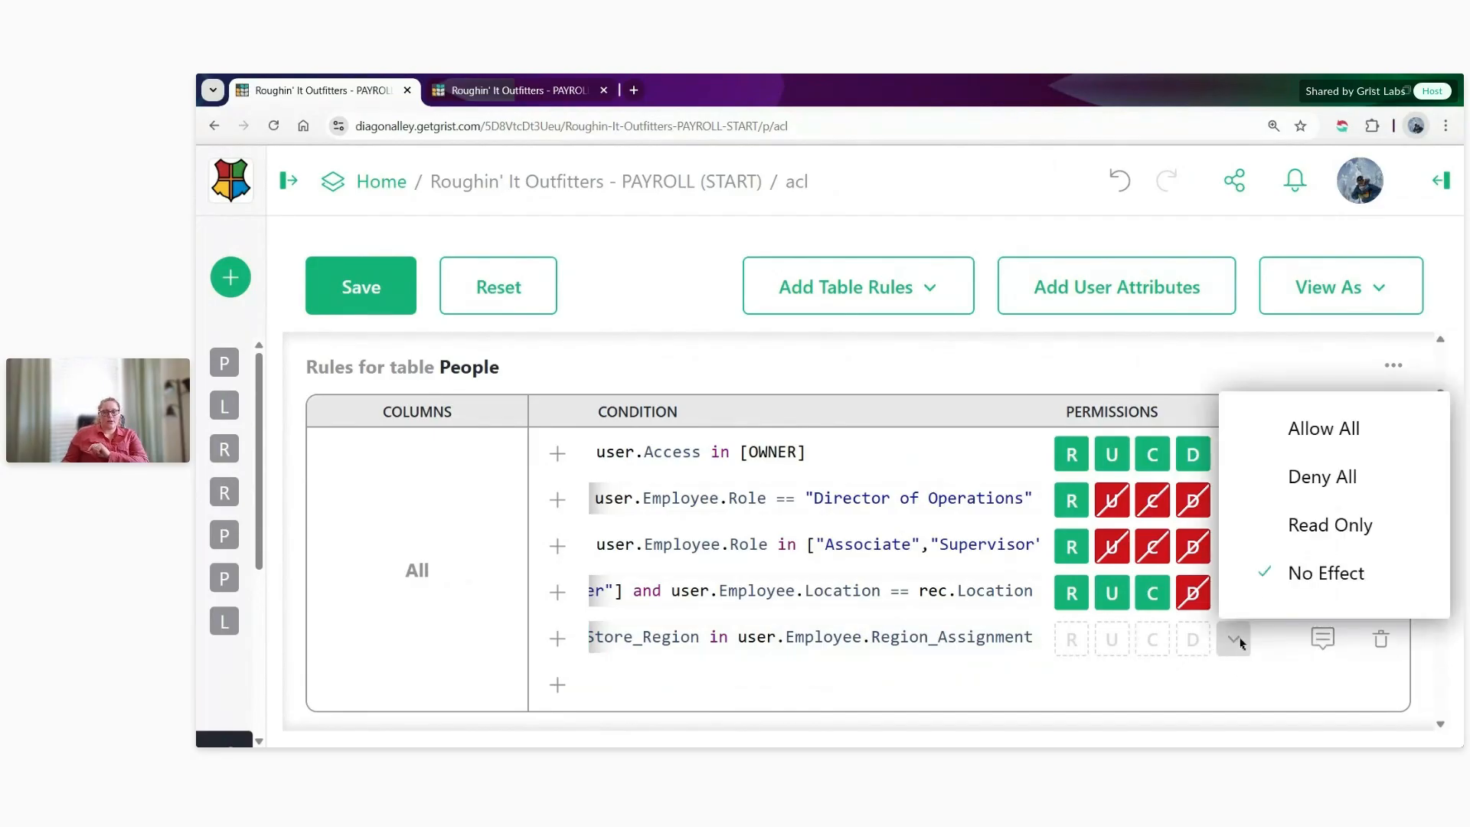
{"action": "left_click", "coordinate": [1296, 432]}
{"action": "left_click", "coordinate": [1196, 645]}
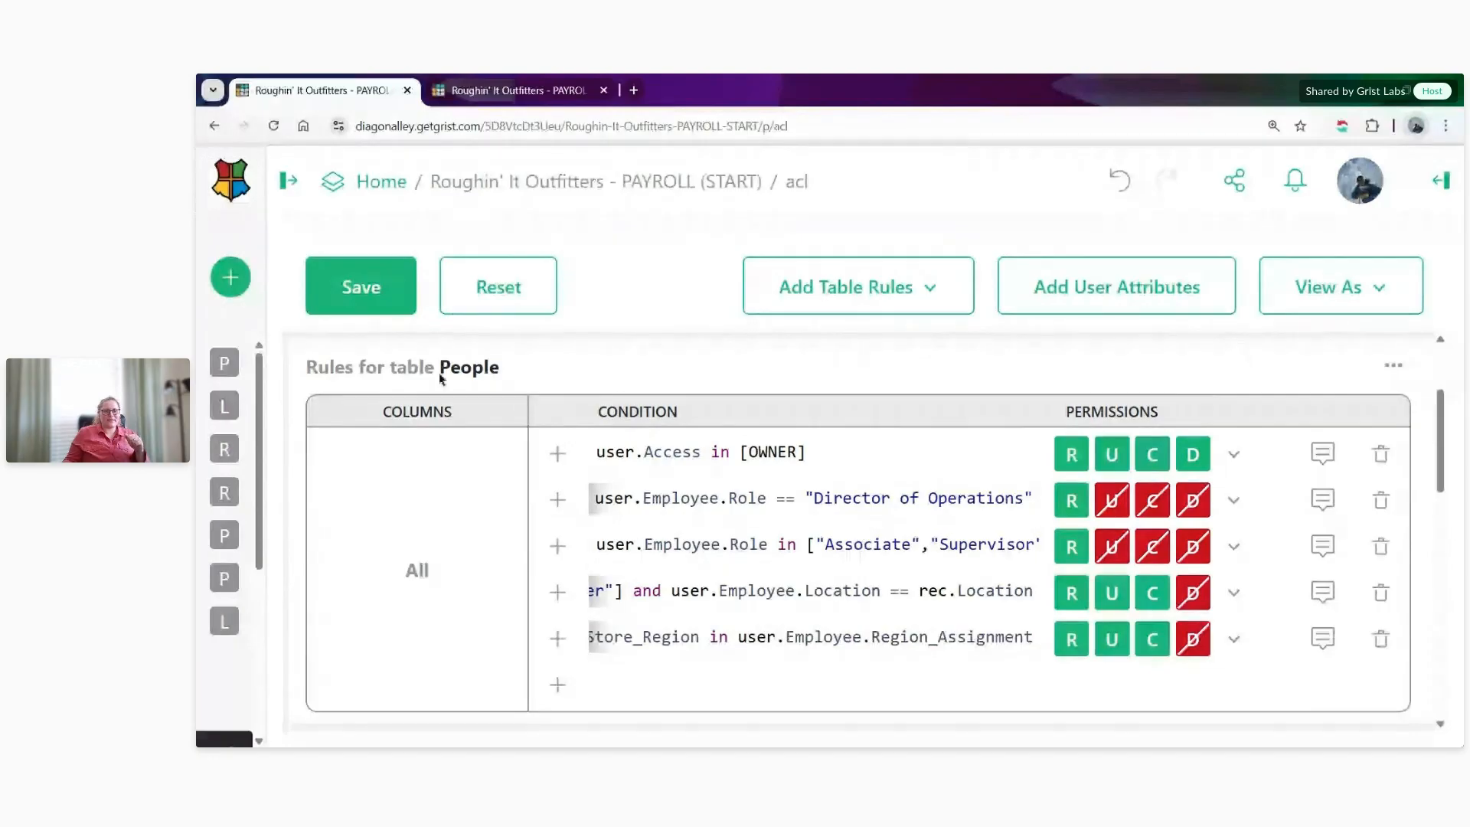
{"action": "left_click", "coordinate": [351, 285]}
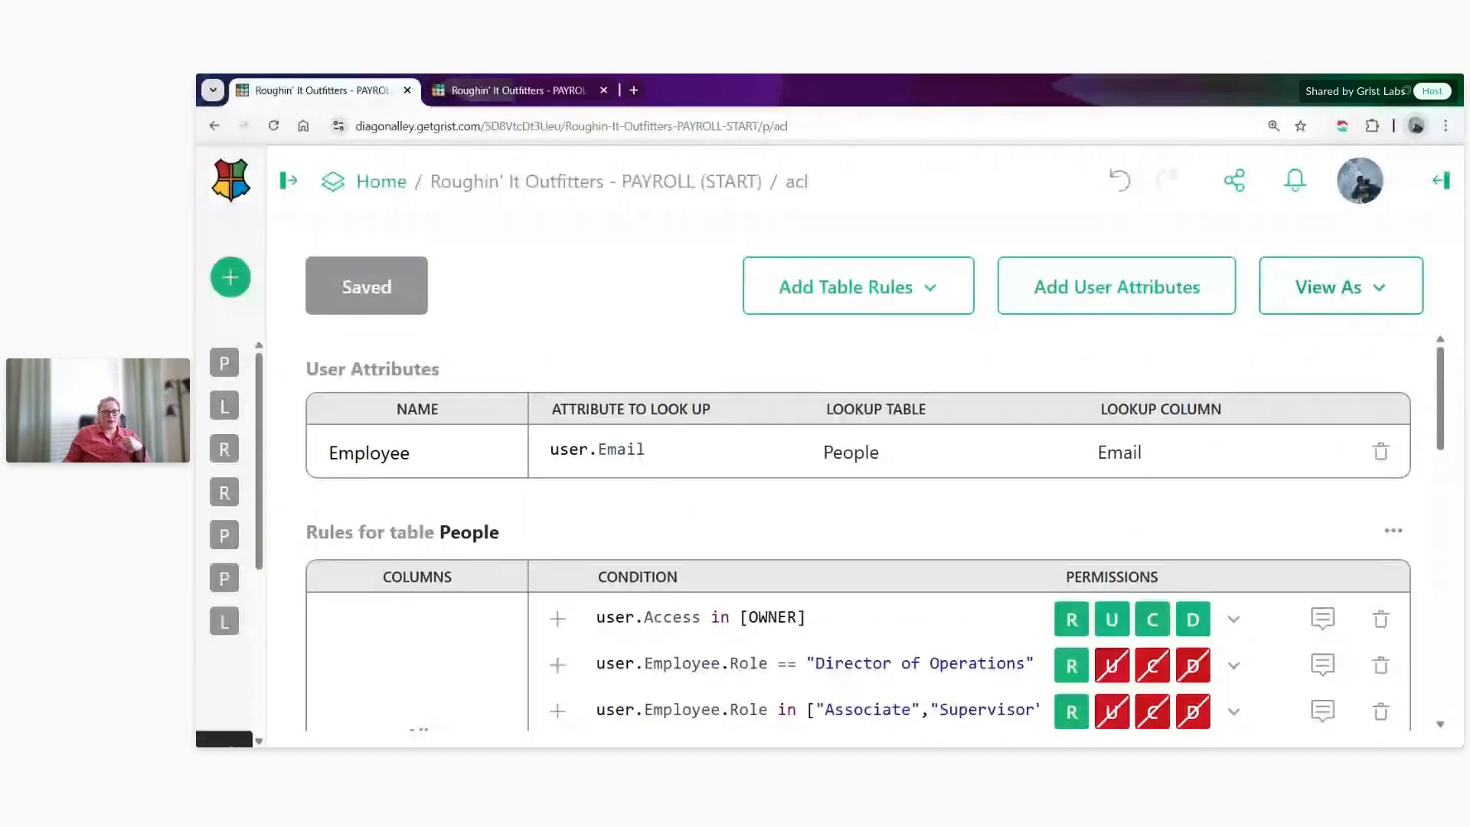
- View the document as the first associate of 1001 - Pineville and examine the accessible People rows
{"action": "left_click", "coordinate": [1369, 286]}
{"action": "left_click", "coordinate": [1277, 303]}
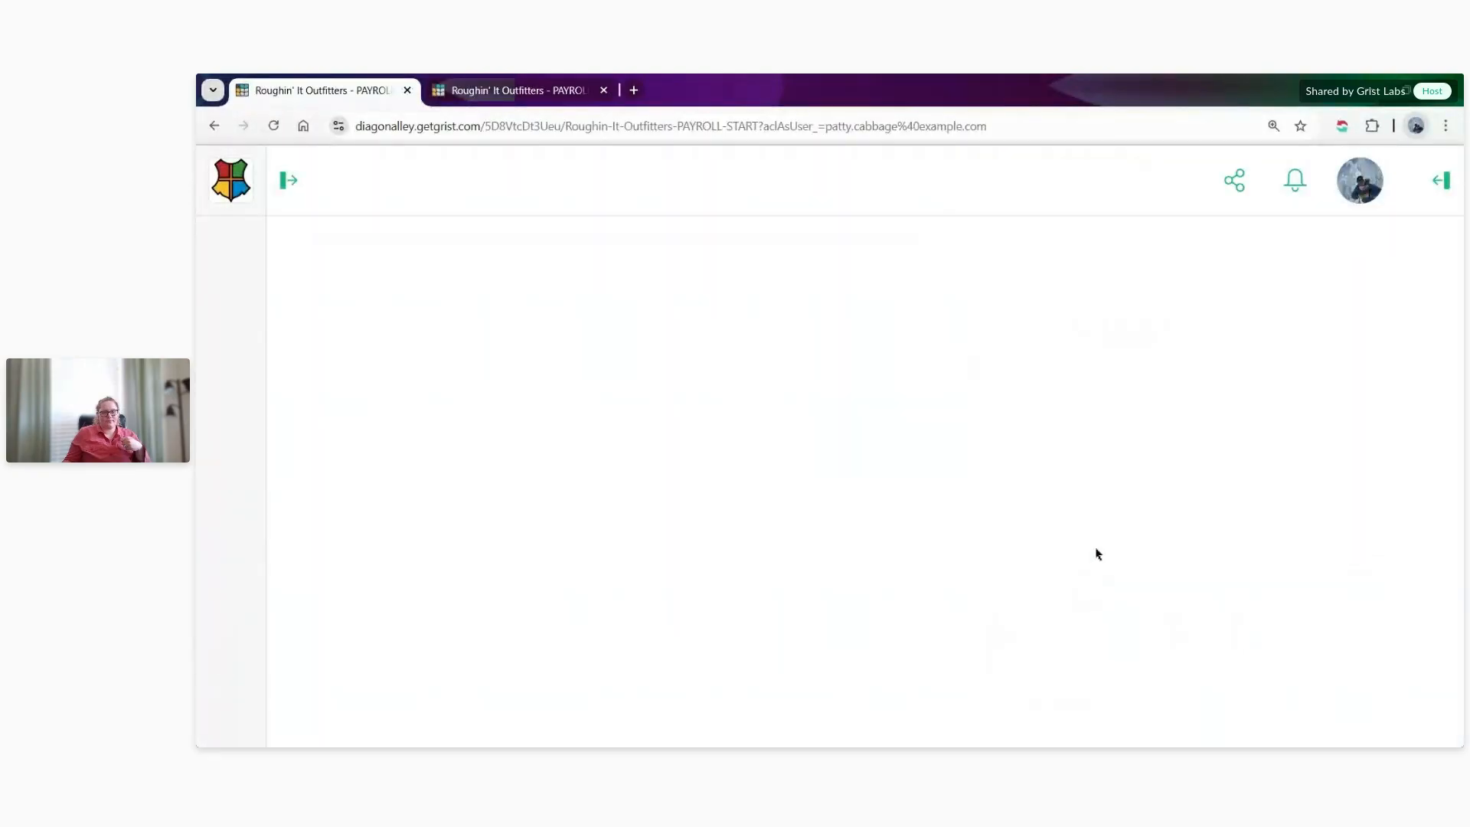
{"action": "left_click_drag", "start_coordinate": [992, 708], "coordinate": [531, 704]}
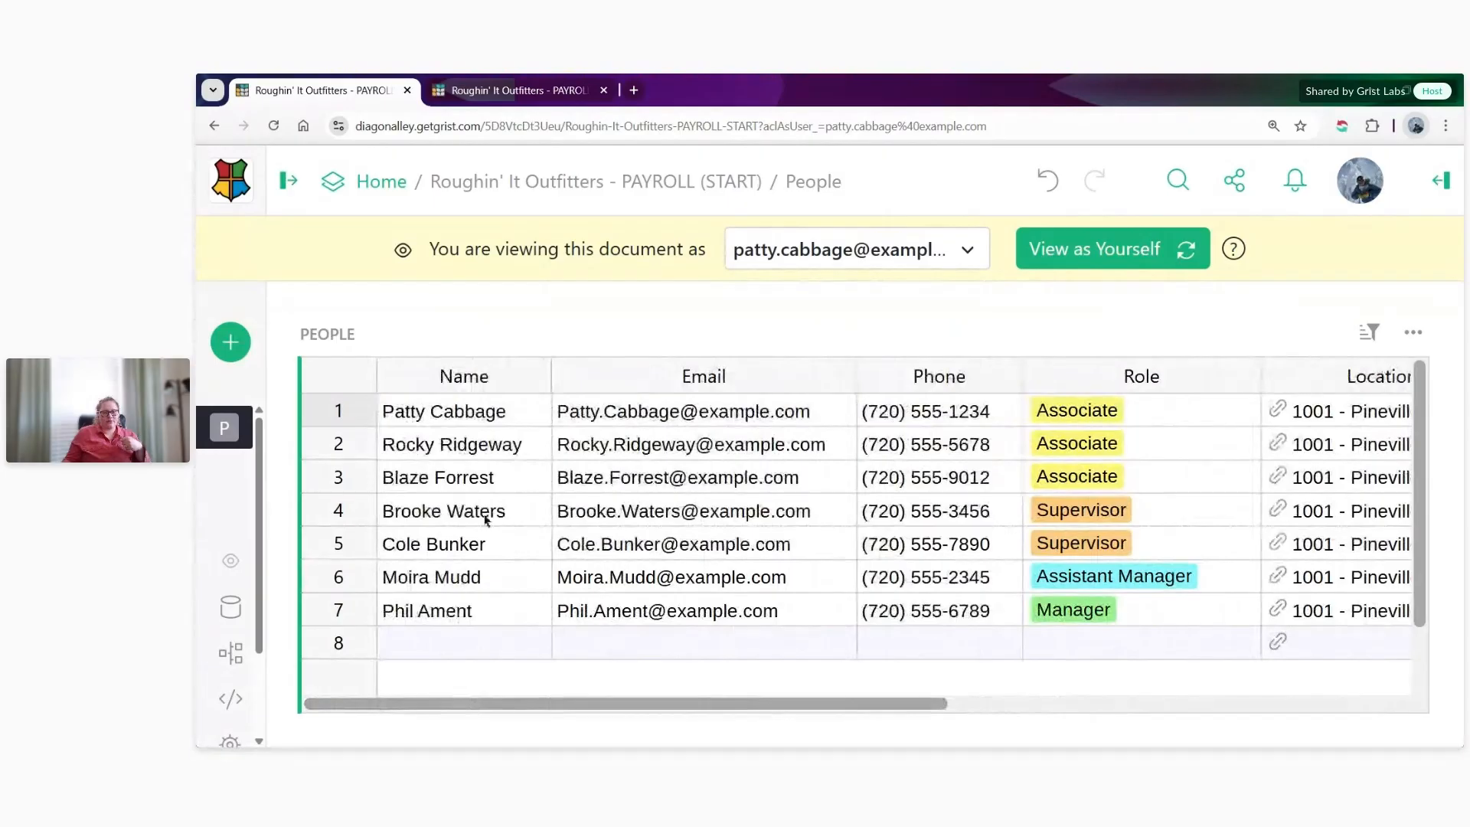
- As the associate, try to append "test" to the email of the supervisor in row 4
{"action": "left_click", "coordinate": [848, 519]}
{"action": "key", "text": "Return"}
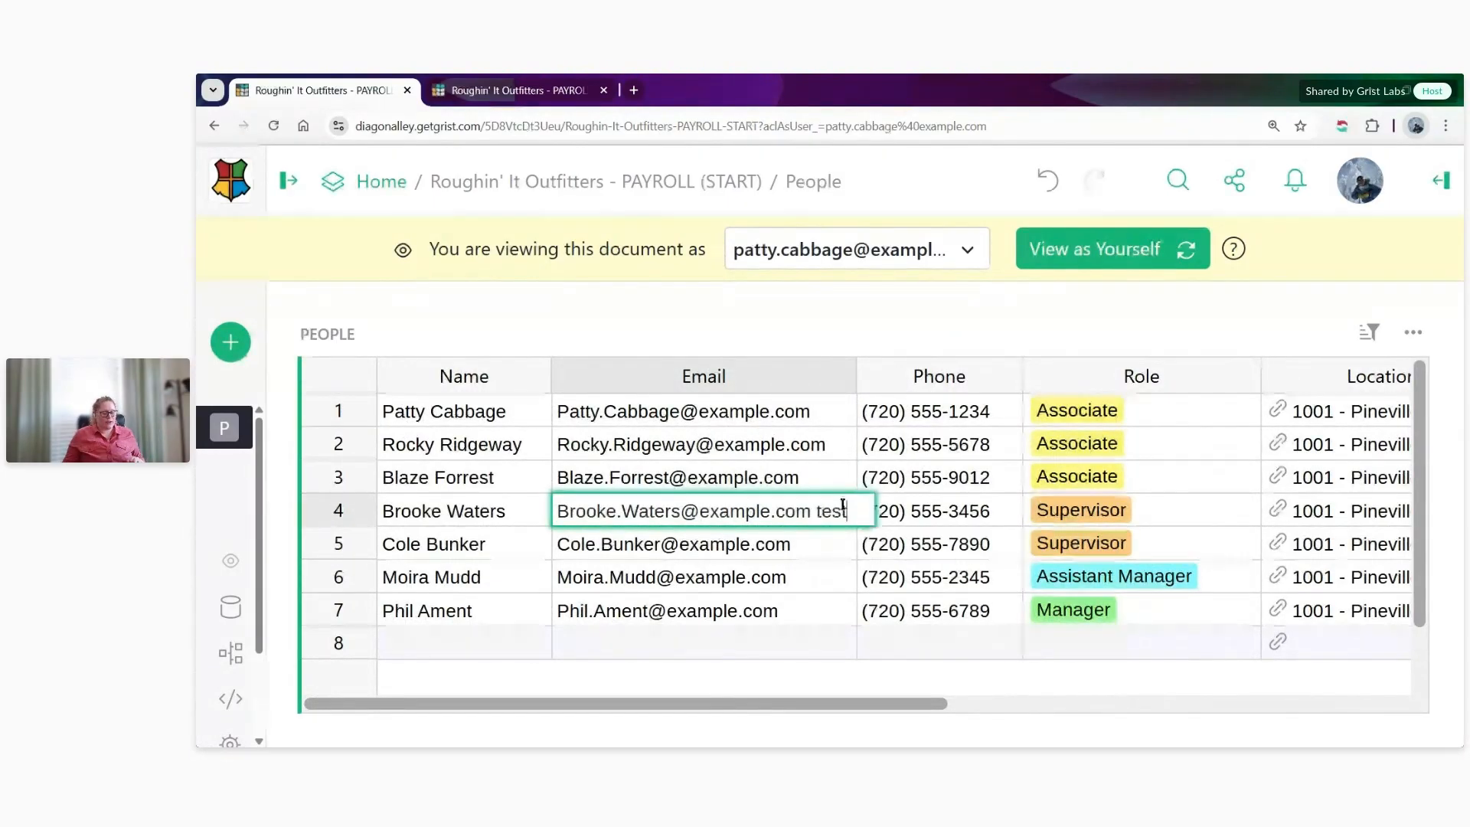
{"action": "key", "text": "Tab"}
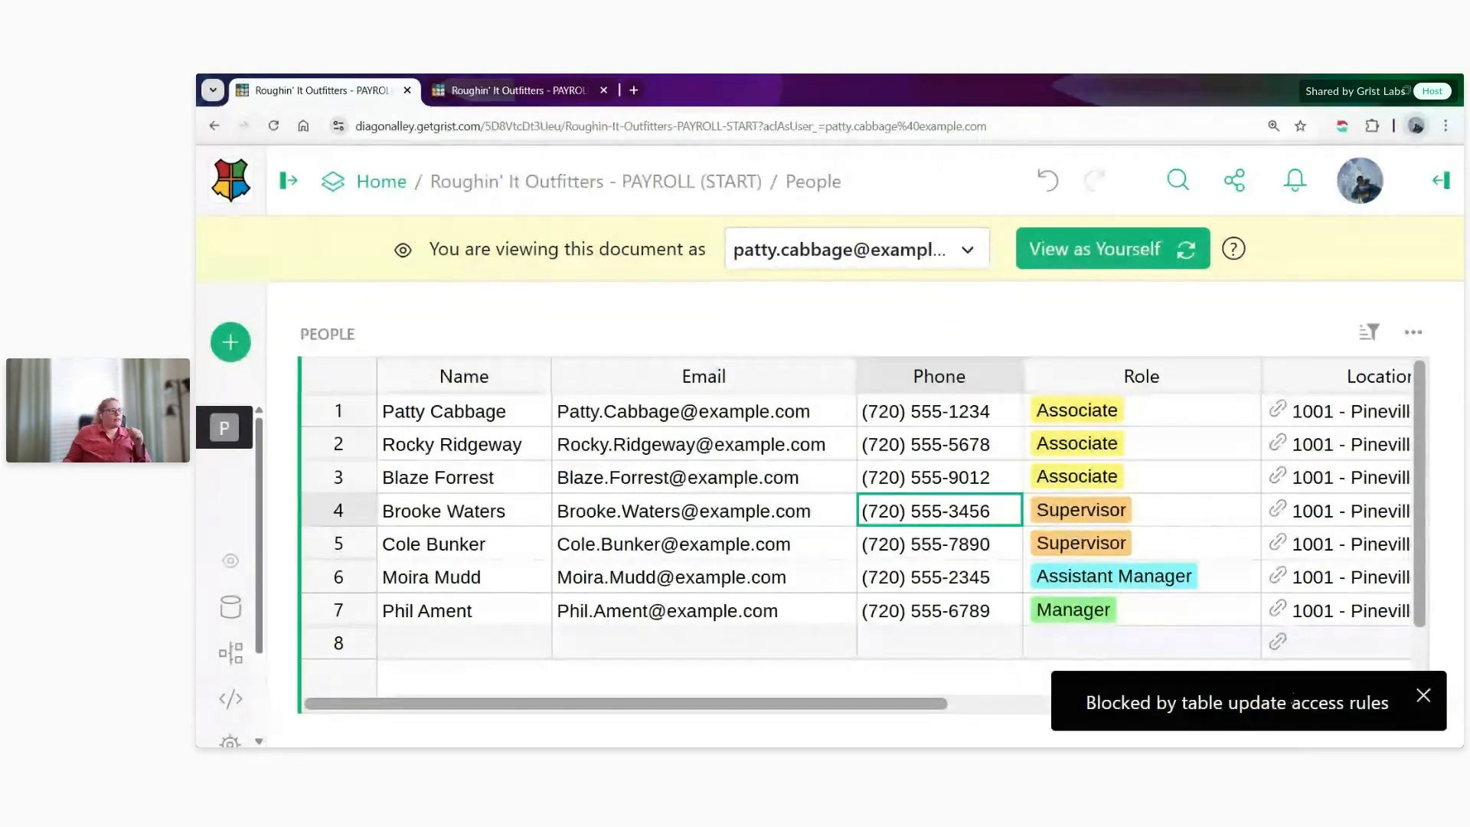
- Switch to viewing the document as the manager of 1001 - Pineville
{"action": "left_click", "coordinate": [932, 258]}
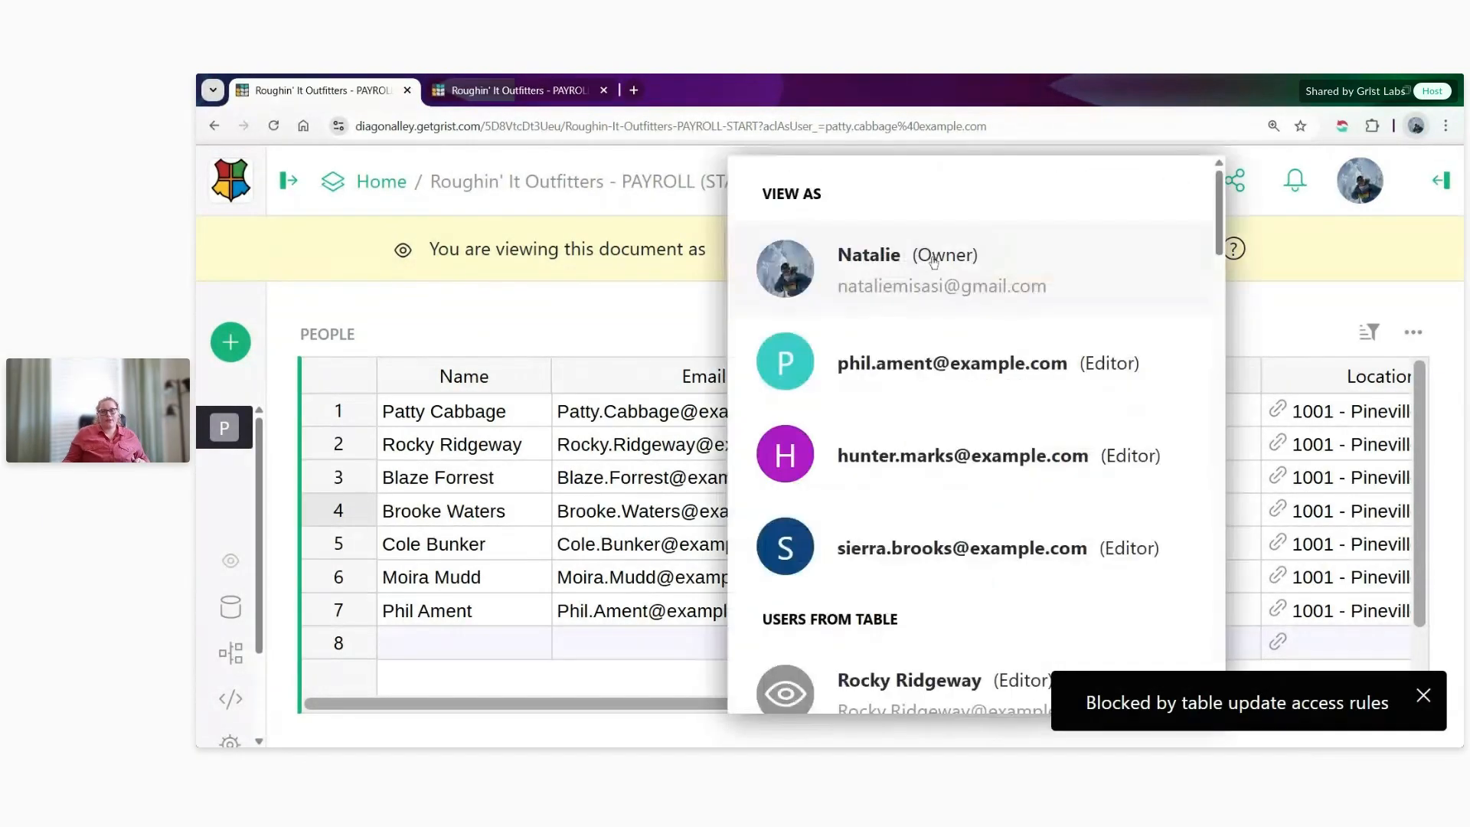
{"action": "left_click", "coordinate": [946, 360]}
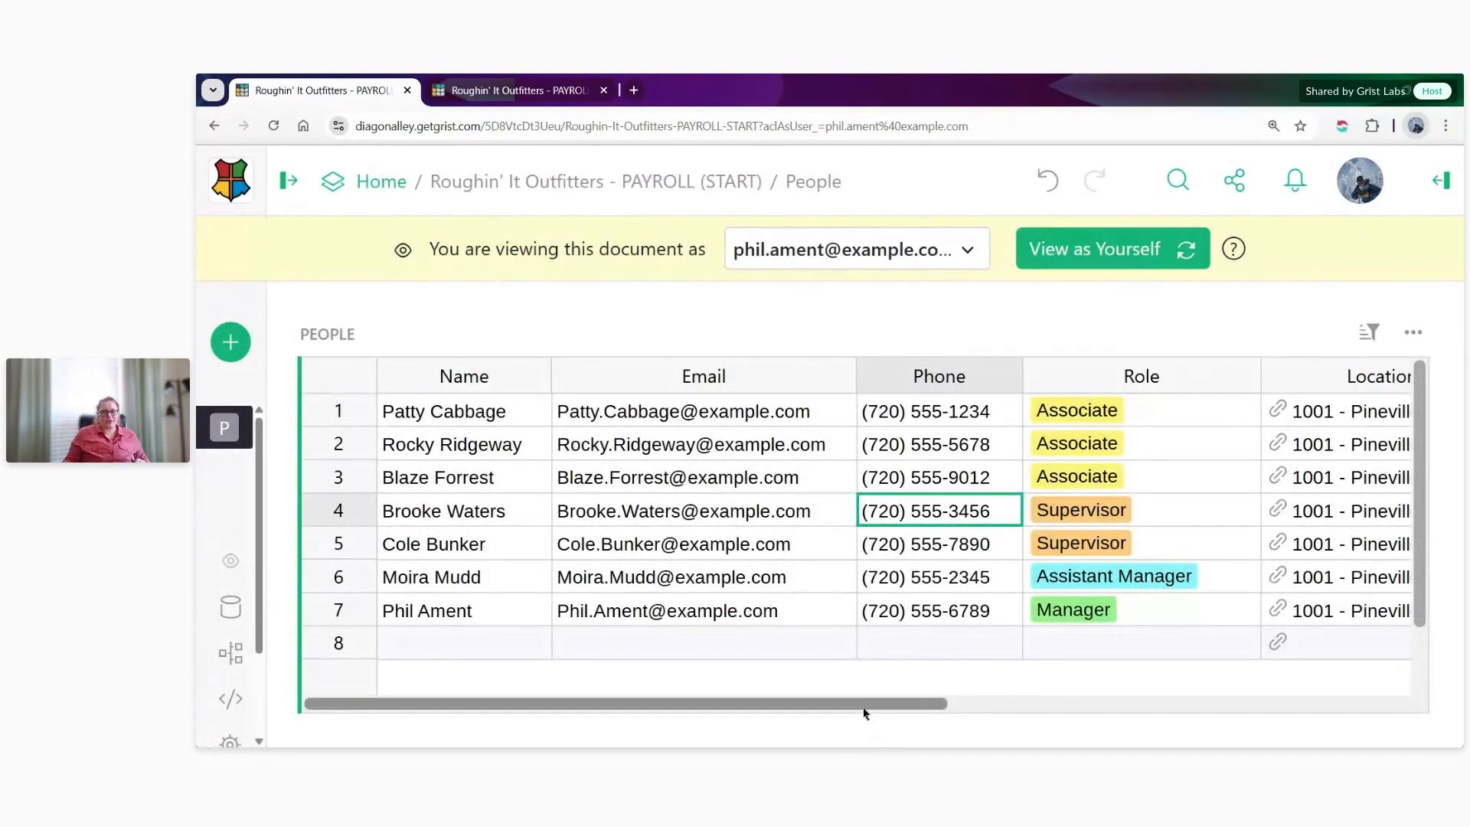
{"action": "mouse_move", "coordinate": [864, 708]}
{"action": "left_mouse_down"}
{"action": "mouse_move", "coordinate": [1248, 696]}
{"action": "mouse_move", "coordinate": [861, 699]}
{"action": "left_mouse_up"}
- As the manager, append "test" to the email of the supervisor in row 4
{"action": "double_click", "coordinate": [846, 511]}
{"action": "type", "text": "tre"}
{"action": "key", "text": "BackSpace"}
{"action": "key", "text": "BackSpace"}
{"action": "type", "text": "est"}
{"action": "key", "text": "Tab"}
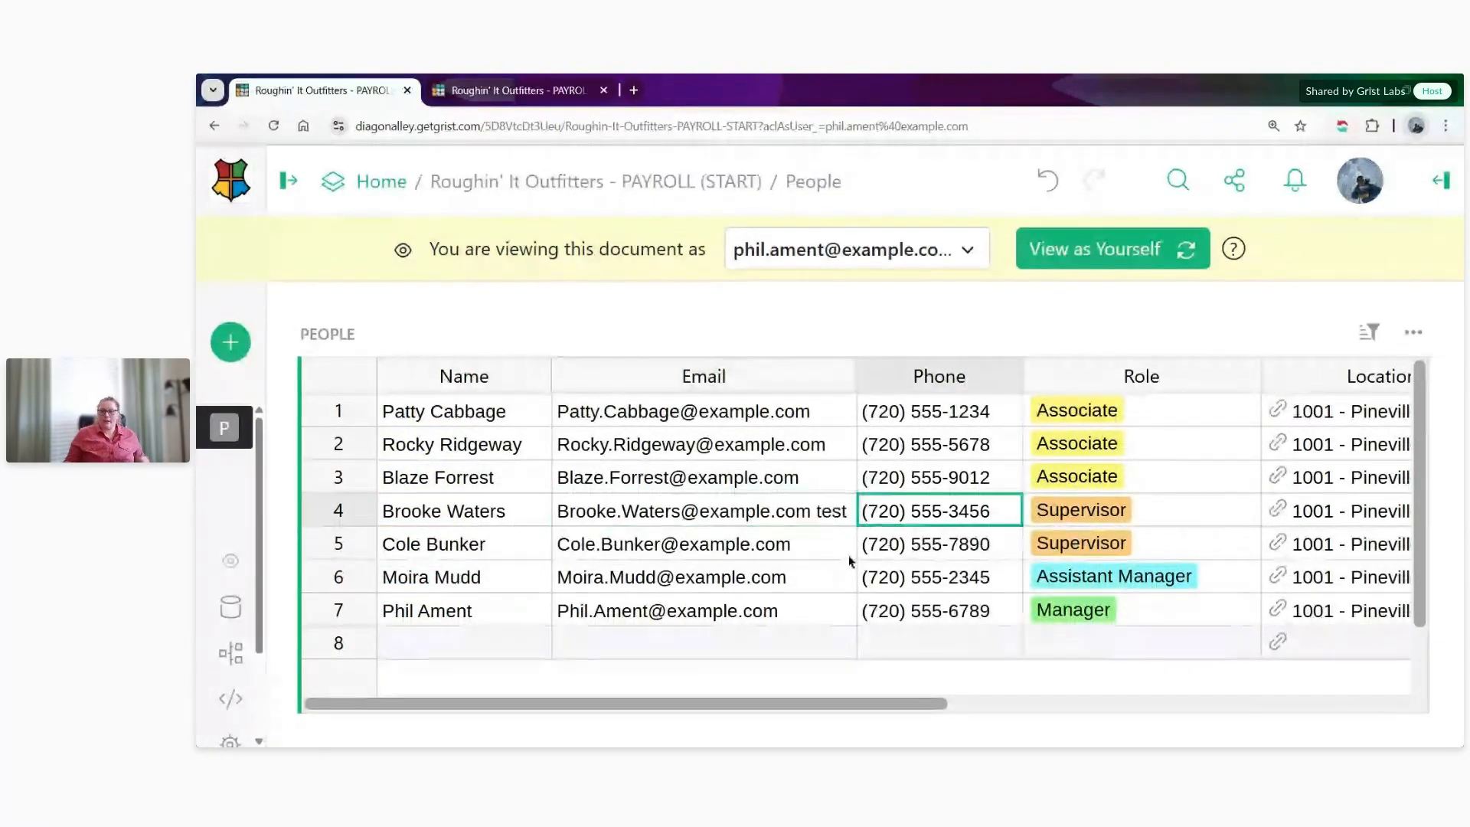
- As the manager, remove "test" from the end of the supervisor's email in row 4
{"action": "double_click", "coordinate": [845, 511]}
{"action": "left_click_drag", "start_coordinate": [846, 510], "coordinate": [814, 512]}
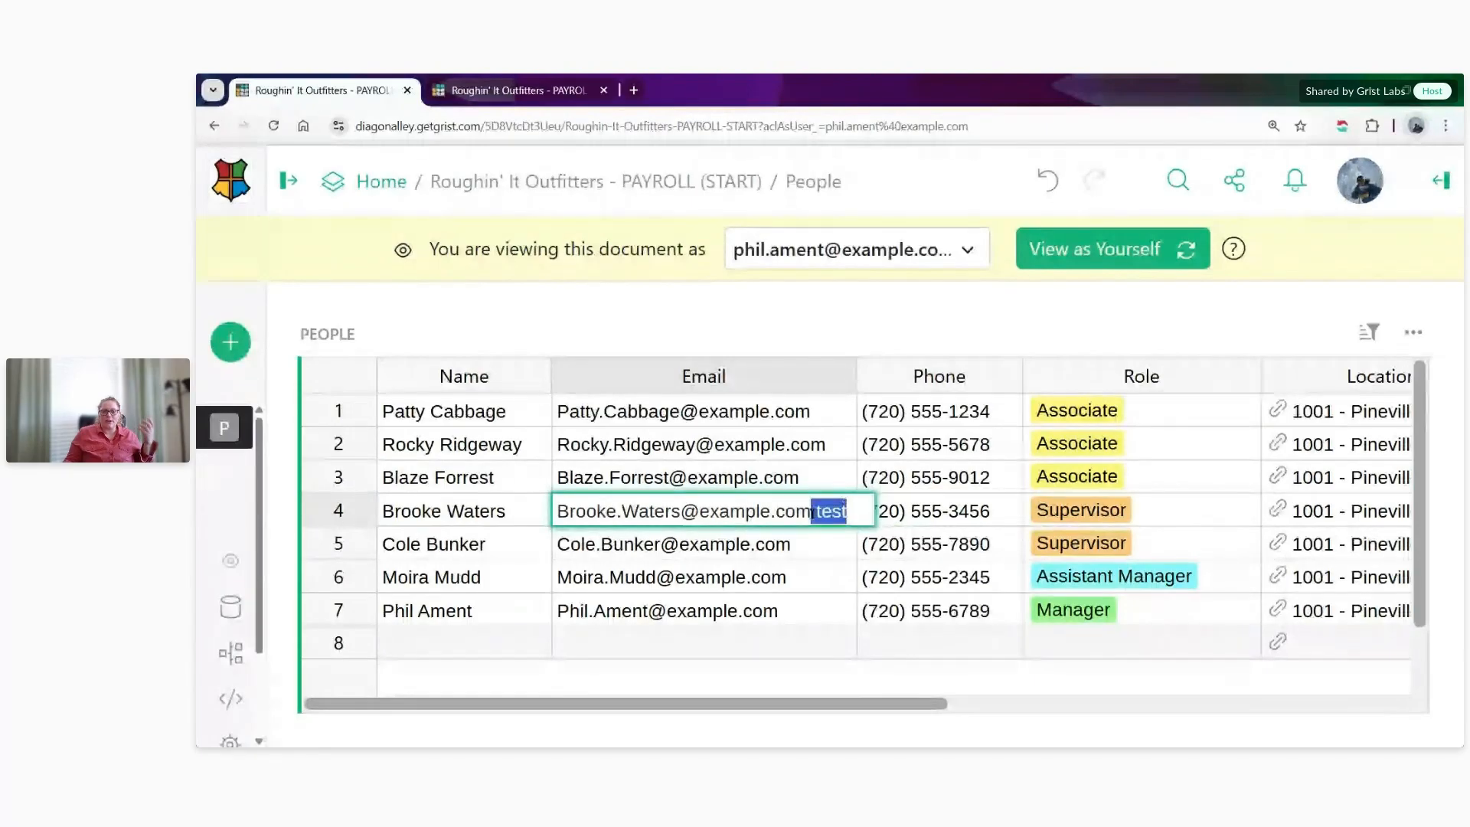
{"action": "key", "text": "BackSpace"}
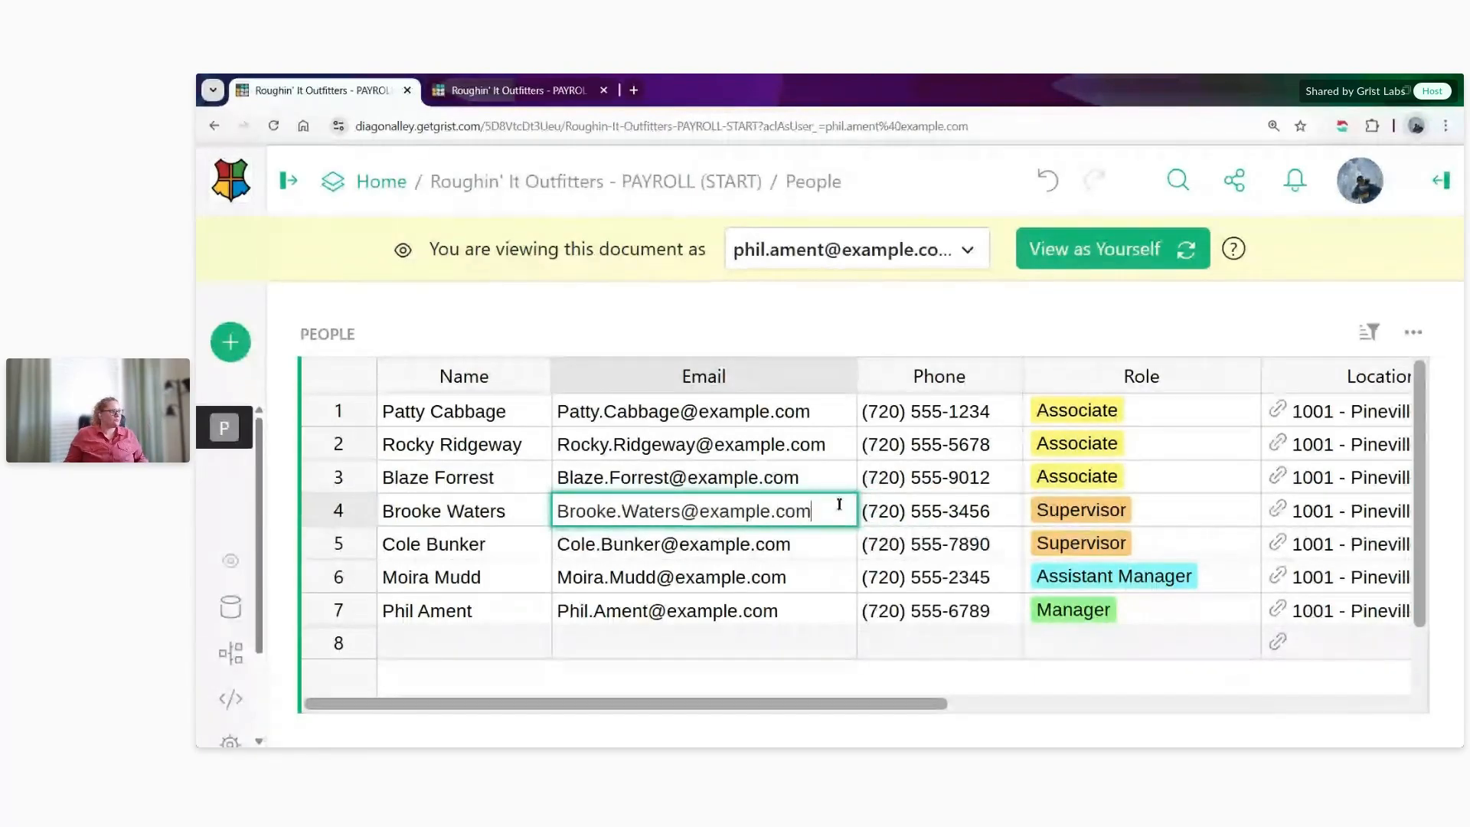
- View the document as the first district manager listed in People and examine the accessible rows, including their roles and locations
{"action": "left_click", "coordinate": [919, 255]}
{"action": "left_click", "coordinate": [995, 470]}
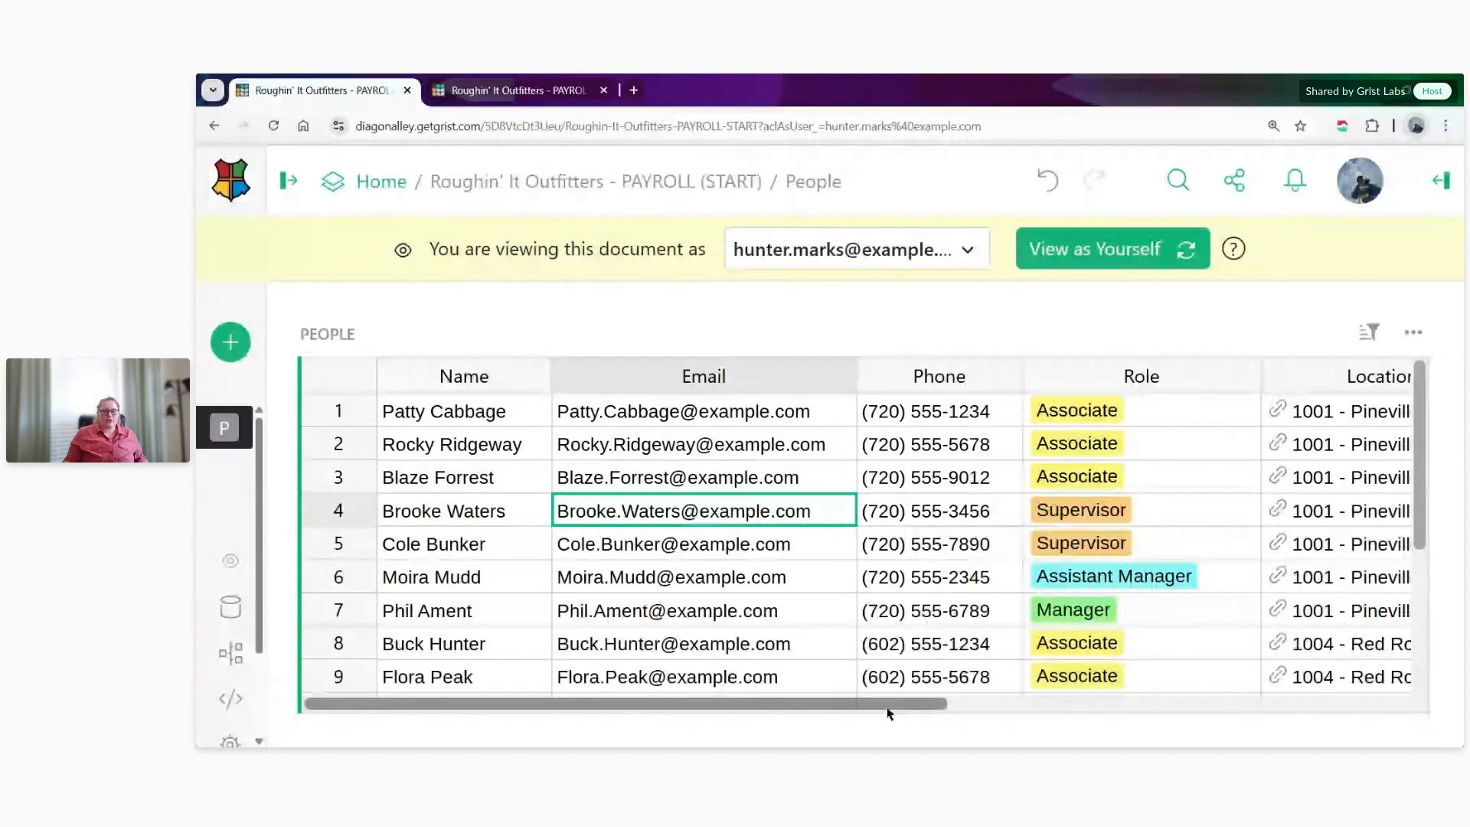
{"action": "left_click_drag", "start_coordinate": [886, 709], "coordinate": [1035, 712]}
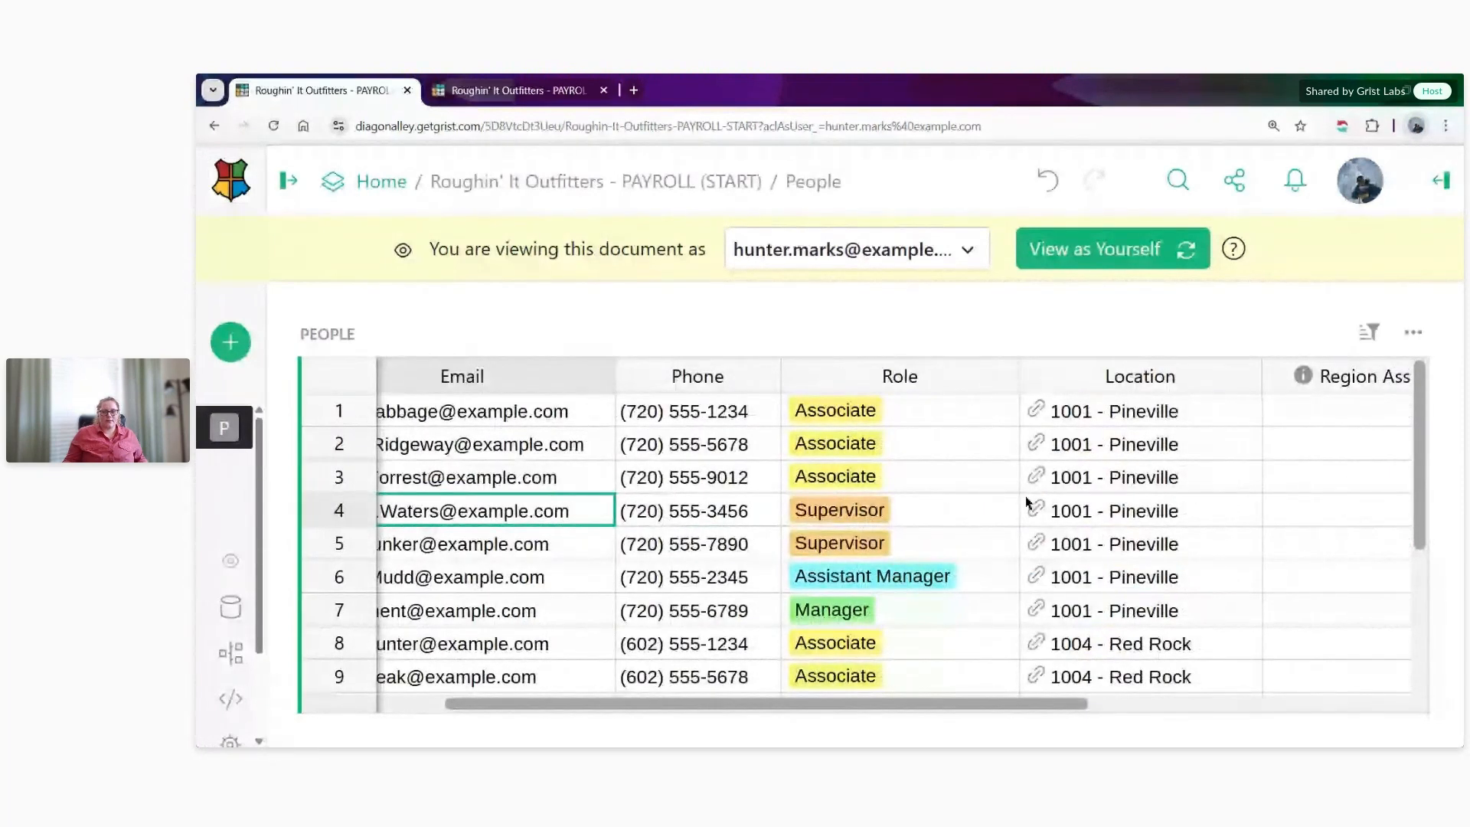
{"action": "scroll", "coordinate": [1138, 511], "scroll_direction": "down", "scroll_amount": 3}
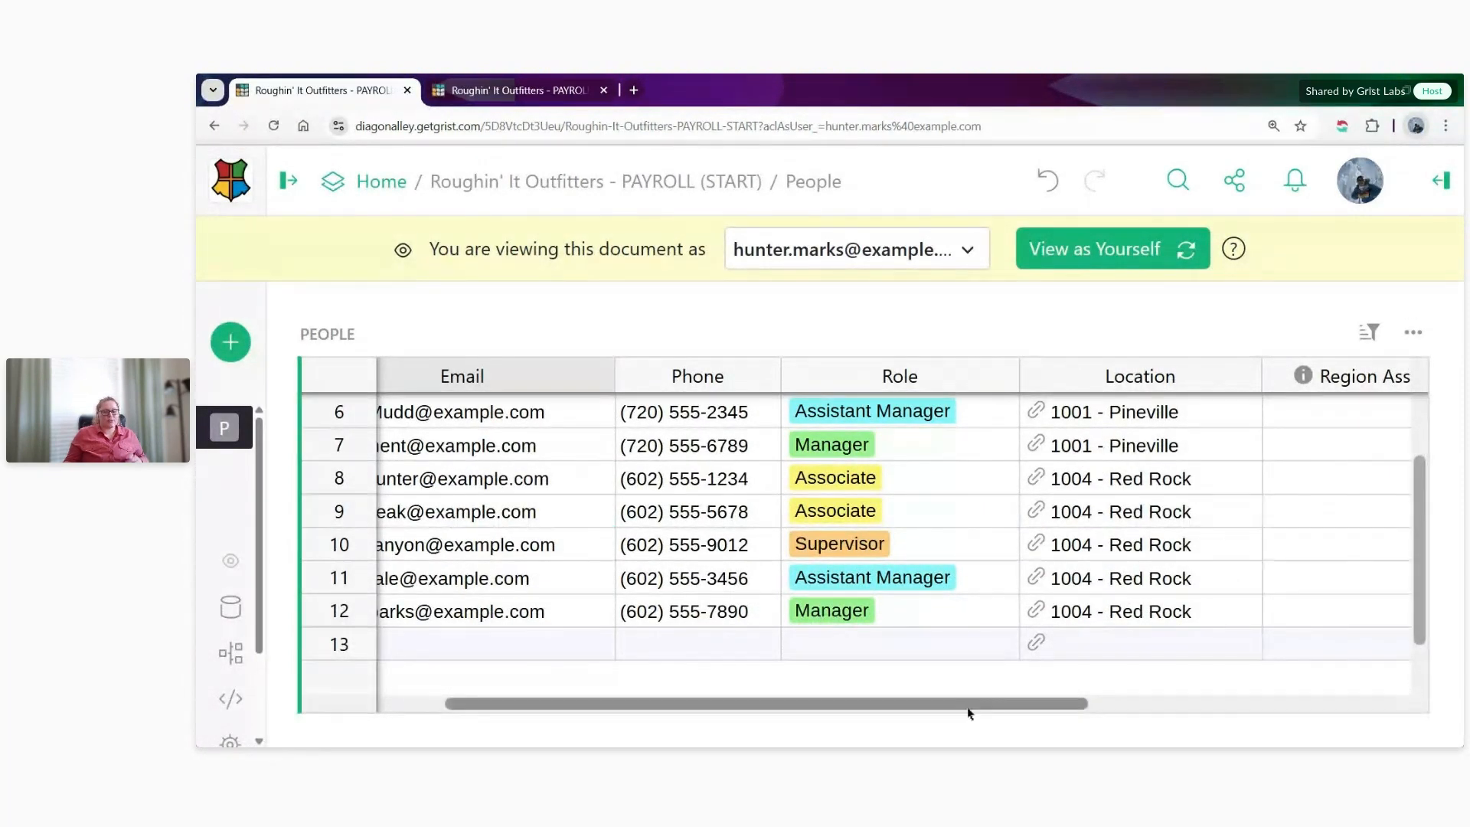
{"action": "left_click_drag", "start_coordinate": [972, 705], "coordinate": [797, 696]}
{"action": "scroll", "coordinate": [765, 645], "scroll_direction": "up", "scroll_amount": 3}
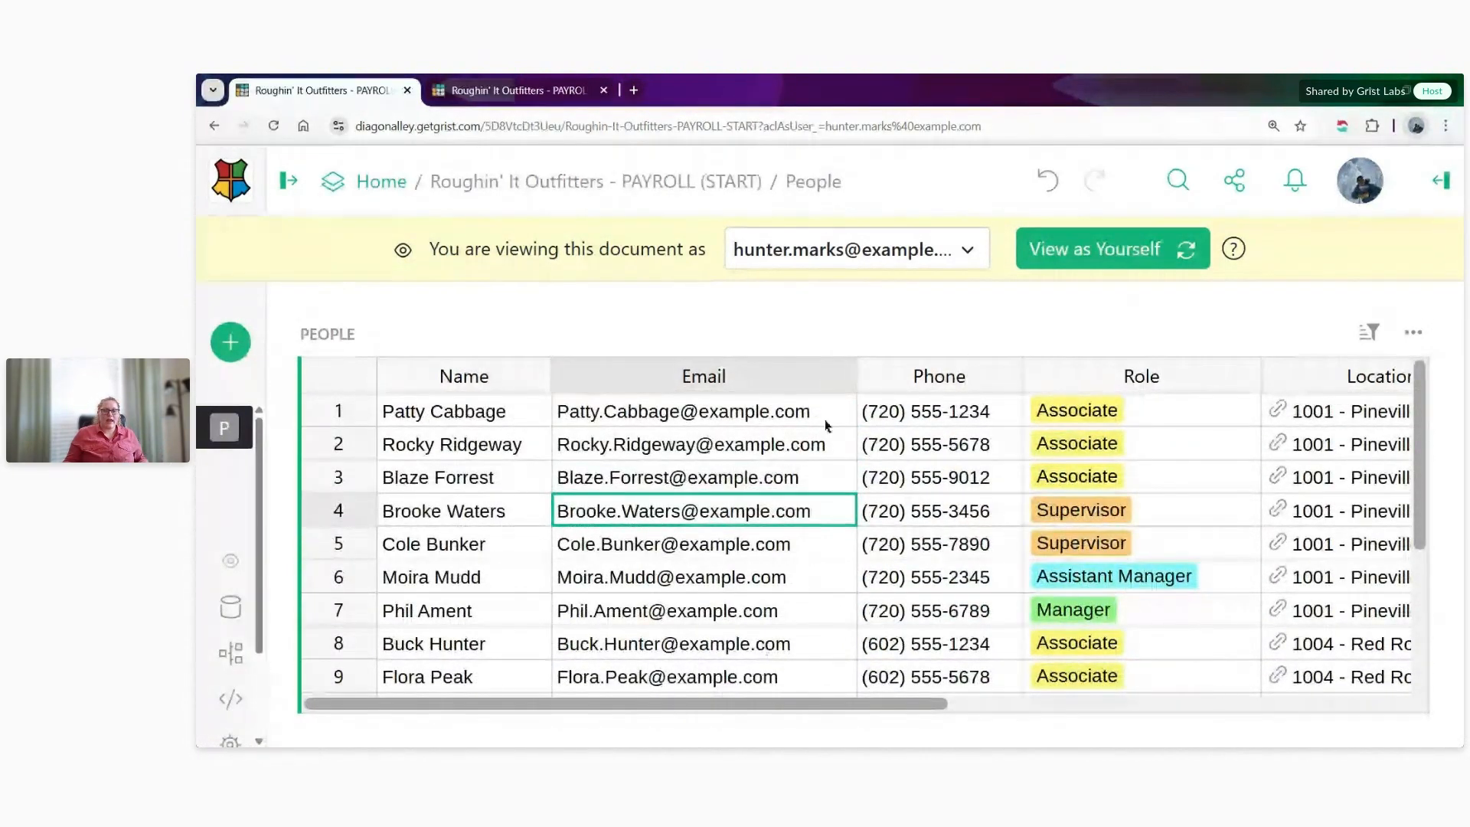
- View the document as the Director of Operations and examine the accessible People rows through the end of the table
{"action": "left_click", "coordinate": [911, 253]}
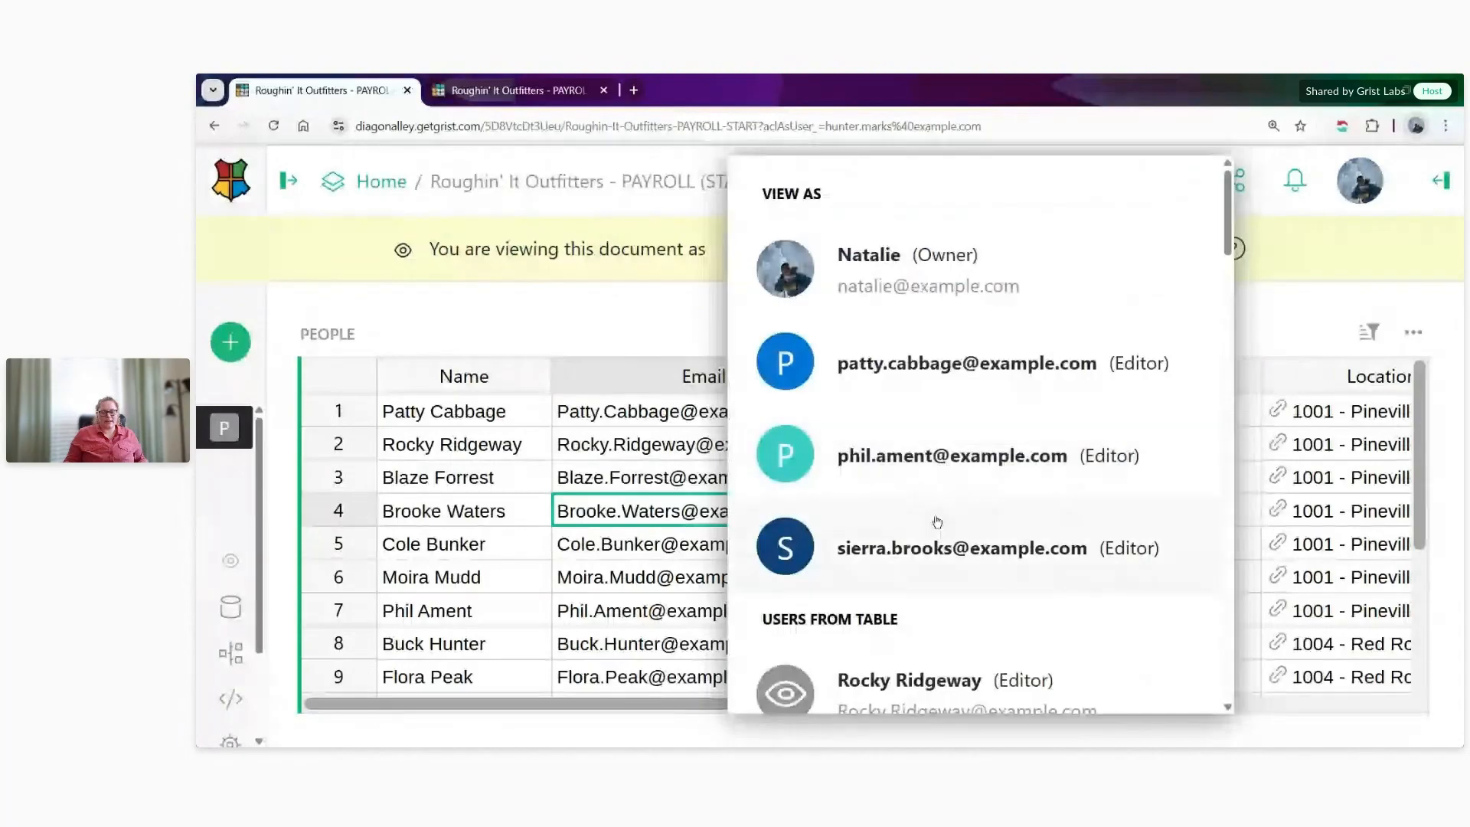
{"action": "left_click", "coordinate": [935, 540]}
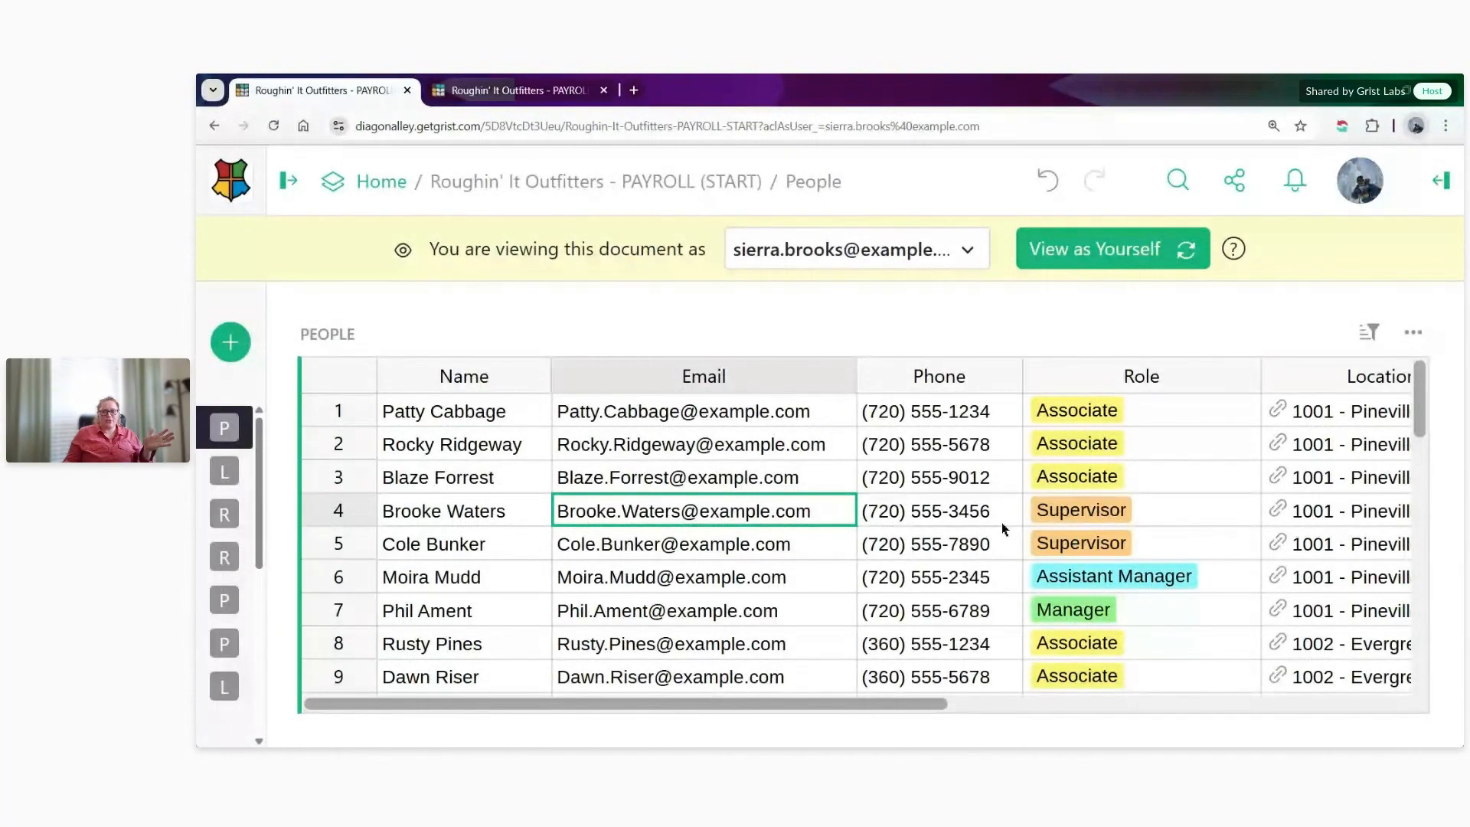
{"action": "scroll", "coordinate": [1174, 508], "scroll_direction": "down", "scroll_amount": 10}
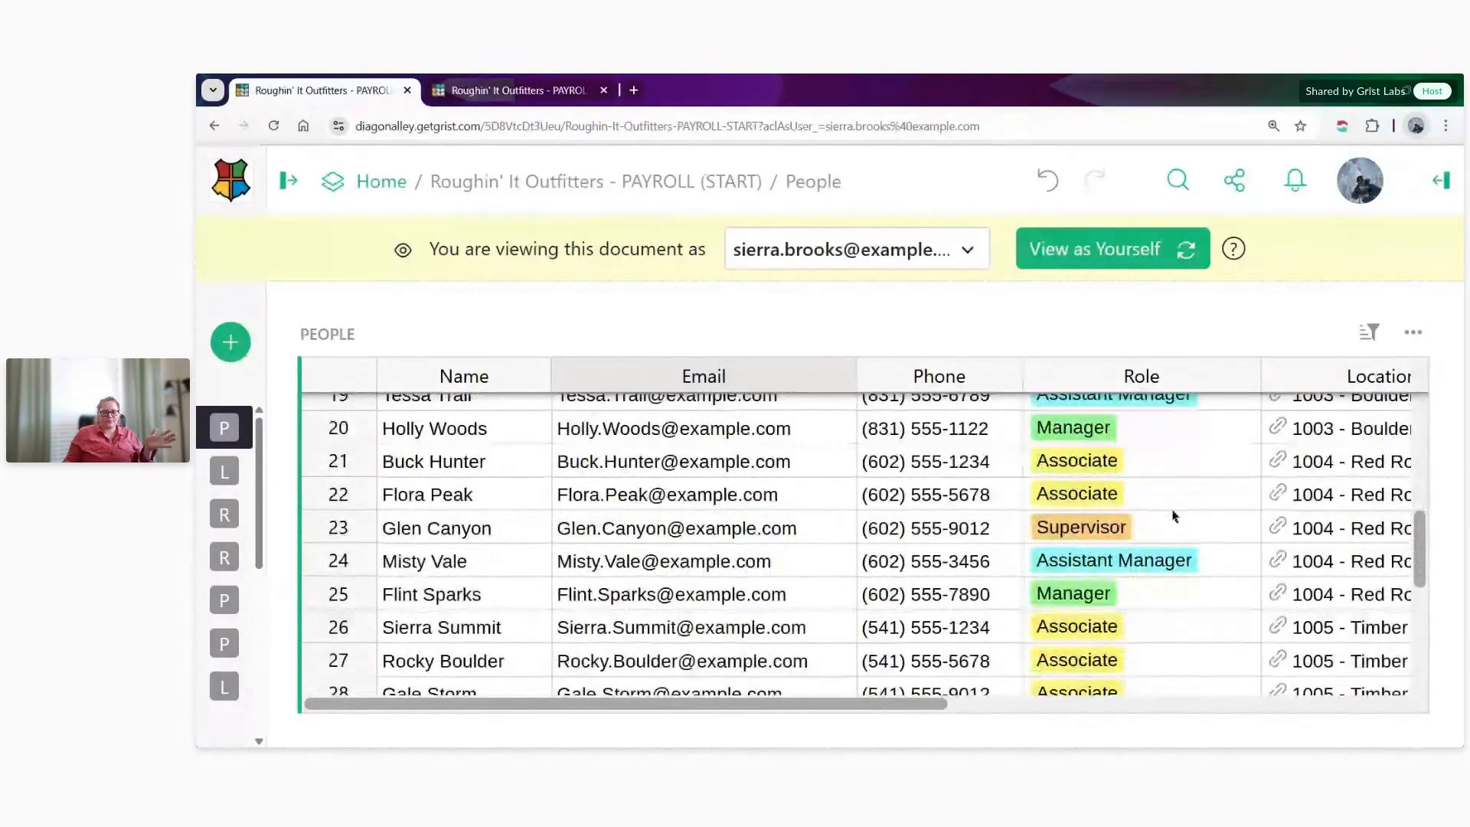
{"action": "scroll", "coordinate": [1174, 517], "scroll_direction": "down", "scroll_amount": 6}
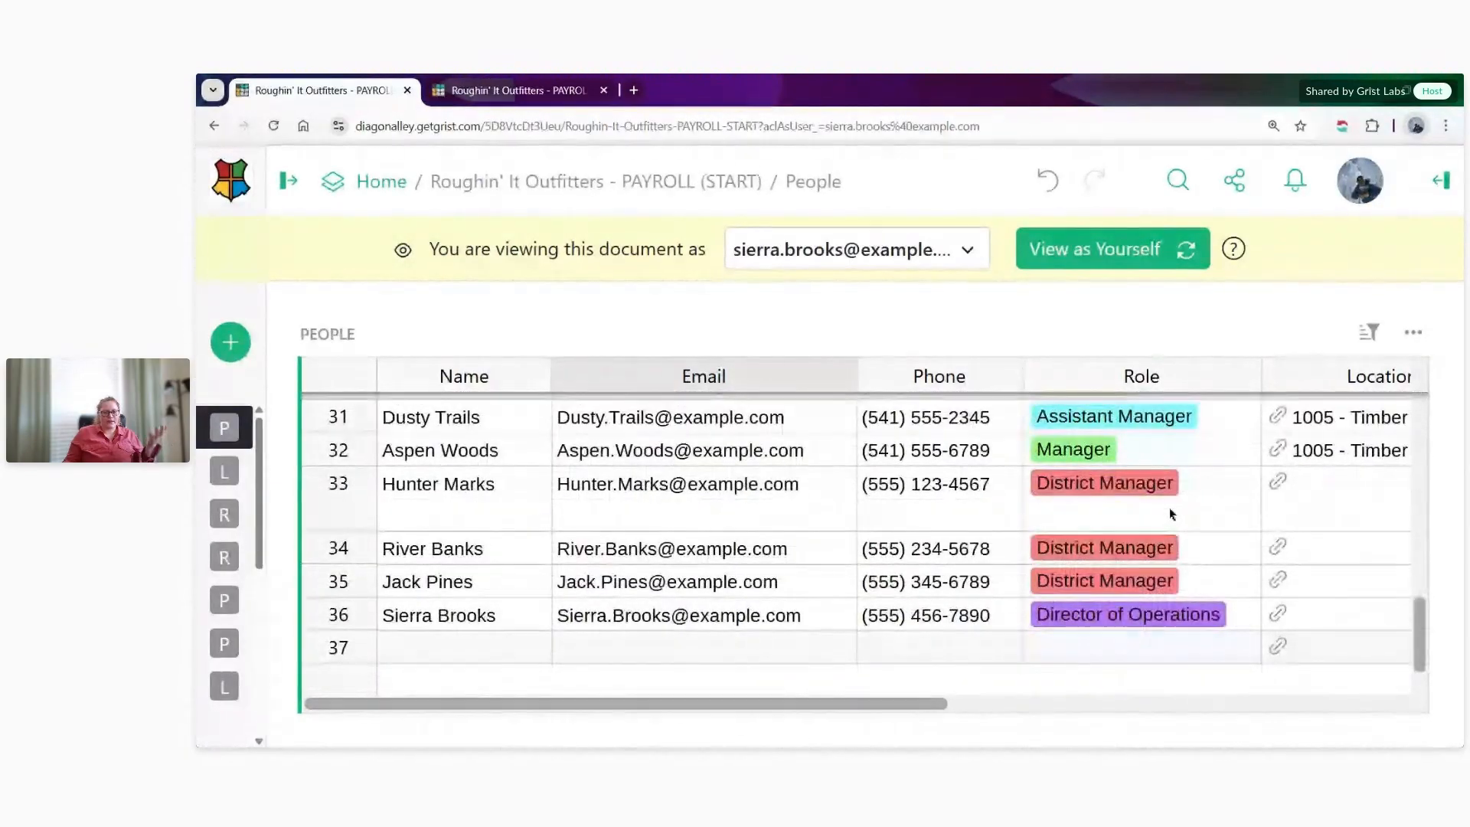
- Return to viewing the document as yourself and open the access rules at the People table's rules
{"action": "left_click", "coordinate": [1107, 247]}
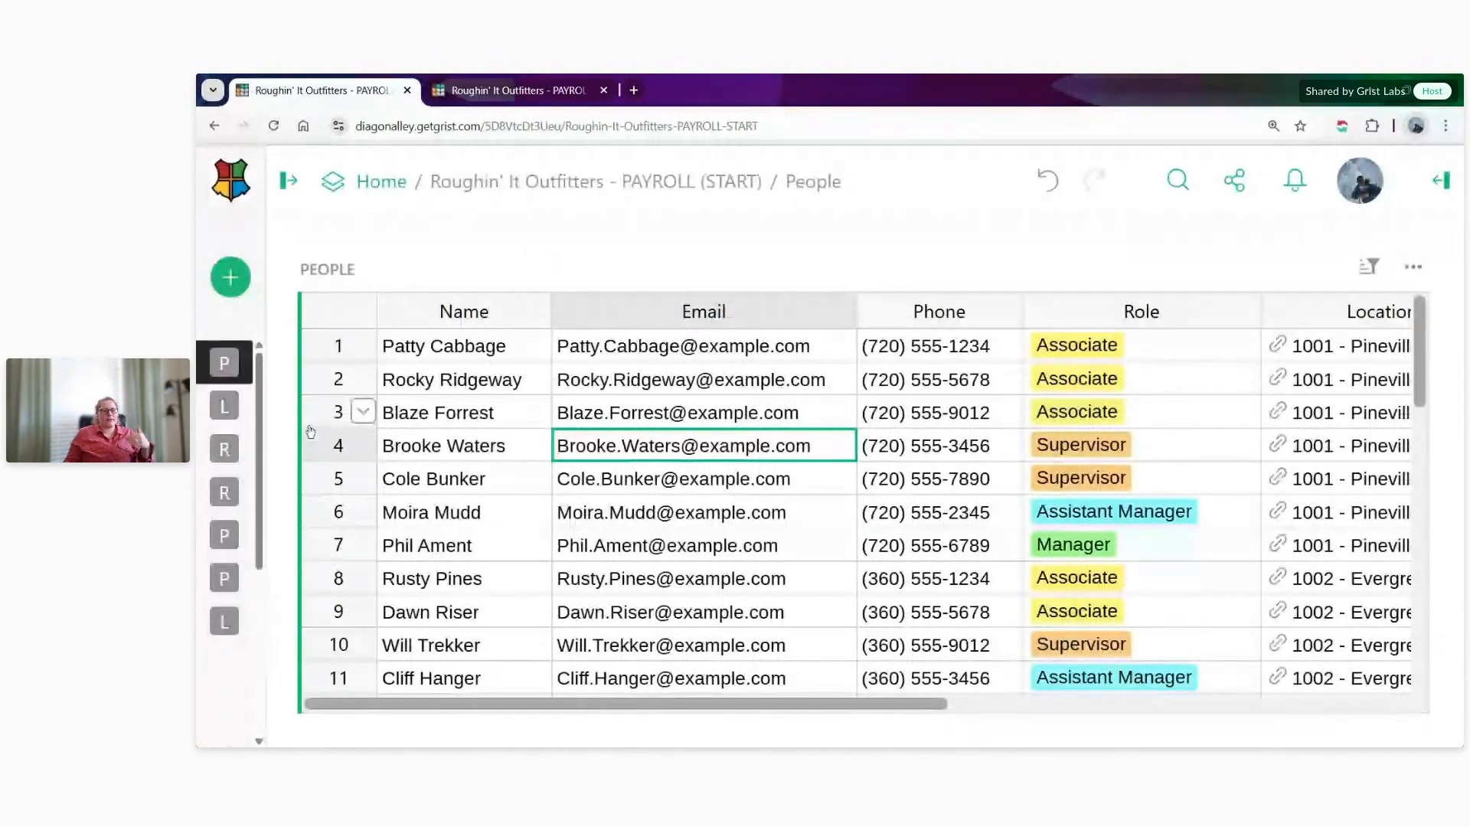
{"action": "mouse_move", "coordinate": [337, 672]}
{"action": "scroll", "coordinate": [337, 666], "scroll_direction": "down", "scroll_amount": 2}
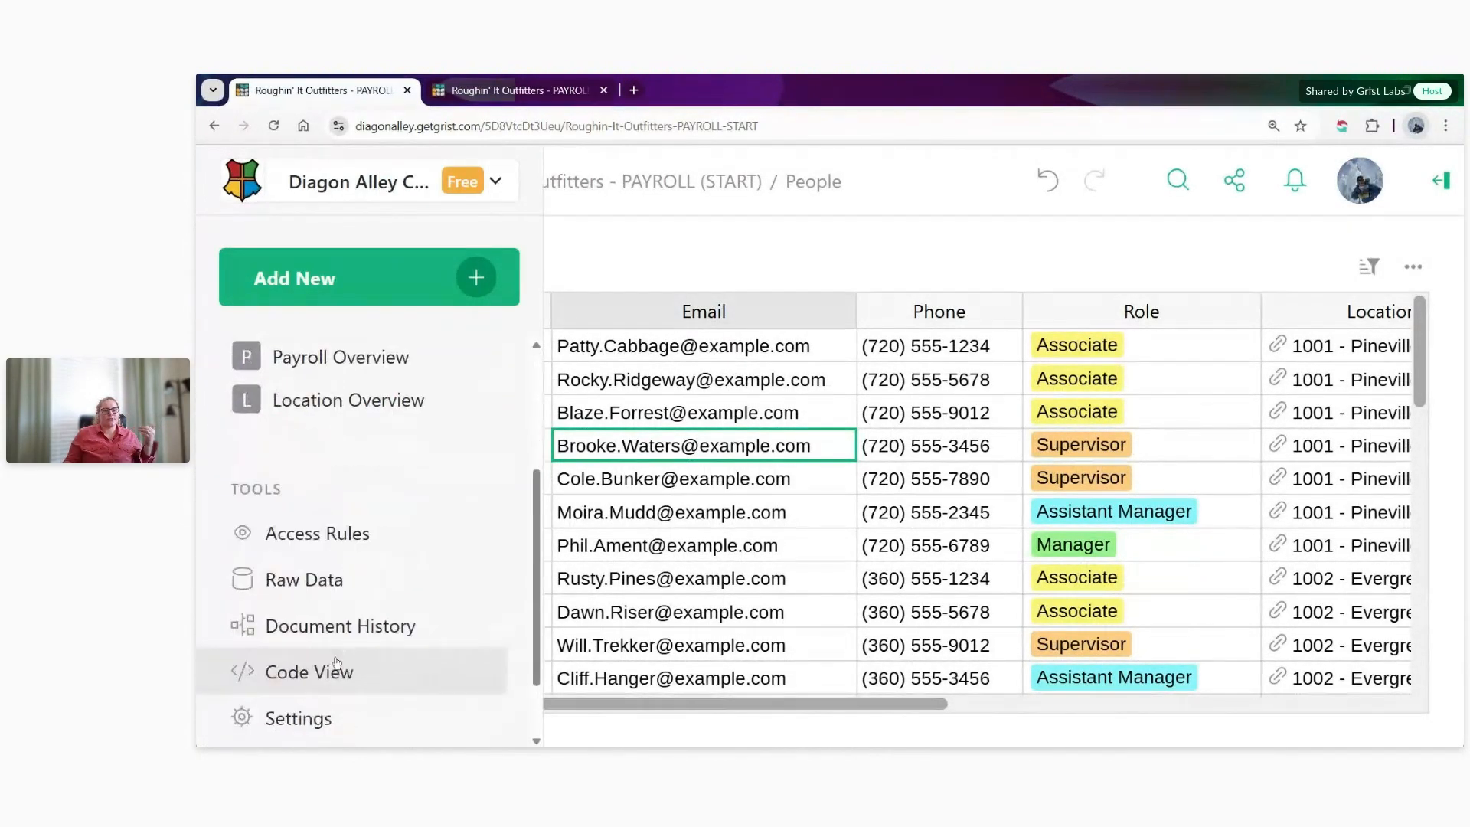
{"action": "left_click", "coordinate": [361, 508]}
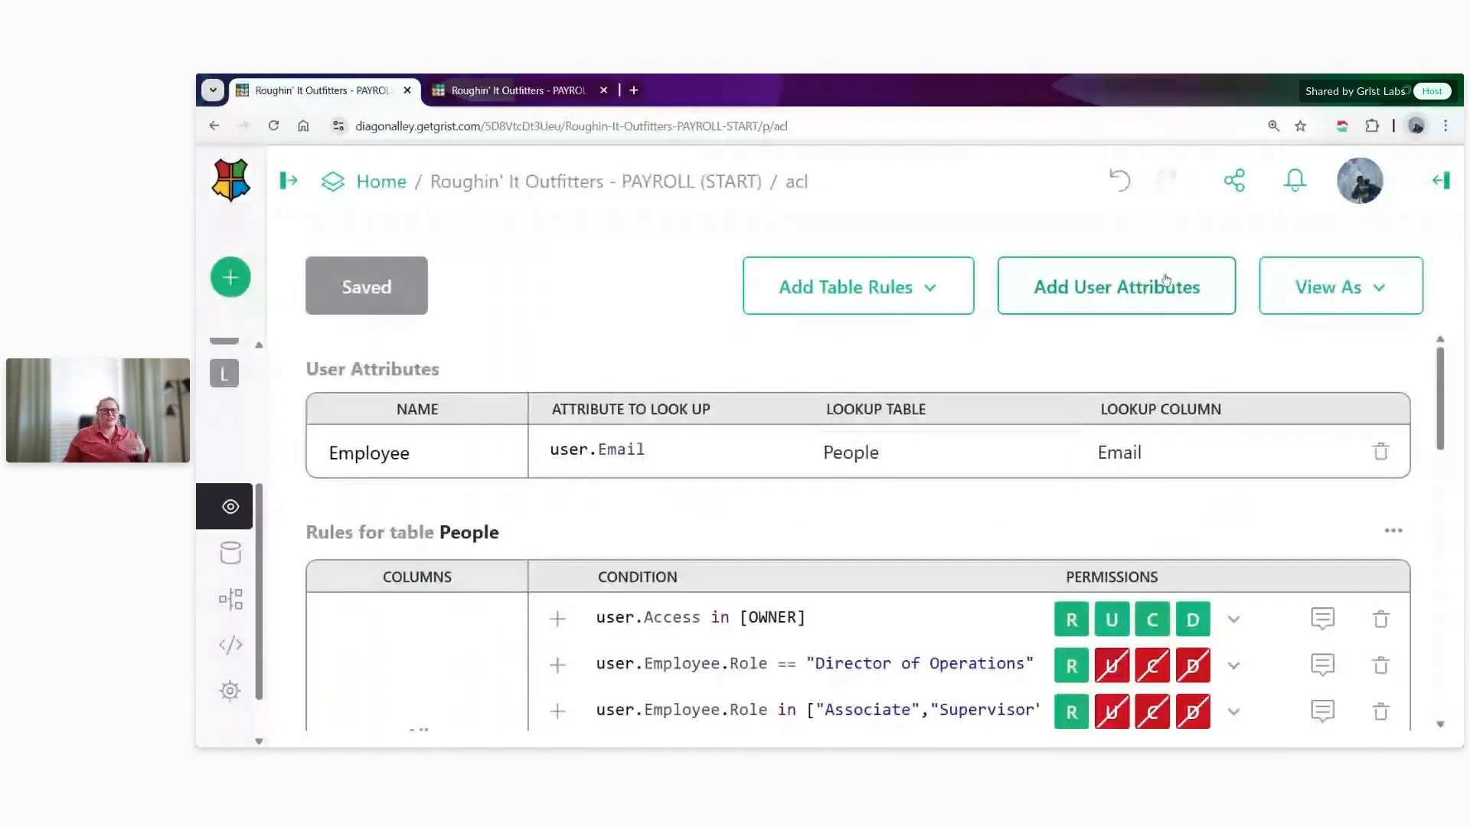
{"action": "scroll", "coordinate": [869, 416], "scroll_direction": "down", "scroll_amount": 3}
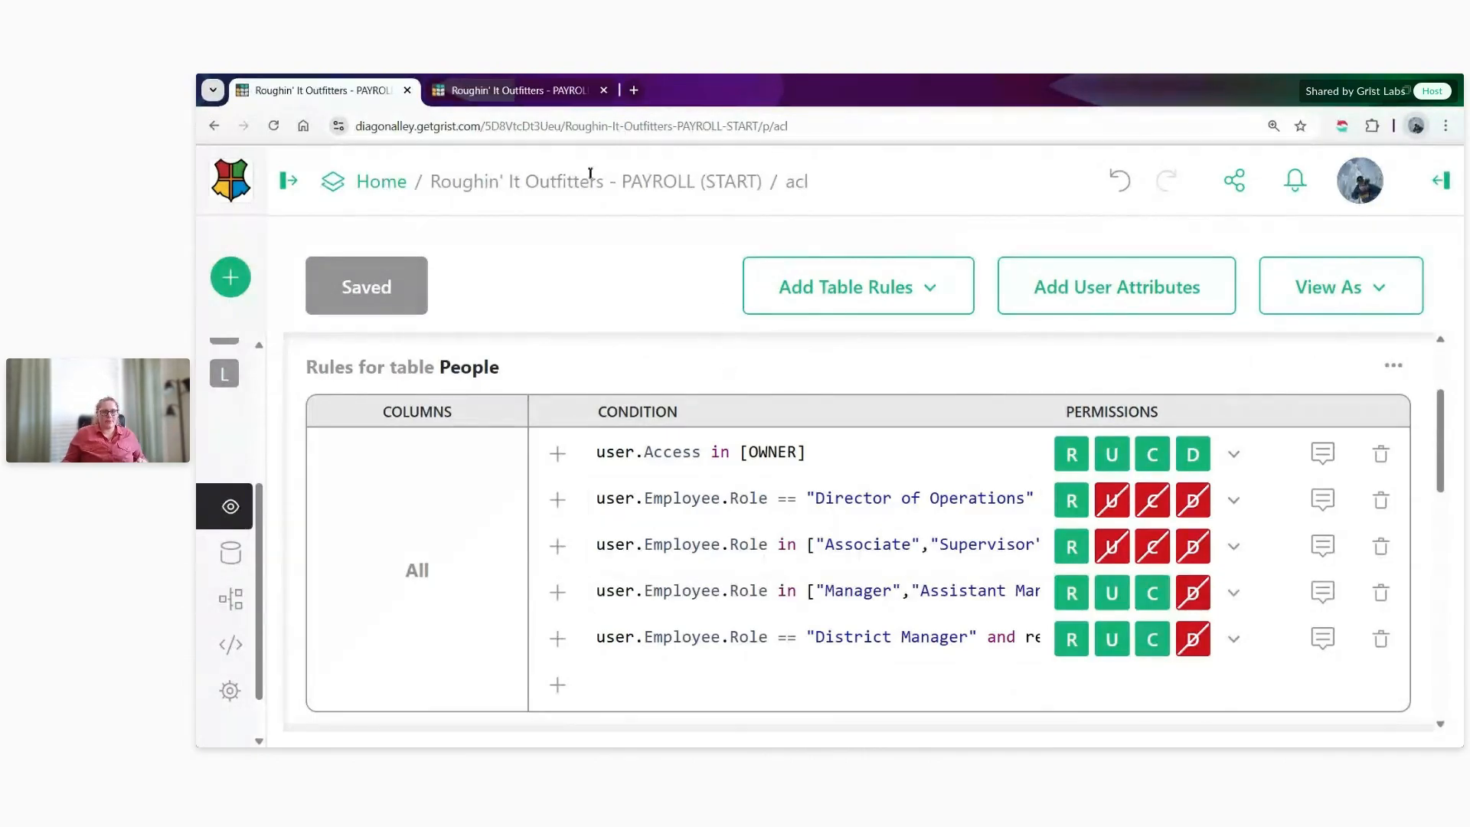
- Check the Payroll page in the document's other browser tab, and add a set of table rules for Payroll to the access rules
{"action": "left_click", "coordinate": [509, 90]}
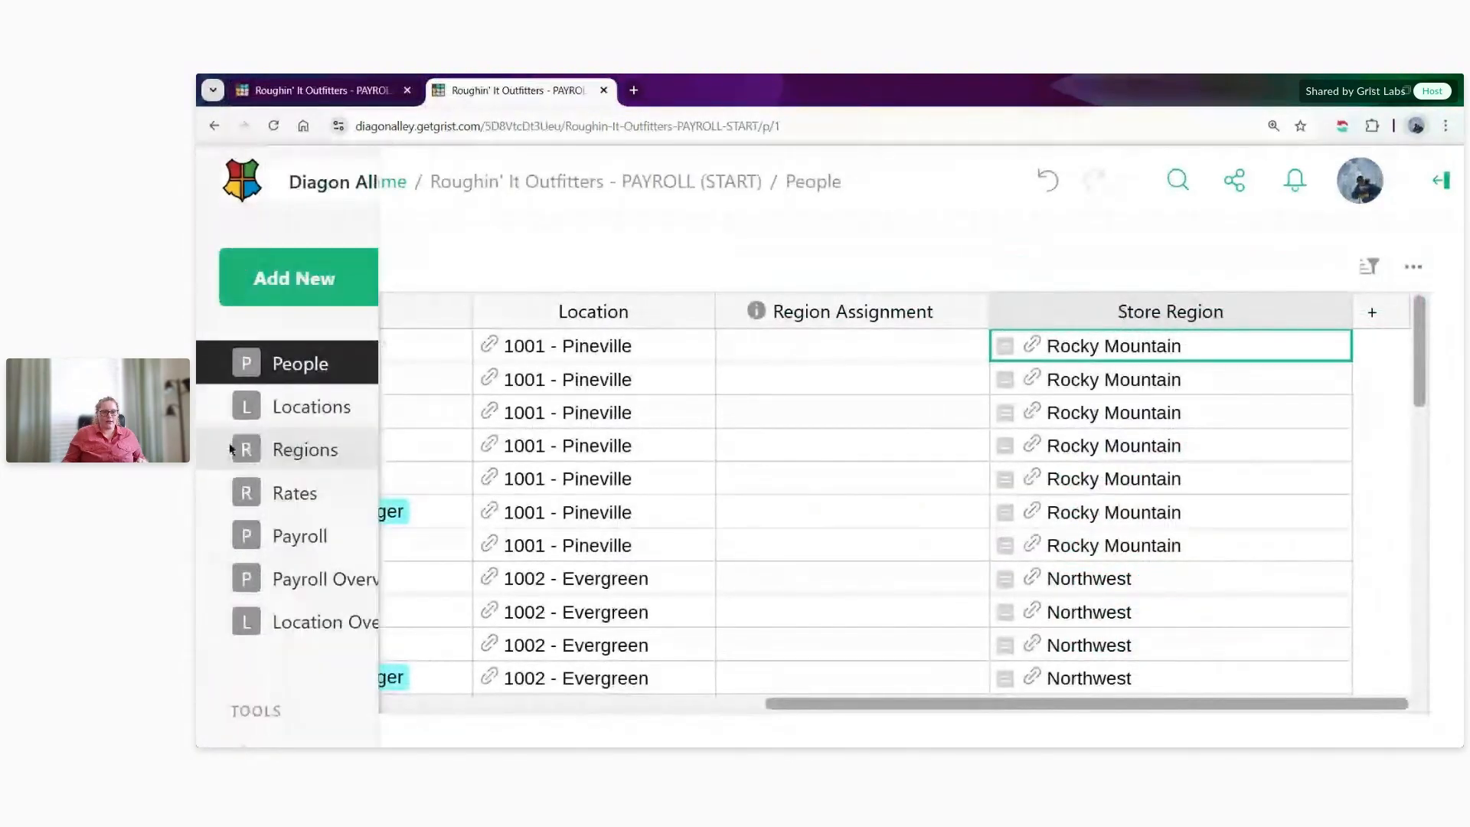
{"action": "left_click", "coordinate": [252, 534]}
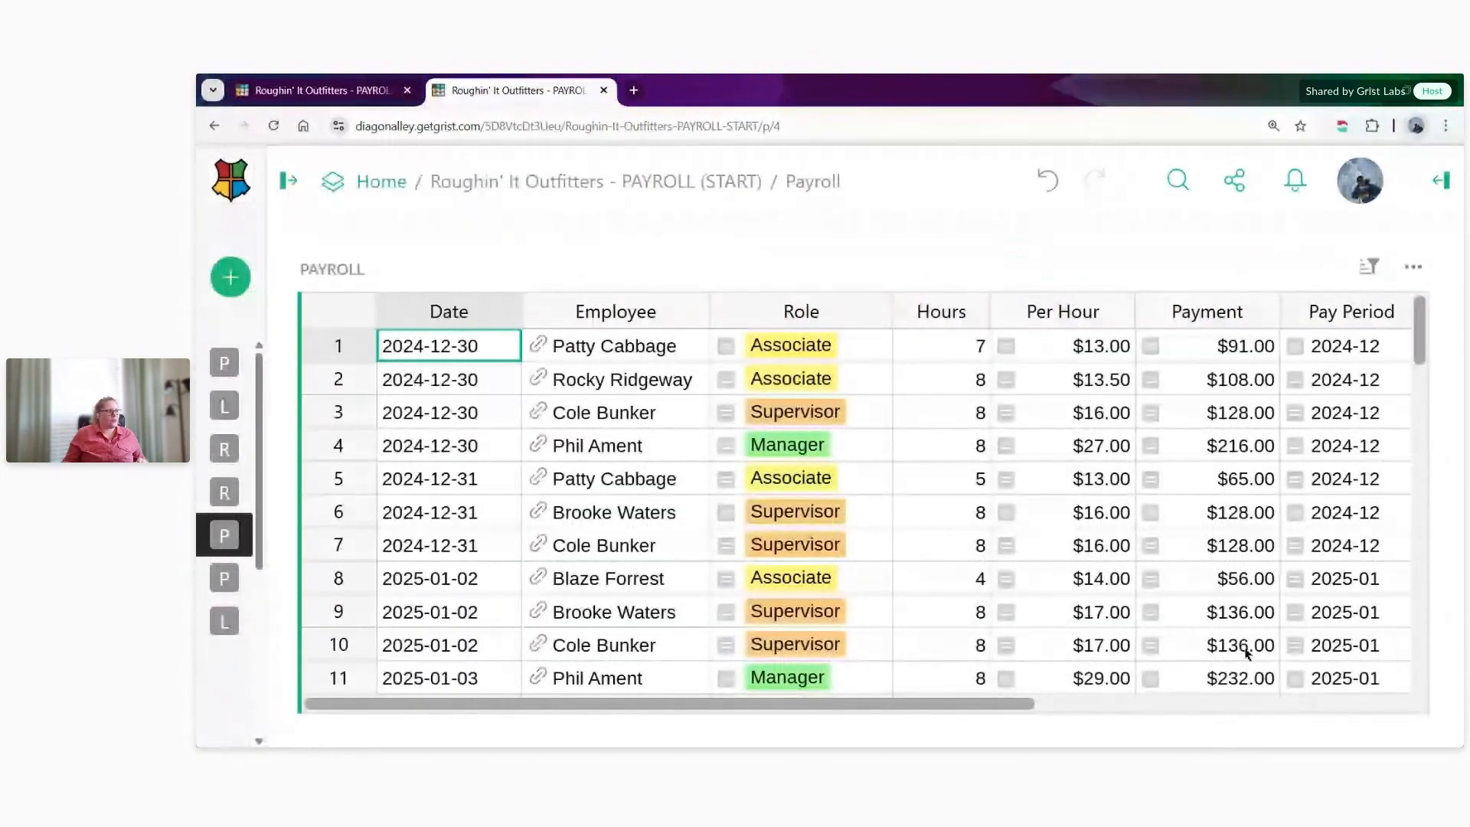
{"action": "key", "text": "ctrl+shift+Tab"}
{"action": "left_click", "coordinate": [924, 297]}
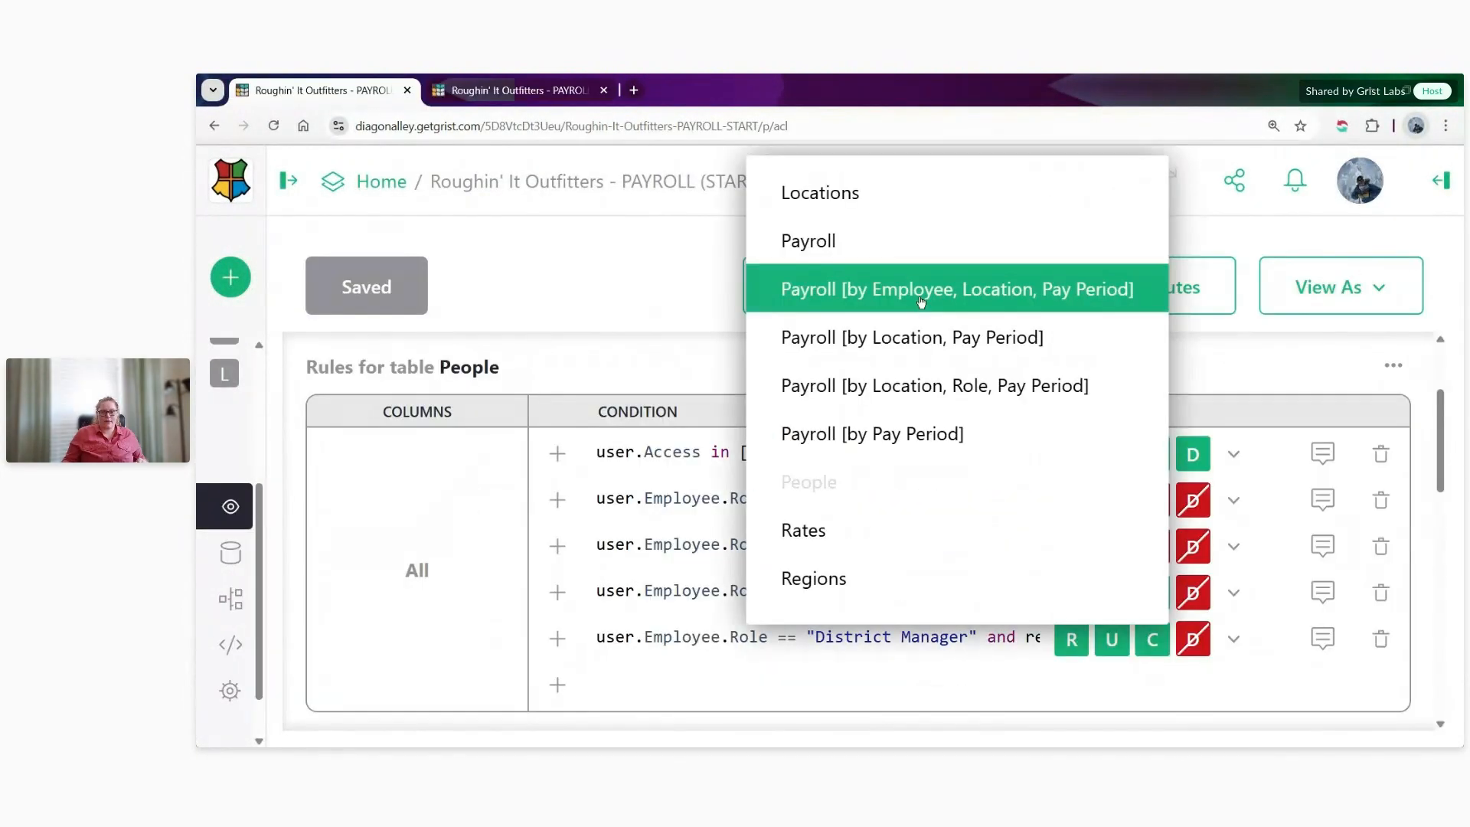
{"action": "left_click", "coordinate": [914, 253]}
{"action": "scroll", "coordinate": [899, 475], "scroll_direction": "down", "scroll_amount": 5}
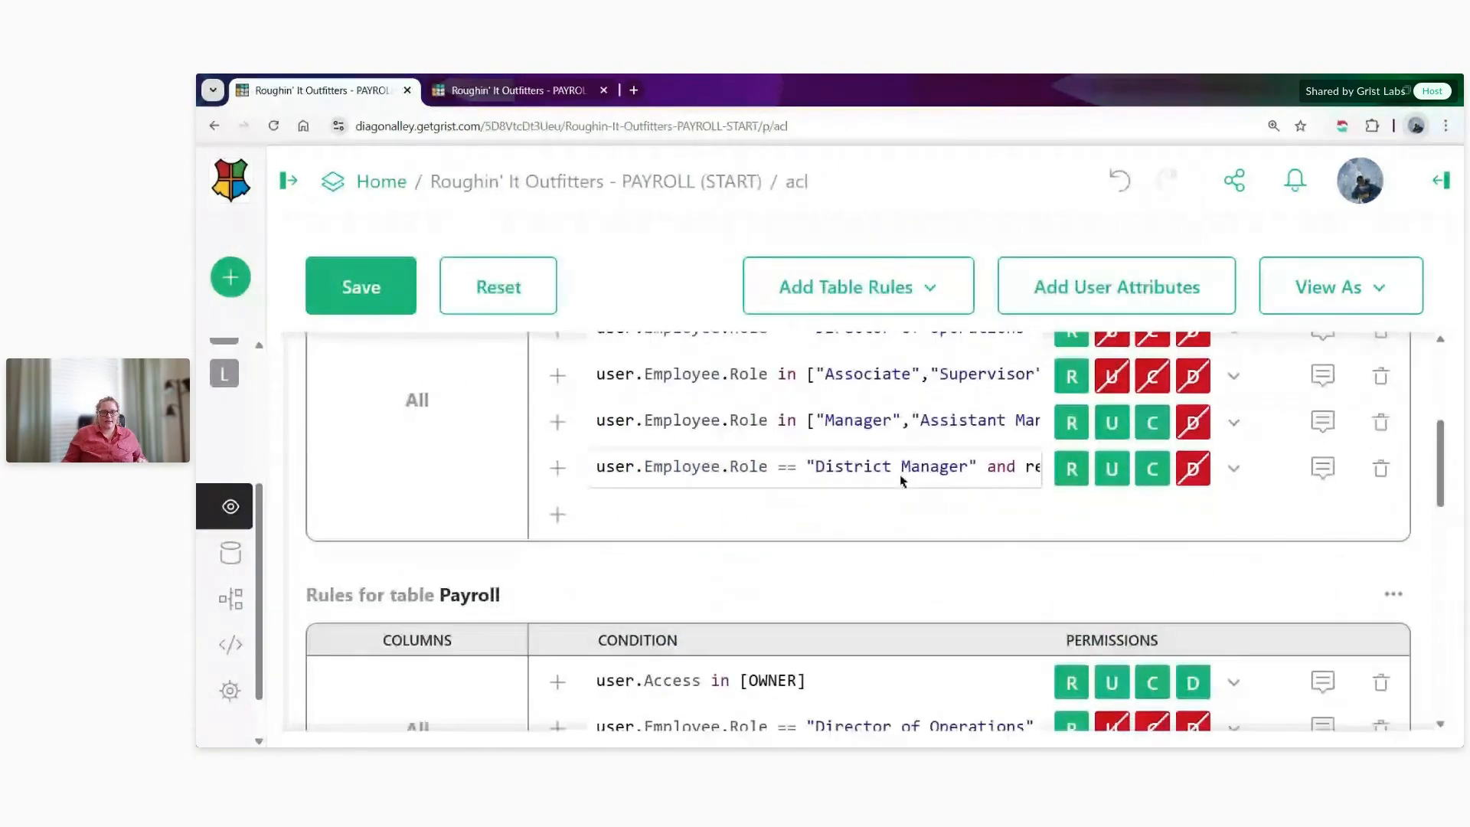
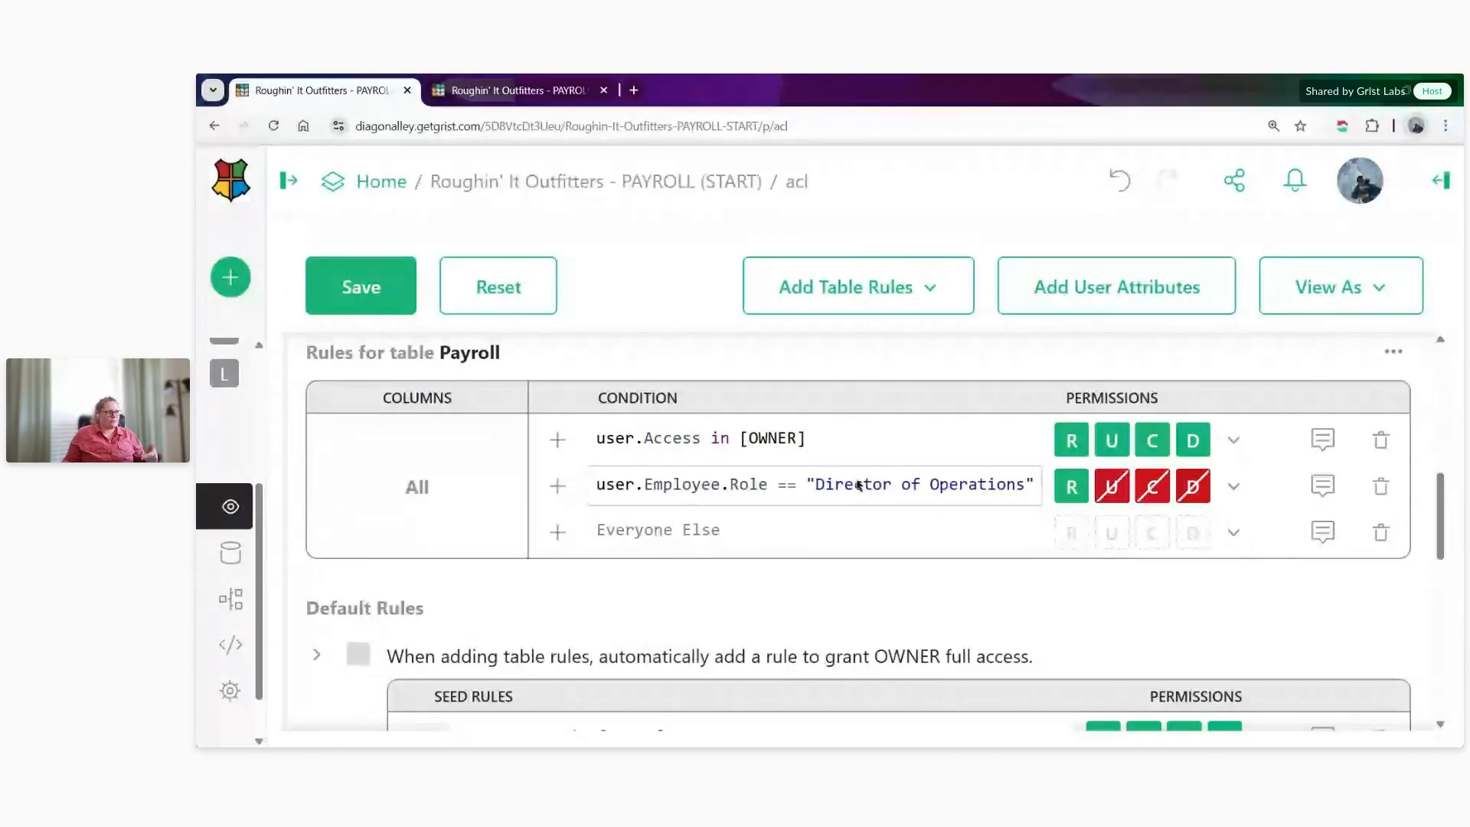
- Check the Region column of the Payroll table in the document's other browser tab
{"action": "key", "text": "ctrl+Tab"}
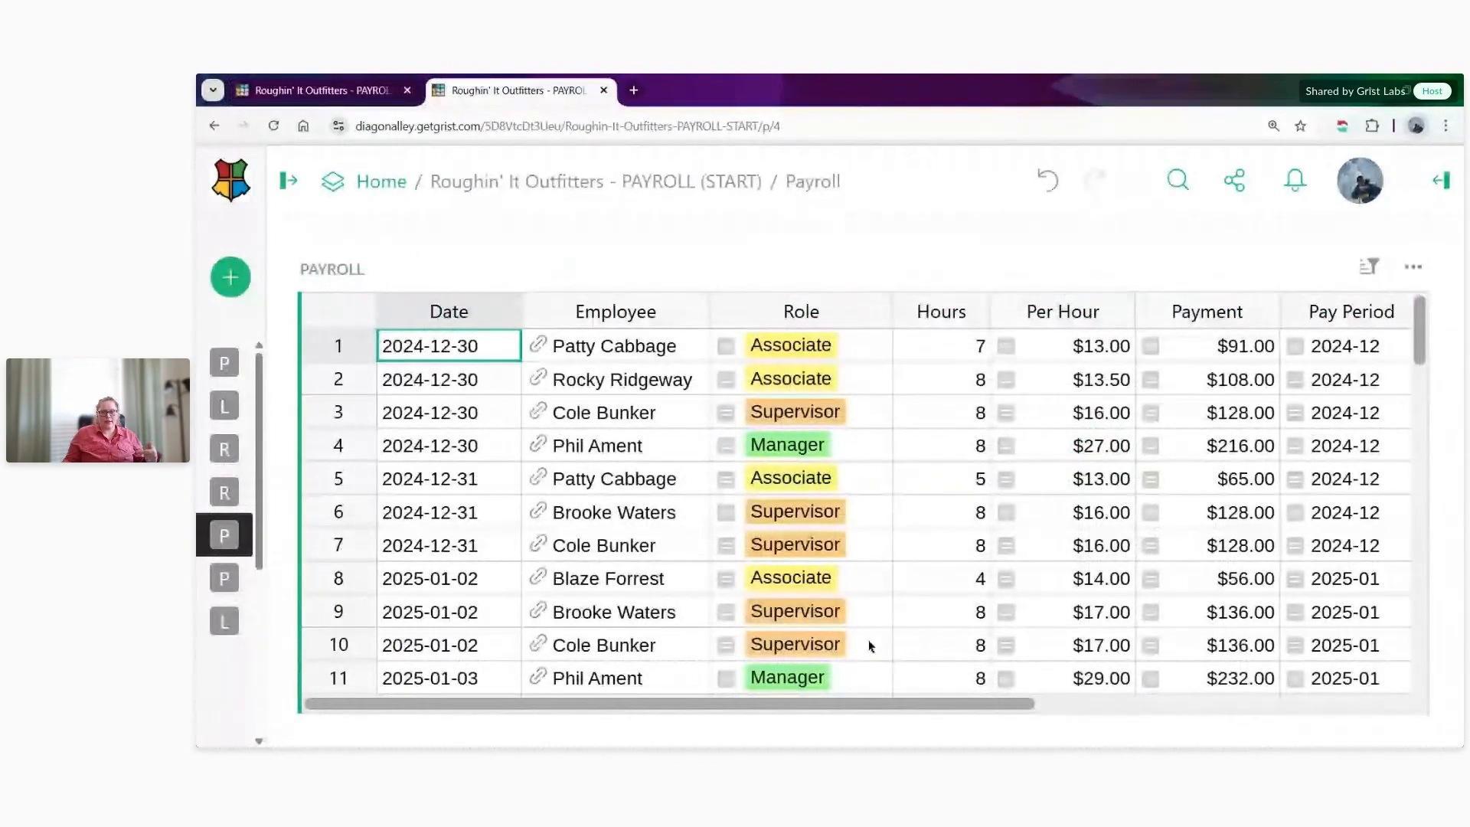
{"action": "scroll", "coordinate": [869, 646], "scroll_direction": "right", "scroll_amount": 5}
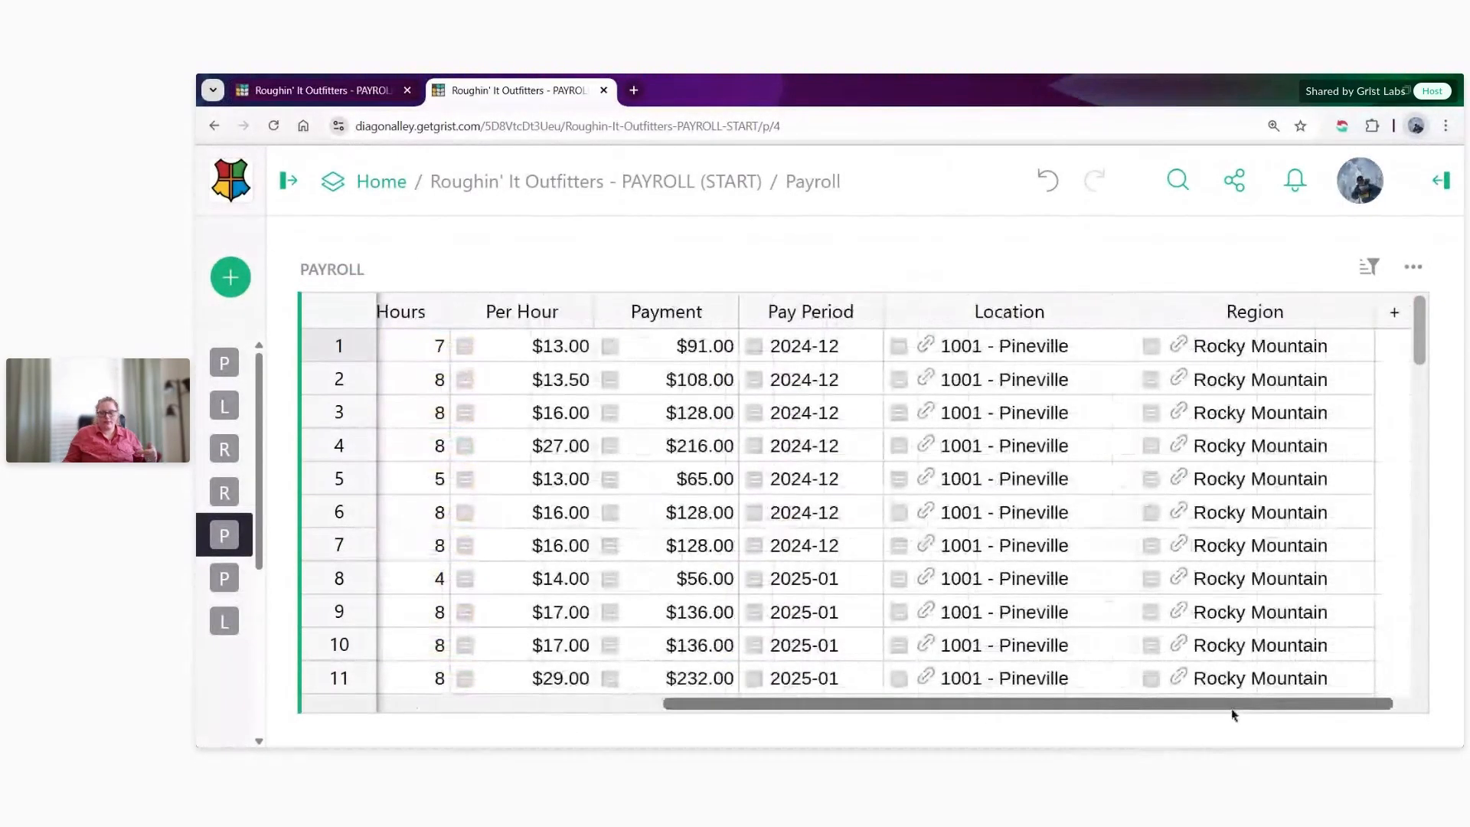
{"action": "left_click", "coordinate": [1228, 312]}
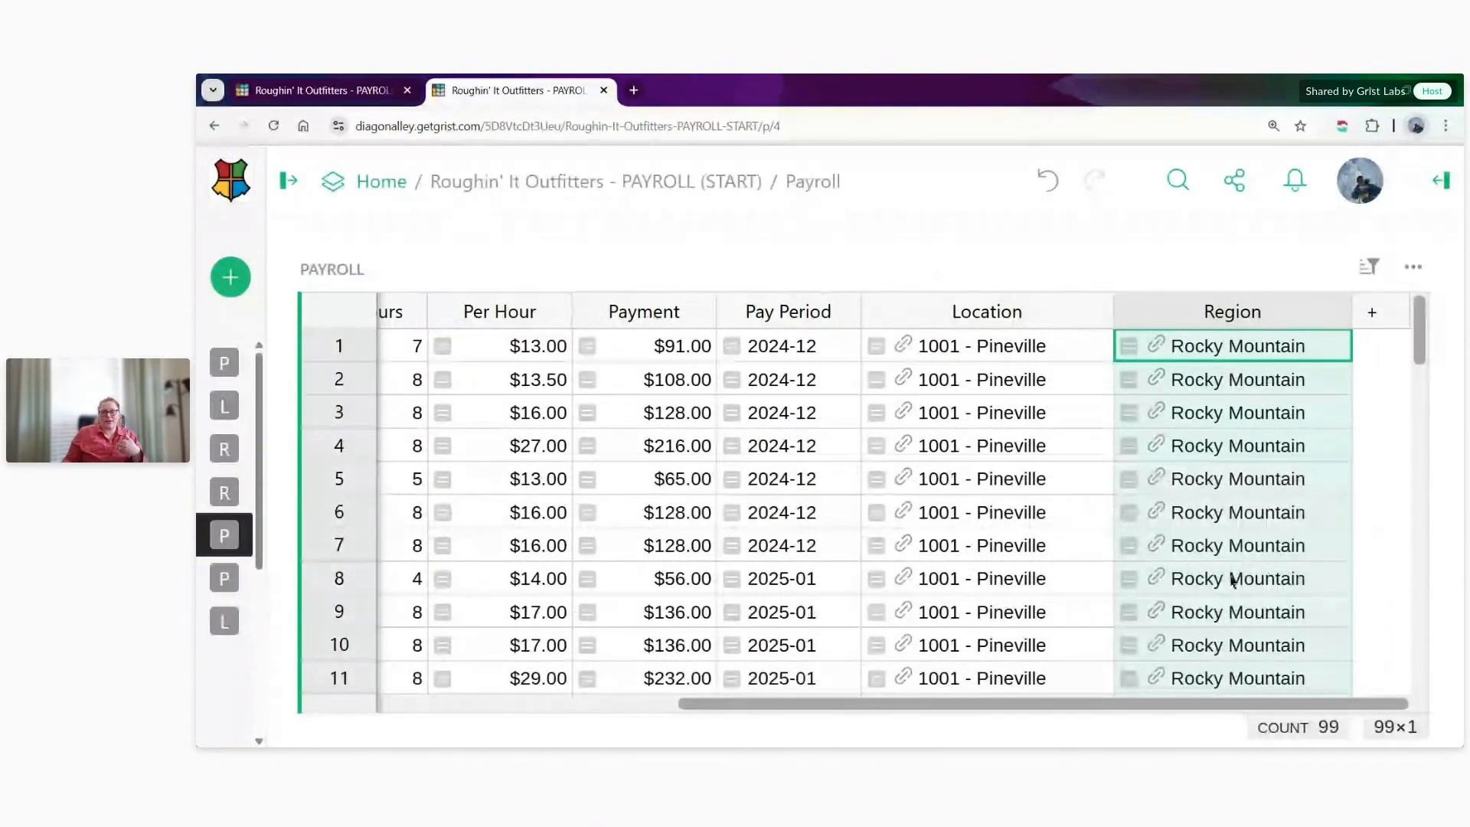
- Examine the district managers' rows at the end of the People table, including their Region Assignment values
{"action": "left_click", "coordinate": [273, 360]}
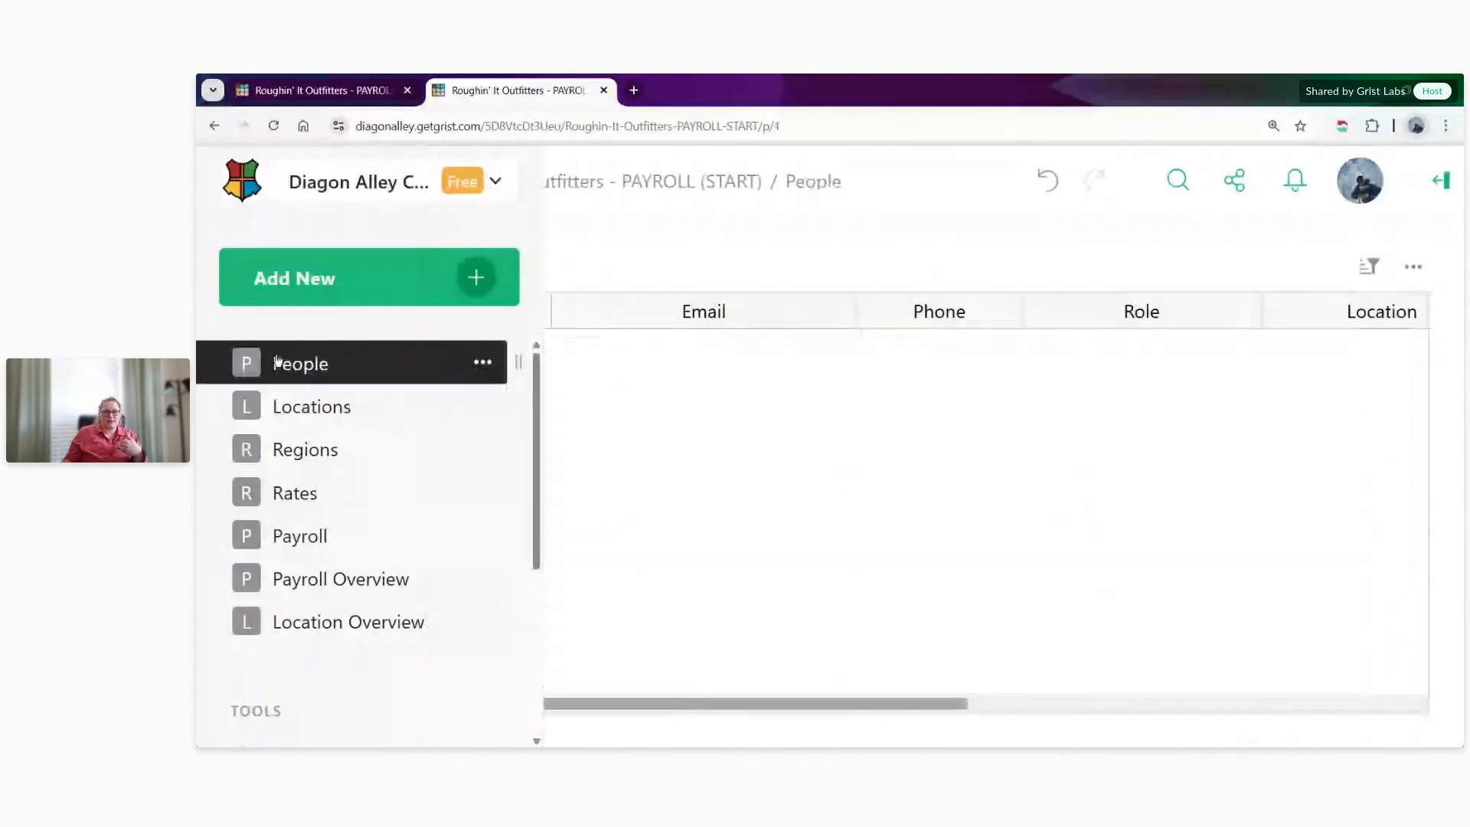
{"action": "scroll", "coordinate": [648, 535], "scroll_direction": "down", "scroll_amount": 8}
{"action": "scroll", "coordinate": [648, 535], "scroll_direction": "down", "scroll_amount": 4}
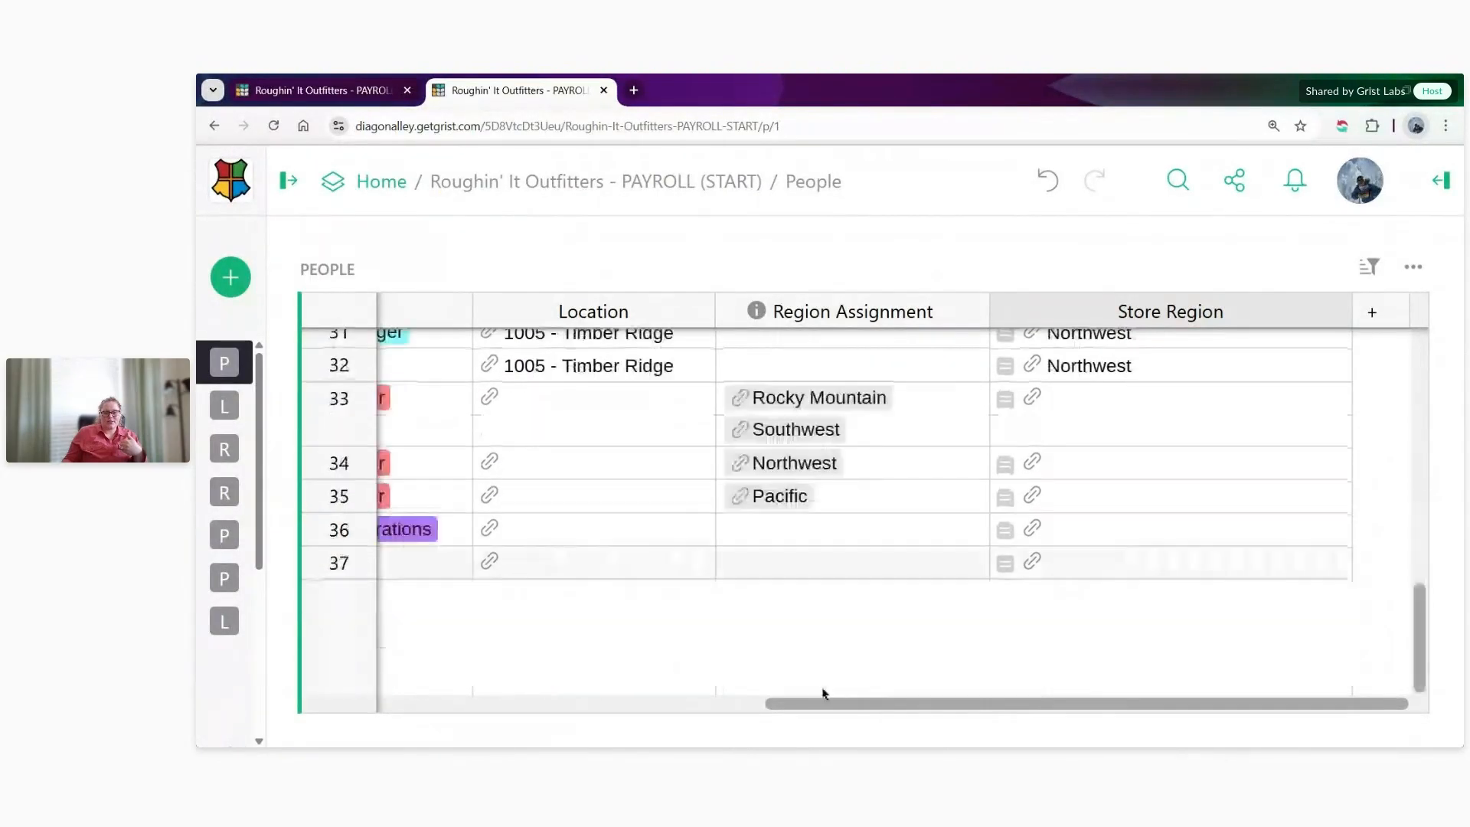
{"action": "scroll", "coordinate": [482, 658], "scroll_direction": "left", "scroll_amount": 5}
{"action": "scroll", "coordinate": [413, 643], "scroll_direction": "right", "scroll_amount": 5}
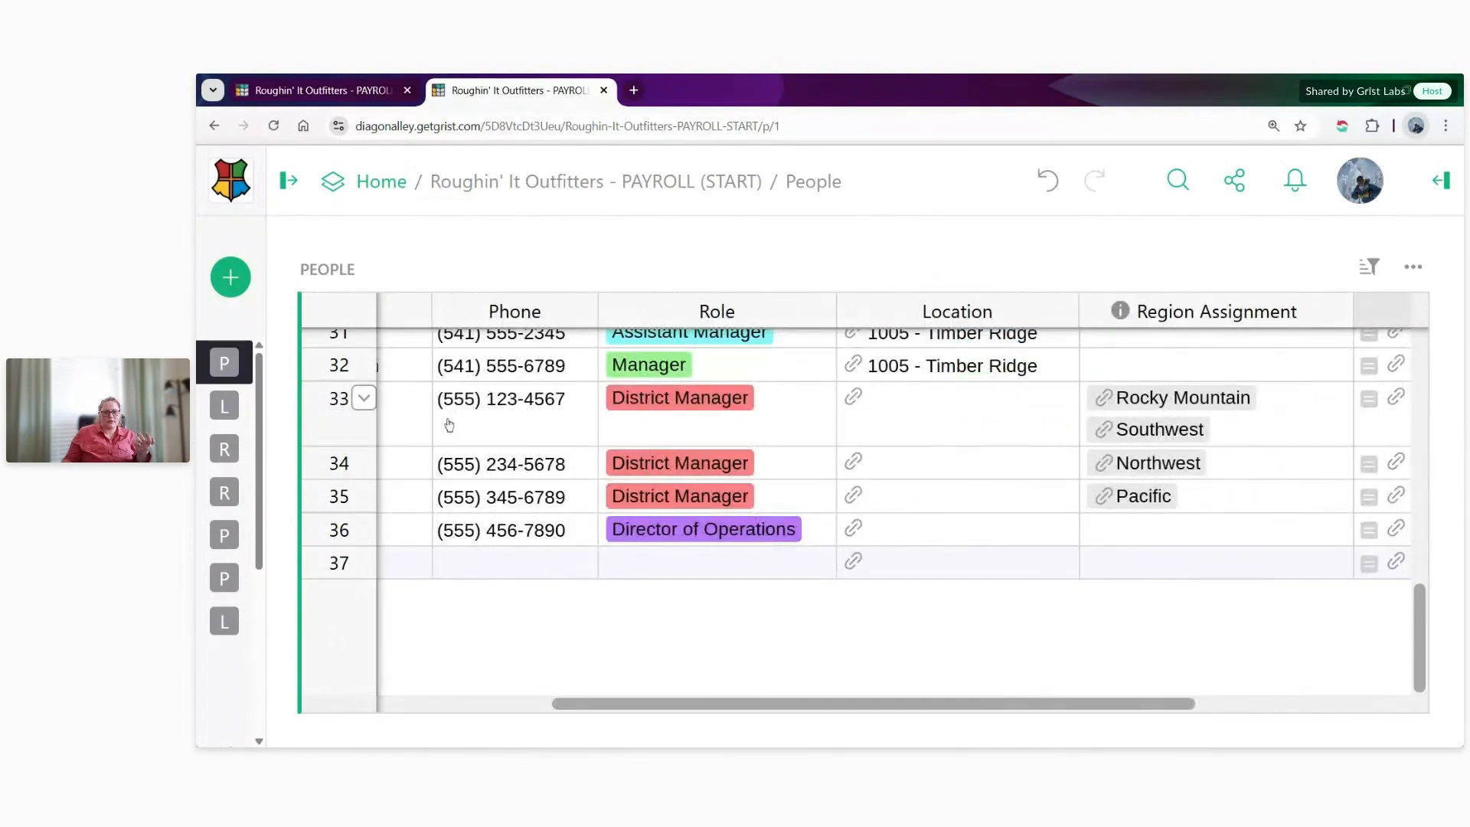
{"action": "left_click", "coordinate": [314, 420]}
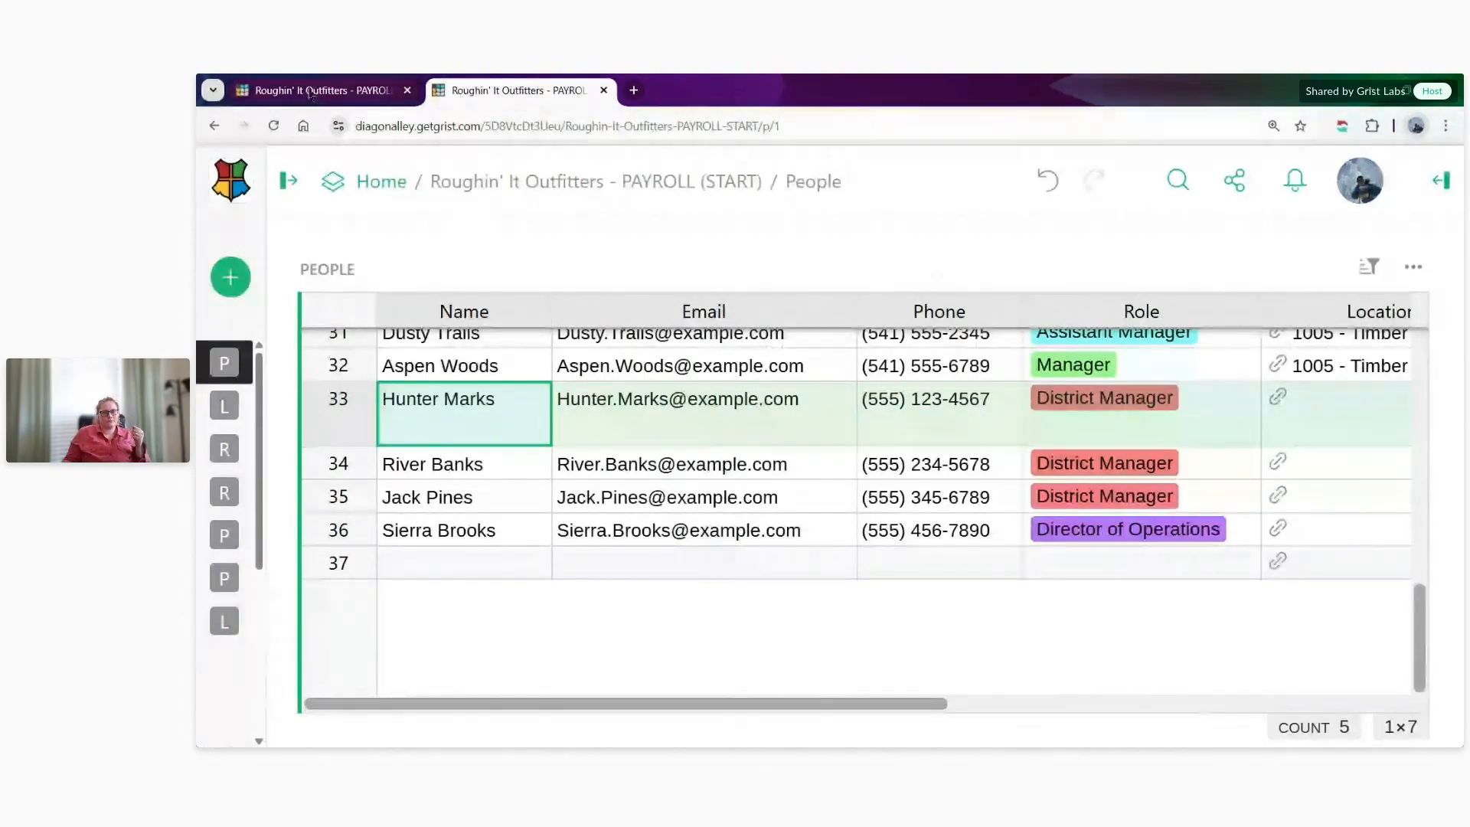
{"action": "left_click_drag", "start_coordinate": [761, 702], "coordinate": [1026, 703]}
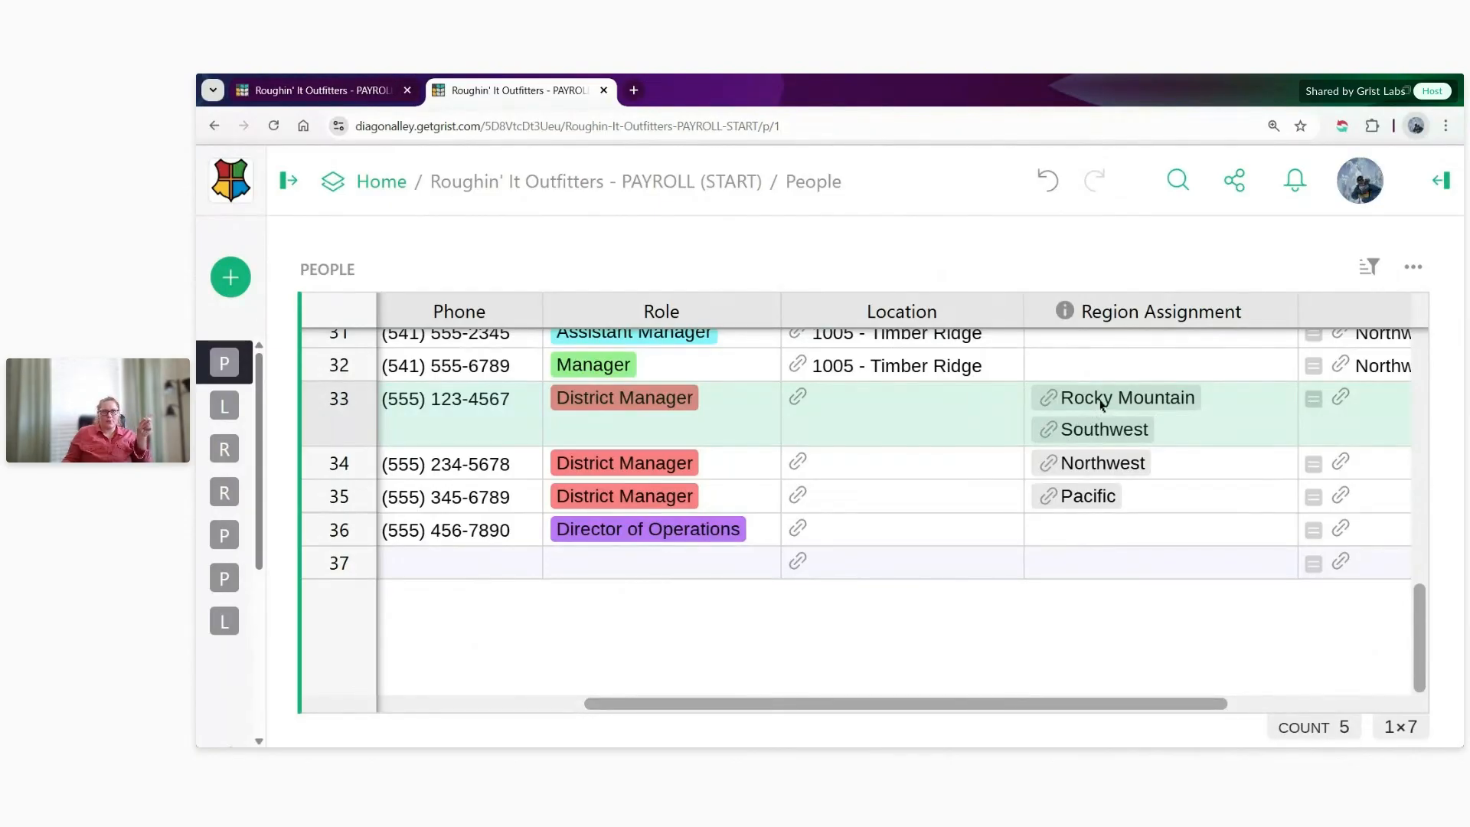
- Return to the access rules and start a third Payroll rule with the condition user.Employee.Role == "District Manager" and
{"action": "left_click", "coordinate": [307, 92]}
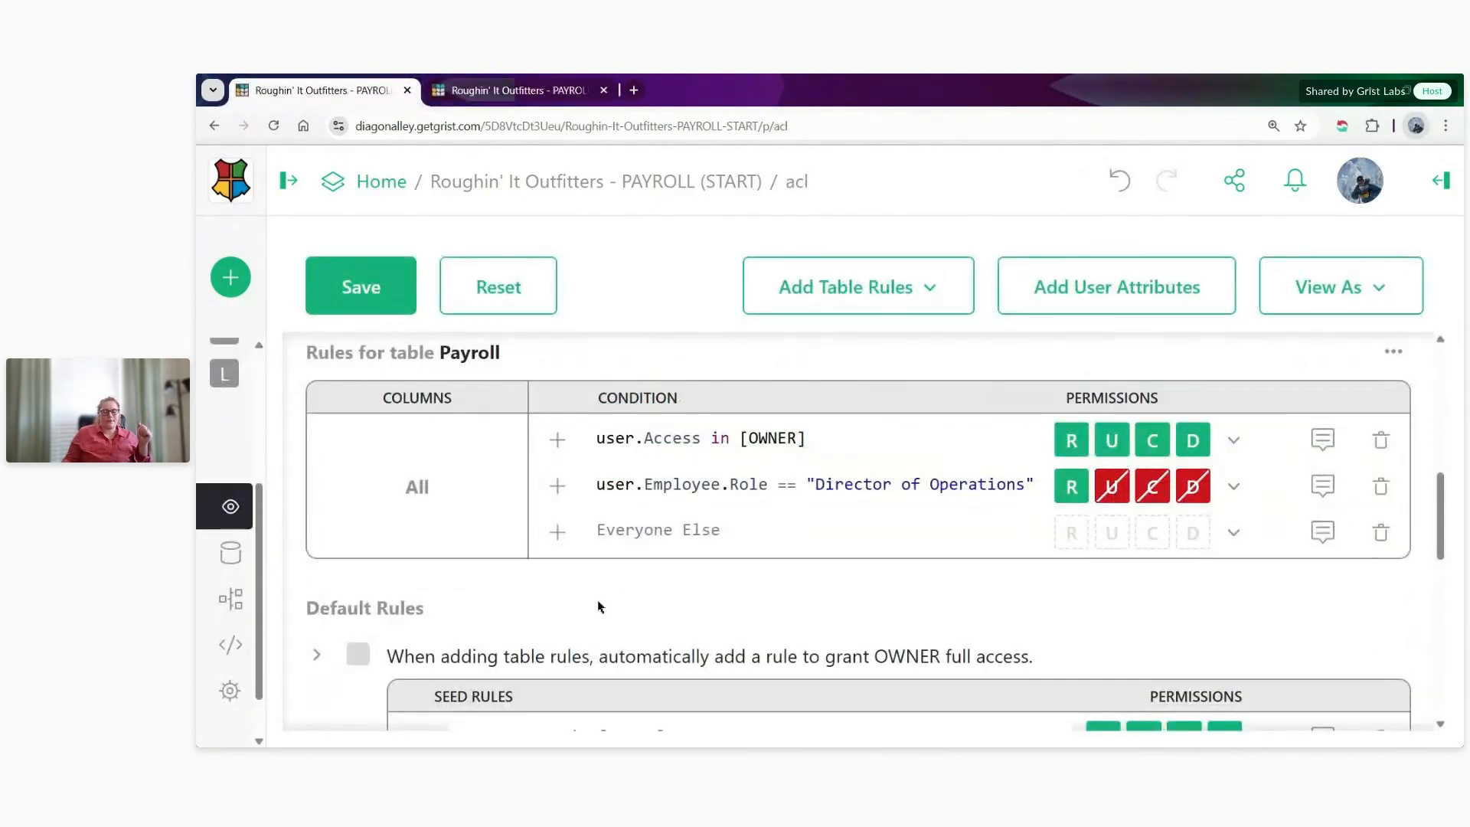
{"action": "left_click", "coordinate": [771, 522]}
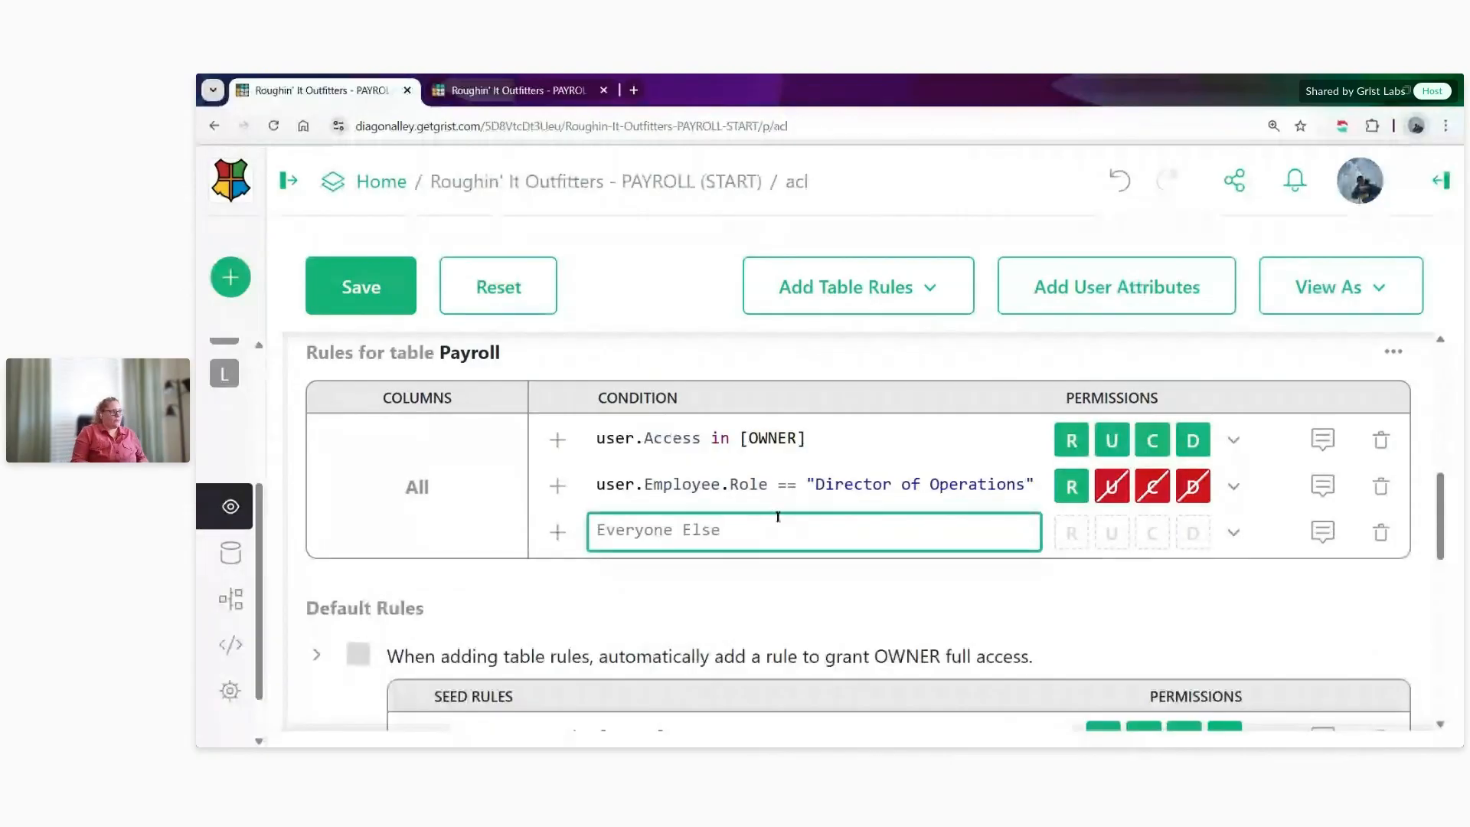
{"action": "type", "text": "user.Employee"}
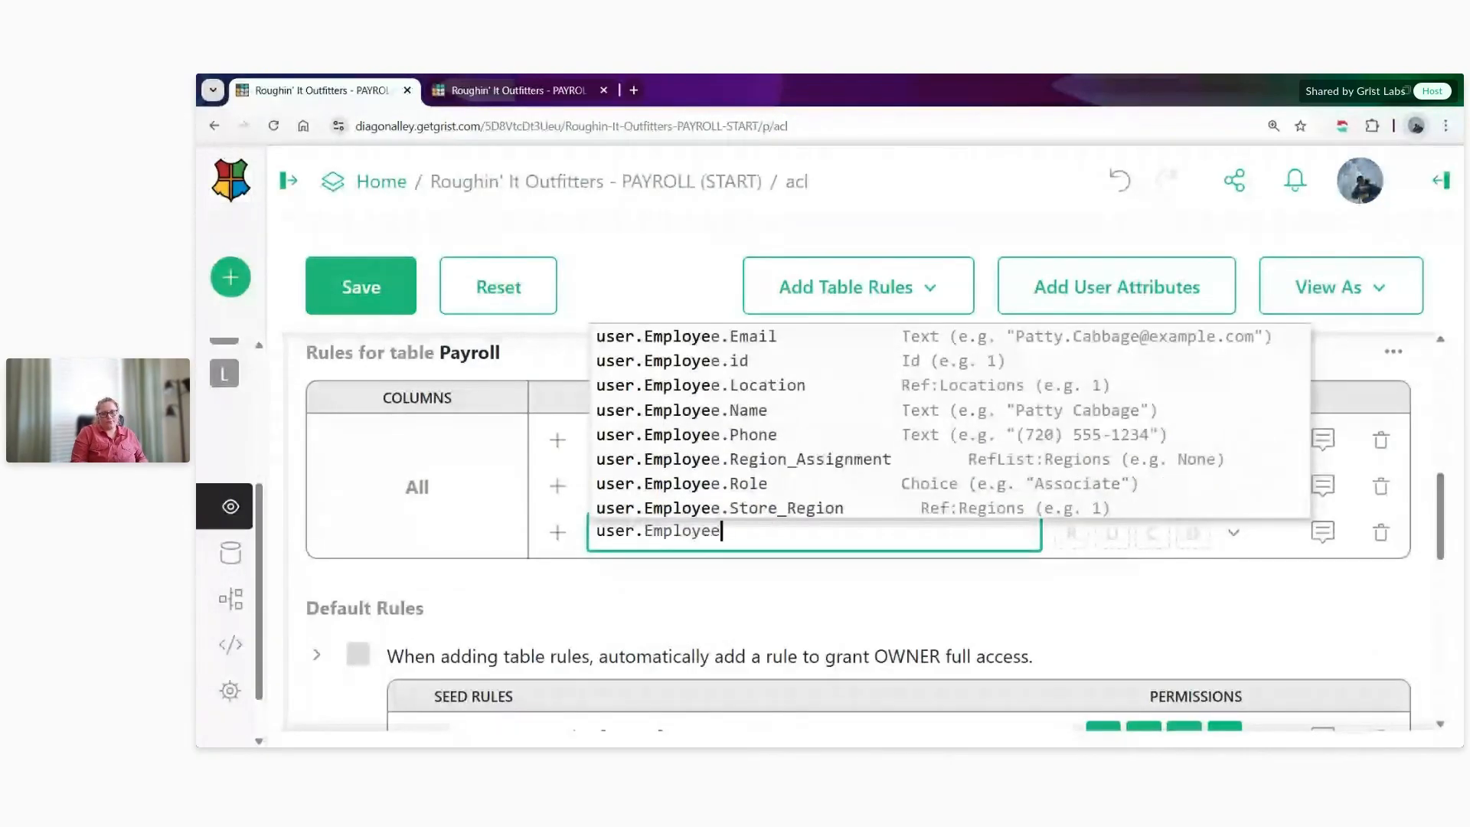
{"action": "type", "text": ".R"}
{"action": "key", "text": "BackSpace"}
{"action": "type", "text": "Role"}
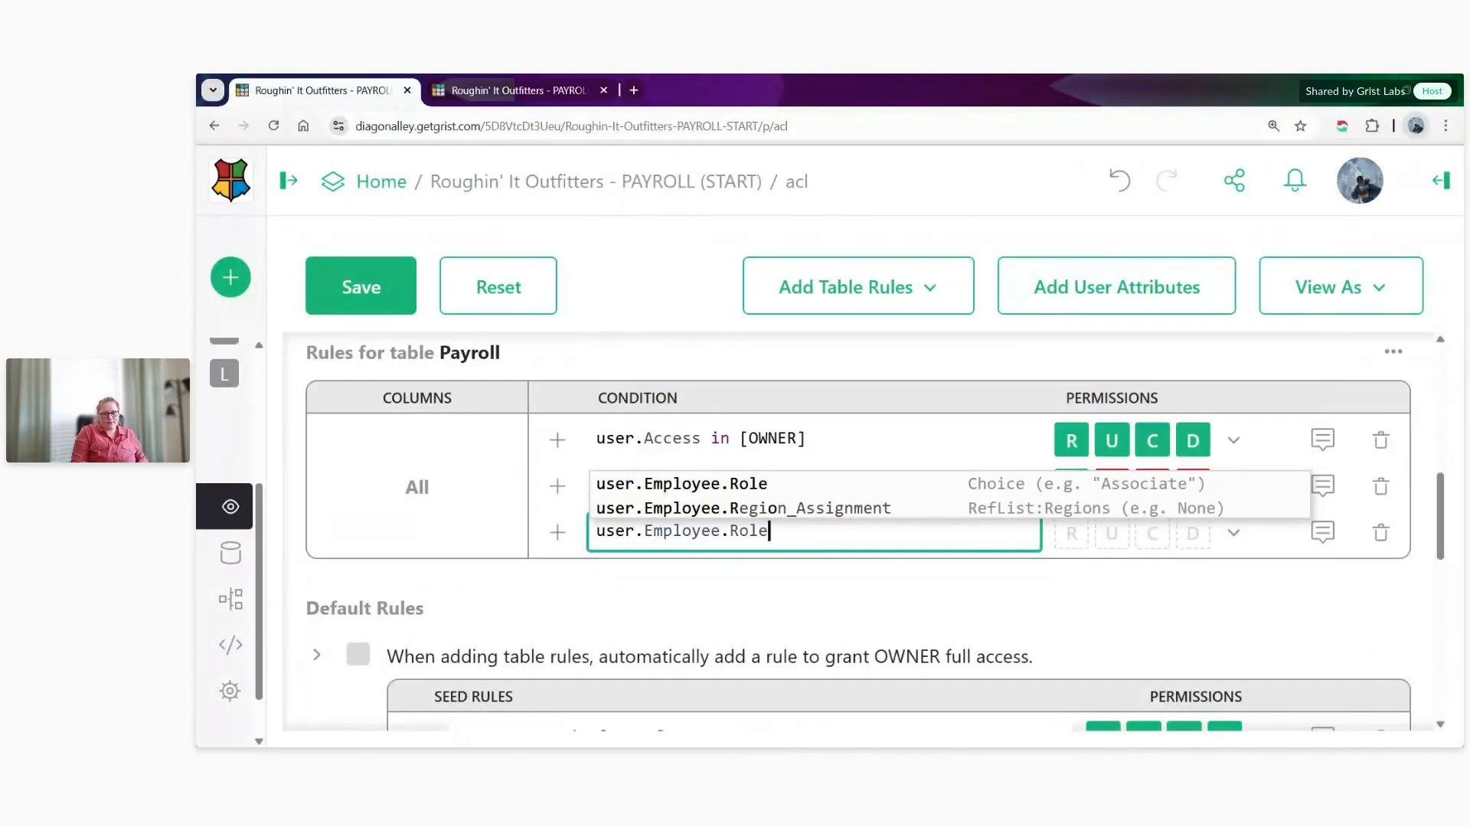
{"action": "type", "text": " == \""}
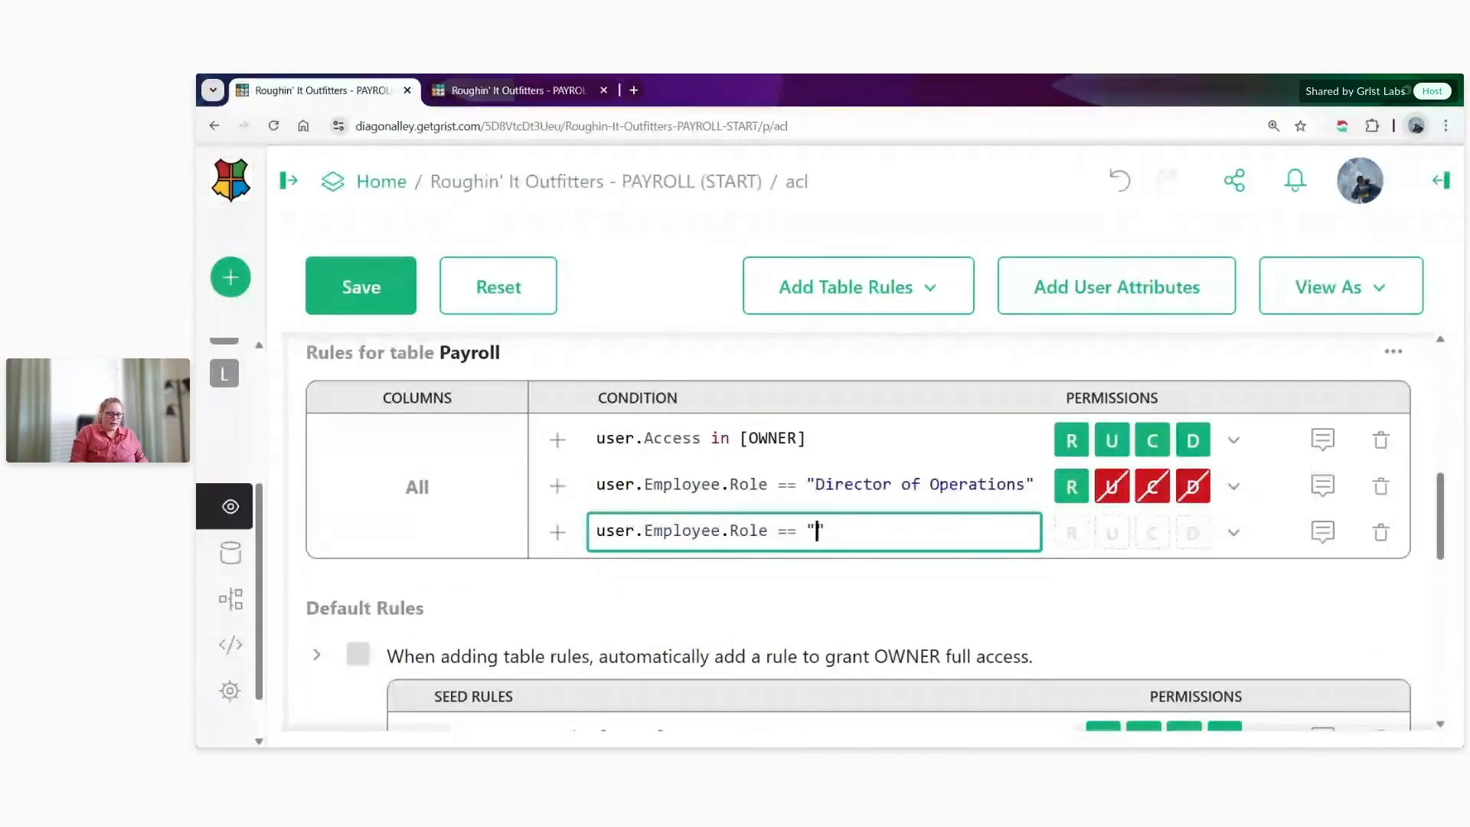
{"action": "type", "text": "District Manag"}
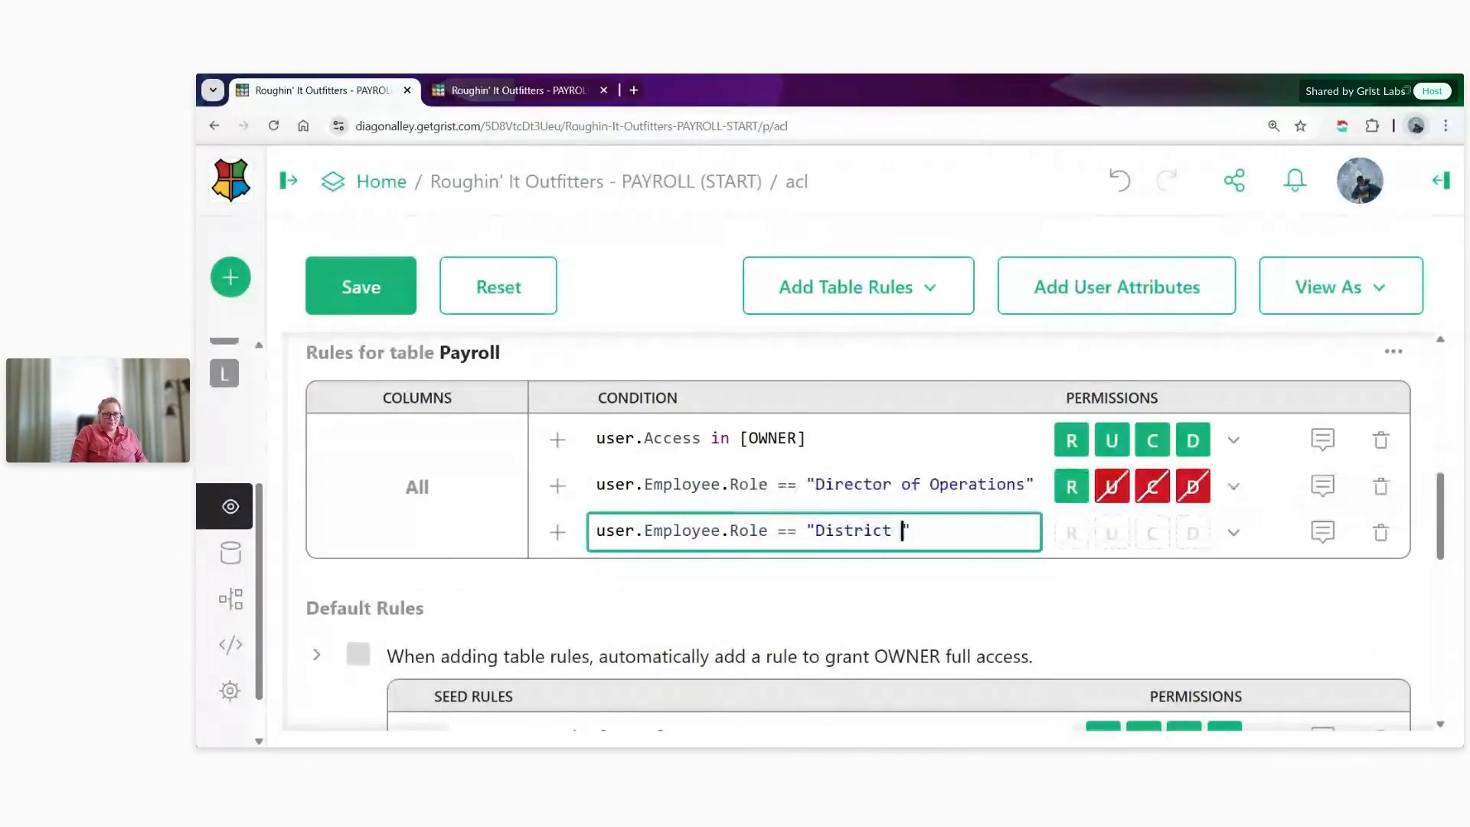
{"action": "type", "text": "er\" "}
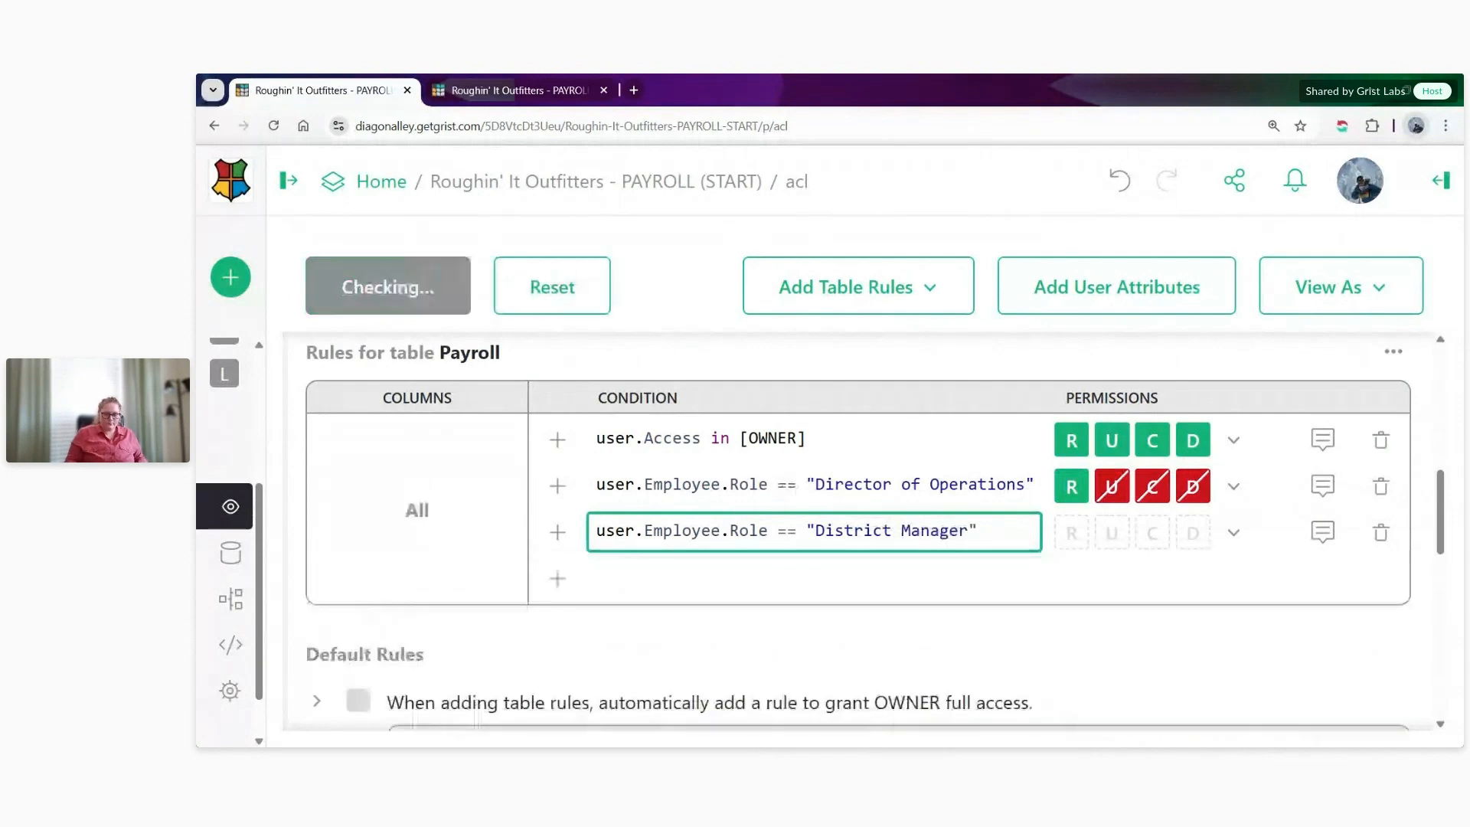
{"action": "type", "text": "and"}
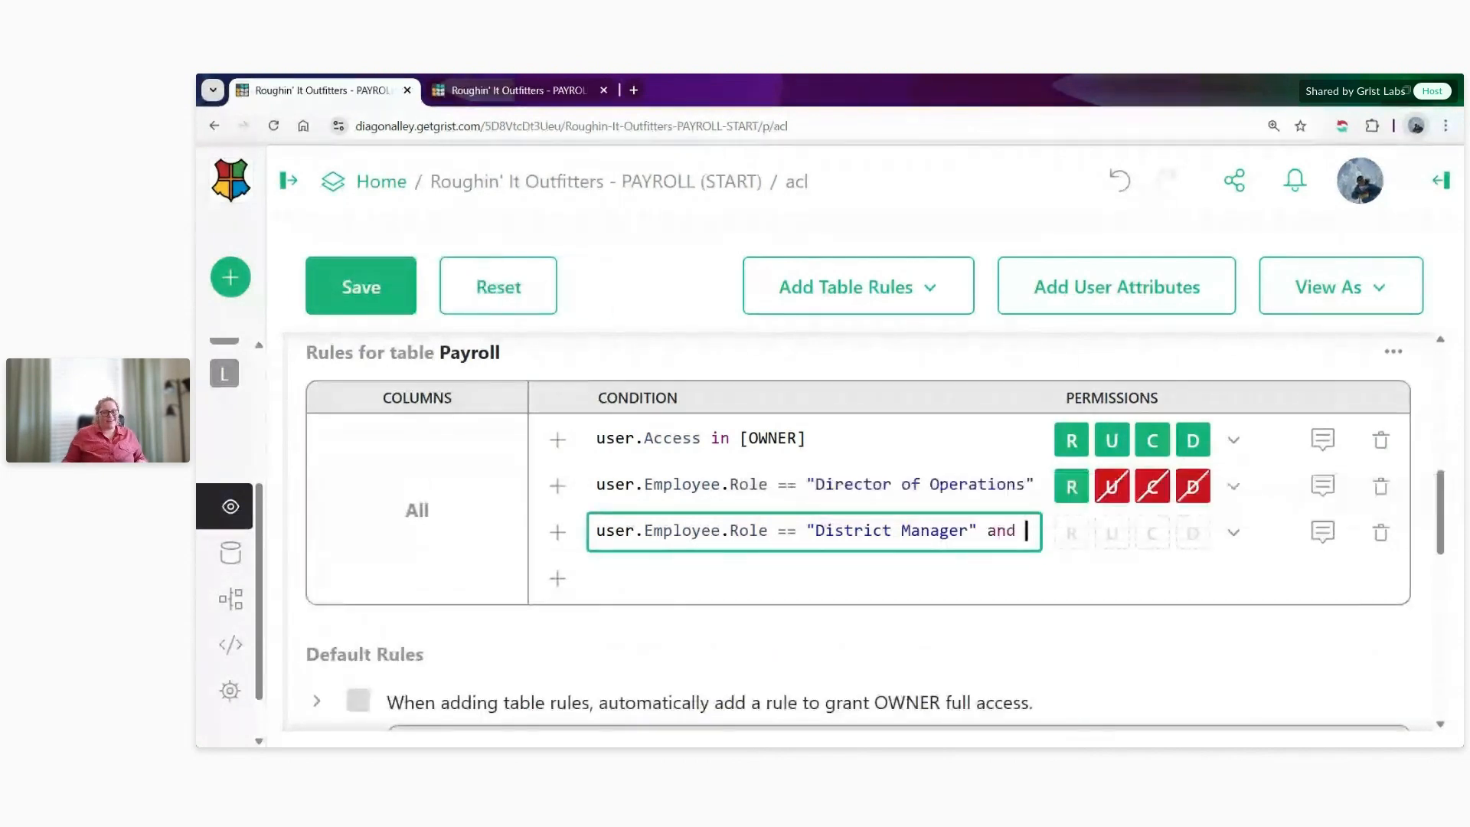
- Look up the name of the Payroll table's region column in the document's other browser tab
{"action": "left_click", "coordinate": [509, 90]}
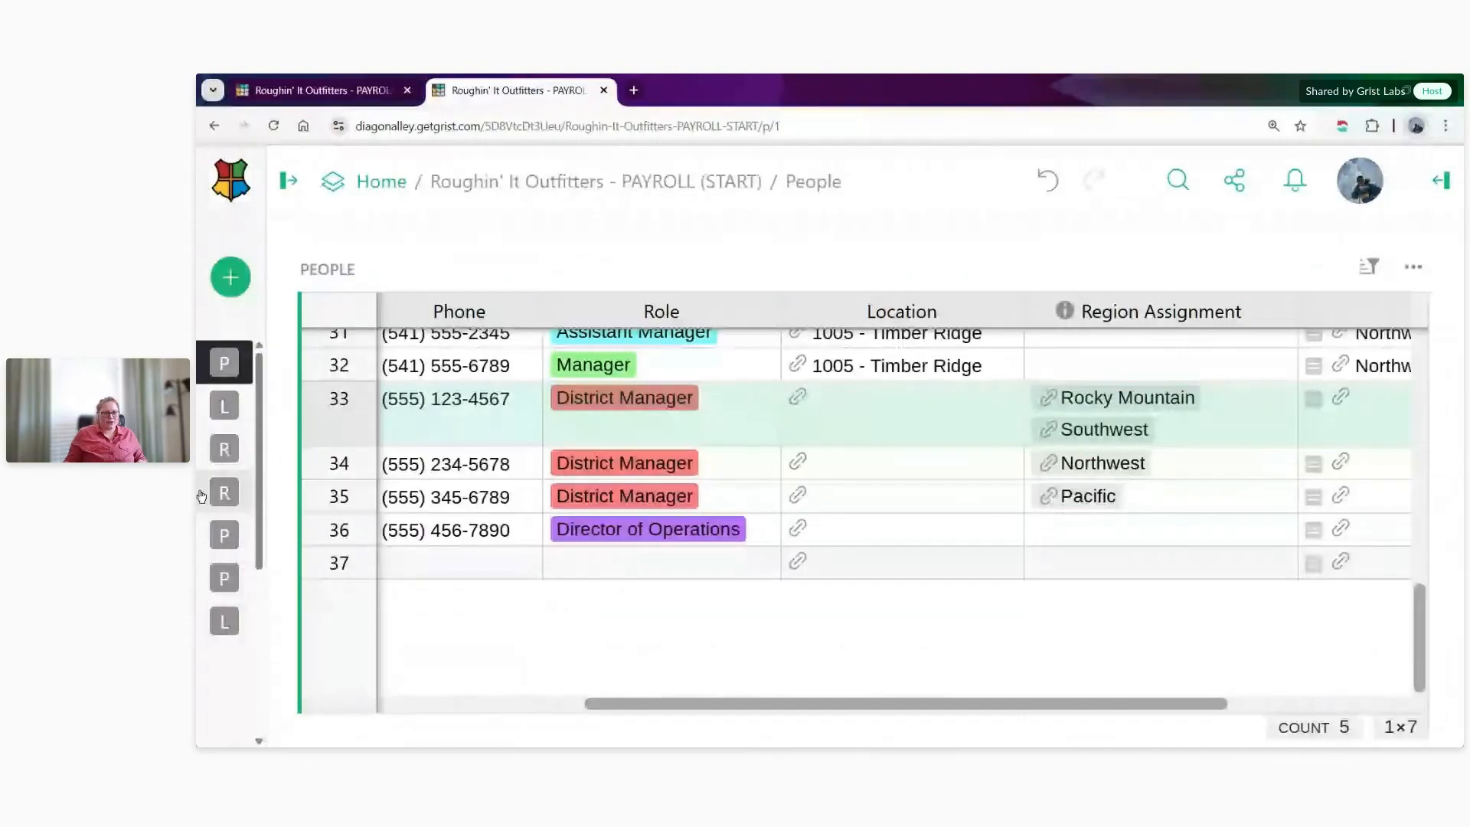
{"action": "left_click", "coordinate": [246, 539]}
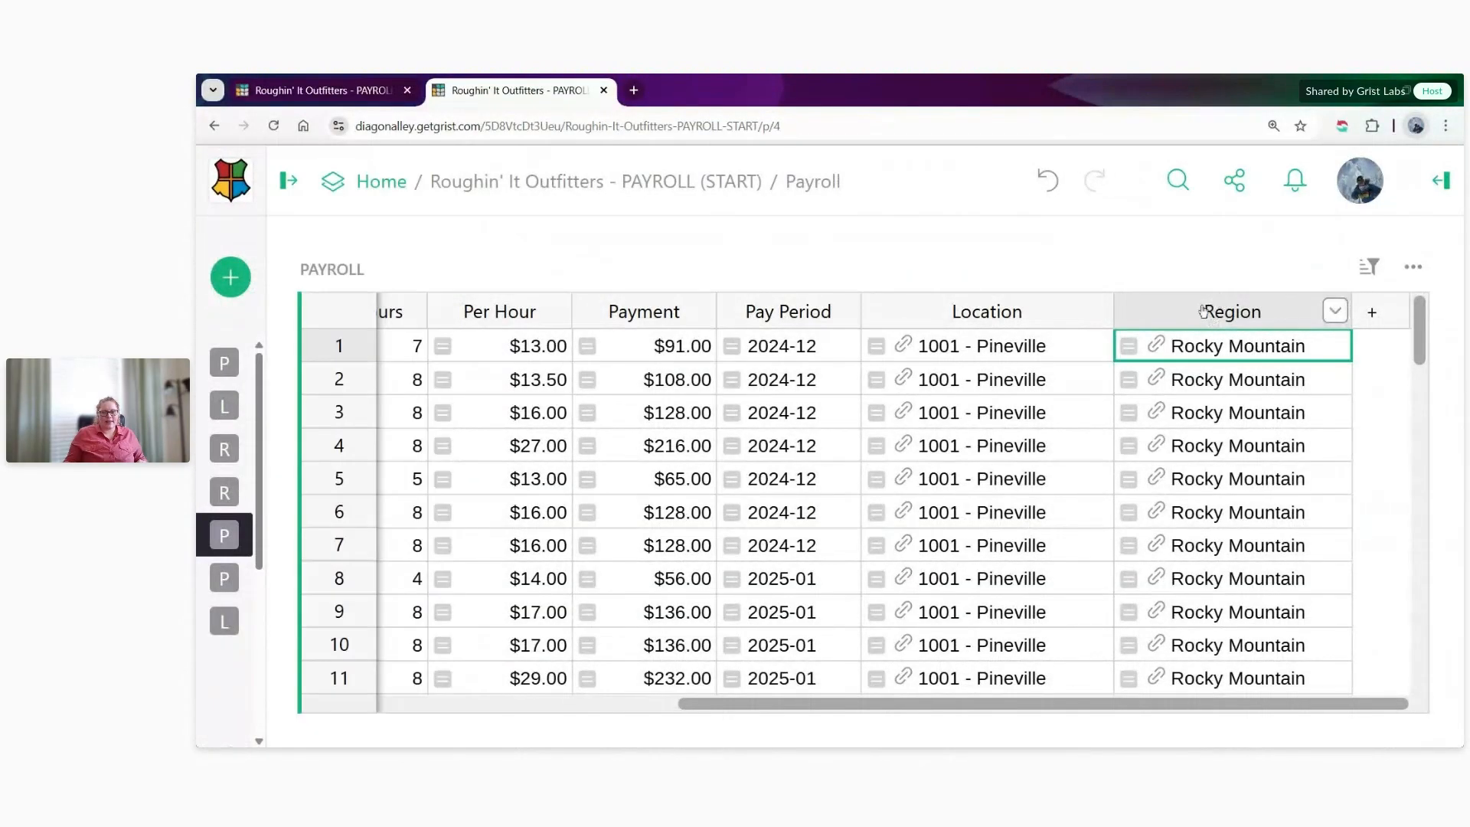
{"action": "left_click", "coordinate": [1207, 310]}
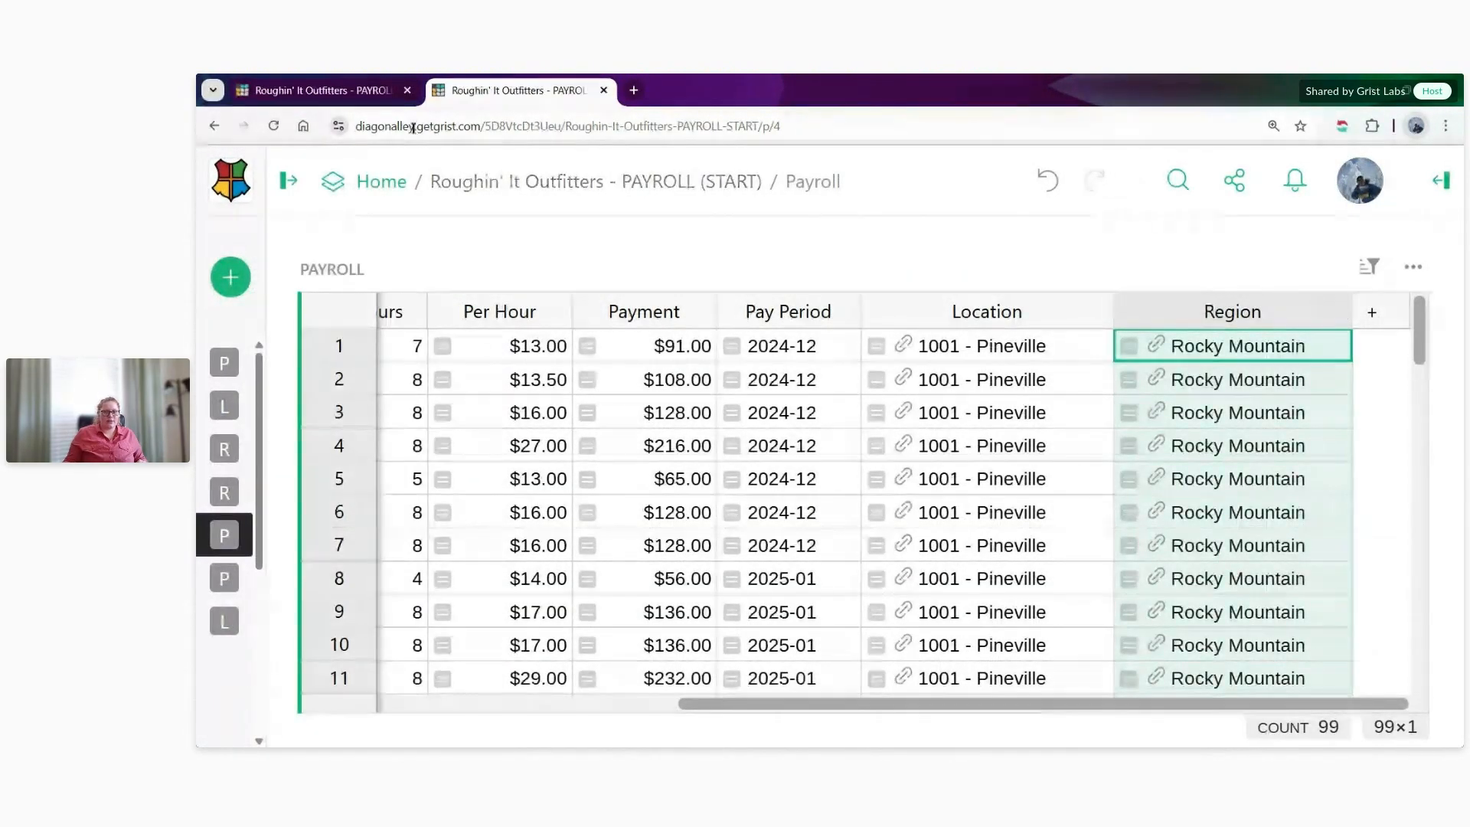
{"action": "left_click", "coordinate": [1207, 379]}
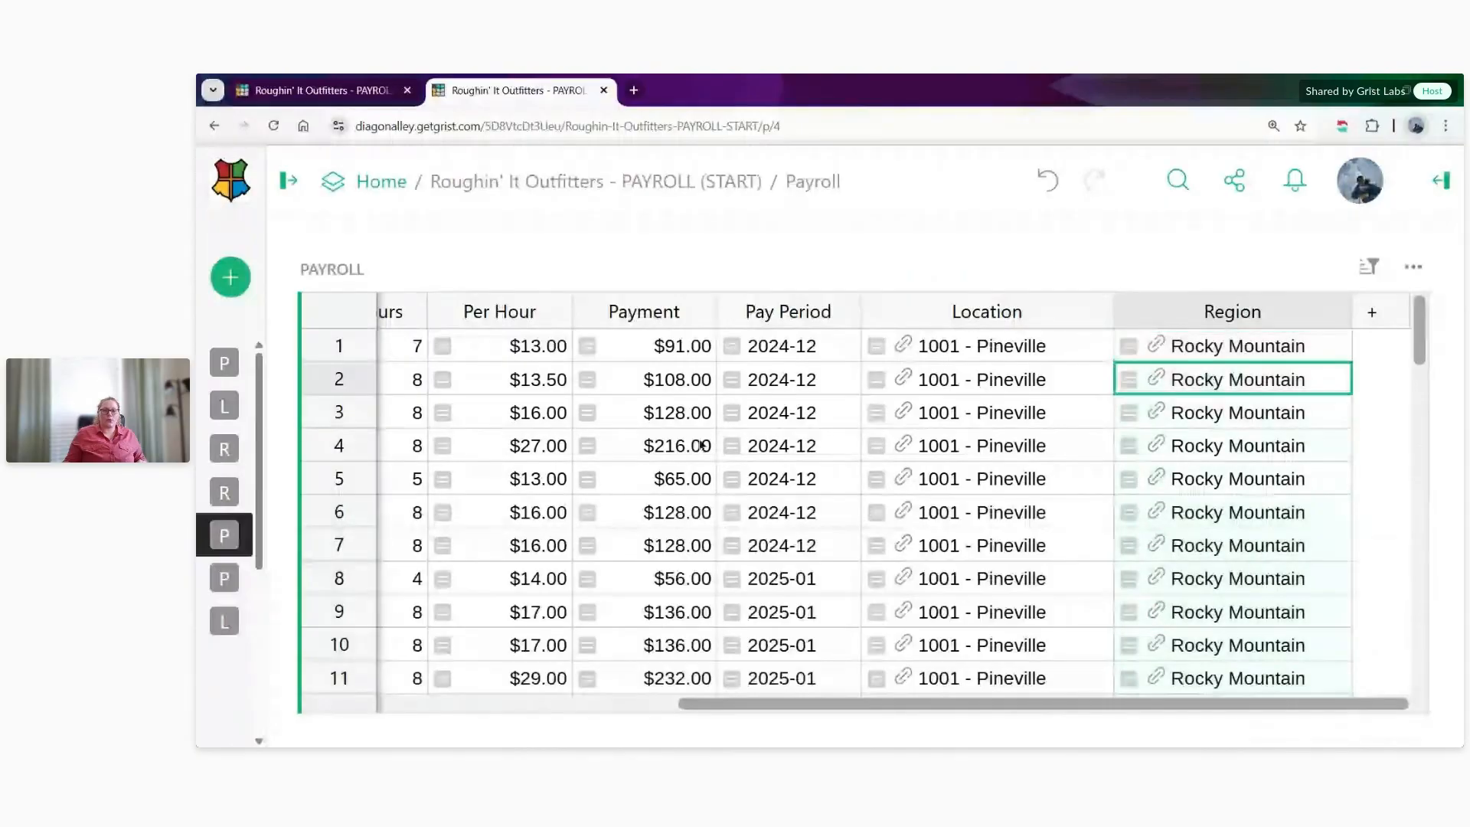
{"action": "left_click", "coordinate": [331, 381]}
- Complete the District Manager condition in the access rules with rec.Region in user.Employee.Region_Assignment, and set that rule's permissions to read only
{"action": "left_click", "coordinate": [321, 92]}
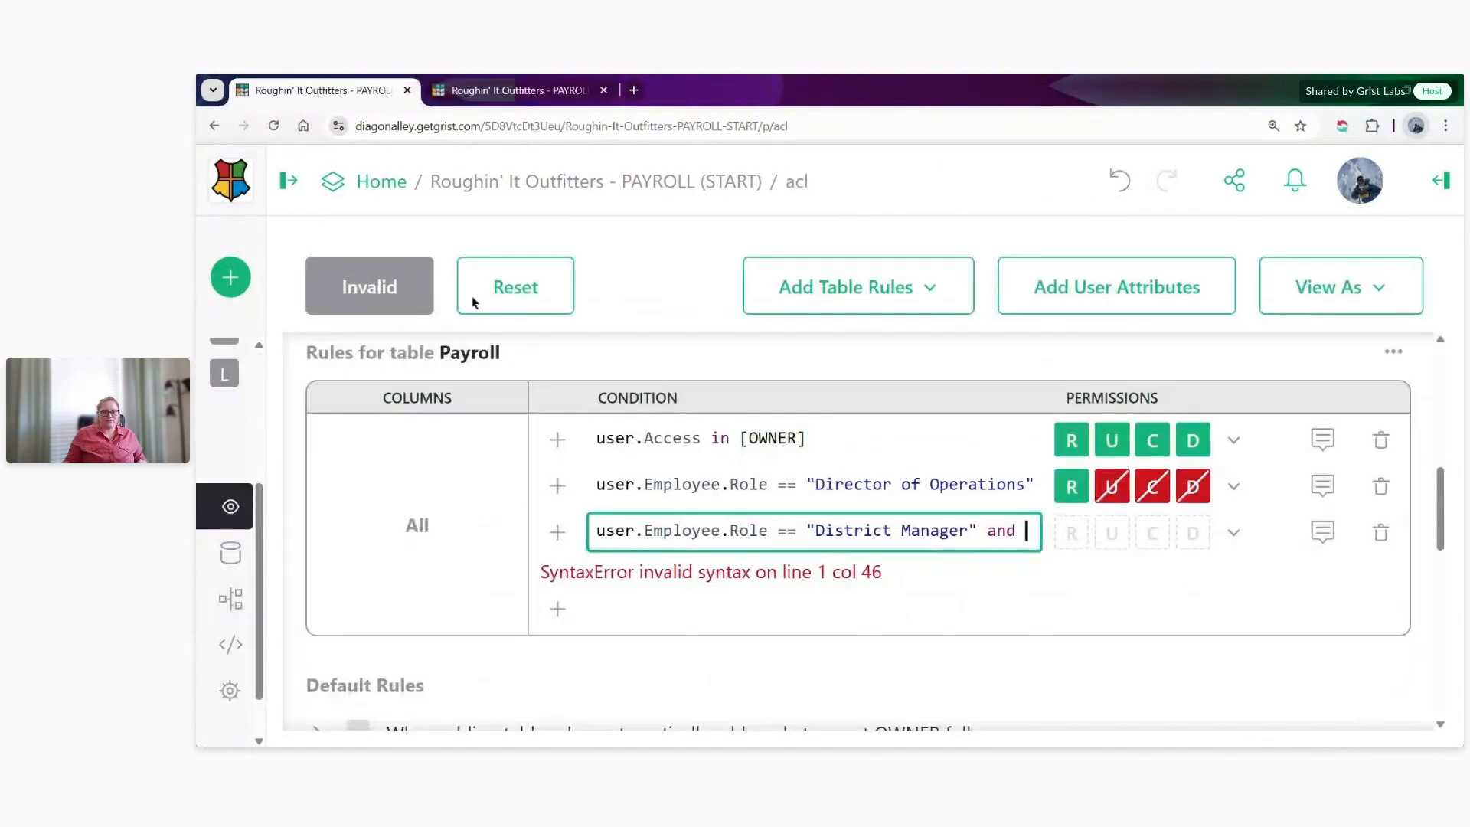
{"action": "type", "text": "rec.Regio"}
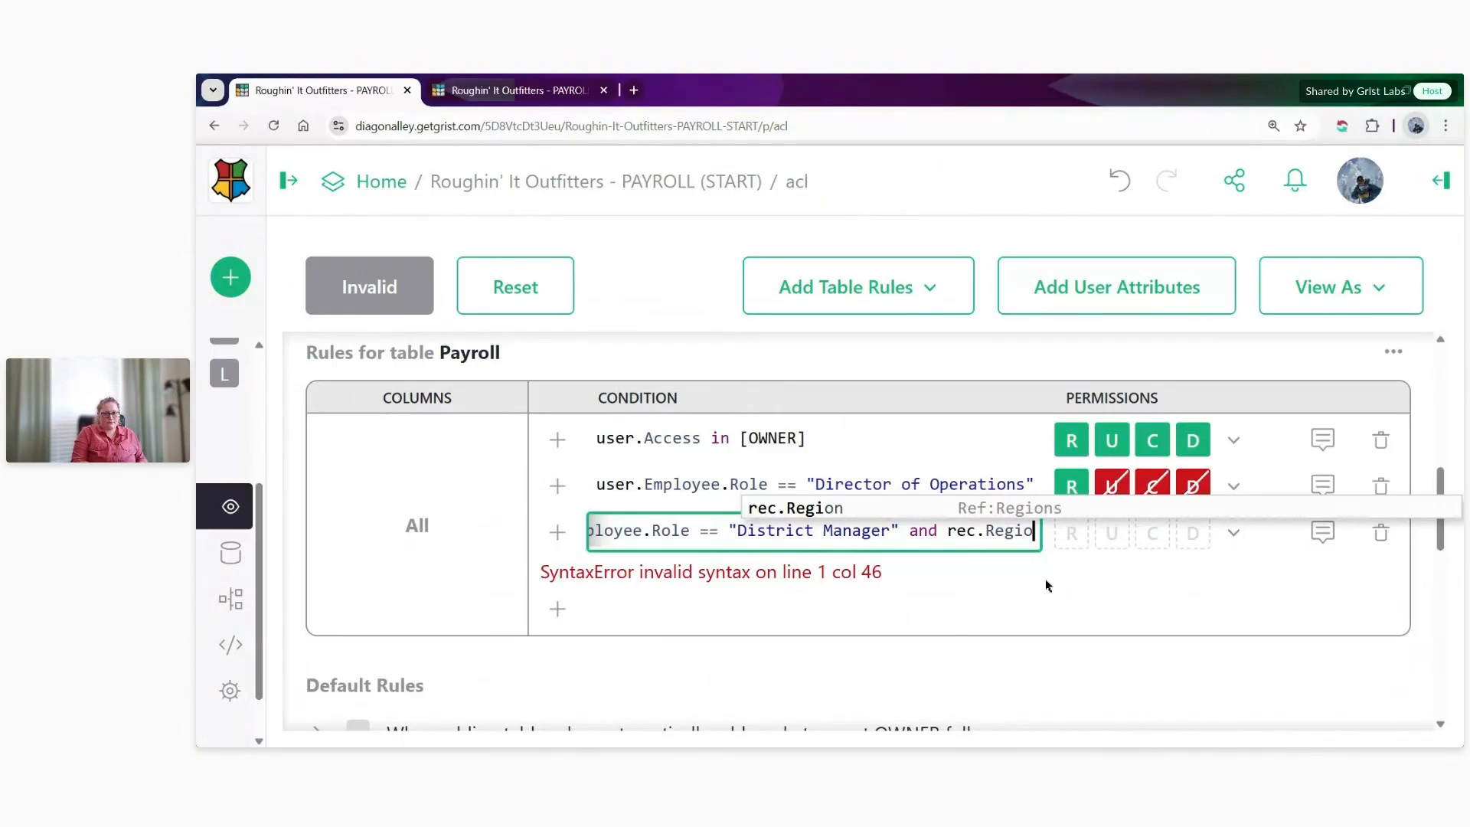
{"action": "type", "text": "n in"}
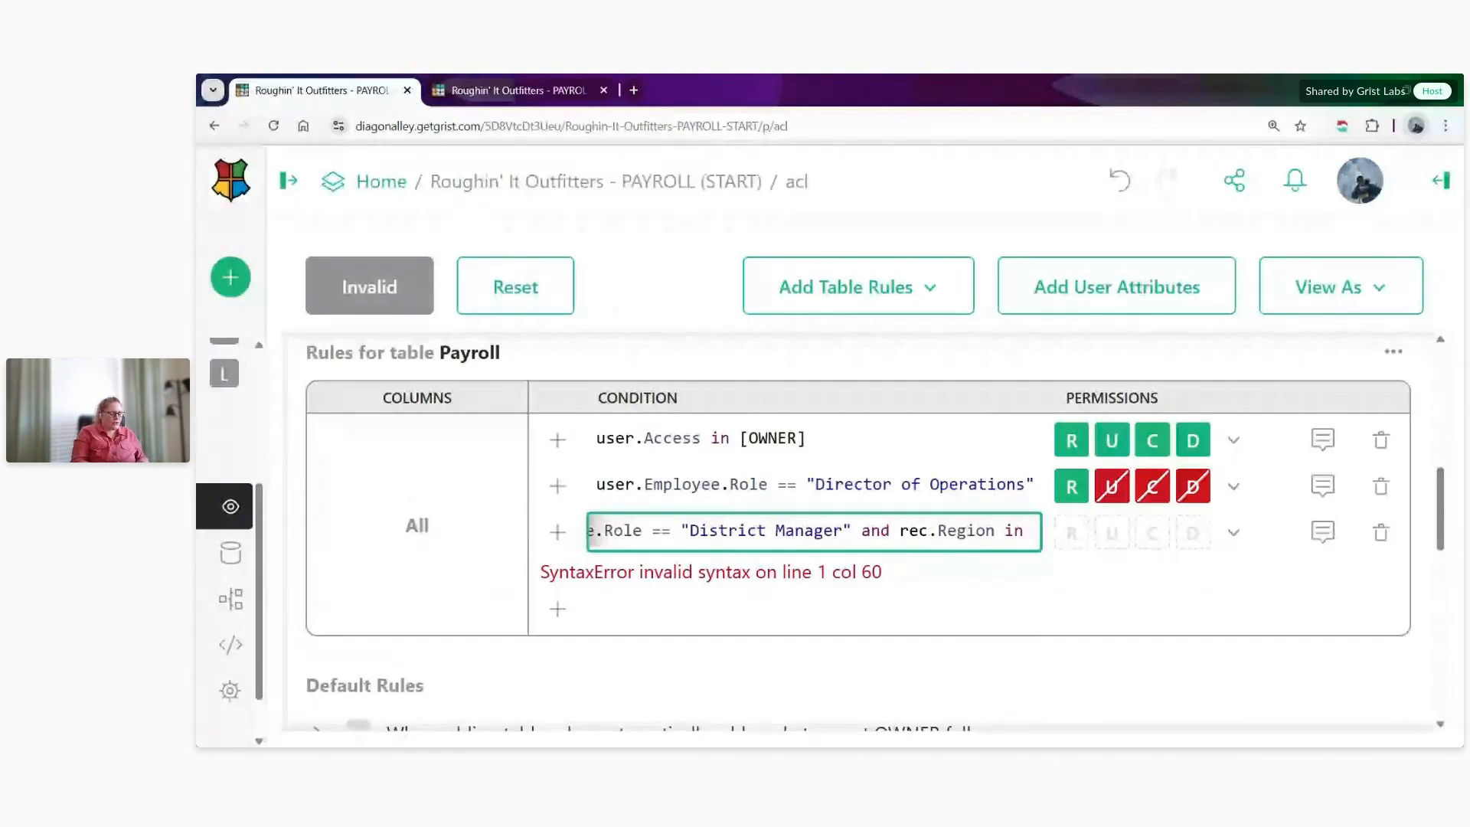
{"action": "type", "text": " user."}
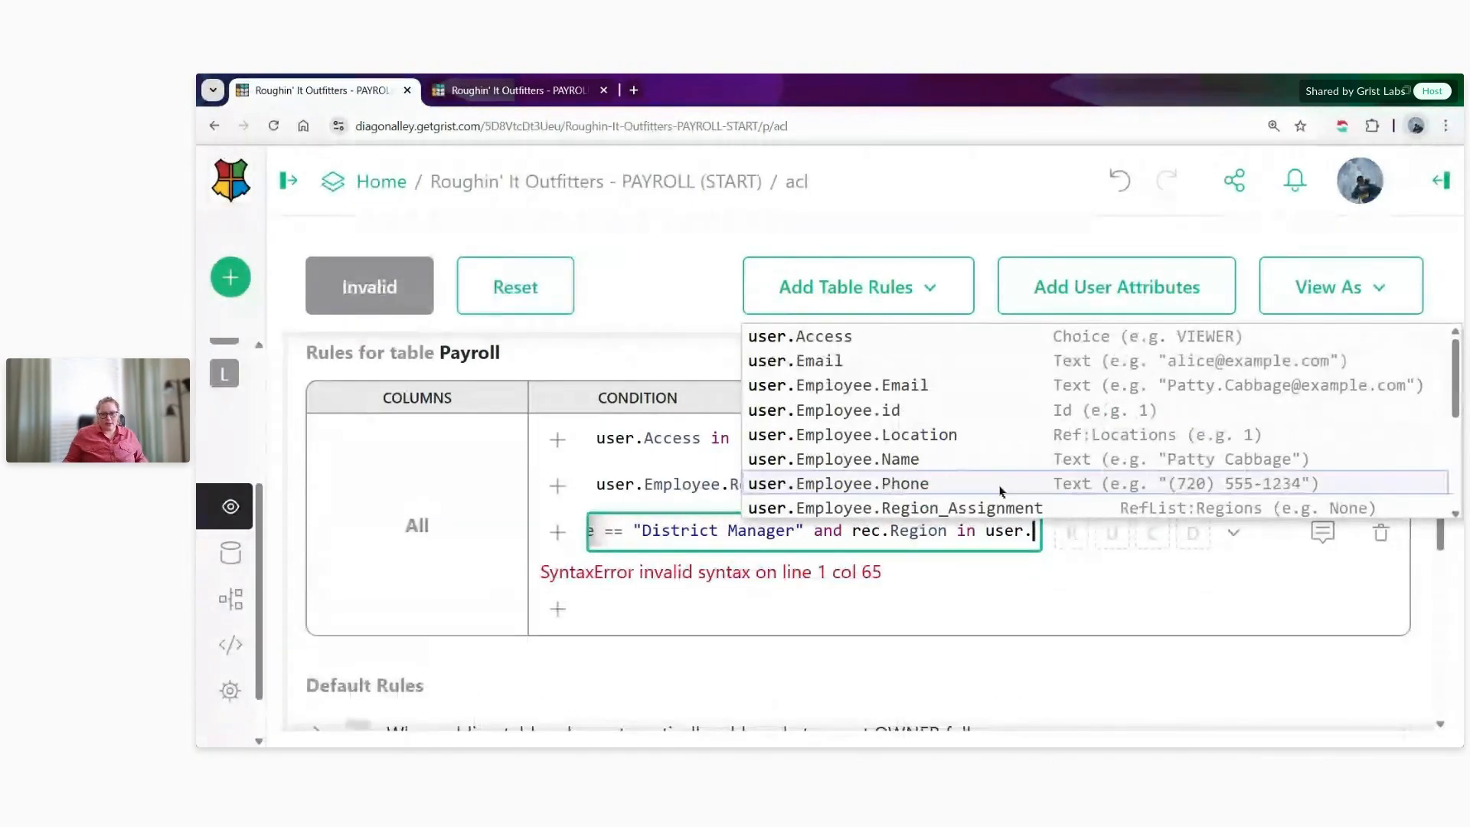
{"action": "left_click", "coordinate": [996, 507]}
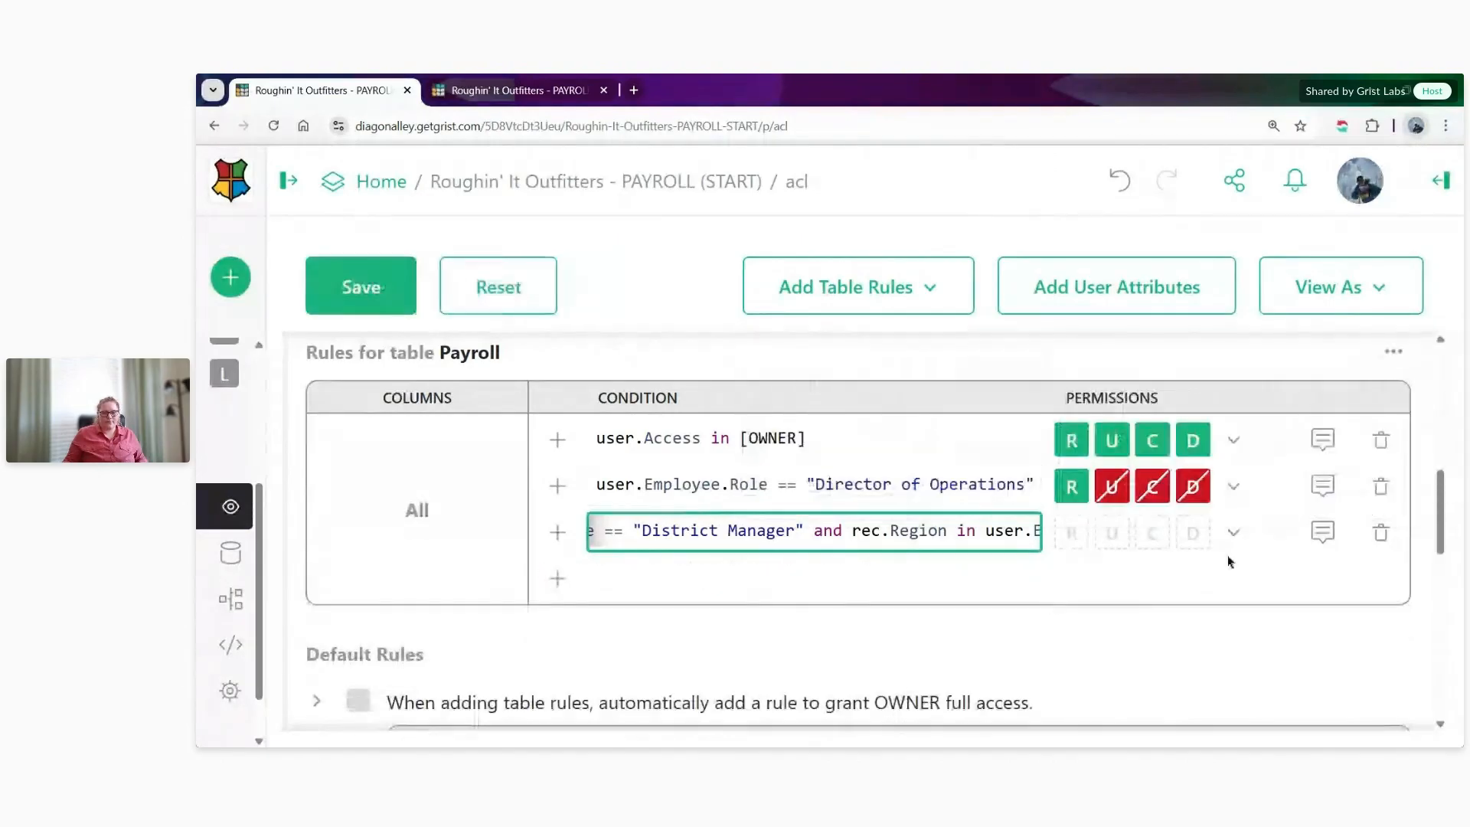
{"action": "left_click", "coordinate": [1234, 533]}
{"action": "left_click", "coordinate": [1305, 419]}
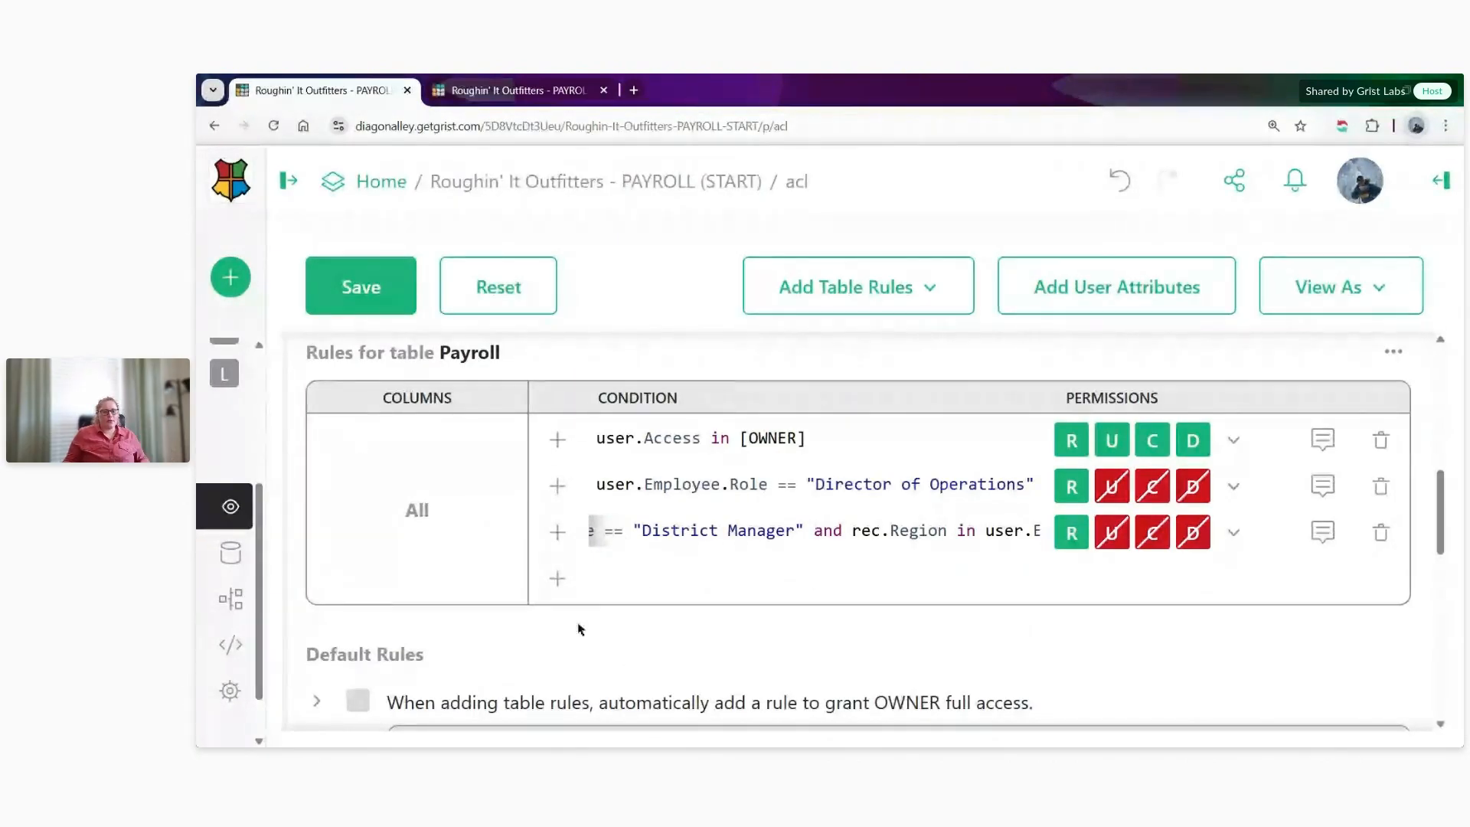
- Add a fourth Payroll rule starting with the condition user.Employee.Role in ["Manager","Assistant Manager"]
{"action": "left_click", "coordinate": [545, 585]}
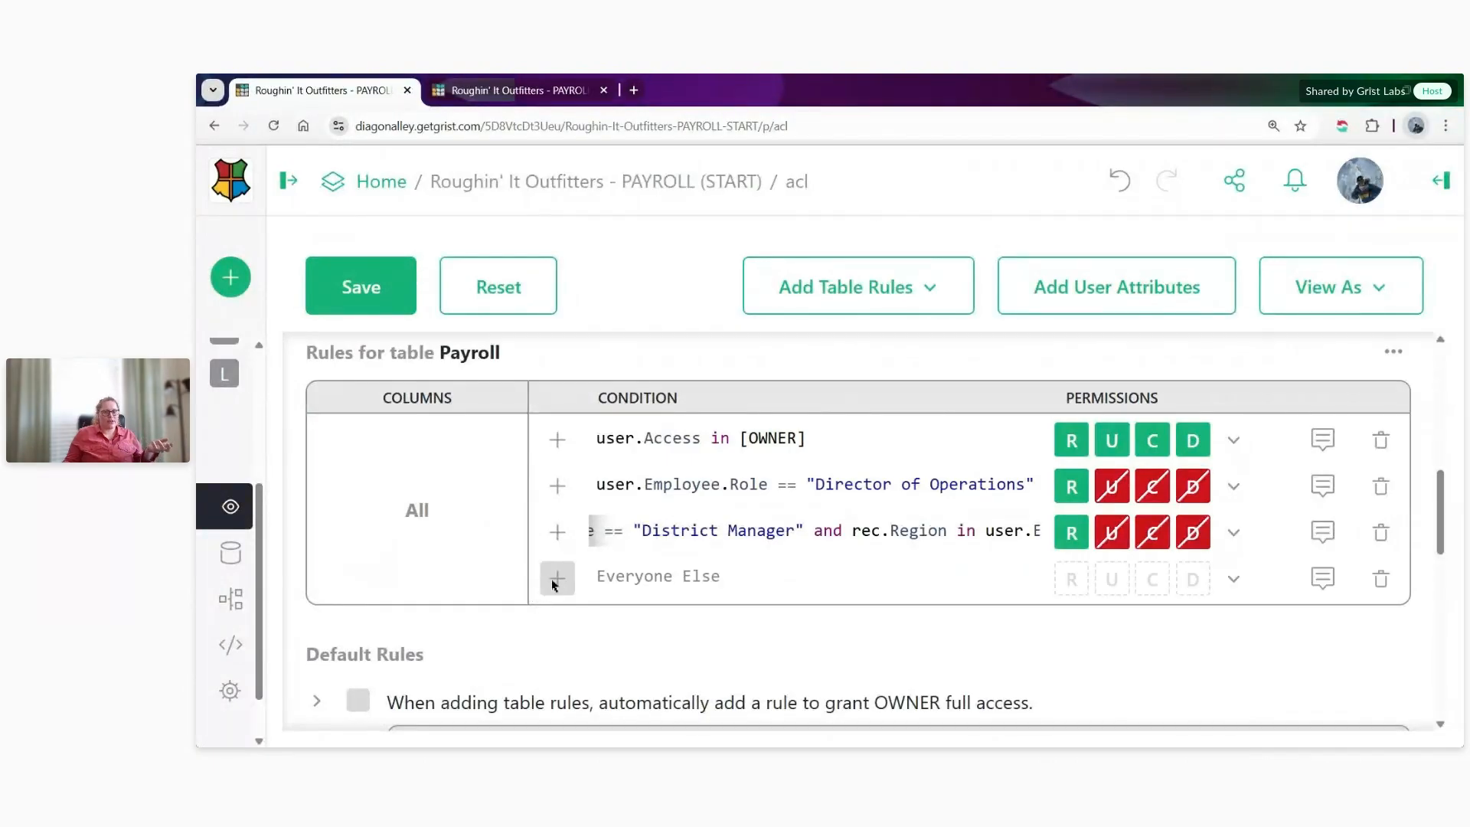
{"action": "left_click", "coordinate": [598, 578]}
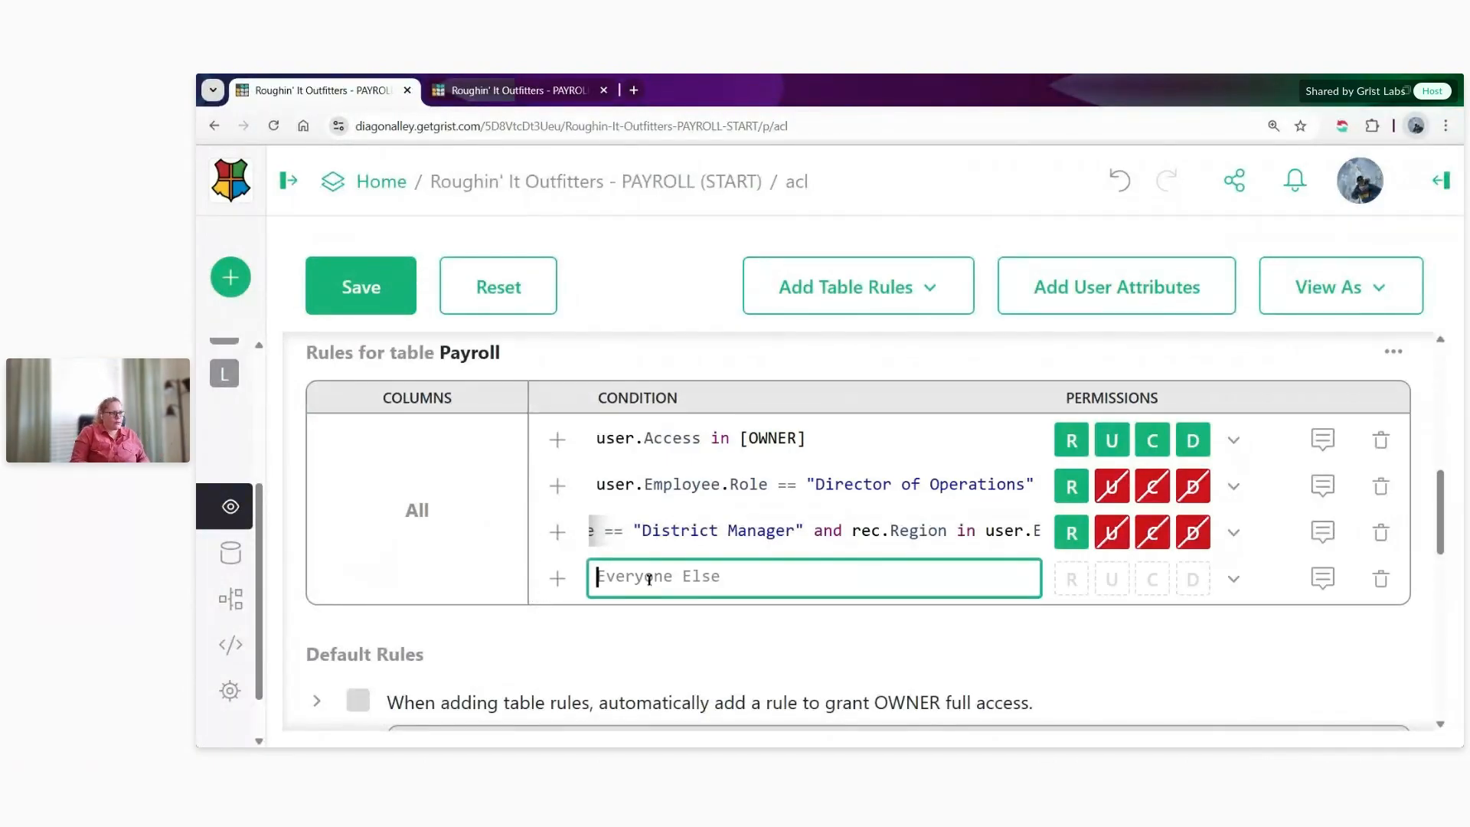
{"action": "type", "text": "user.employ"}
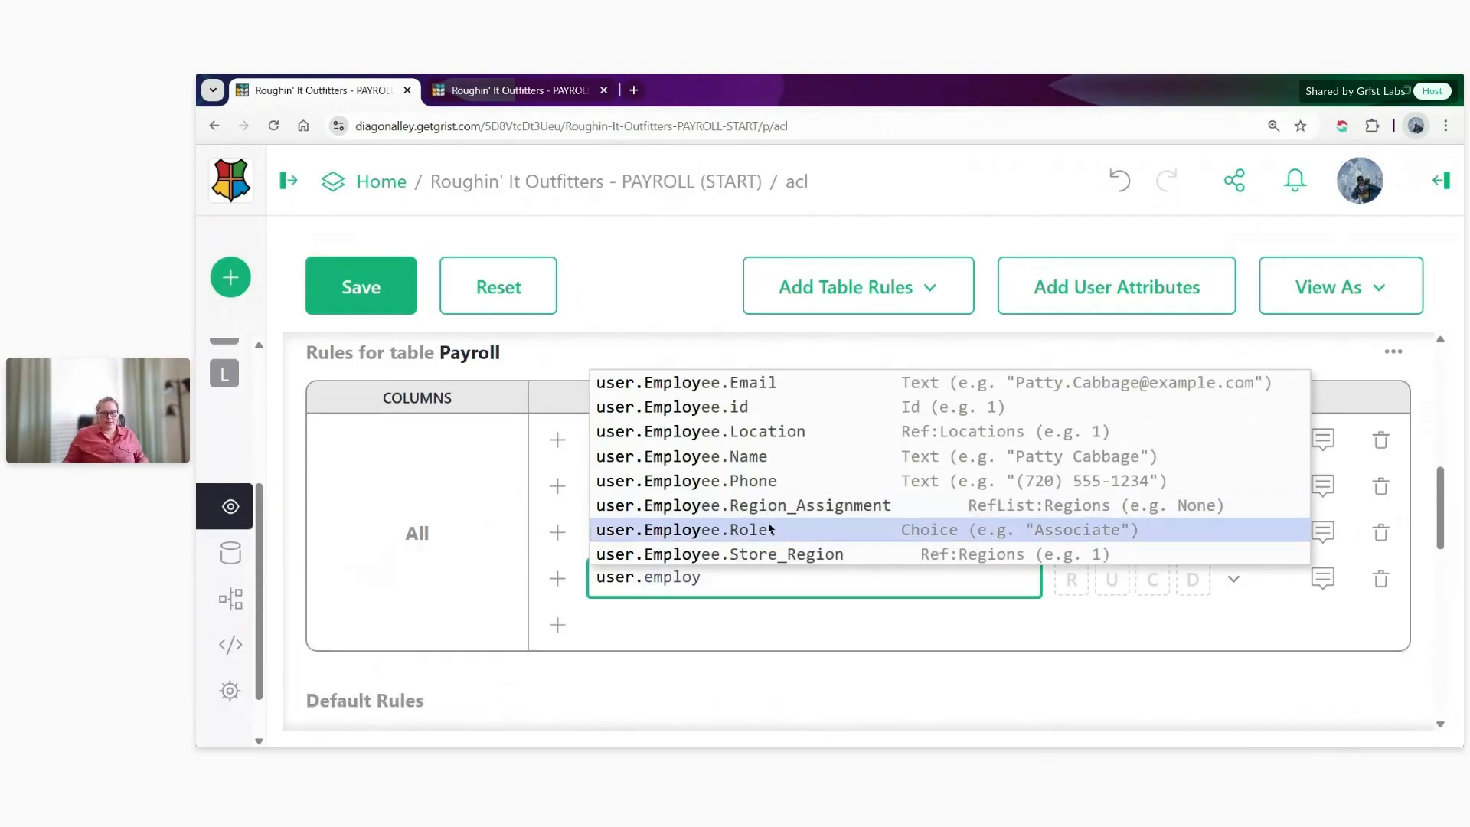
{"action": "left_click", "coordinate": [822, 530]}
{"action": "type", "text": "="}
{"action": "key", "text": "BackSpace"}
{"action": "key", "text": "BackSpace"}
{"action": "type", "text": "in "}
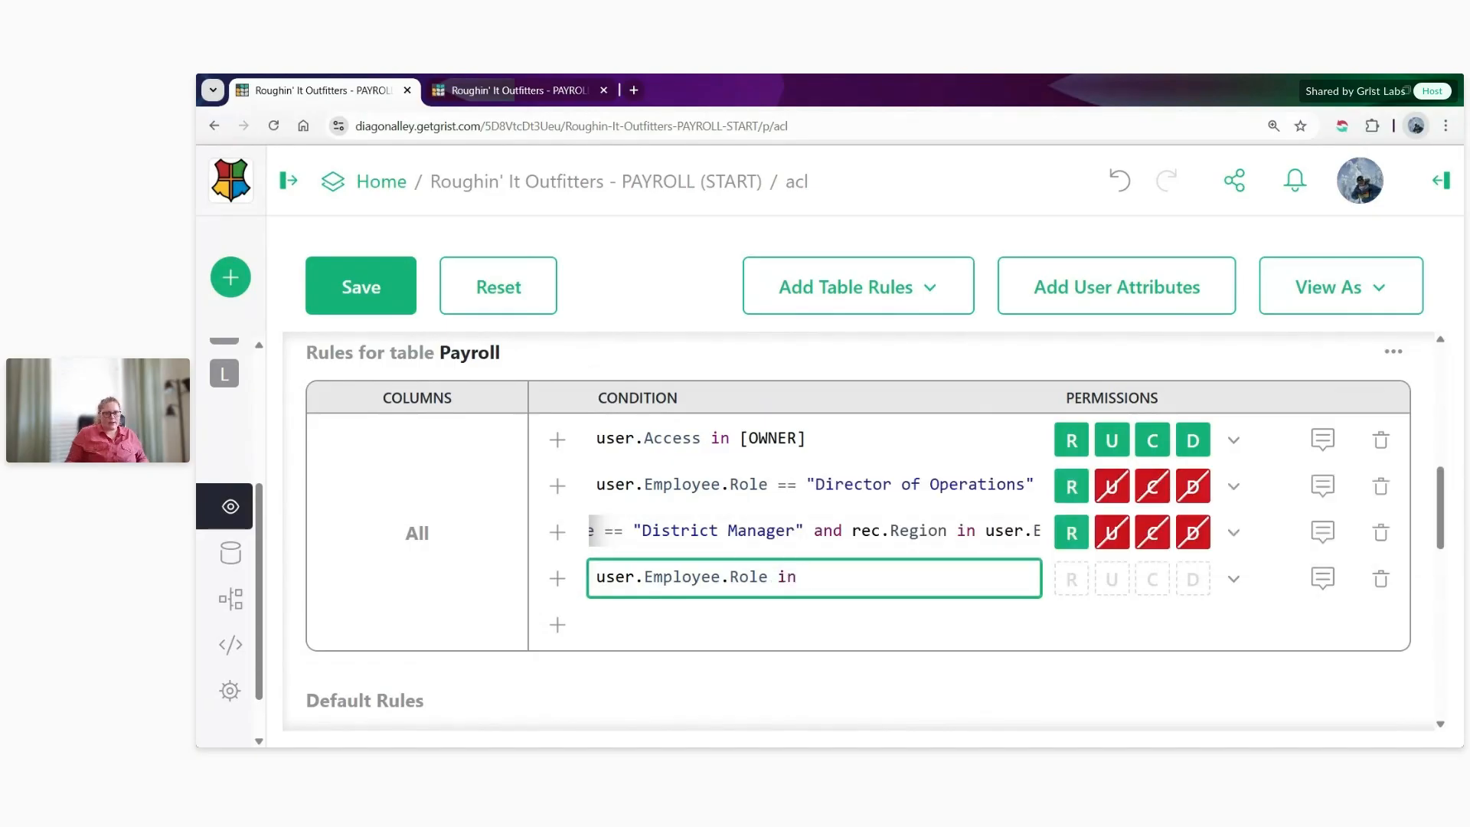
{"action": "type", "text": "["}
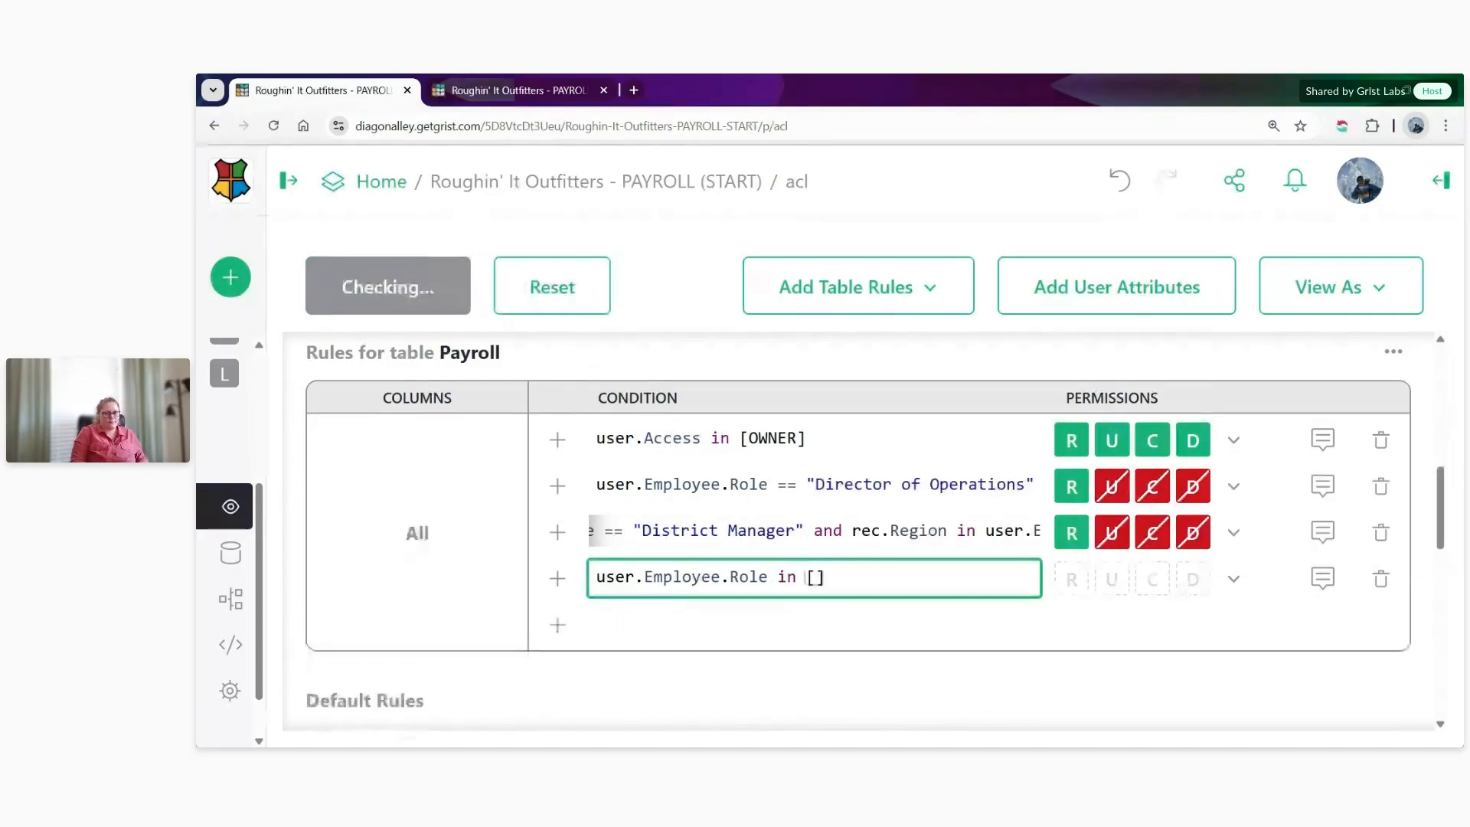
{"action": "type", "text": "\"Manager\""}
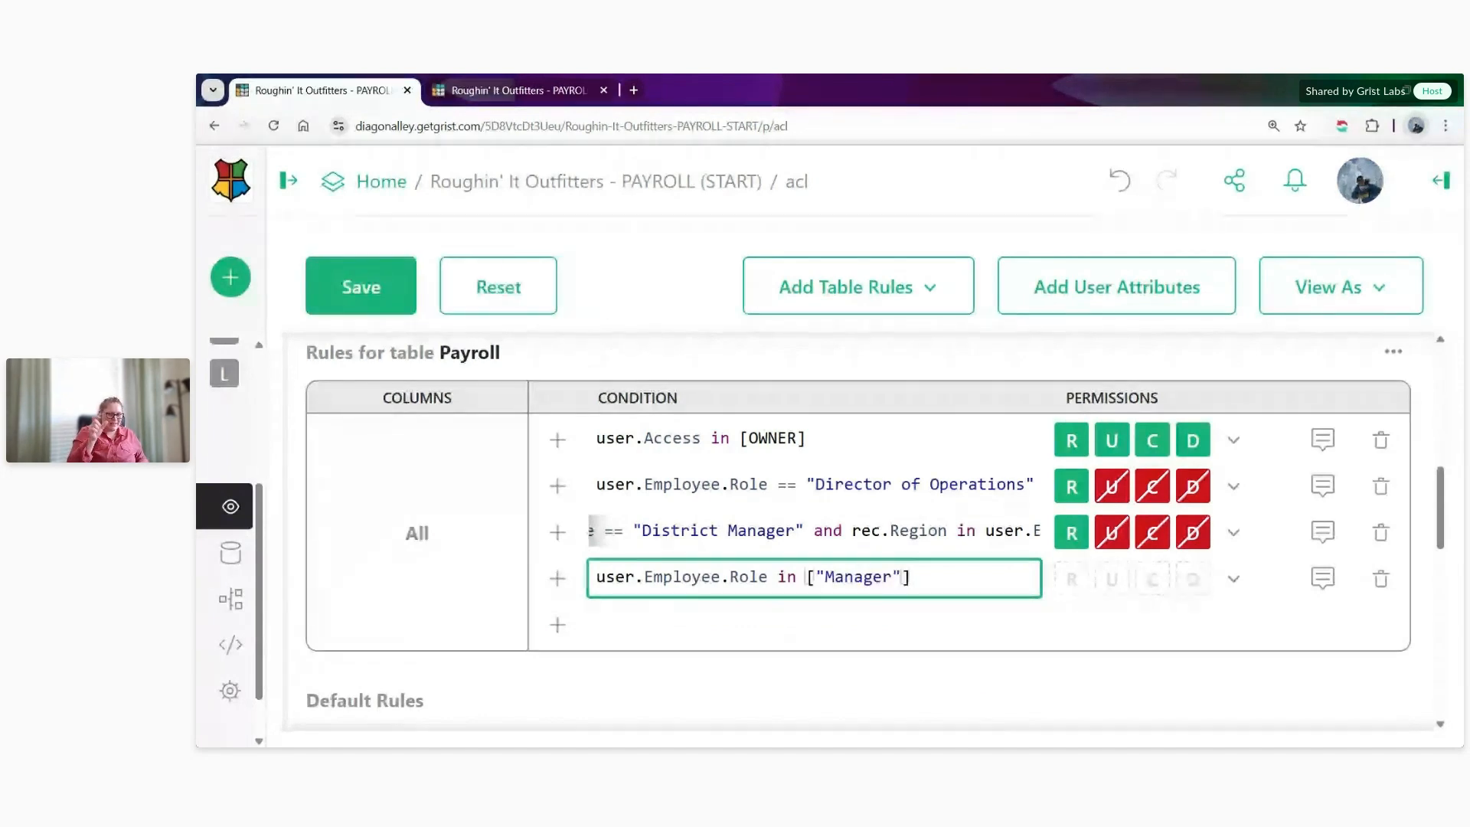
{"action": "type", "text": ","}
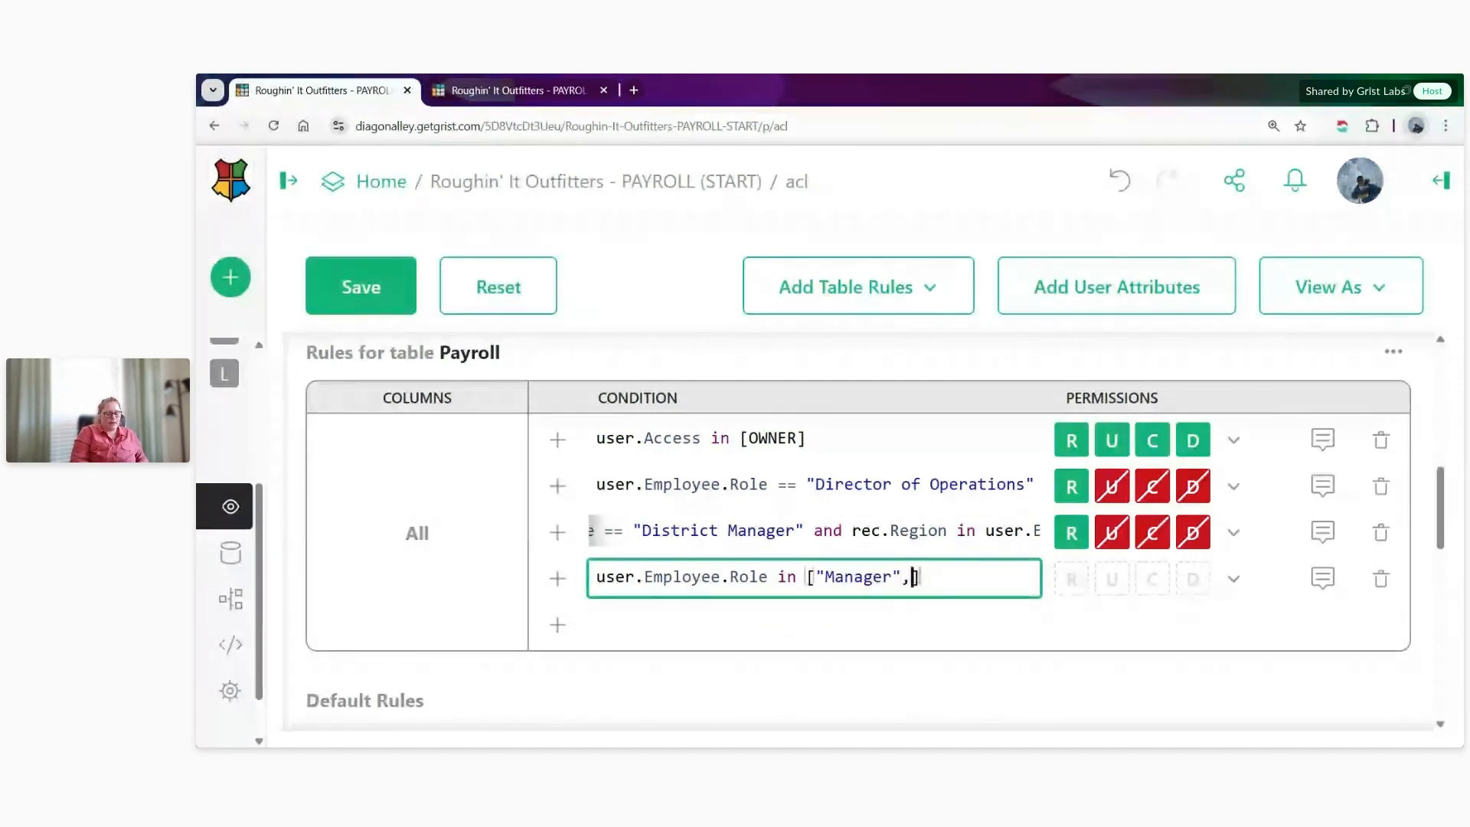
{"action": "type", "text": "\"Assist"}
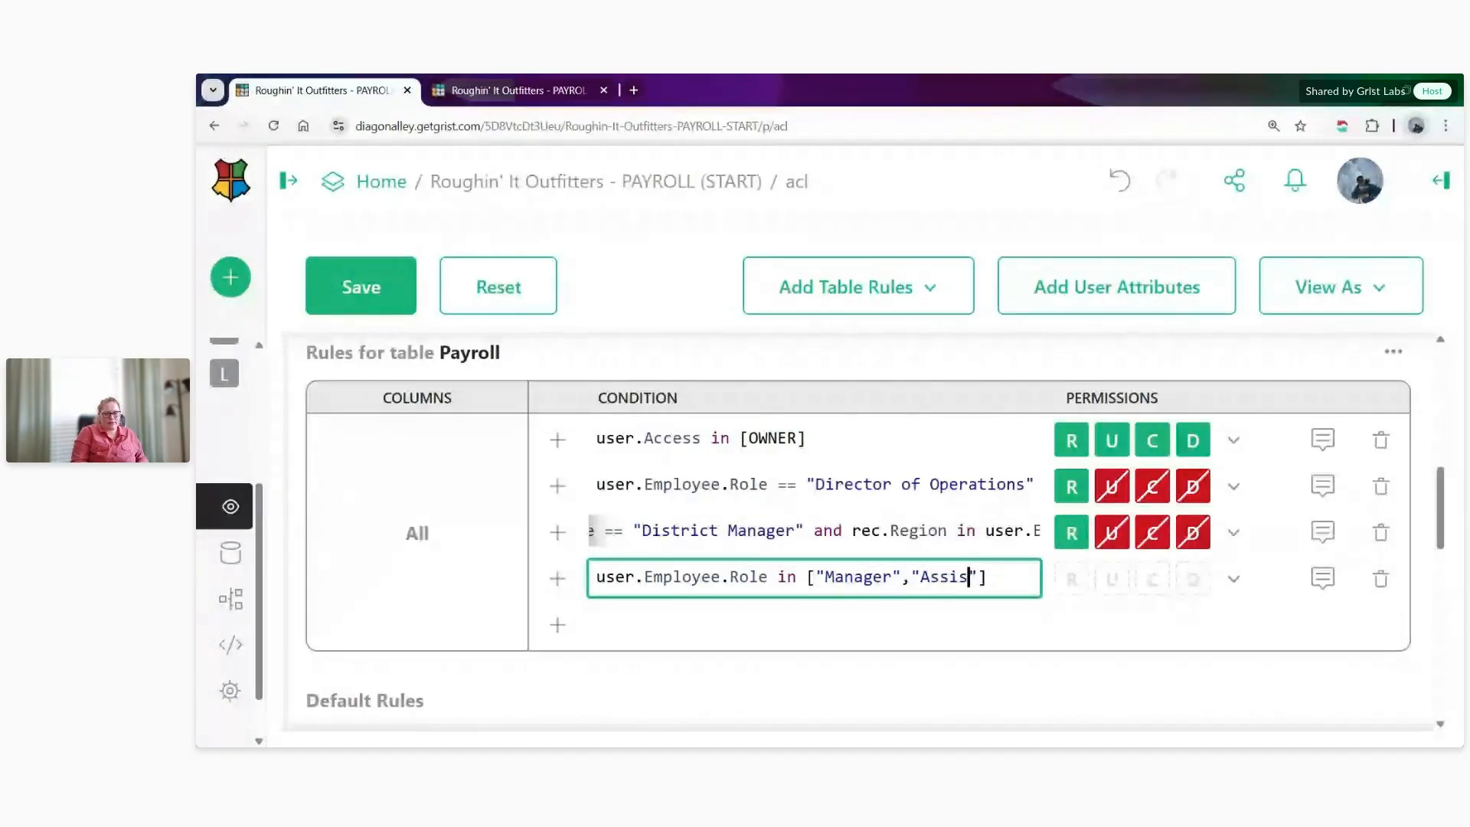
{"action": "type", "text": "ant Manage"}
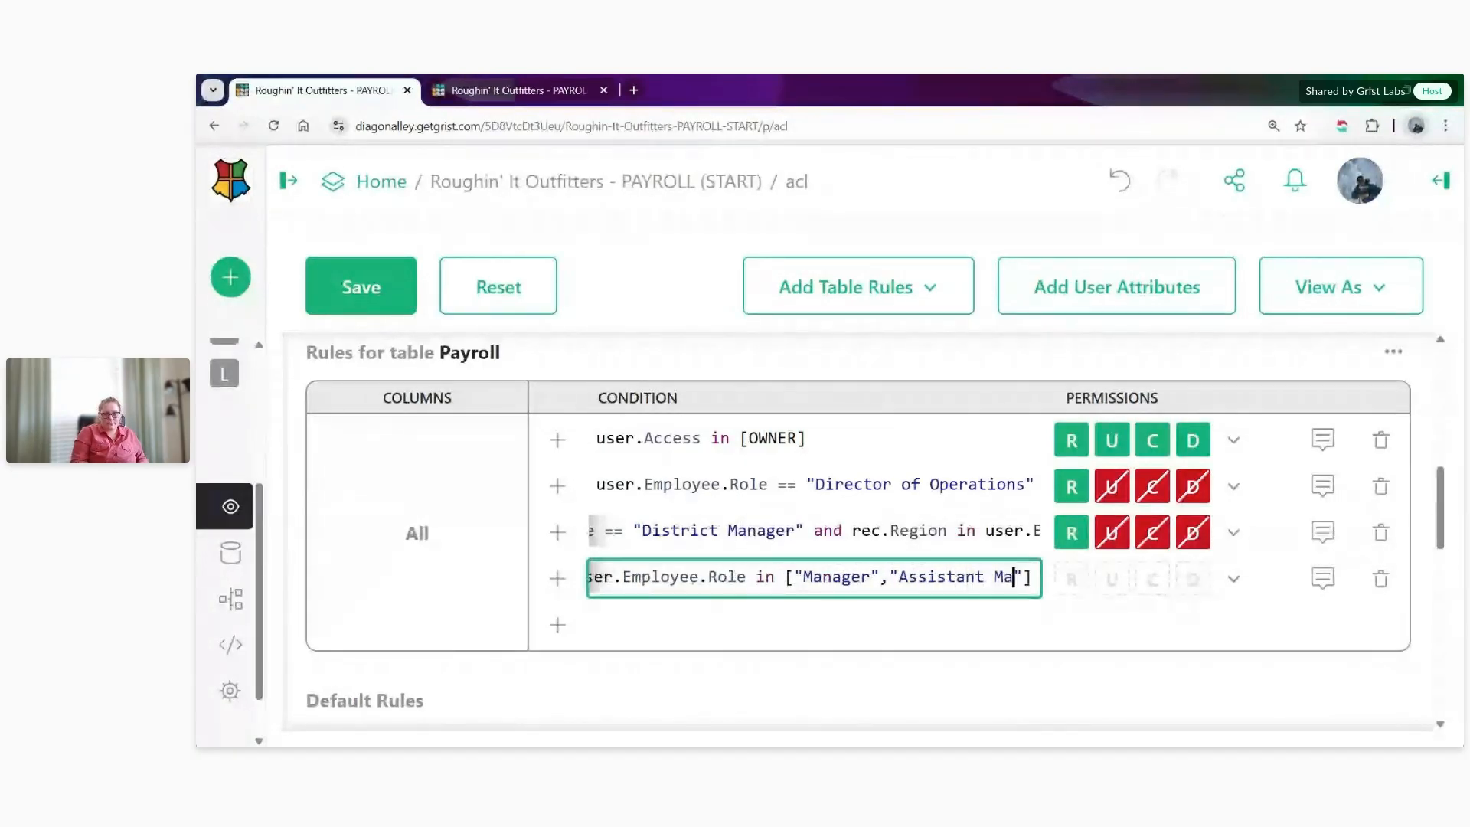
{"action": "type", "text": "r"}
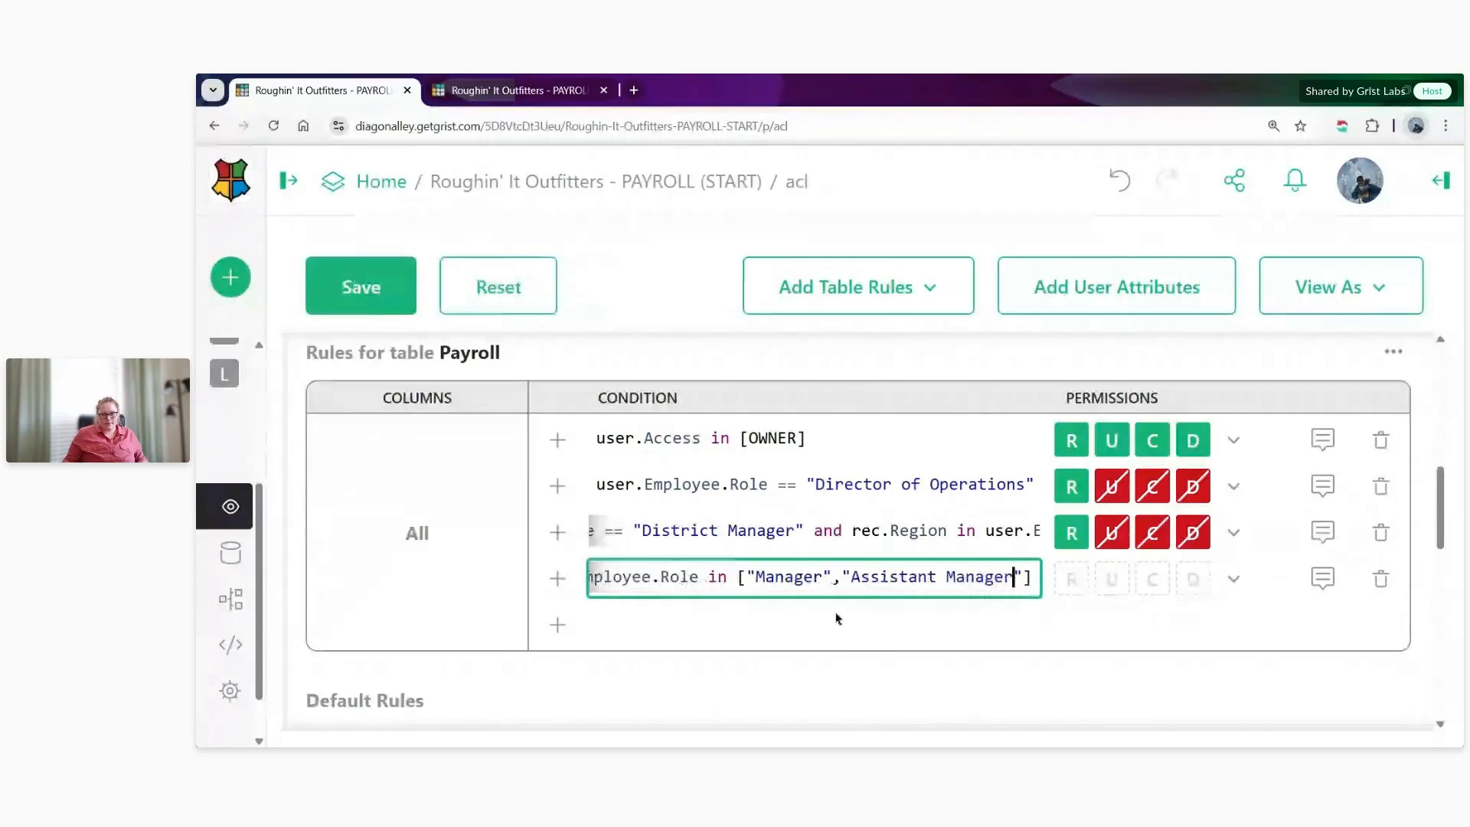
- Extend the manager rule's condition with and rec.Location == user.Employee.Location
{"action": "key", "text": "Right"}
{"action": "key", "text": "Right"}
{"action": "type", "text": "and rec"}
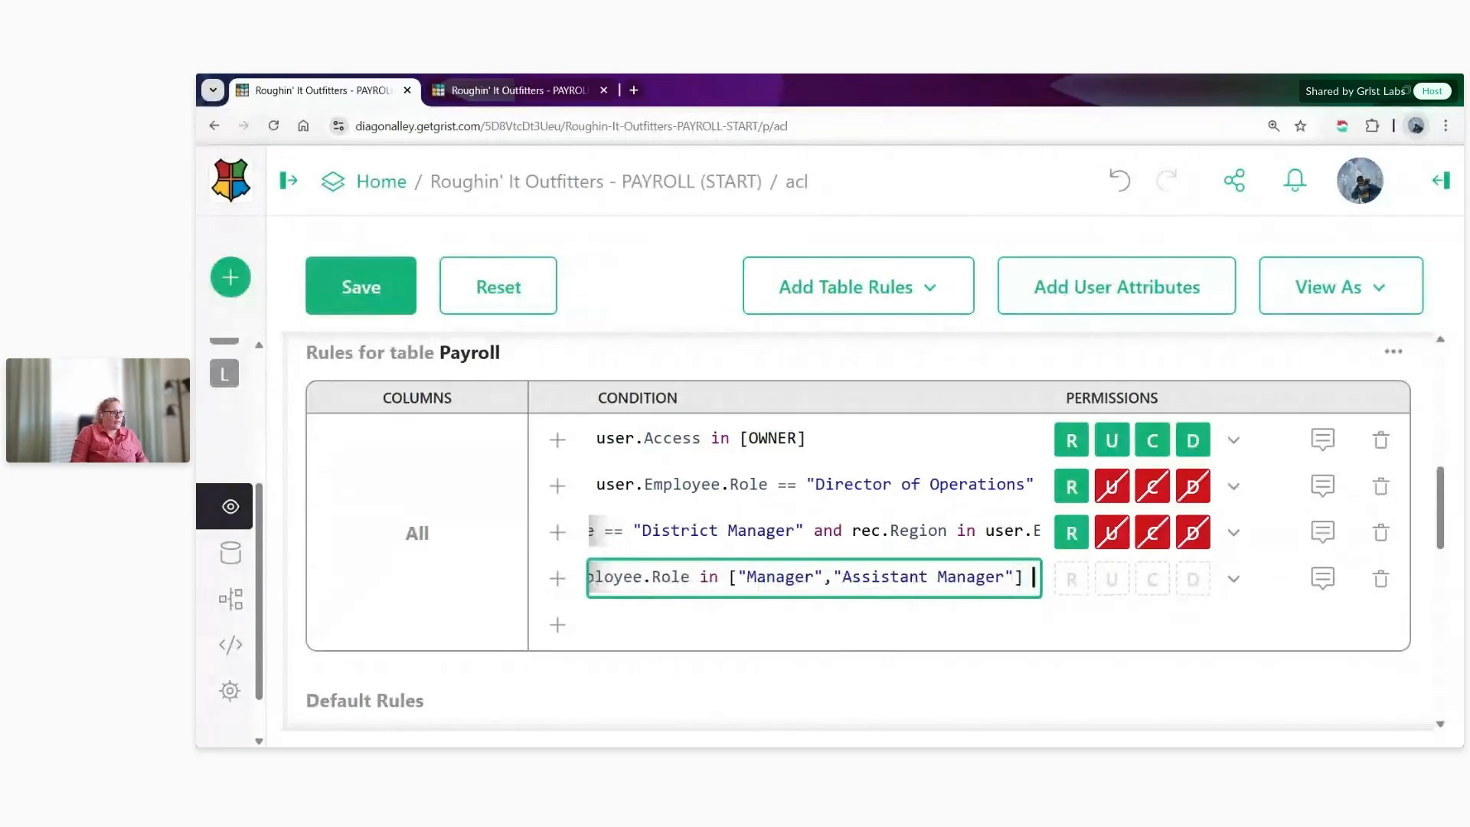
{"action": "key", "text": "BackSpace"}
{"action": "key", "text": "BackSpace"}
{"action": "type", "text": "ec.Location"}
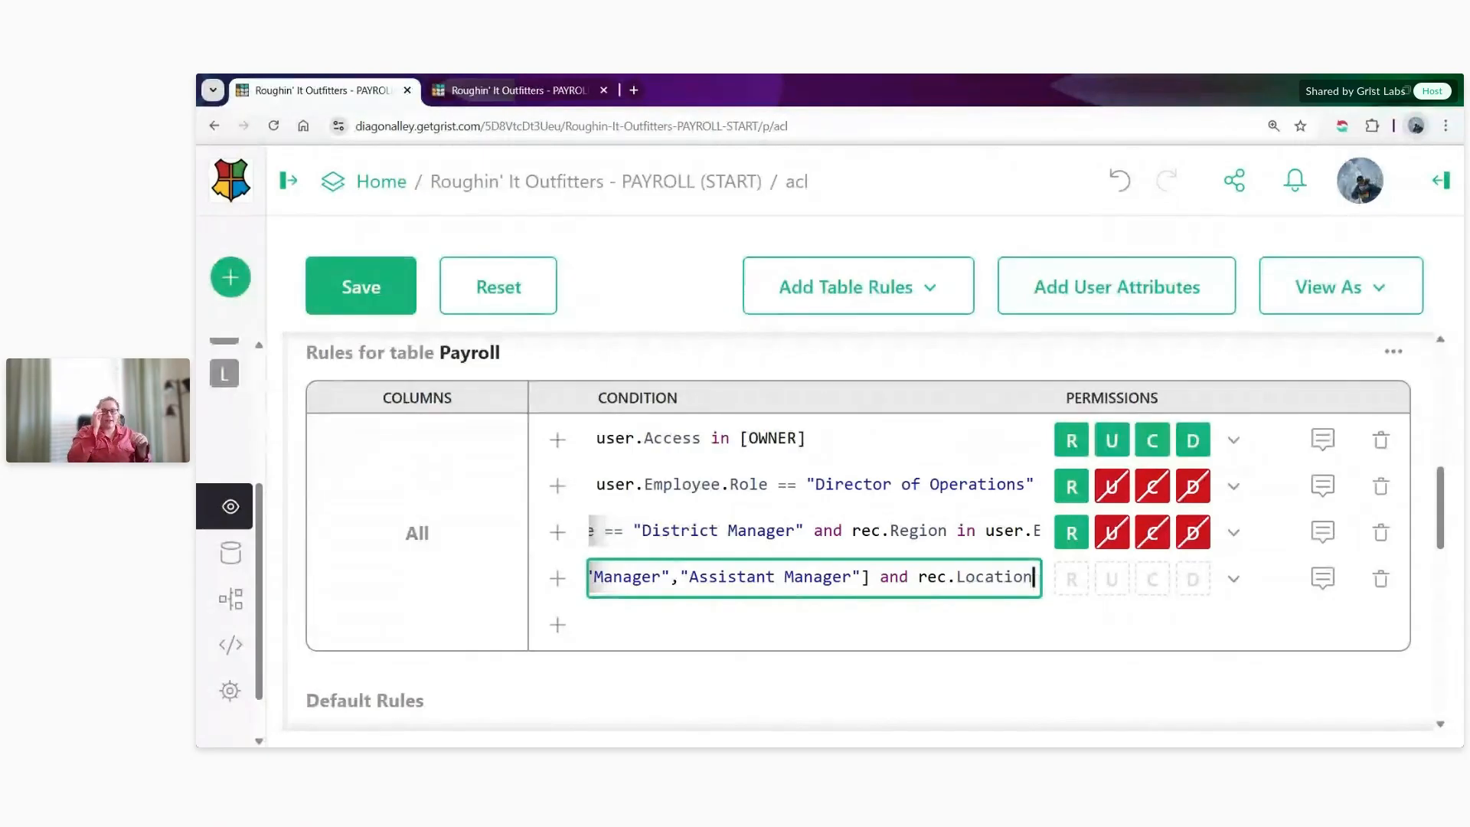
{"action": "type", "text": "=="}
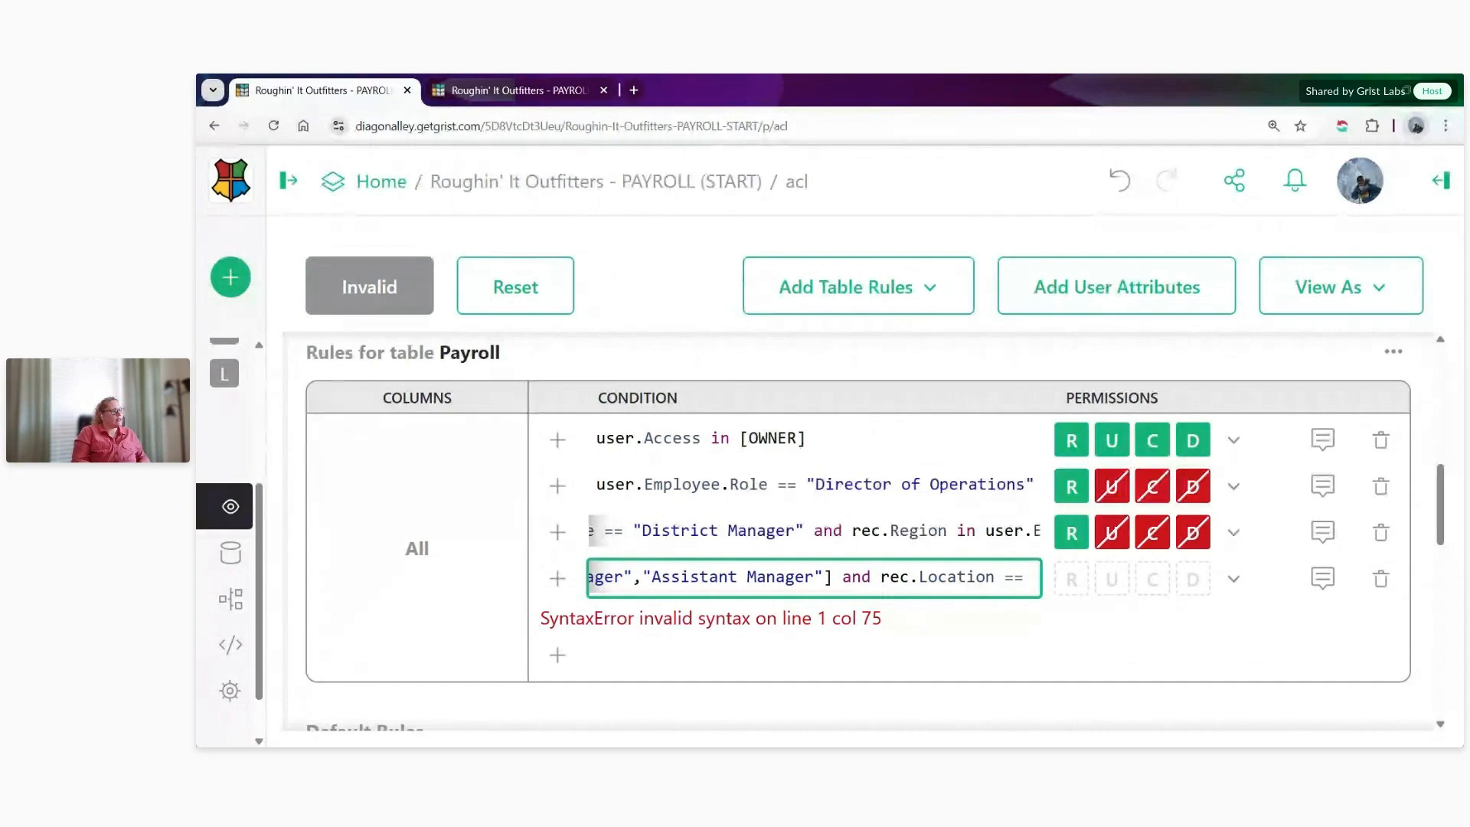
{"action": "type", "text": "user.E"}
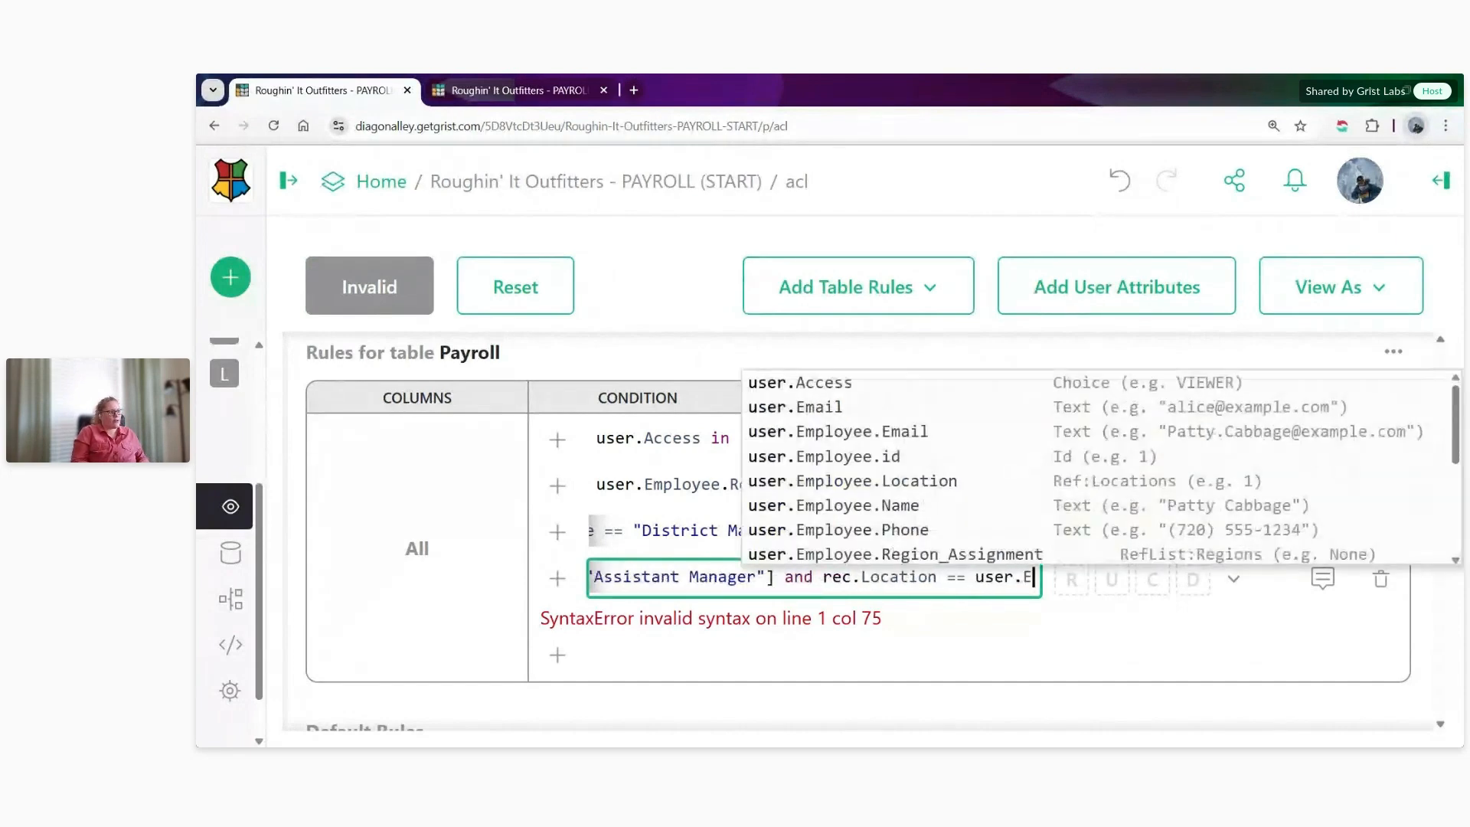
{"action": "type", "text": "mployee.Loc"}
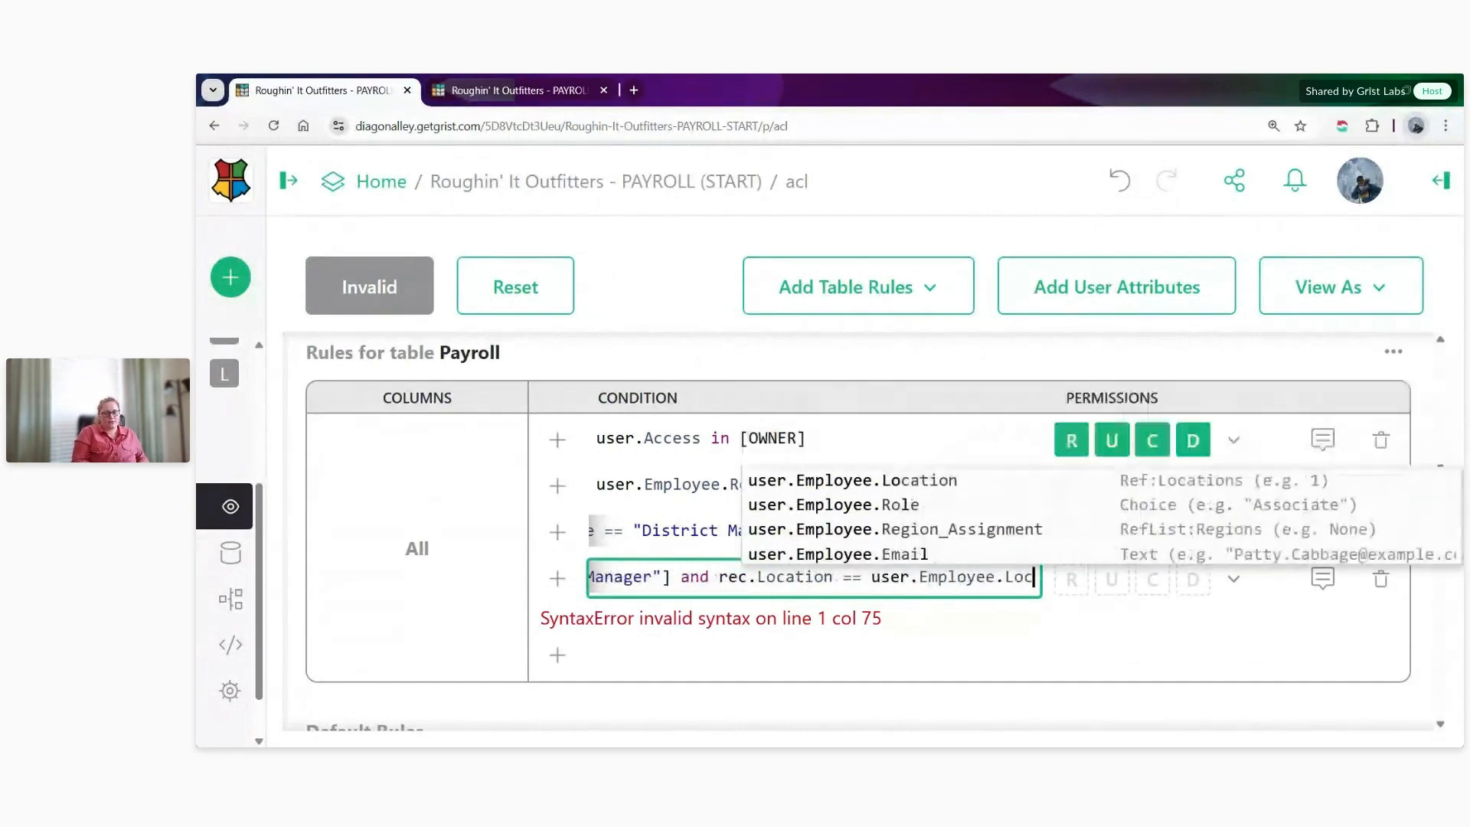
{"action": "key", "text": "Tab"}
- Allow read, update and create for the manager and assistant manager rule, and deny delete
{"action": "left_click", "coordinate": [1234, 579]}
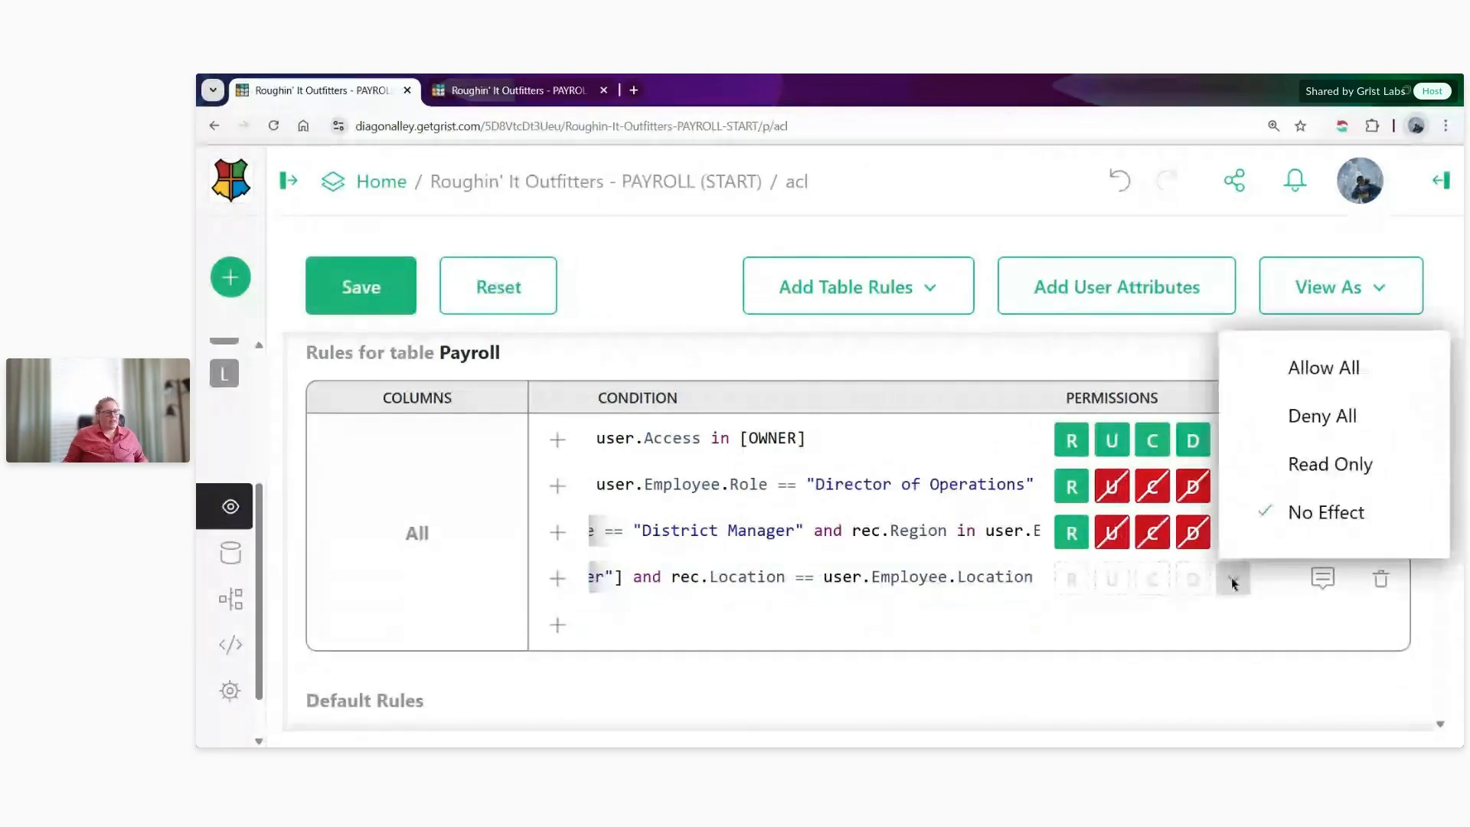
{"action": "left_click", "coordinate": [1294, 367]}
{"action": "left_click", "coordinate": [1193, 580]}
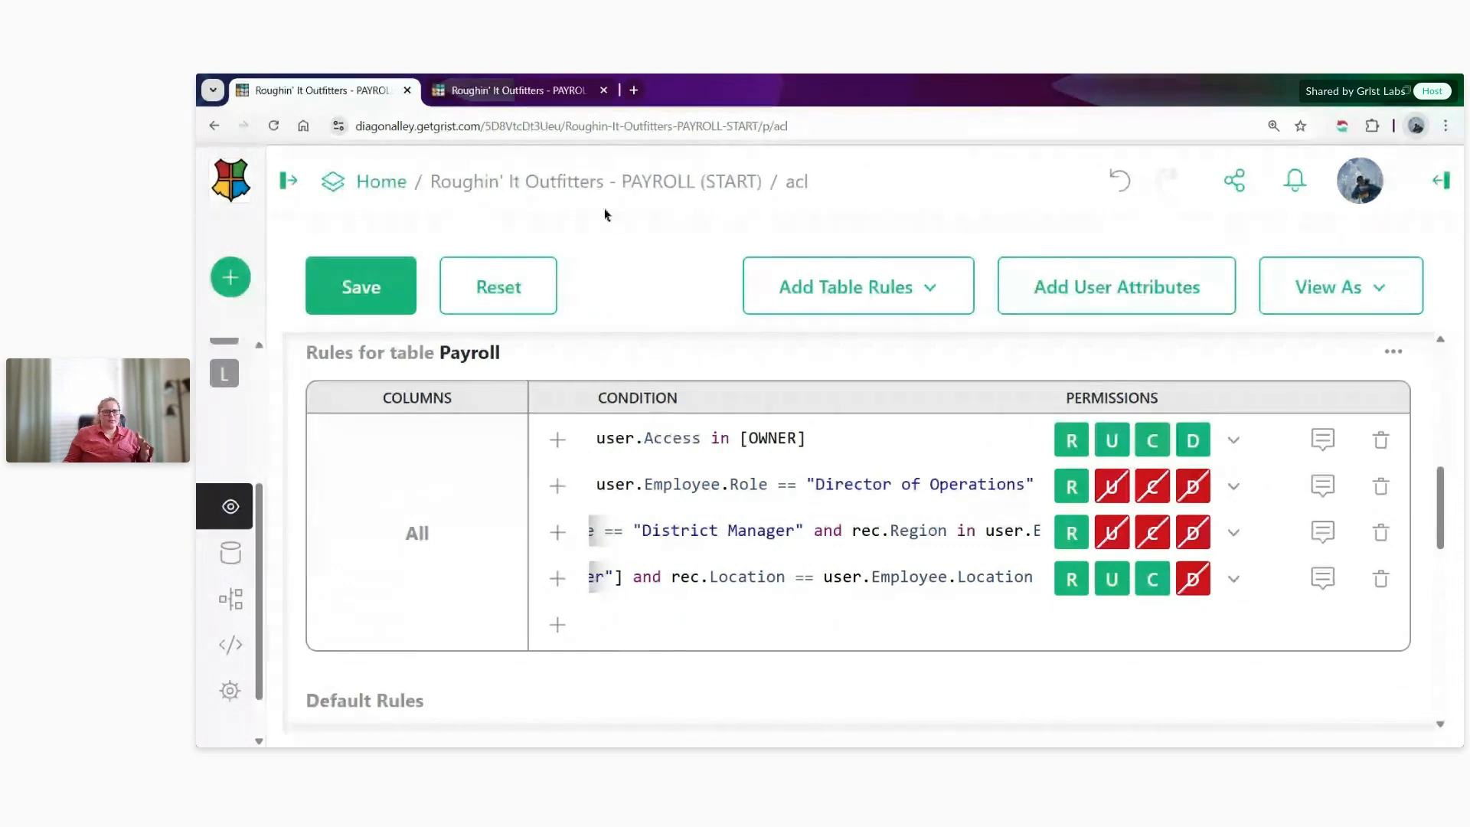
- Examine the reference settings of the Payroll table's Employee column in the document's other browser tab
{"action": "left_click", "coordinate": [496, 90]}
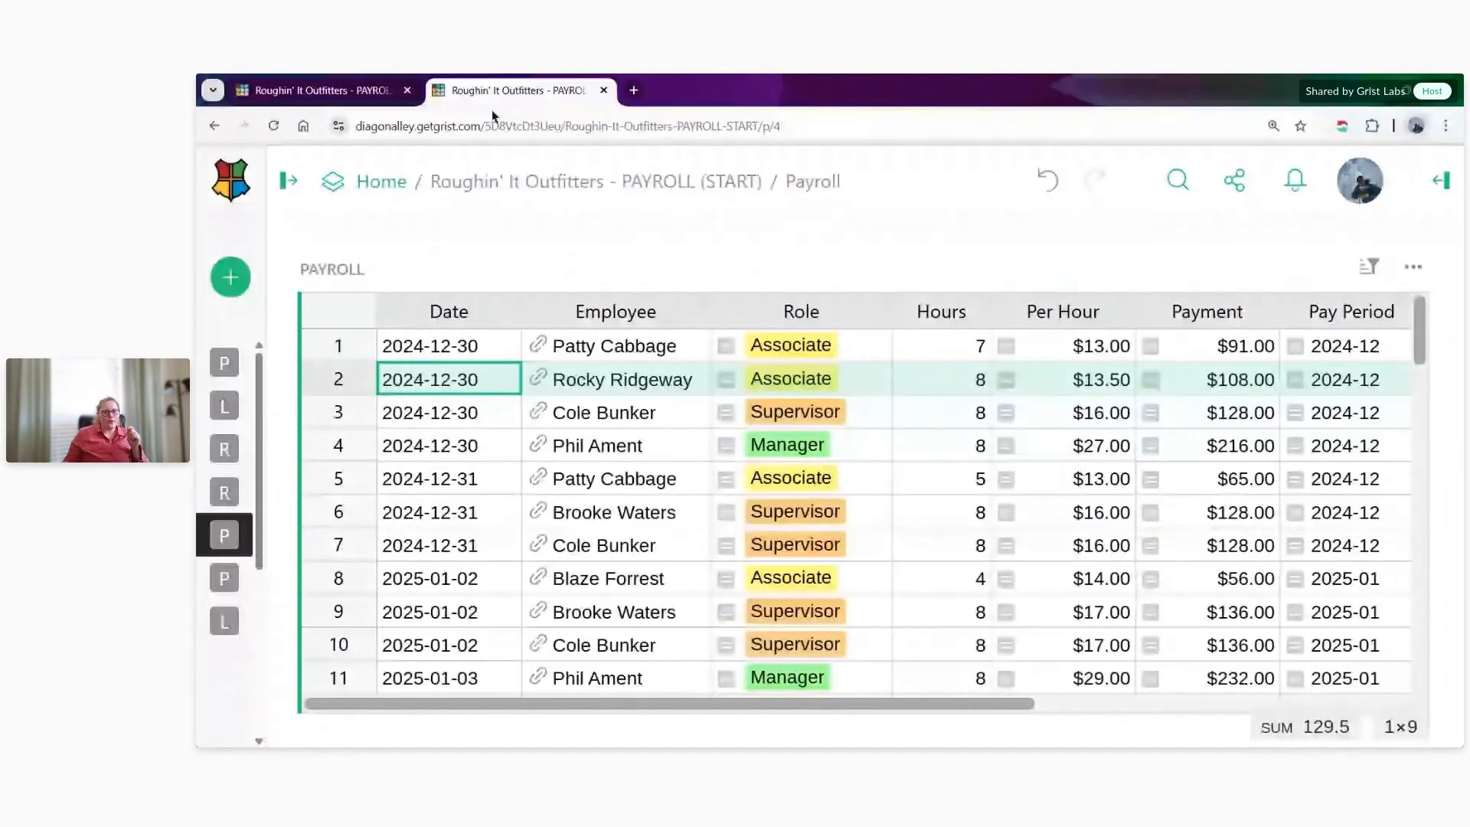
{"action": "left_click", "coordinate": [599, 314]}
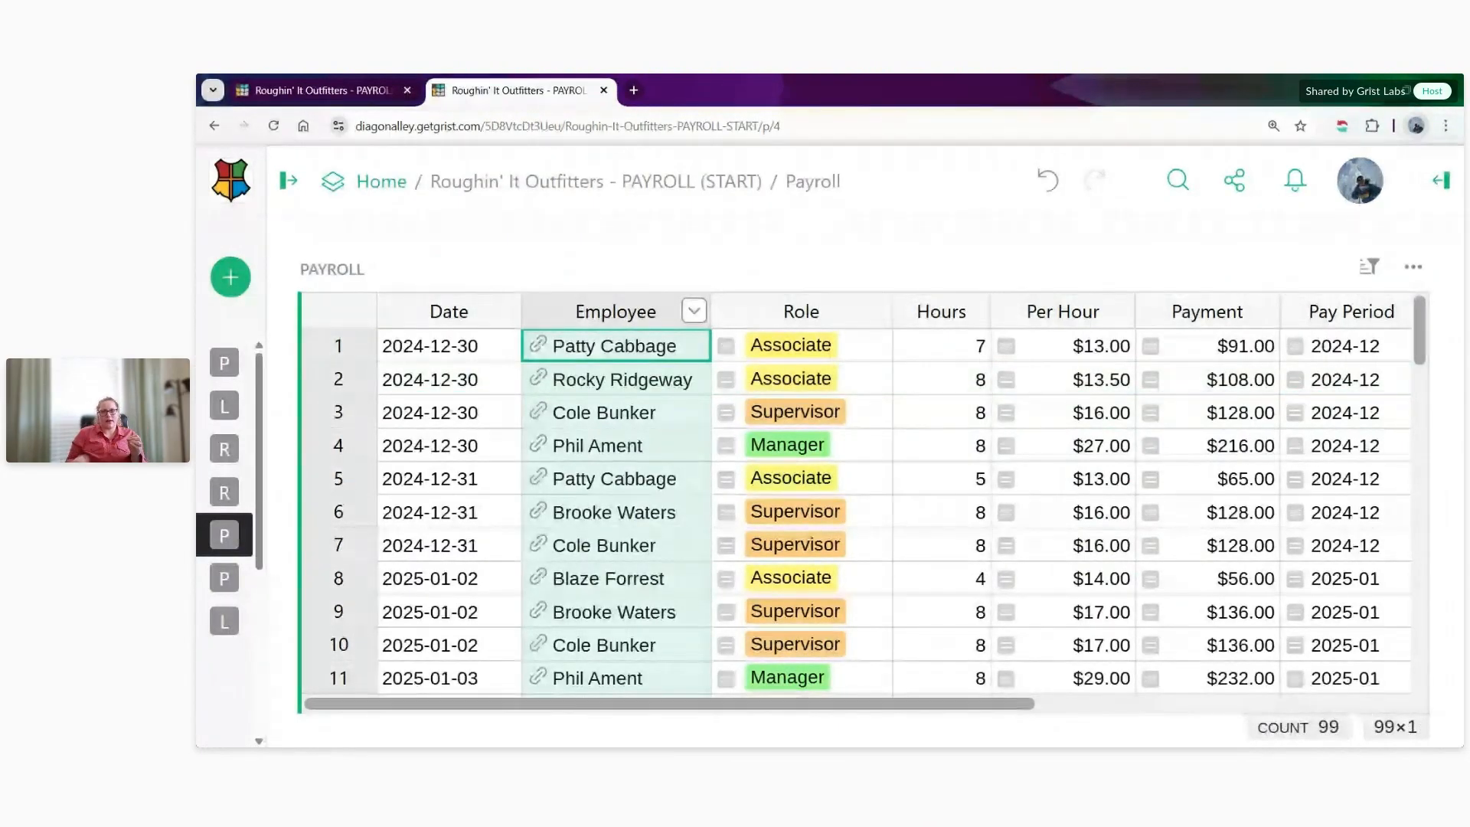
{"action": "left_click", "coordinate": [1437, 182]}
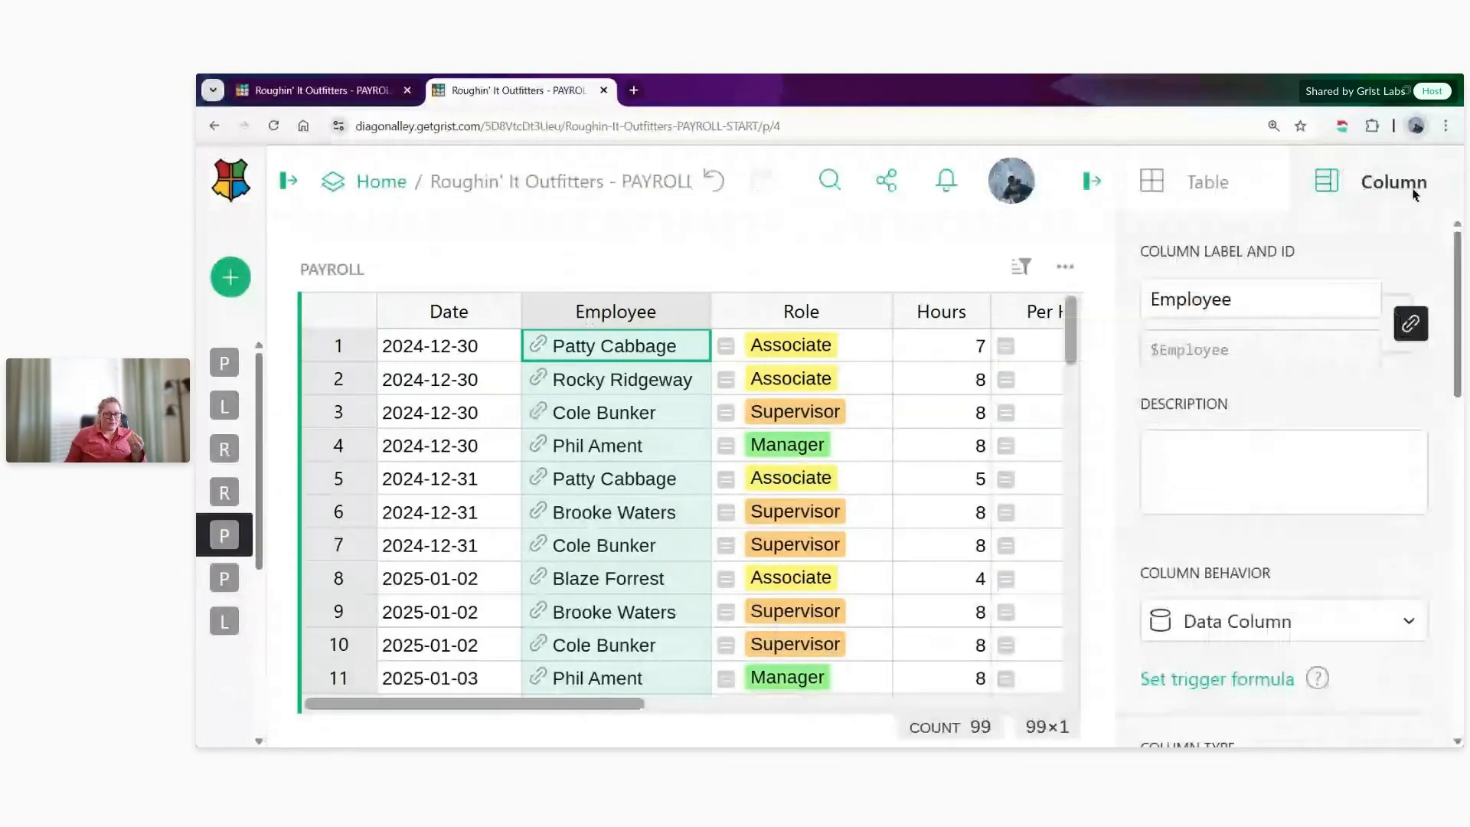
{"action": "scroll", "coordinate": [1335, 348], "scroll_direction": "down", "scroll_amount": 5}
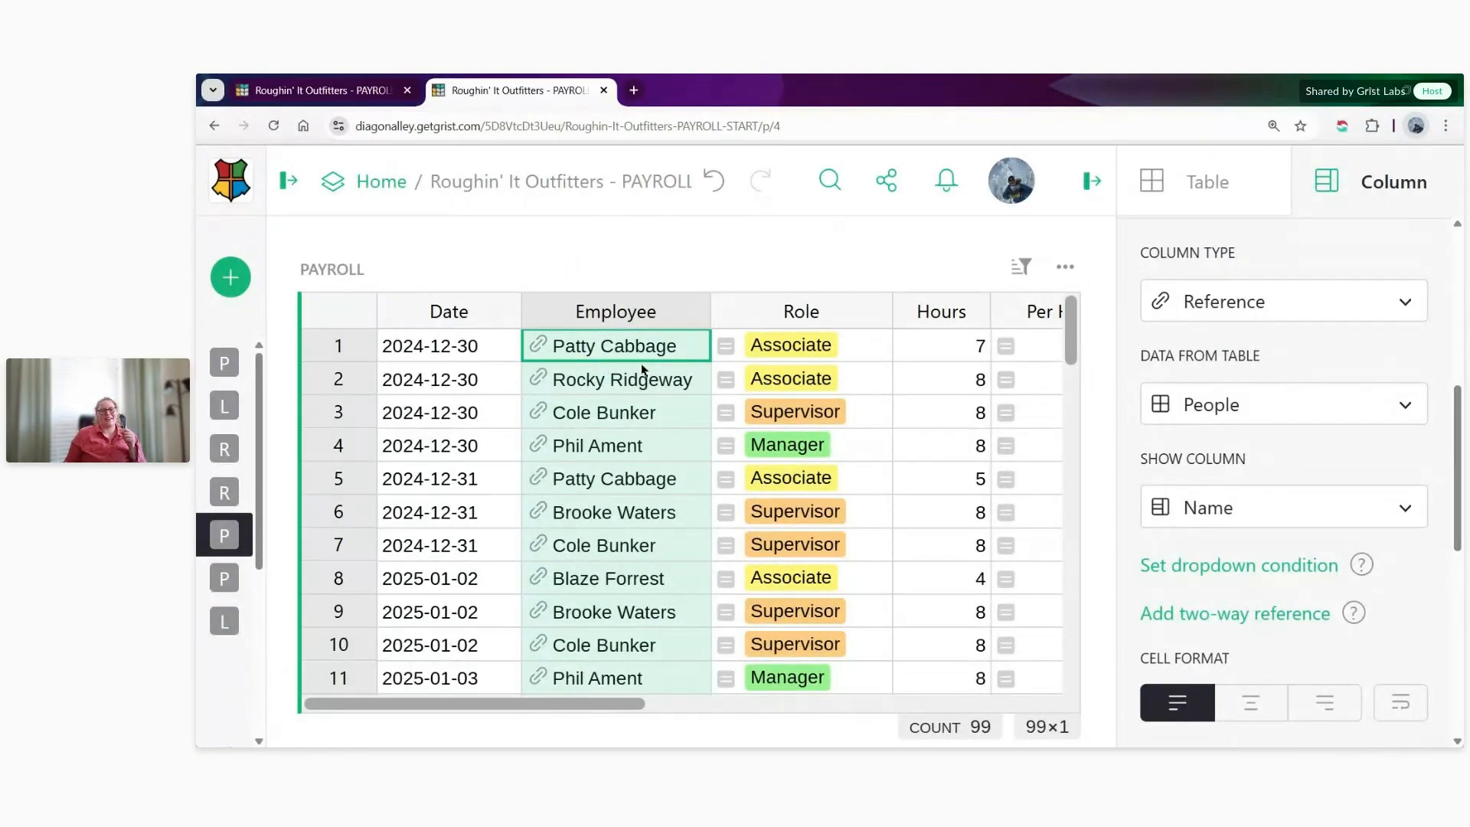
- Show the Employee column's references as Row ID to inspect the underlying values, and set the shown column back to Name
{"action": "left_click", "coordinate": [1256, 507]}
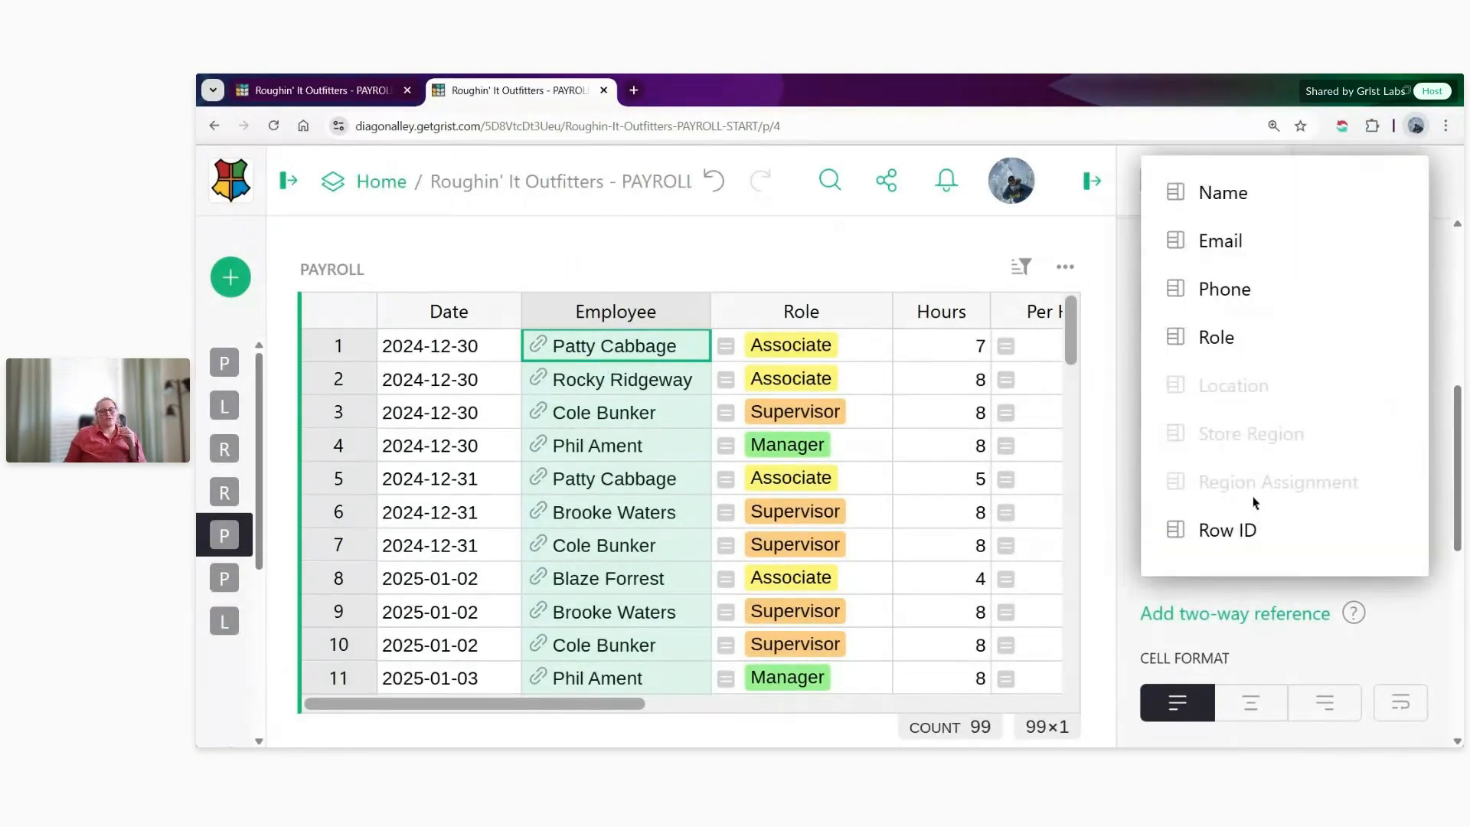
{"action": "left_click", "coordinate": [1231, 528]}
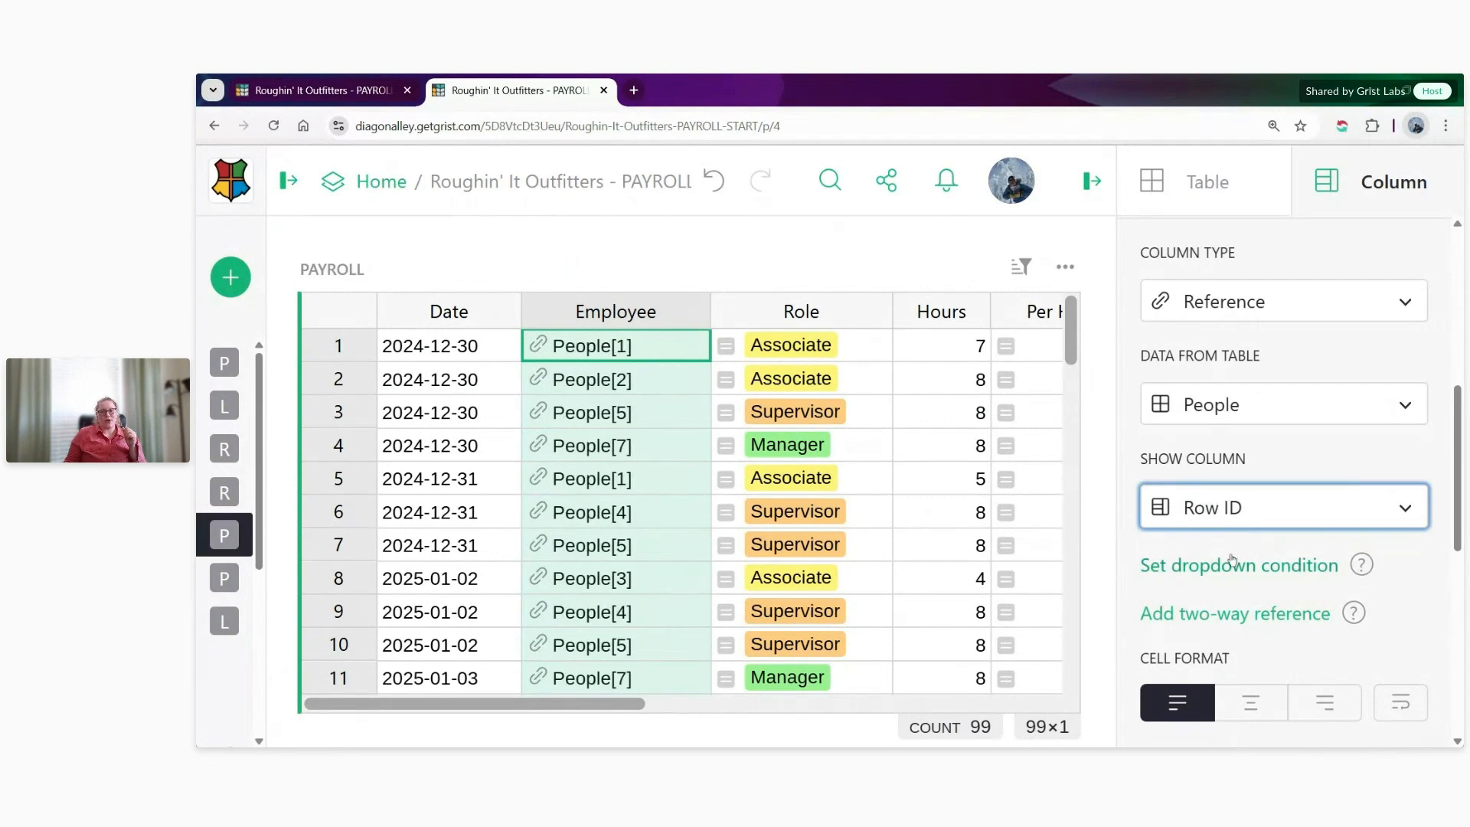
{"action": "left_click", "coordinate": [1212, 514]}
{"action": "left_click", "coordinate": [1296, 212]}
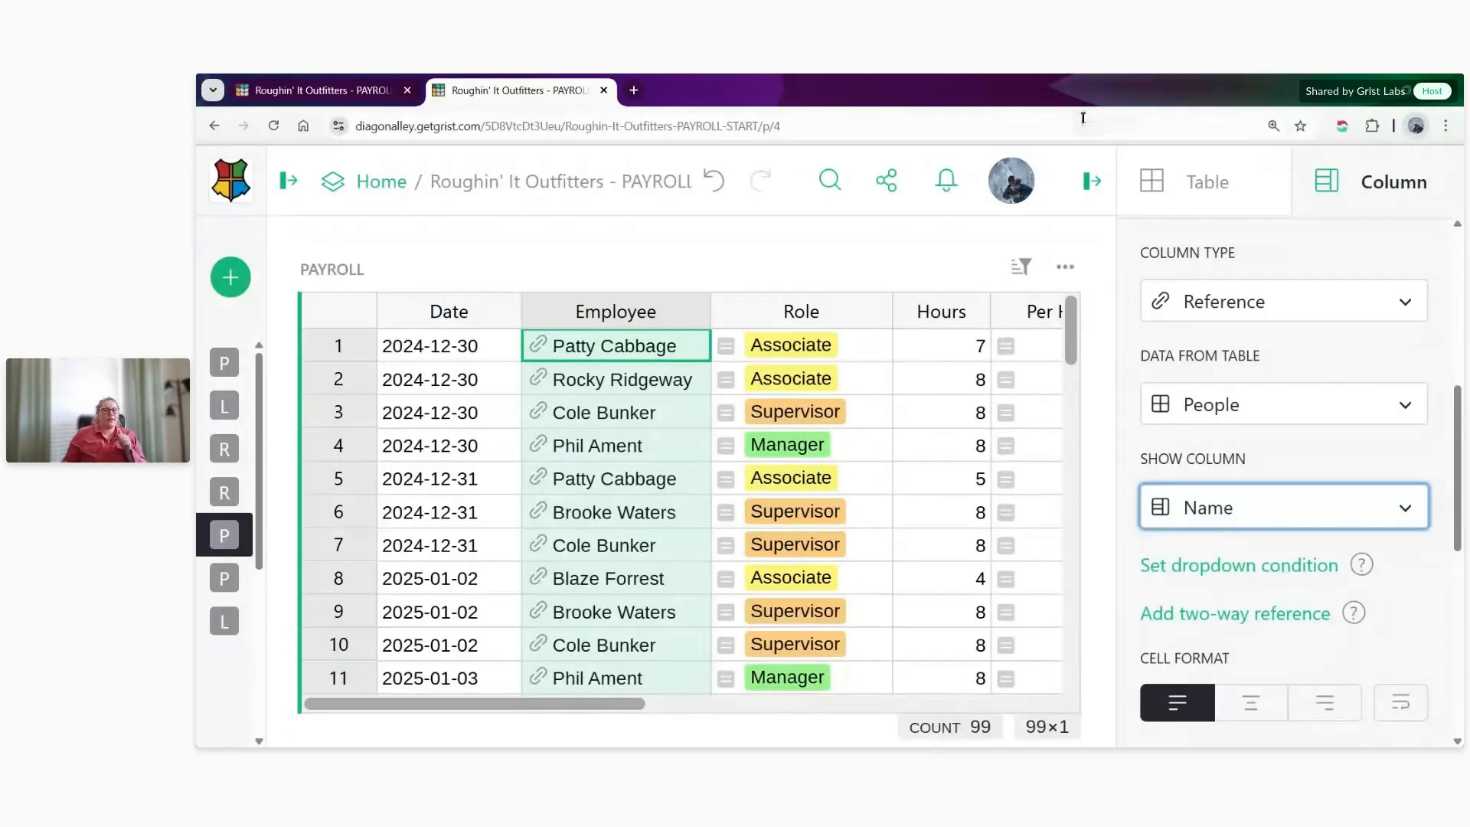
- Return to the access rules and start a fifth Payroll rule with the condition user.Employee.id
{"action": "left_click", "coordinate": [317, 90]}
{"action": "left_click", "coordinate": [888, 578]}
{"action": "left_click", "coordinate": [556, 626]}
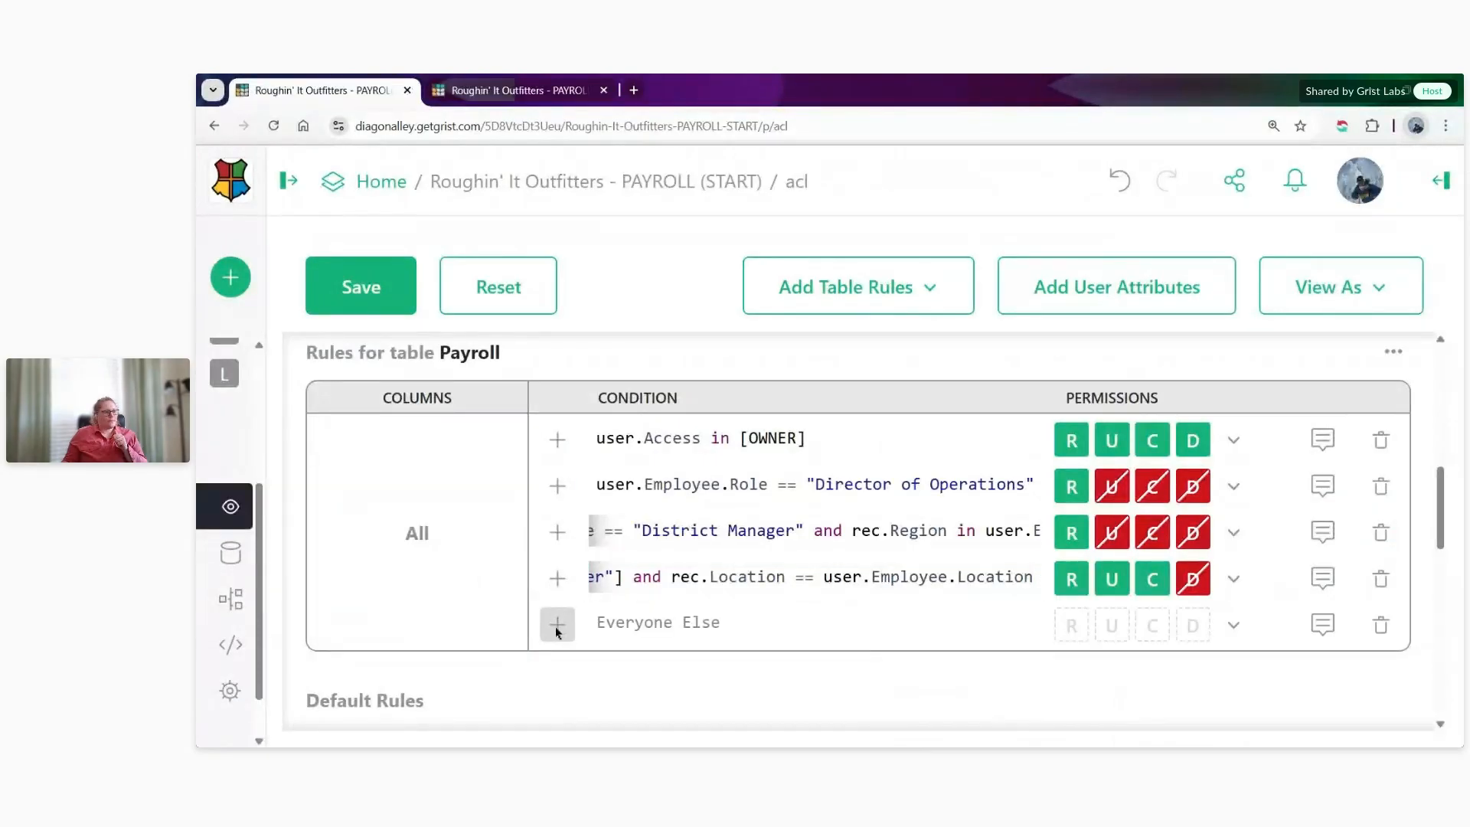
{"action": "left_click", "coordinate": [644, 634]}
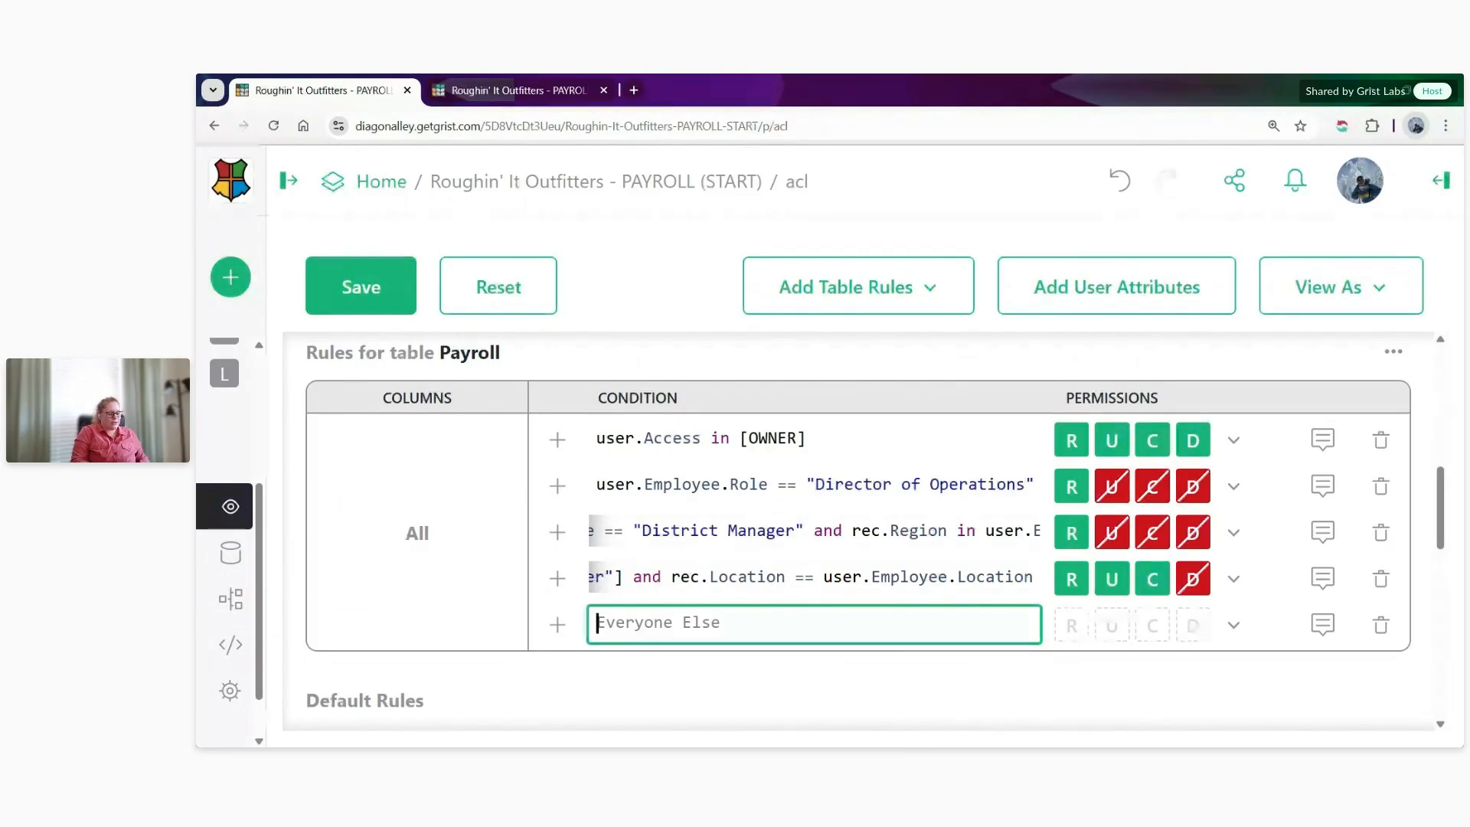
{"action": "type", "text": "user.E"}
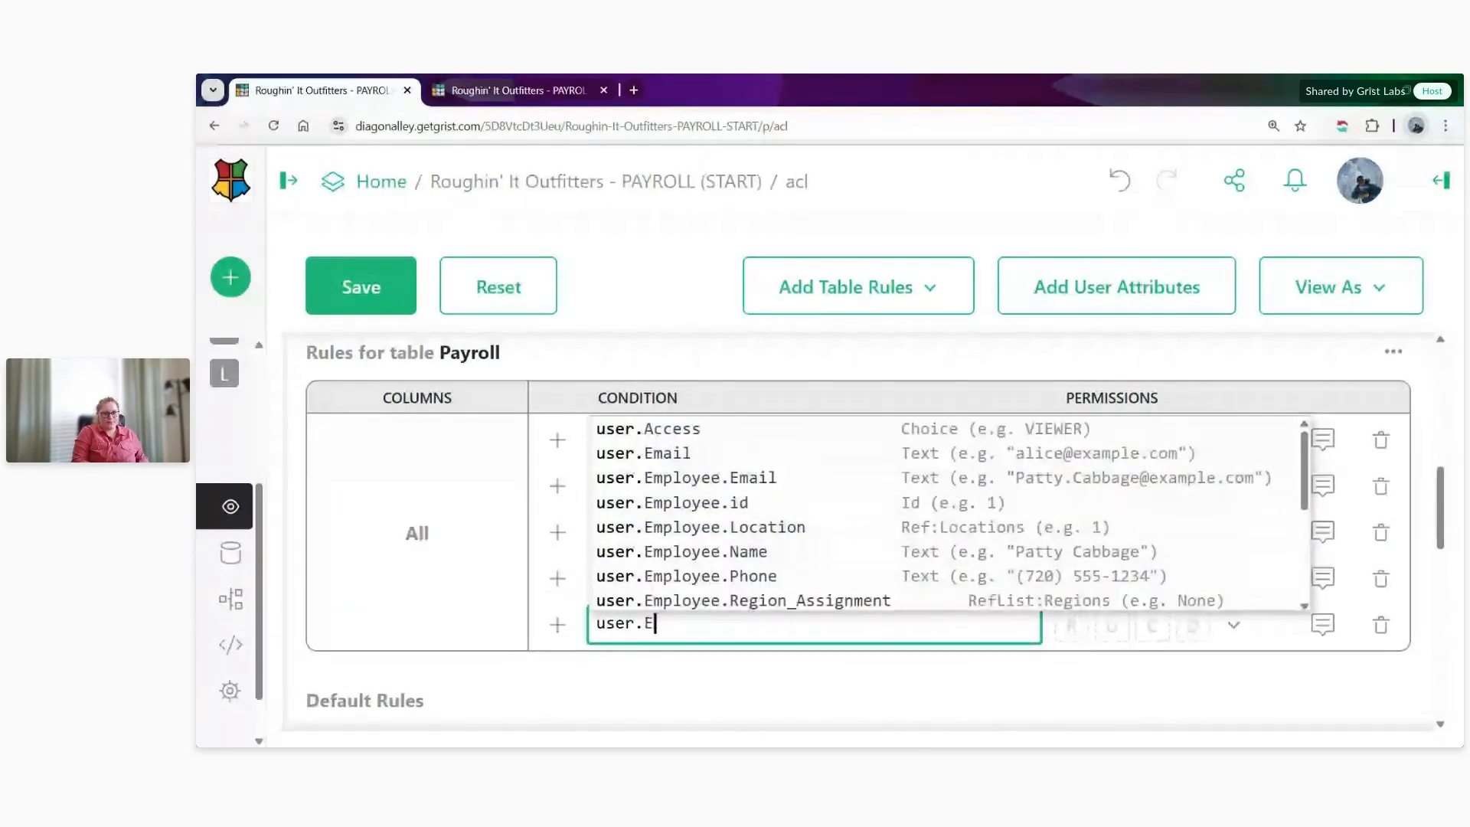
{"action": "type", "text": "mp"}
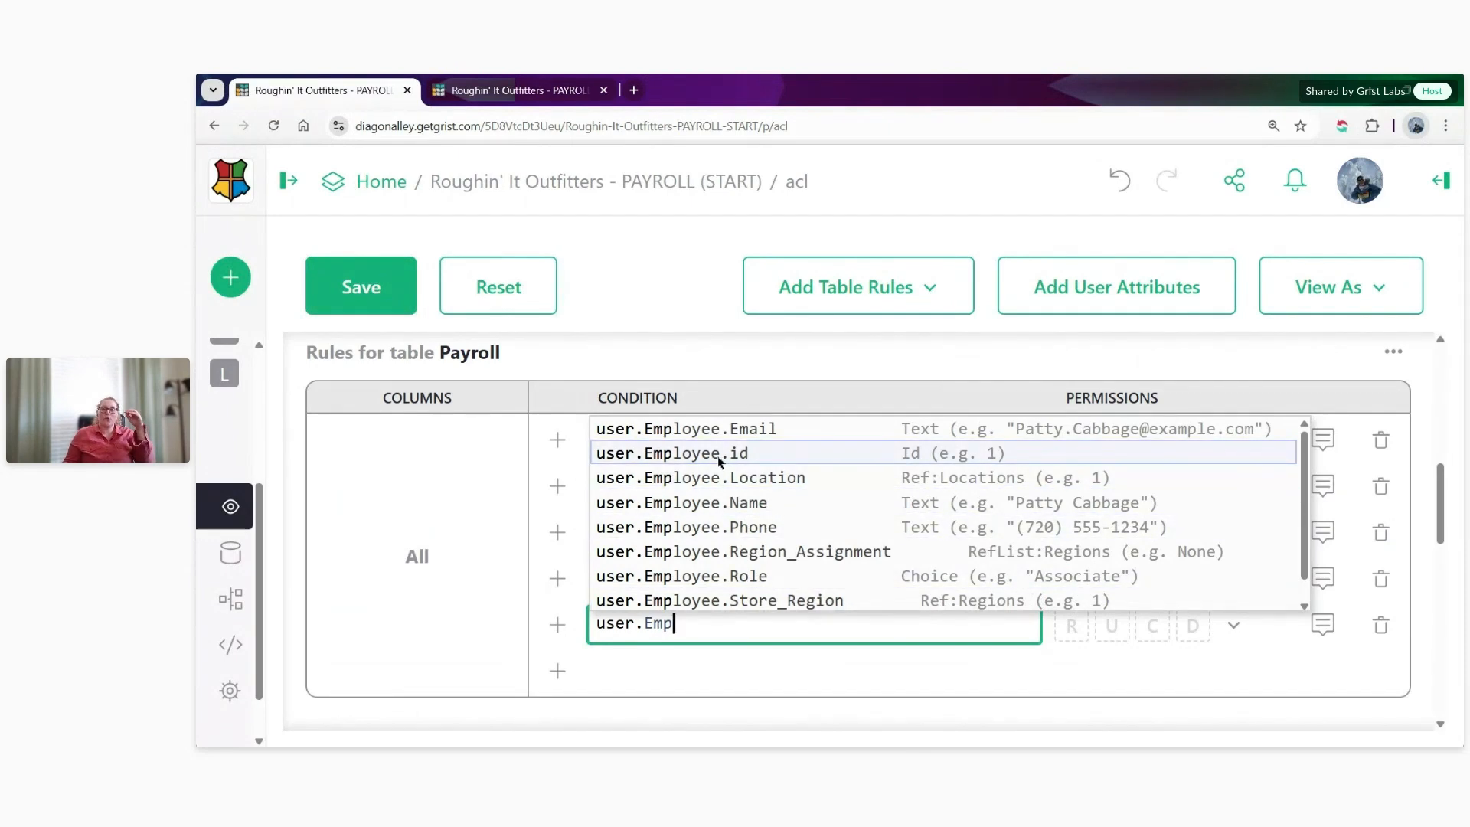
{"action": "left_click", "coordinate": [719, 458]}
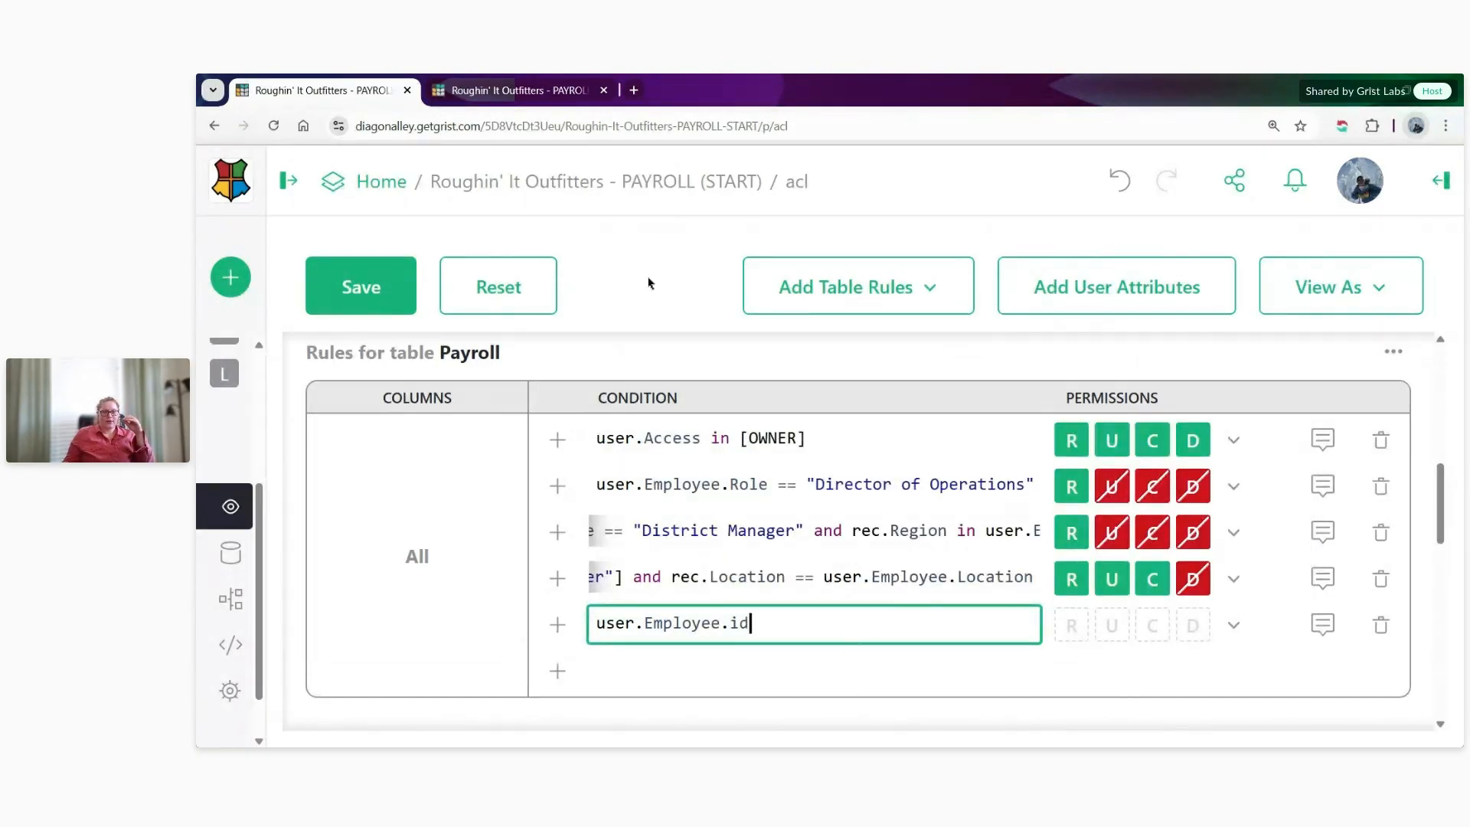
- Examine the first employee's record and row number in the People table in the other browser tab, and return to the access rules
{"action": "left_click", "coordinate": [520, 90]}
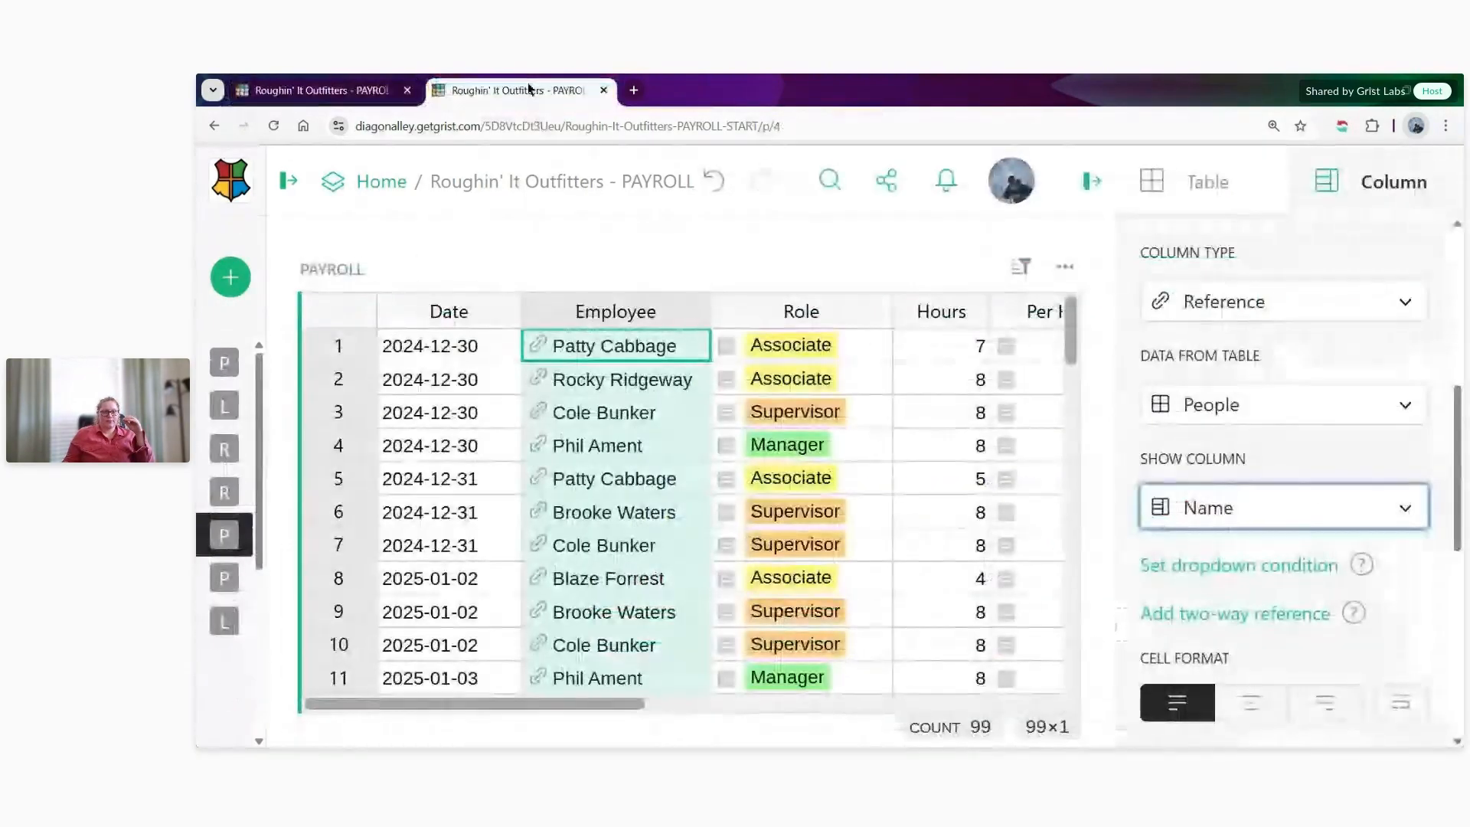
{"action": "left_click", "coordinate": [238, 376]}
{"action": "scroll", "coordinate": [673, 589], "scroll_direction": "up", "scroll_amount": 10}
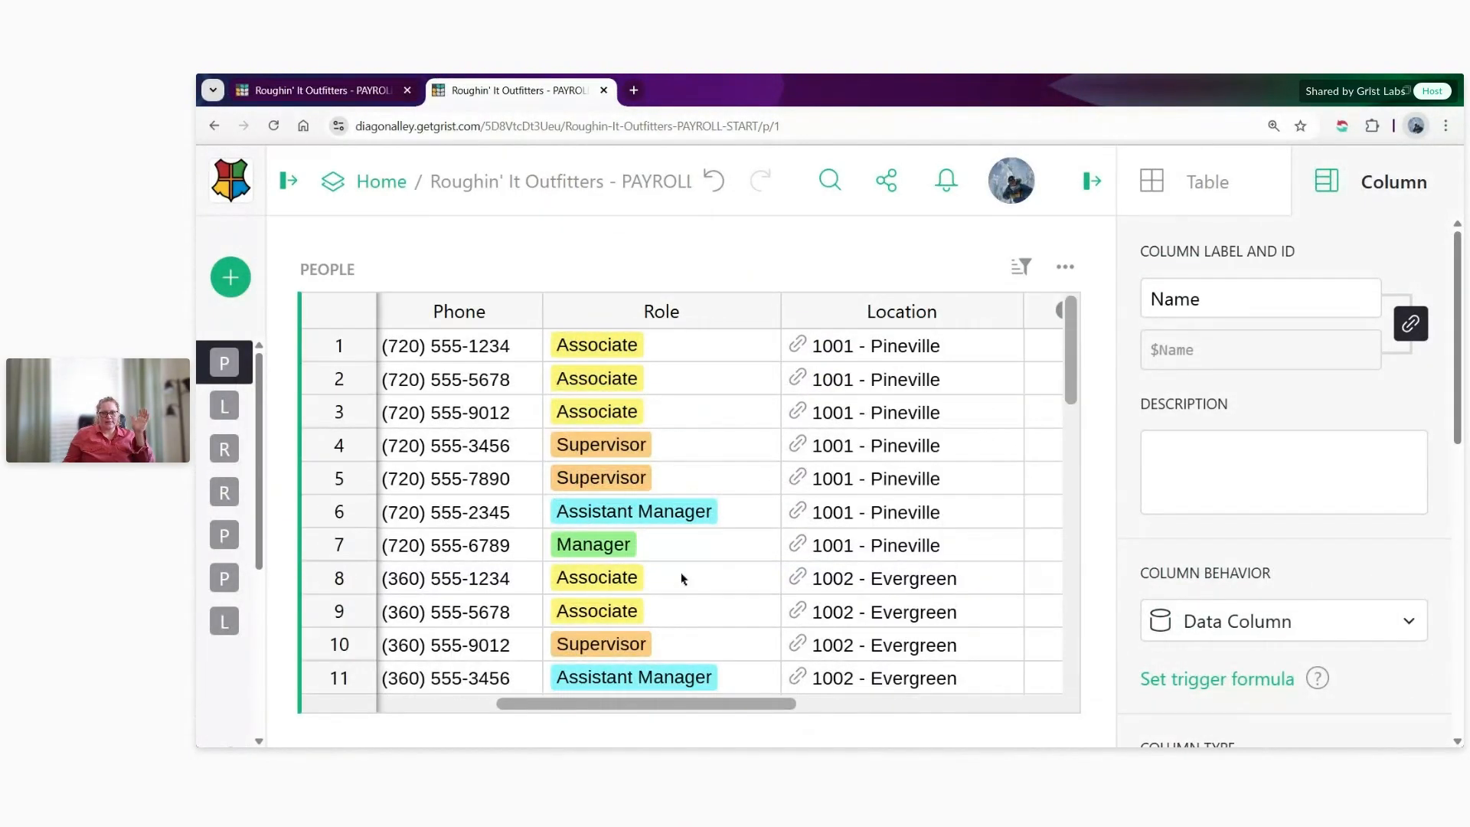
{"action": "left_click", "coordinate": [1092, 180]}
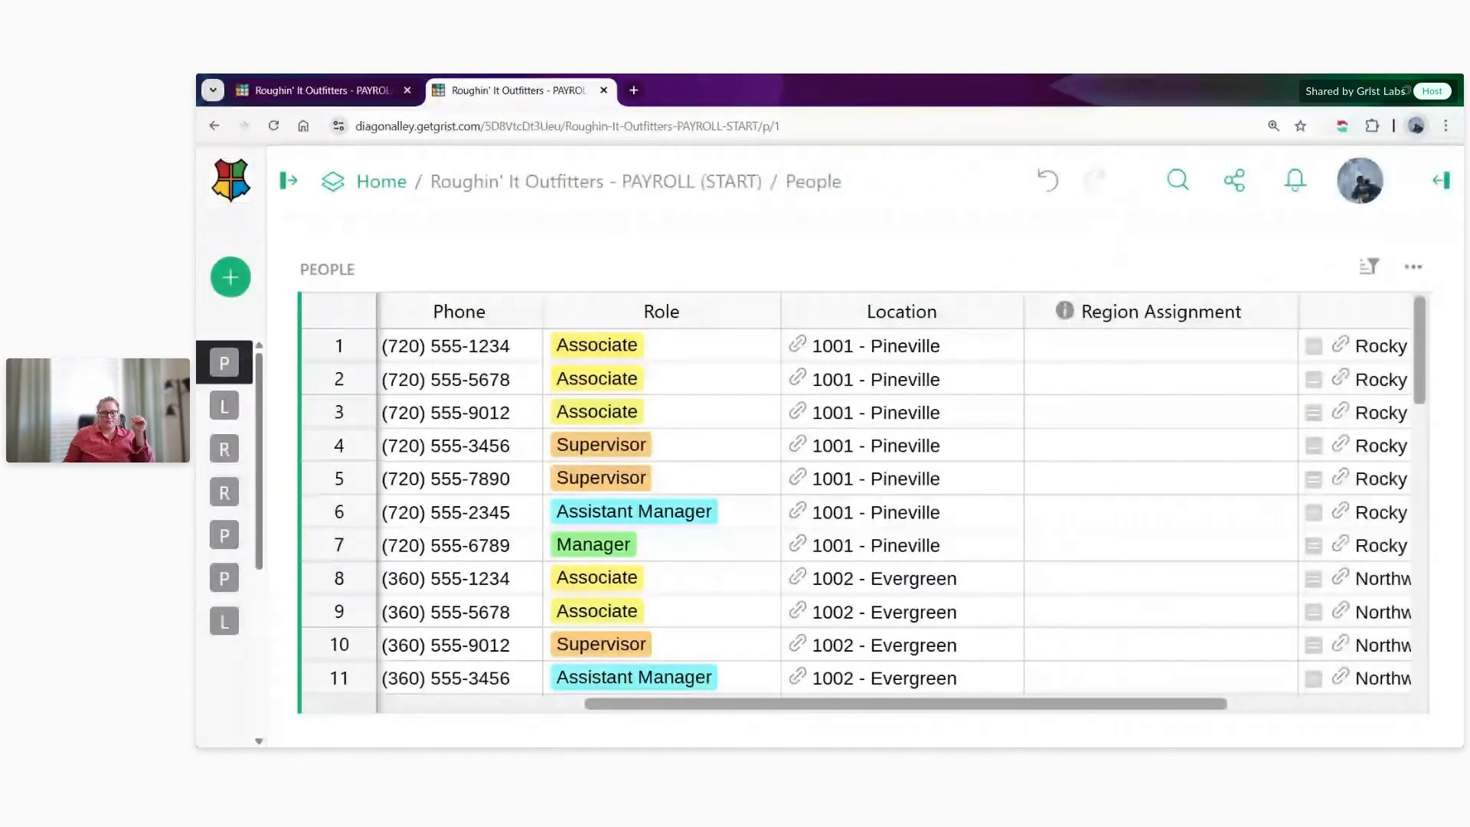
{"action": "left_click_drag", "start_coordinate": [761, 702], "coordinate": [482, 703]}
{"action": "left_click", "coordinate": [705, 351]}
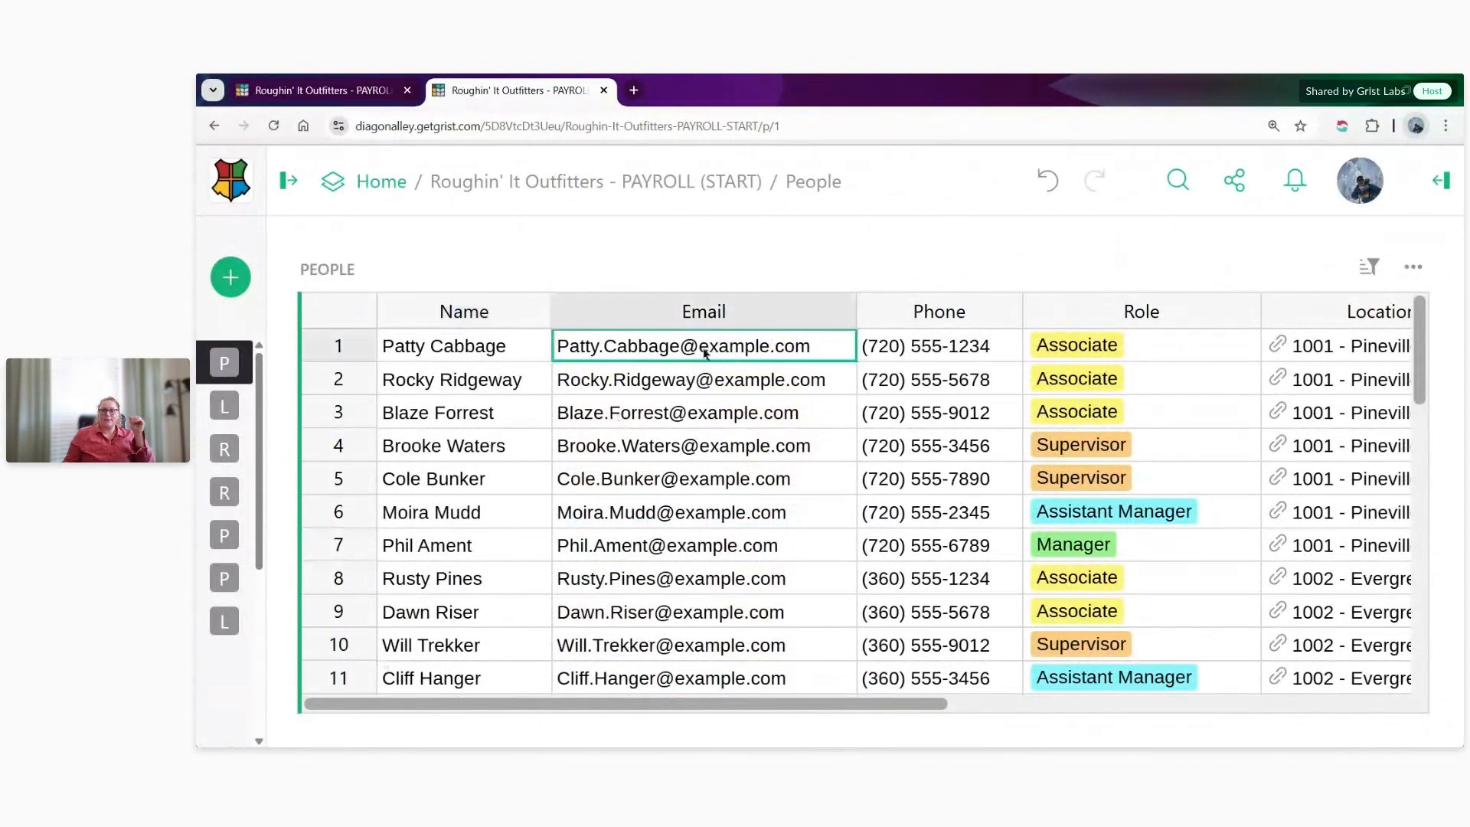
{"action": "left_click", "coordinate": [330, 343]}
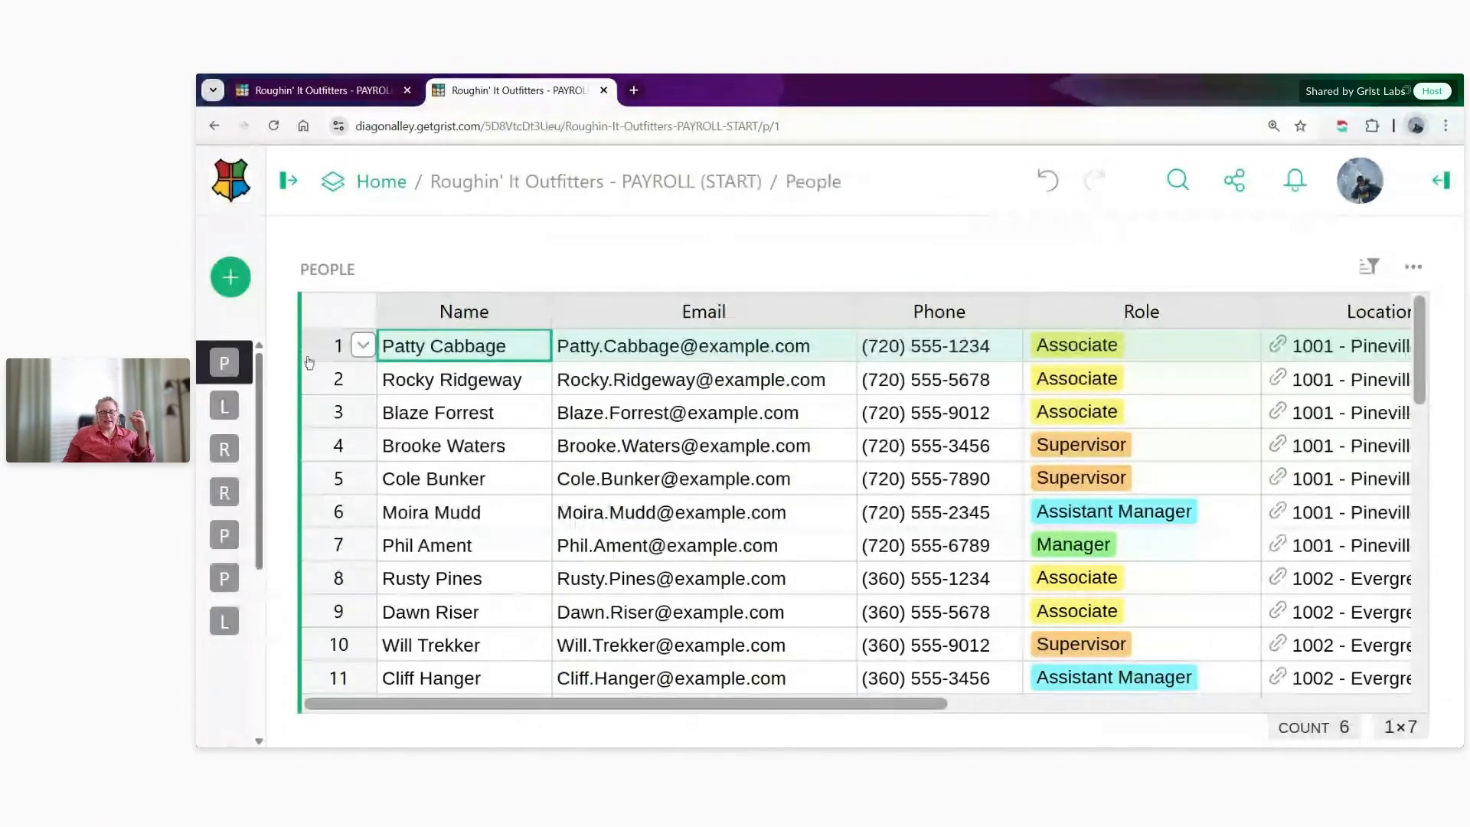
{"action": "left_click", "coordinate": [383, 89]}
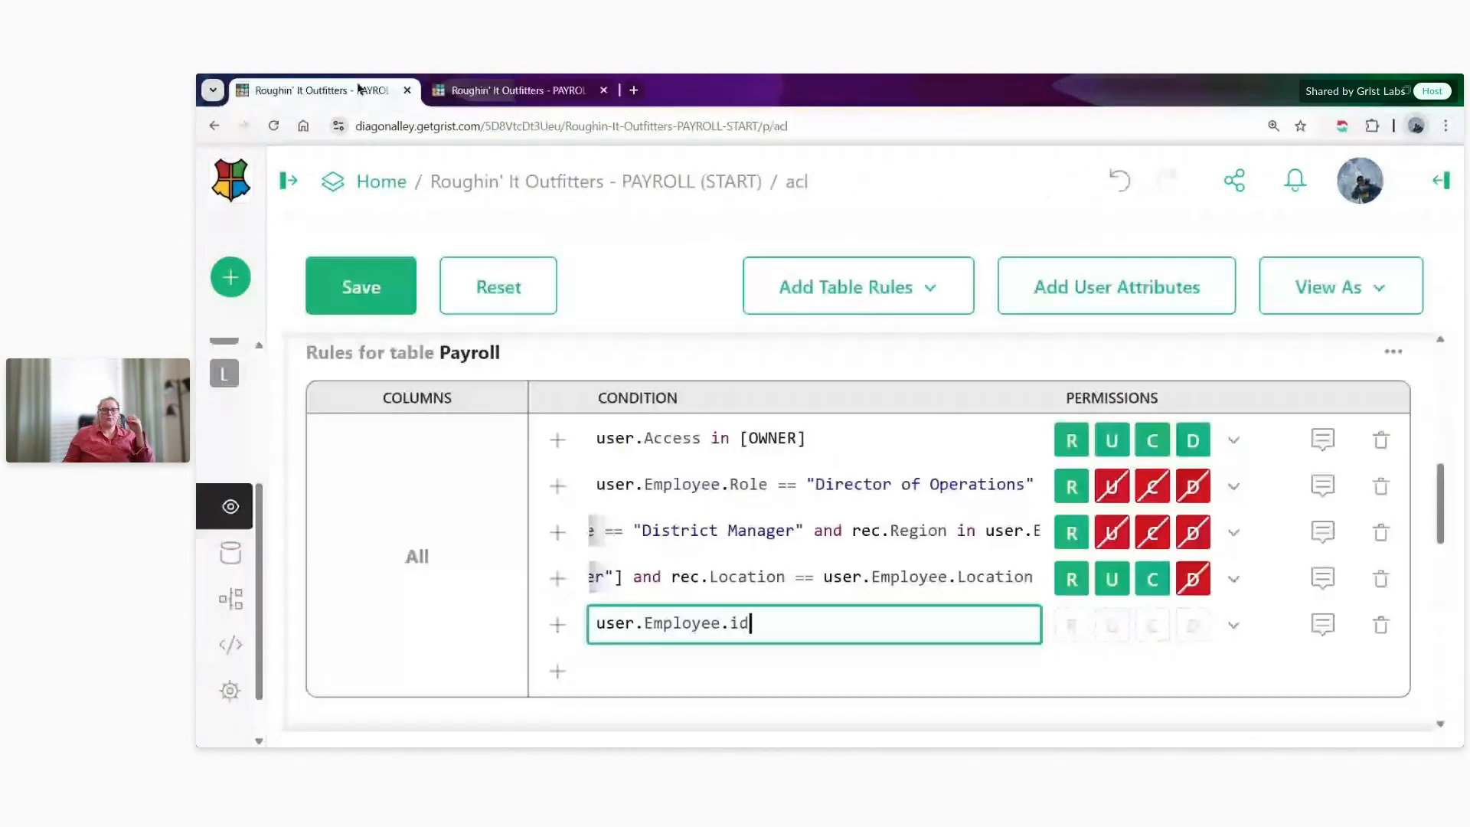
- Complete the fifth Payroll rule's condition as user.Employee.id == $Employee
{"action": "type", "text": "== "}
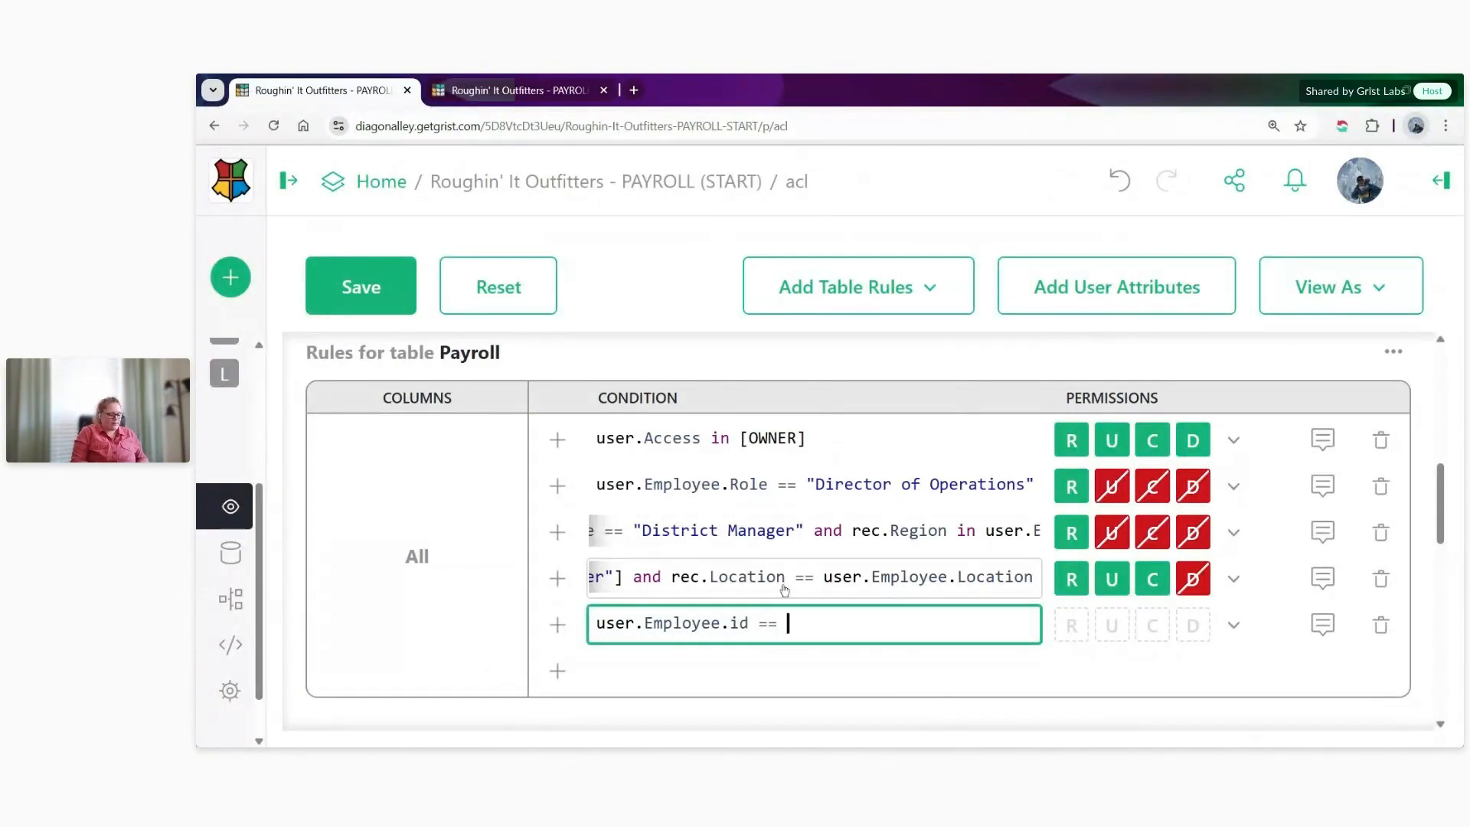
{"action": "type", "text": "$Employ"}
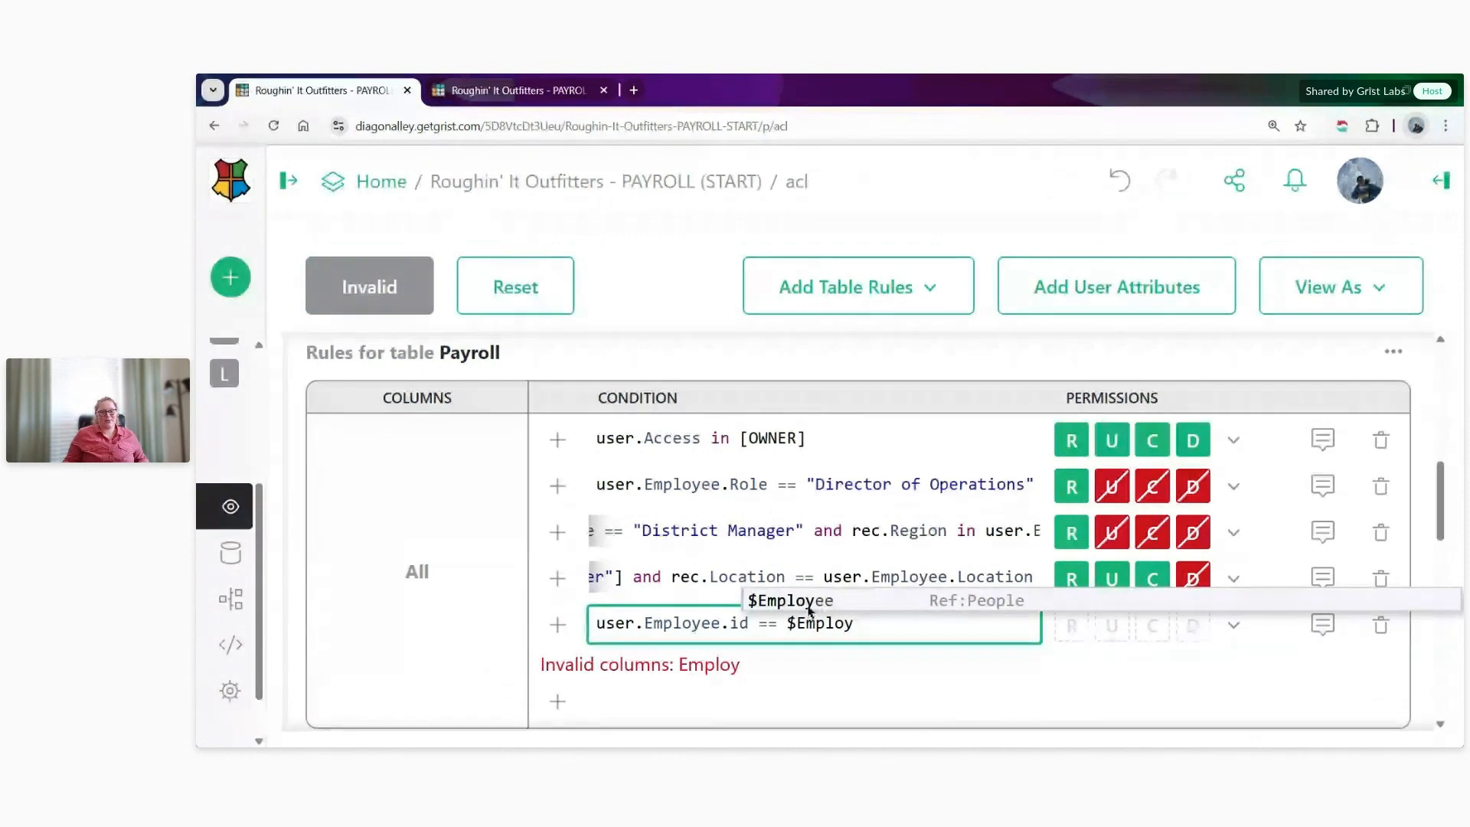
{"action": "type", "text": "ee"}
- Examine the Payroll table's Employee column in the document's other browser tab, and return to the access rules
{"action": "left_click", "coordinate": [506, 90]}
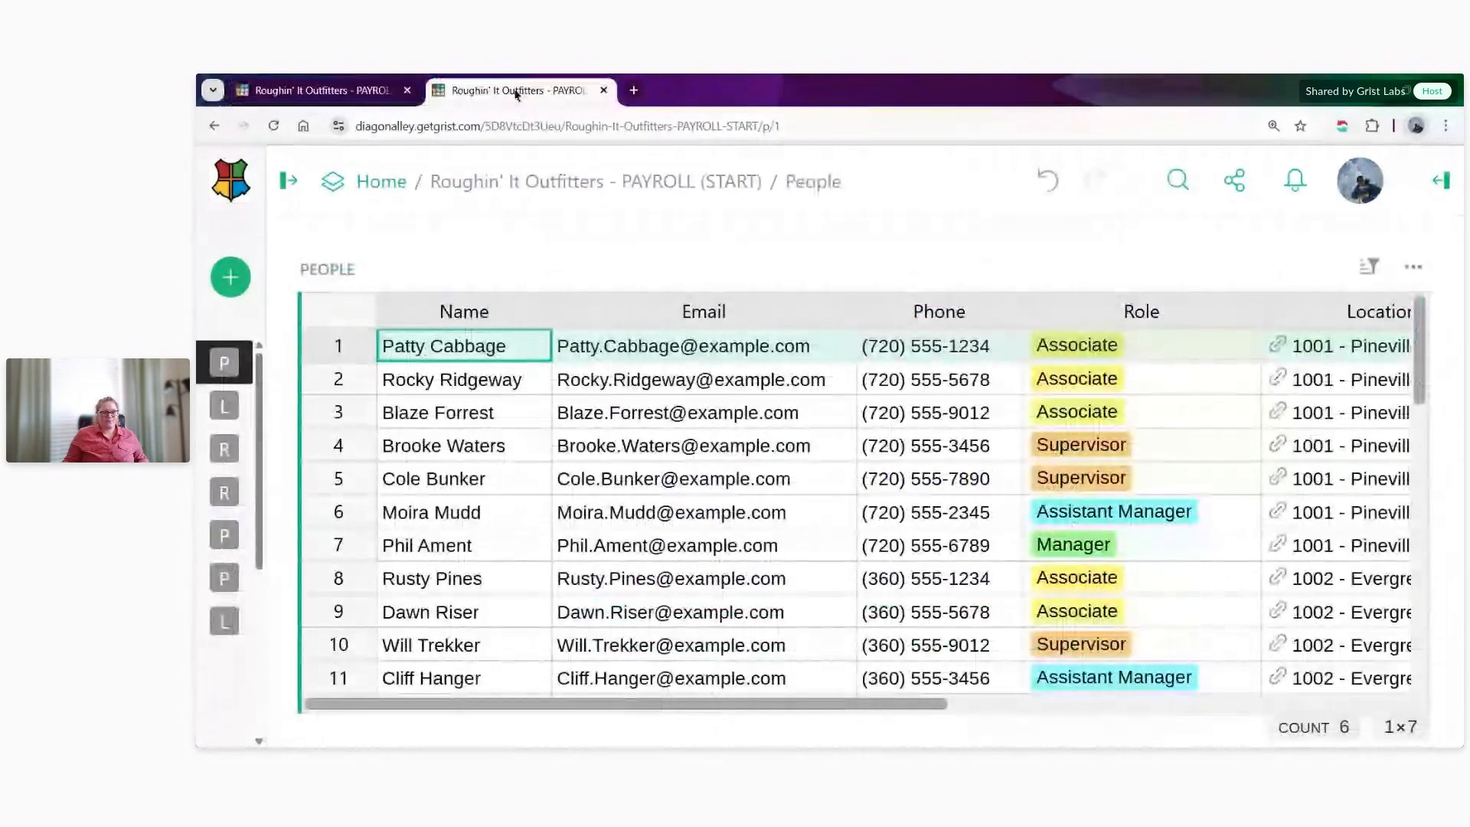
{"action": "mouse_move", "coordinate": [225, 579]}
{"action": "left_click", "coordinate": [292, 536]}
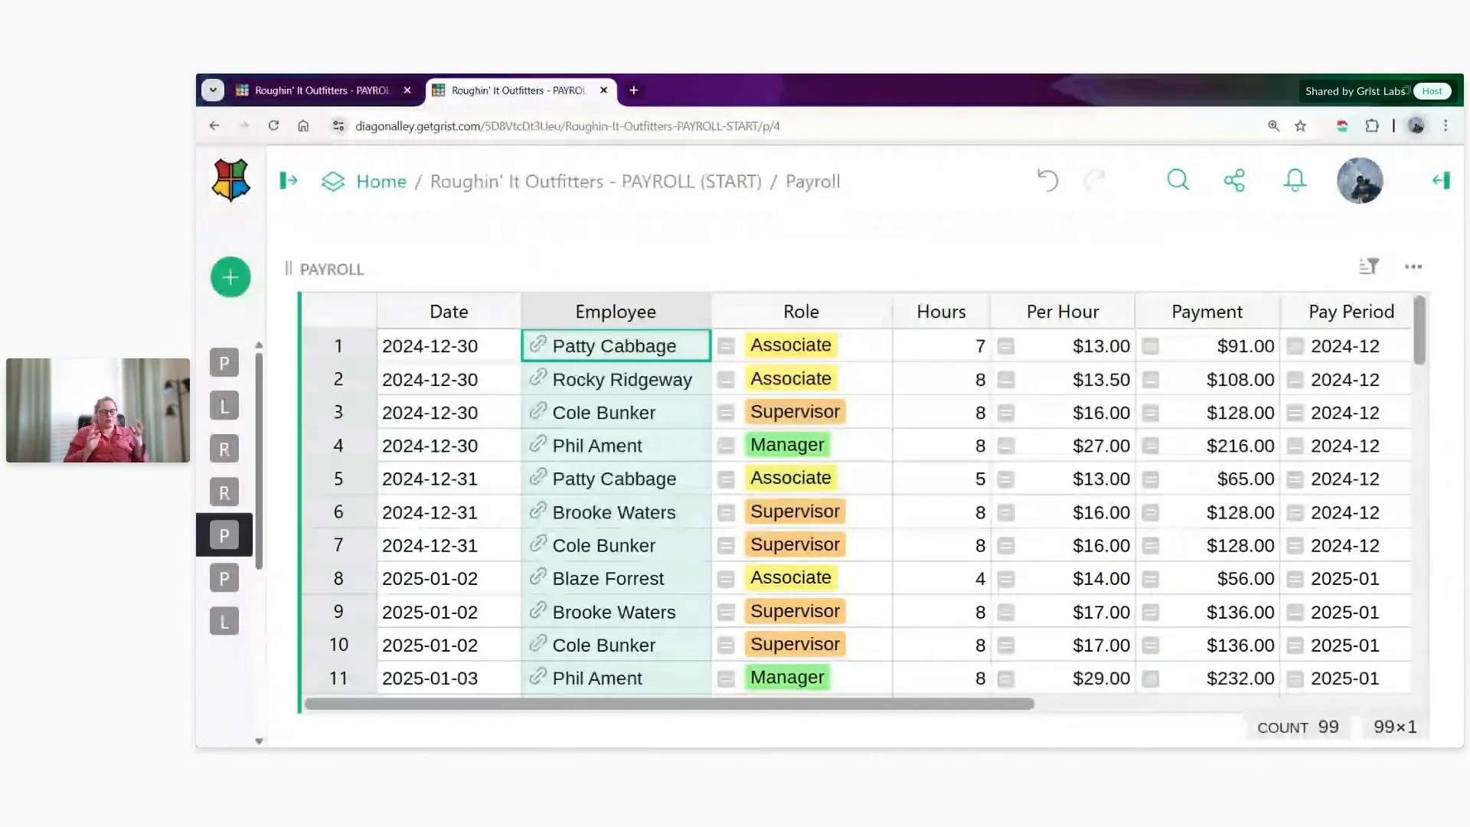
{"action": "left_click", "coordinate": [336, 100]}
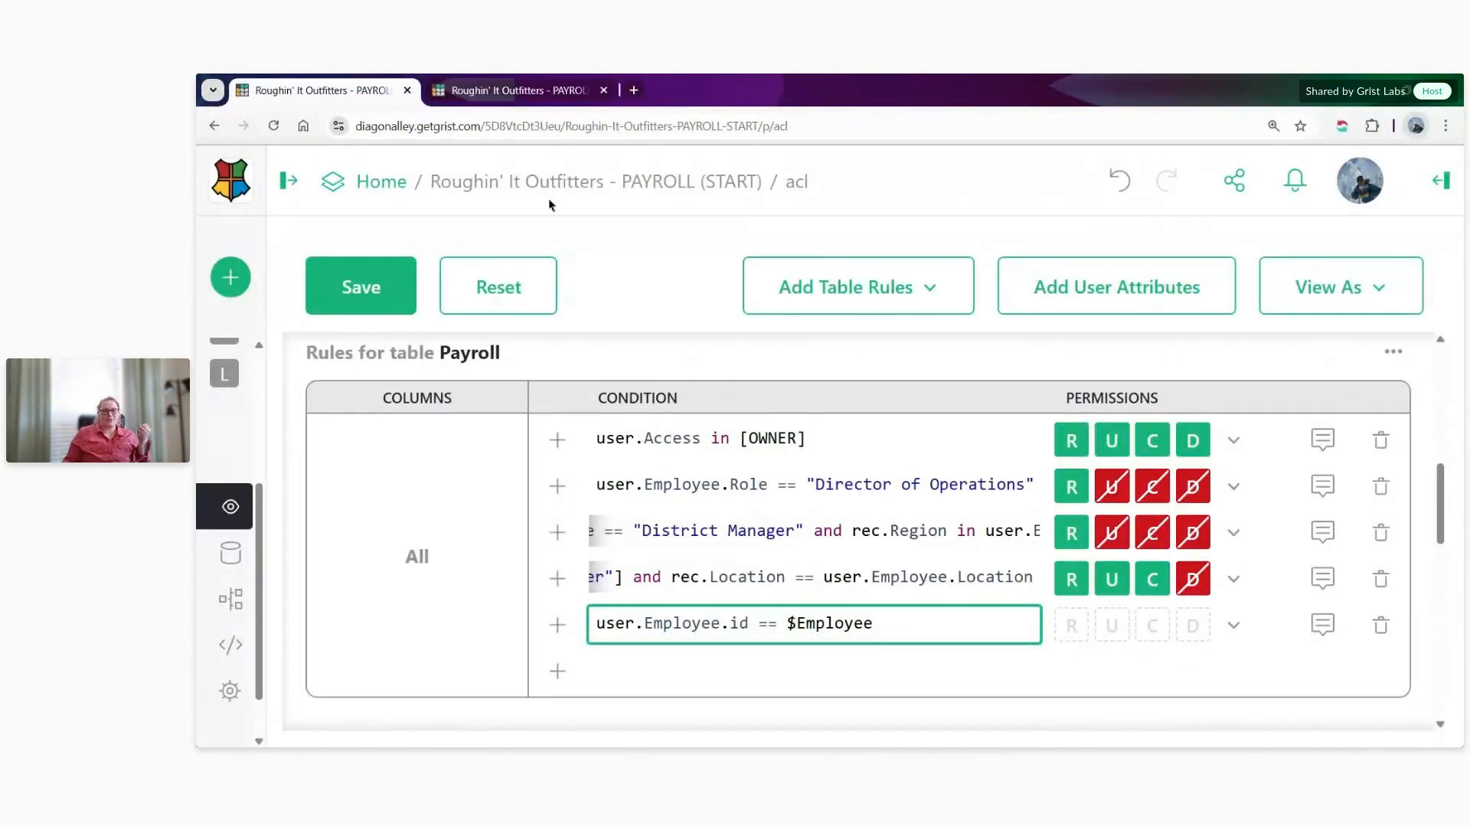
{"action": "left_click", "coordinate": [494, 92]}
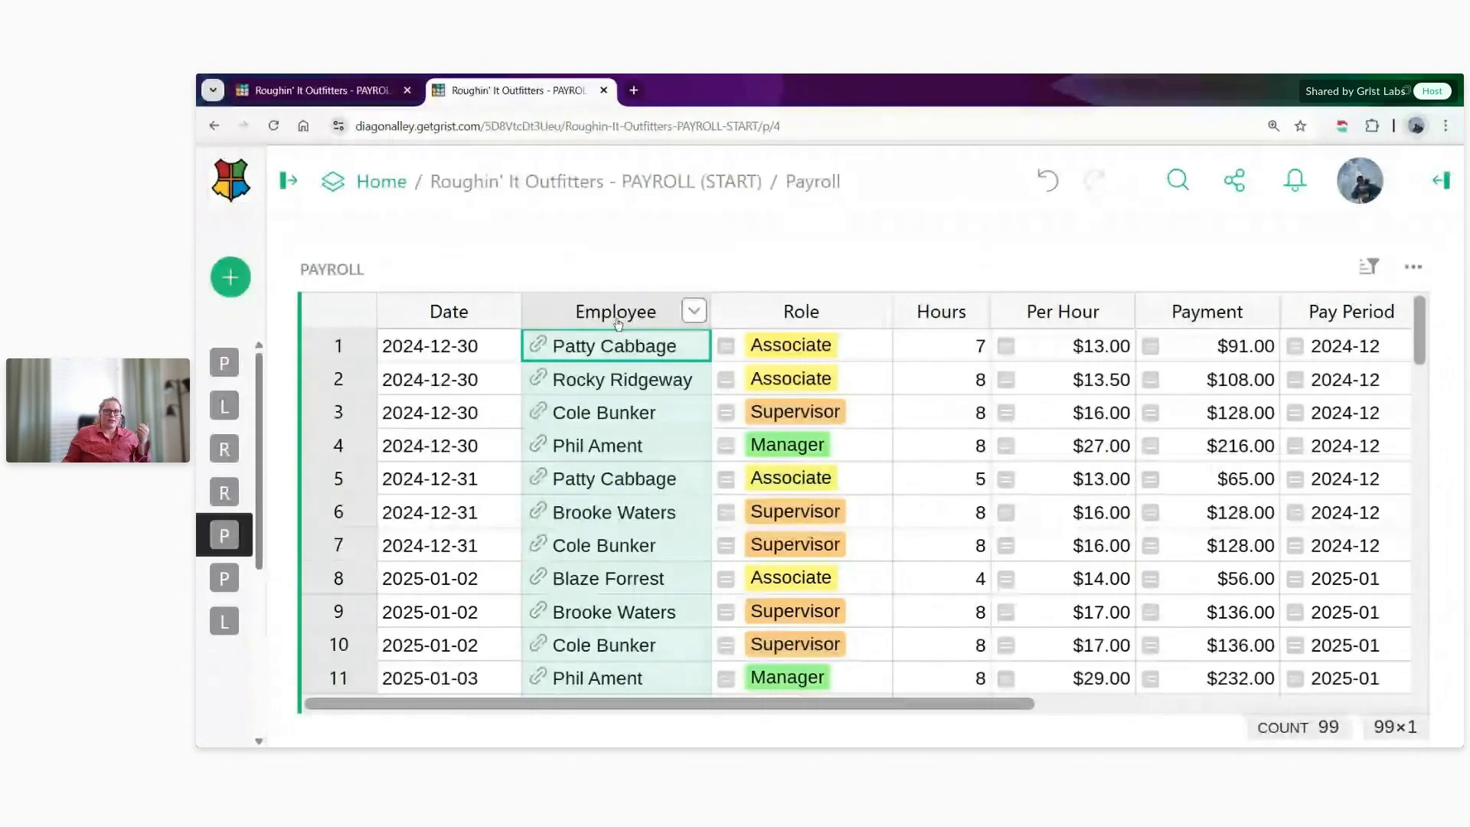
{"action": "left_click", "coordinate": [312, 95]}
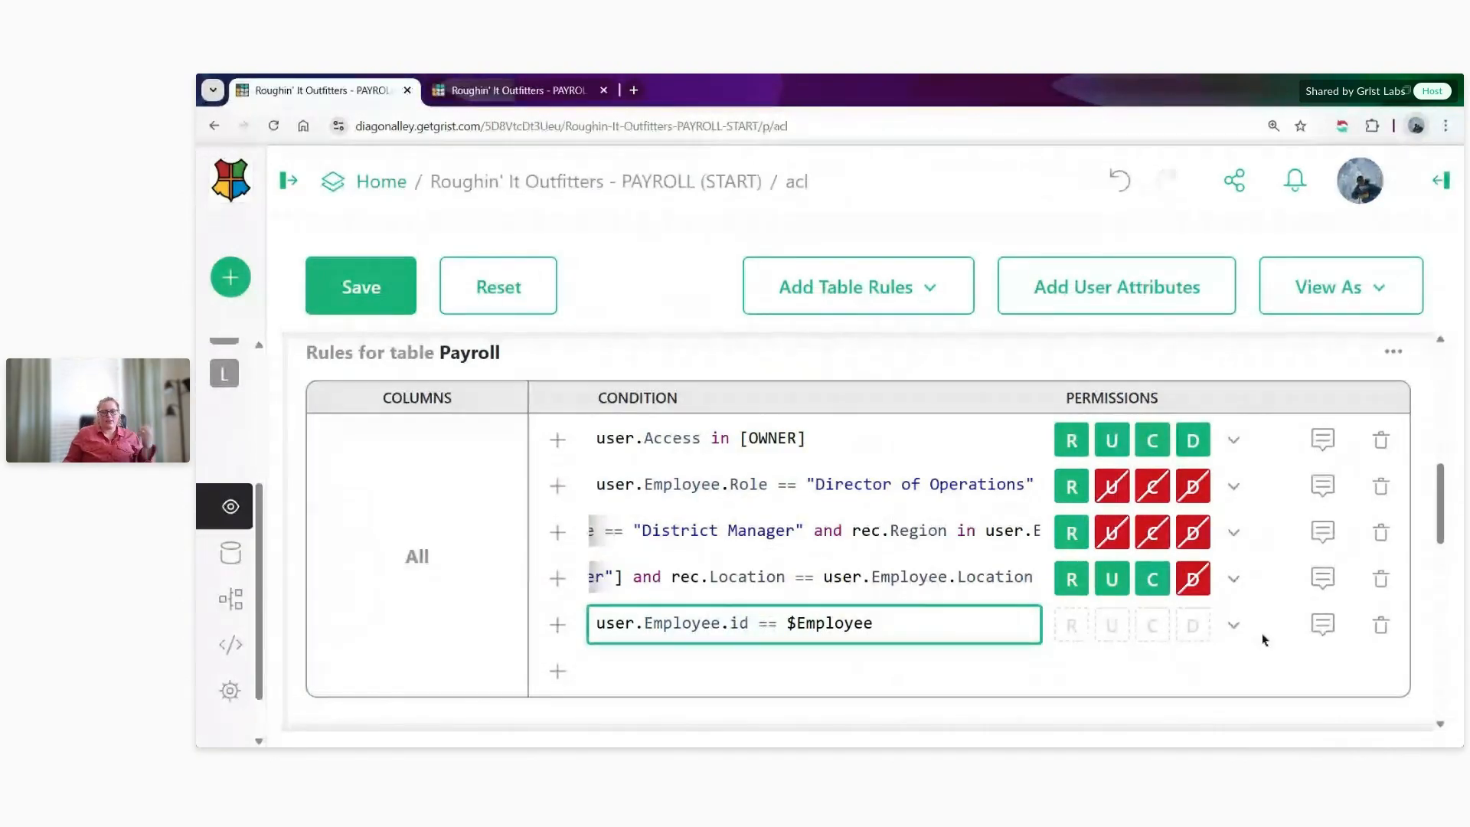
- Allow read, update and create but deny delete for the user.Employee.id == $Employee rule, and save the access rules
{"action": "left_click", "coordinate": [1238, 626]}
{"action": "left_click", "coordinate": [1258, 416]}
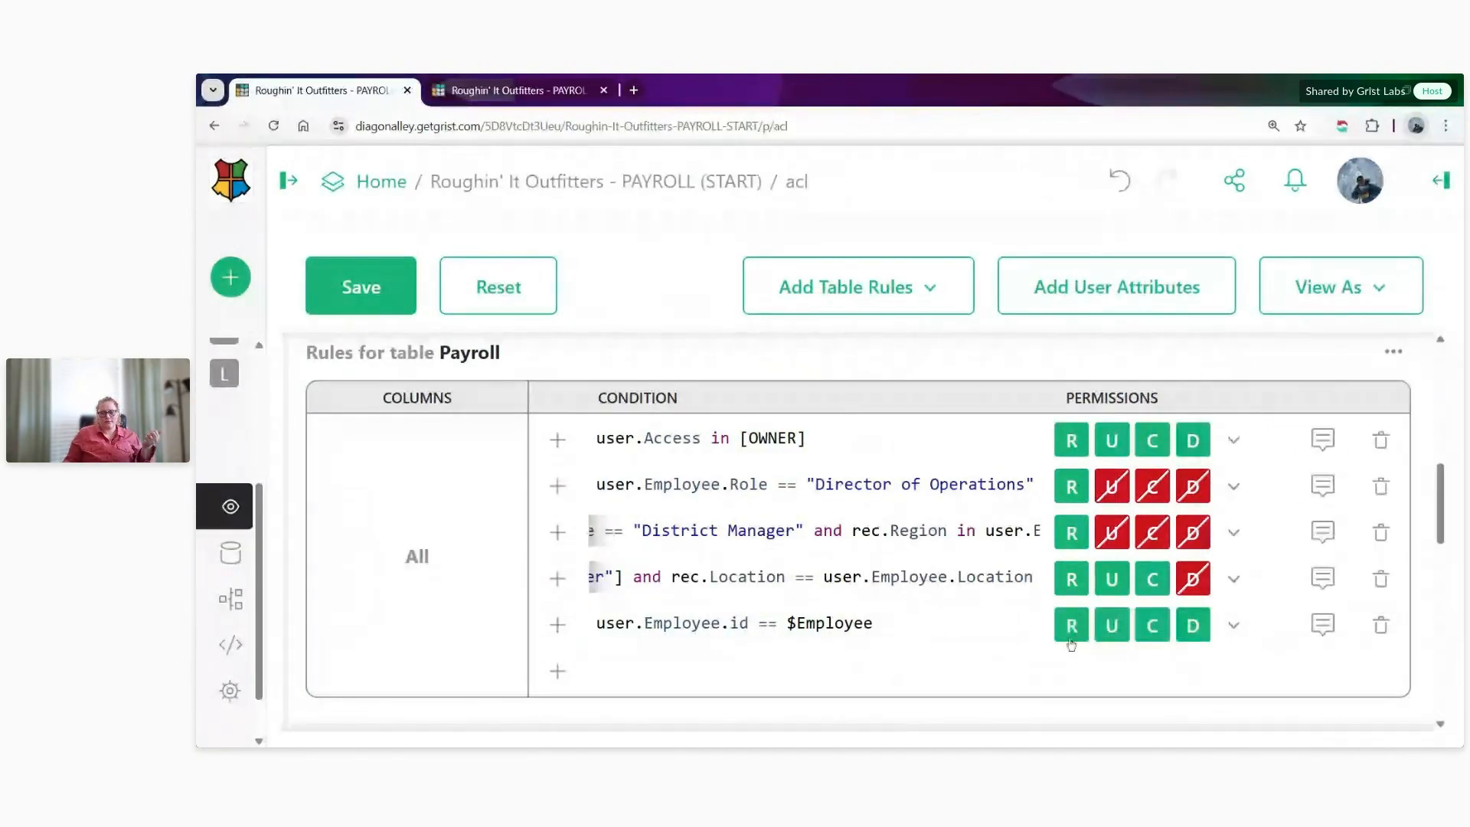
{"action": "left_click", "coordinate": [1071, 636]}
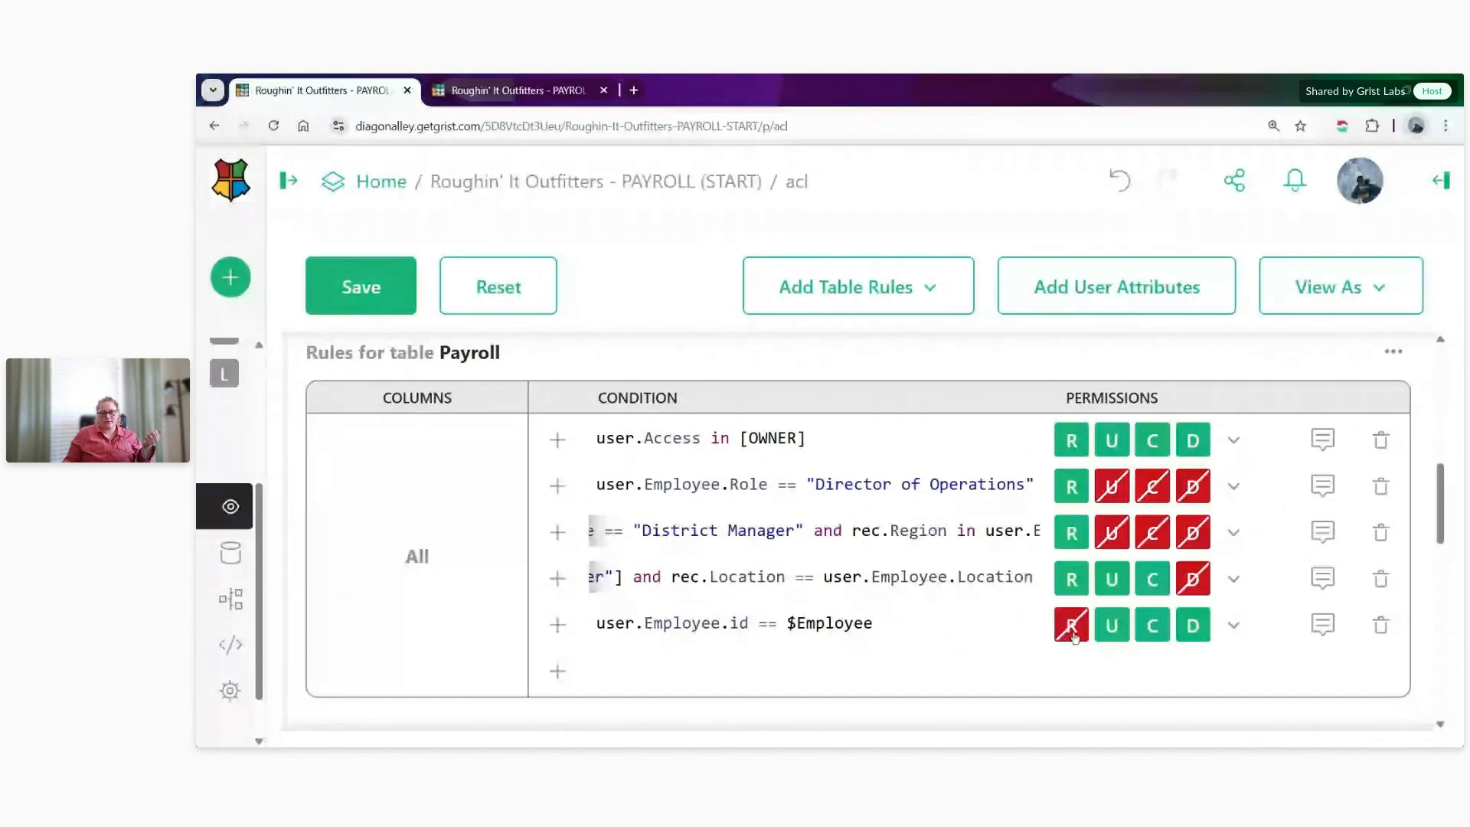
{"action": "left_click", "coordinate": [1070, 636]}
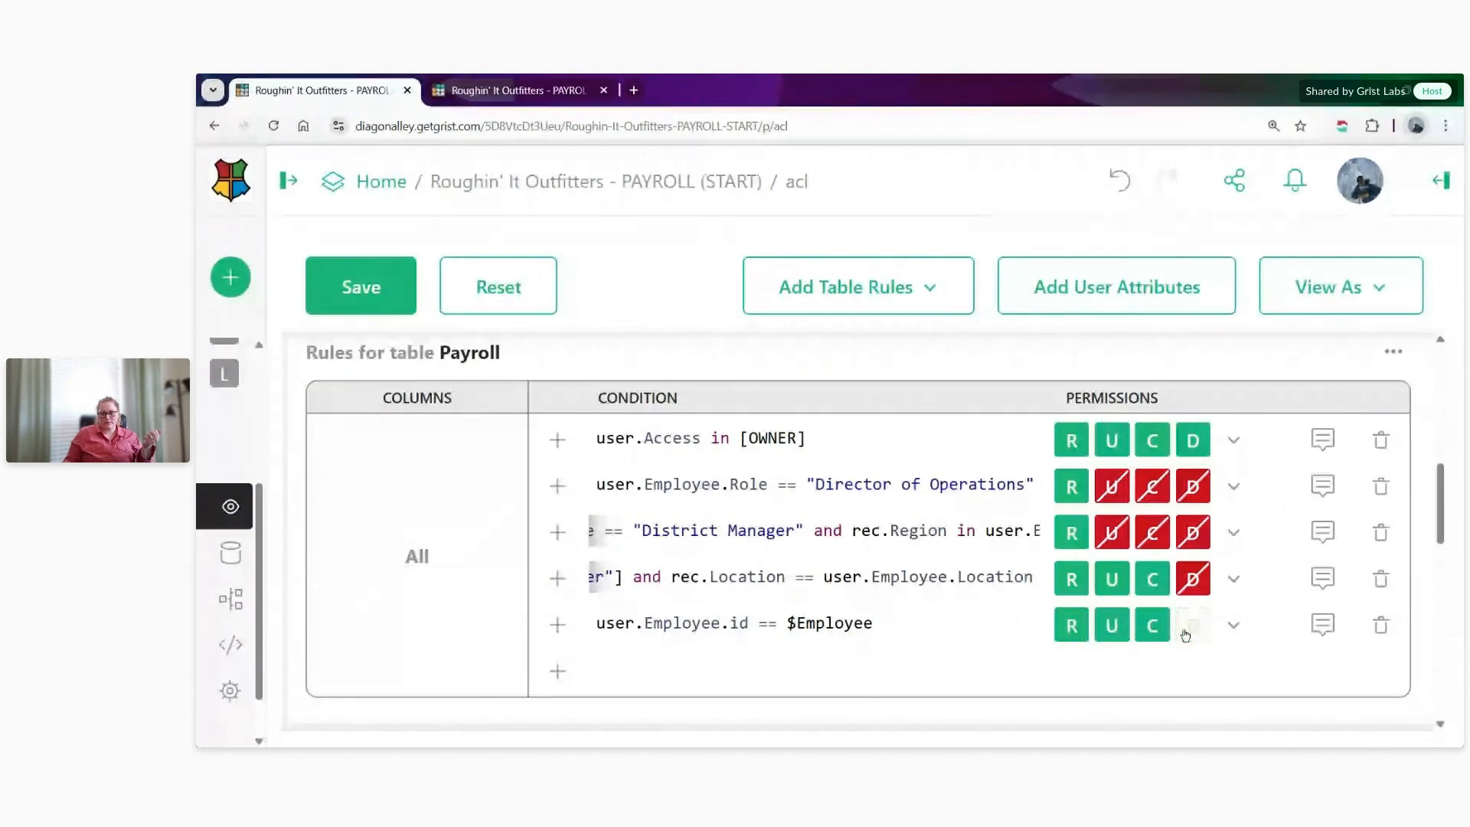
{"action": "left_click", "coordinate": [1184, 633]}
{"action": "left_click", "coordinate": [357, 298]}
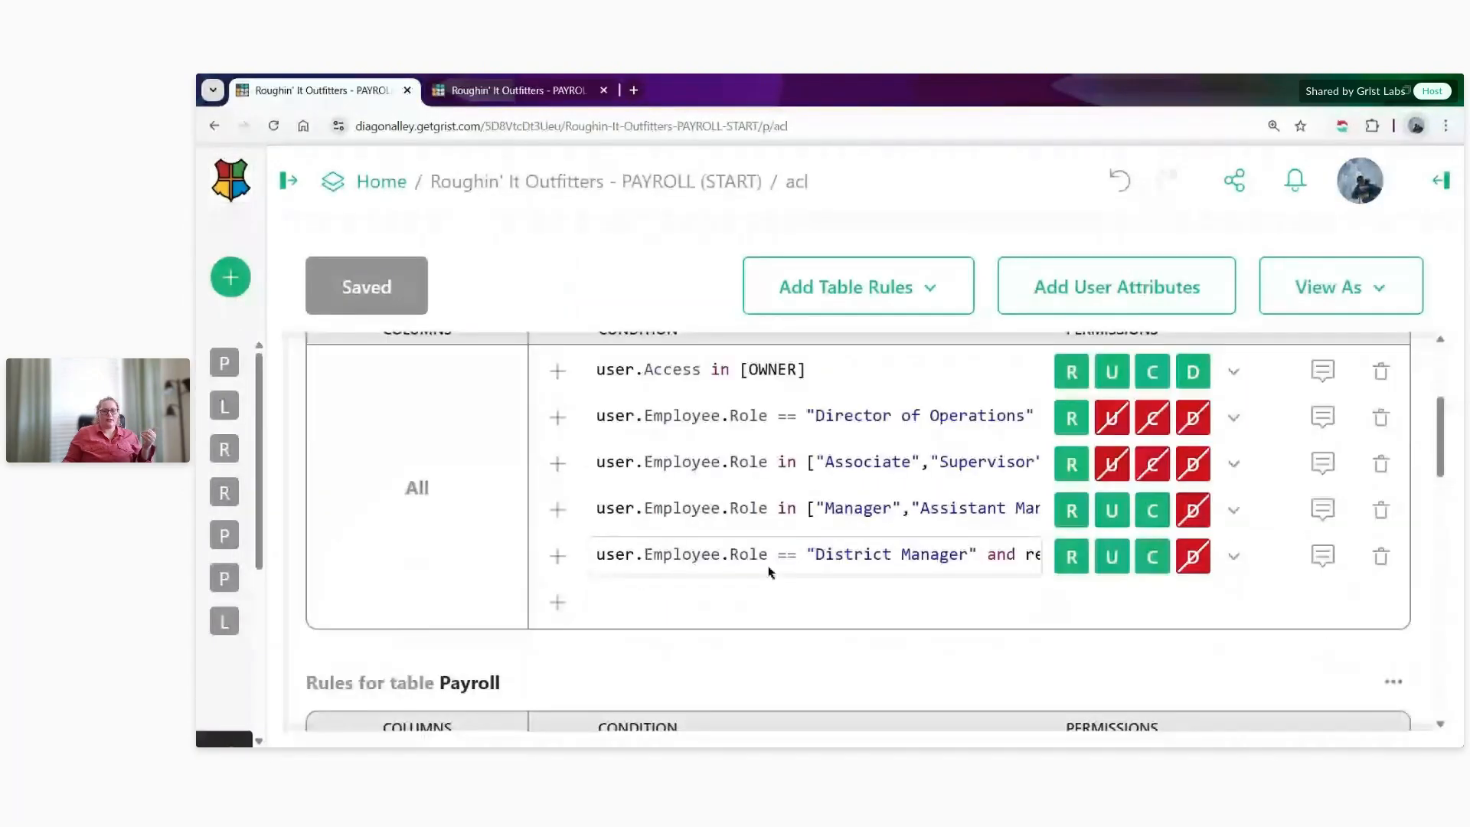
- Review the saved Payroll conditions for managers' store location and for the employee's own records
{"action": "scroll", "coordinate": [766, 571], "scroll_direction": "down", "scroll_amount": 4}
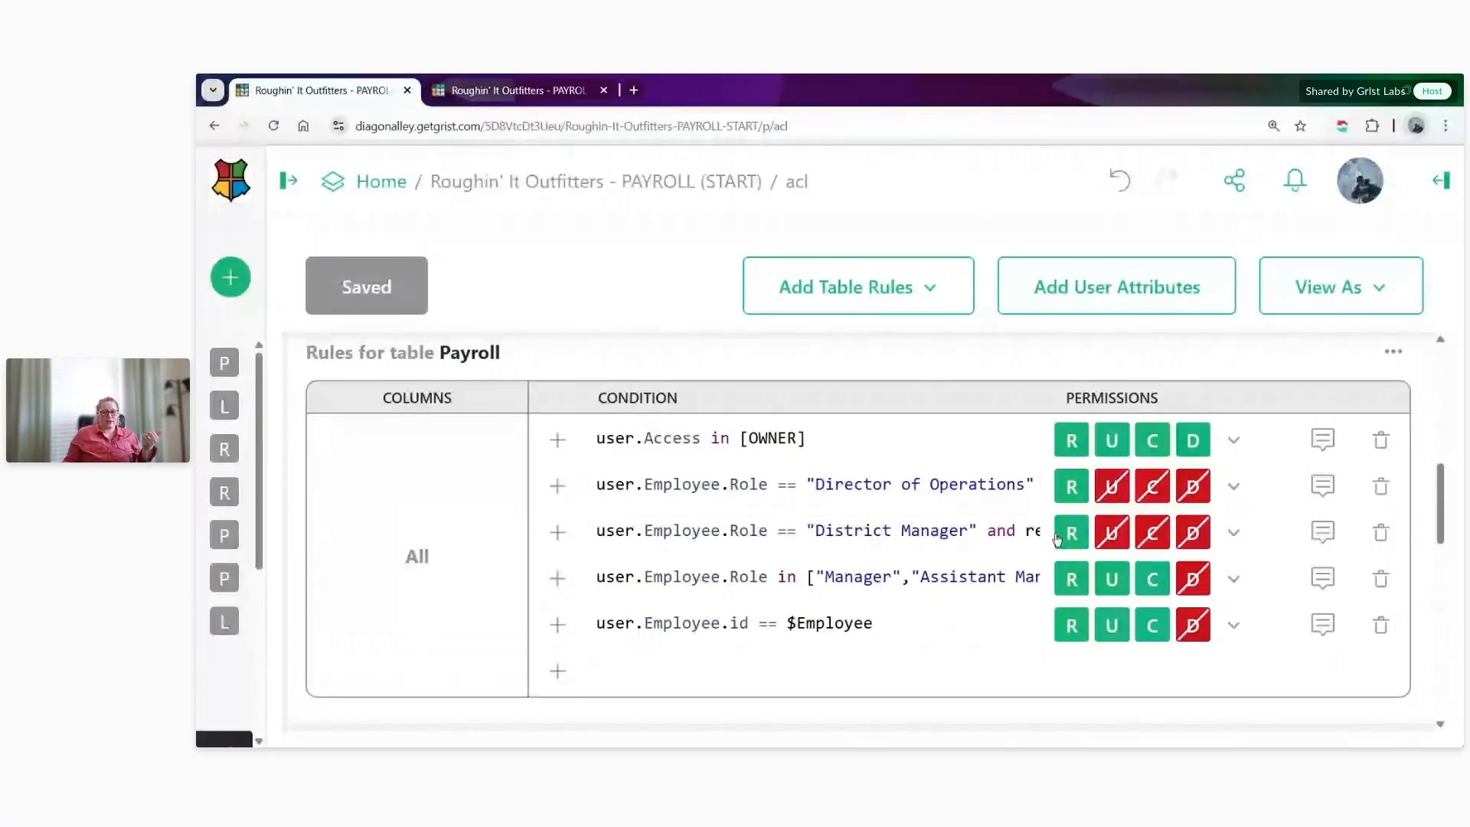
{"action": "left_click", "coordinate": [807, 587]}
{"action": "left_click_drag", "start_coordinate": [807, 588], "coordinate": [1078, 589]}
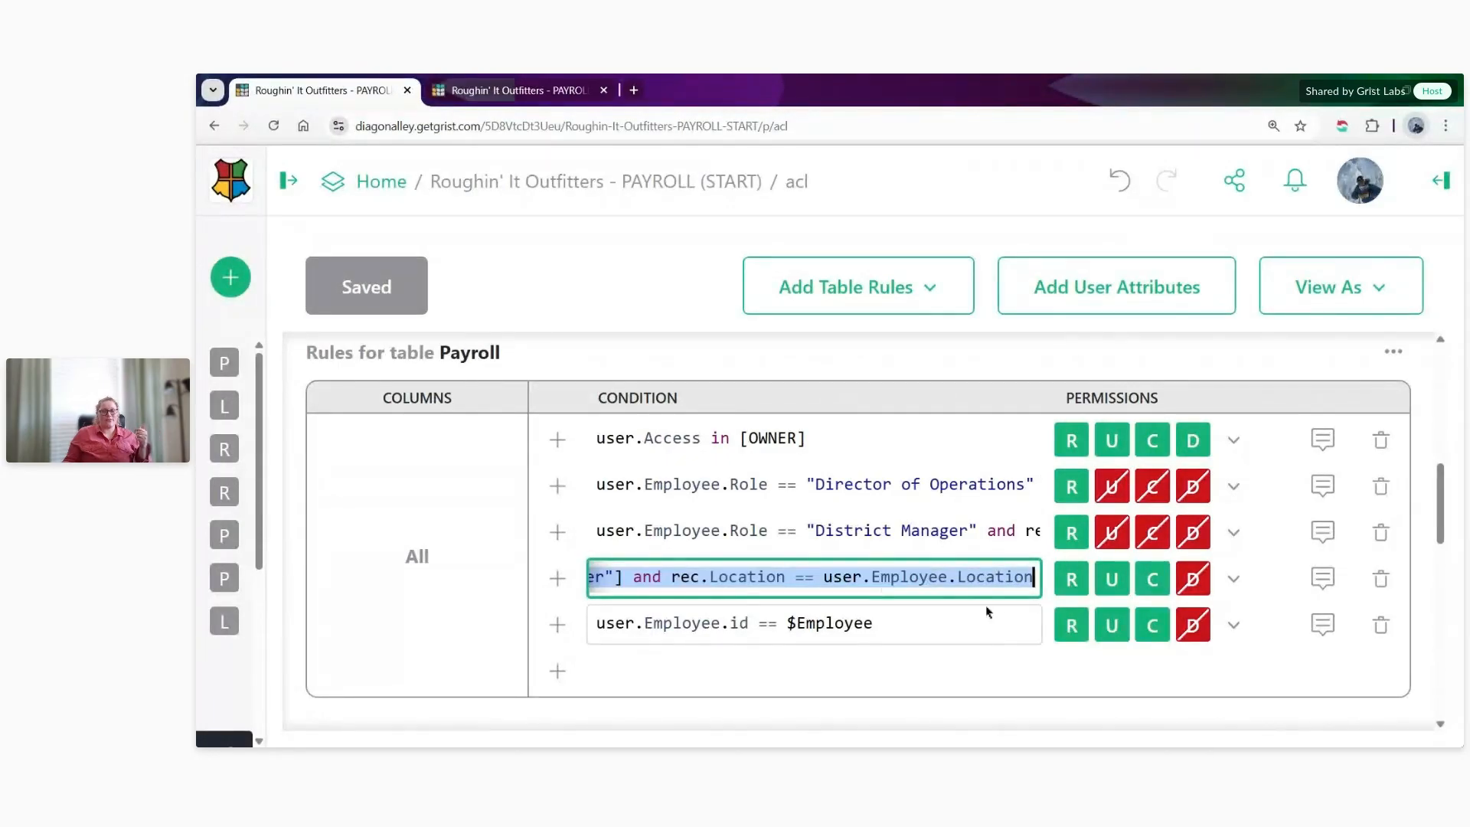
{"action": "left_click", "coordinate": [985, 603]}
{"action": "left_click", "coordinate": [961, 581]}
{"action": "left_click", "coordinate": [924, 623]}
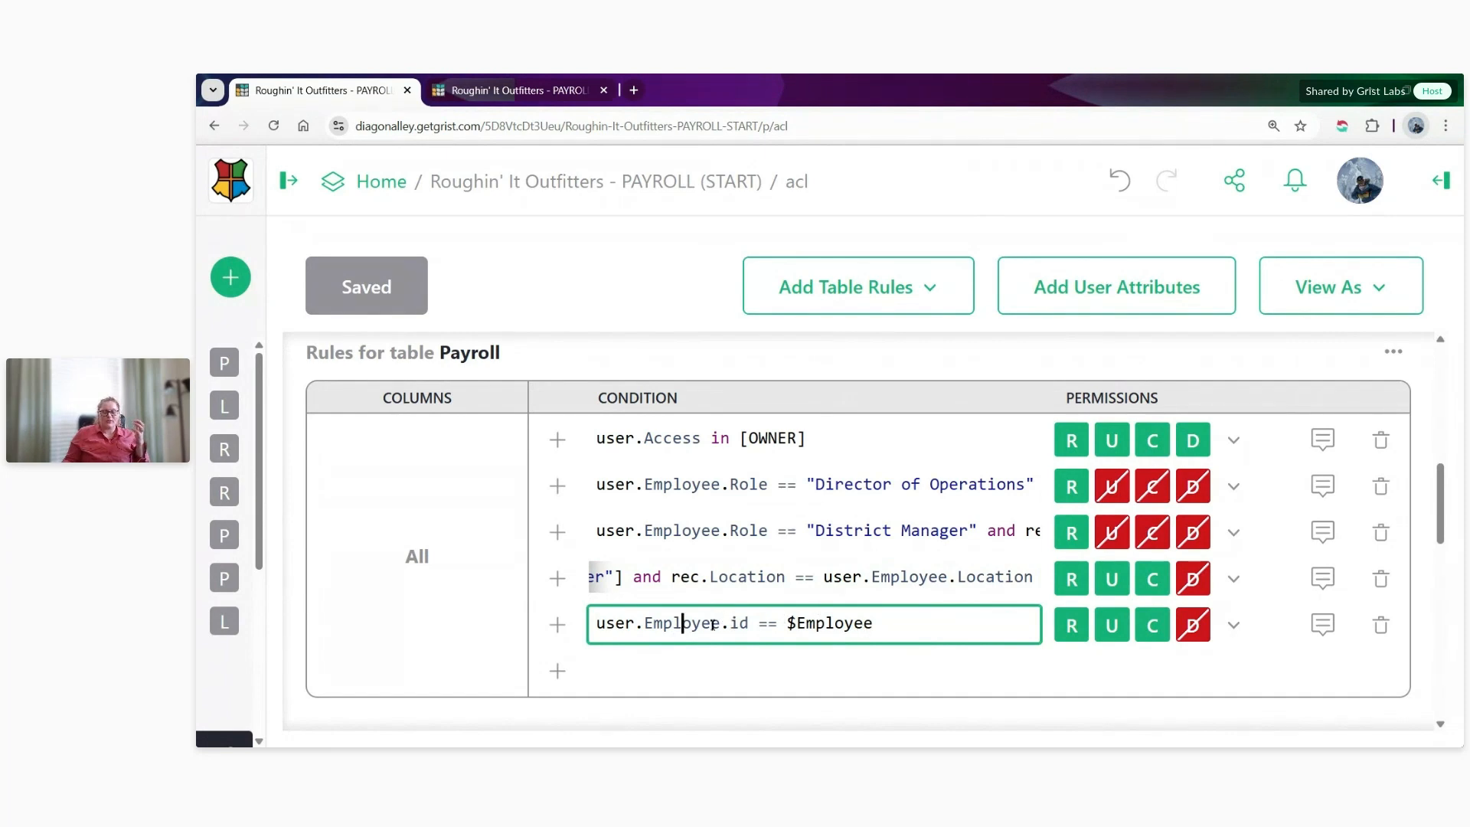
{"action": "left_click", "coordinate": [900, 626]}
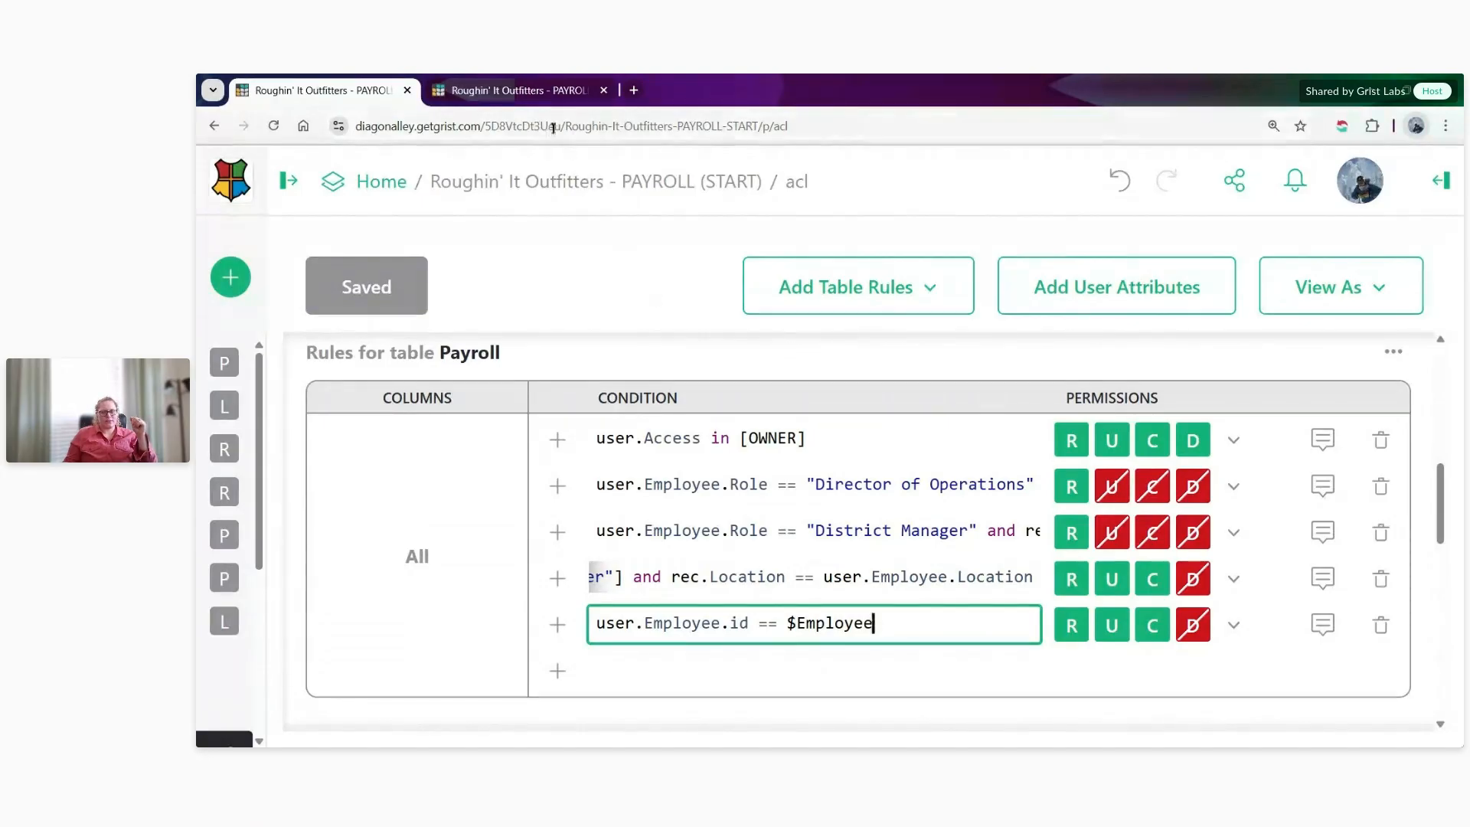
- Add a toggle (checkbox) column labelled Lock at the end of the Payroll table in the document's other browser tab
{"action": "left_click", "coordinate": [527, 102]}
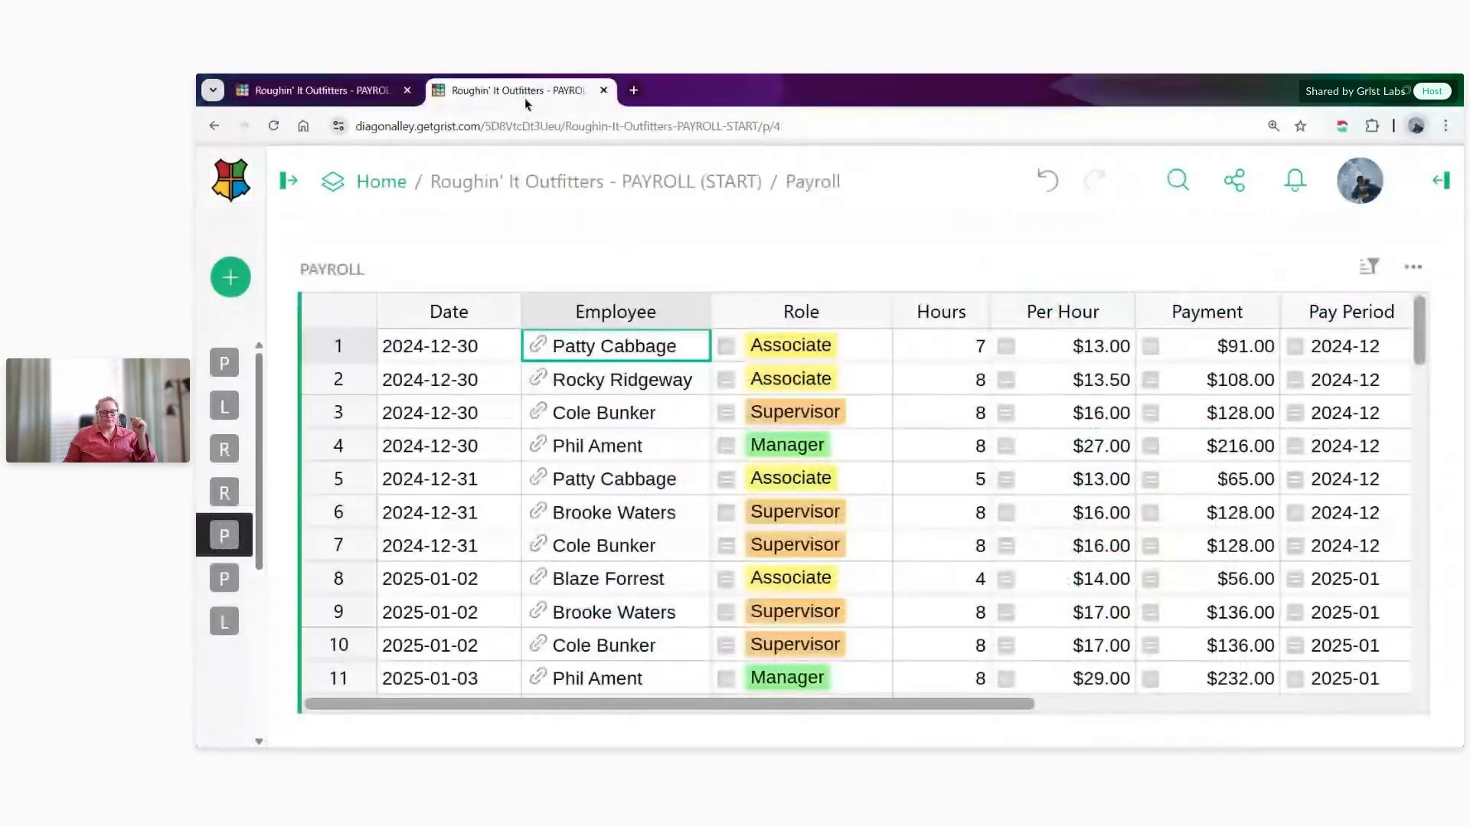
{"action": "left_click_drag", "start_coordinate": [665, 705], "coordinate": [1076, 700]}
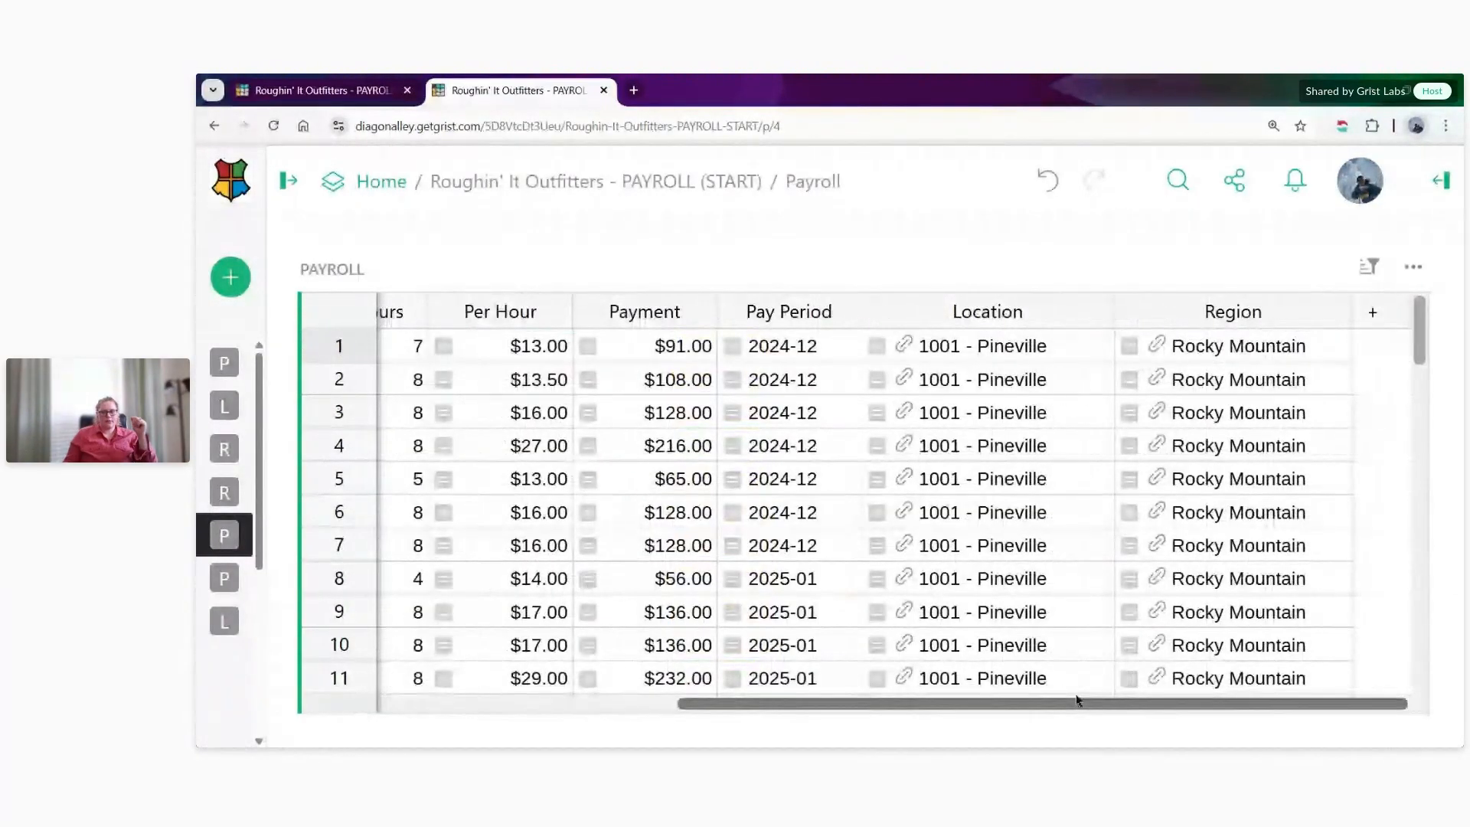
{"action": "left_click", "coordinate": [1375, 310]}
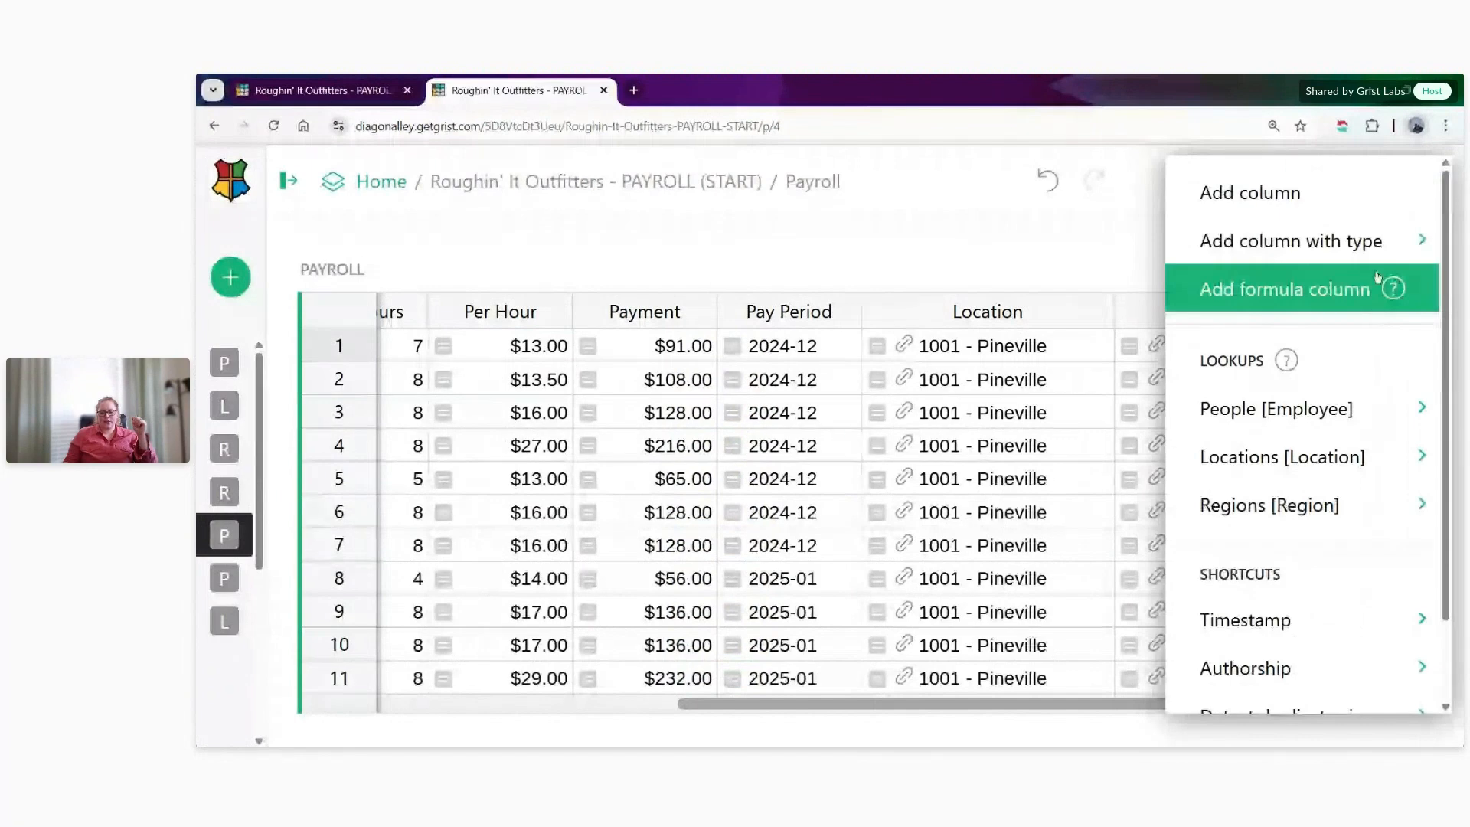
{"action": "mouse_move", "coordinate": [1378, 240]}
{"action": "left_click", "coordinate": [1063, 347]}
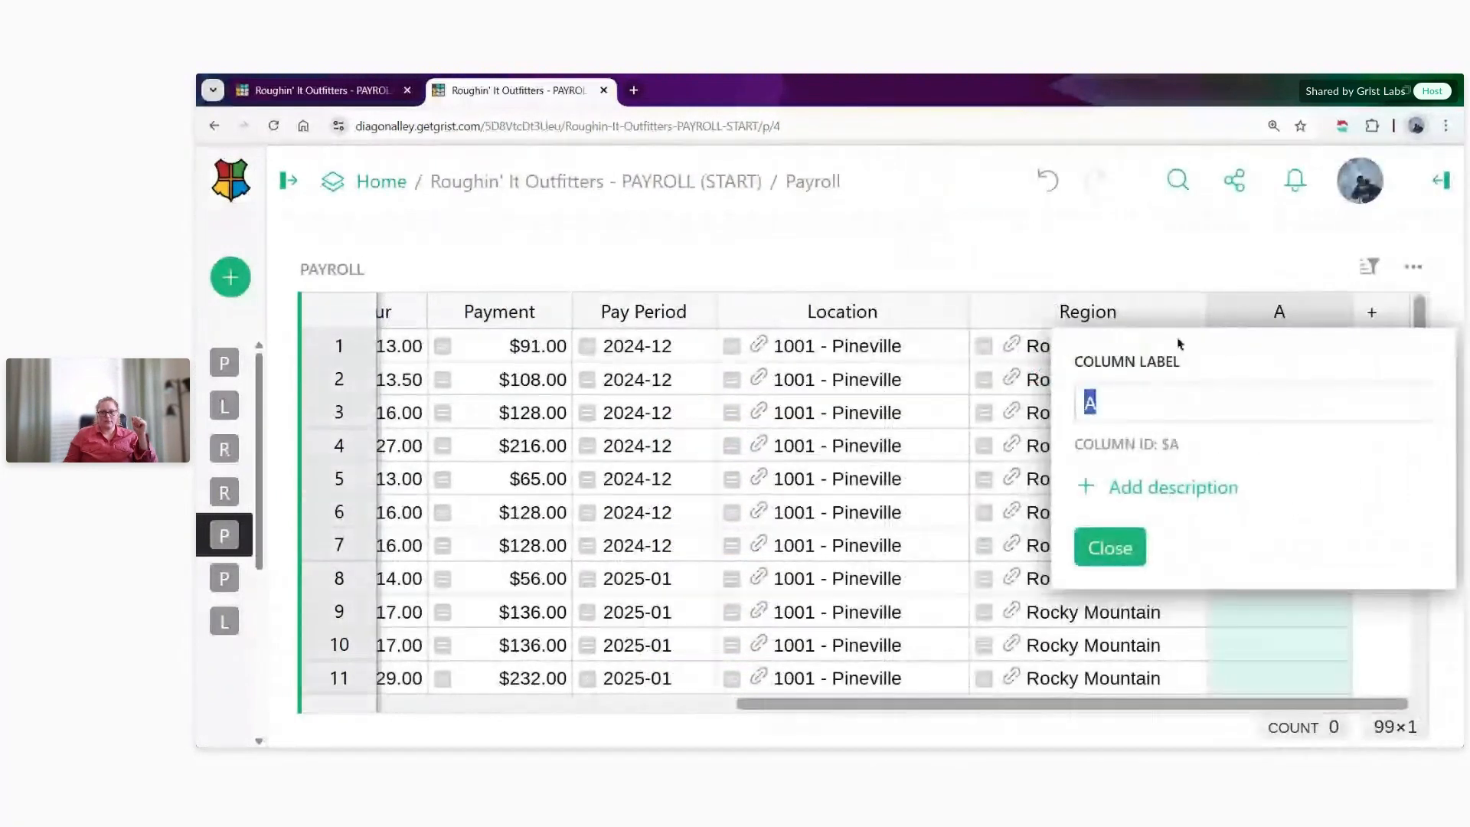
{"action": "type", "text": "Lock"}
{"action": "key", "text": "Return"}
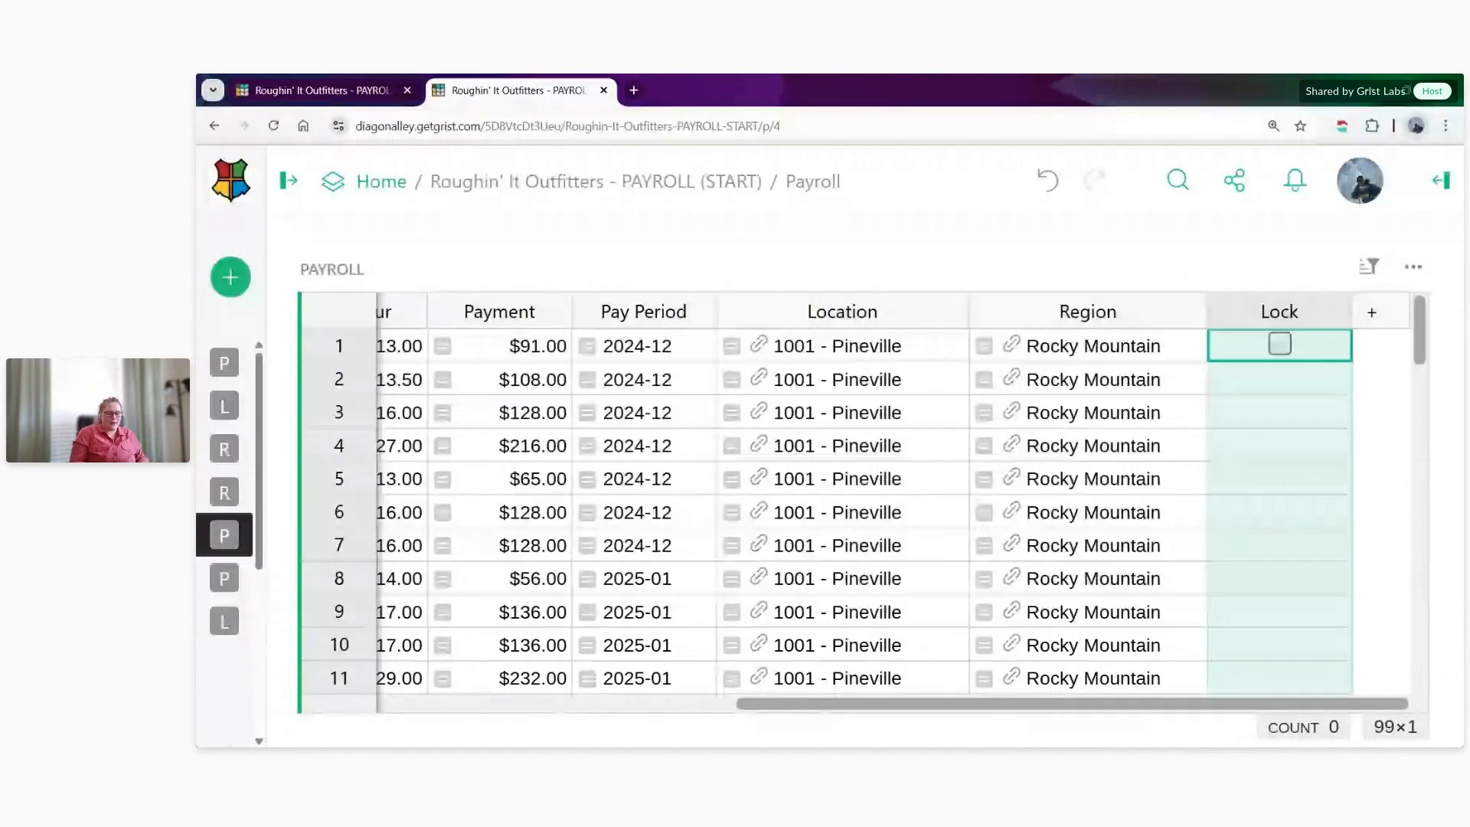
- Make Lock a formula column and enter $Date != TODAY() as its formula
{"action": "key", "text": "equal"}
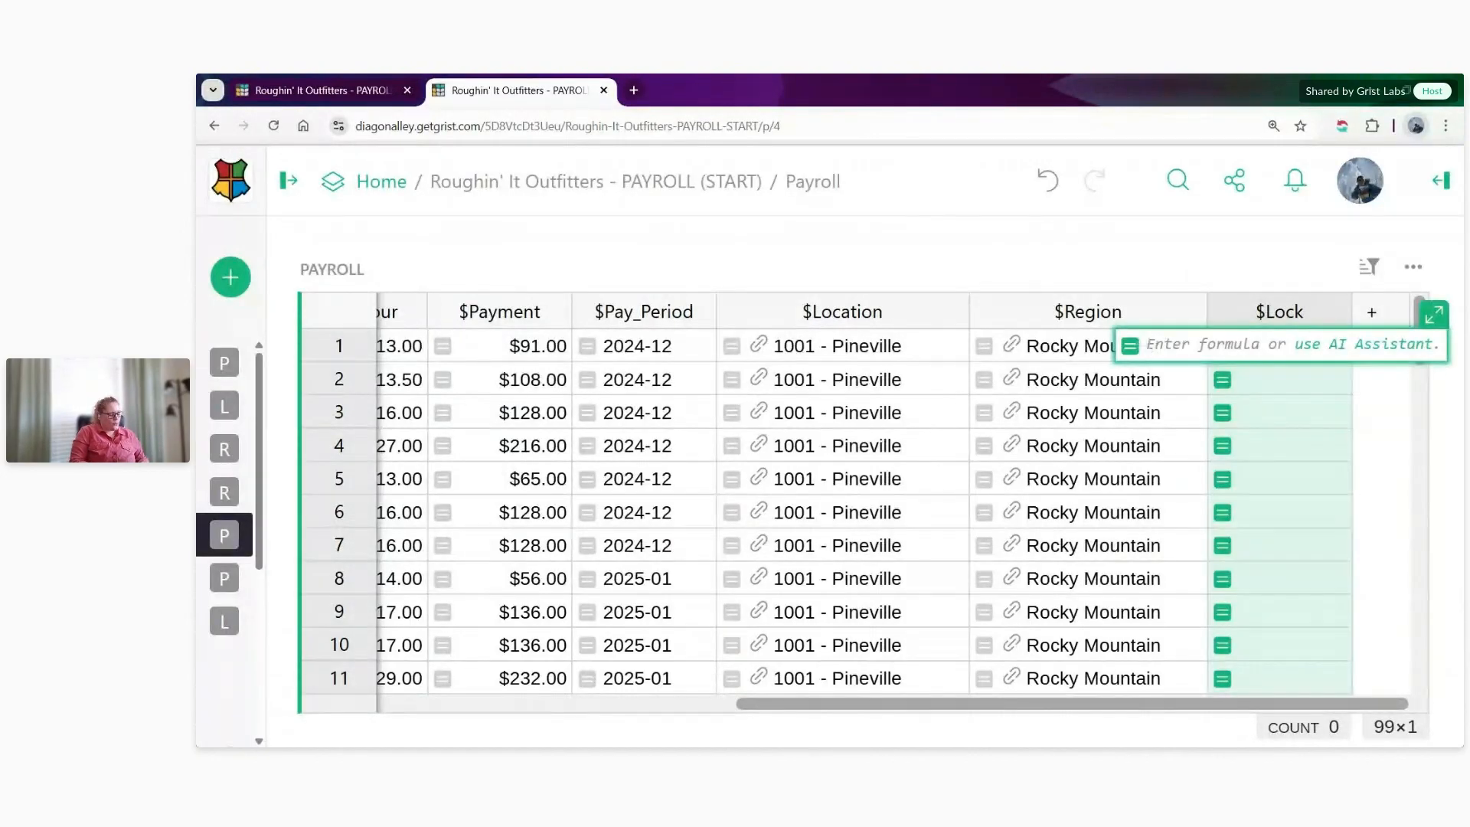
{"action": "scroll", "coordinate": [375, 647], "scroll_direction": "left", "scroll_amount": 10}
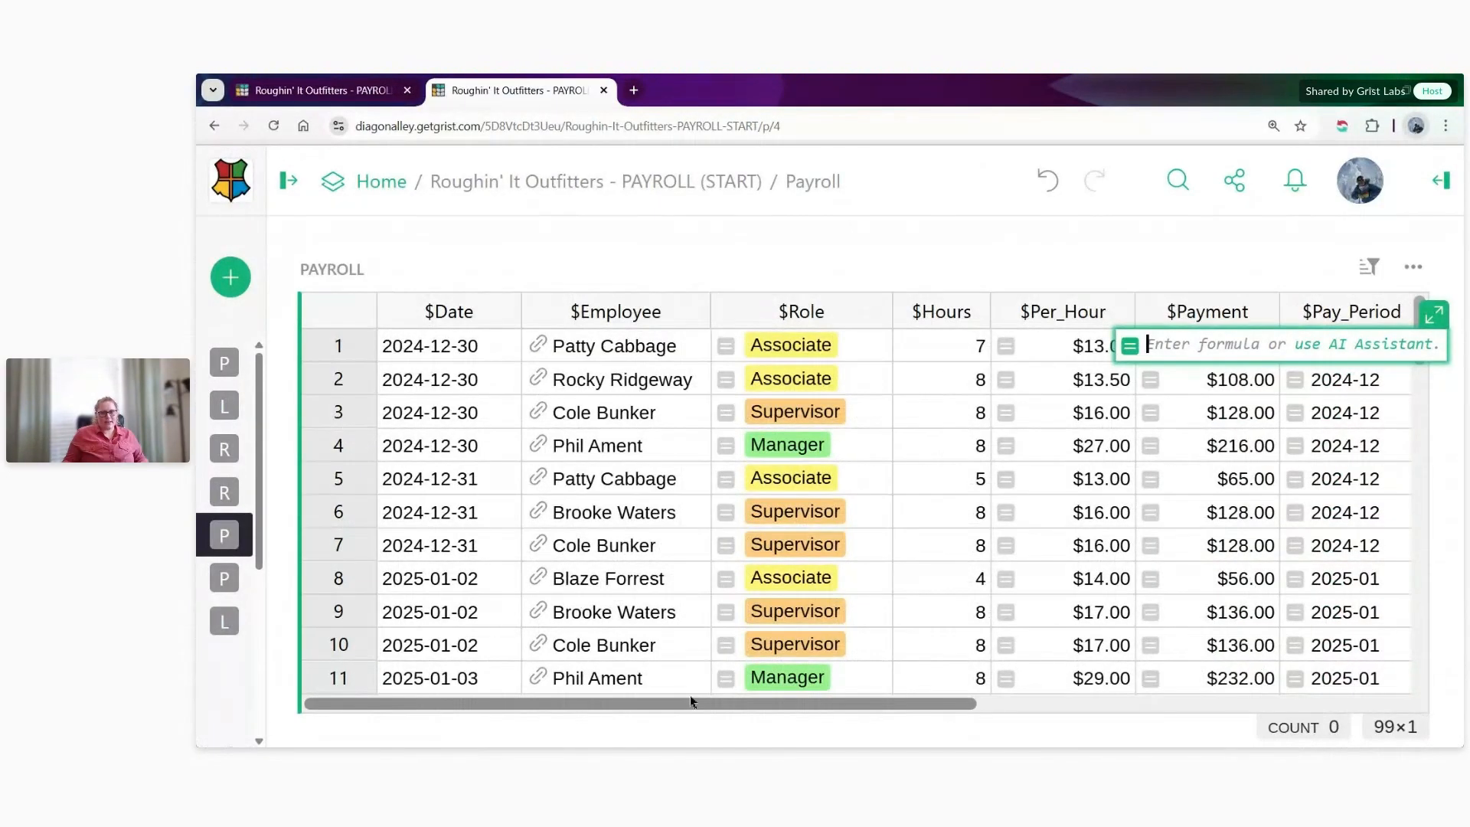
{"action": "left_click", "coordinate": [470, 547]}
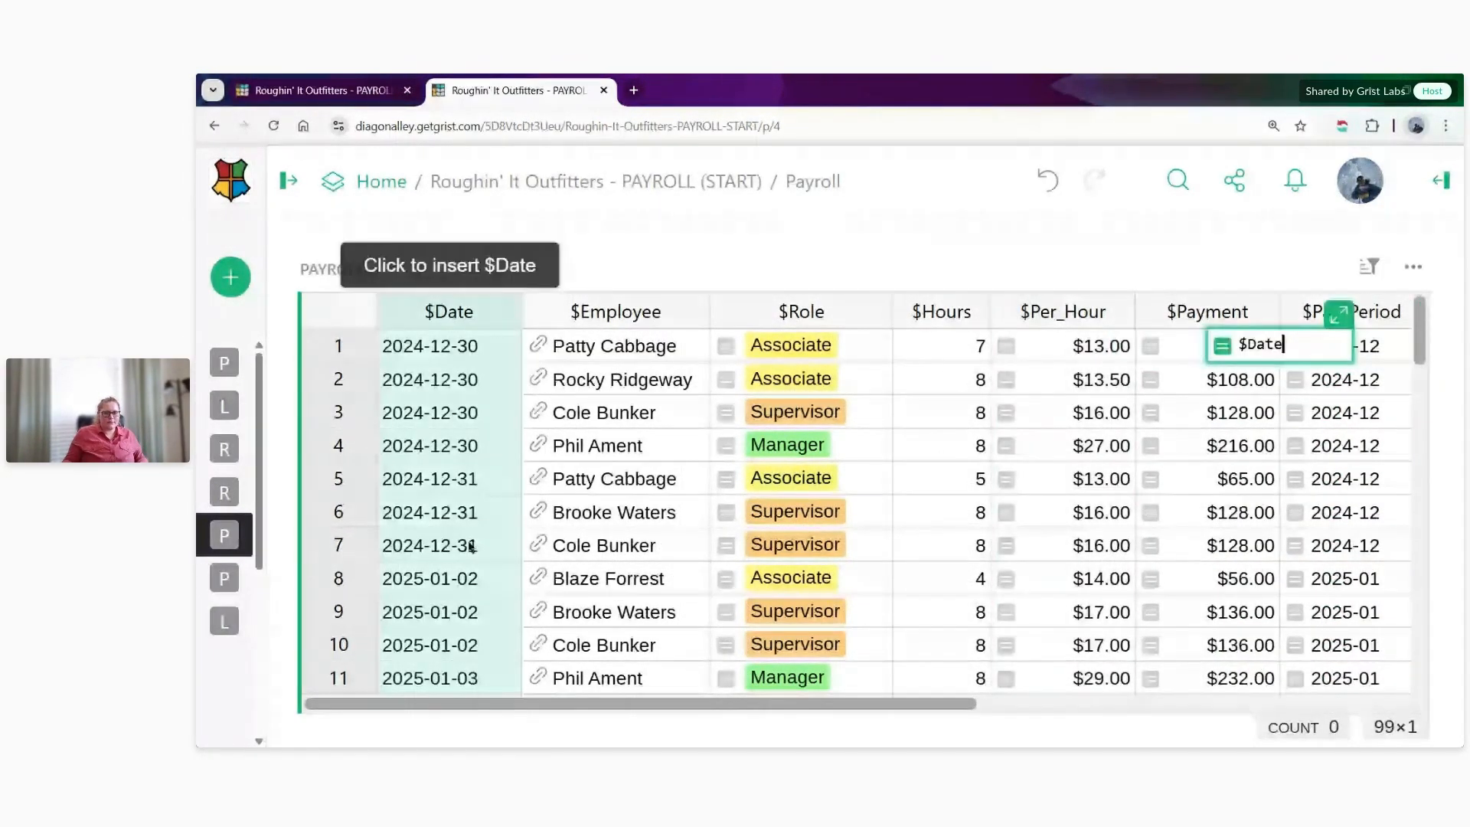
{"action": "type", "text": "!="}
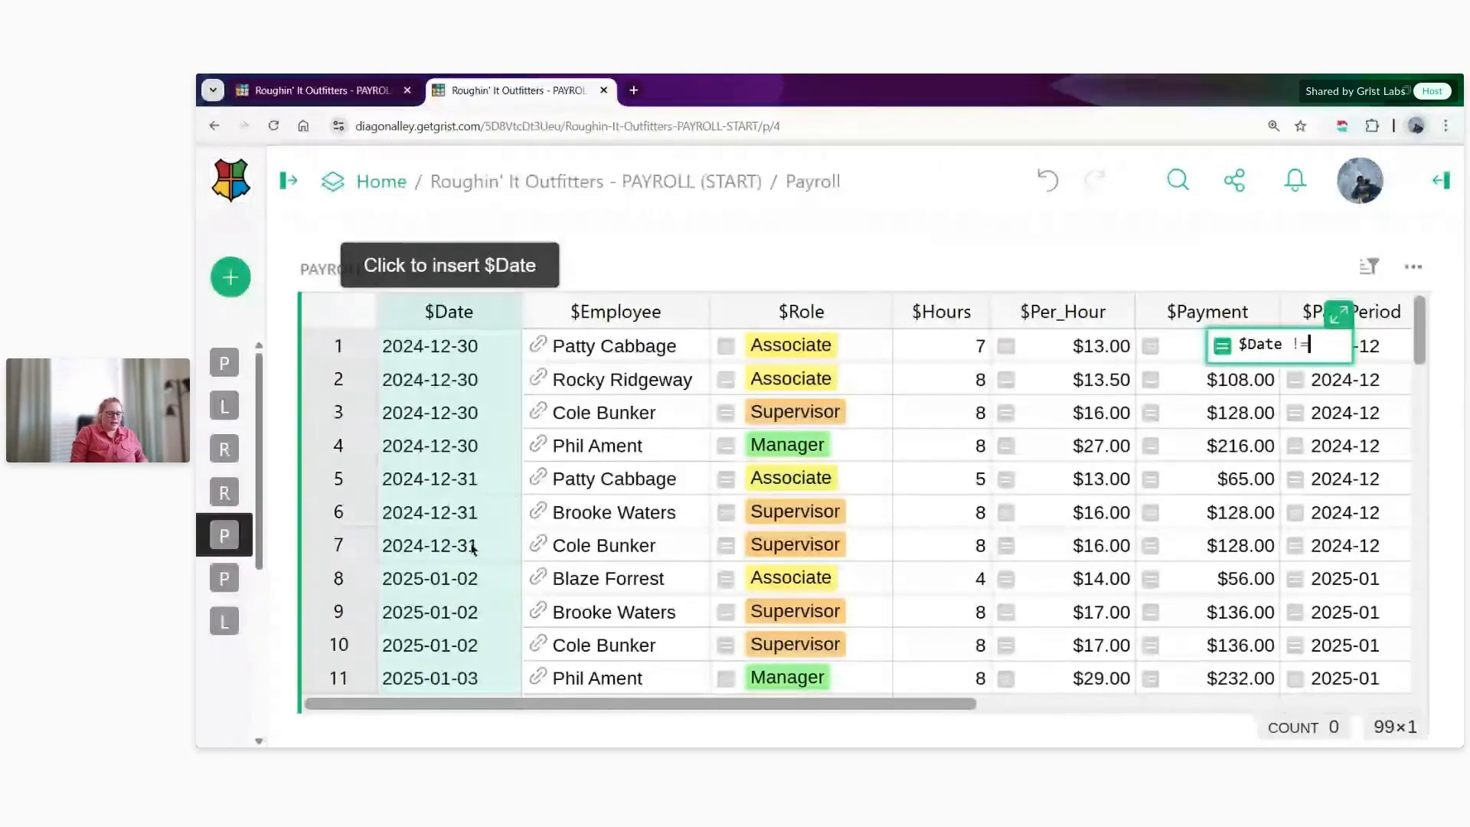
{"action": "type", "text": " TODAY"}
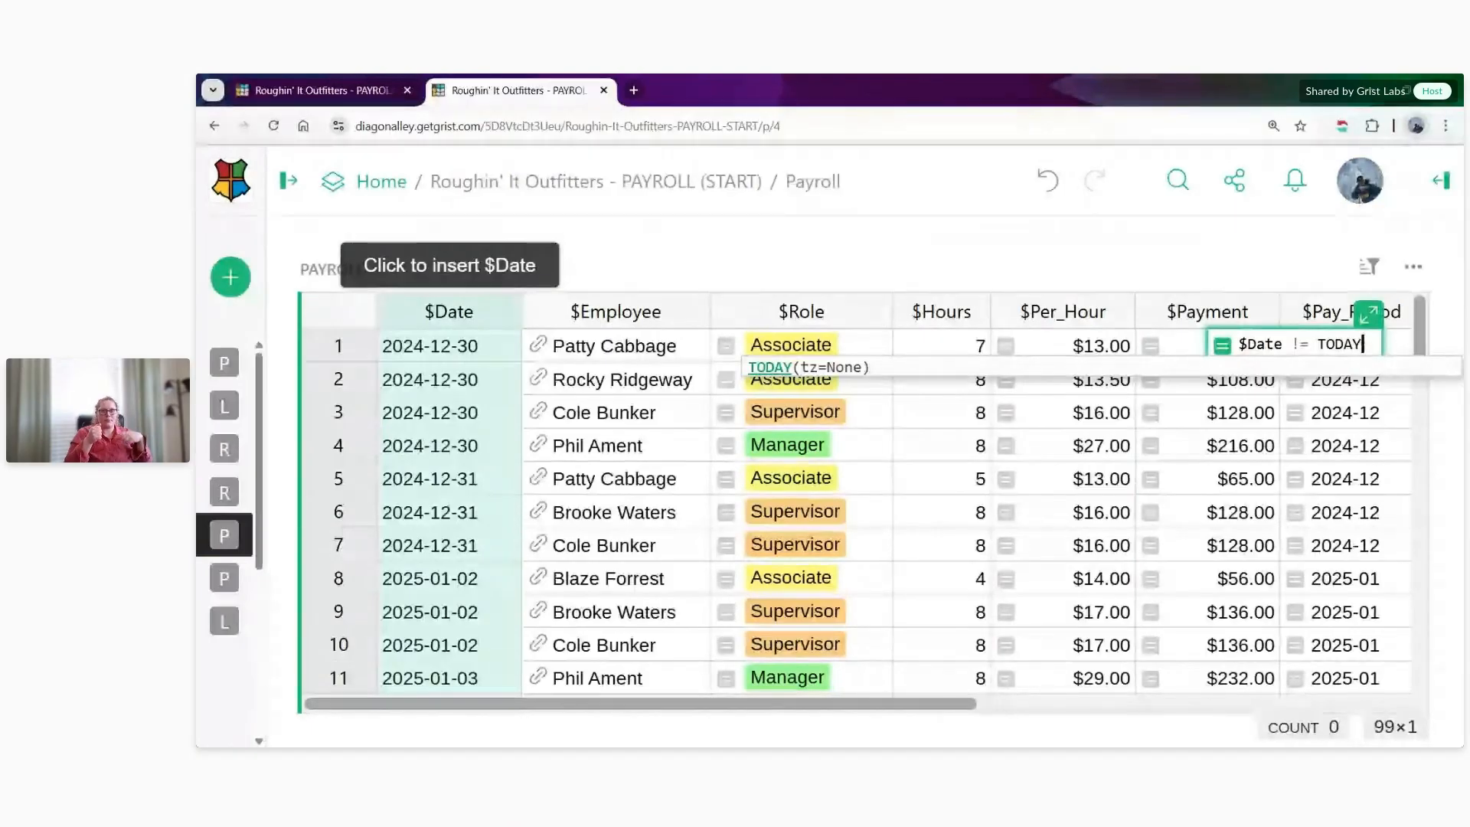
{"action": "type", "text": "("}
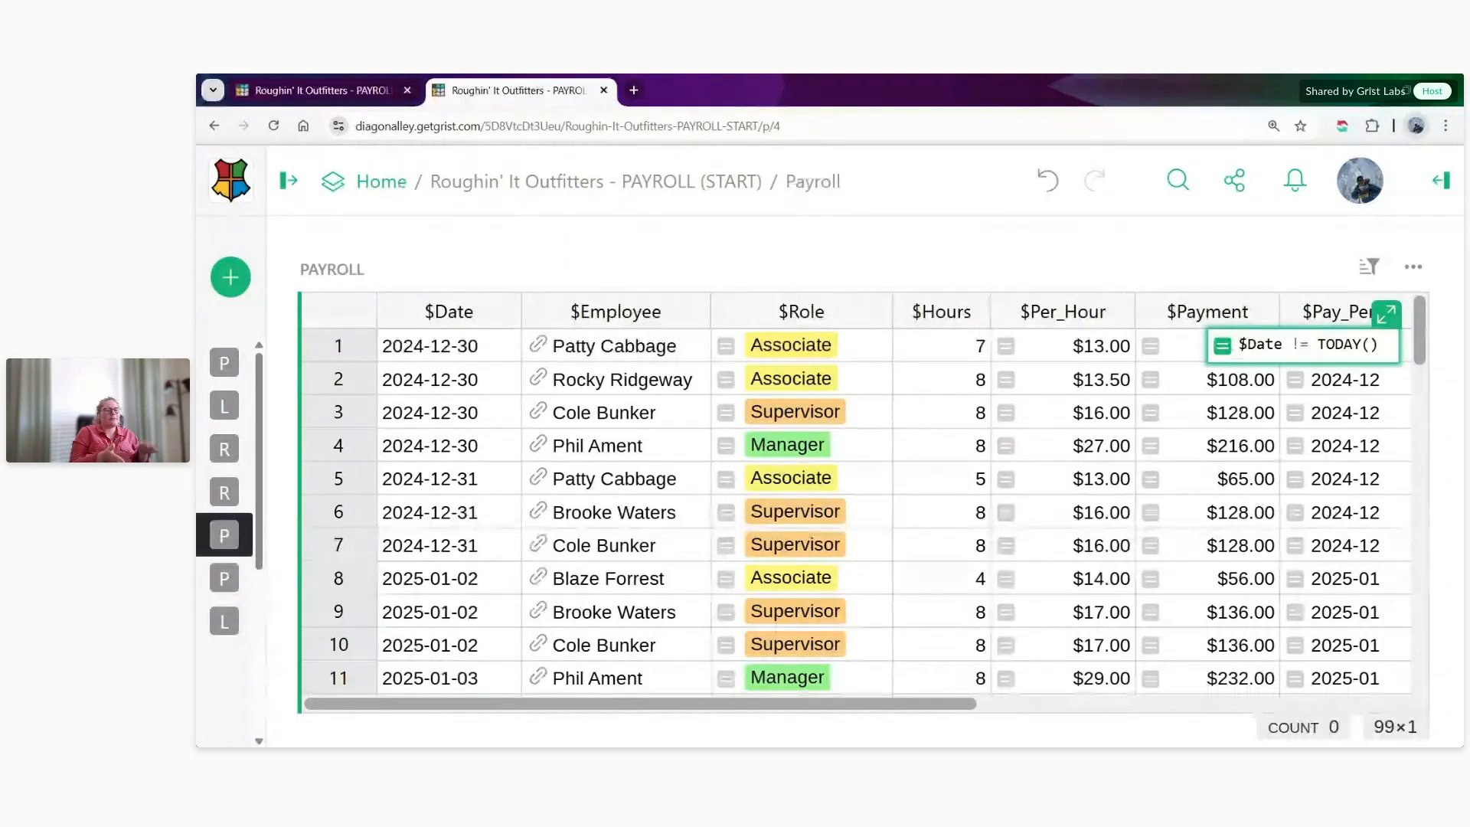
- Extend the Lock formula to $Date and $Date != TODAY() so that rows without a date are not locked, and apply it
{"action": "type", "text": "$"}
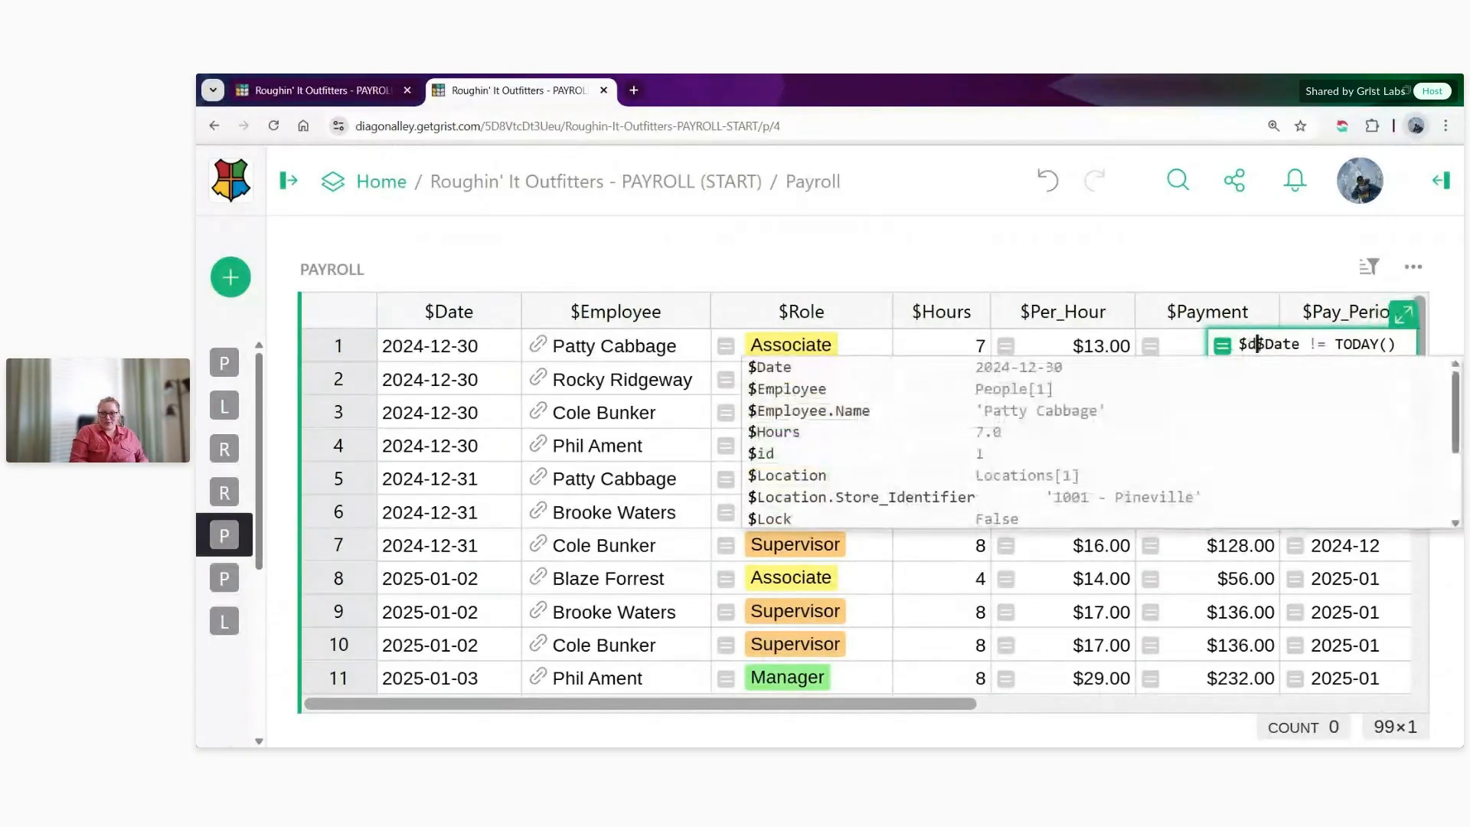
{"action": "type", "text": "d"}
{"action": "key", "text": "BackSpace"}
{"action": "type", "text": "Date "}
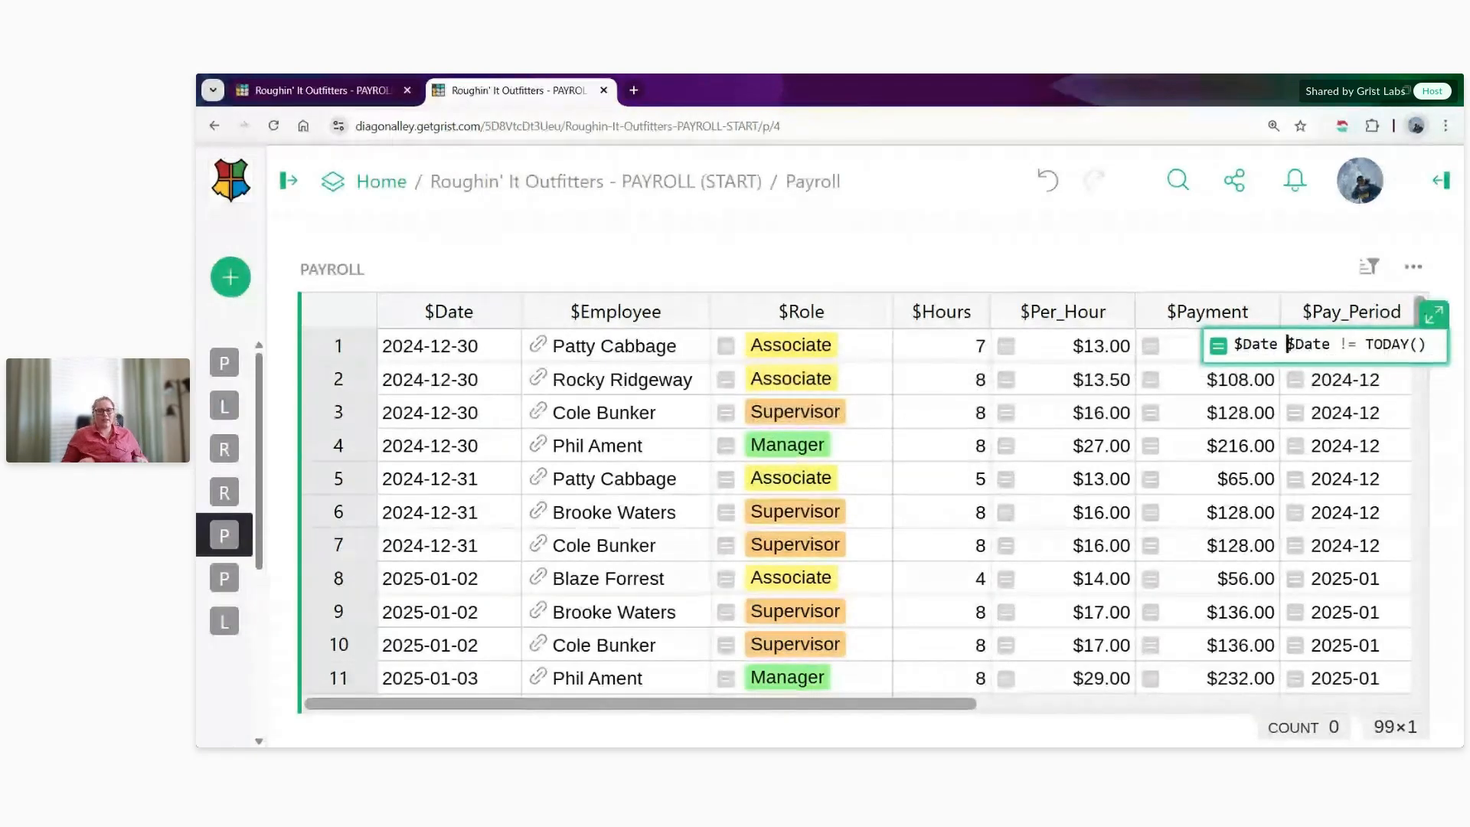
{"action": "type", "text": "and"}
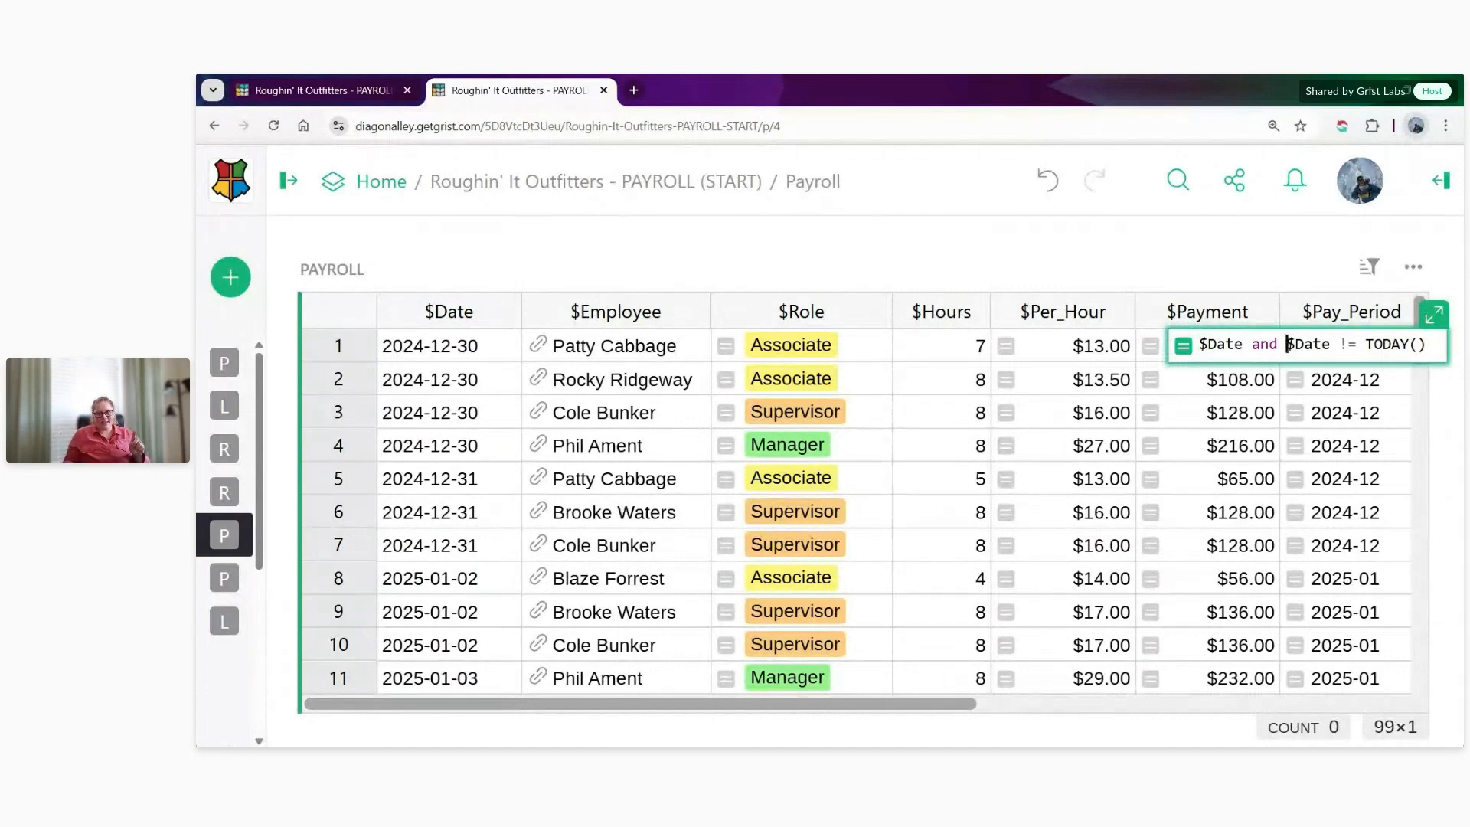
{"action": "key", "text": "Return"}
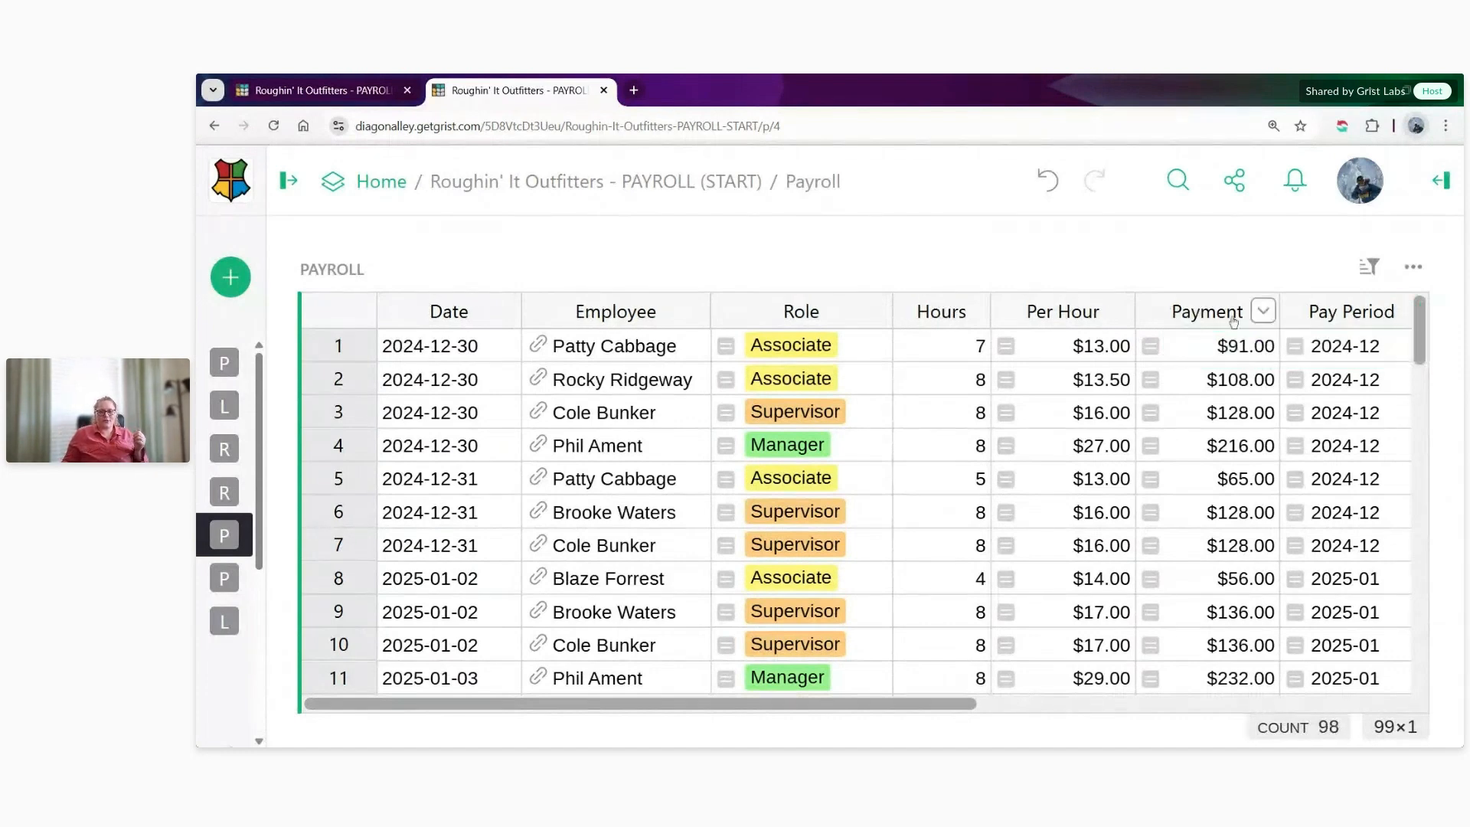
- Inspect the Lock column's values and the "$Date and" part of its formula
{"action": "left_click_drag", "start_coordinate": [876, 709], "coordinate": [1293, 679]}
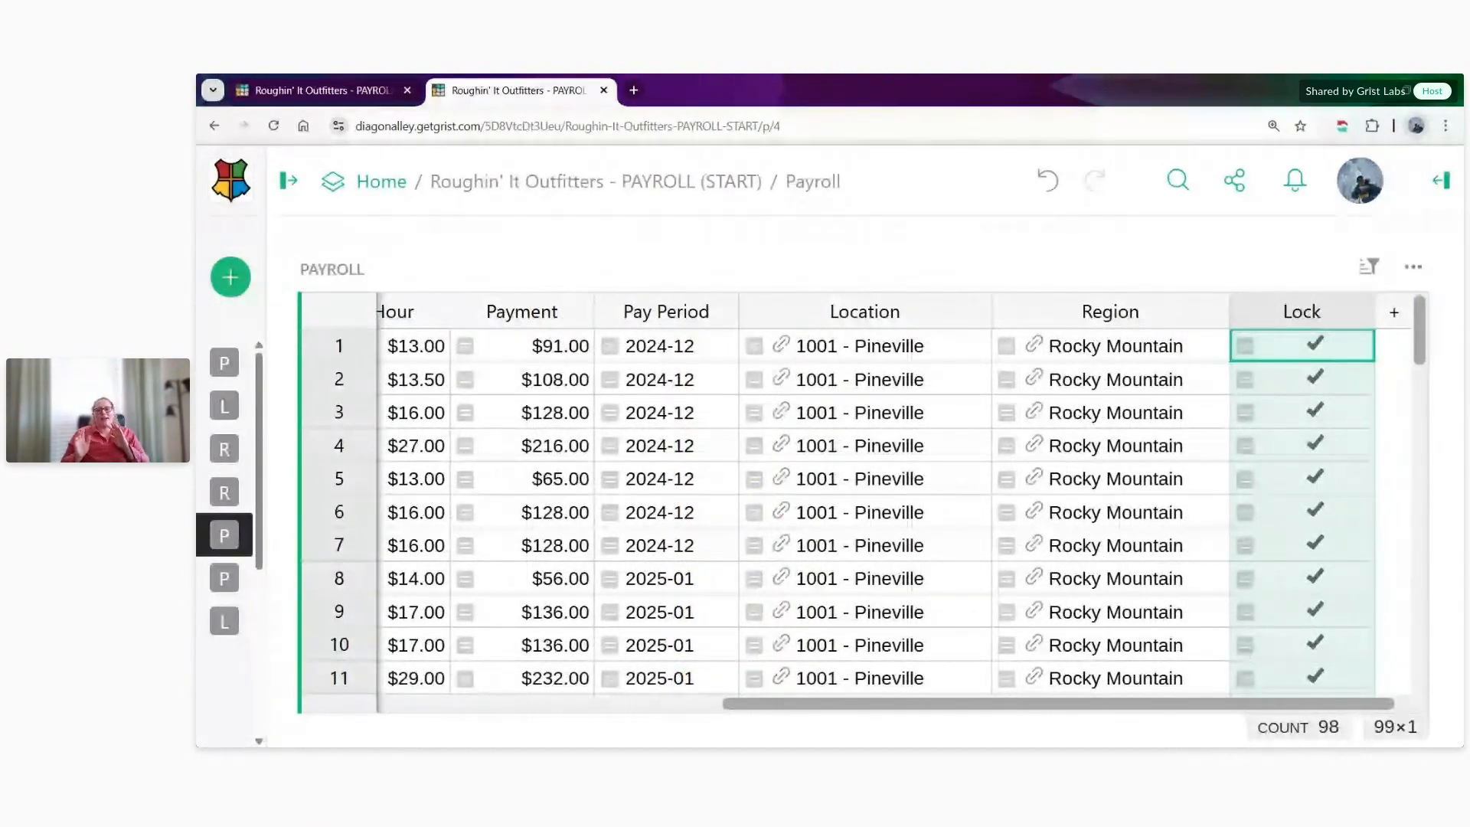
{"action": "double_click", "coordinate": [1299, 342]}
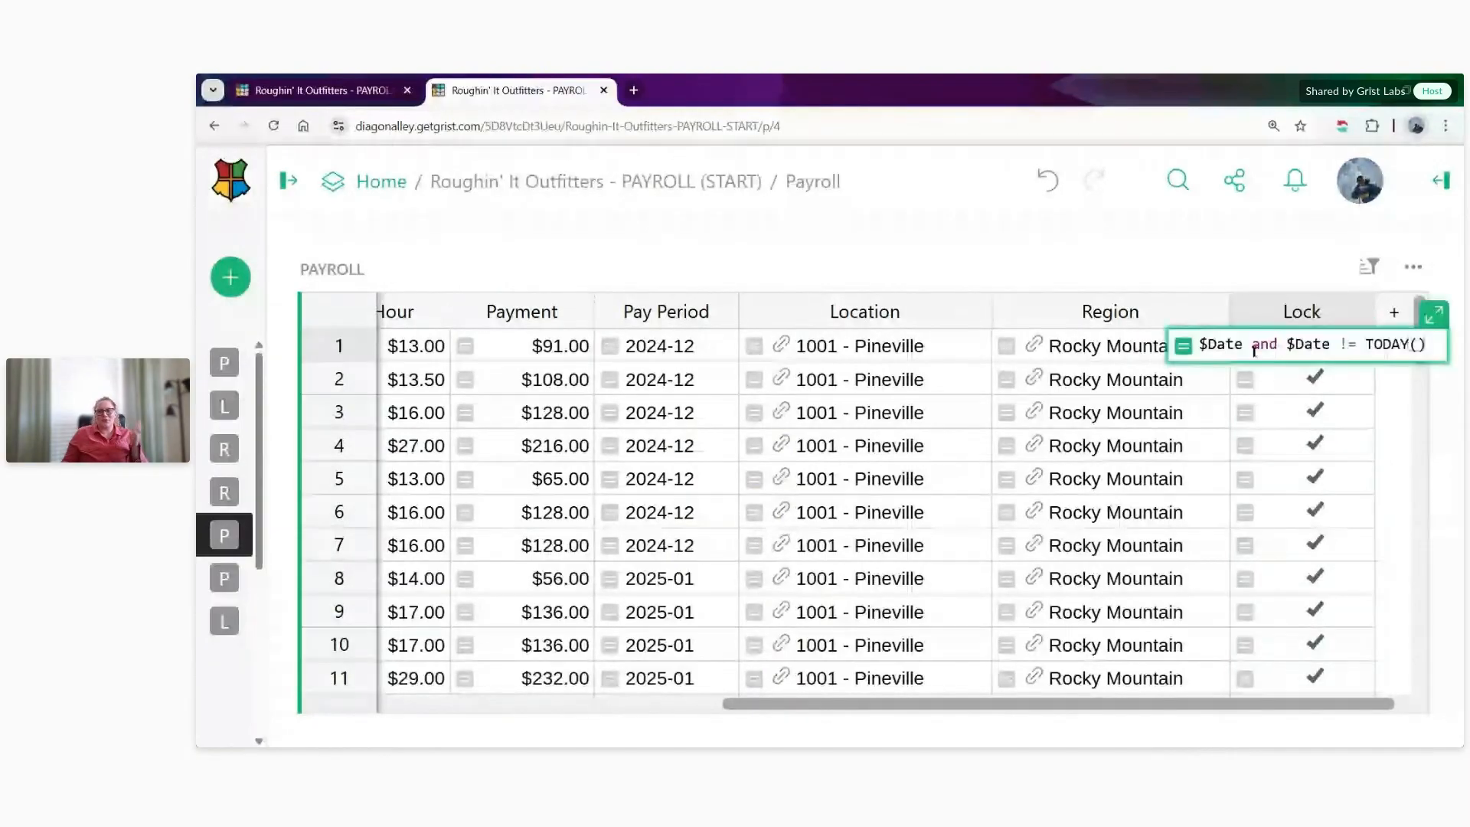
{"action": "left_click_drag", "start_coordinate": [1278, 345], "coordinate": [1200, 346]}
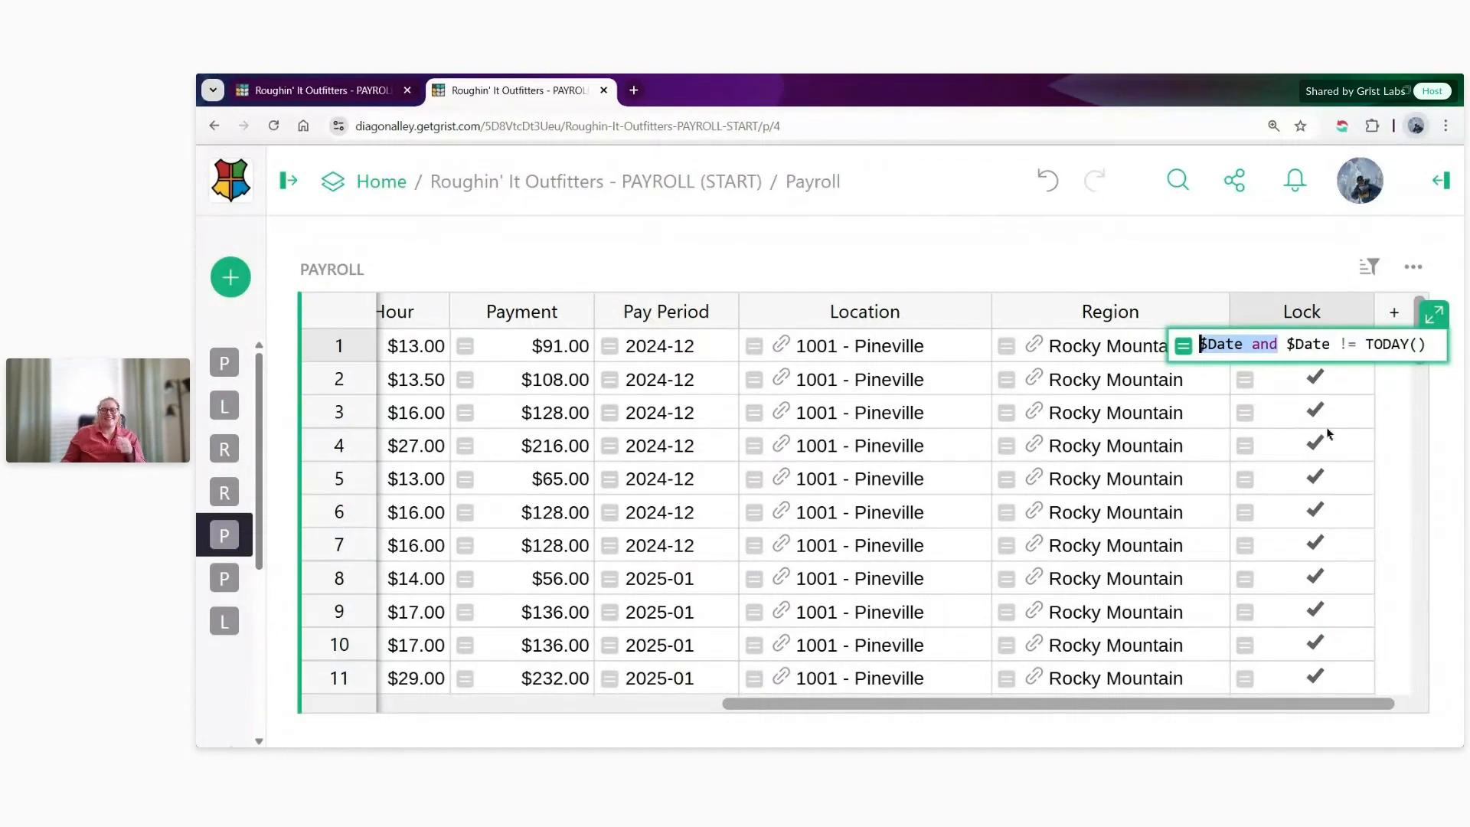
{"action": "key", "text": "Escape"}
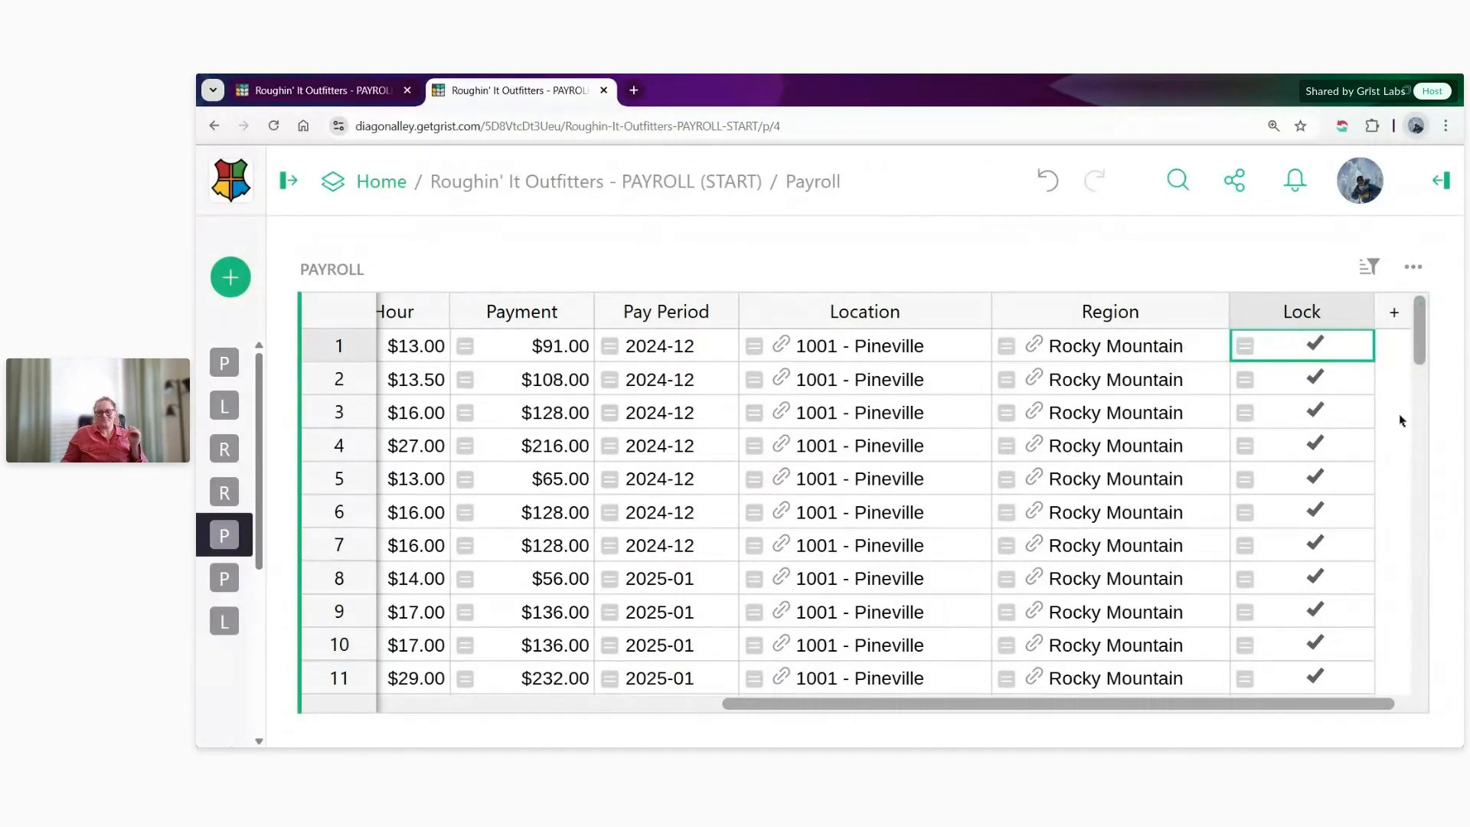
- Open the formula of the first Lock cell and highlight its "$Date and" part, leaving the formula as it is
{"action": "double_click", "coordinate": [1366, 358]}
{"action": "left_click_drag", "start_coordinate": [1286, 343], "coordinate": [1183, 341]}
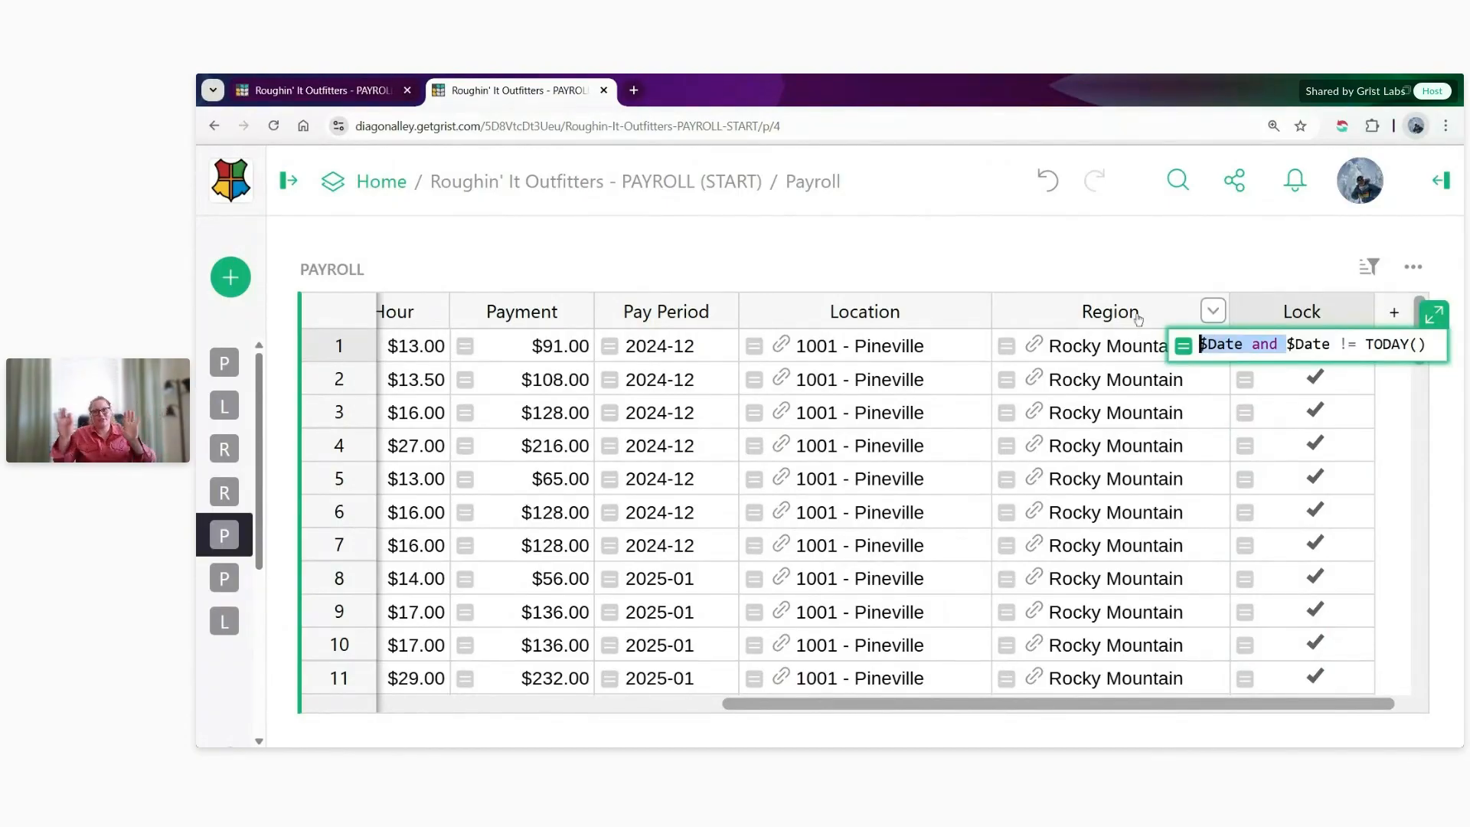
{"action": "left_click", "coordinate": [1181, 249]}
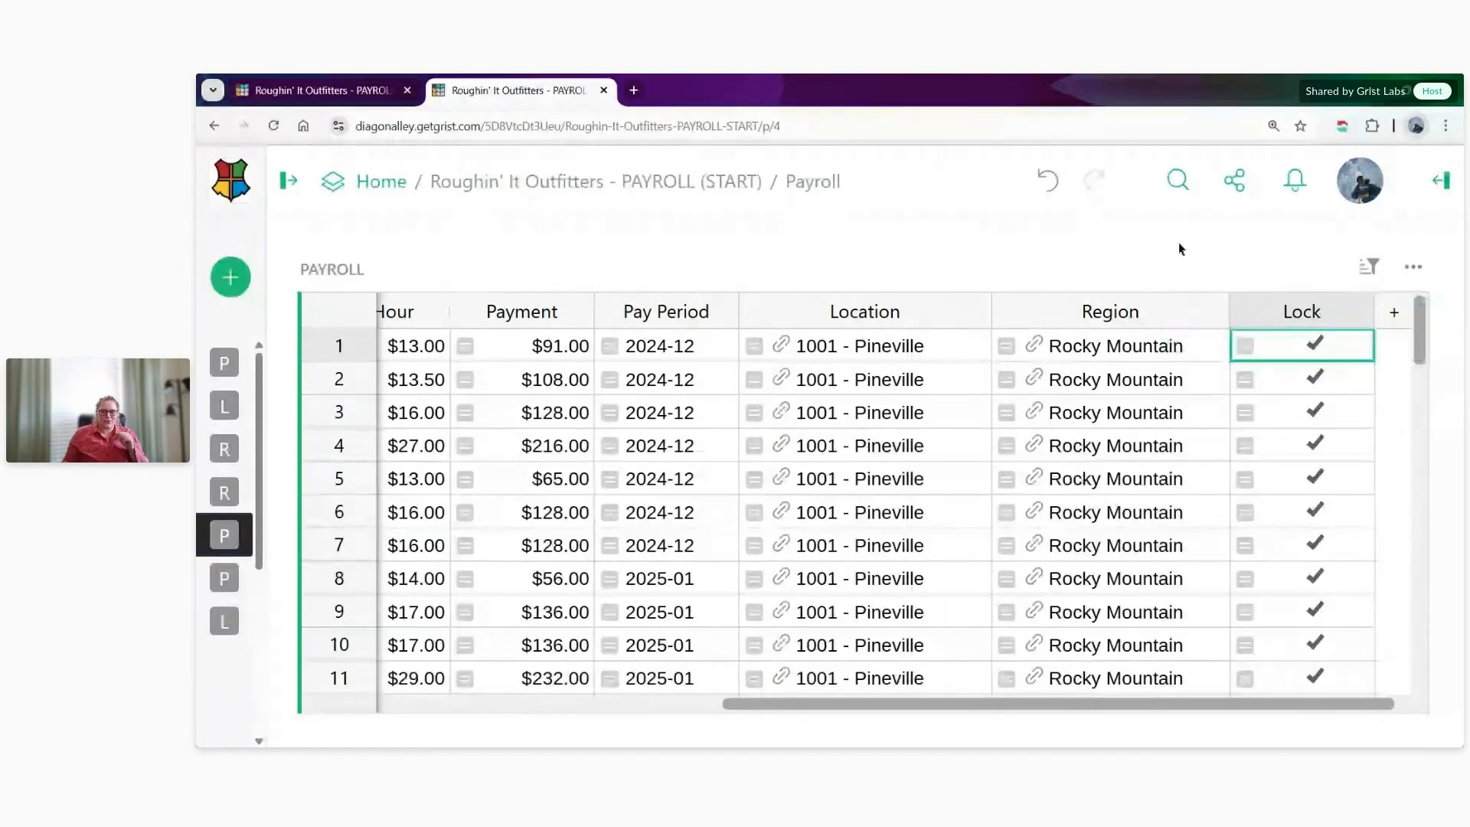
- Add a new Payroll record at the end of the table for the same employee as in row 99
{"action": "scroll", "coordinate": [1141, 684], "scroll_direction": "down", "scroll_amount": 2}
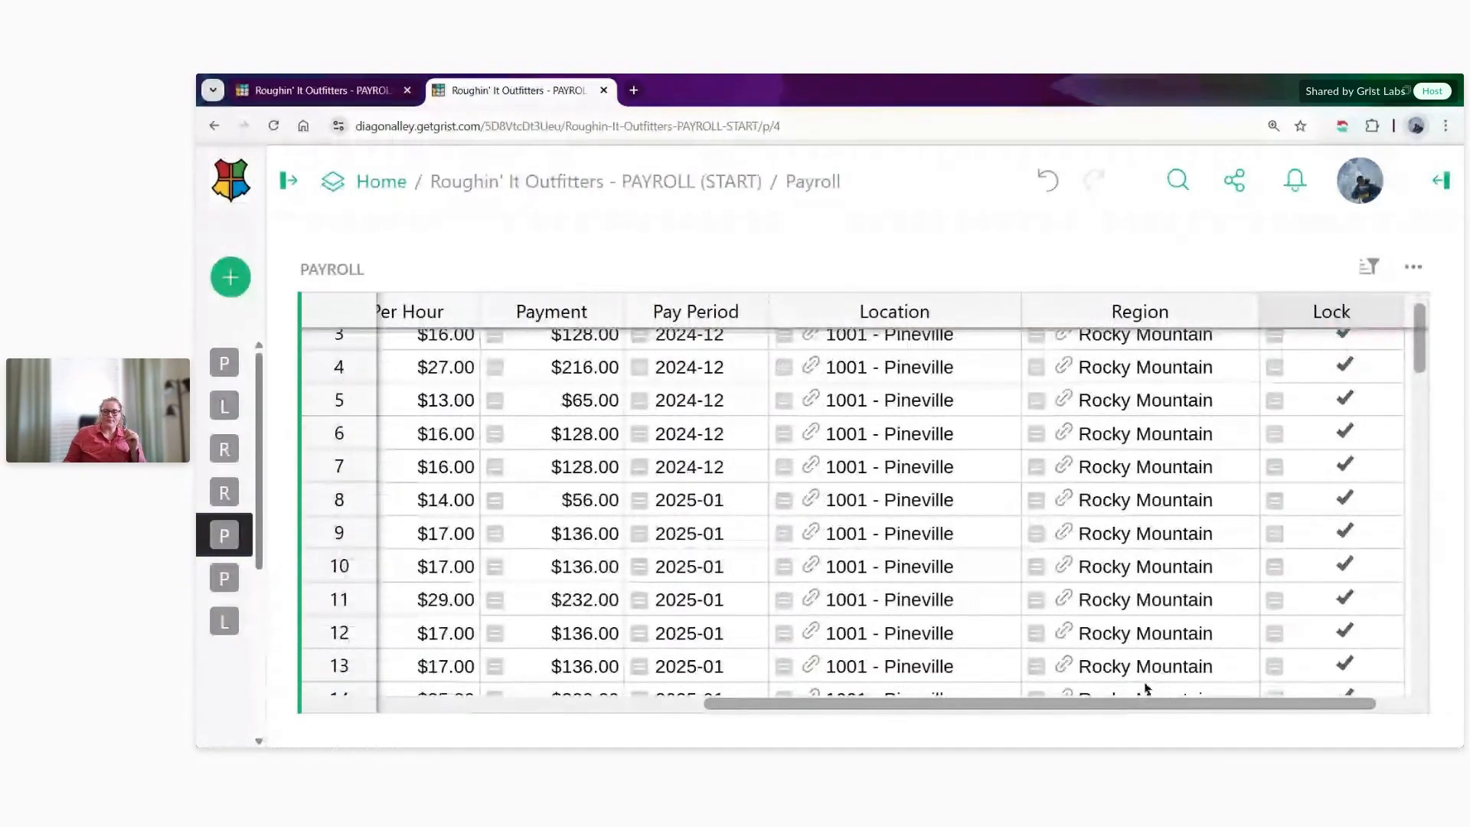
{"action": "scroll", "coordinate": [1133, 684], "scroll_direction": "down", "scroll_amount": 10}
{"action": "scroll", "coordinate": [535, 646], "scroll_direction": "left", "scroll_amount": 6}
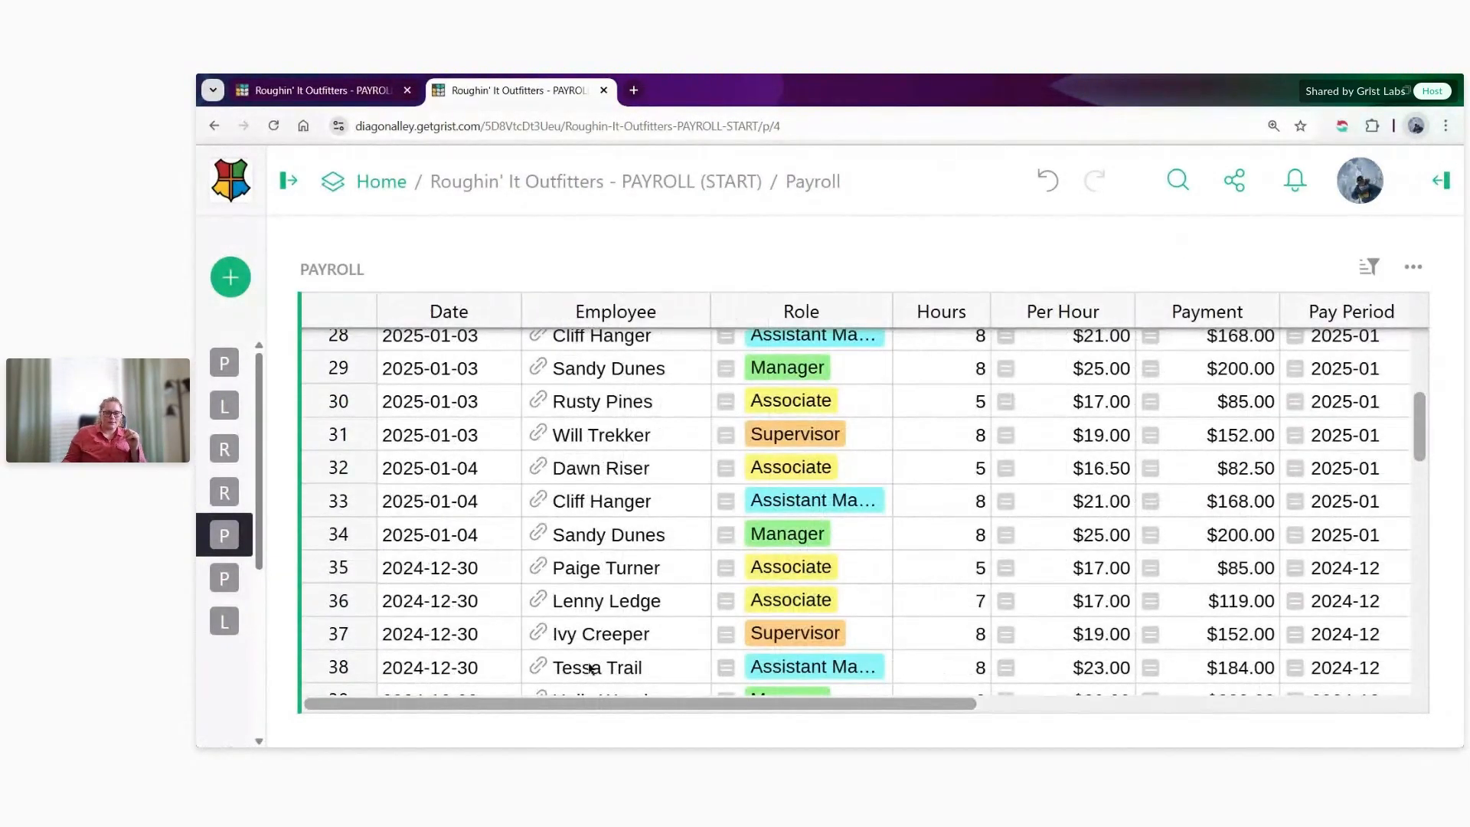
{"action": "scroll", "coordinate": [591, 668], "scroll_direction": "down", "scroll_amount": 20}
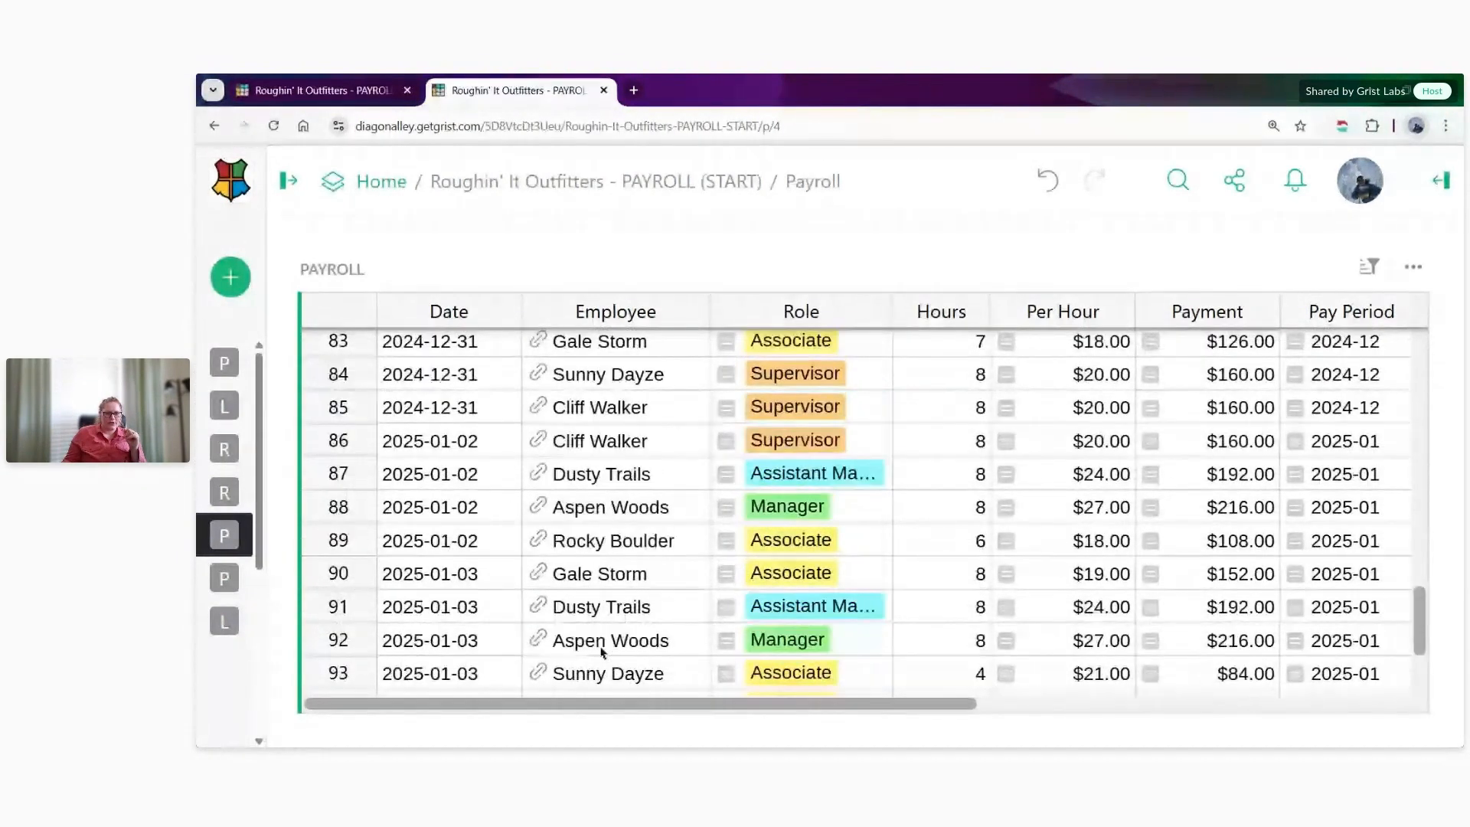
{"action": "left_click", "coordinate": [679, 576]}
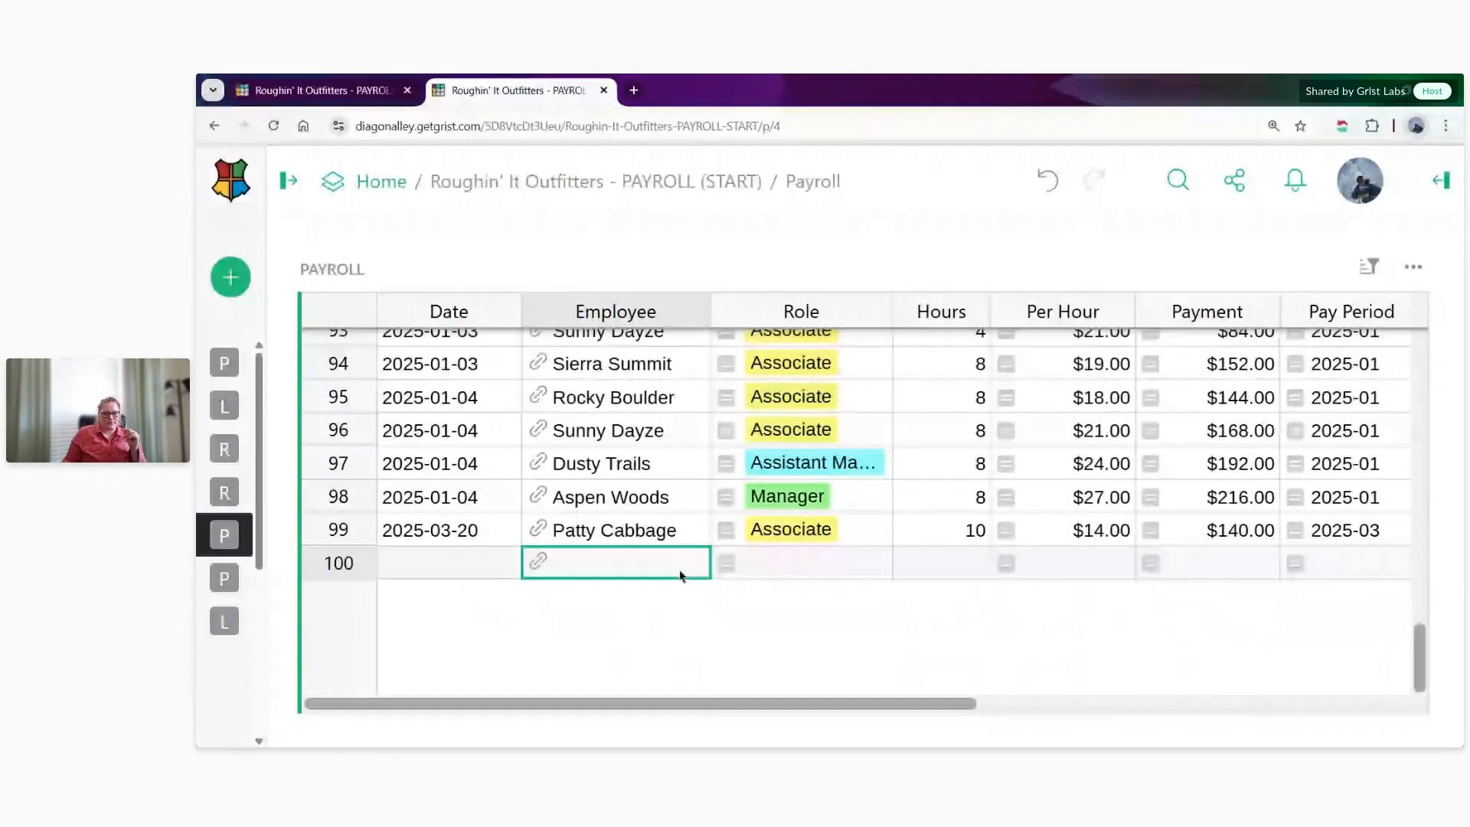
{"action": "type", "text": "patt"}
{"action": "key", "text": "Return"}
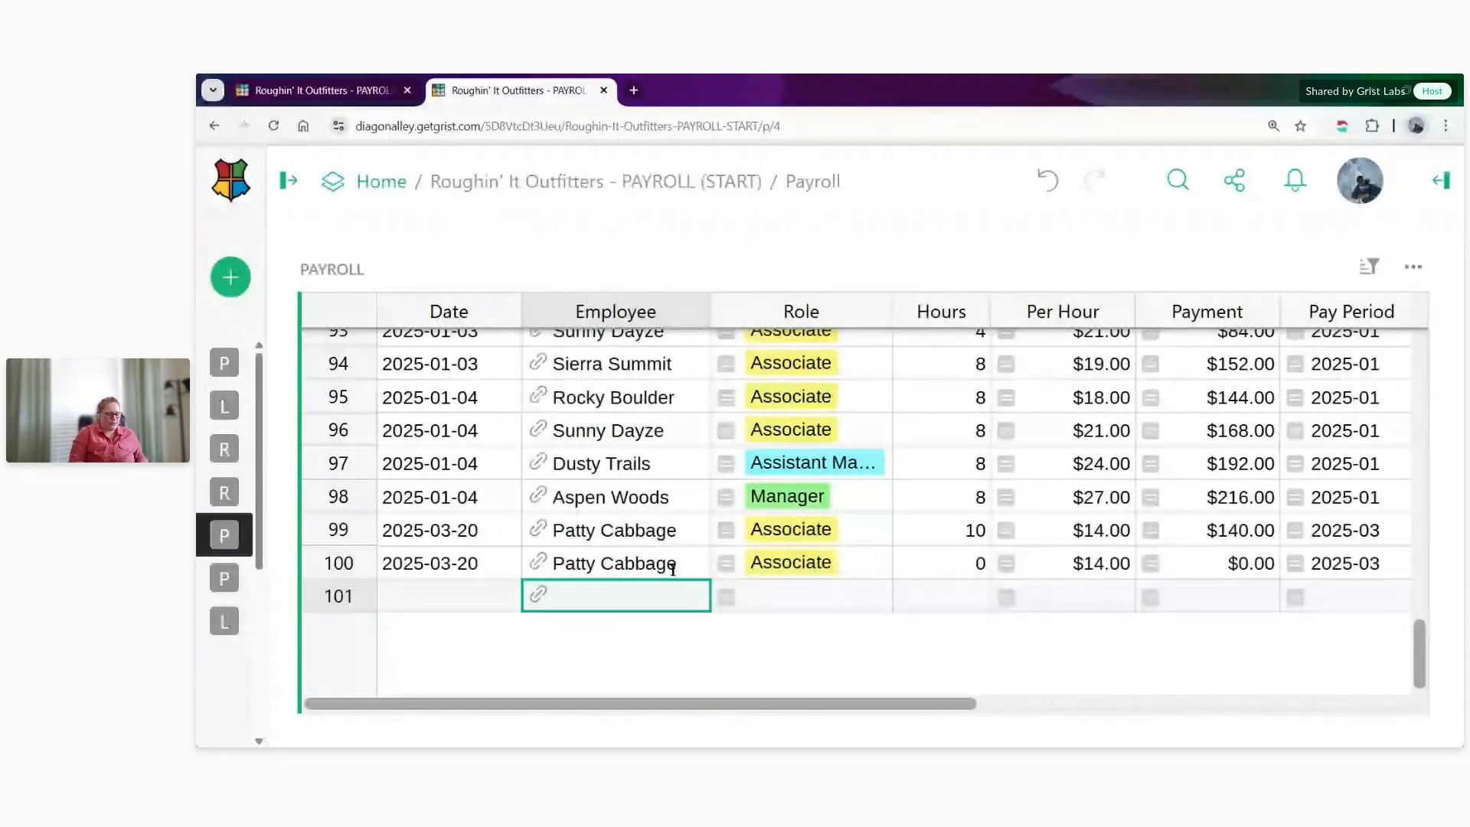
- Compare the dates and Lock values of Payroll rows 99 and 100, and set the Hours of row 100 to 5
{"action": "left_click_drag", "start_coordinate": [401, 528], "coordinate": [406, 563]}
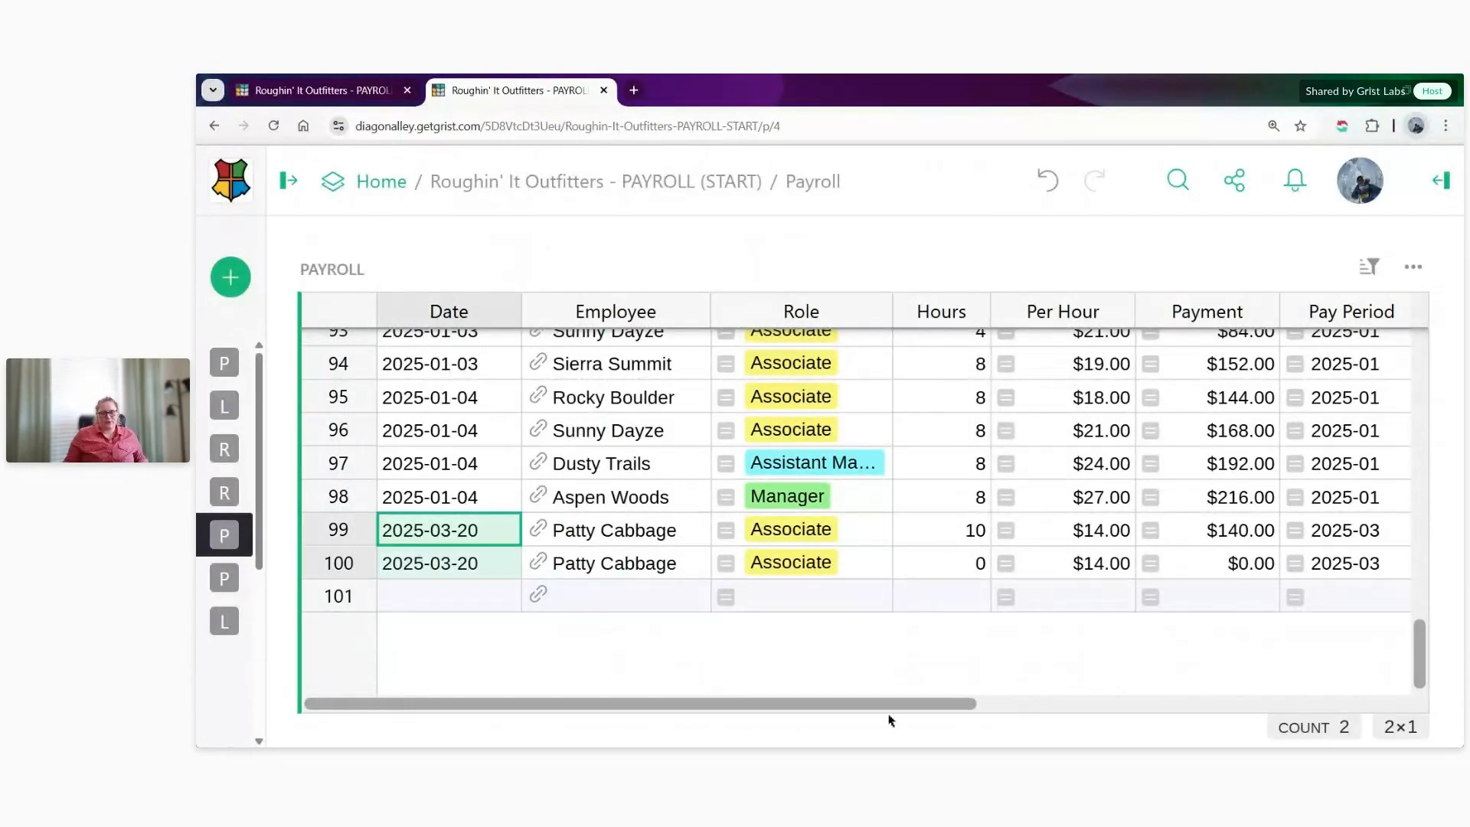
{"action": "left_click_drag", "start_coordinate": [882, 708], "coordinate": [1301, 628]}
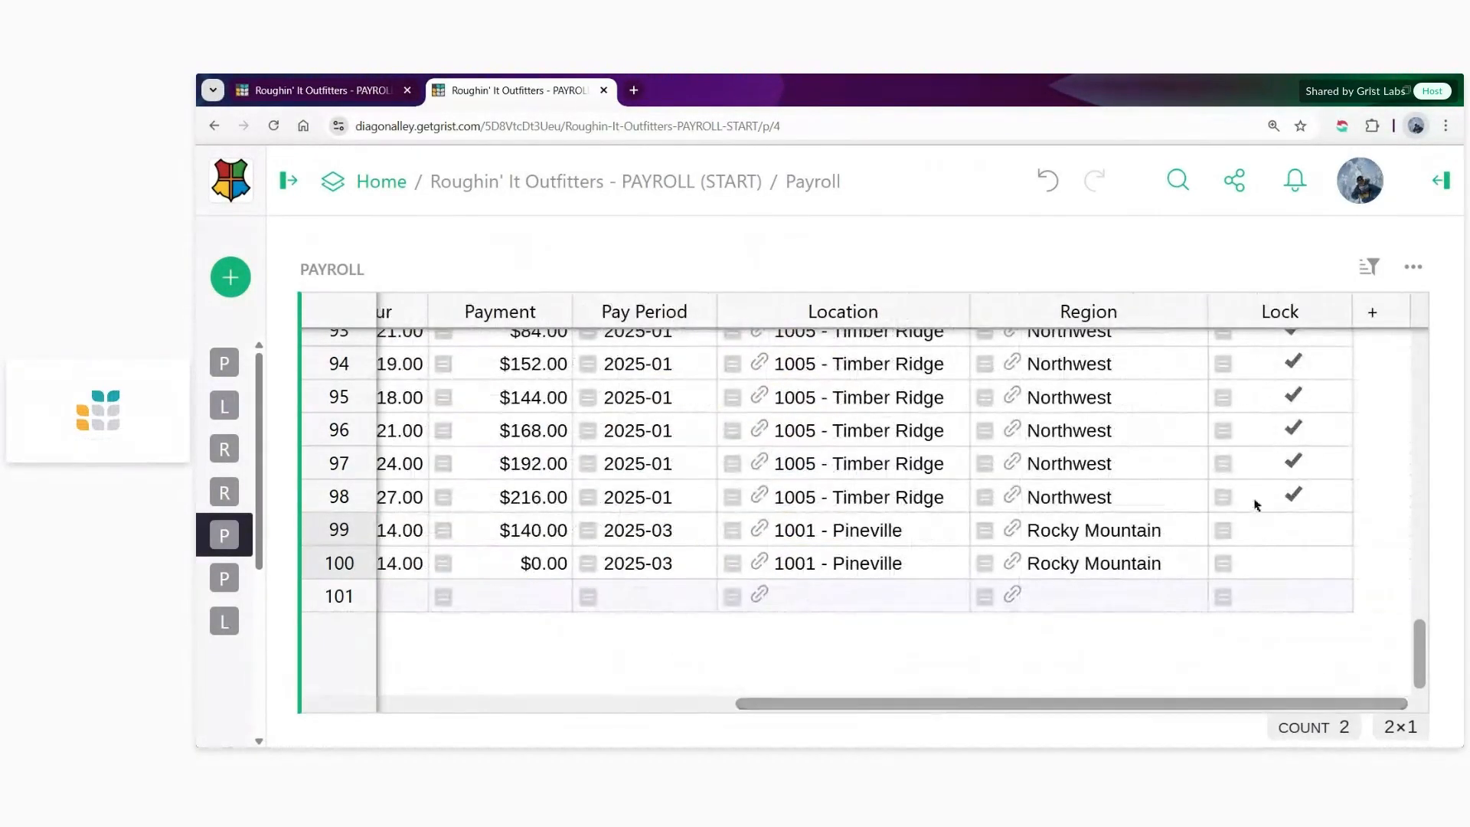
{"action": "left_click_drag", "start_coordinate": [905, 682], "coordinate": [531, 668]}
{"action": "left_click", "coordinate": [826, 574]}
{"action": "type", "text": "5"}
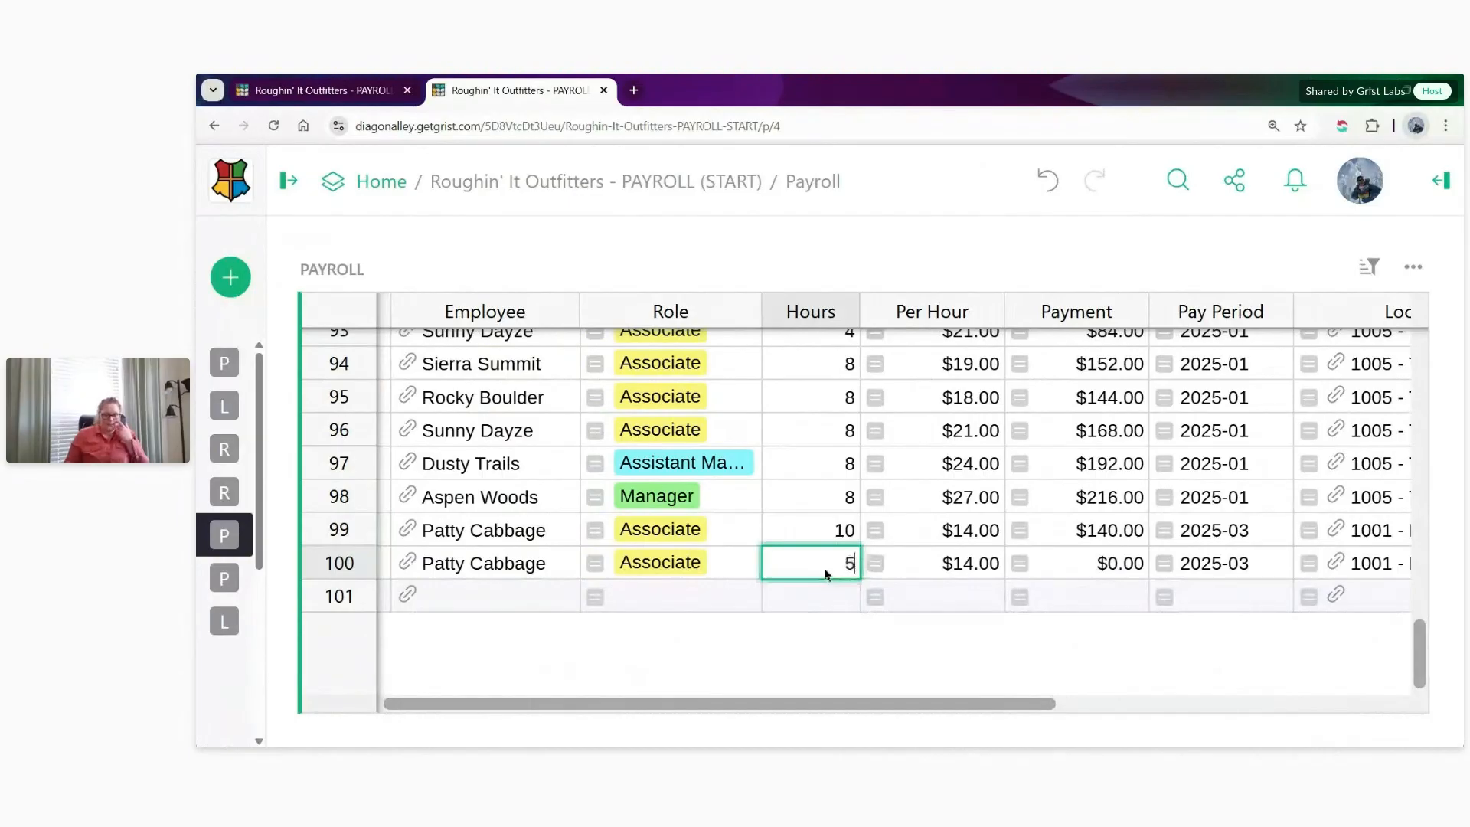
{"action": "key", "text": "Return"}
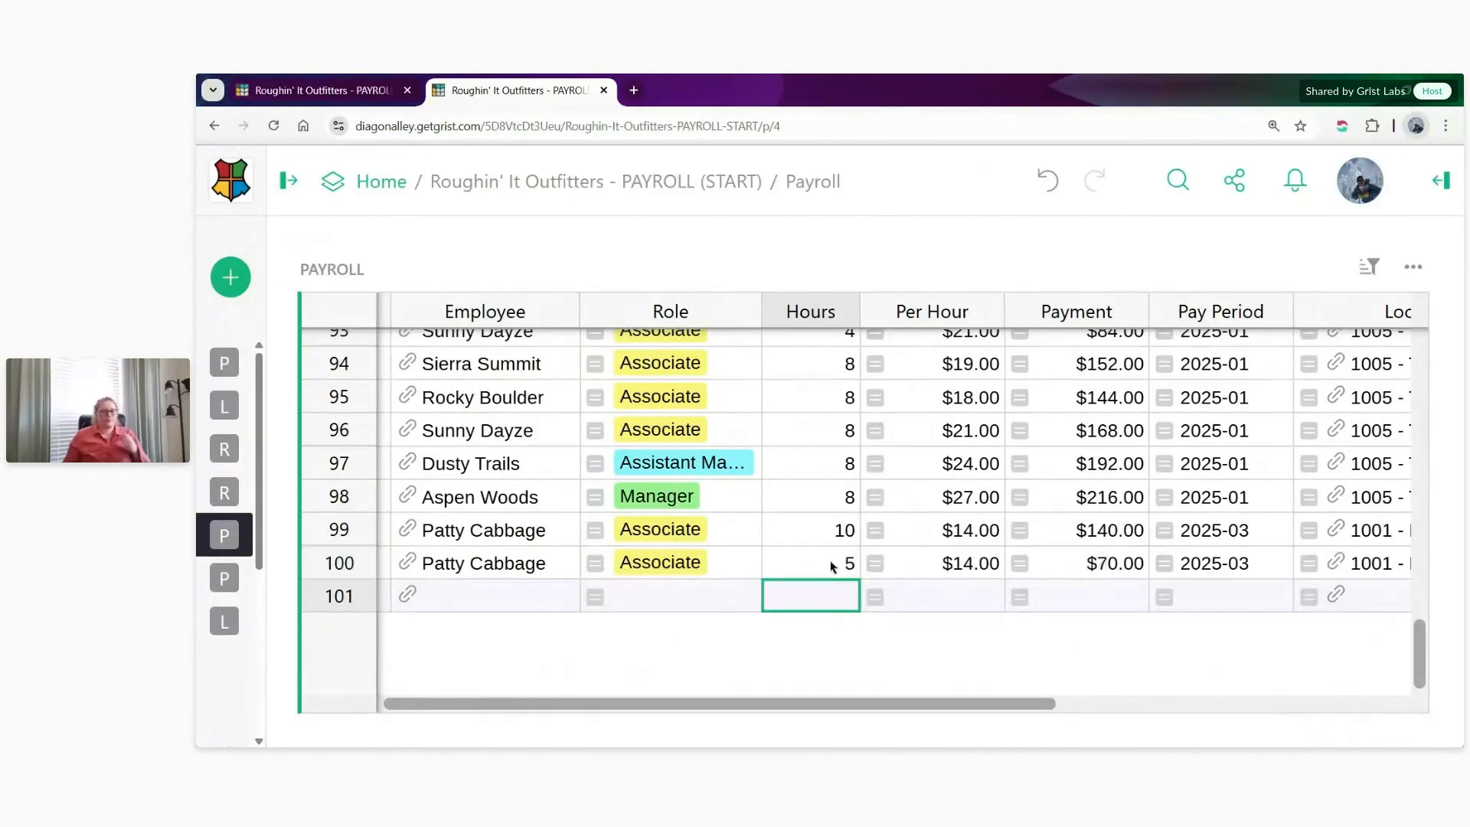
- In the access rules tab, insert a Payroll rule above the own-records rule and copy its condition user.Employee.id == $Employee into it
{"action": "left_click", "coordinate": [306, 90]}
{"action": "scroll", "coordinate": [766, 519], "scroll_direction": "down", "scroll_amount": 3}
{"action": "scroll", "coordinate": [765, 519], "scroll_direction": "down", "scroll_amount": 2}
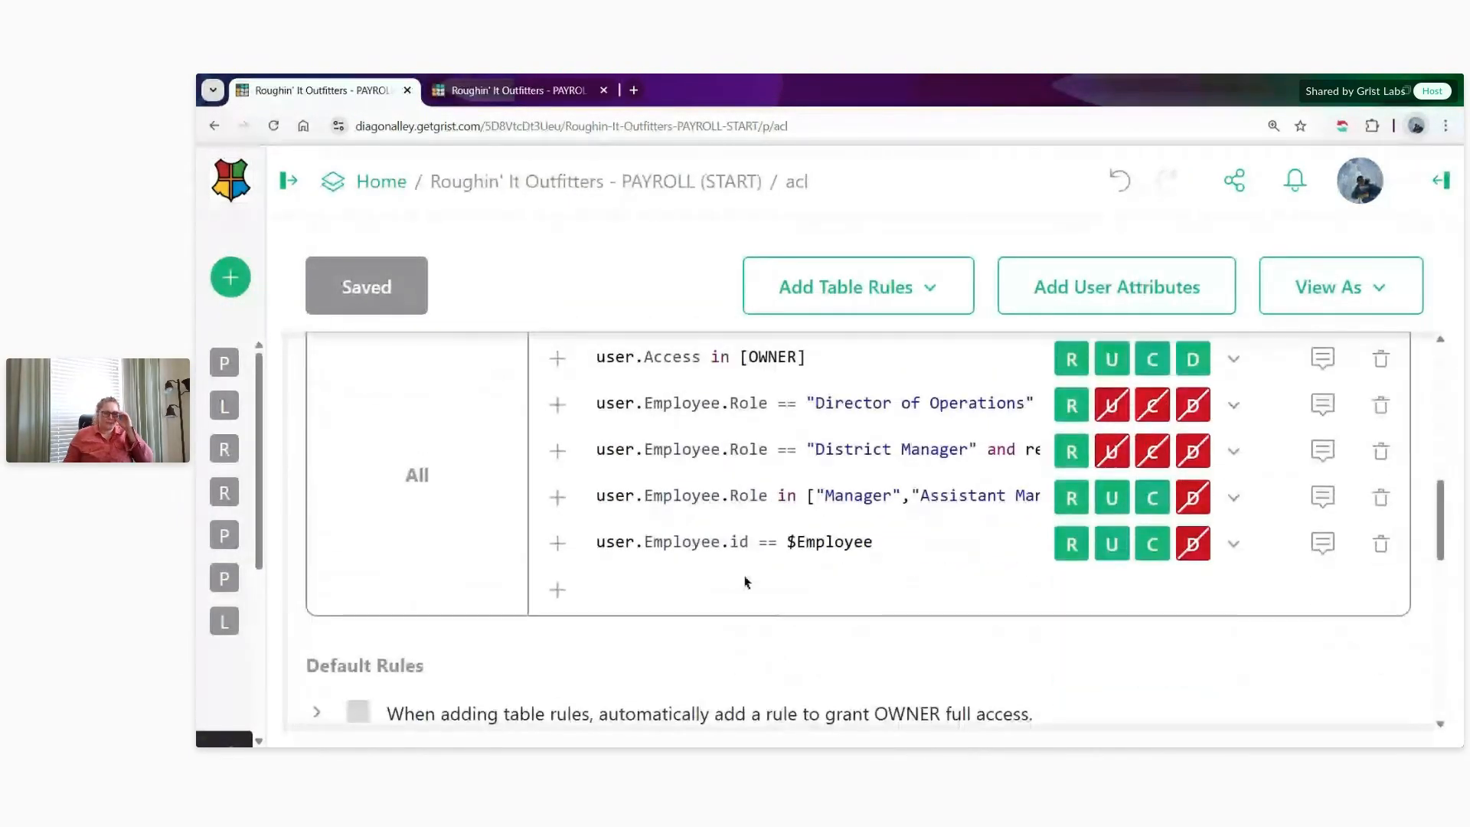
{"action": "scroll", "coordinate": [748, 584], "scroll_direction": "up", "scroll_amount": 1}
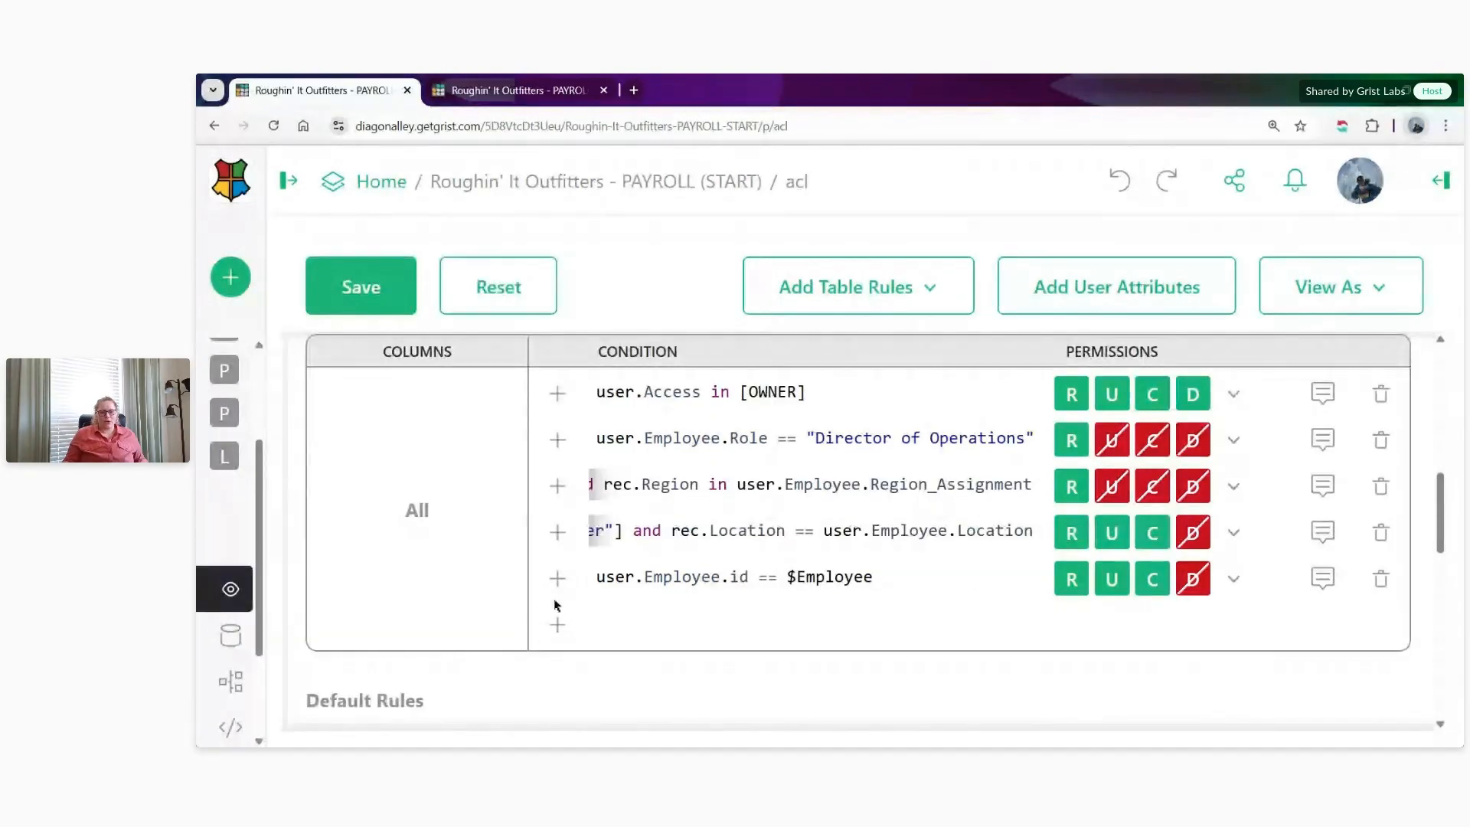
{"action": "left_click", "coordinate": [557, 579]}
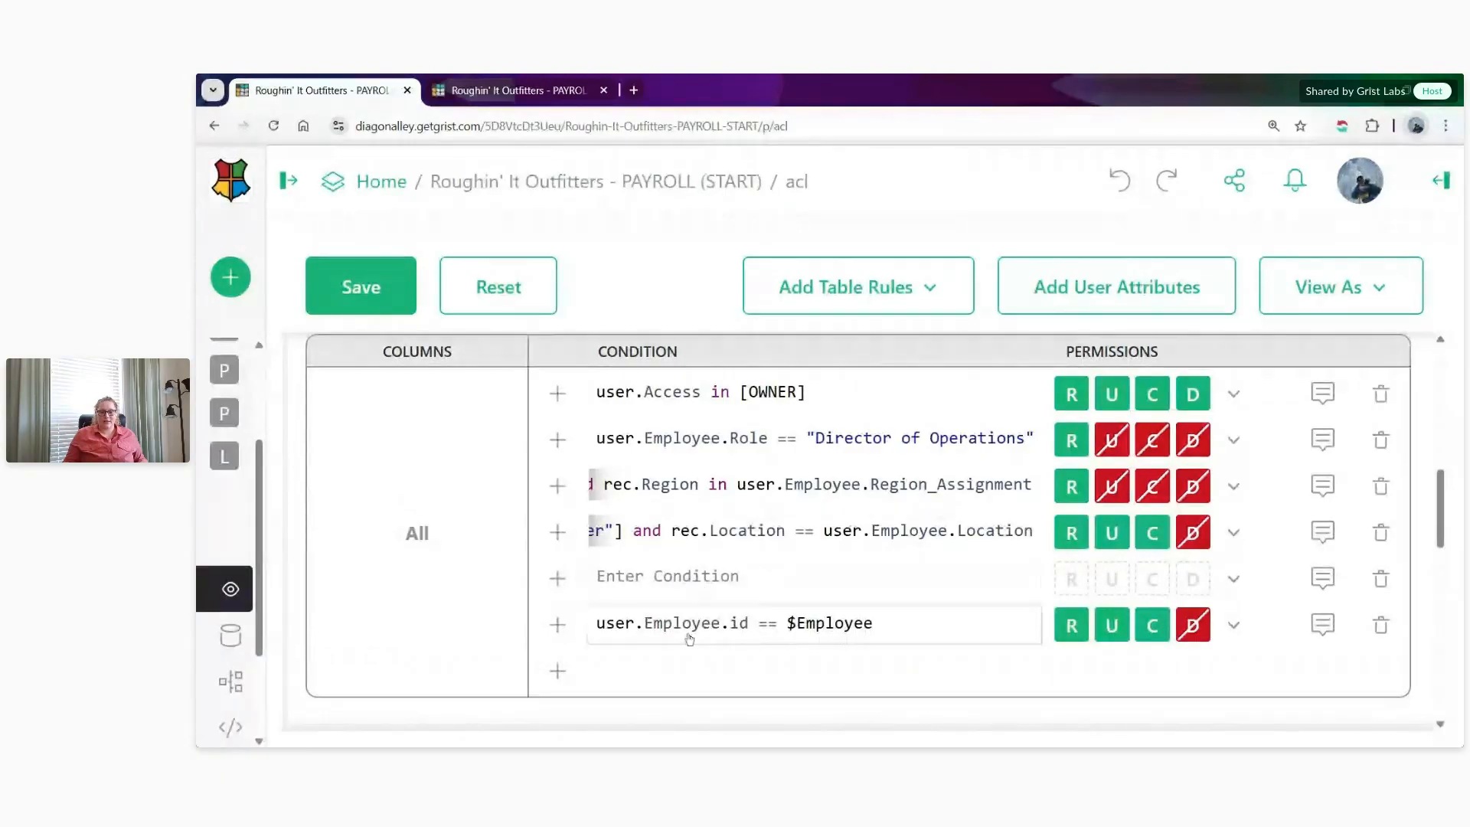
{"action": "left_click", "coordinate": [710, 623]}
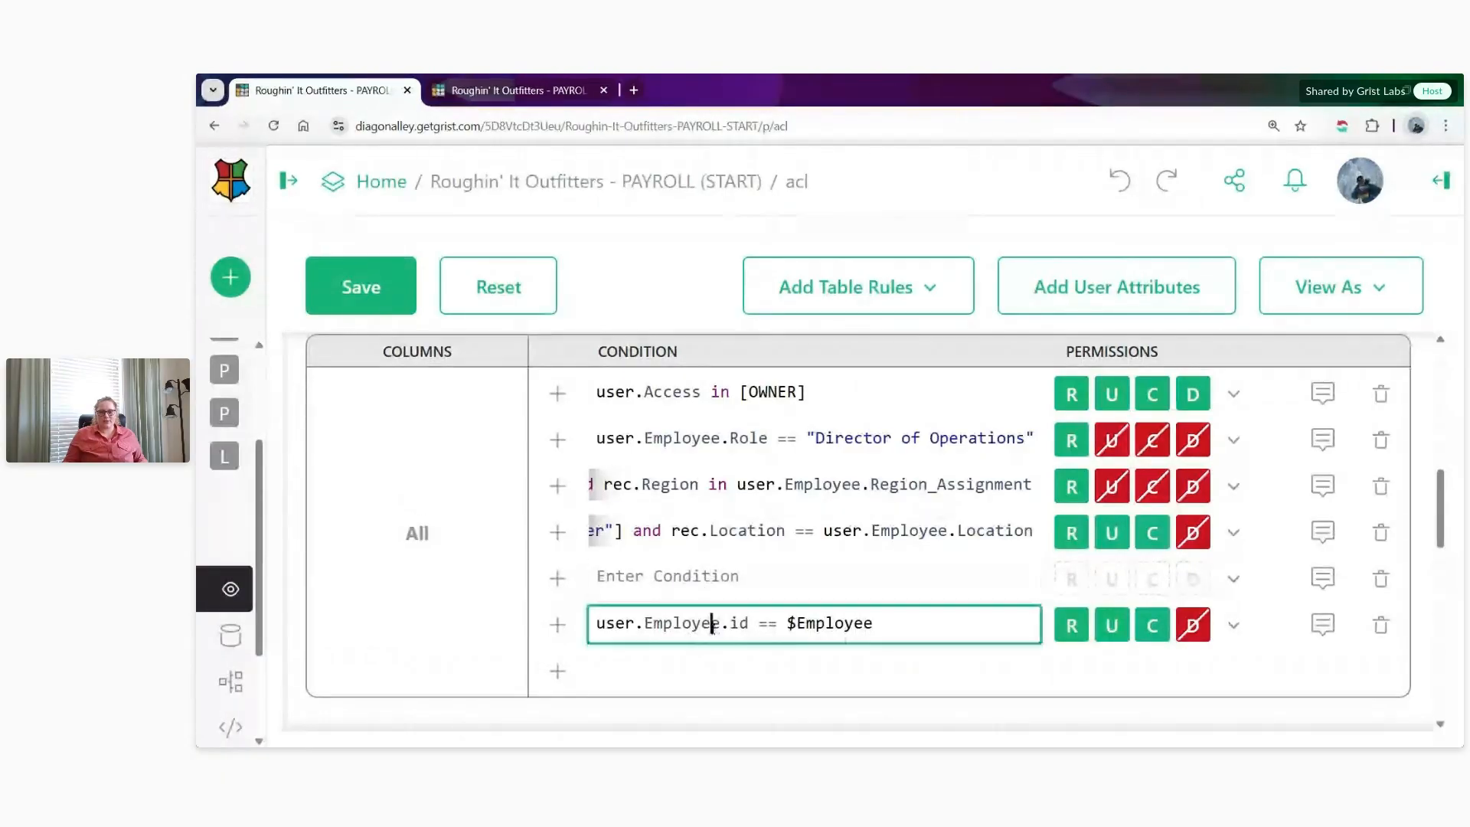
{"action": "key", "text": "ctrl+a"}
{"action": "key", "text": "ctrl+c"}
{"action": "left_click", "coordinate": [903, 580]}
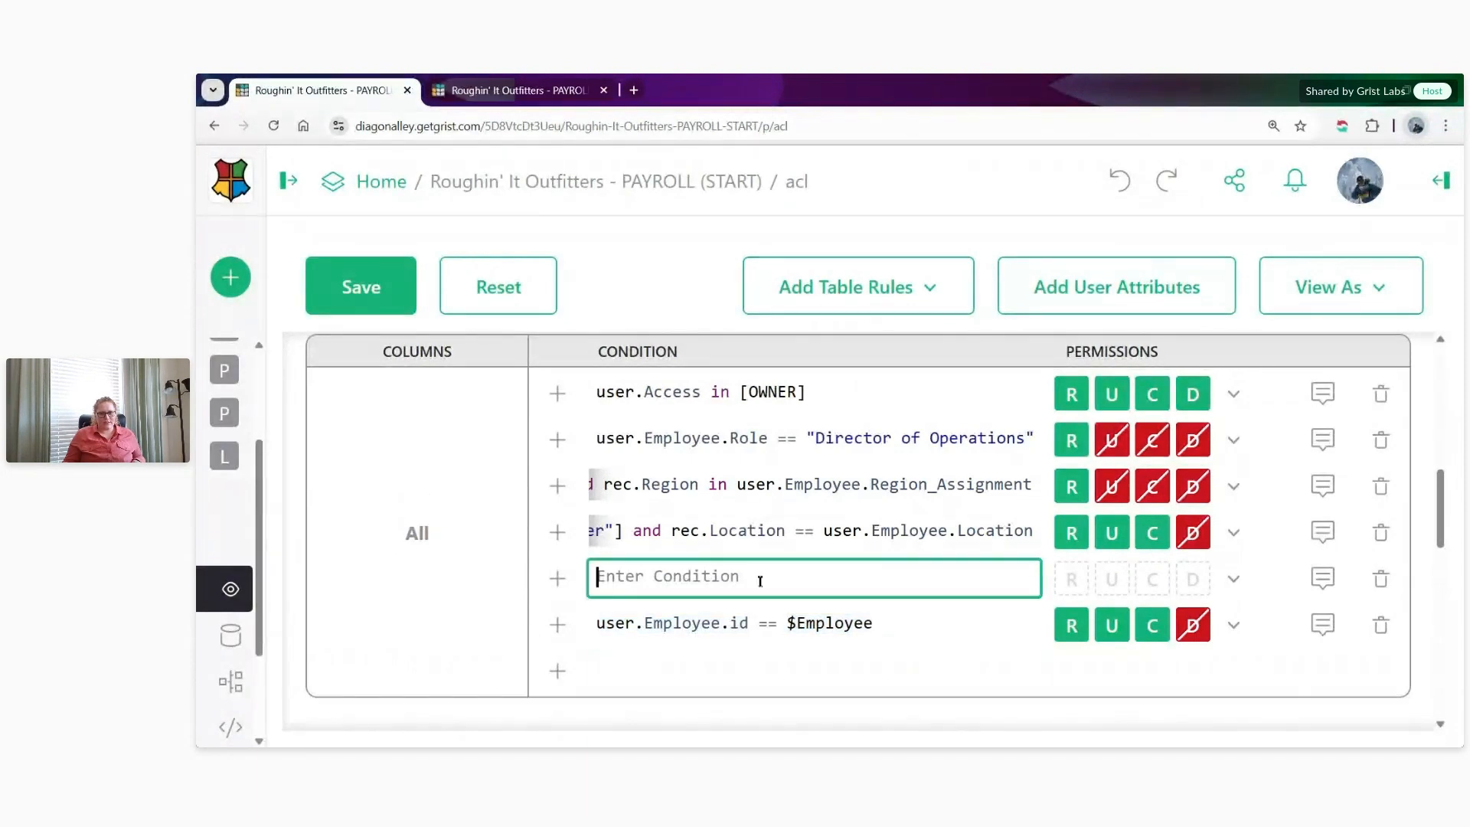
{"action": "key", "text": "ctrl+v"}
- Extend the new rule's condition with and rec.Lock == True, and allow only reading while denying update, create and delete
{"action": "type", "text": "and "}
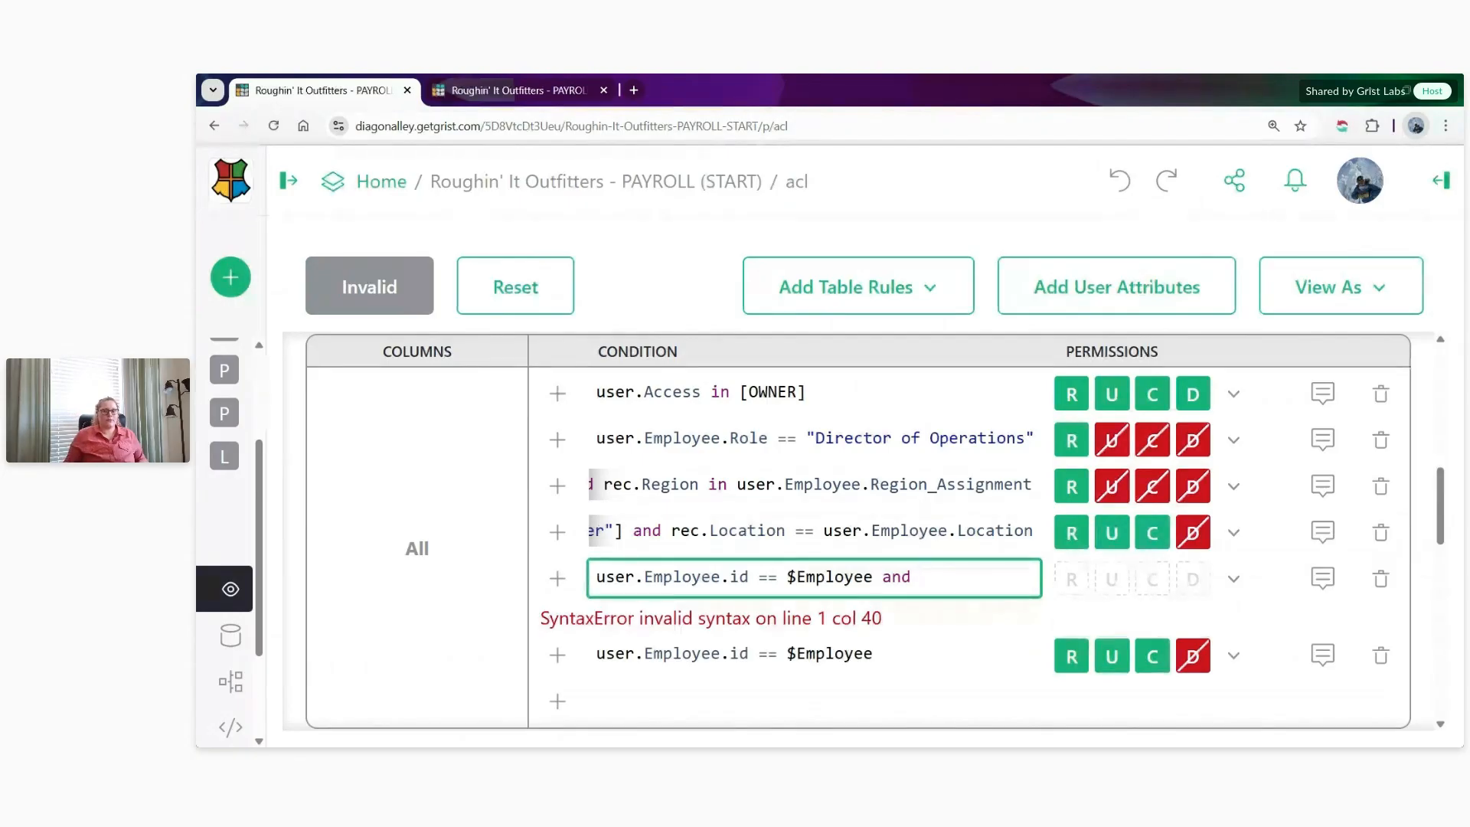
{"action": "type", "text": "rec."}
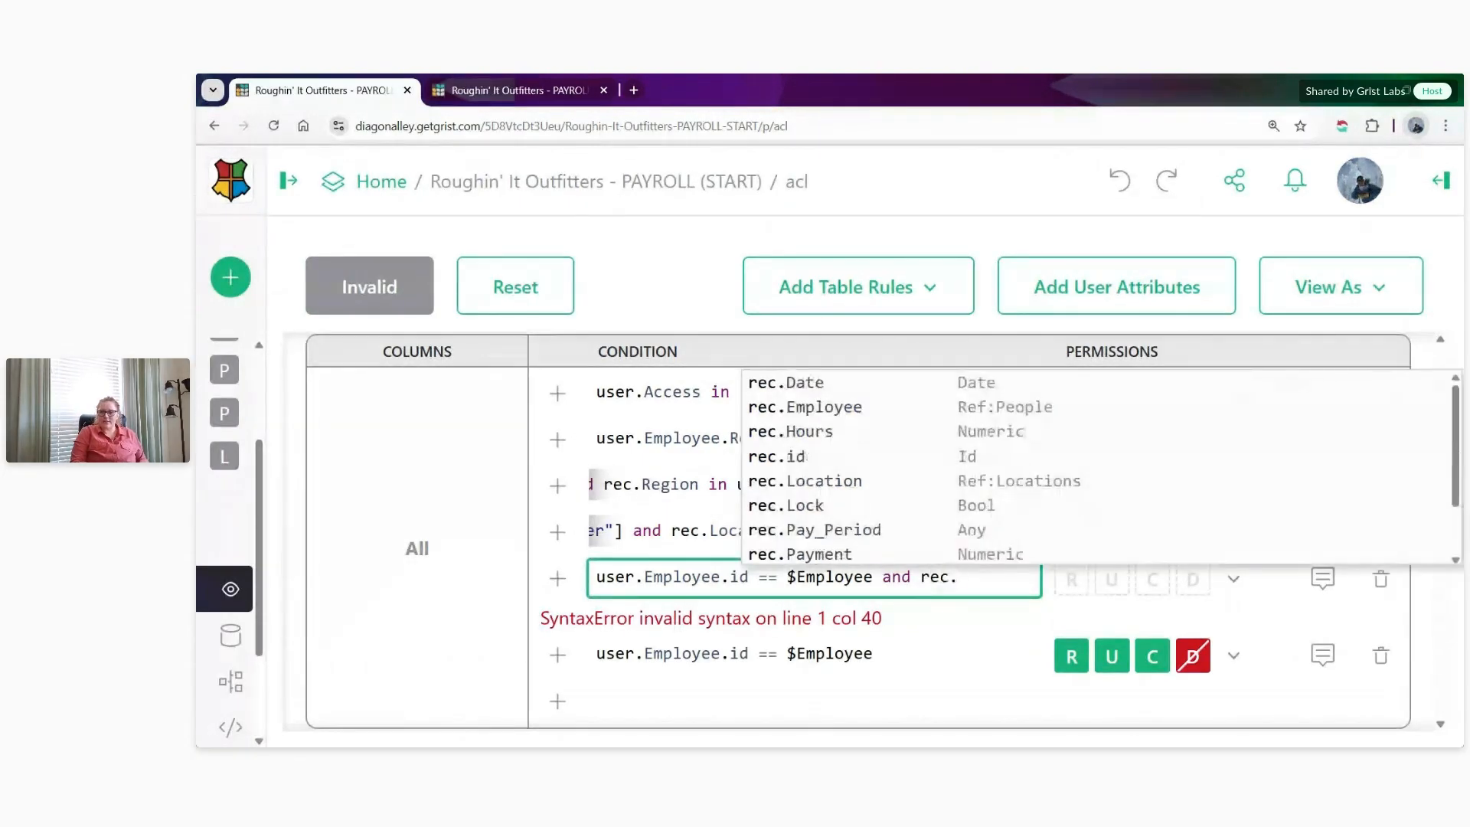
{"action": "type", "text": "Lock"}
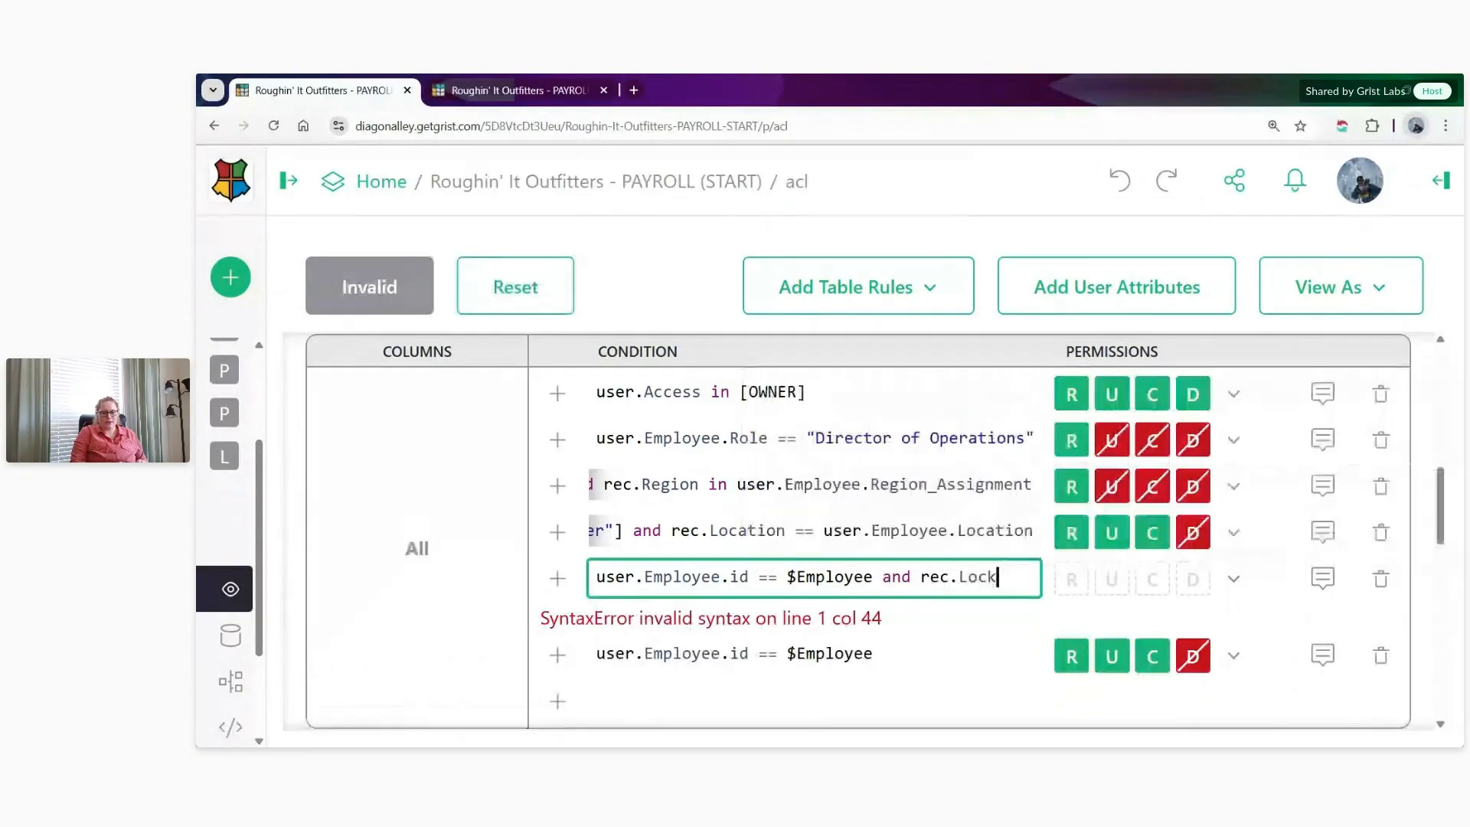
{"action": "type", "text": " == True"}
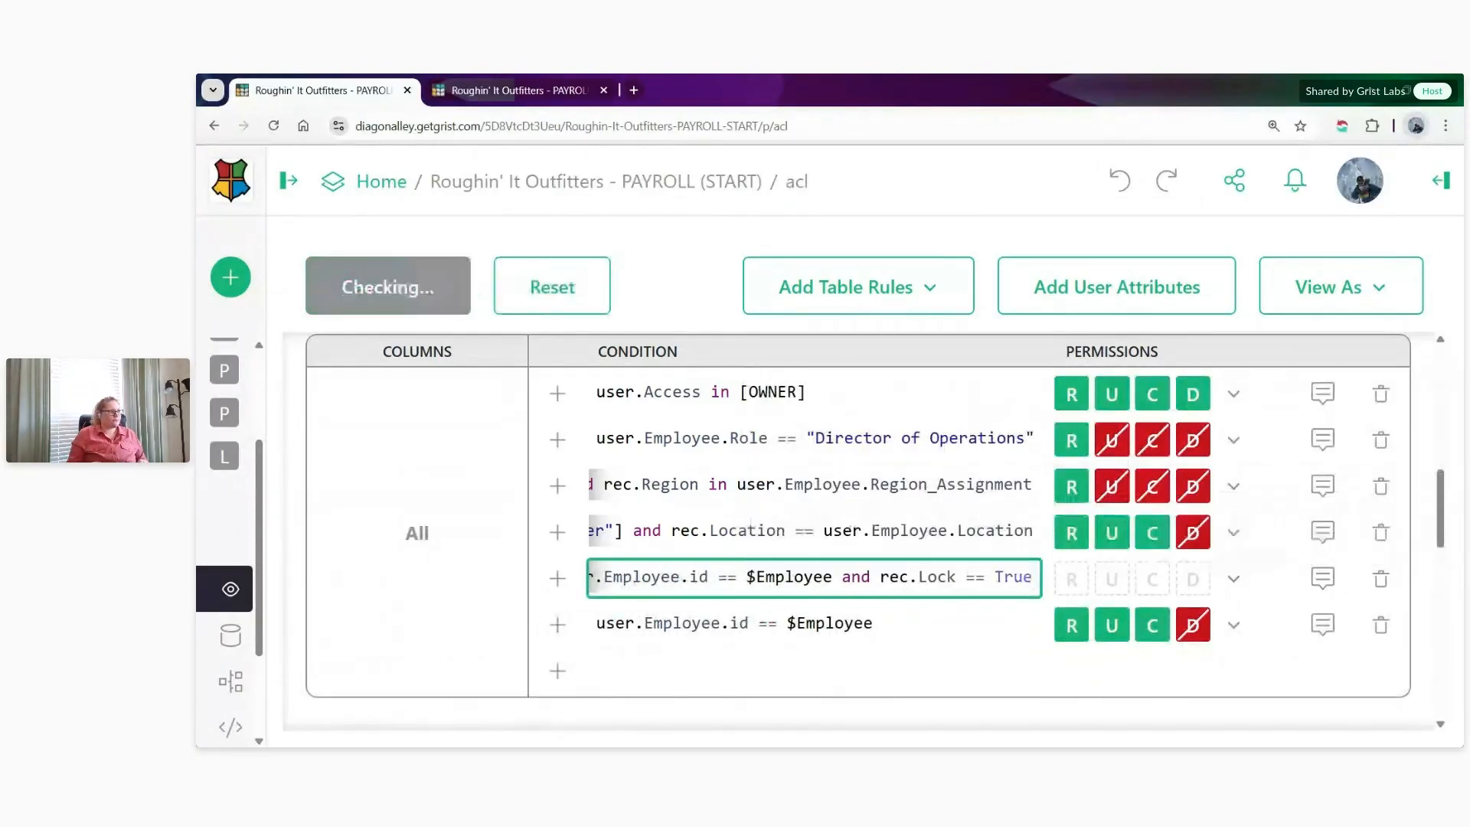
{"action": "left_click", "coordinate": [1233, 578]}
{"action": "left_click", "coordinate": [1337, 453]}
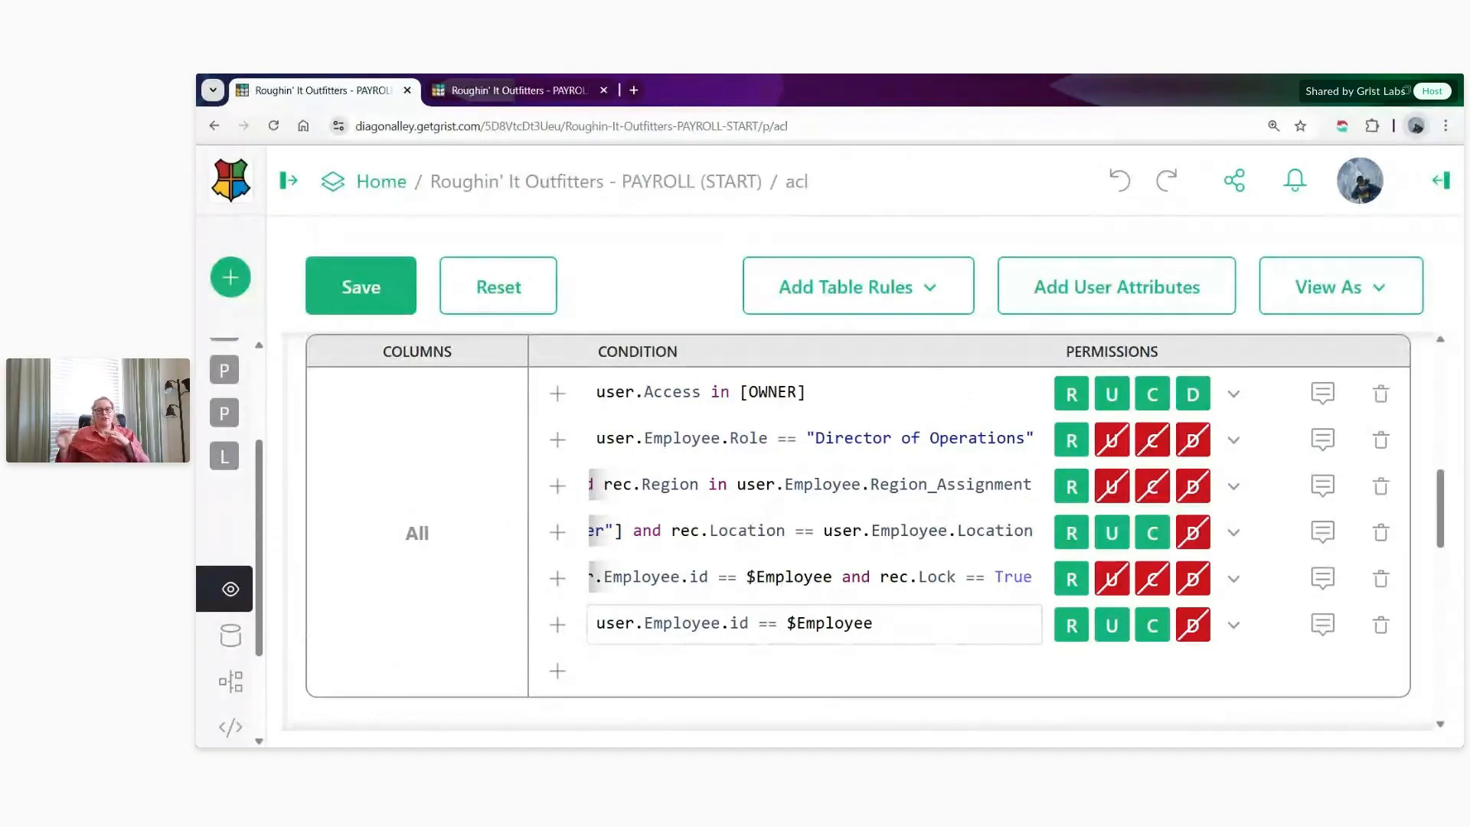
- Review the locked-record rule against the own-records rule below it, and save the access rules
{"action": "left_click", "coordinate": [967, 610]}
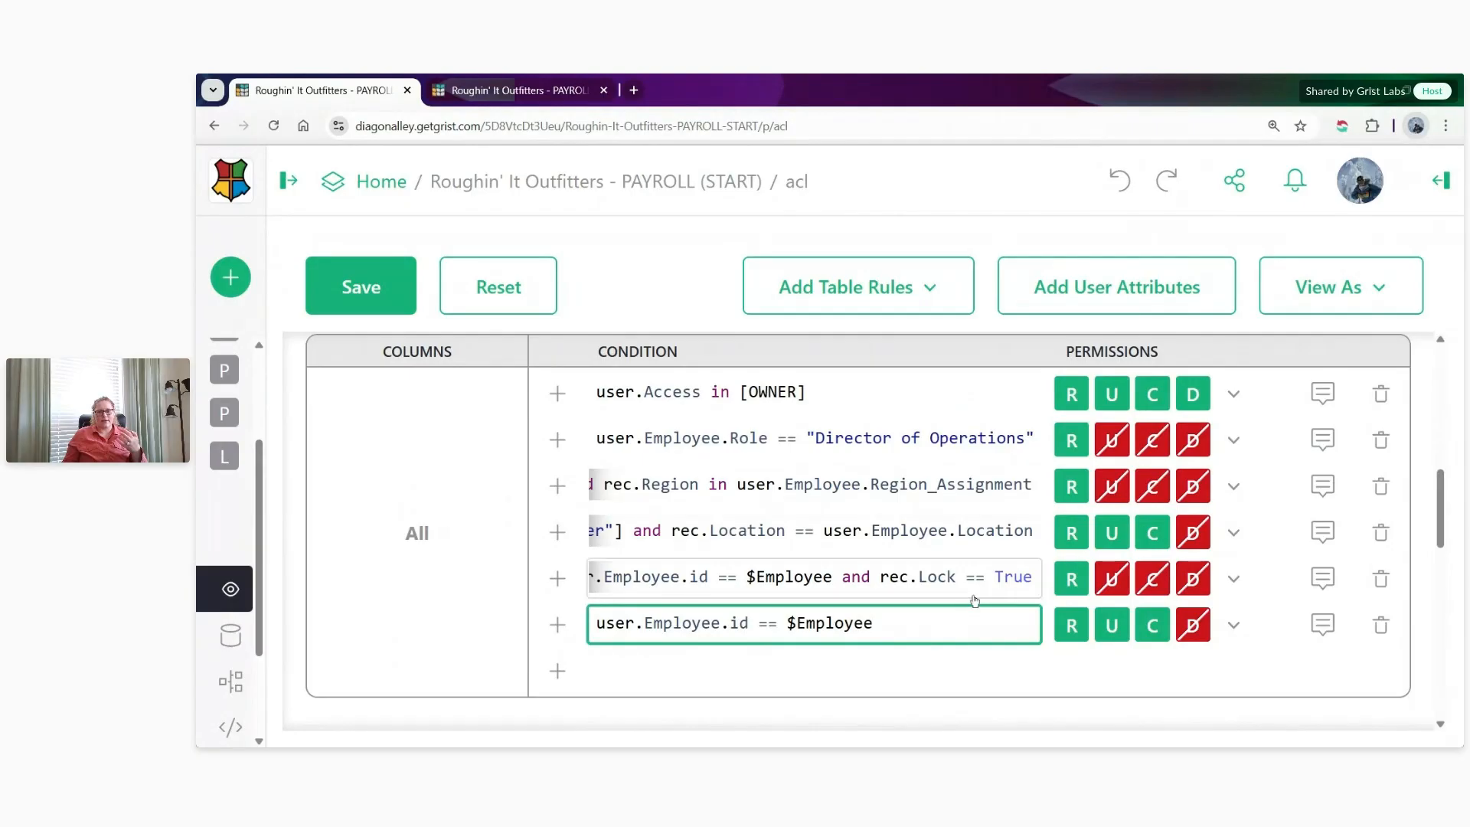
{"action": "left_click", "coordinate": [995, 579]}
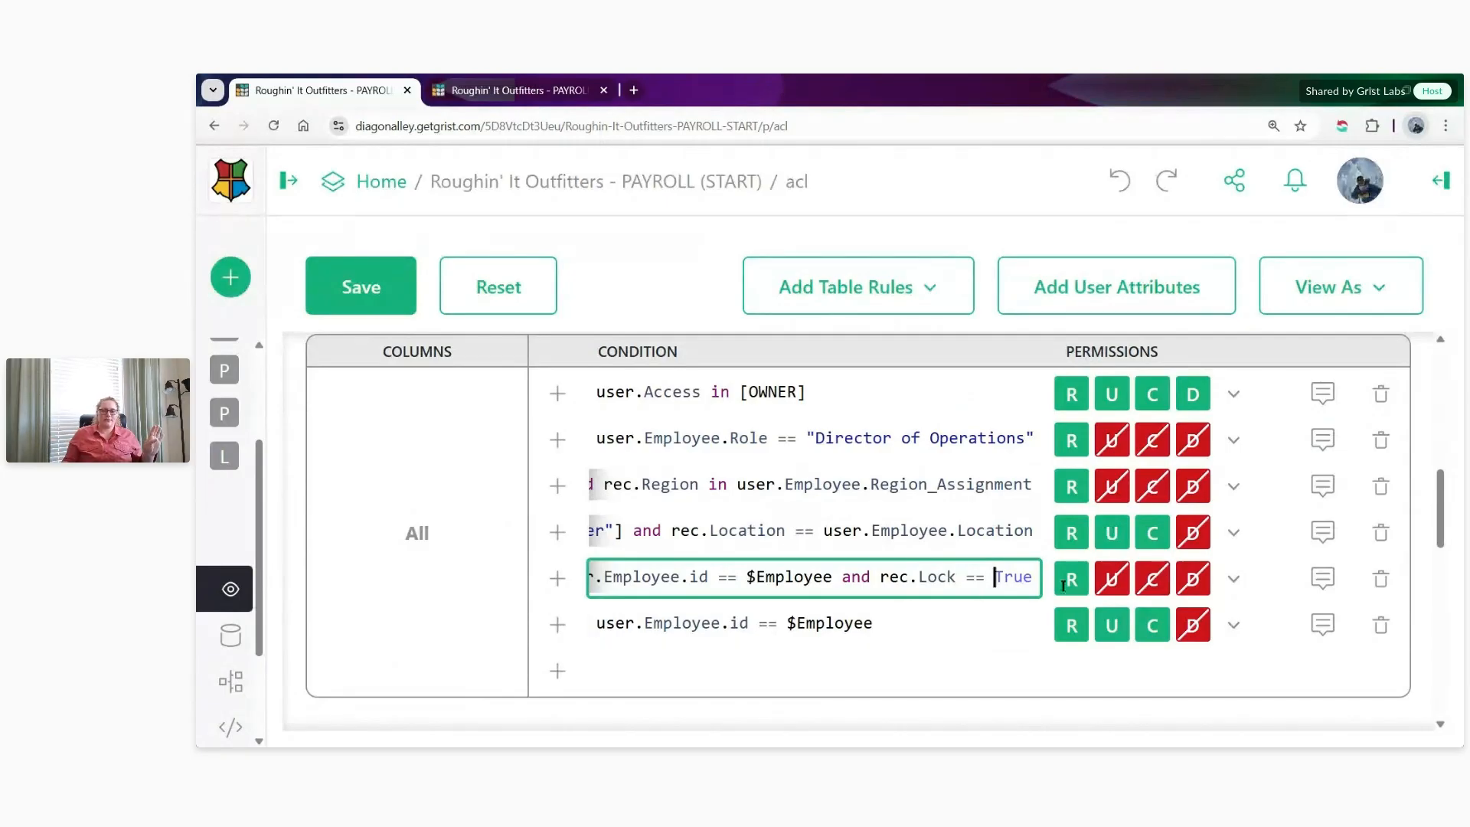
{"action": "left_click", "coordinate": [922, 635]}
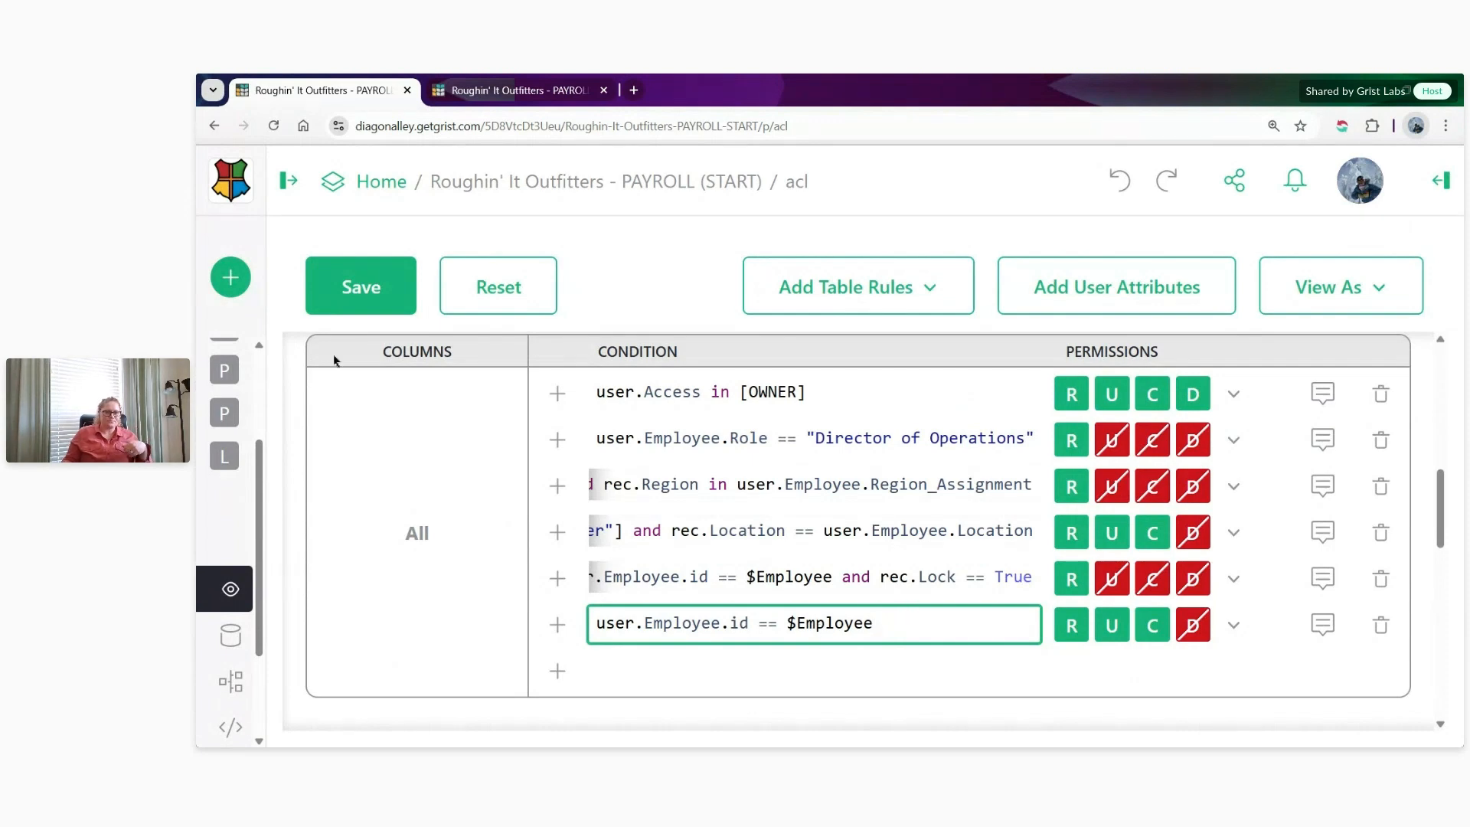
{"action": "left_click", "coordinate": [356, 311]}
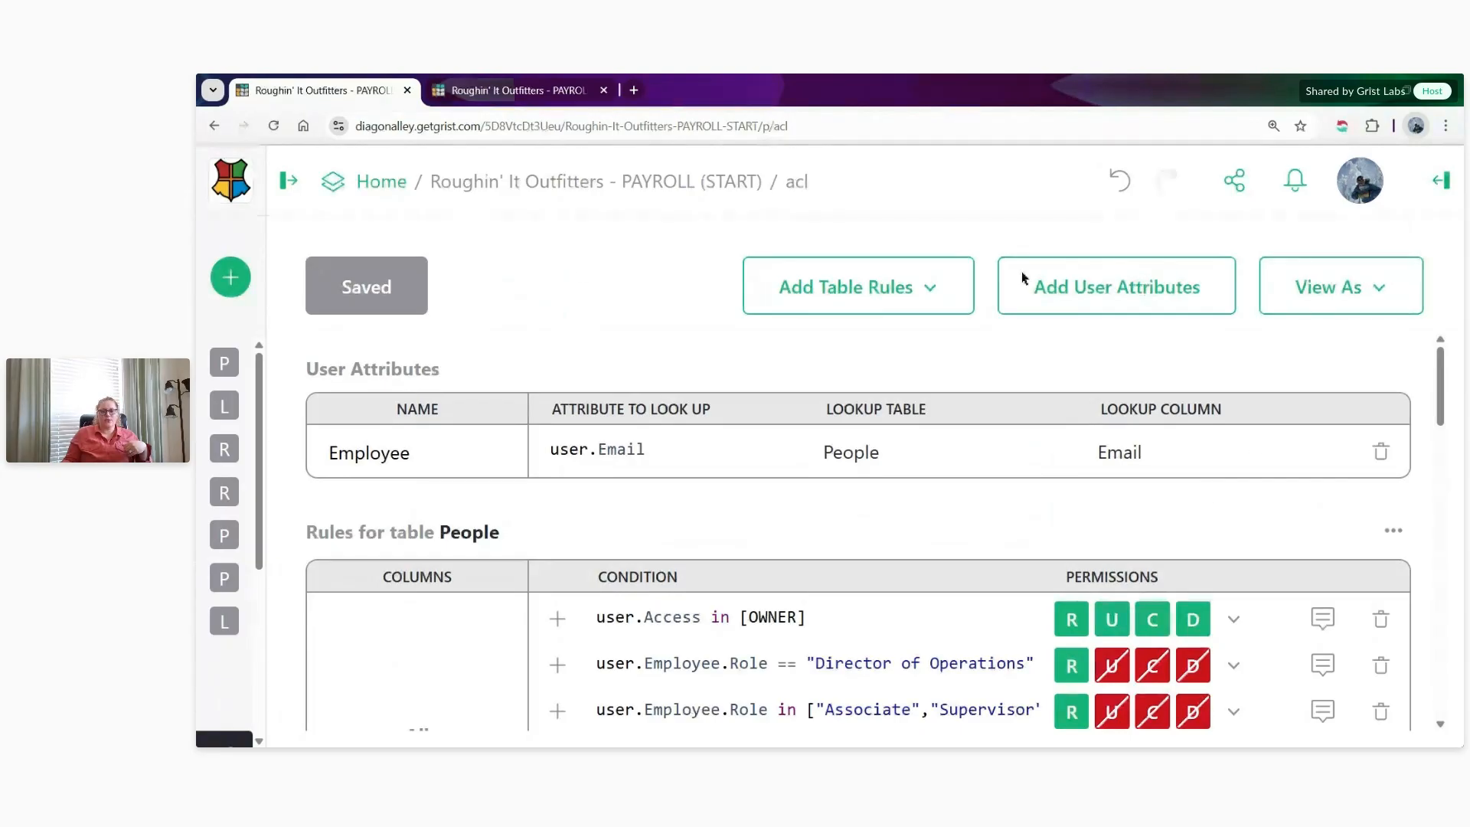
- View the document as the Associate employee with the new payroll record and open the Payroll page
{"action": "left_click", "coordinate": [1380, 289]}
{"action": "left_click", "coordinate": [1264, 277]}
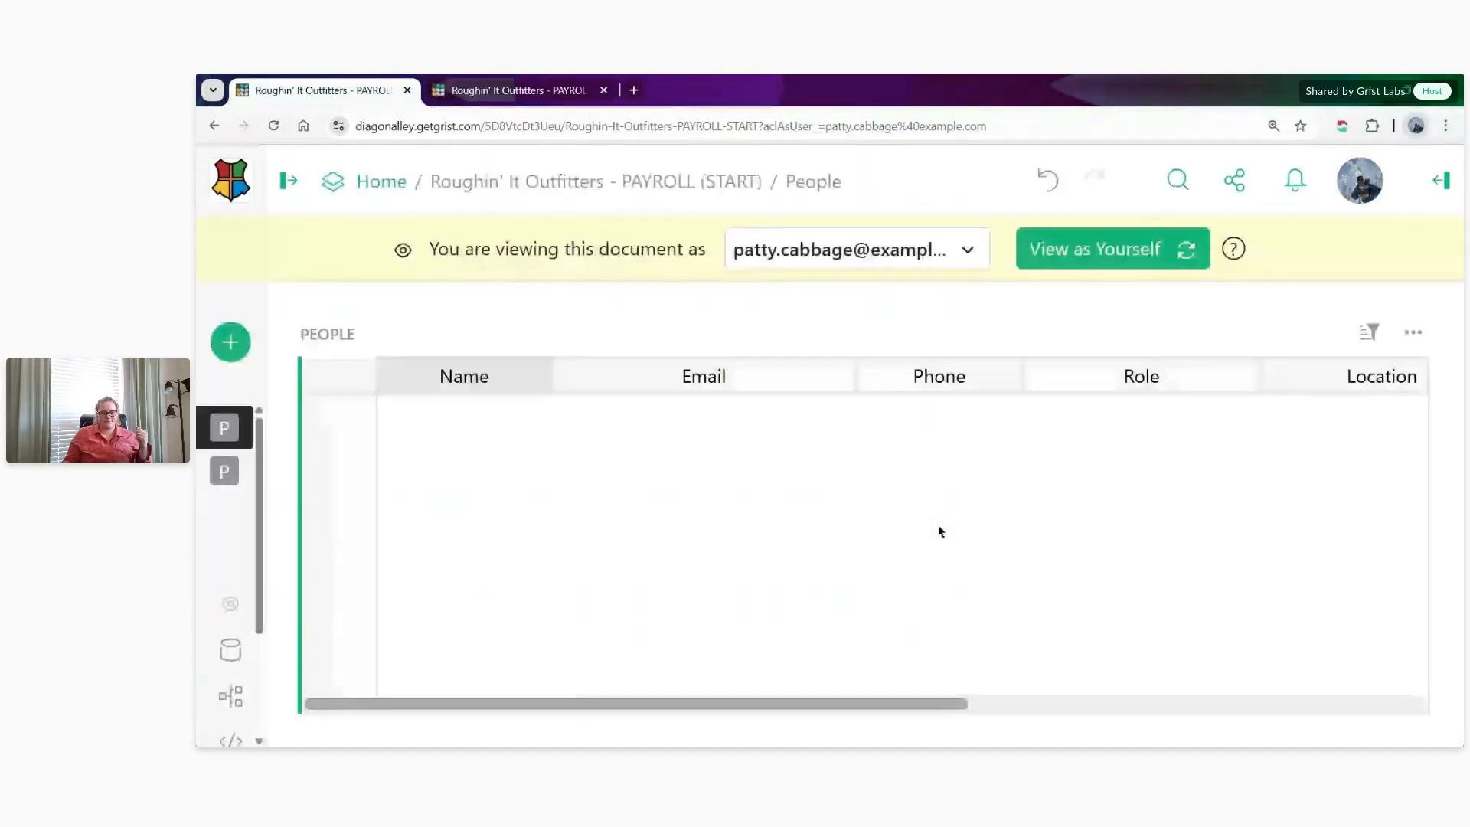
{"action": "left_click", "coordinate": [297, 471]}
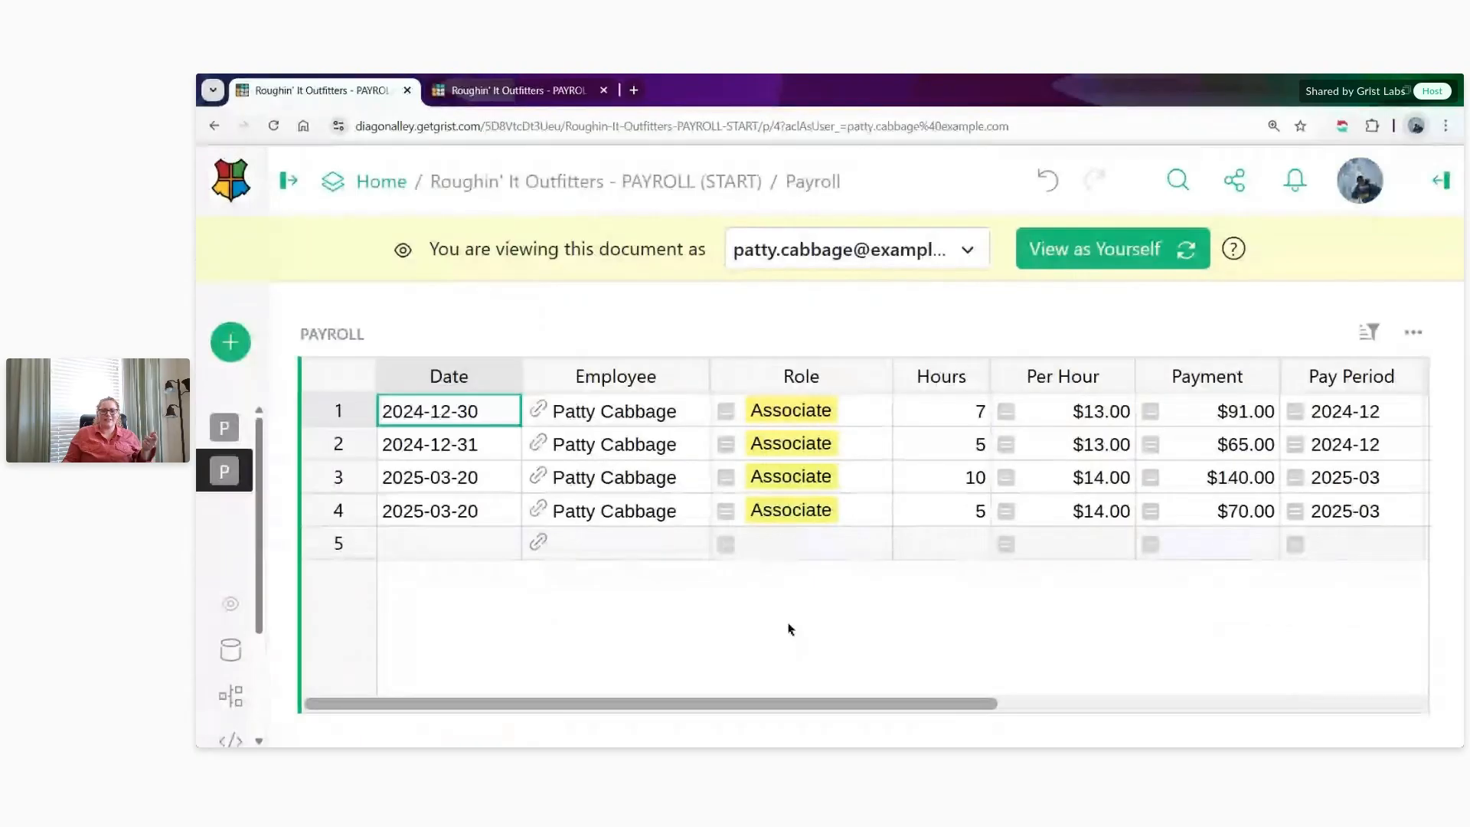
{"action": "left_click_drag", "start_coordinate": [771, 705], "coordinate": [762, 677]}
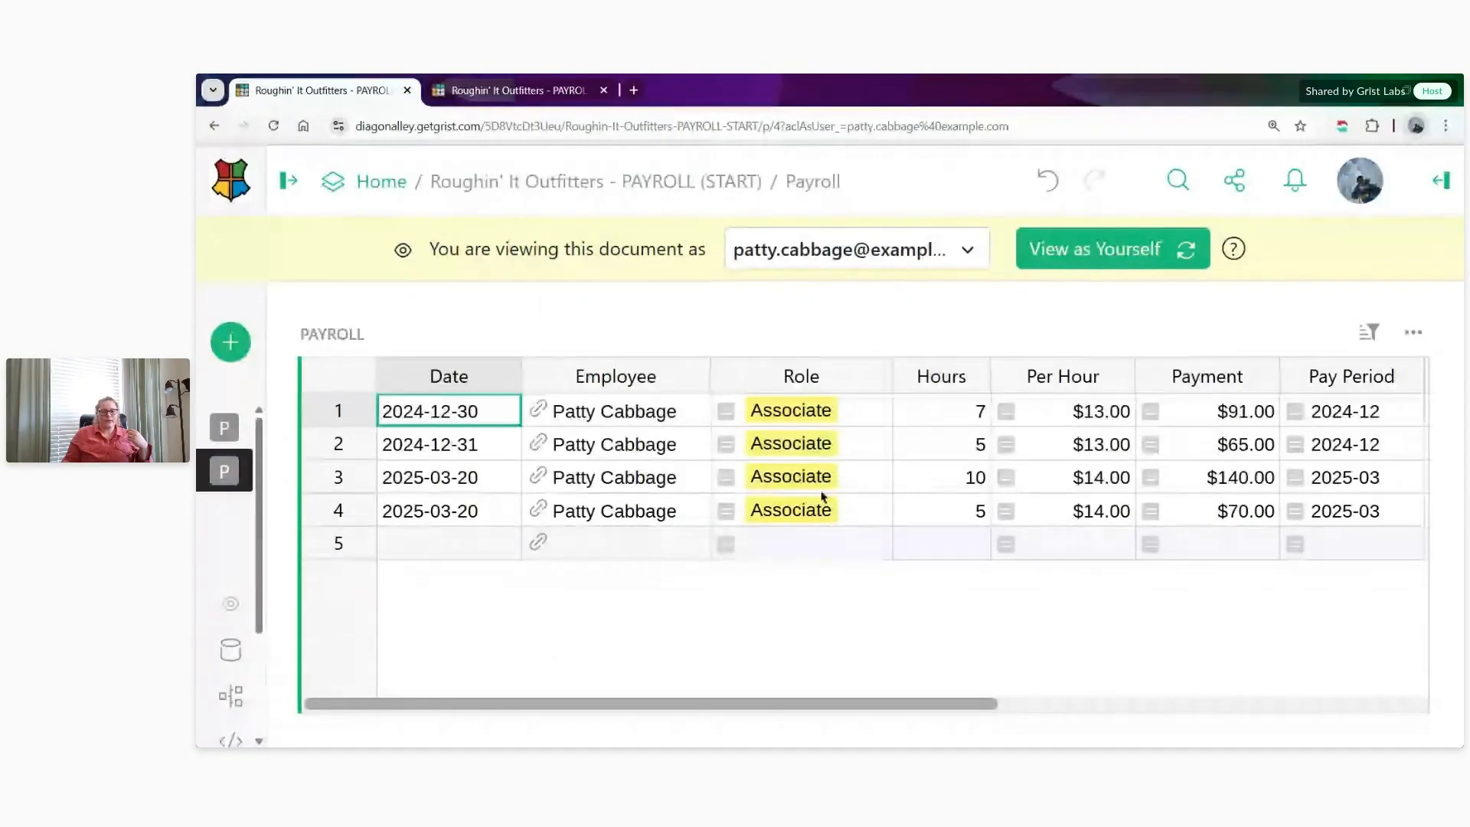
- Try to set the Hours of the 2024-12-31 record to 10, and set the first 2025-03-20 record's Hours to 5
{"action": "left_click", "coordinate": [976, 445]}
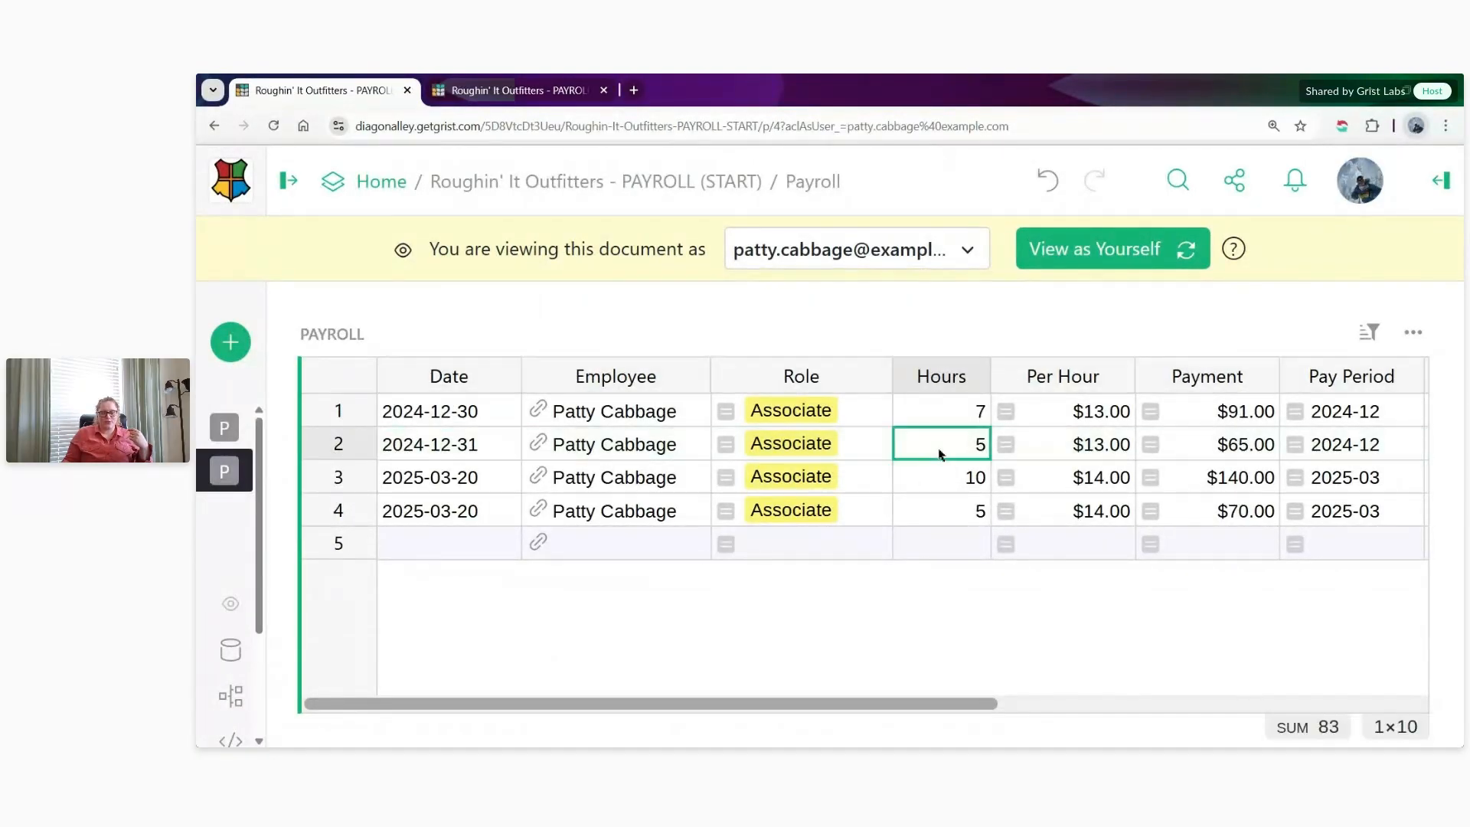
{"action": "type", "text": "10"}
{"action": "key", "text": "Return"}
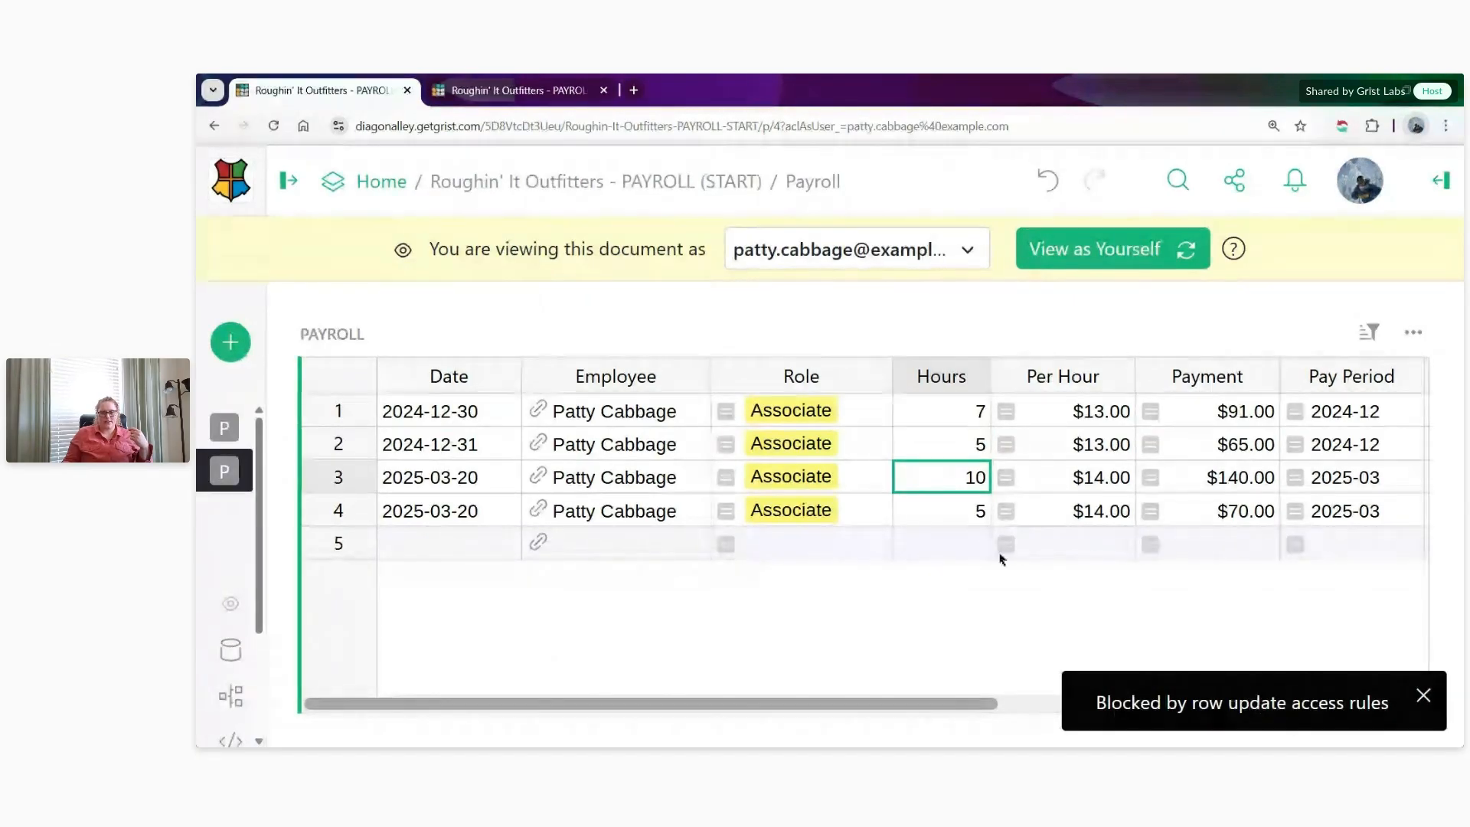
{"action": "type", "text": "5"}
{"action": "key", "text": "Return"}
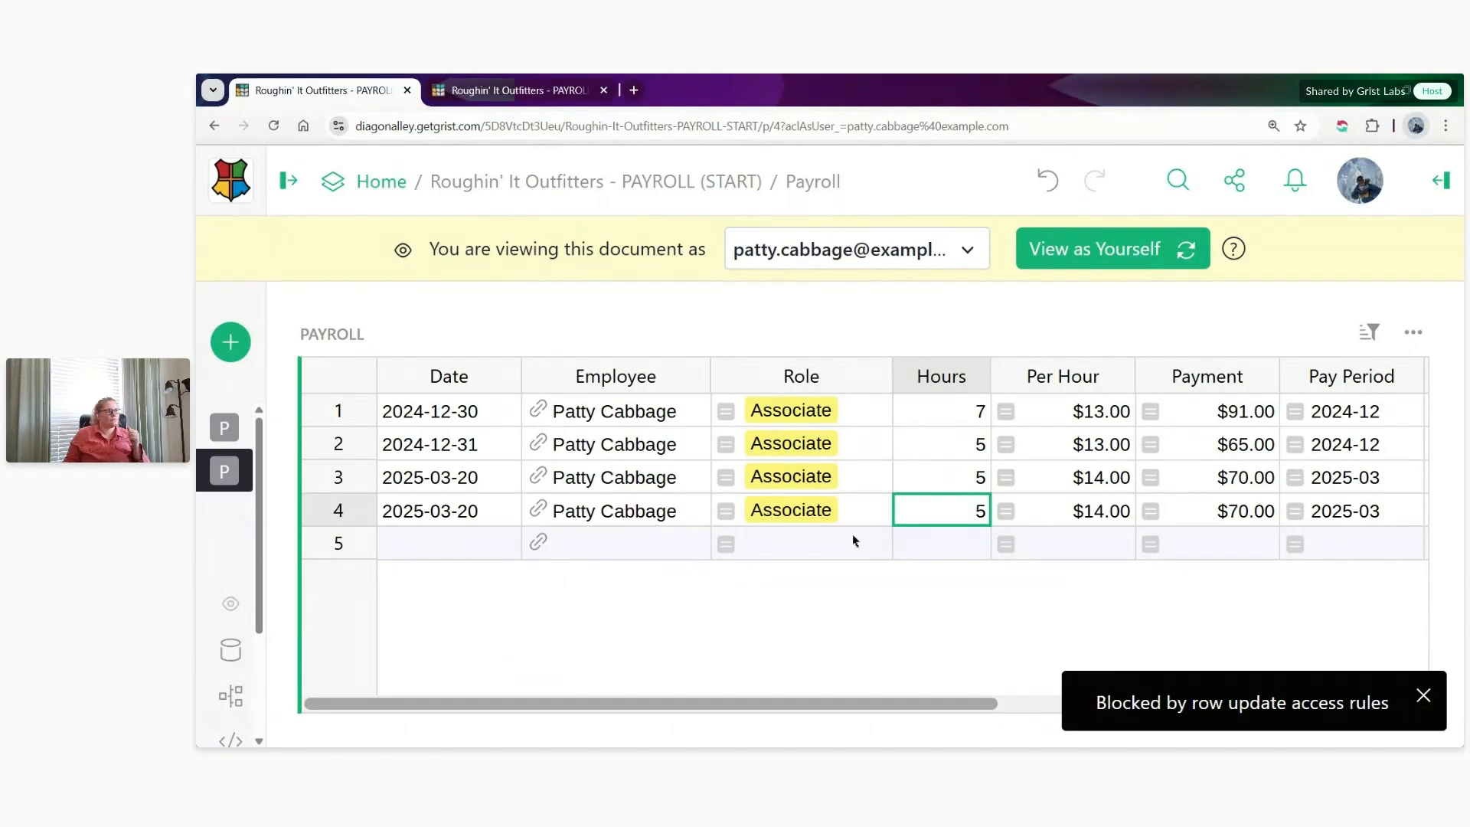
- Try again to set the 2024-12-31 record's Hours to 10, and check the Lock values of the employee's records
{"action": "left_click", "coordinate": [968, 446]}
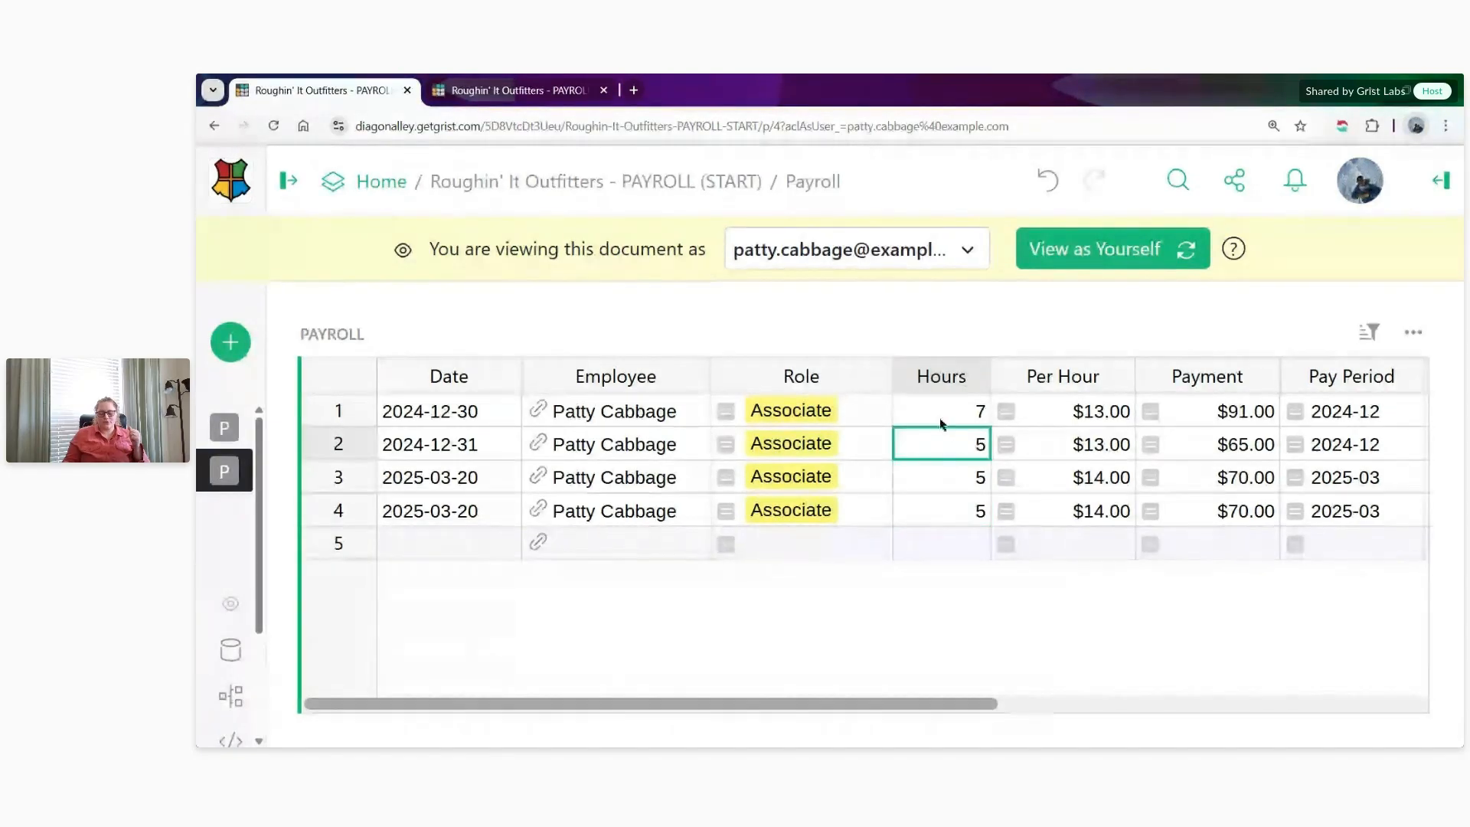
{"action": "type", "text": "10"}
{"action": "key", "text": "Return"}
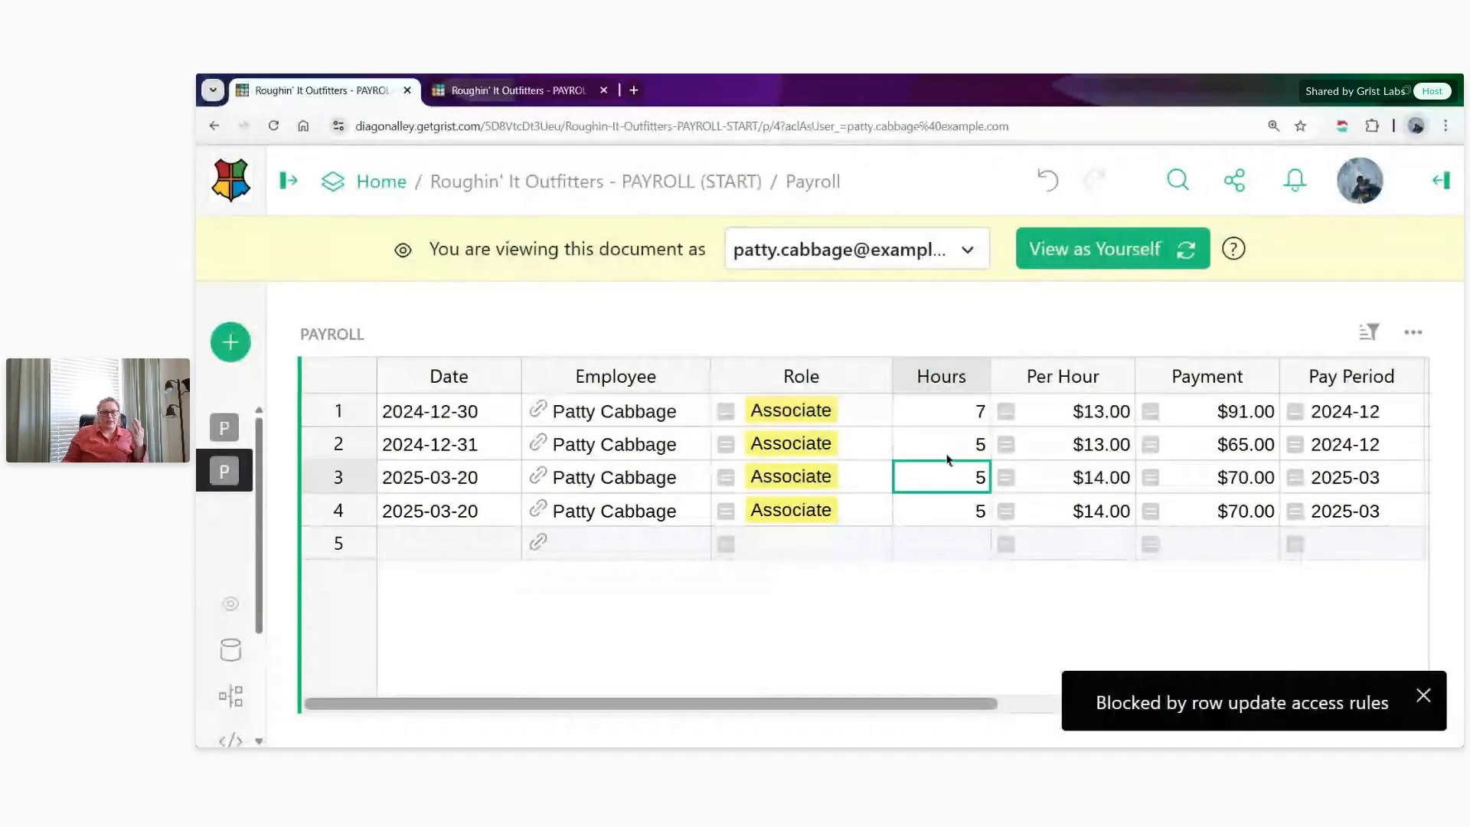
{"action": "left_click", "coordinate": [948, 456]}
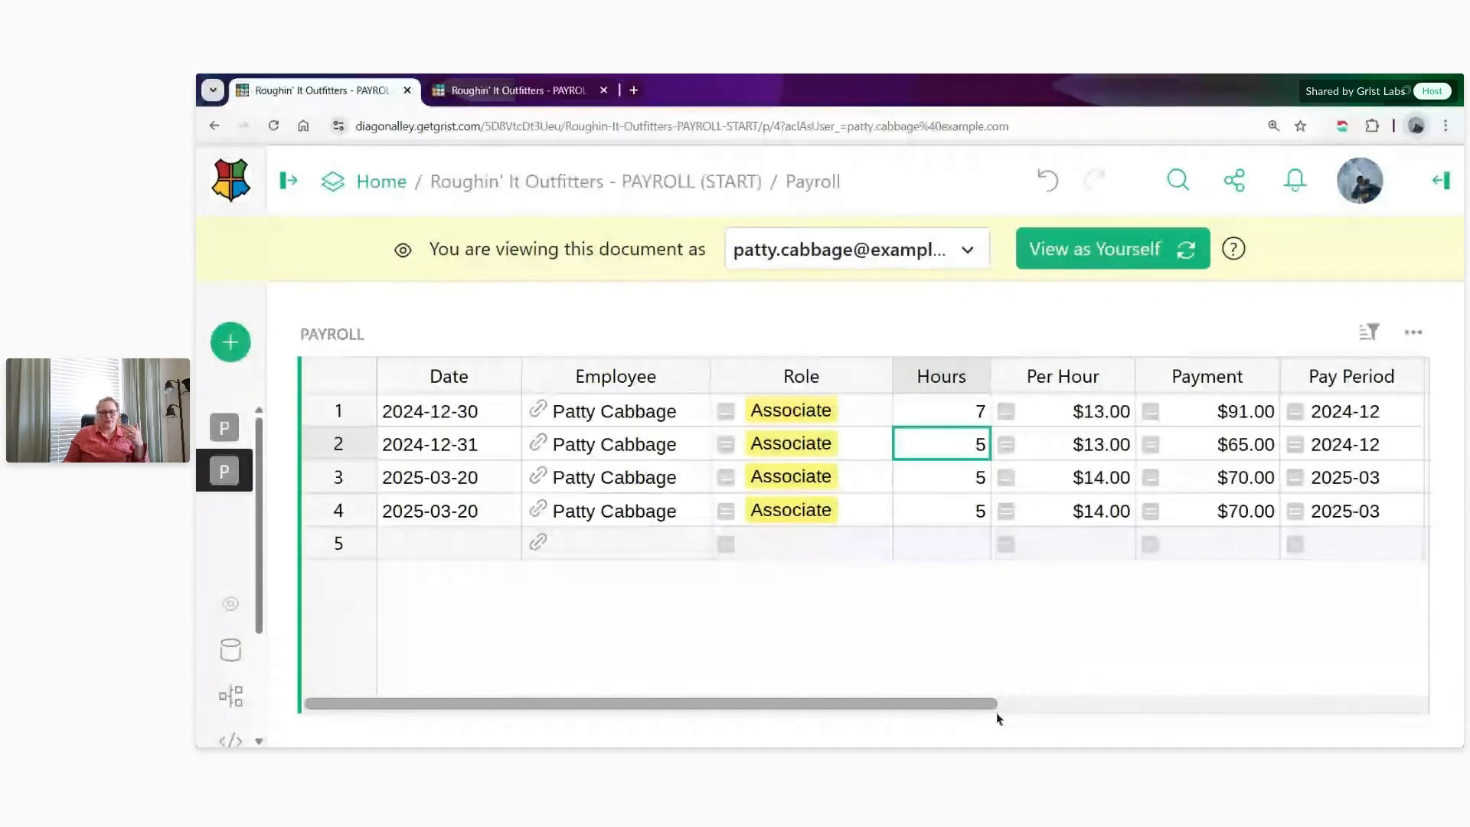
{"action": "left_click_drag", "start_coordinate": [956, 700], "coordinate": [1404, 695]}
{"action": "left_click_drag", "start_coordinate": [1236, 377], "coordinate": [1246, 531]}
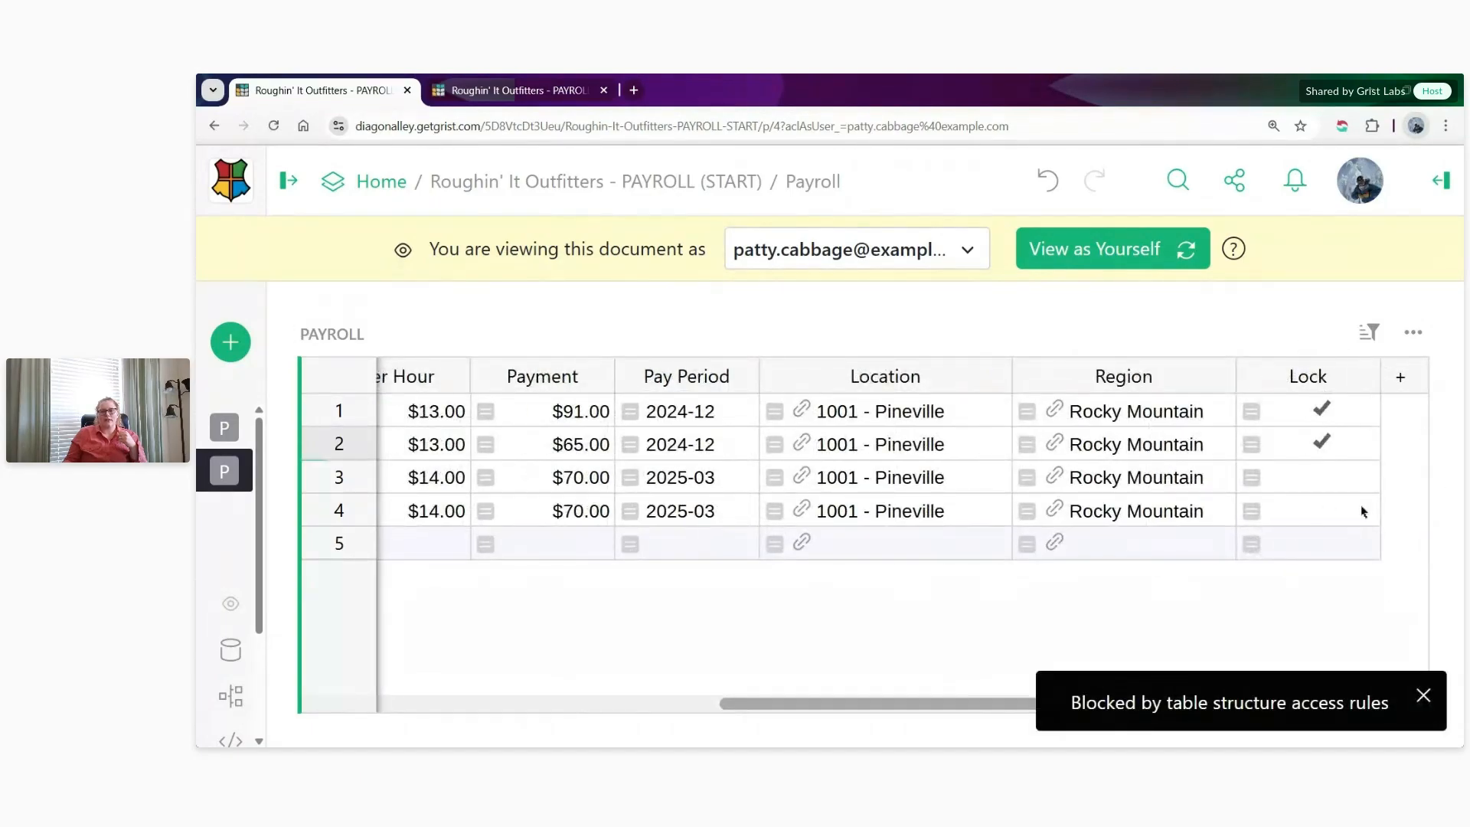
- Return to your own view of the document and open the access rules at the Payroll table's conditions
{"action": "left_click", "coordinate": [1126, 258]}
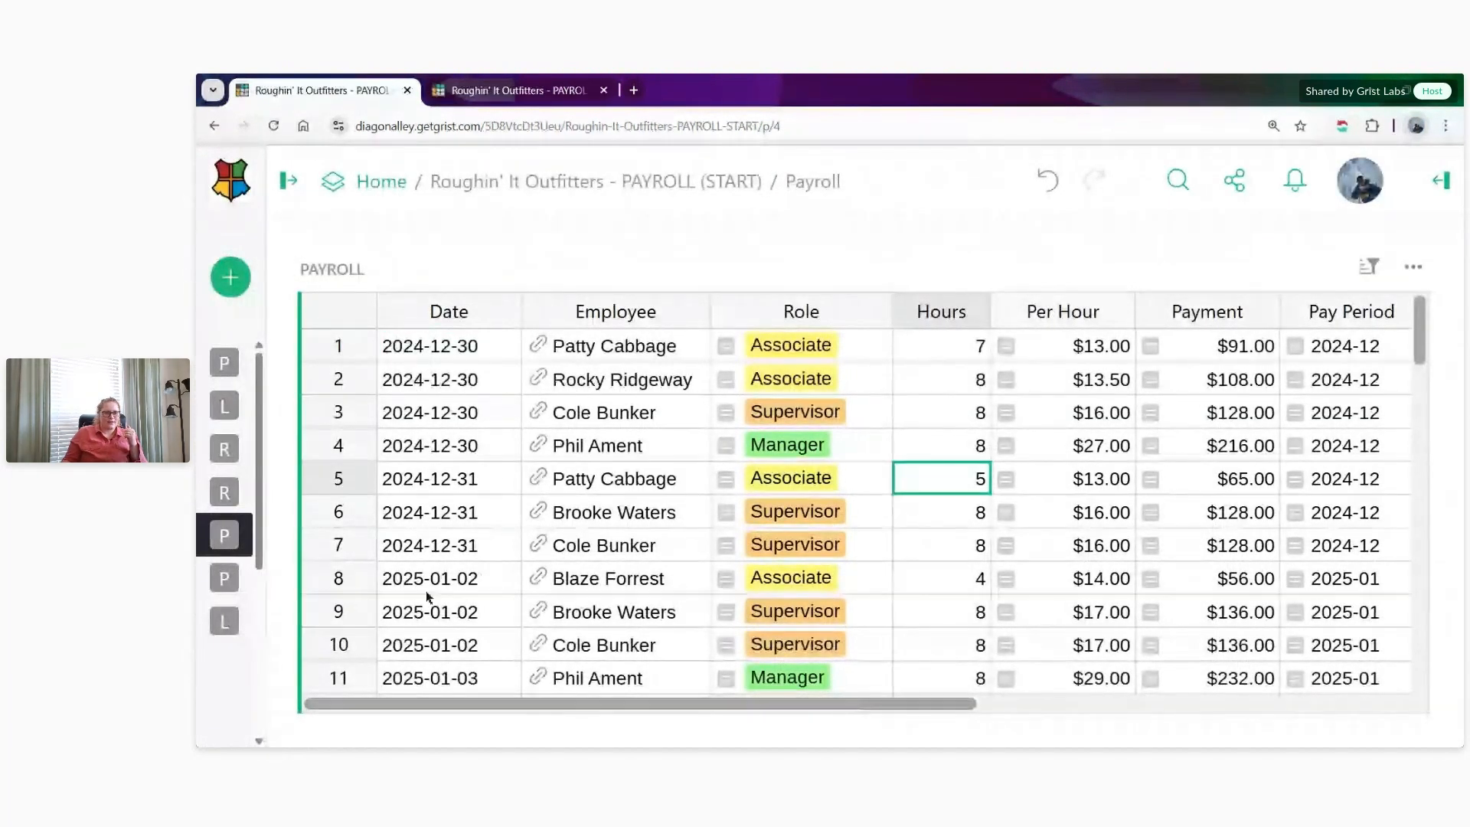
{"action": "mouse_move", "coordinate": [370, 286]}
{"action": "scroll", "coordinate": [360, 696], "scroll_direction": "down", "scroll_amount": 2}
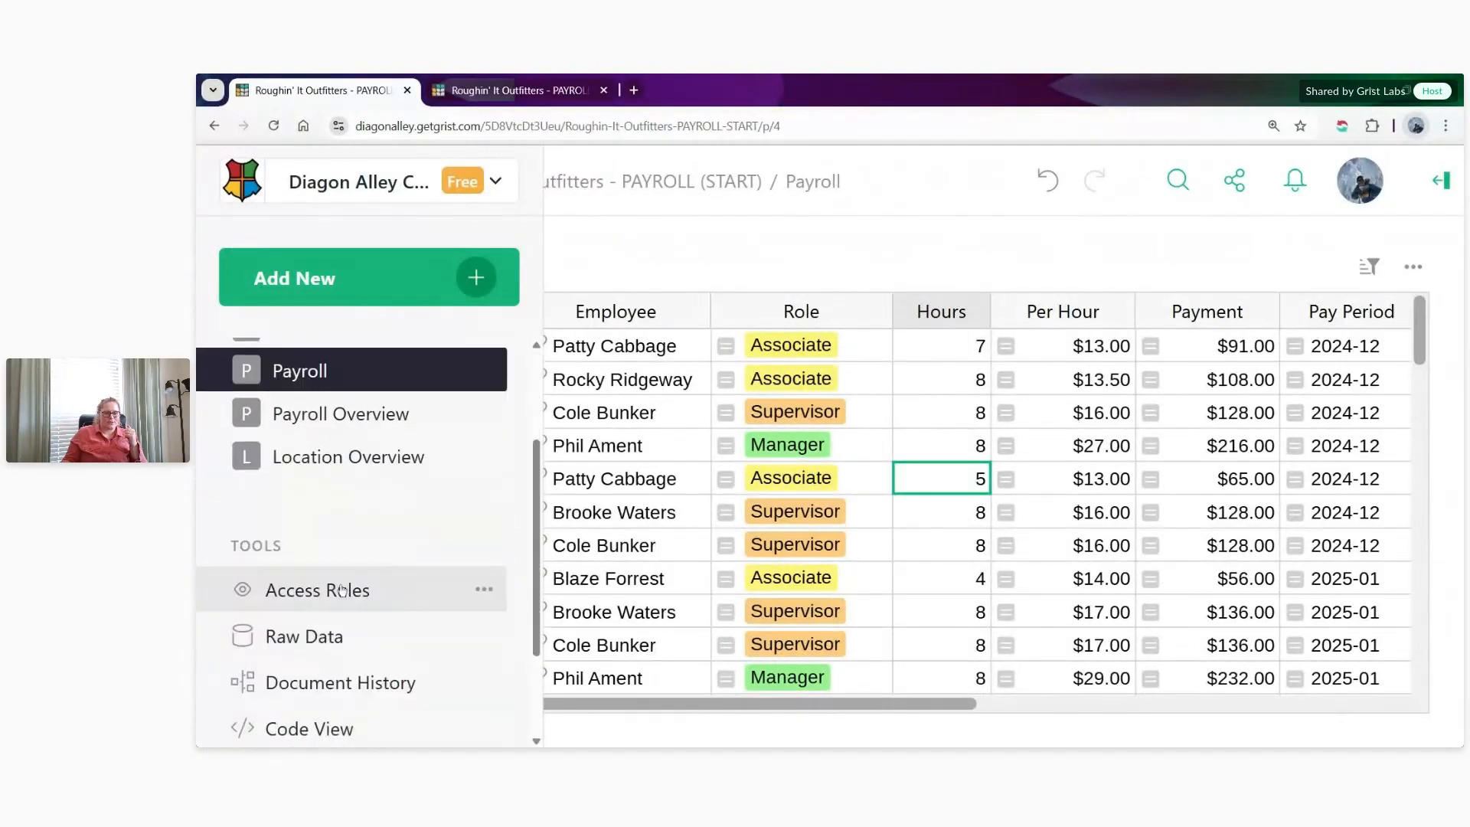
{"action": "left_click", "coordinate": [342, 583]}
{"action": "scroll", "coordinate": [960, 515], "scroll_direction": "down", "scroll_amount": 3}
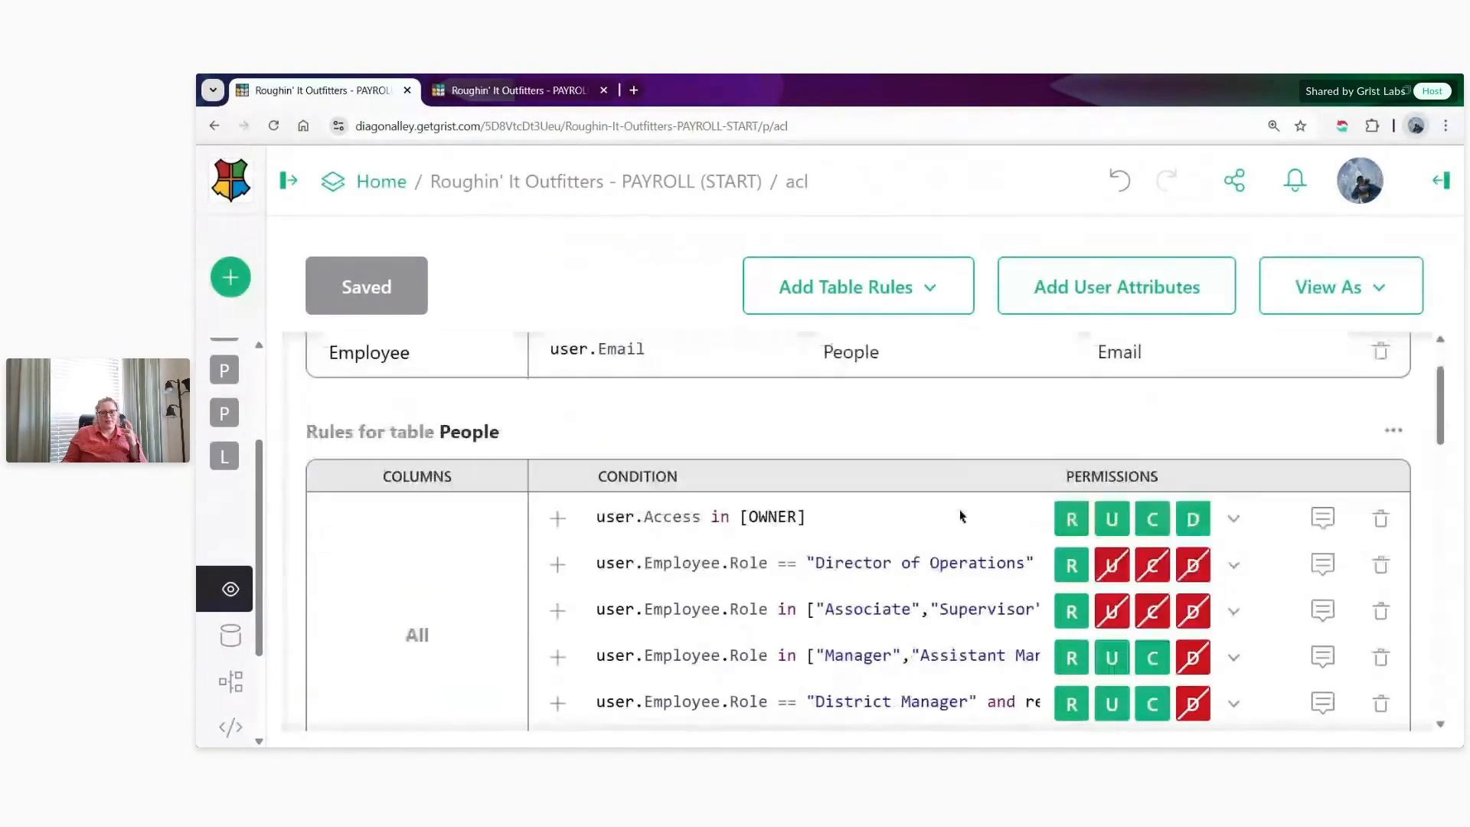
{"action": "scroll", "coordinate": [960, 515], "scroll_direction": "down", "scroll_amount": 5}
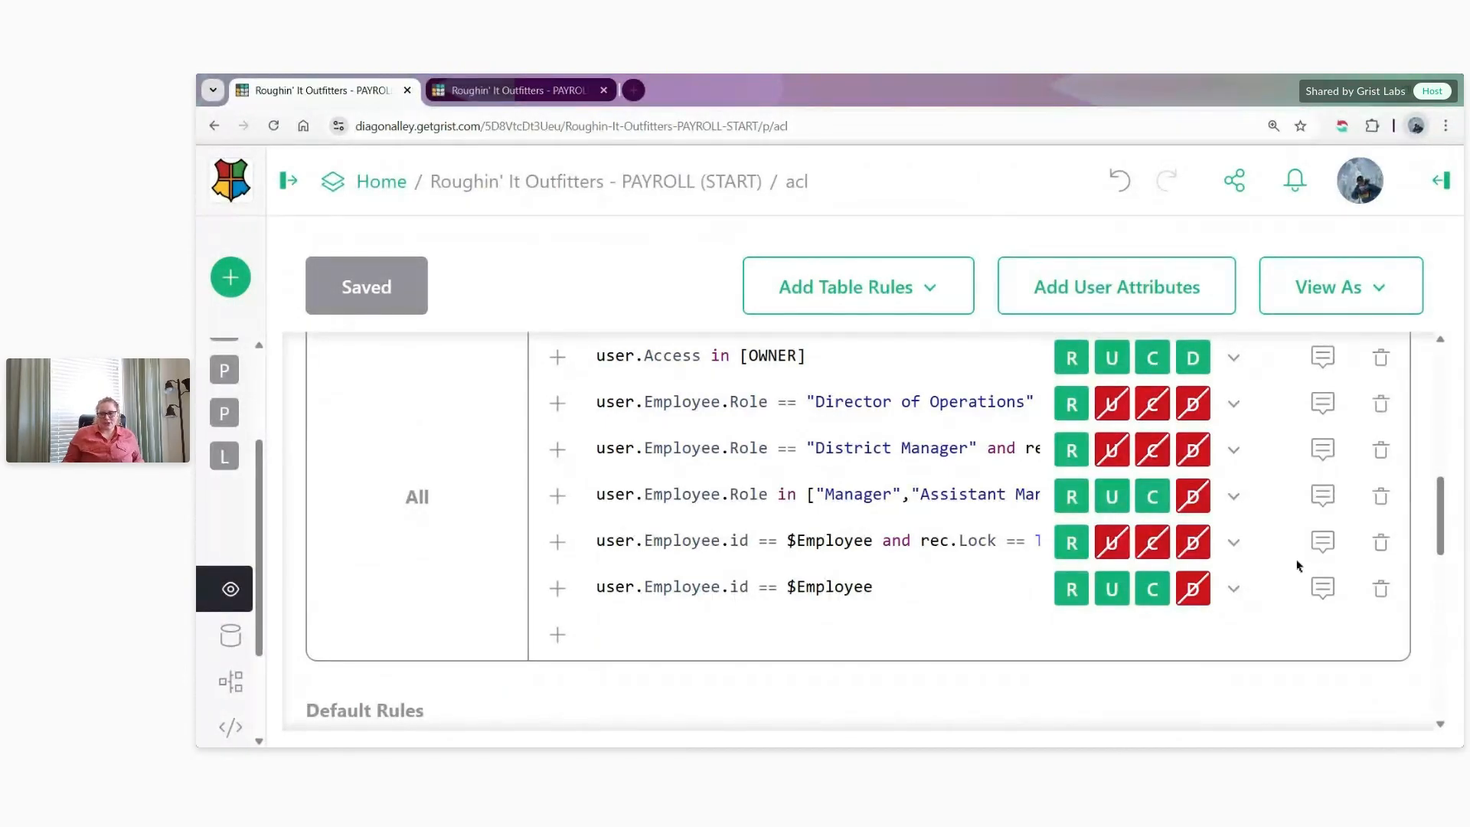
- Add the message "Editing is restricted to the current day's payroll record only." to the Payroll rule for an employee's own locked records
{"action": "left_click", "coordinate": [1323, 544]}
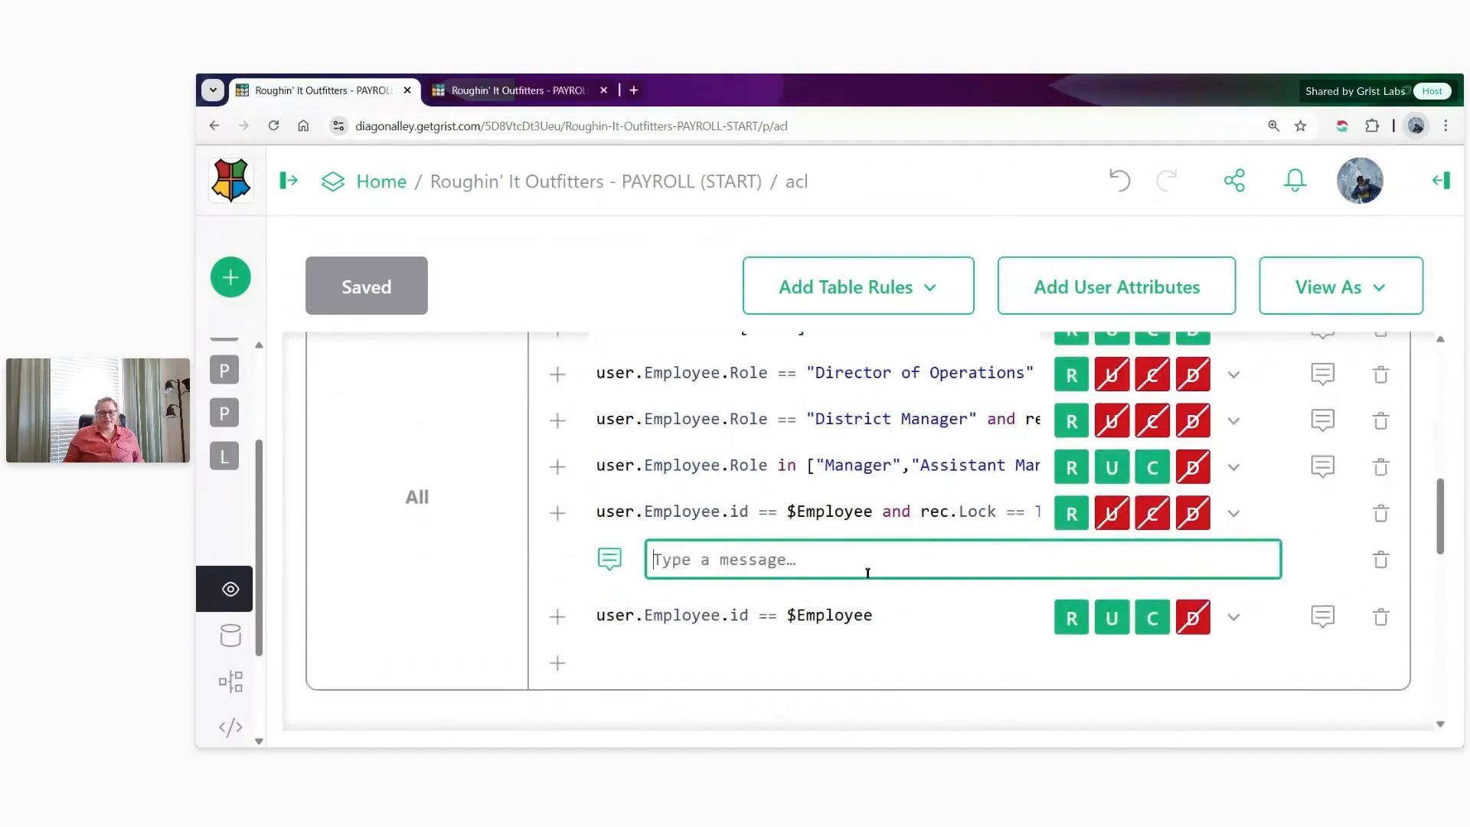
{"action": "type", "text": "Editing is restricted to the current day's payroll record only."}
{"action": "left_click", "coordinate": [576, 576]}
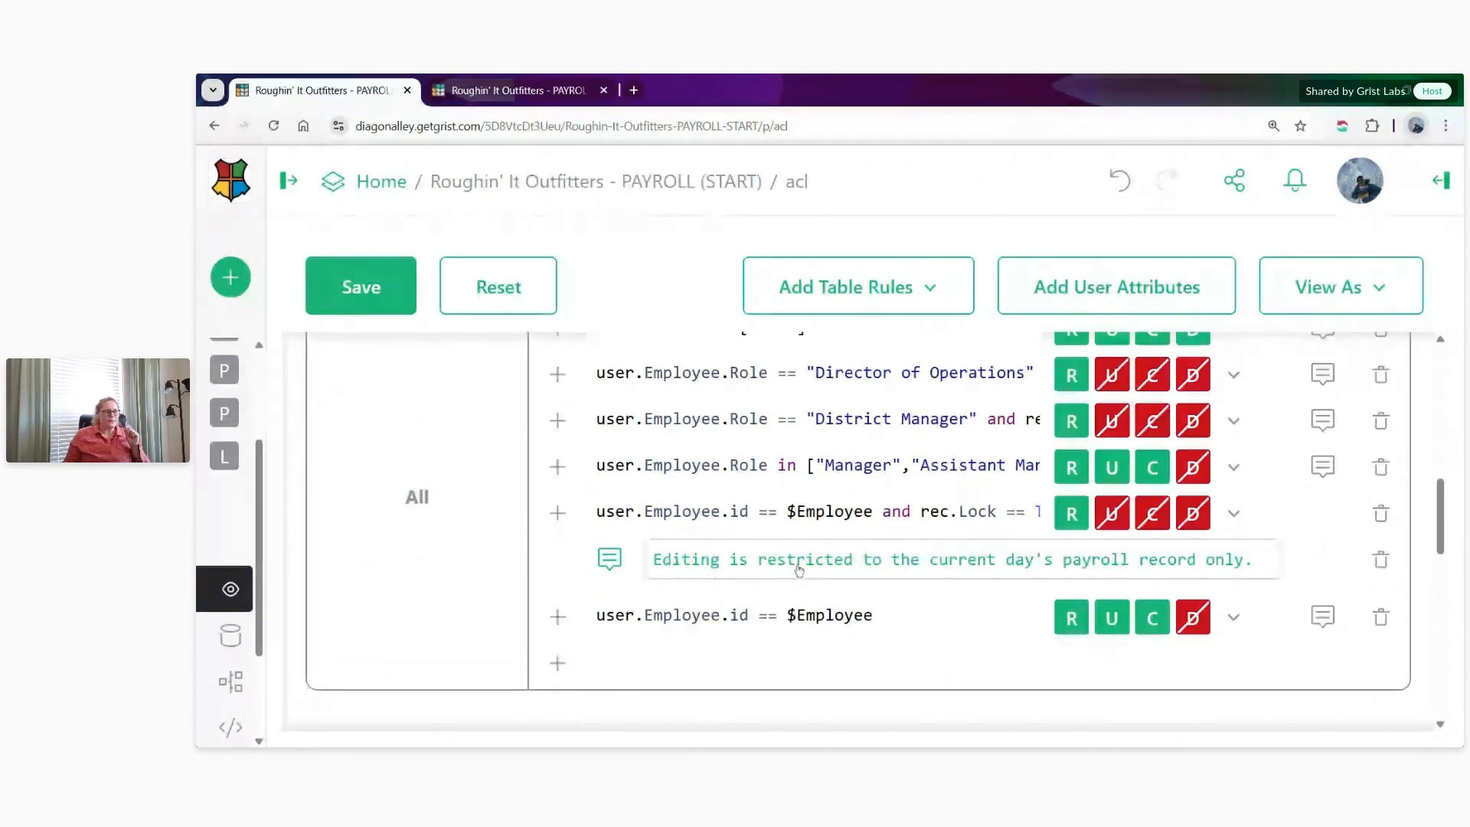
- Add a column rule for Lock to the Payroll table and remove its Director of Operations condition
{"action": "scroll", "coordinate": [790, 580], "scroll_direction": "up", "scroll_amount": 2}
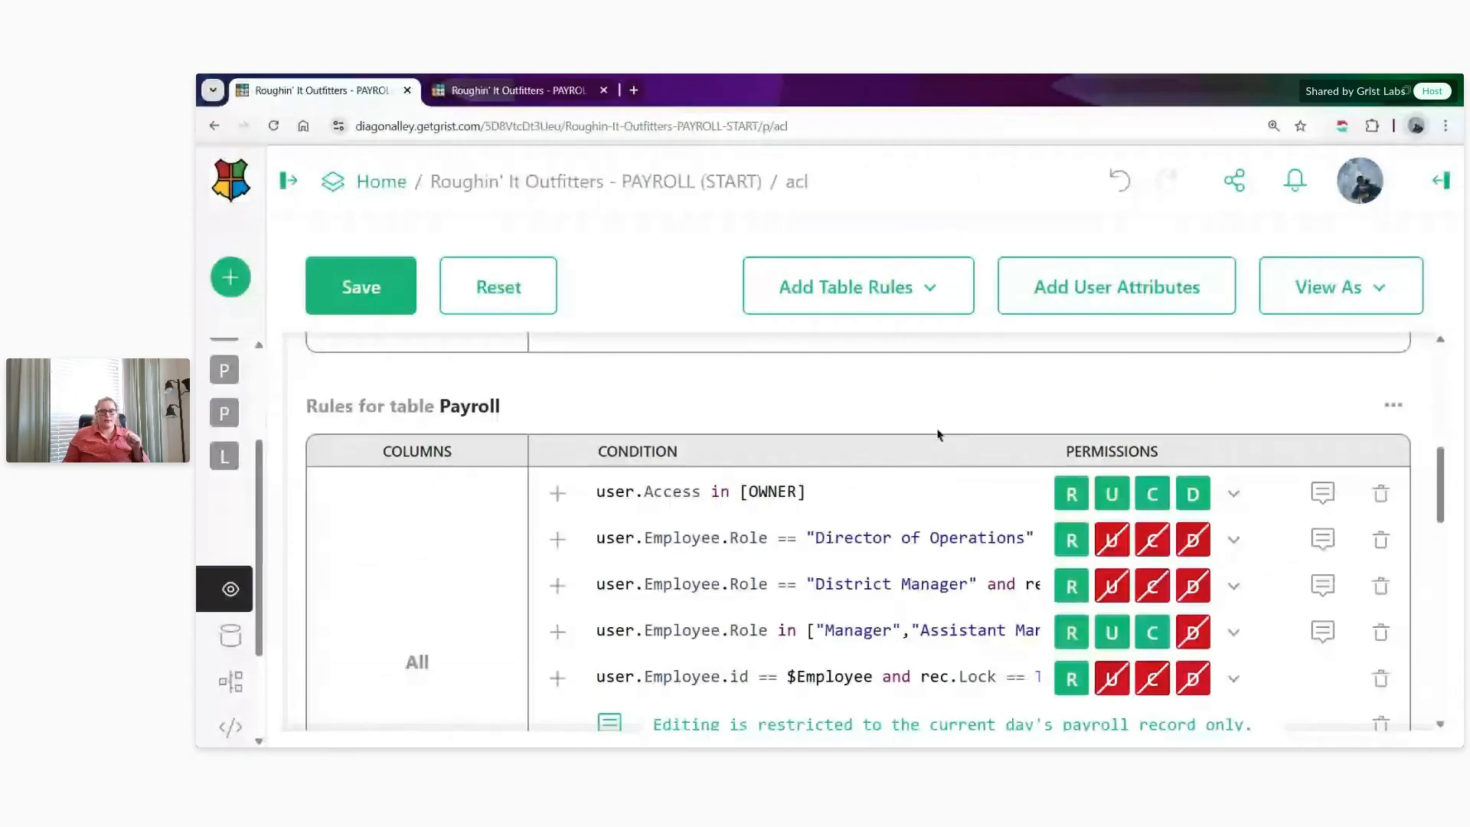
{"action": "left_click", "coordinate": [1393, 406]}
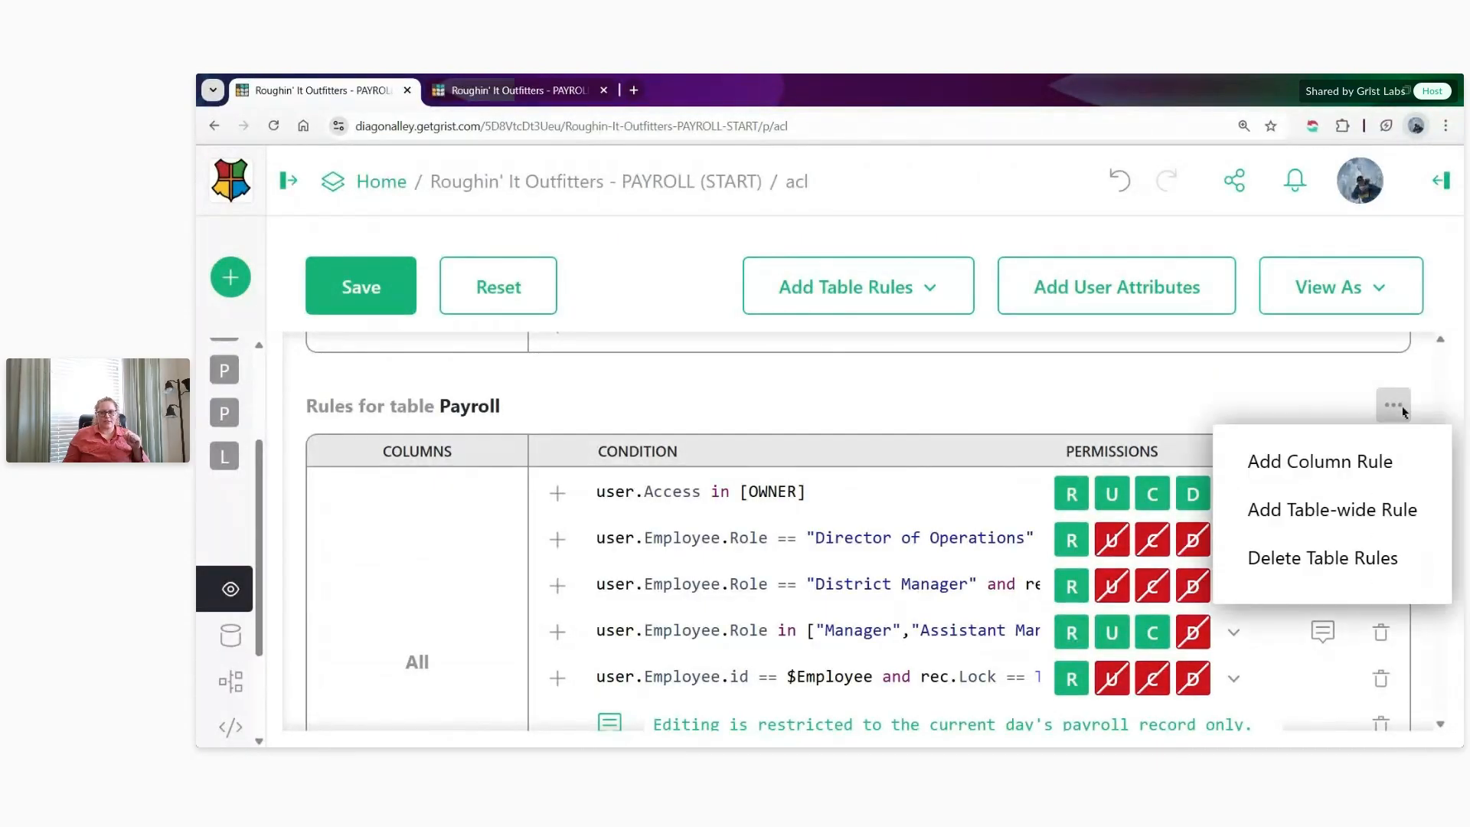
{"action": "left_click", "coordinate": [1371, 462]}
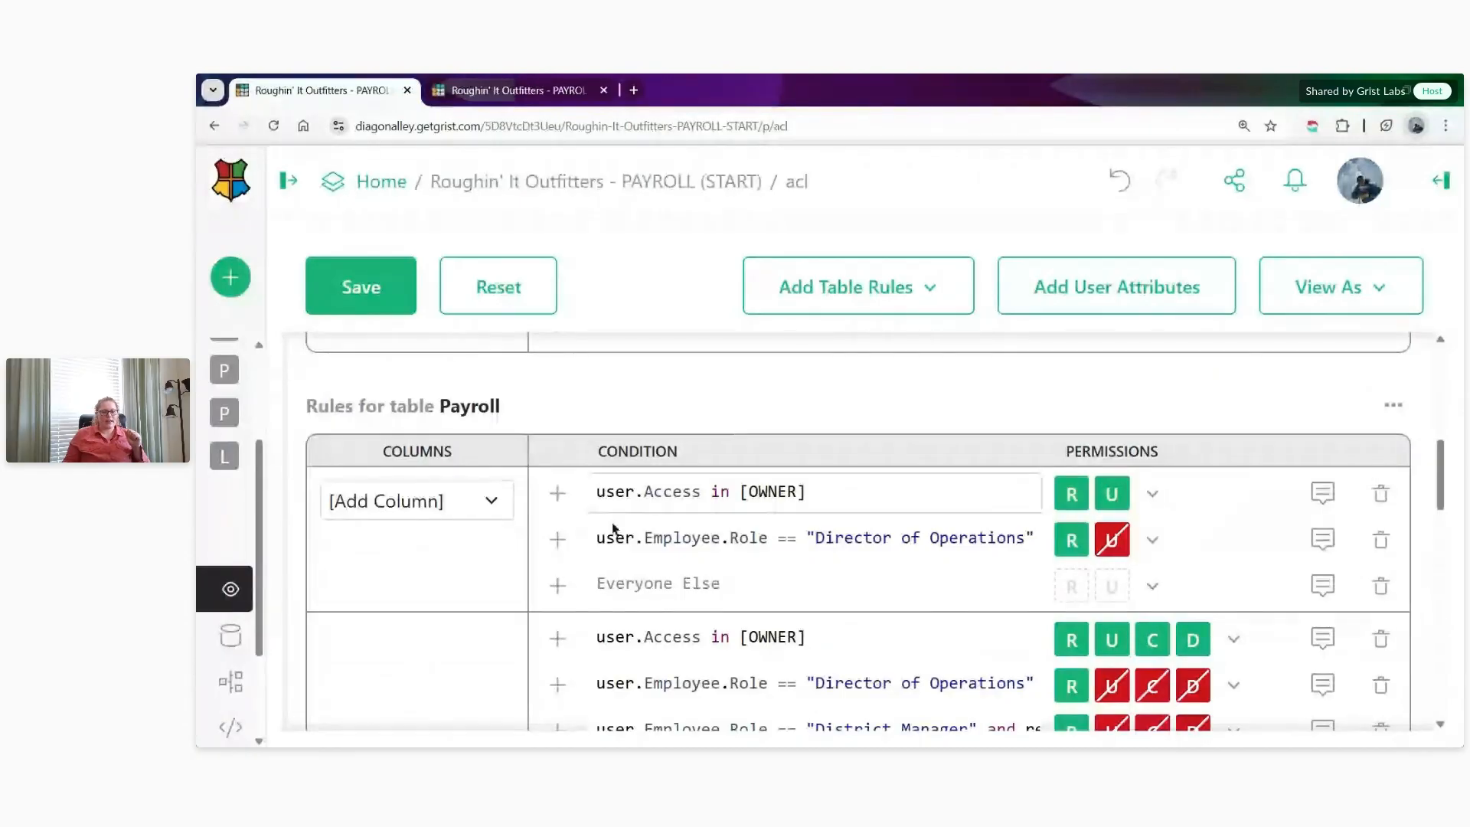
{"action": "scroll", "coordinate": [750, 513], "scroll_direction": "down", "scroll_amount": 1}
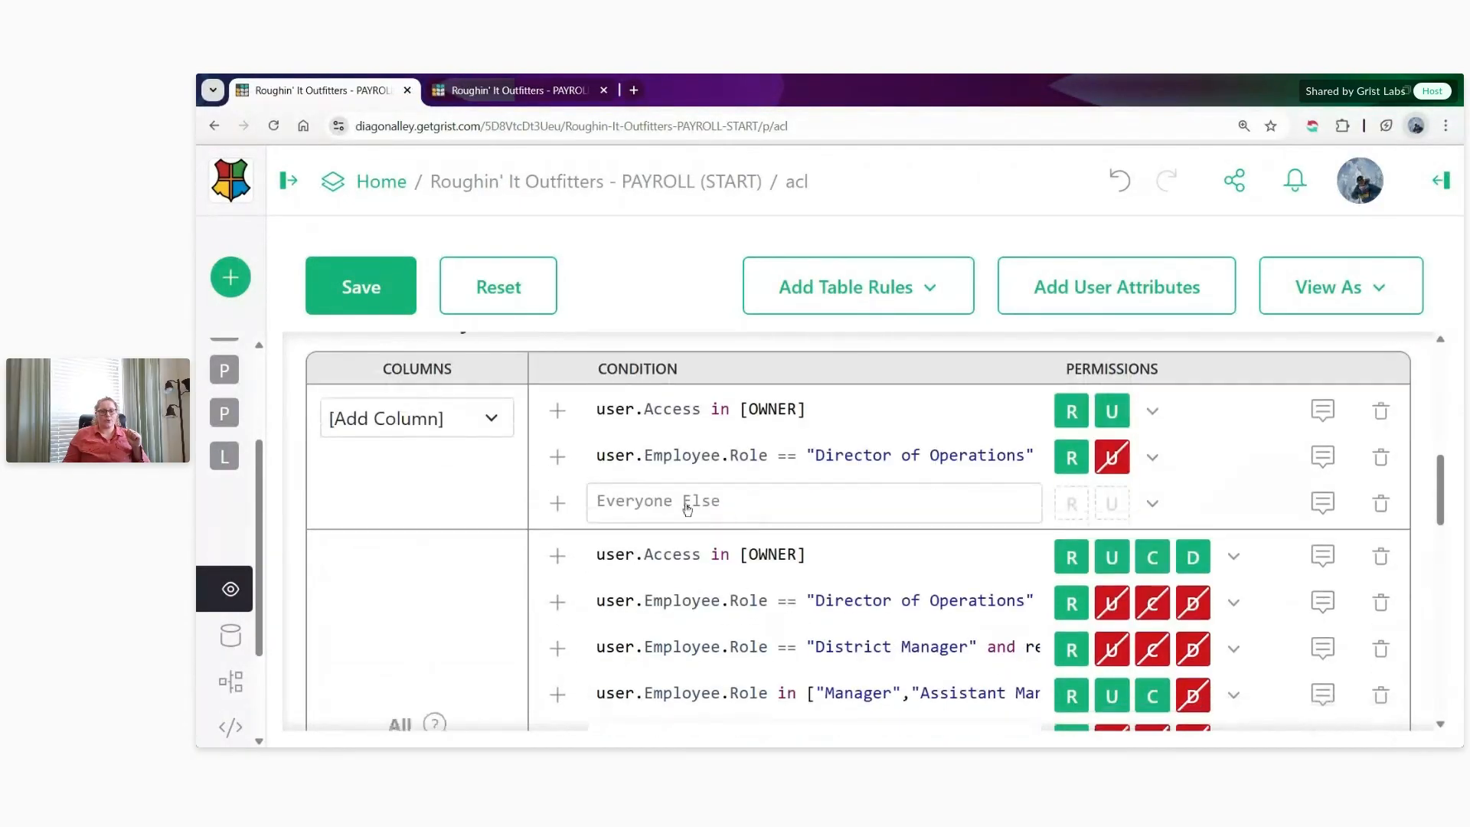
{"action": "left_click", "coordinate": [491, 419]}
{"action": "left_click", "coordinate": [467, 394]}
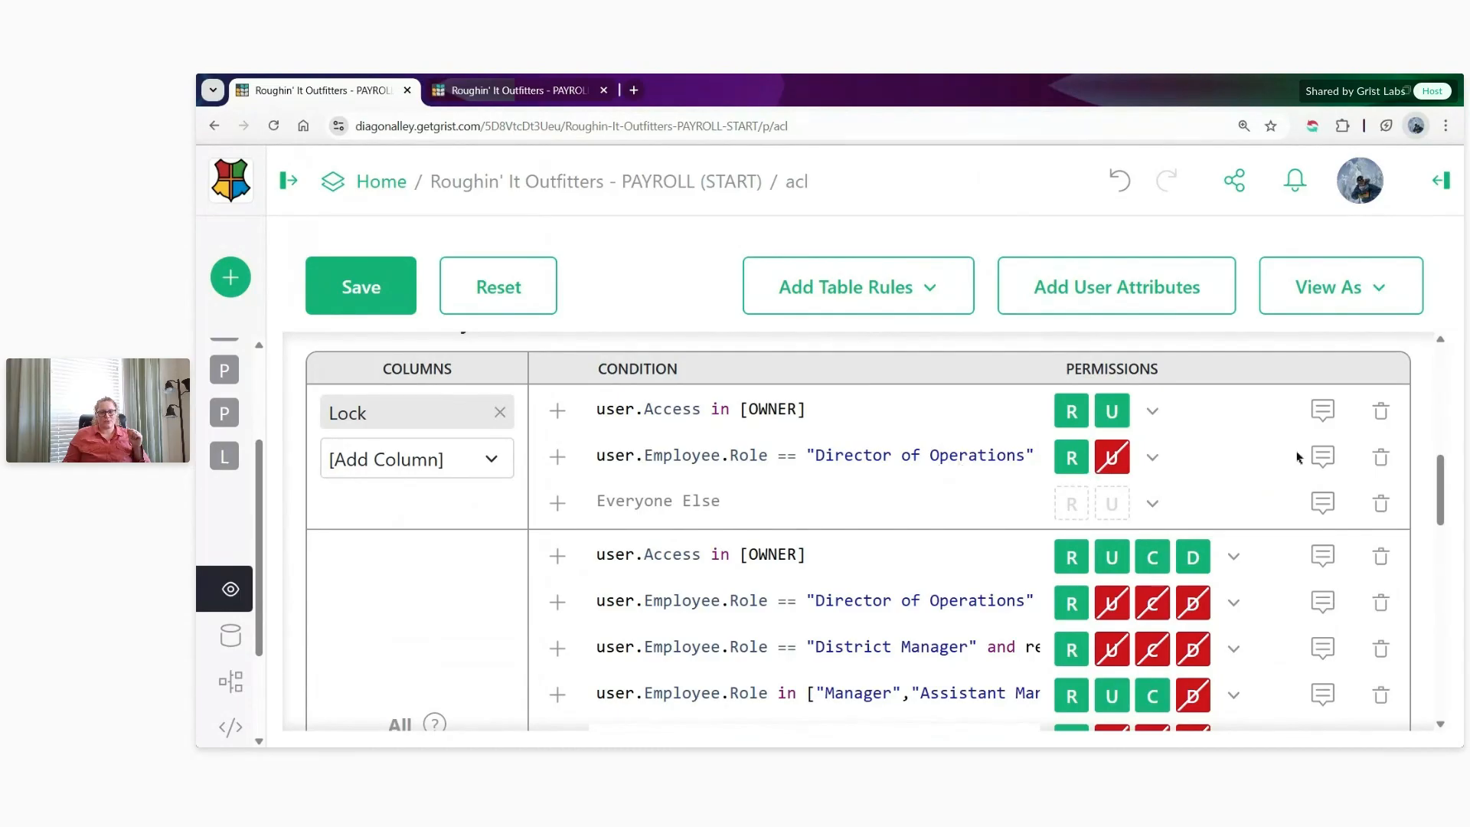
{"action": "left_click", "coordinate": [1380, 457]}
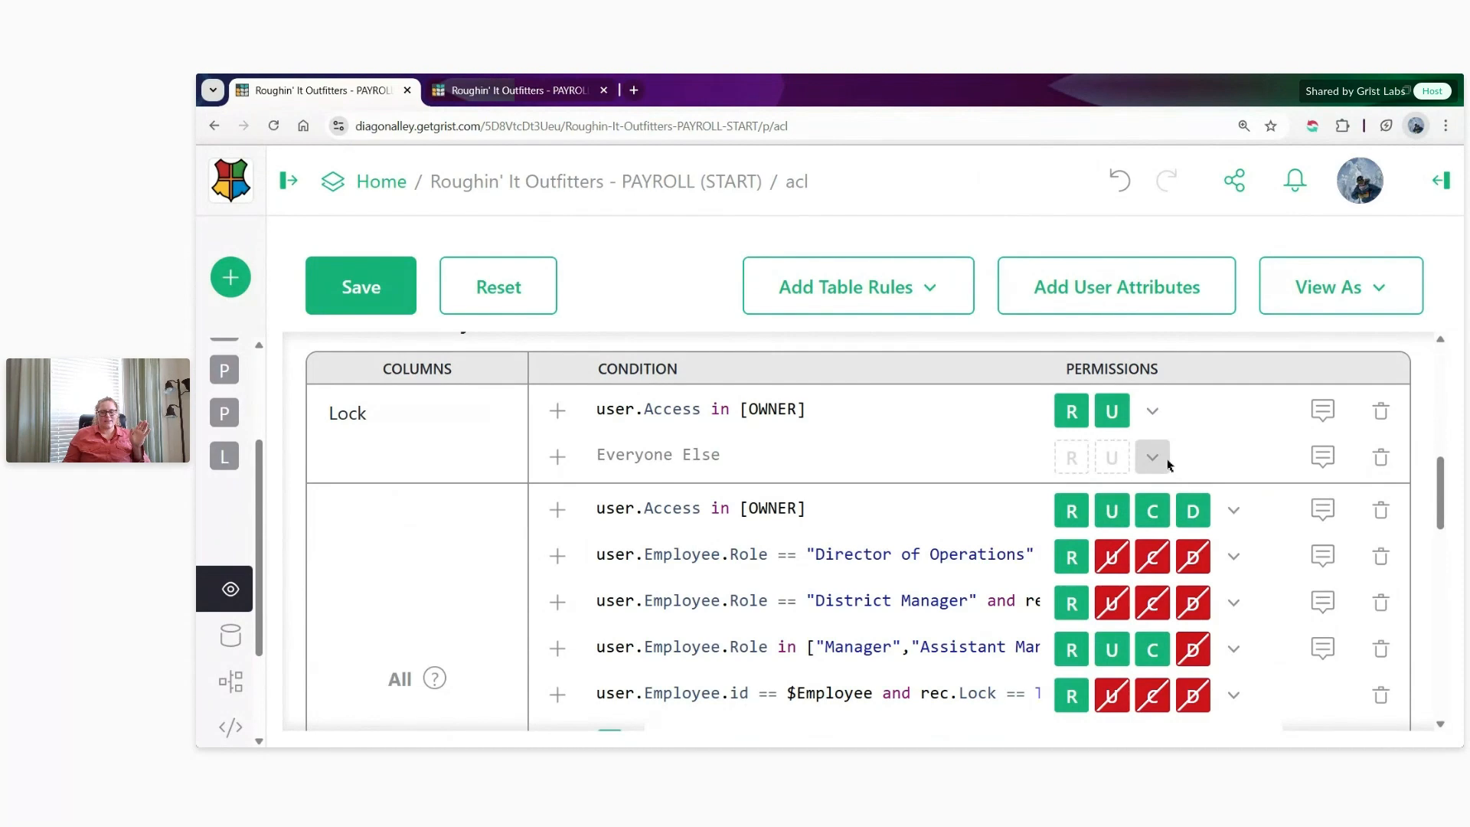
- Deny everyone except the owner all access to the Lock column and save the access rules
{"action": "left_click", "coordinate": [1153, 457]}
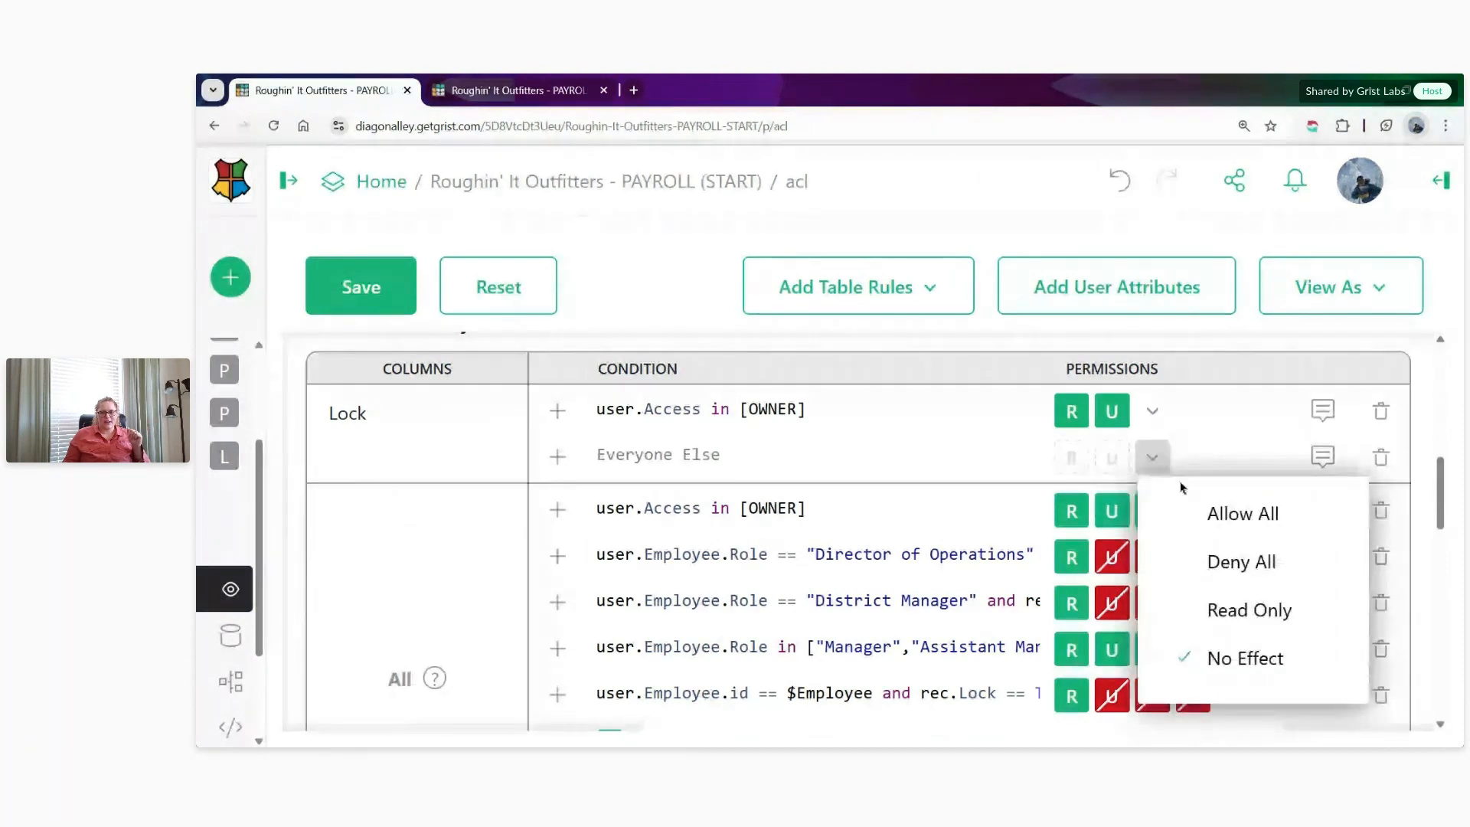
{"action": "left_click", "coordinate": [1248, 563]}
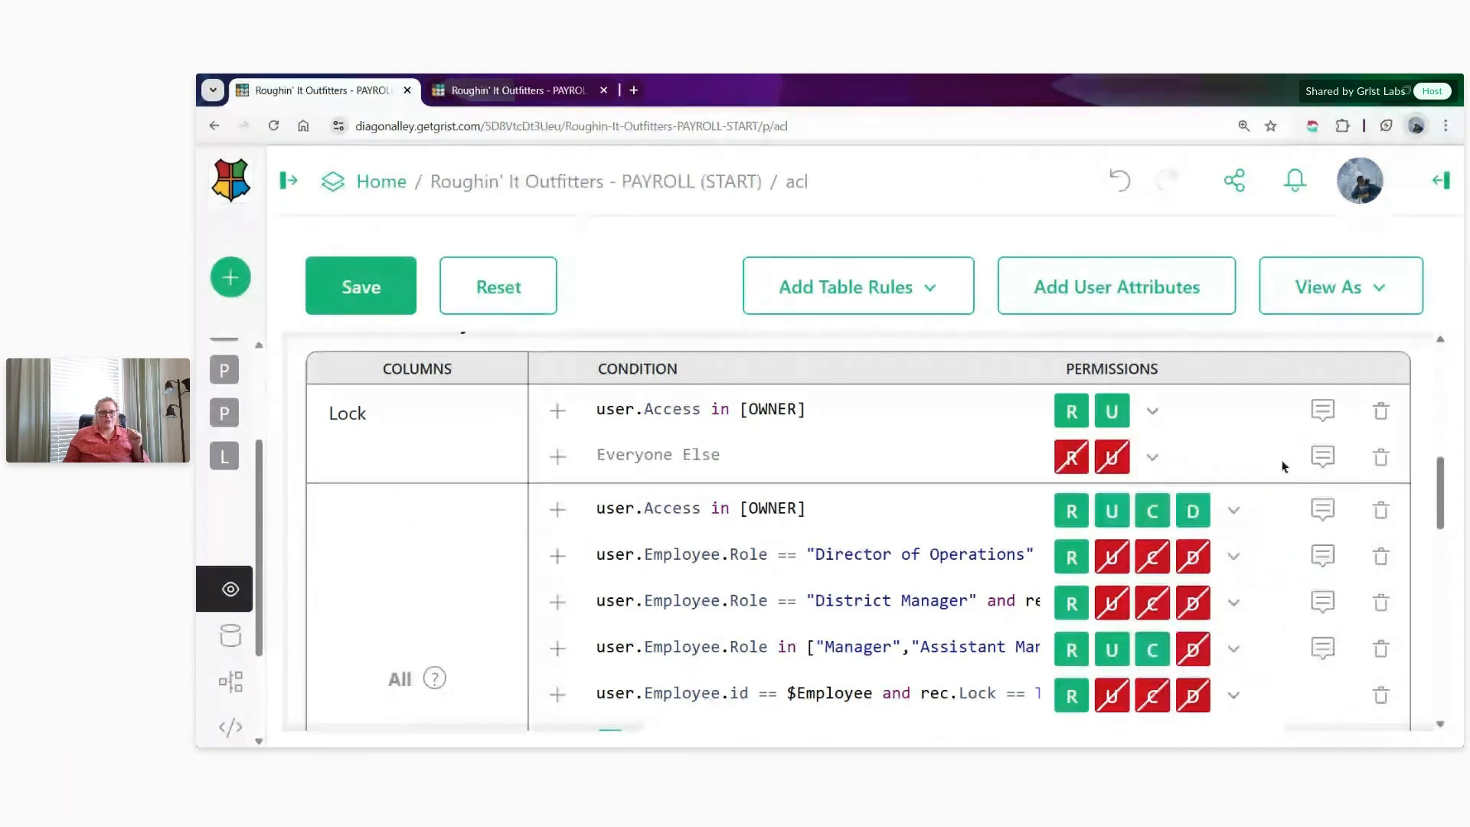
{"action": "left_click", "coordinate": [382, 307]}
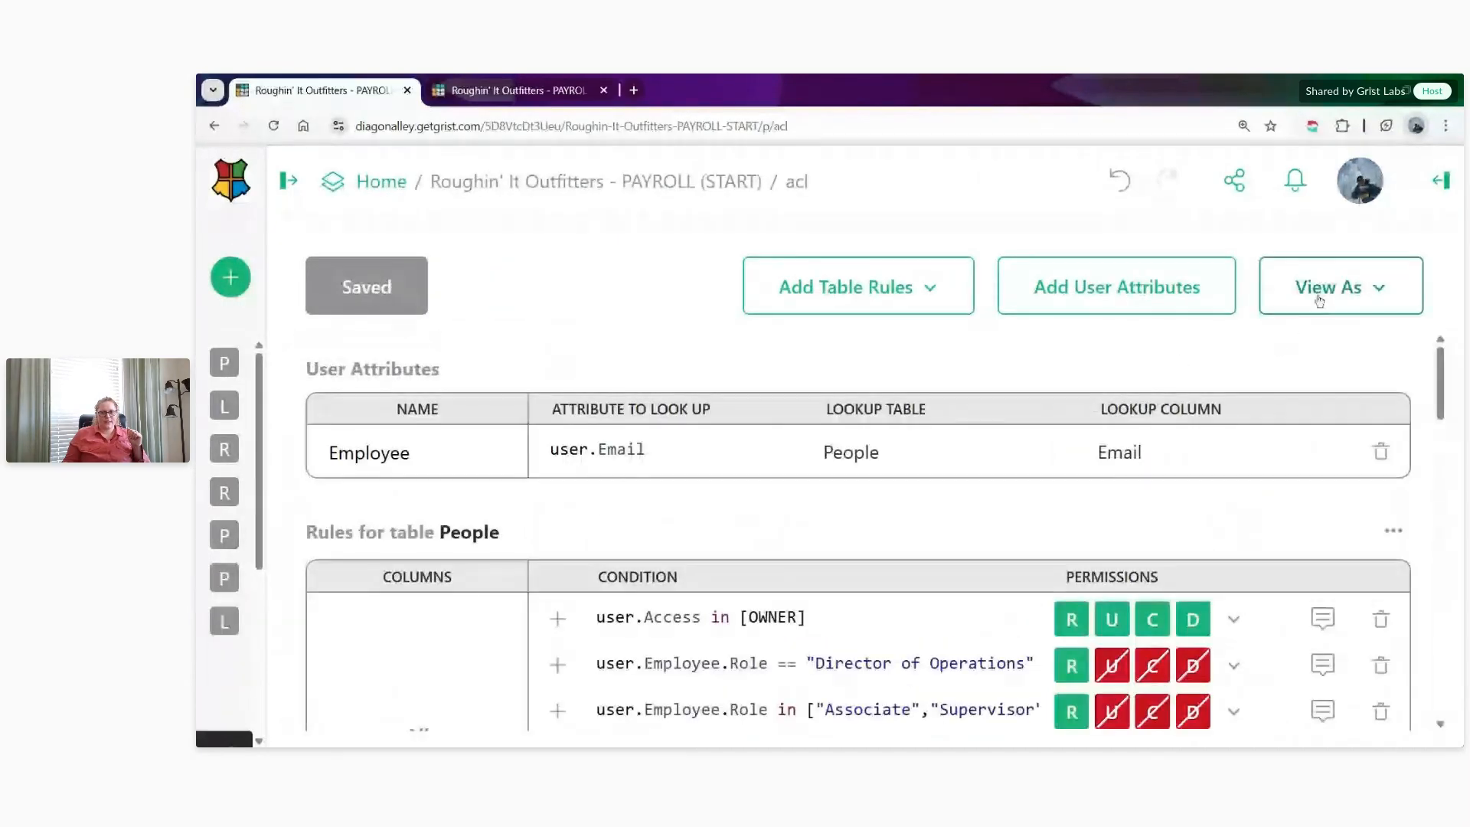
- View the document as the Associate employee and open the Payroll page
{"action": "left_click", "coordinate": [1312, 289]}
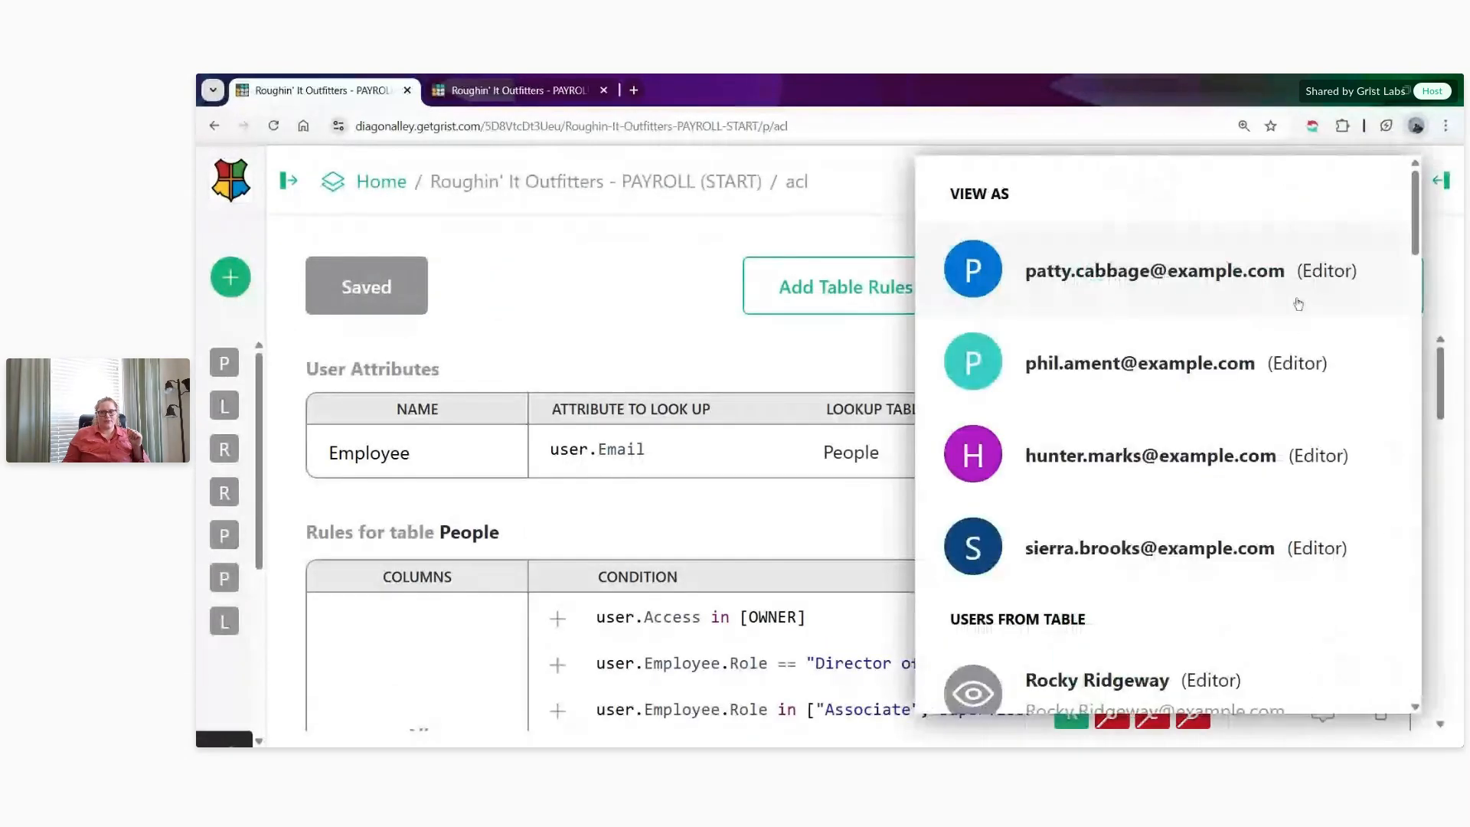
{"action": "left_click", "coordinate": [1118, 277]}
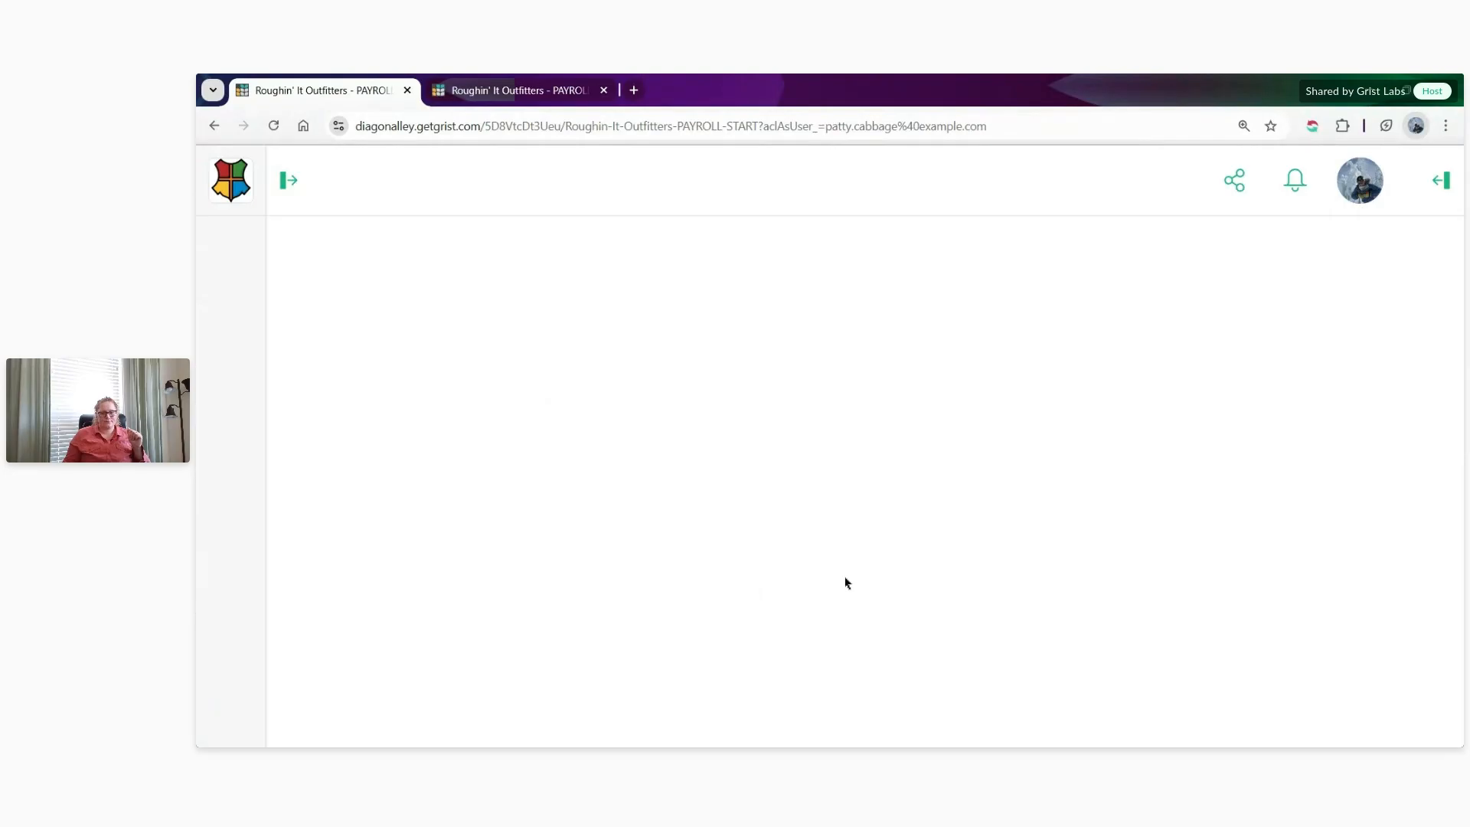
{"action": "left_click", "coordinate": [244, 476]}
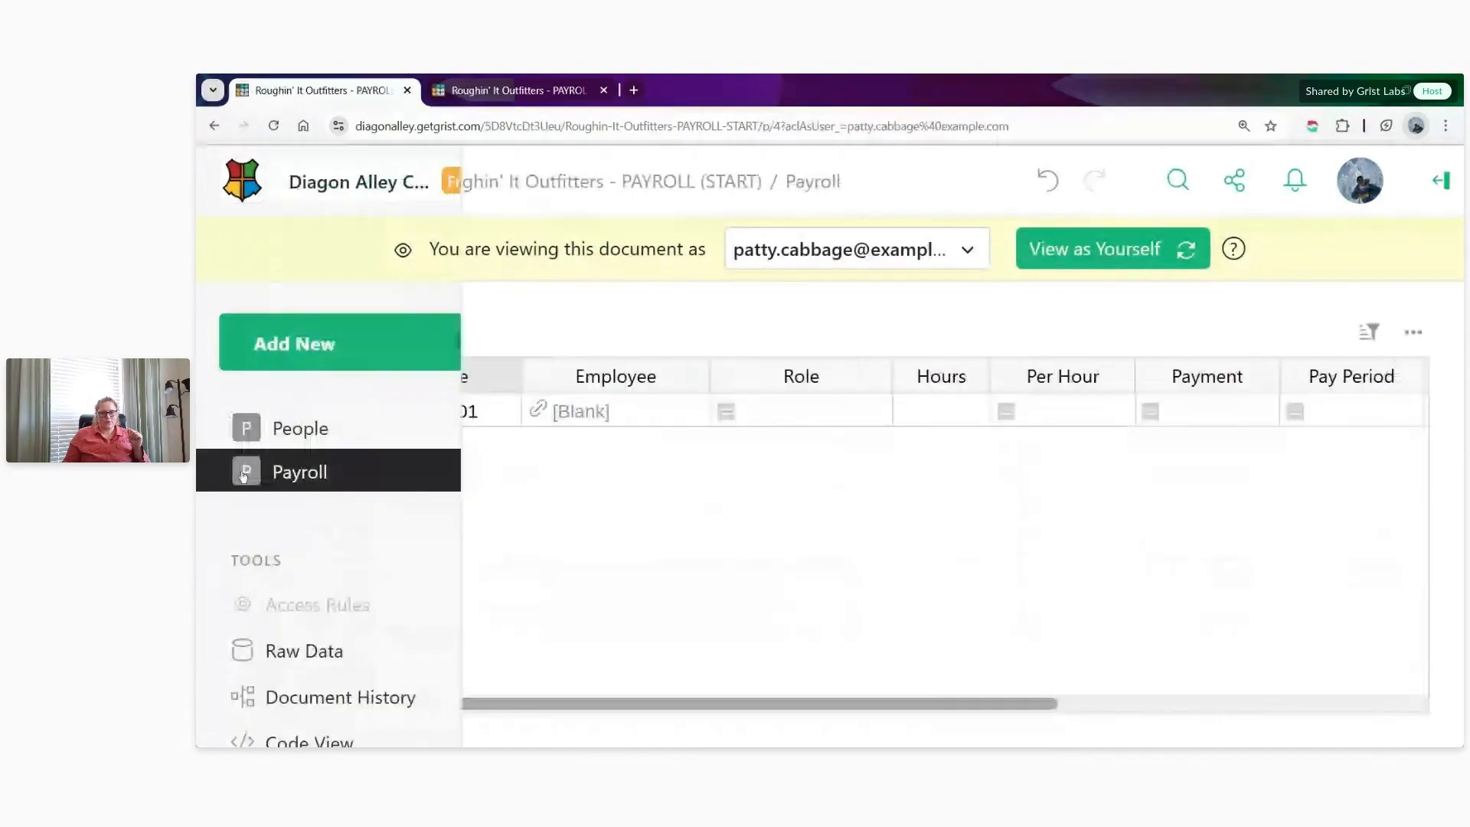
- Try to set the Hours of the employee's 2024-12-31 record to 1, and check whether the Lock column is hidden
{"action": "left_click", "coordinate": [962, 450]}
{"action": "type", "text": "1"}
{"action": "key", "text": "Return"}
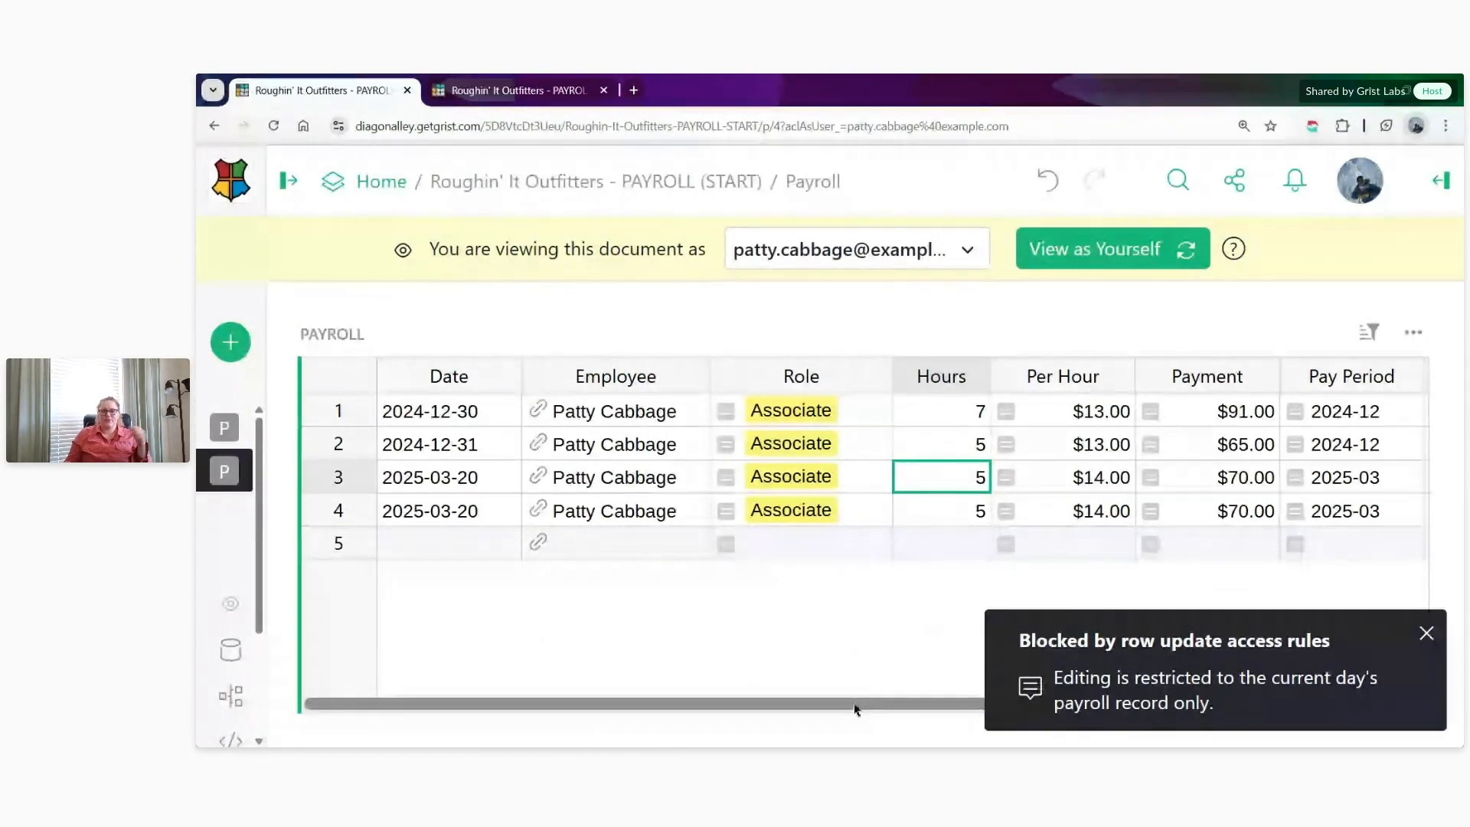
{"action": "left_click_drag", "start_coordinate": [852, 716], "coordinate": [1329, 492]}
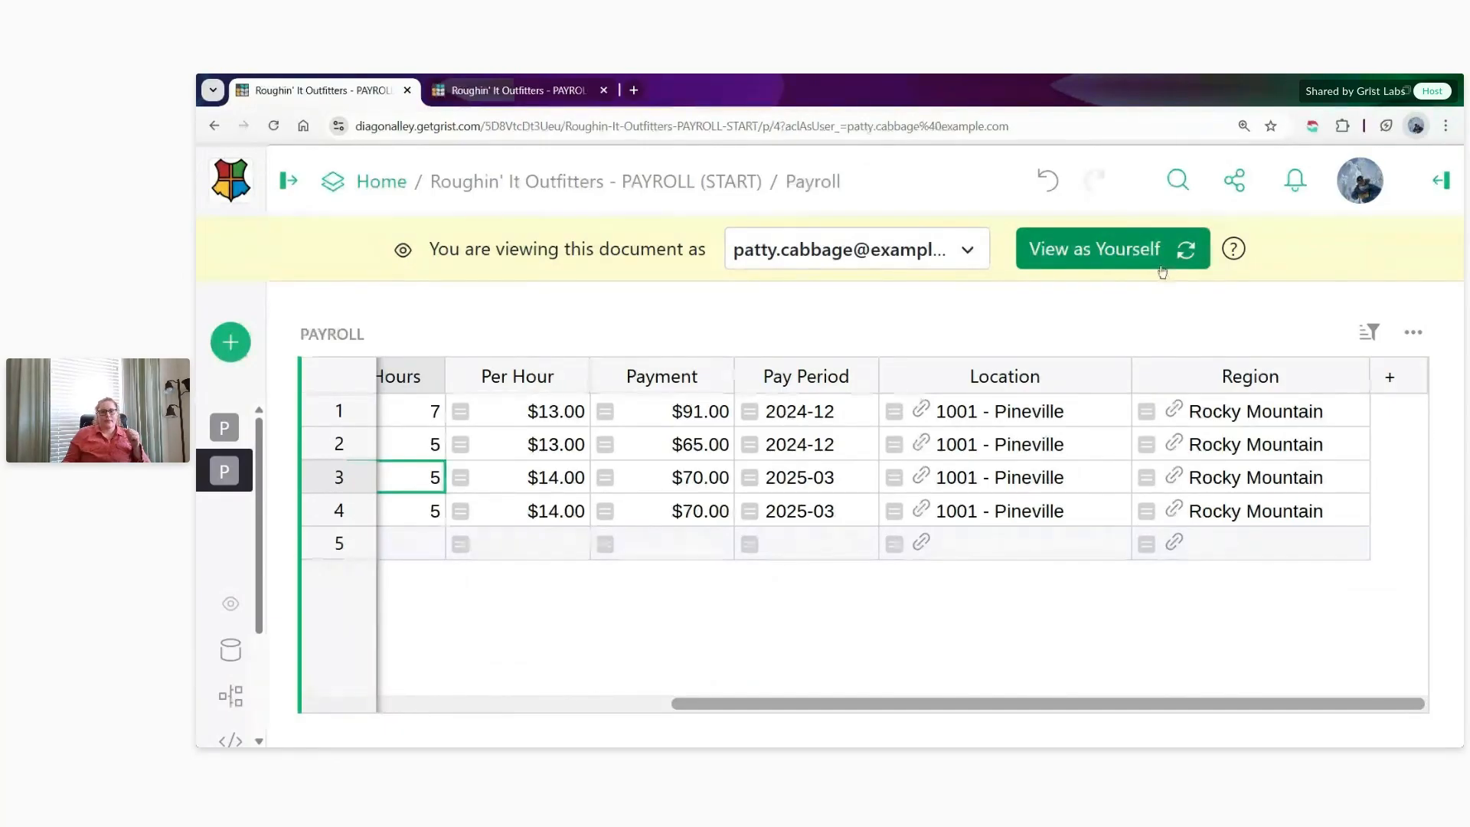
- View the document as the store Manager and look through the Payroll records available to that role
{"action": "left_click", "coordinate": [905, 264]}
{"action": "left_click", "coordinate": [912, 361]}
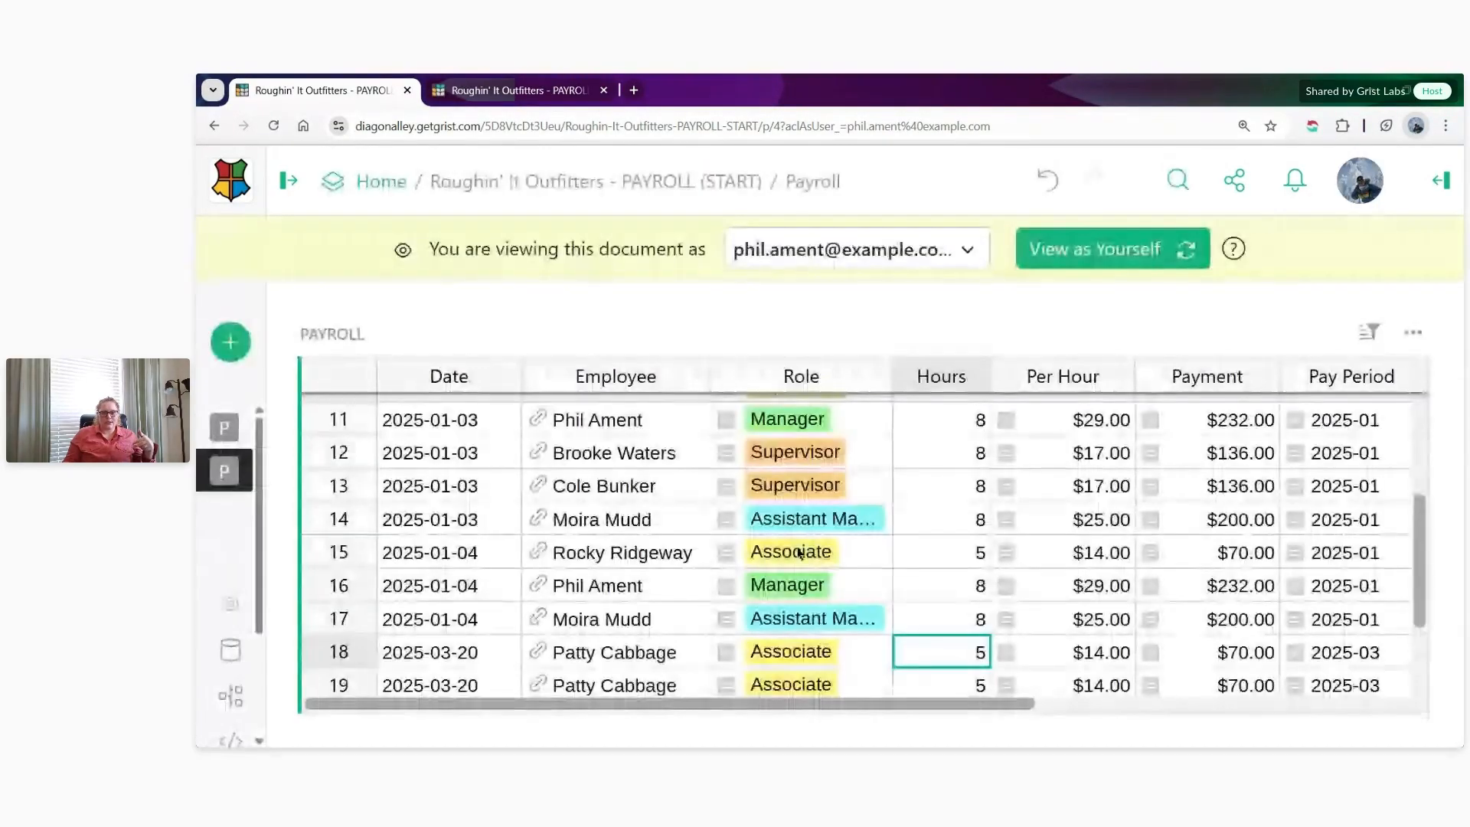
{"action": "scroll", "coordinate": [796, 554], "scroll_direction": "up", "scroll_amount": 10}
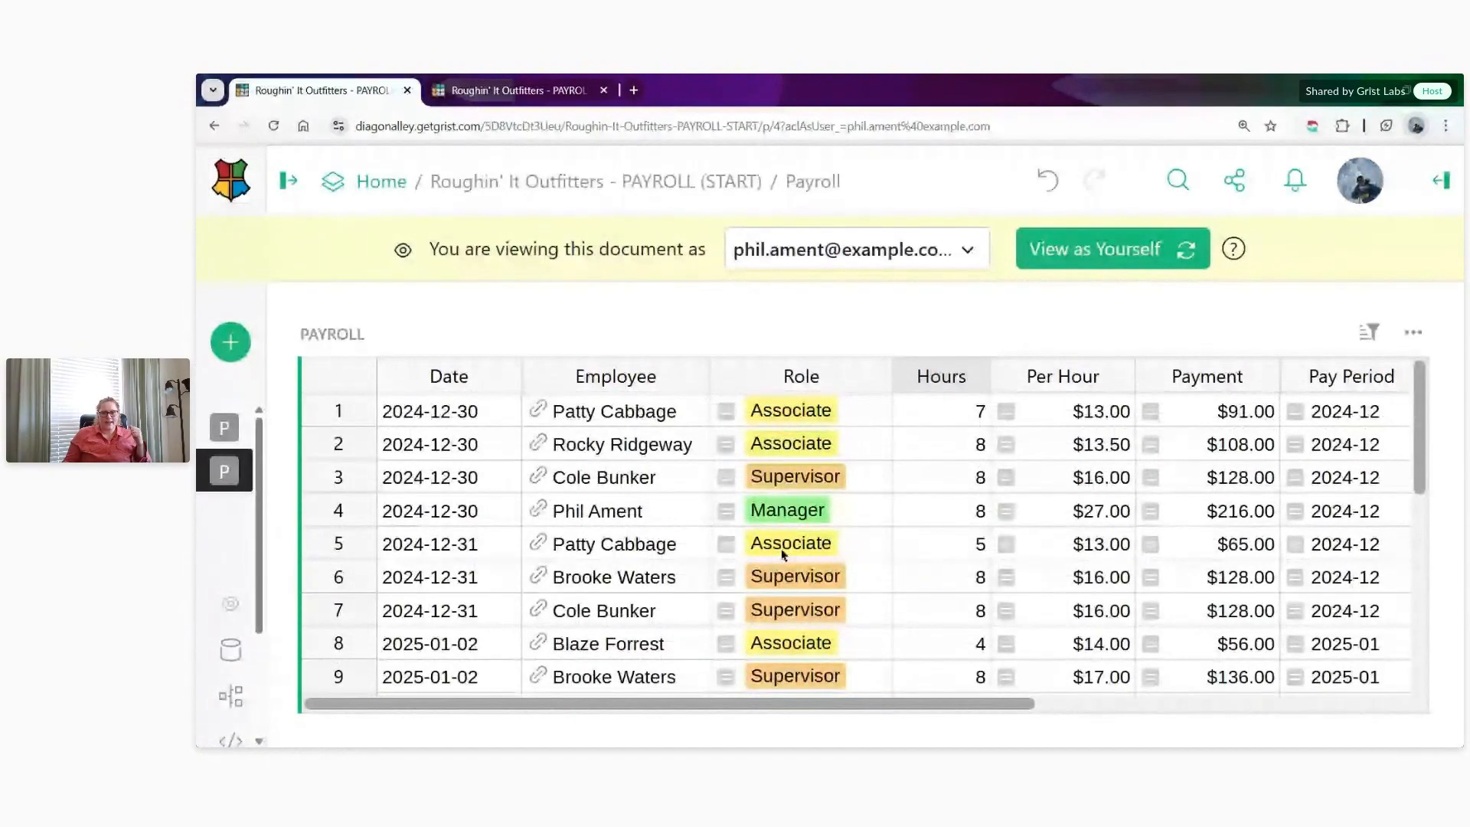
- View the document as the District Manager and examine the Payroll records and their locations
{"action": "left_click", "coordinate": [928, 247]}
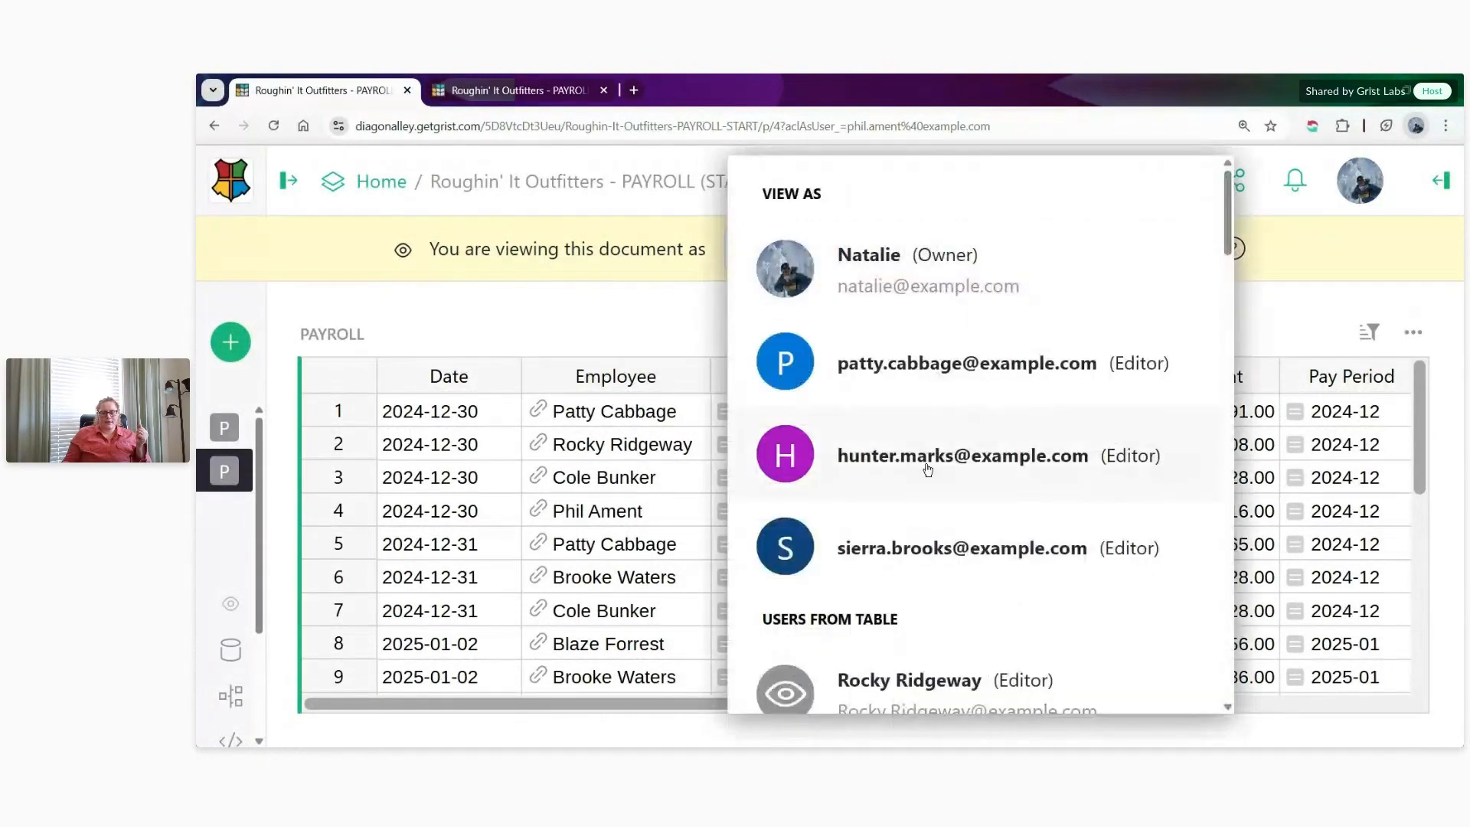
{"action": "left_click", "coordinate": [929, 456]}
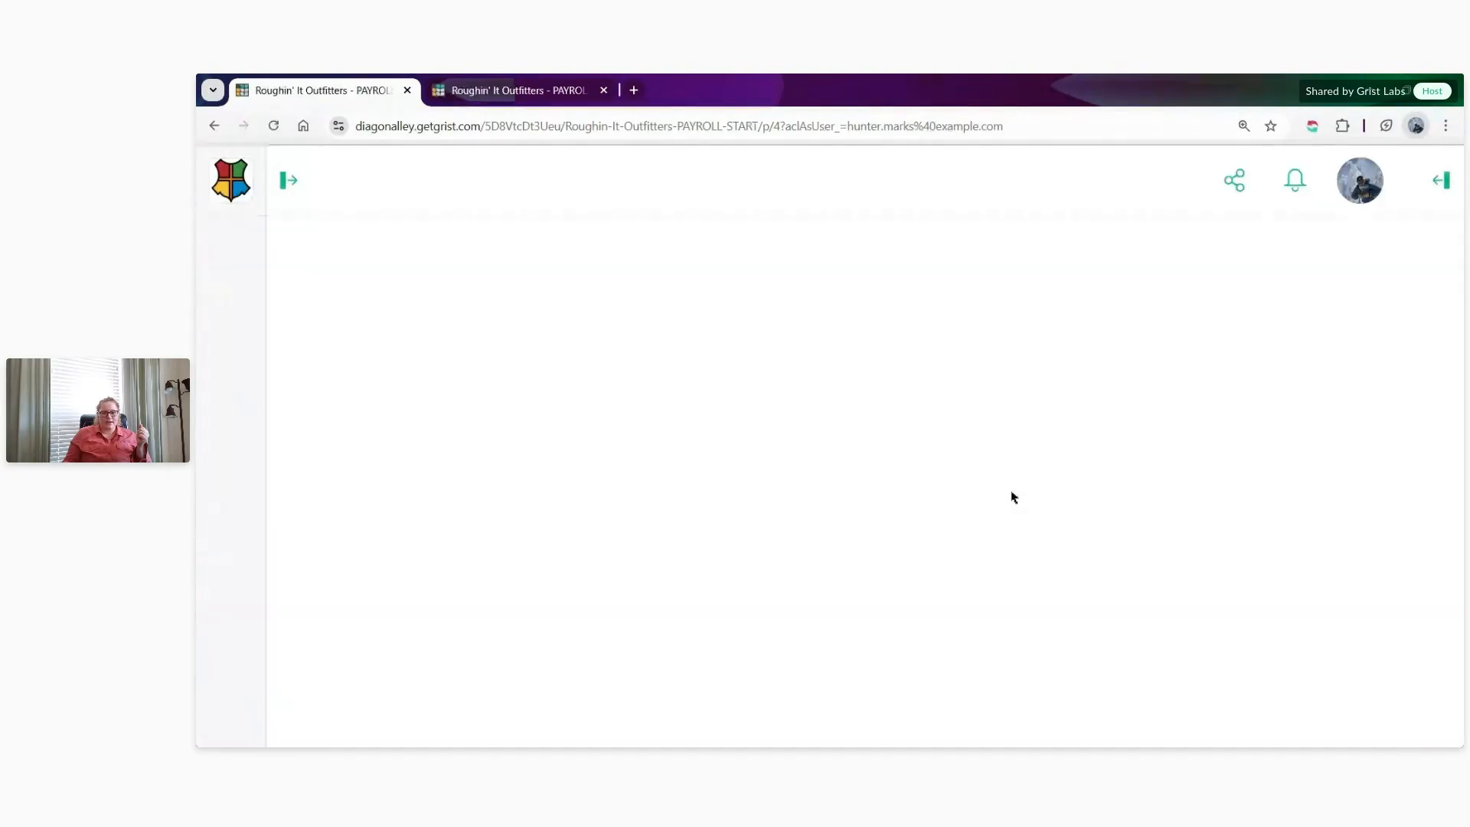
{"action": "scroll", "coordinate": [1018, 502], "scroll_direction": "up", "scroll_amount": 2}
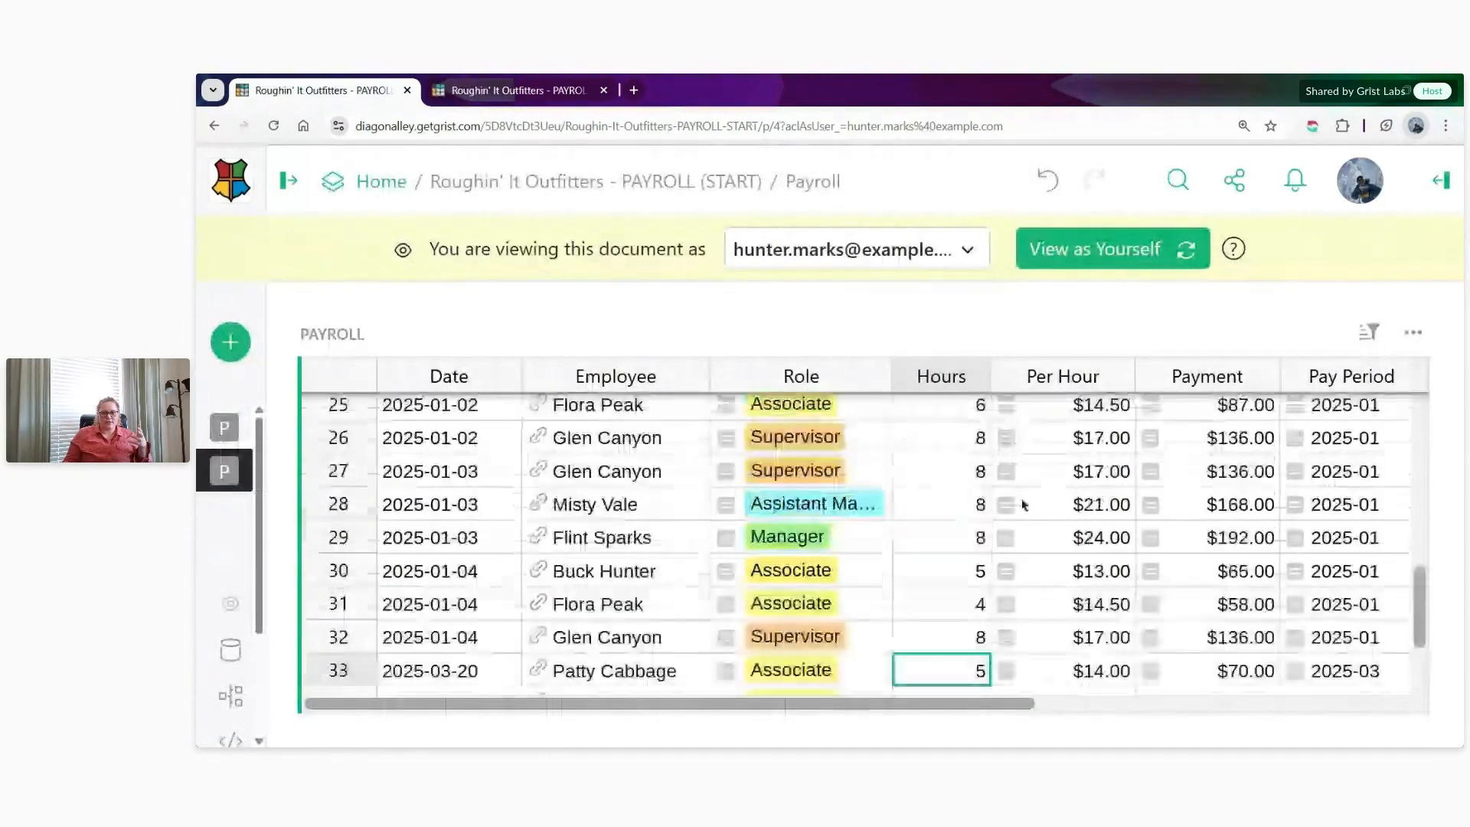
{"action": "scroll", "coordinate": [1025, 536], "scroll_direction": "up", "scroll_amount": 5}
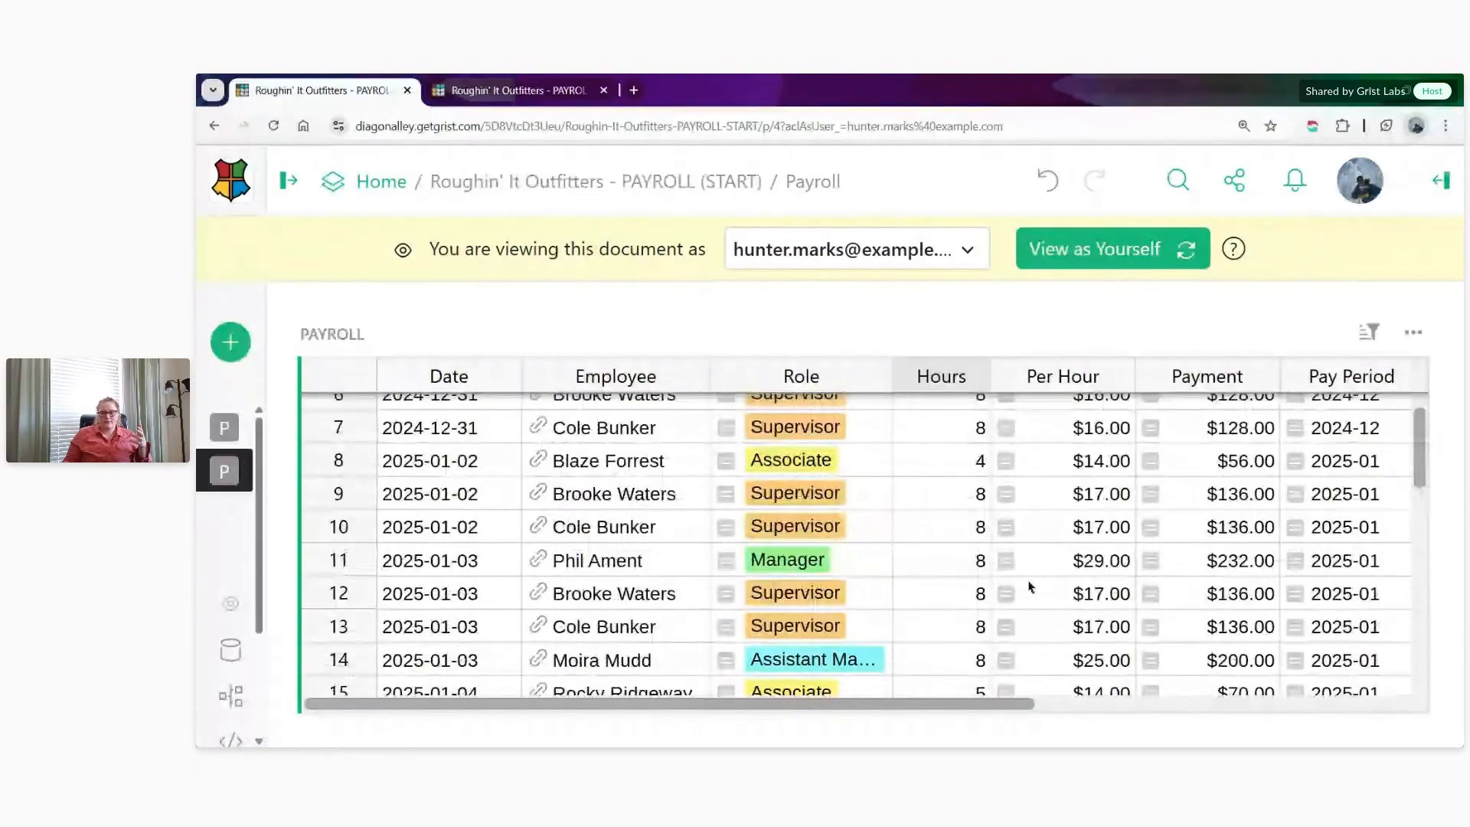
{"action": "scroll", "coordinate": [1031, 587], "scroll_direction": "up", "scroll_amount": 2}
{"action": "scroll", "coordinate": [1104, 651], "scroll_direction": "right", "scroll_amount": 3}
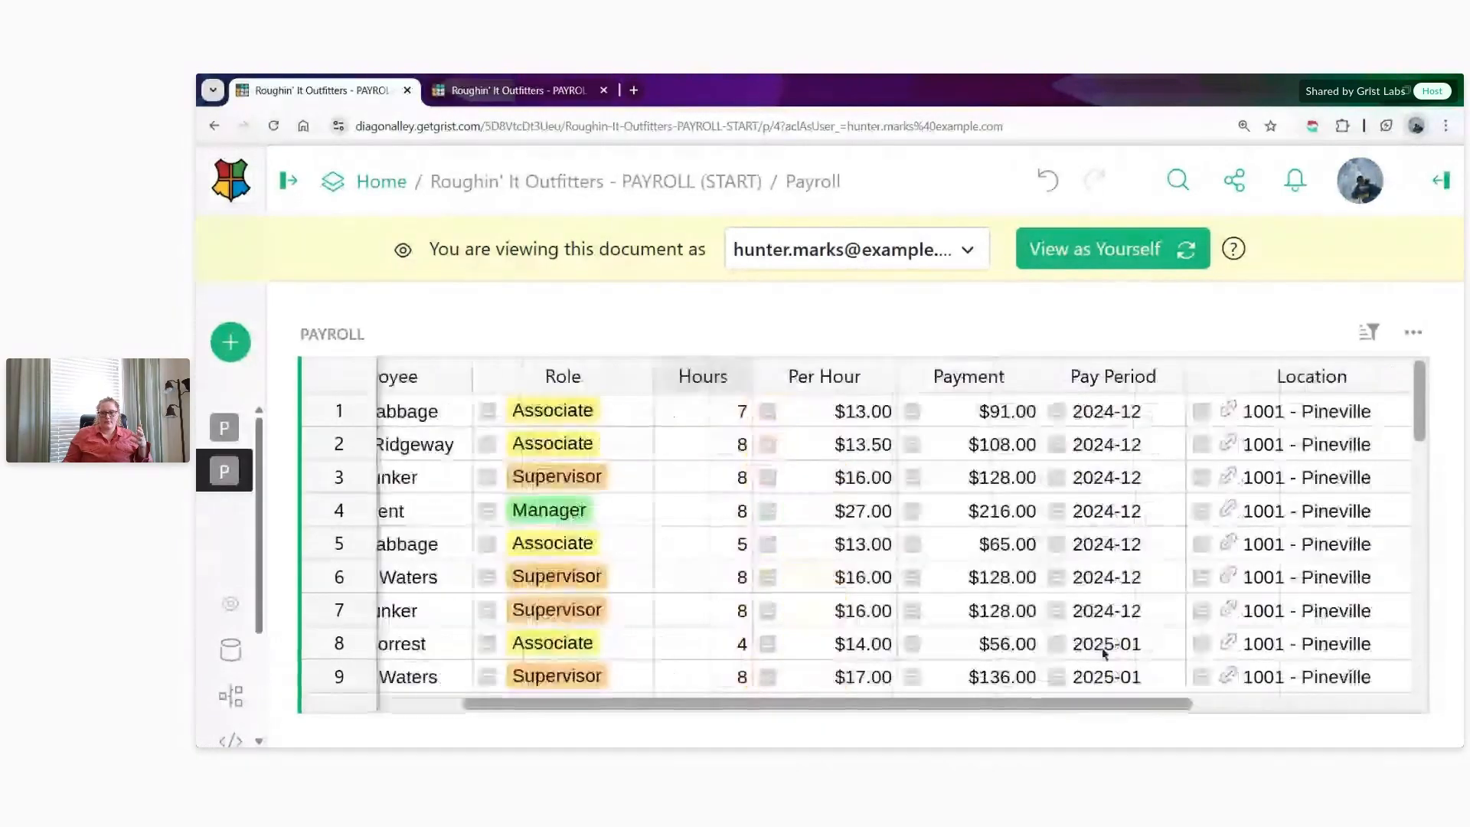
{"action": "scroll", "coordinate": [1095, 636], "scroll_direction": "down", "scroll_amount": 2}
{"action": "scroll", "coordinate": [1080, 618], "scroll_direction": "down", "scroll_amount": 3}
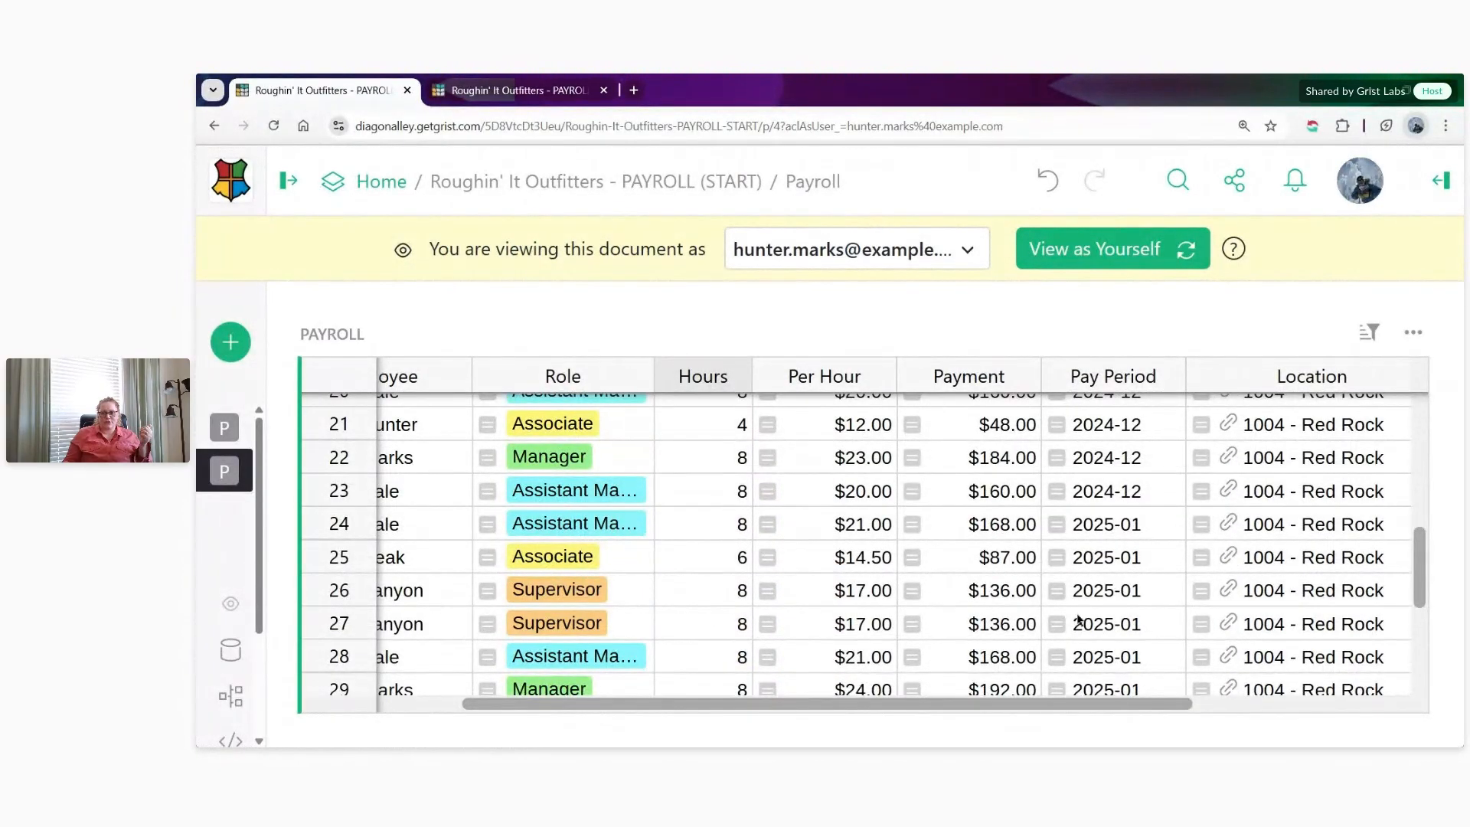
{"action": "scroll", "coordinate": [1080, 620], "scroll_direction": "down", "scroll_amount": 2}
- View the document as the Director of Operations and examine the Payroll records across locations
{"action": "left_click", "coordinate": [880, 250]}
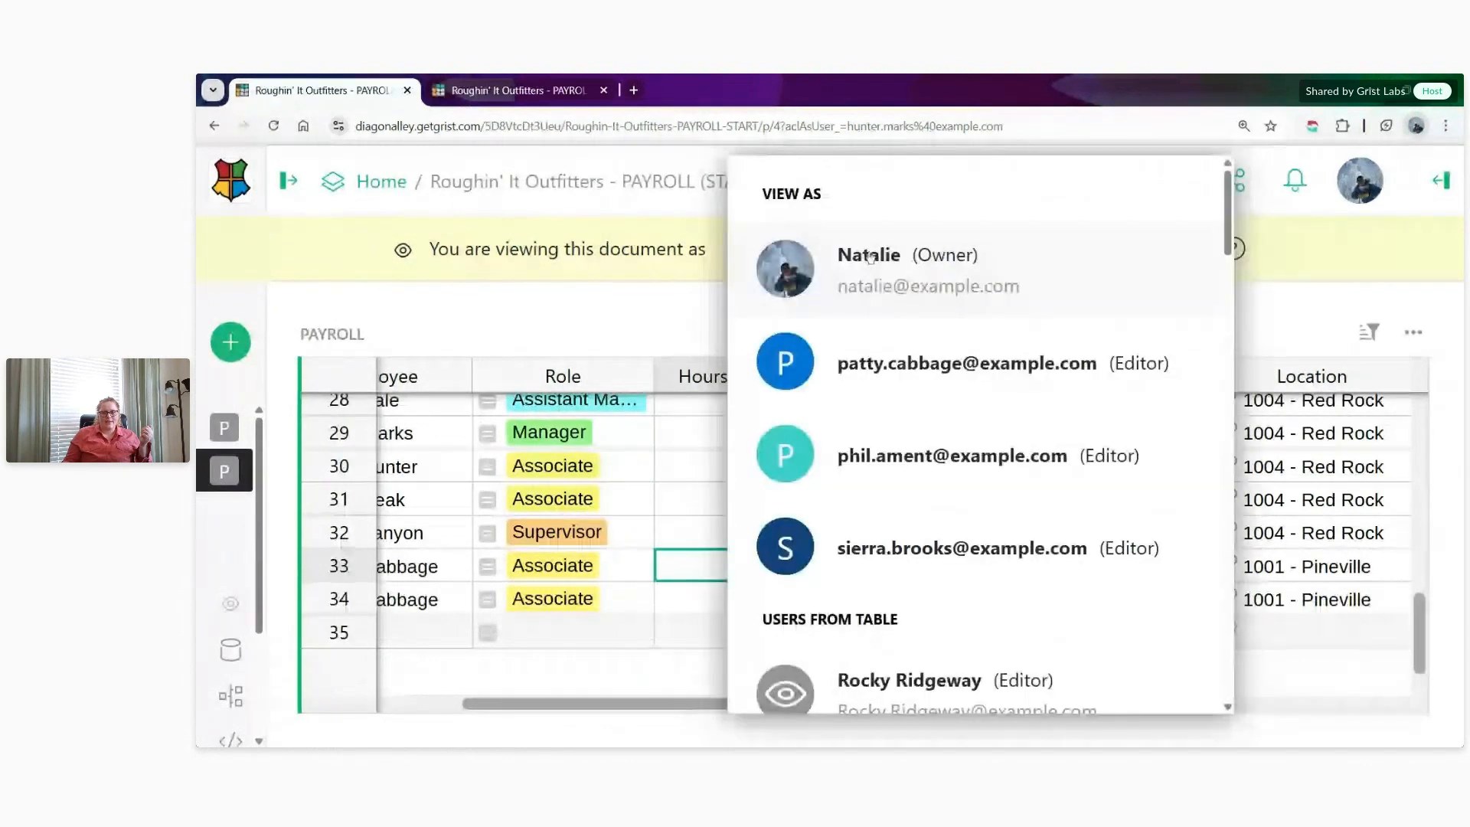
{"action": "left_click", "coordinate": [989, 532]}
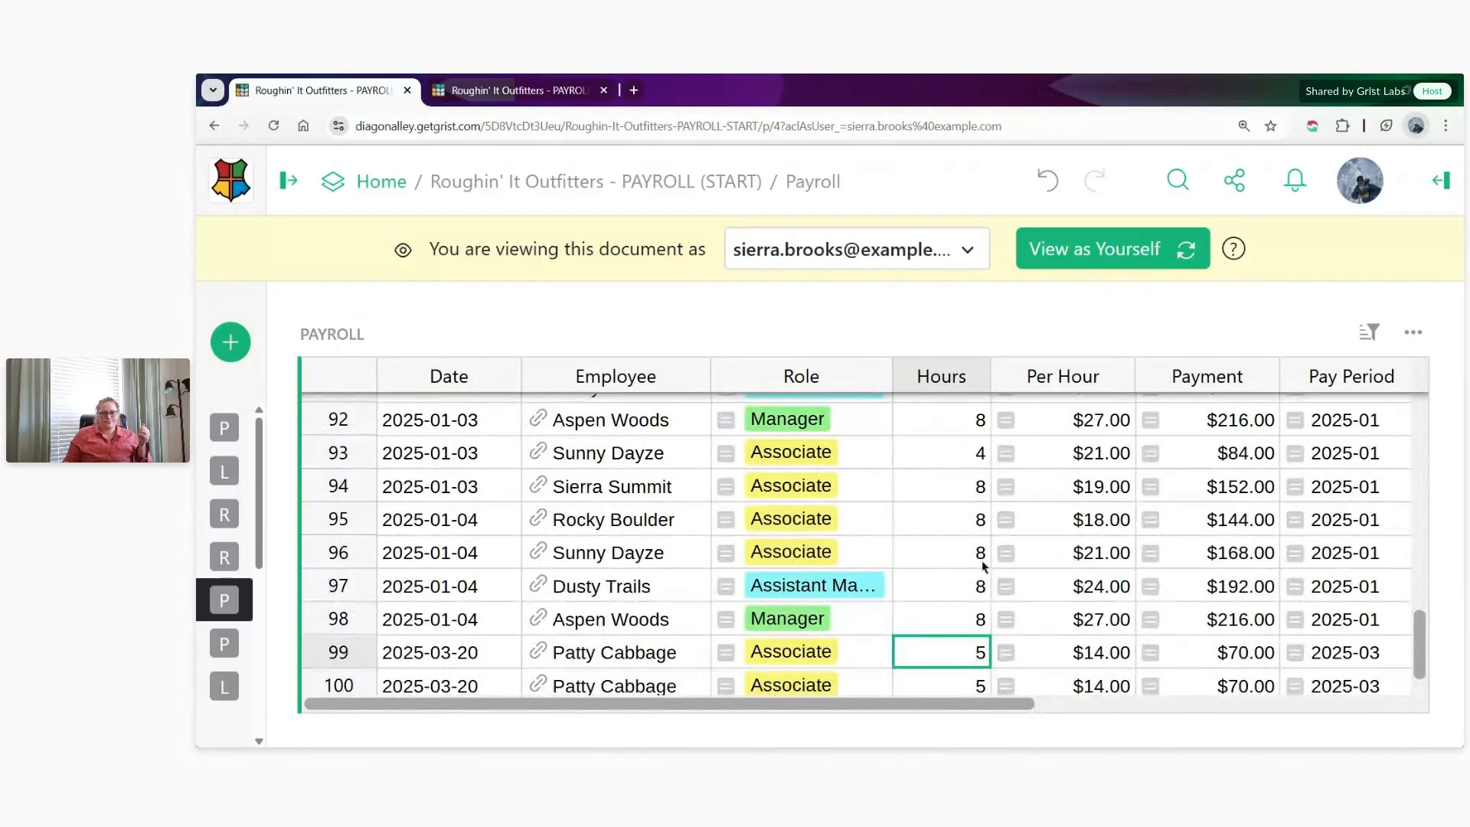
{"action": "scroll", "coordinate": [984, 567], "scroll_direction": "right", "scroll_amount": 5}
{"action": "scroll", "coordinate": [999, 667], "scroll_direction": "up", "scroll_amount": 5}
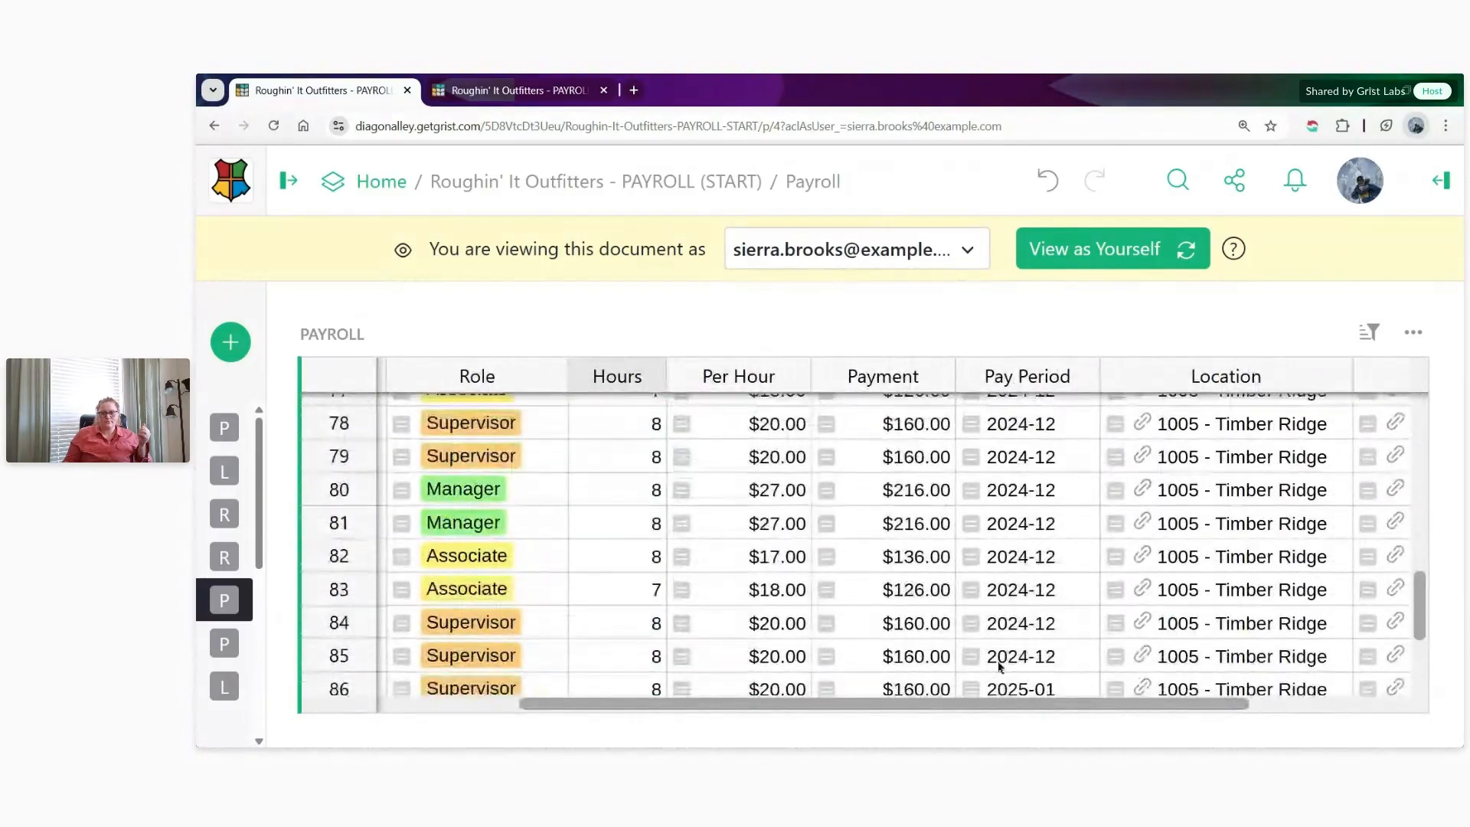
{"action": "scroll", "coordinate": [999, 667], "scroll_direction": "up", "scroll_amount": 3}
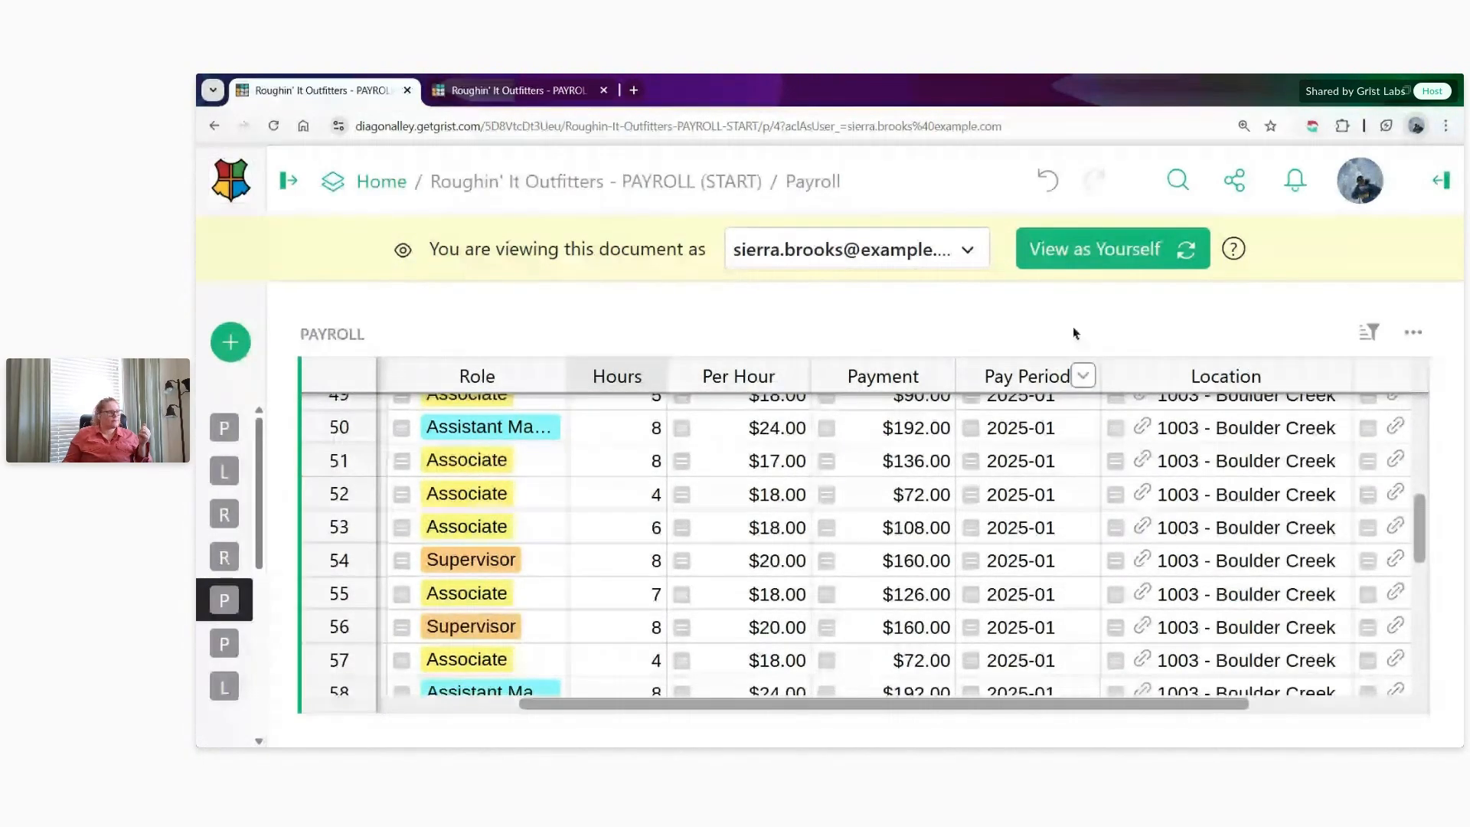
- Return to your own view, open the access rules, and switch to the second browser tab with the Payroll page
{"action": "left_click", "coordinate": [1112, 248]}
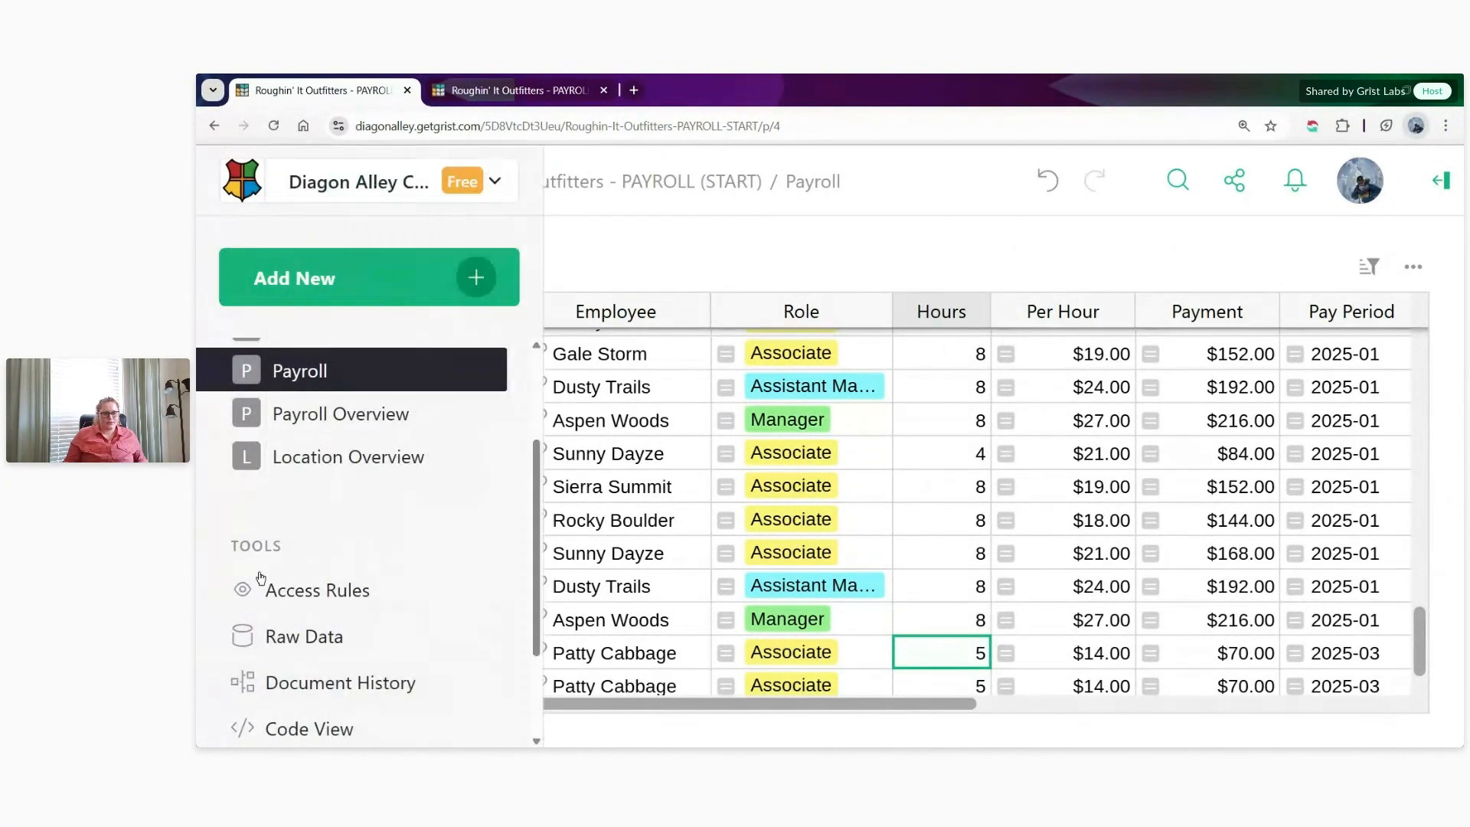
{"action": "left_click", "coordinate": [269, 590]}
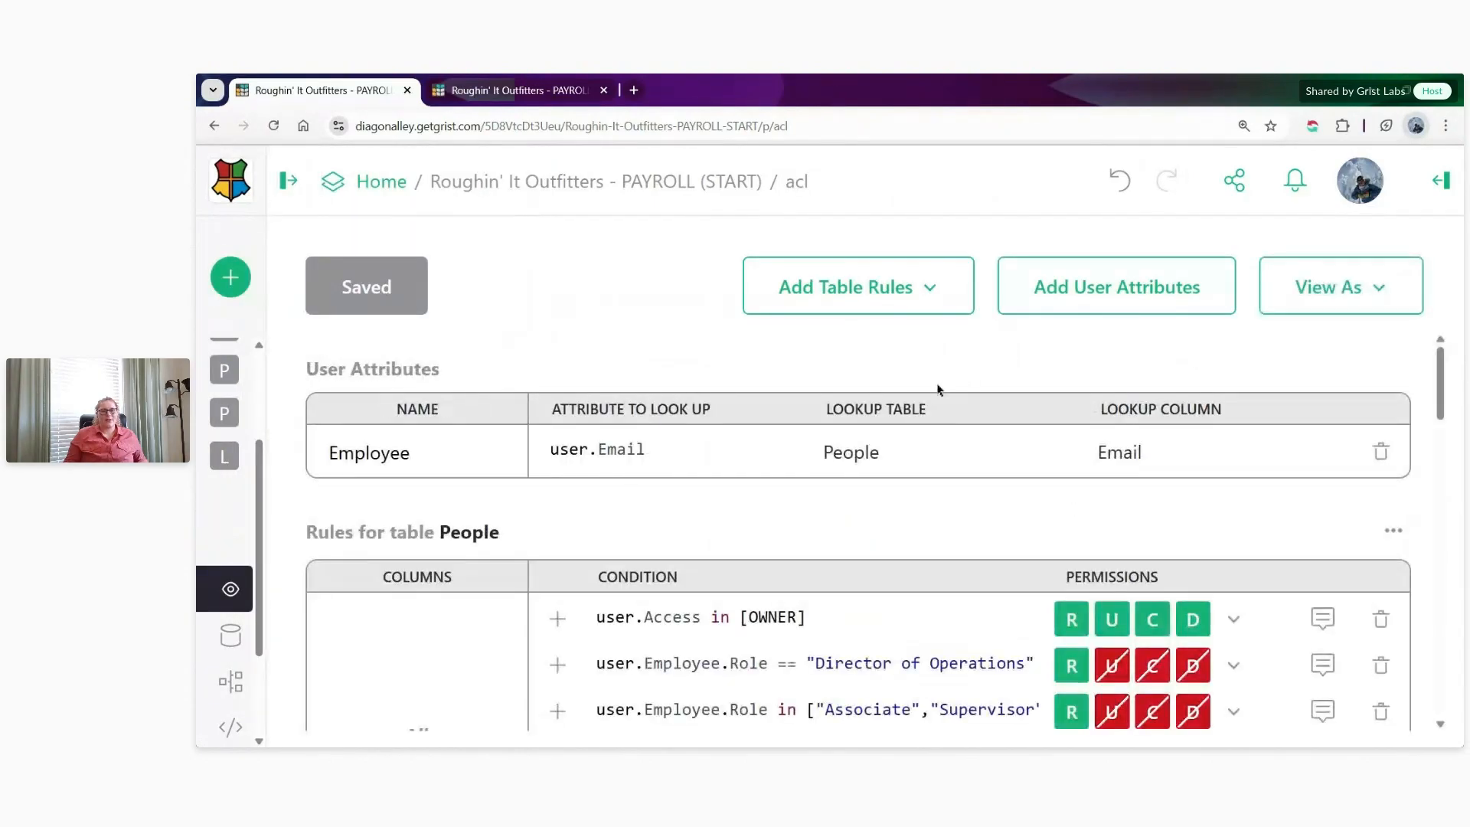
{"action": "left_click", "coordinate": [478, 90]}
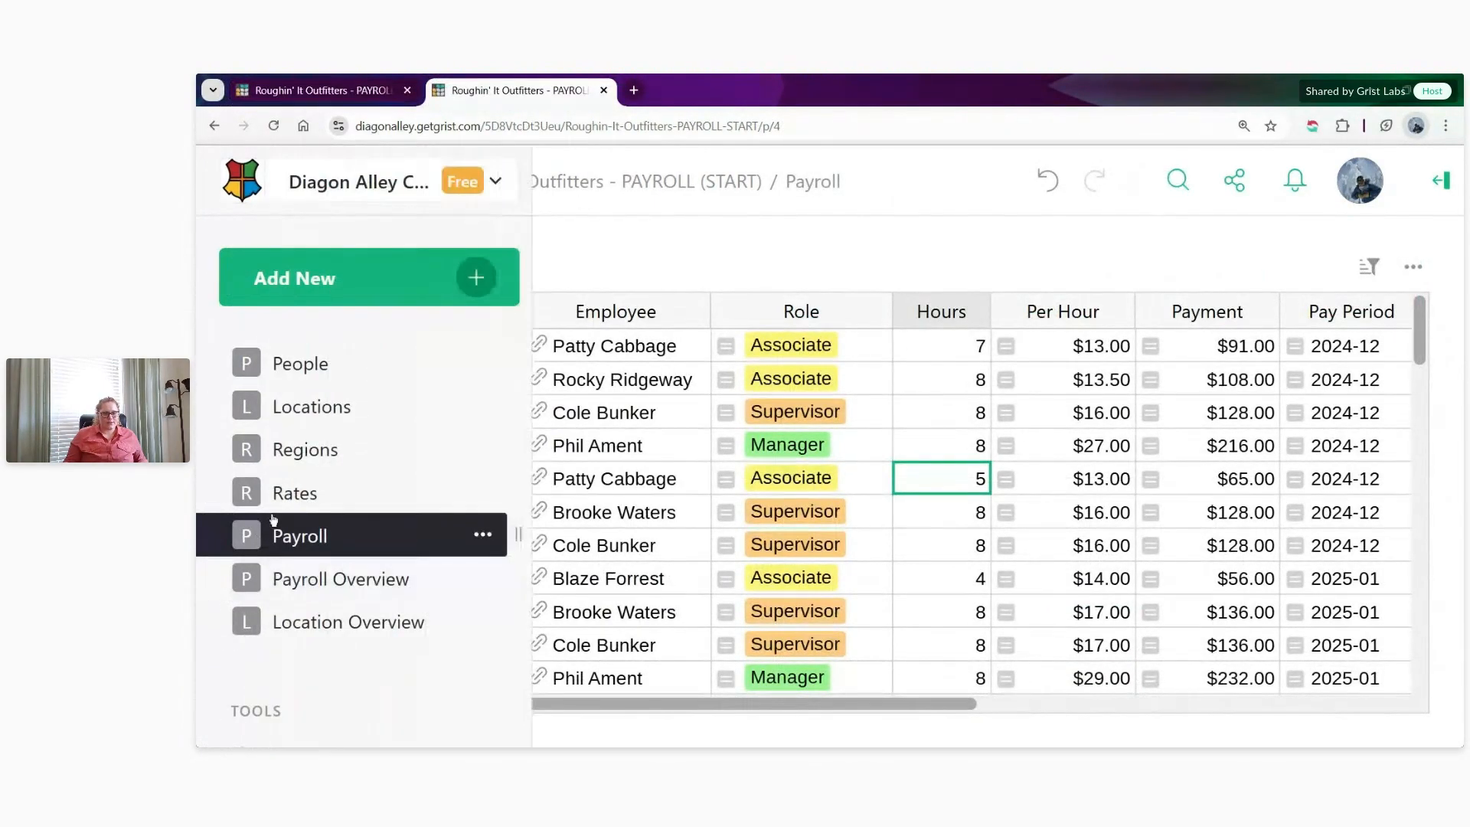
- Examine the first employee's two rate records on the Rates page, and return to the access rules
{"action": "left_click", "coordinate": [291, 494]}
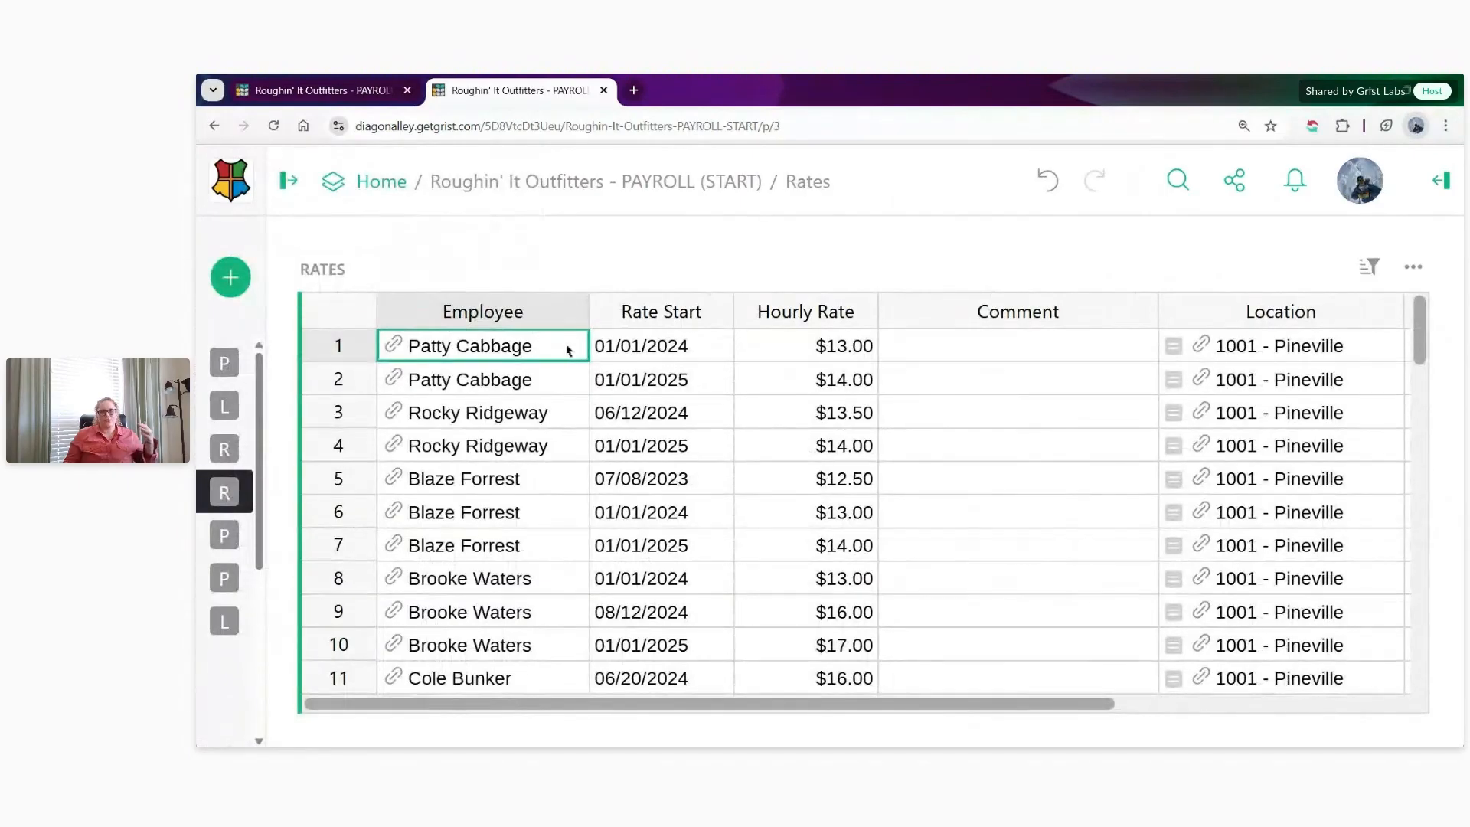
{"action": "left_click_drag", "start_coordinate": [560, 328], "coordinate": [778, 389]}
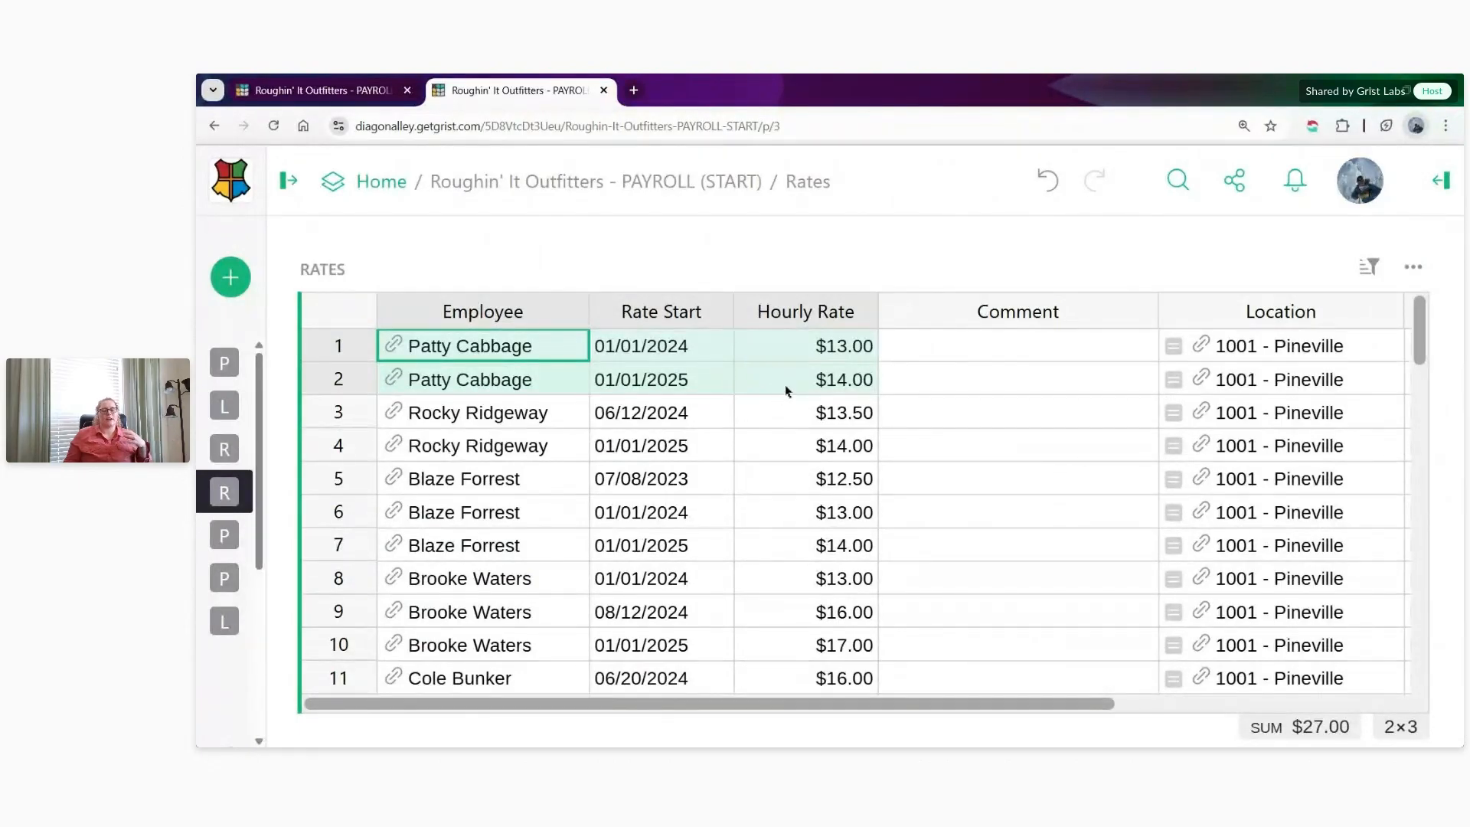
{"action": "left_click", "coordinate": [313, 93]}
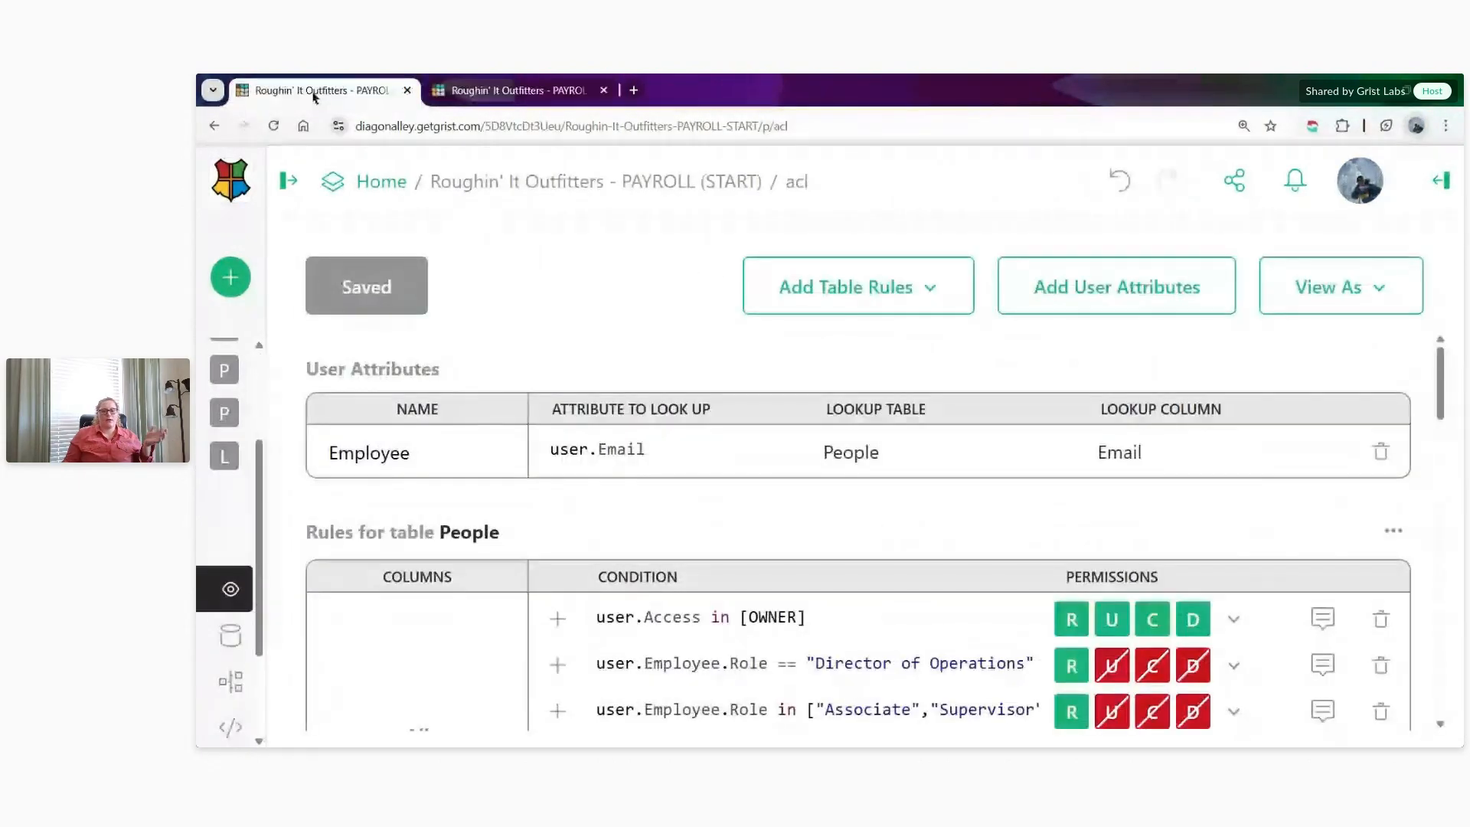
- Add a new set of table rules for the Rates table
{"action": "scroll", "coordinate": [652, 360], "scroll_direction": "down", "scroll_amount": 2}
{"action": "scroll", "coordinate": [651, 360], "scroll_direction": "down", "scroll_amount": 2}
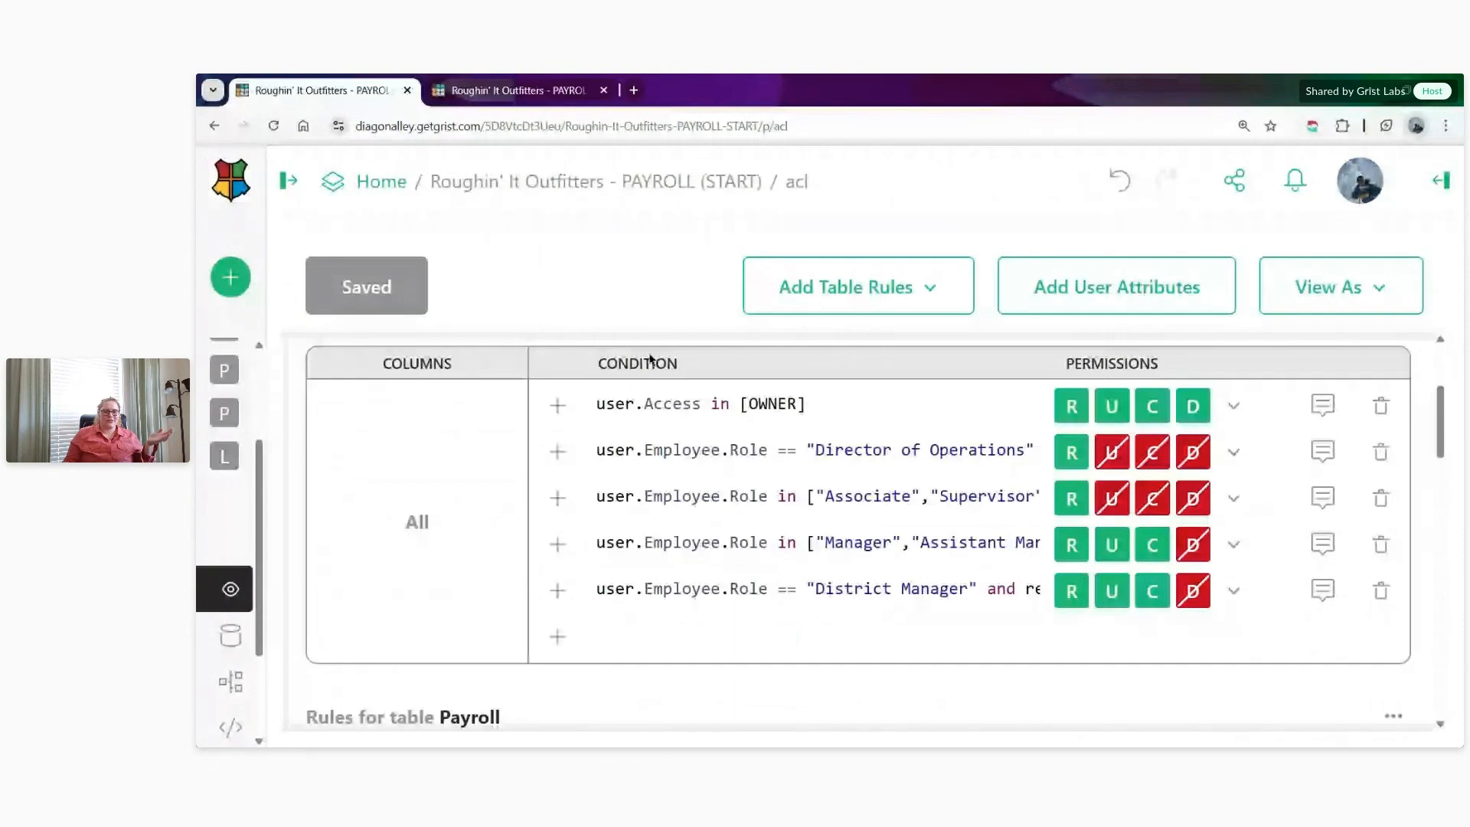
{"action": "scroll", "coordinate": [651, 360], "scroll_direction": "down", "scroll_amount": 5}
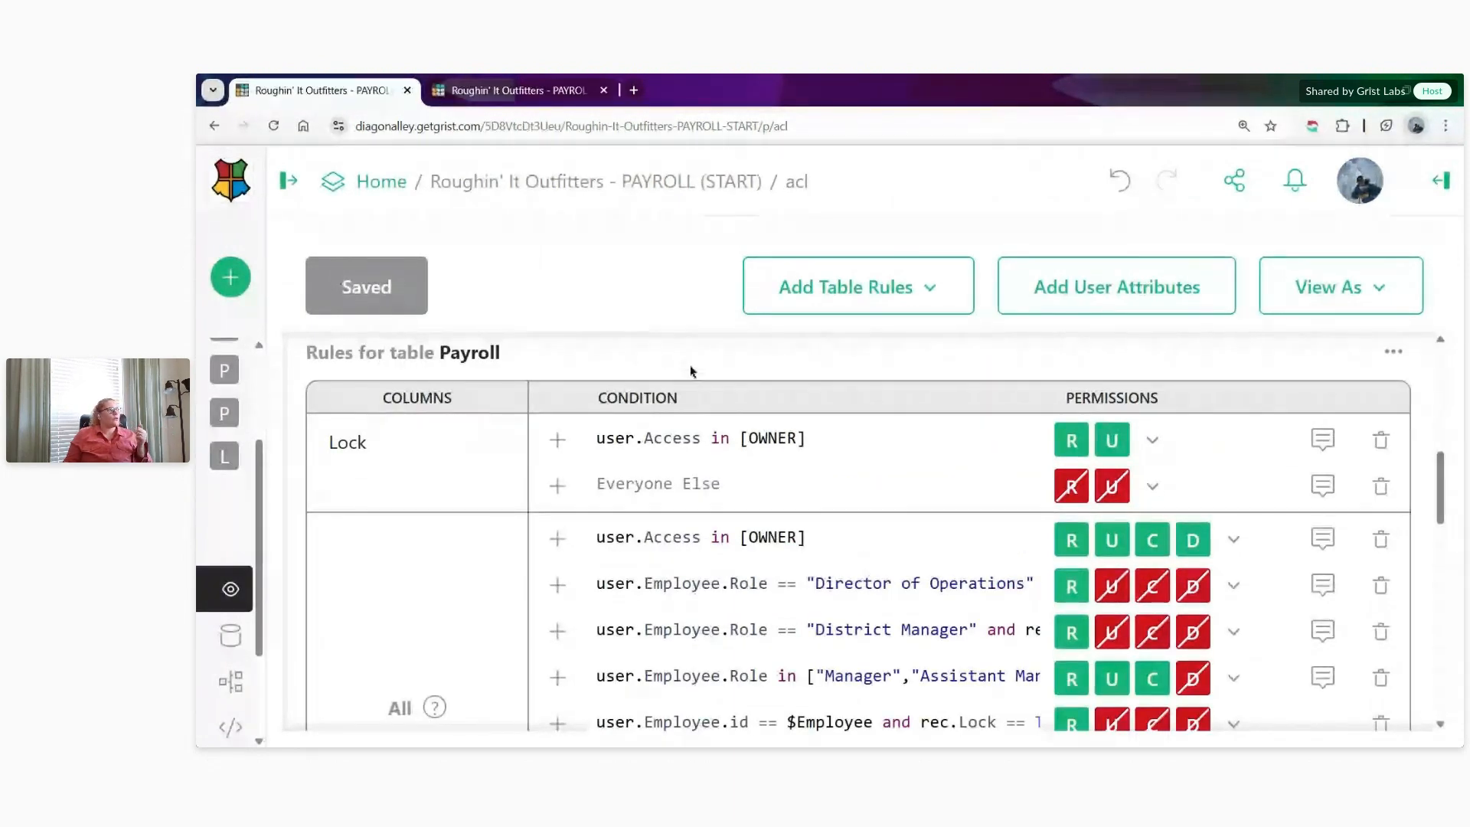
{"action": "left_click", "coordinate": [917, 295]}
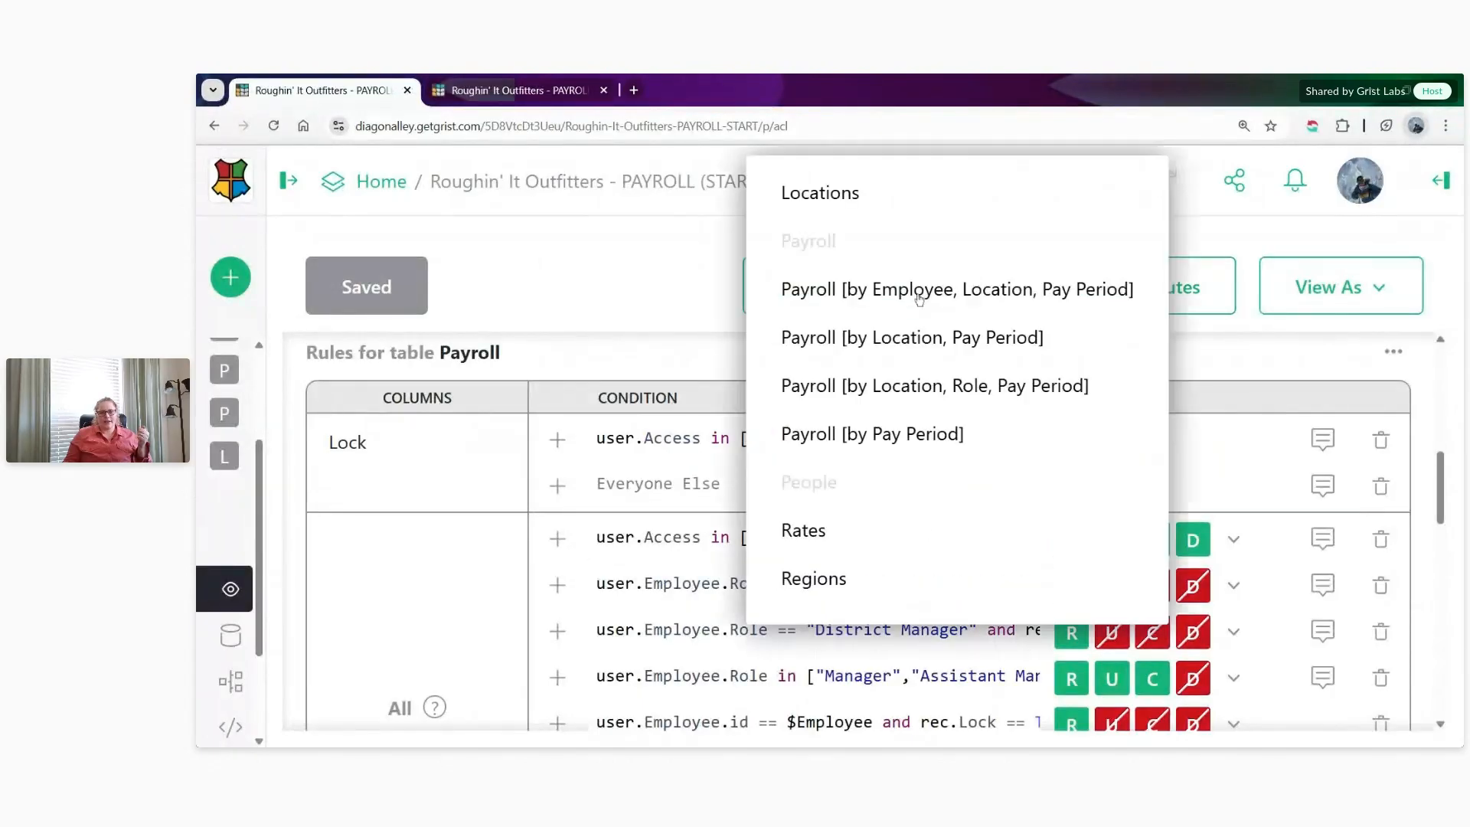
{"action": "left_click", "coordinate": [851, 532]}
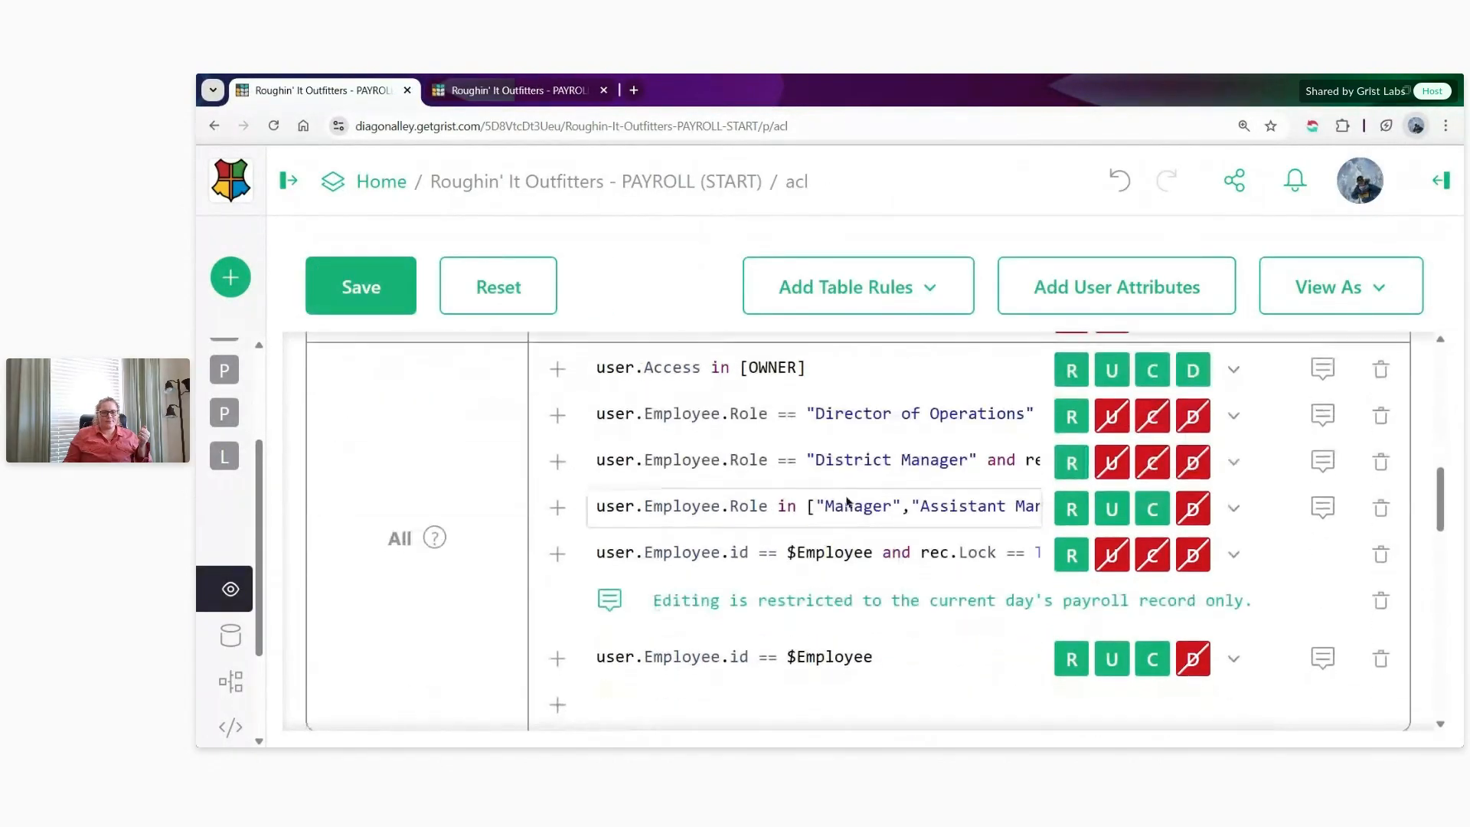
- Give Read Only access in the Rates rules under the condition user.Employee.id == rec.Employee, checking the Employee column on the Rates page
{"action": "scroll", "coordinate": [848, 501], "scroll_direction": "down", "scroll_amount": 2}
{"action": "left_click", "coordinate": [704, 553]}
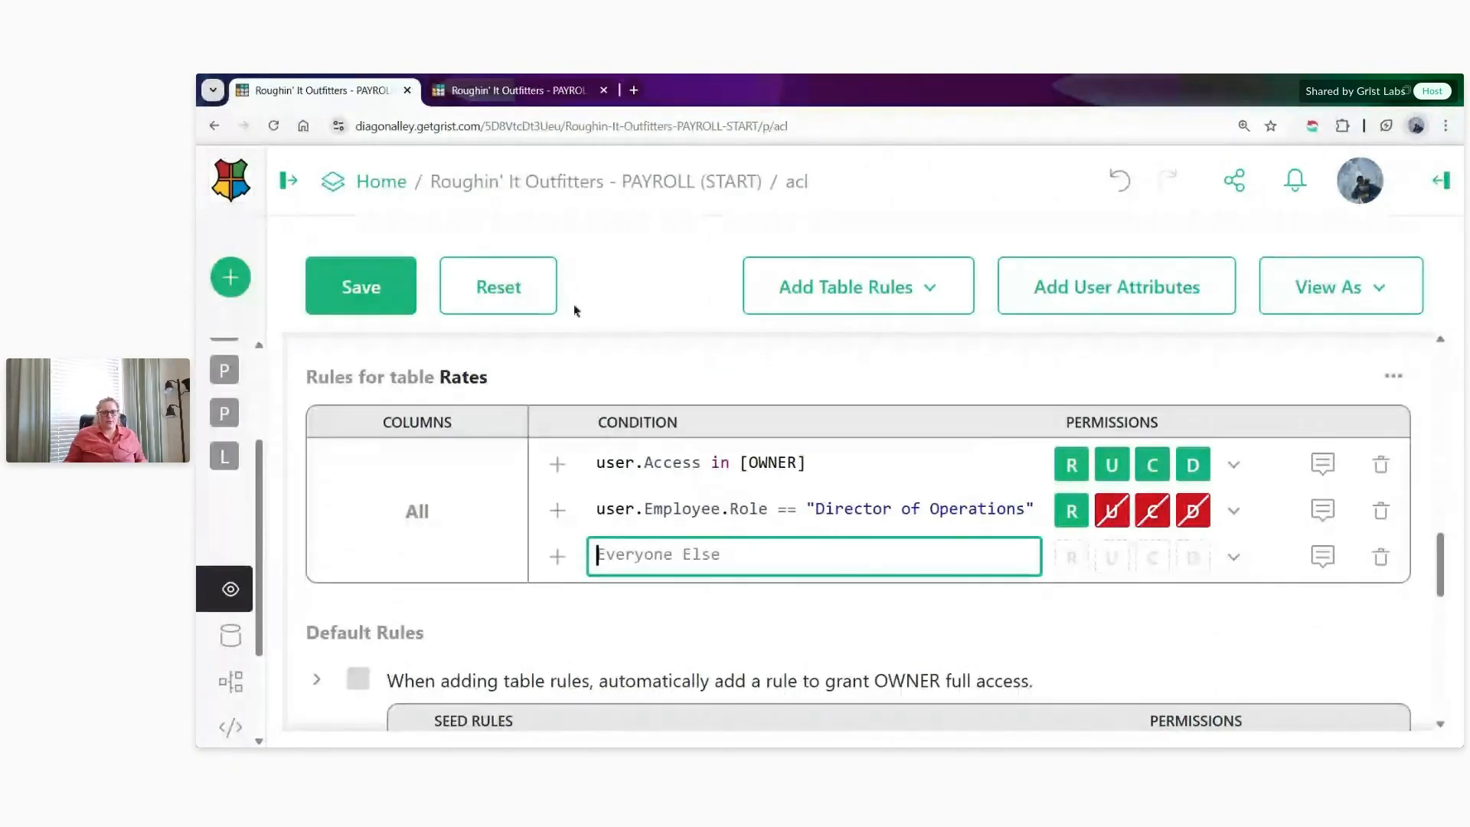
{"action": "left_click", "coordinate": [494, 93]}
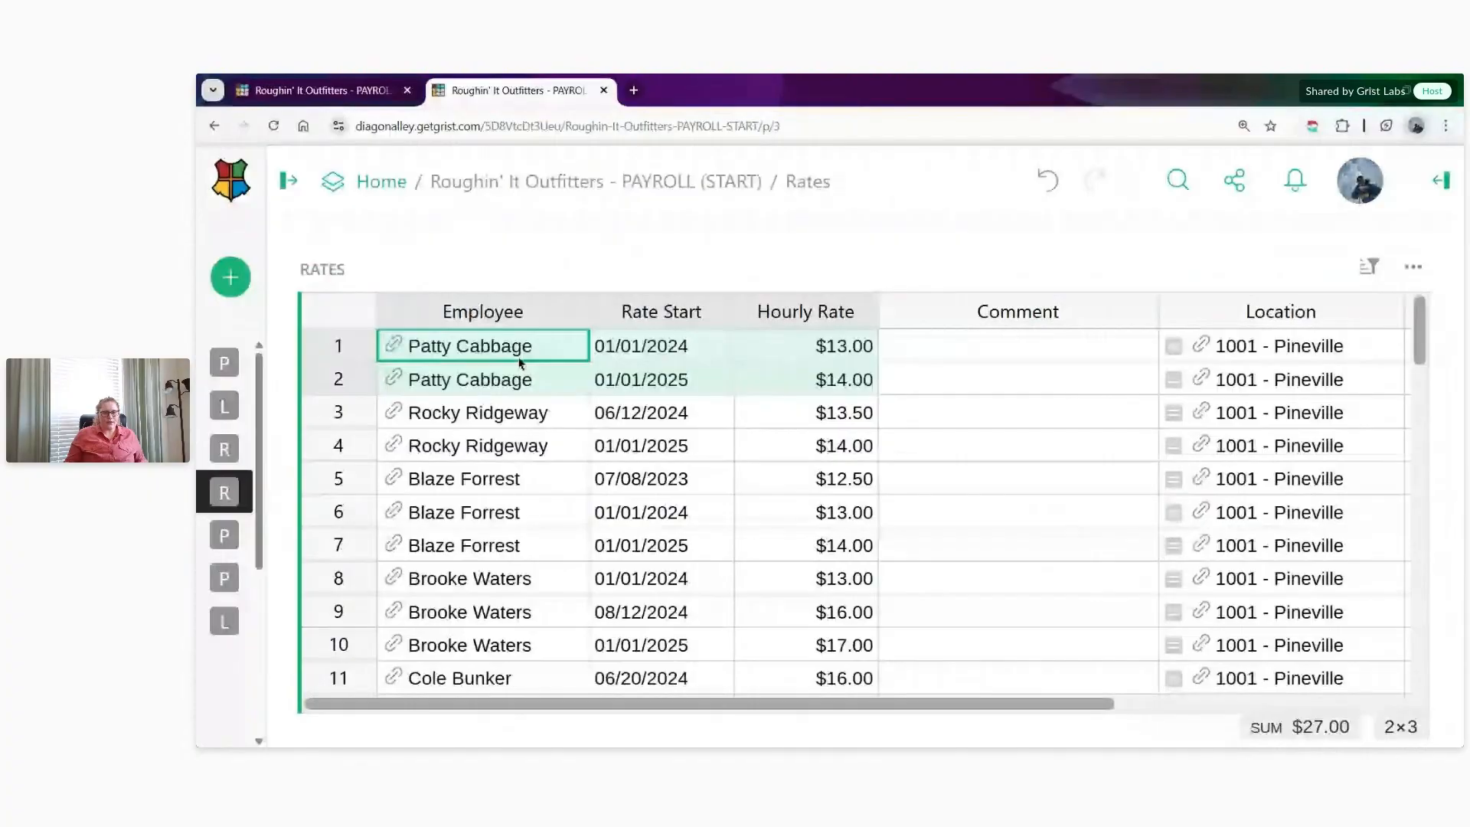
{"action": "left_click", "coordinate": [490, 312]}
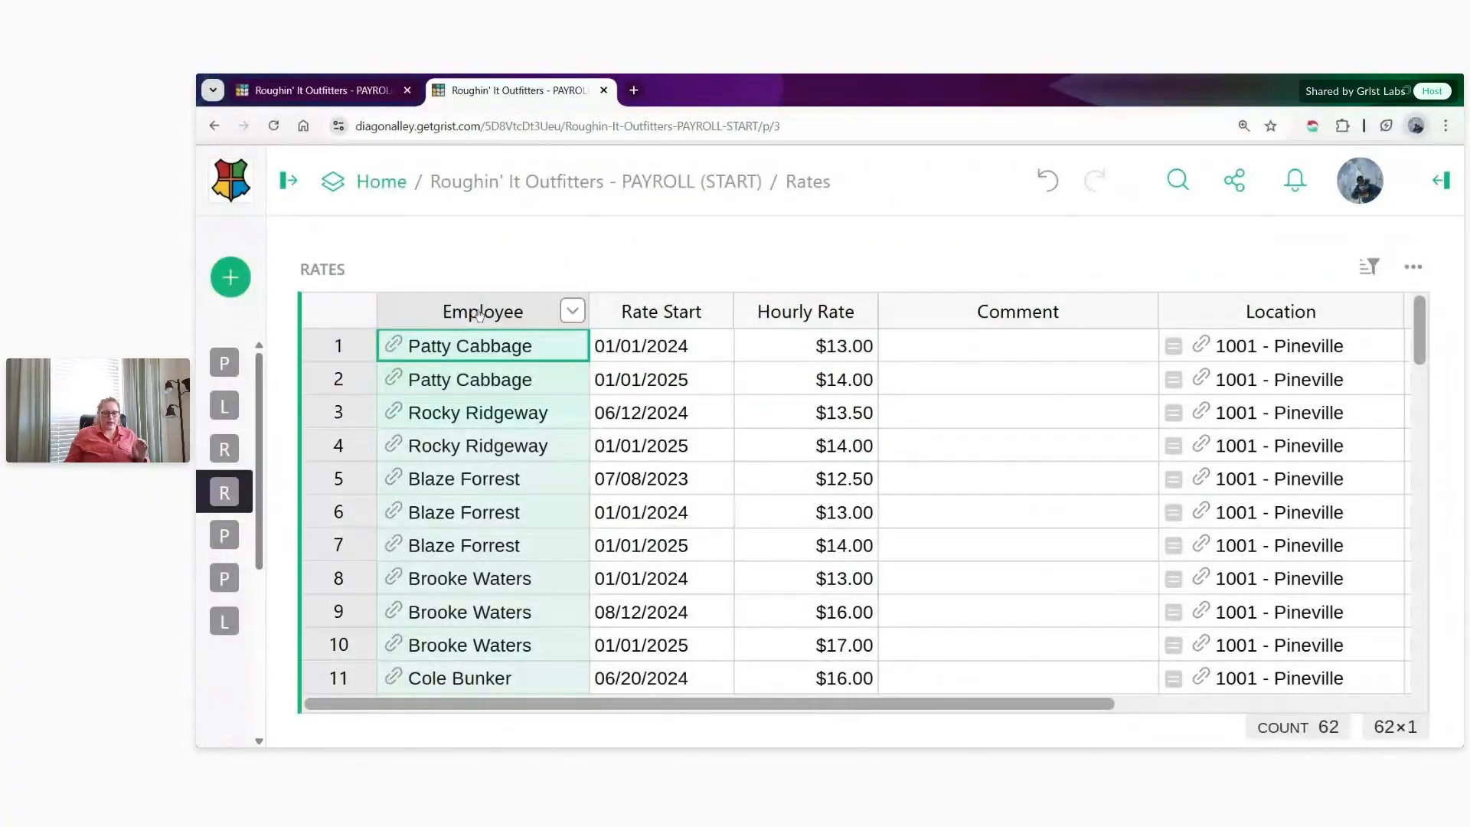
{"action": "left_click", "coordinate": [306, 91]}
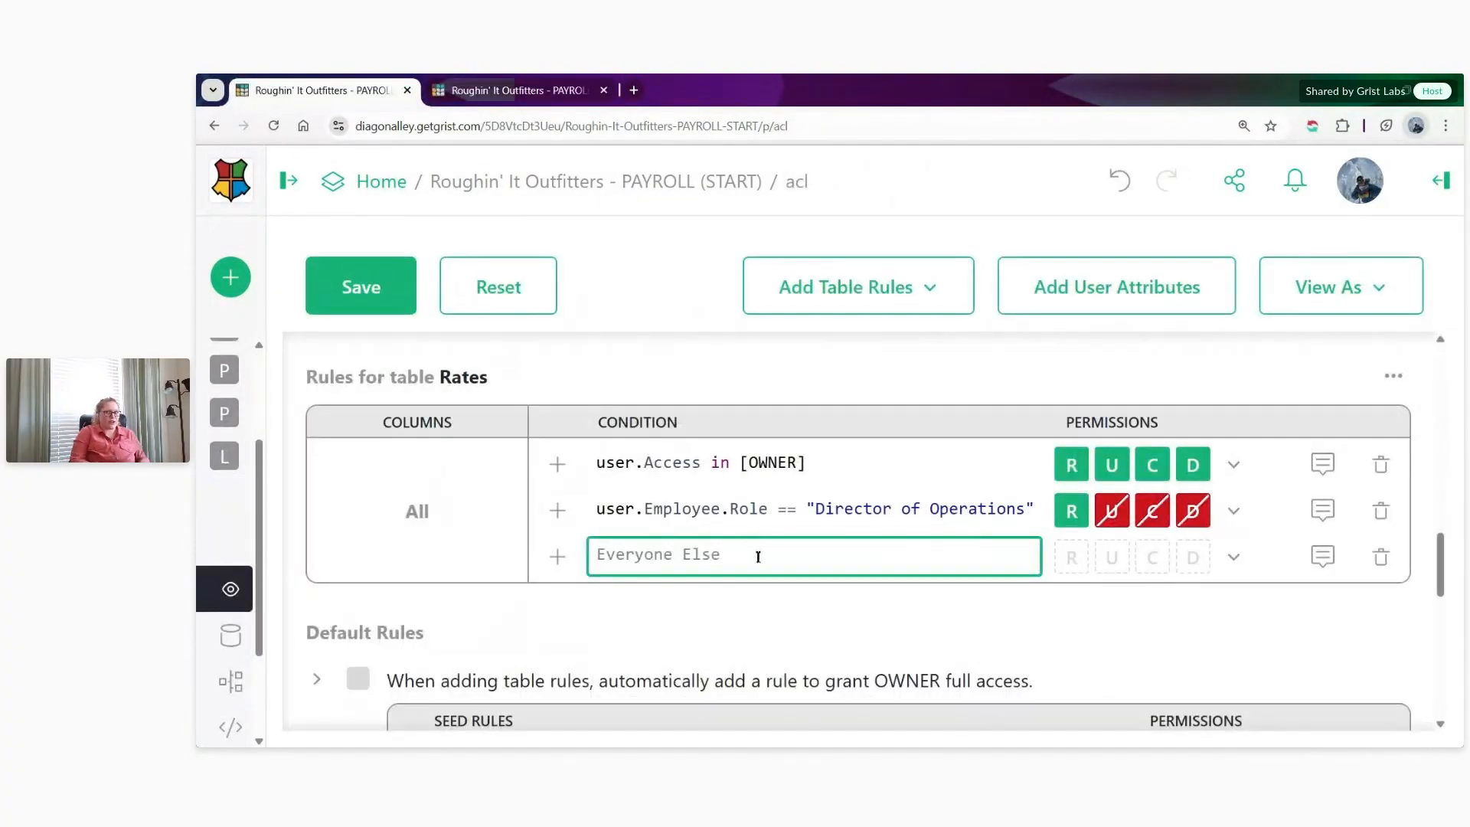
{"action": "type", "text": "user.Emp"}
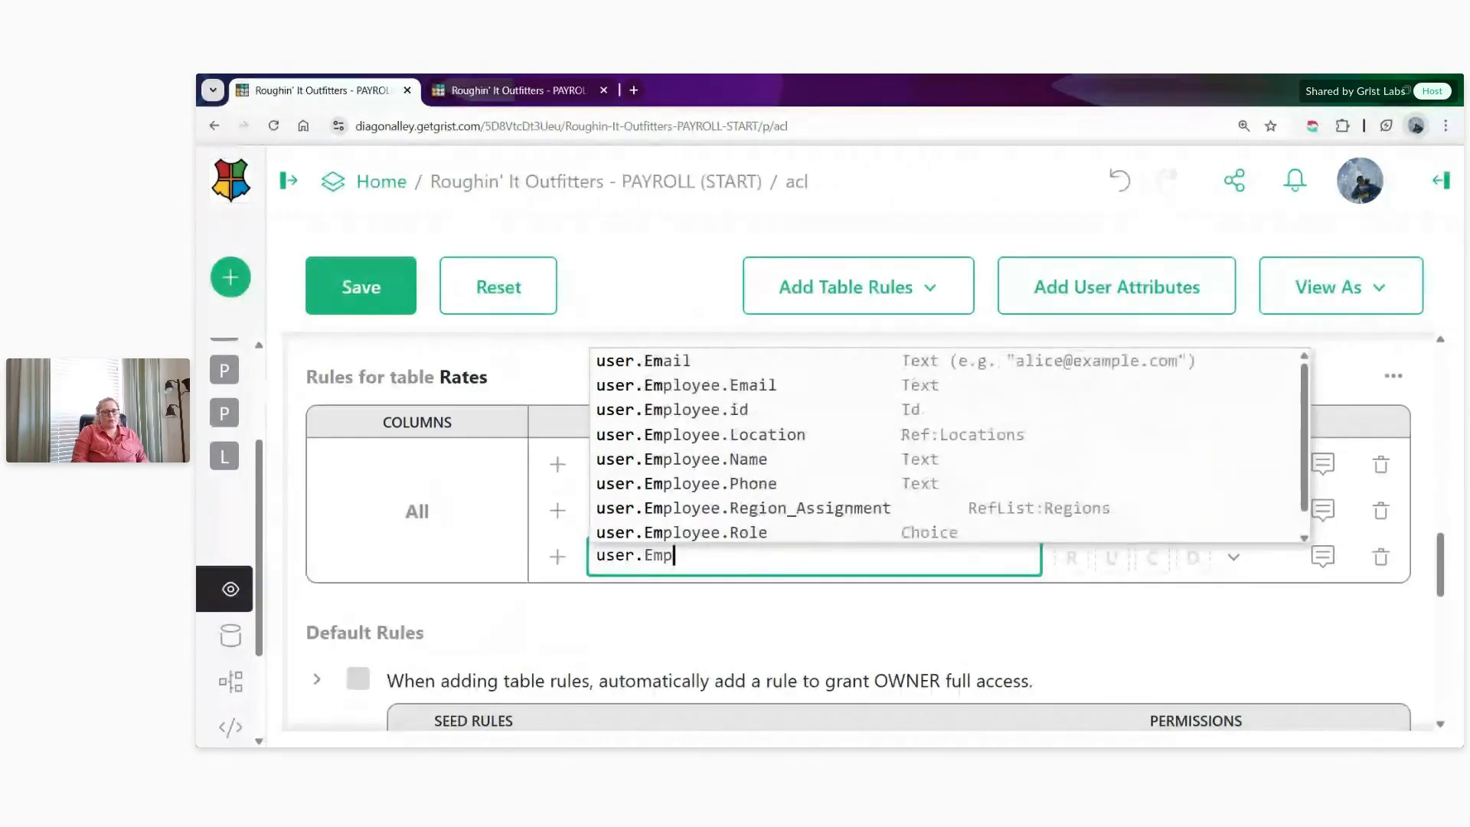
{"action": "type", "text": "loyee.id"}
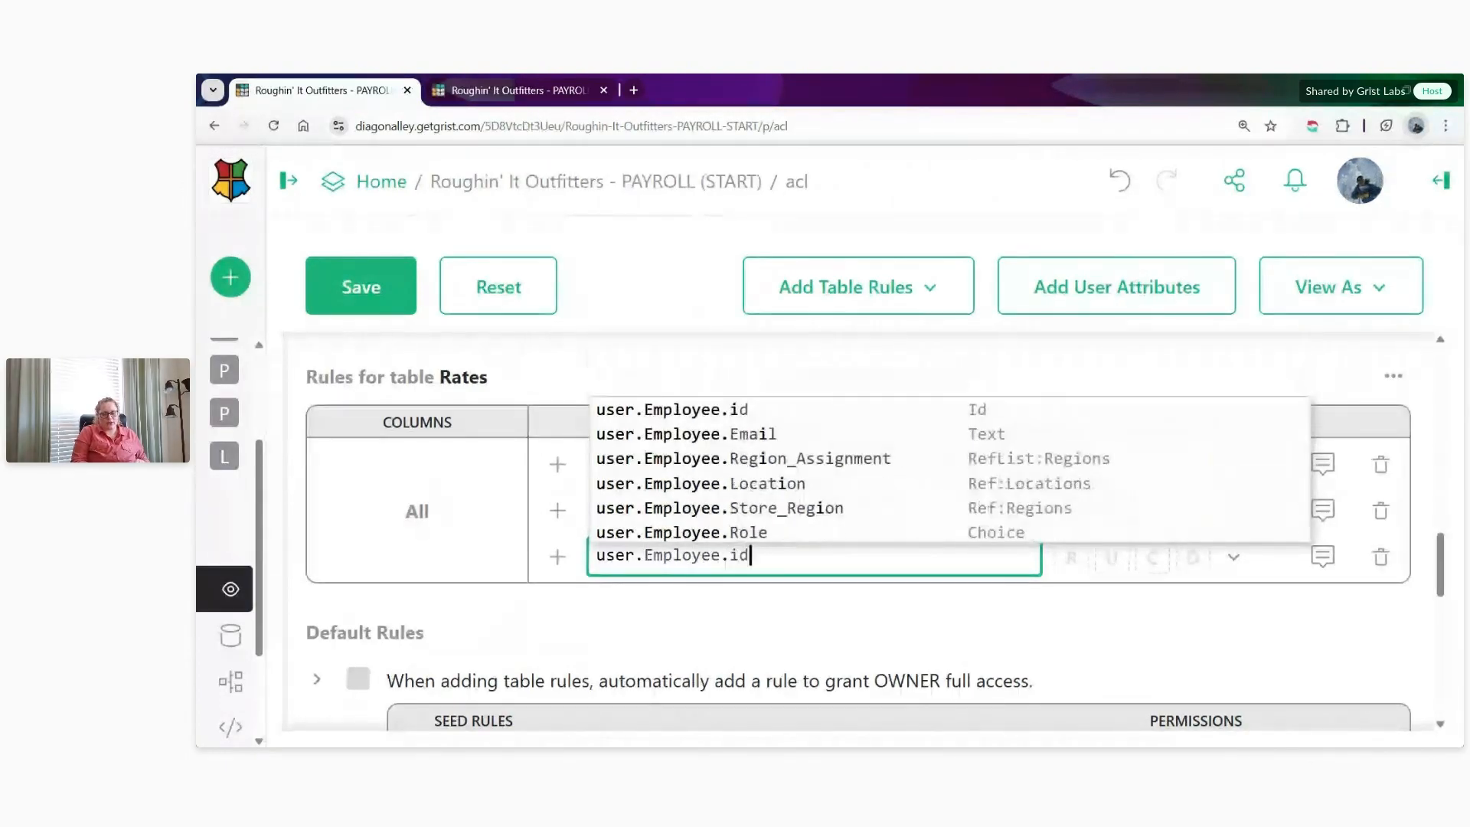
{"action": "type", "text": " == "}
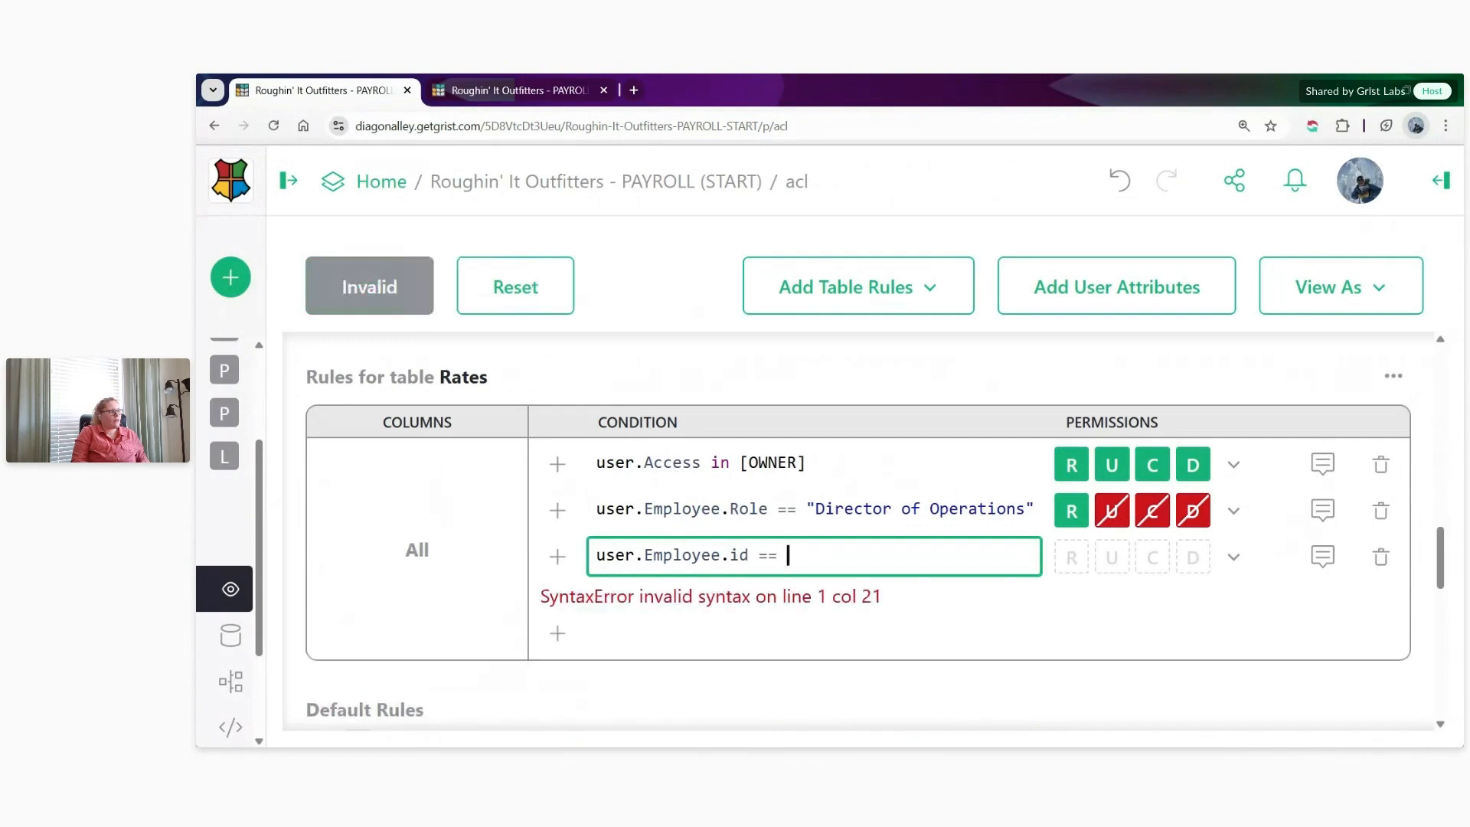
{"action": "type", "text": "re"}
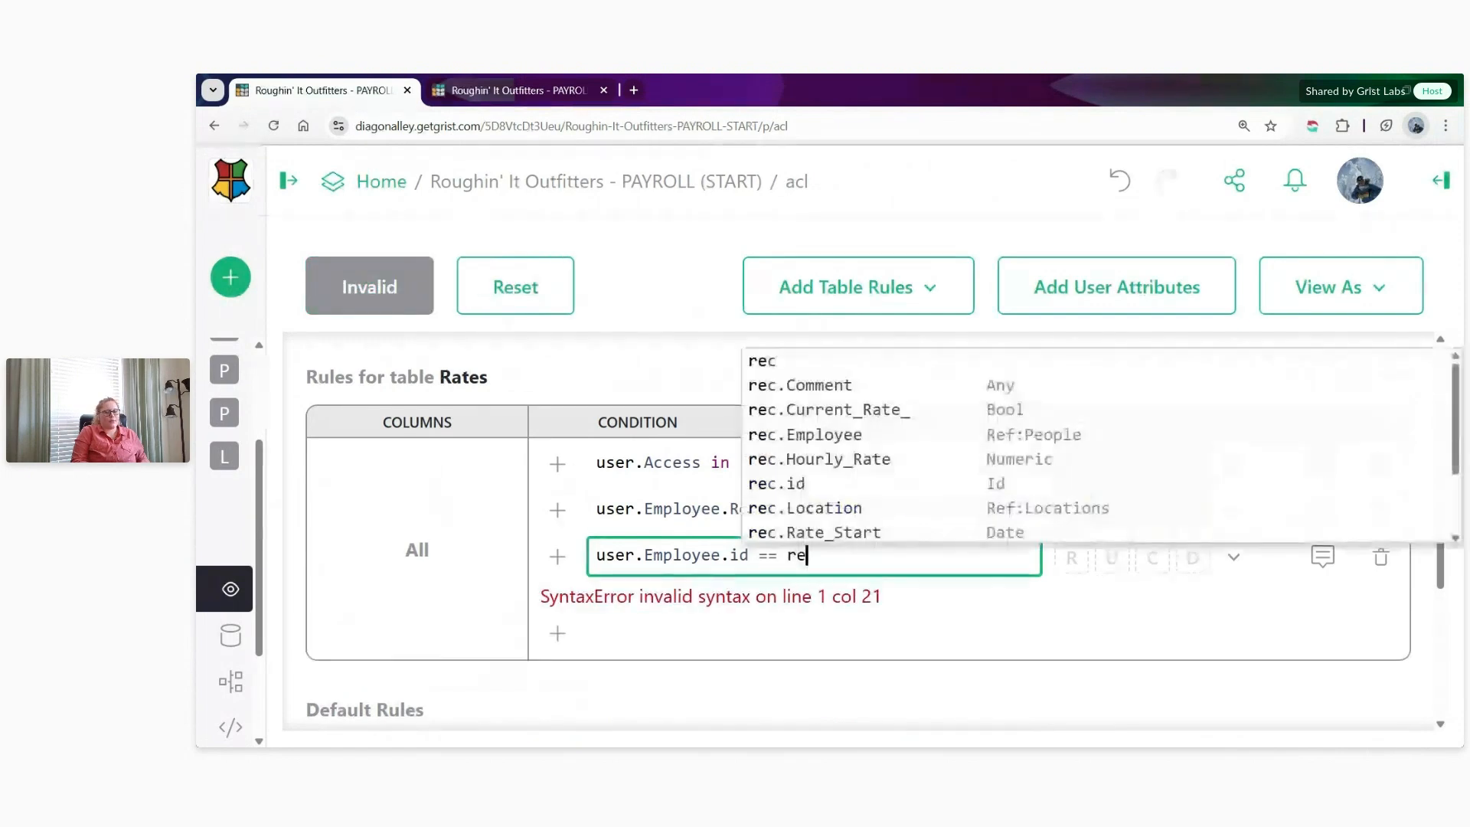
{"action": "type", "text": "c.Employee"}
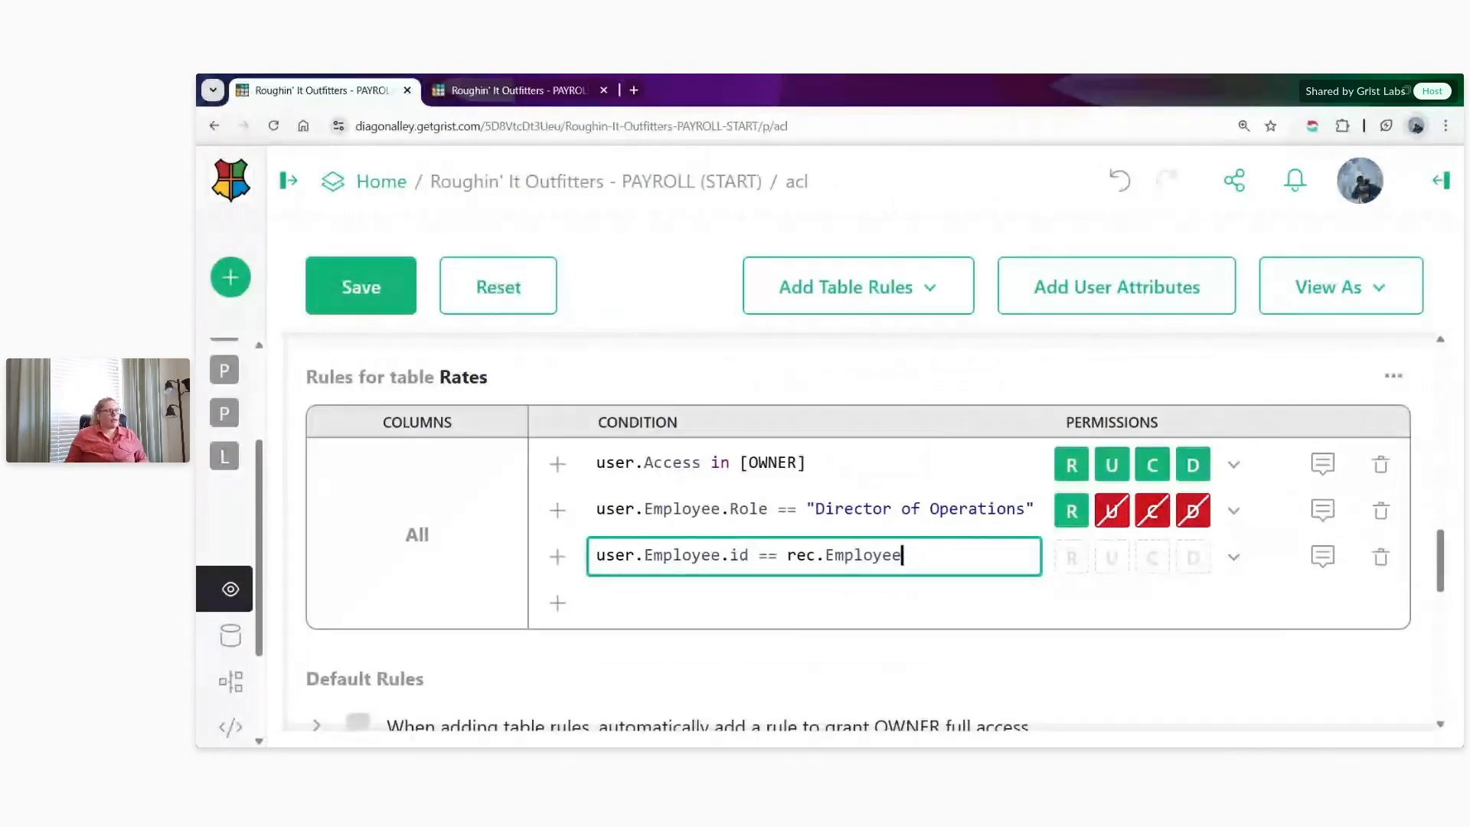
{"action": "left_click", "coordinate": [1234, 556]}
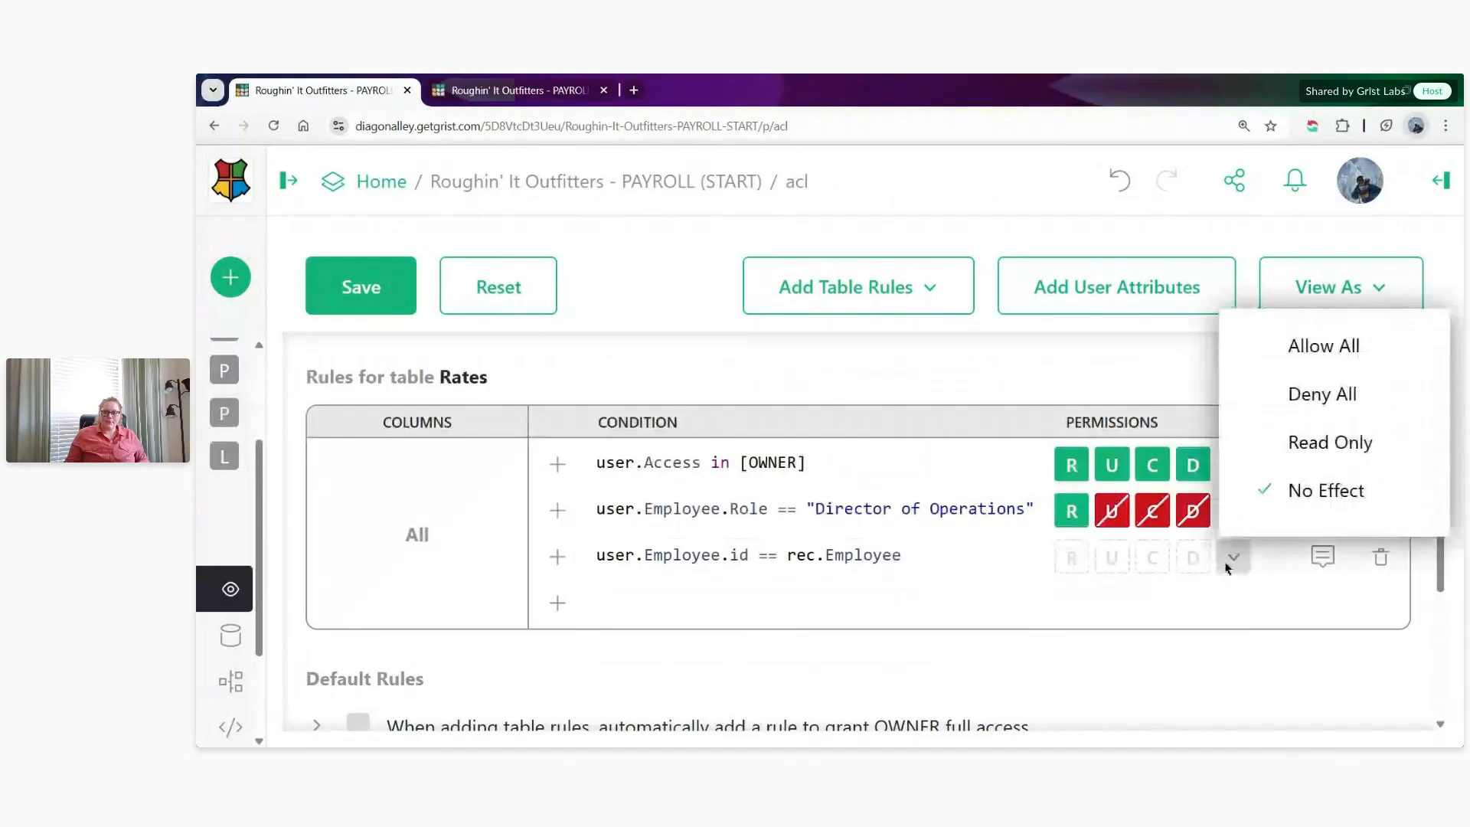
{"action": "left_click", "coordinate": [1268, 441]}
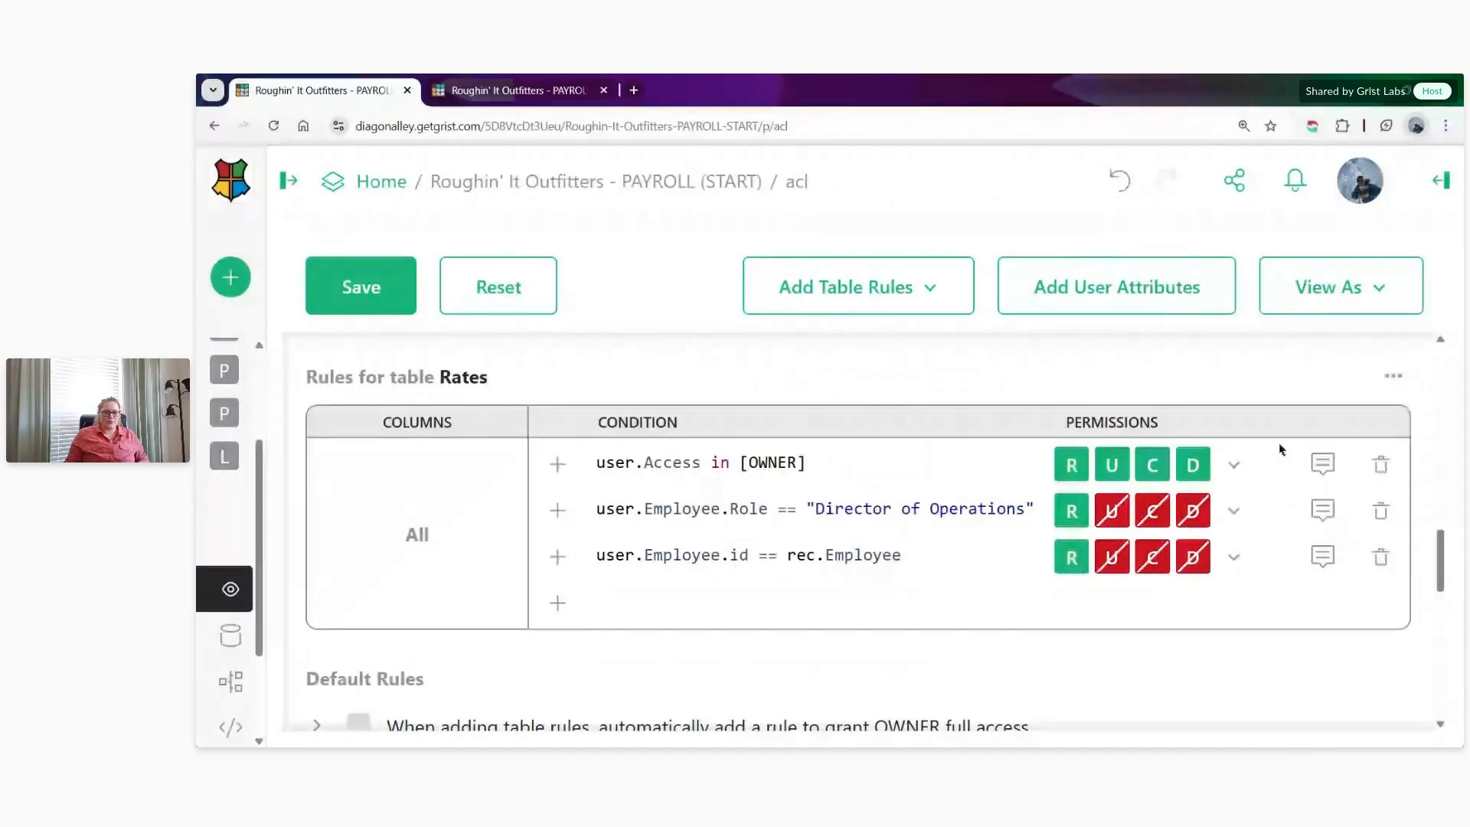
- Add another Rates rule with the condition user.Employee.Role in ["Manager","Assistant Manager"]
{"action": "left_click", "coordinate": [561, 608]}
{"action": "left_click", "coordinate": [664, 605]}
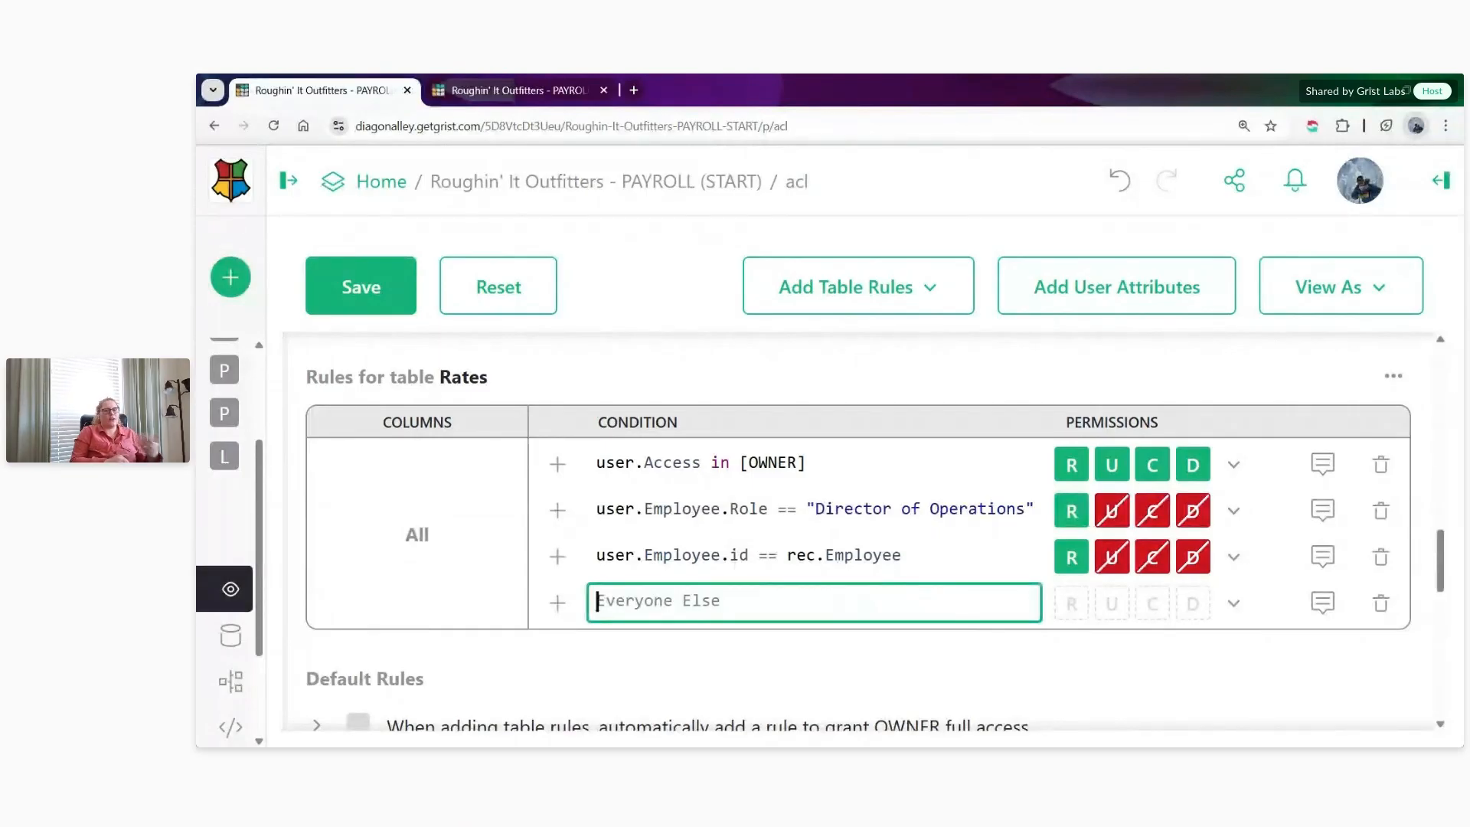
{"action": "type", "text": "user.Employee.role"}
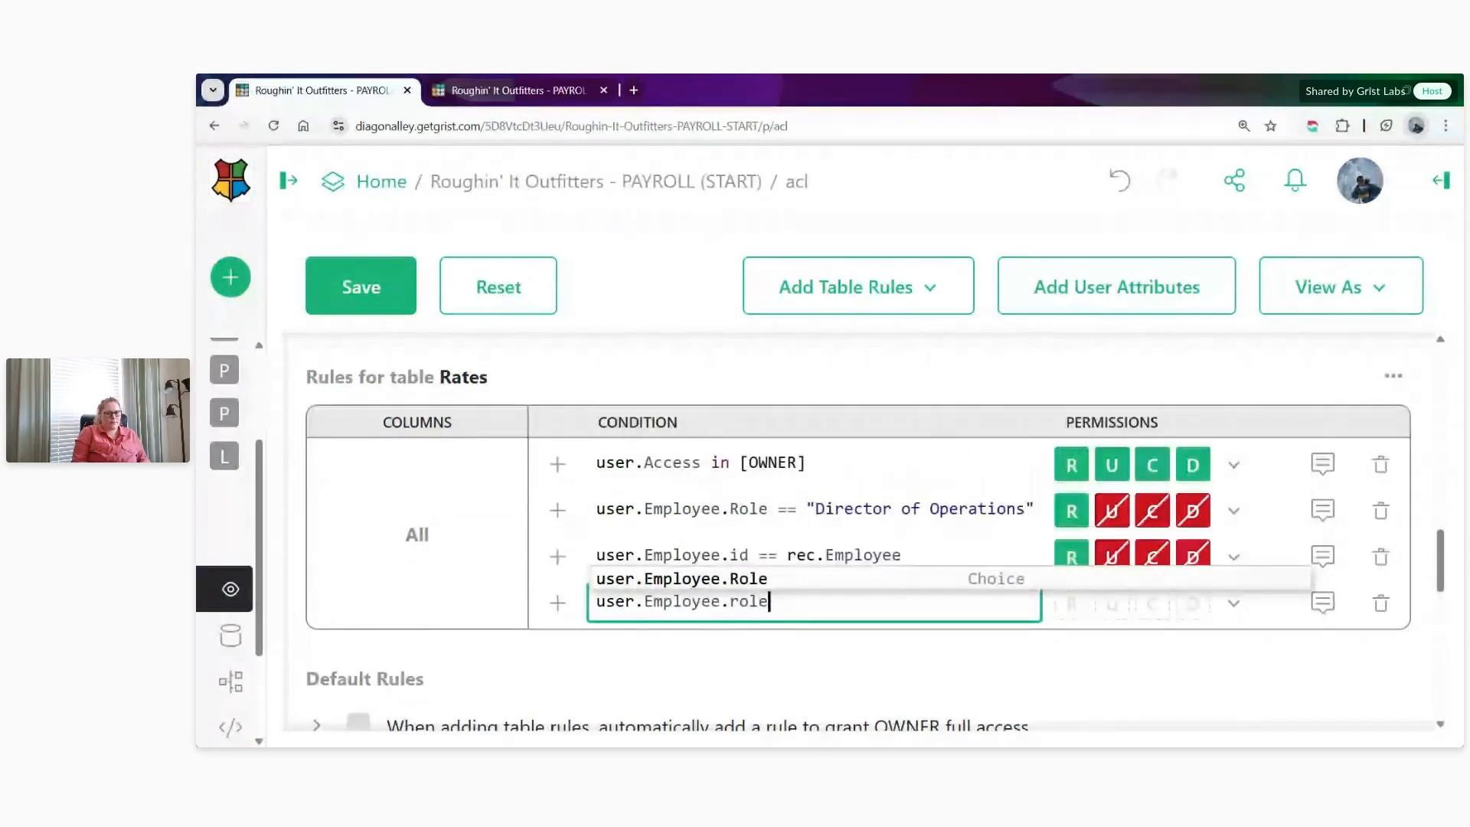
{"action": "key", "text": "Up"}
{"action": "key", "text": "Up"}
{"action": "key", "text": "Return"}
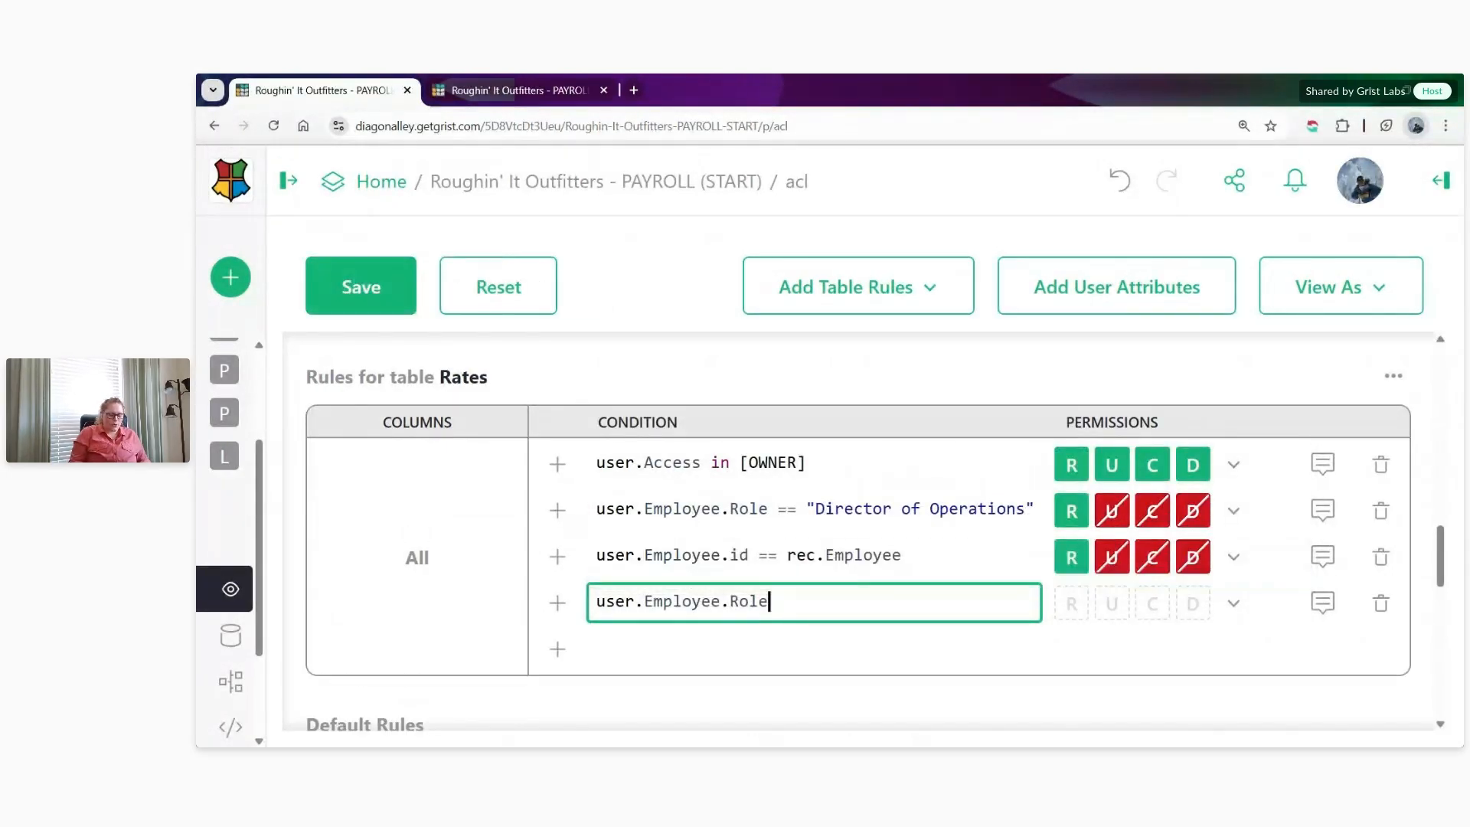
{"action": "type", "text": "in "}
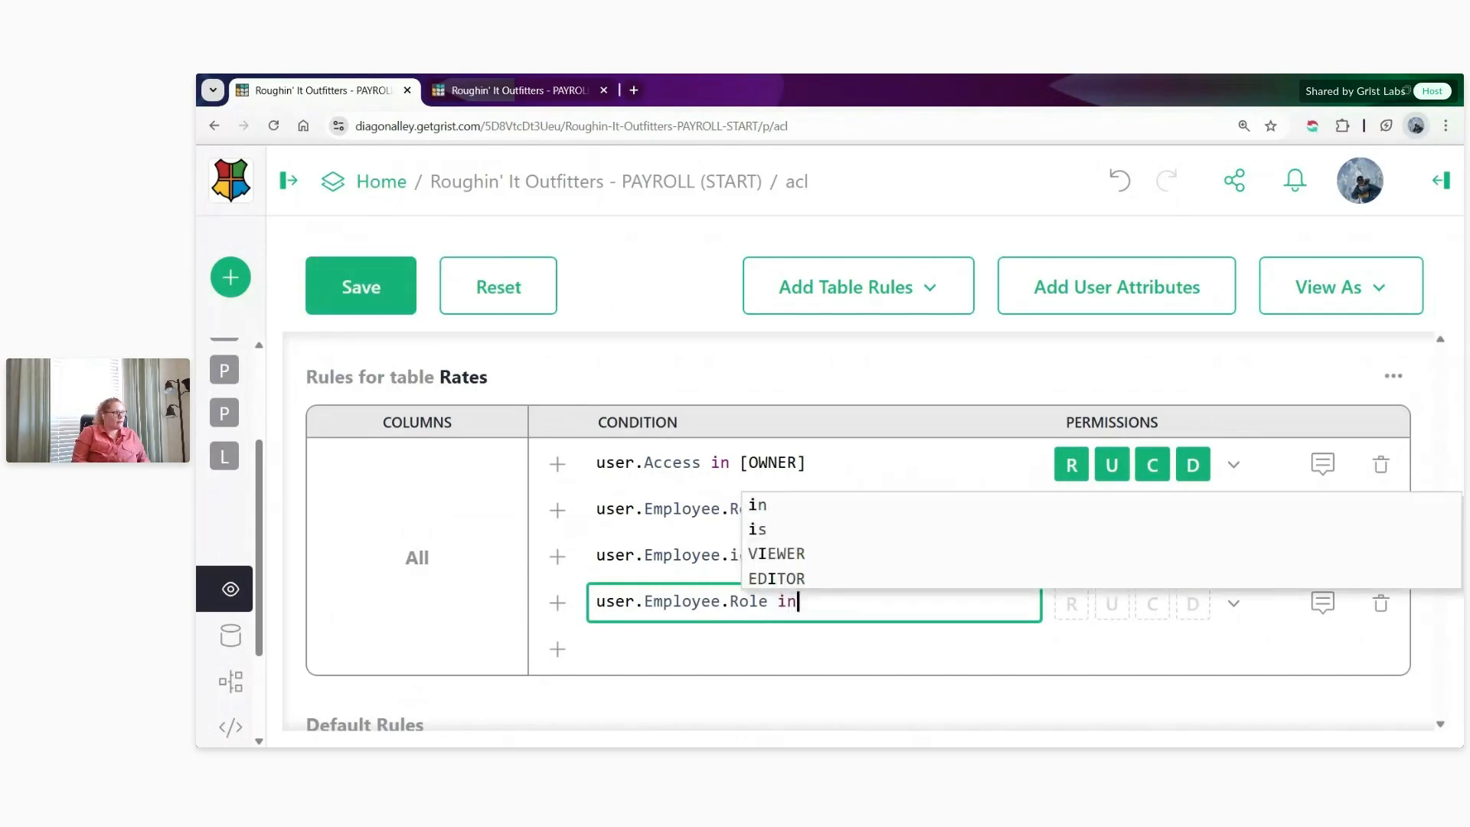
{"action": "type", "text": "[\"Maanger"}
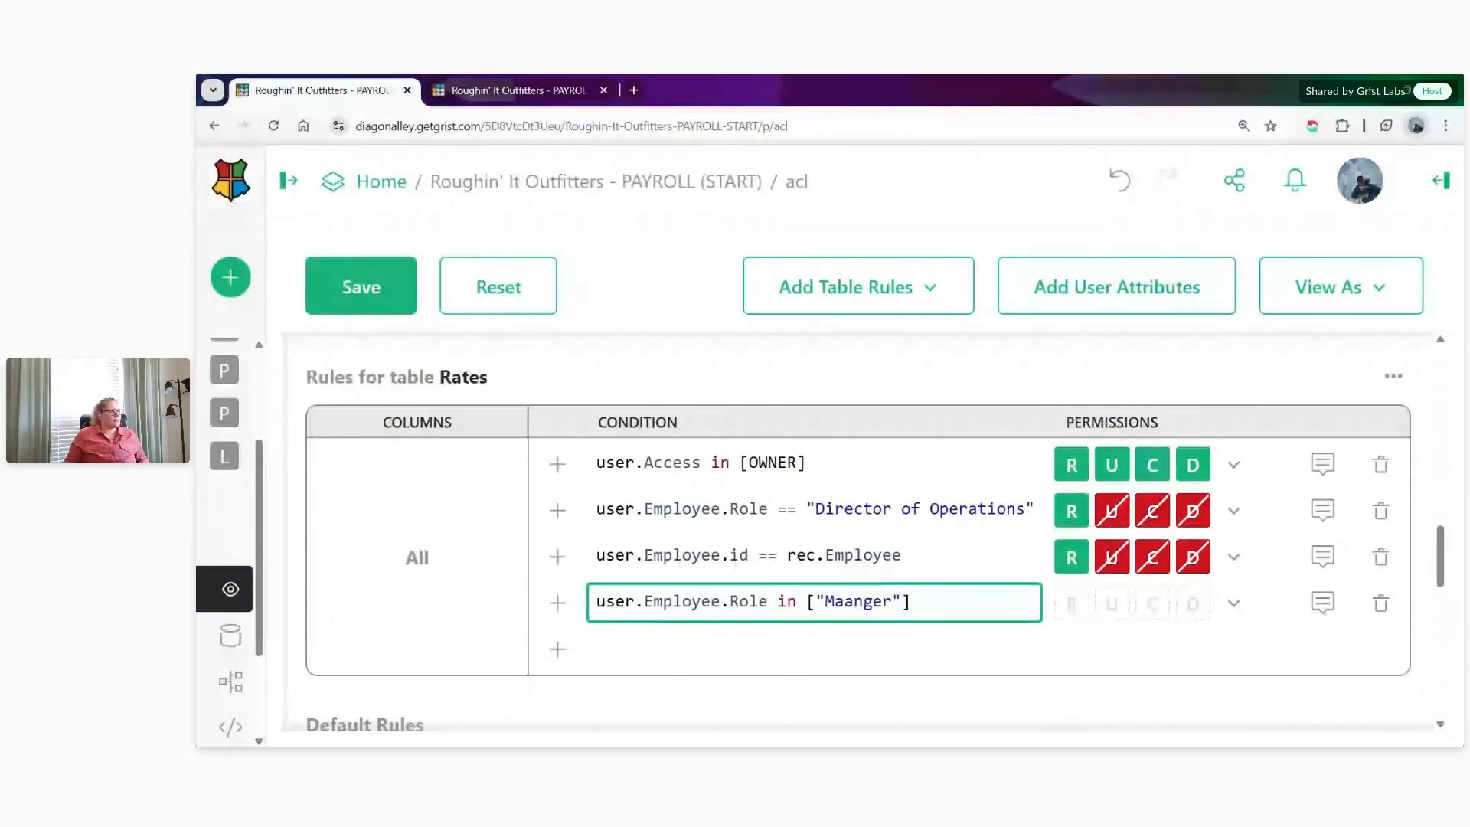
{"action": "key", "text": "alt+Tab"}
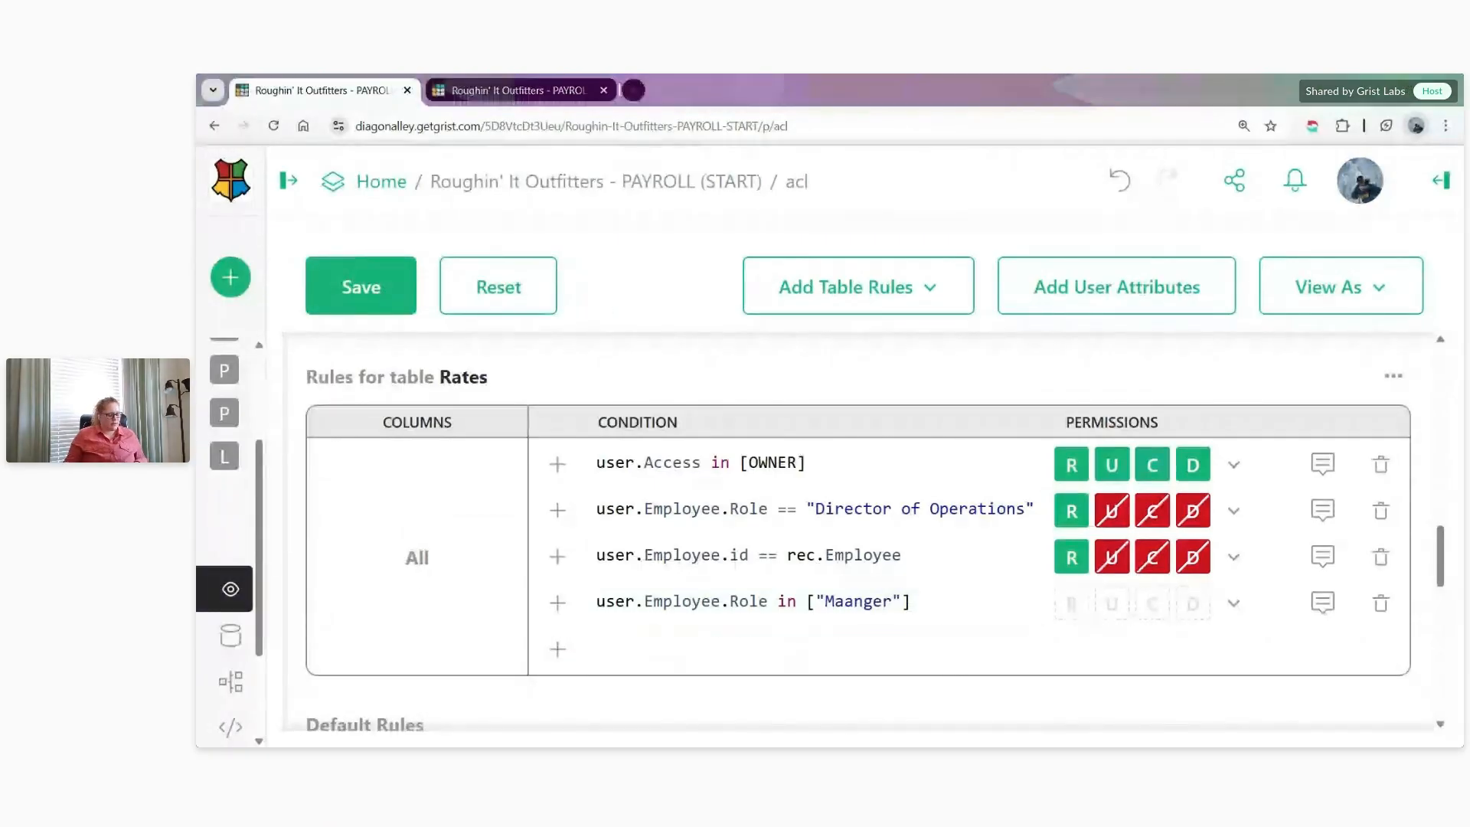
{"action": "left_click_drag", "start_coordinate": [914, 602], "coordinate": [806, 602]}
{"action": "type", "text": "[\"Manager\",\"Assistant Manager\"]"}
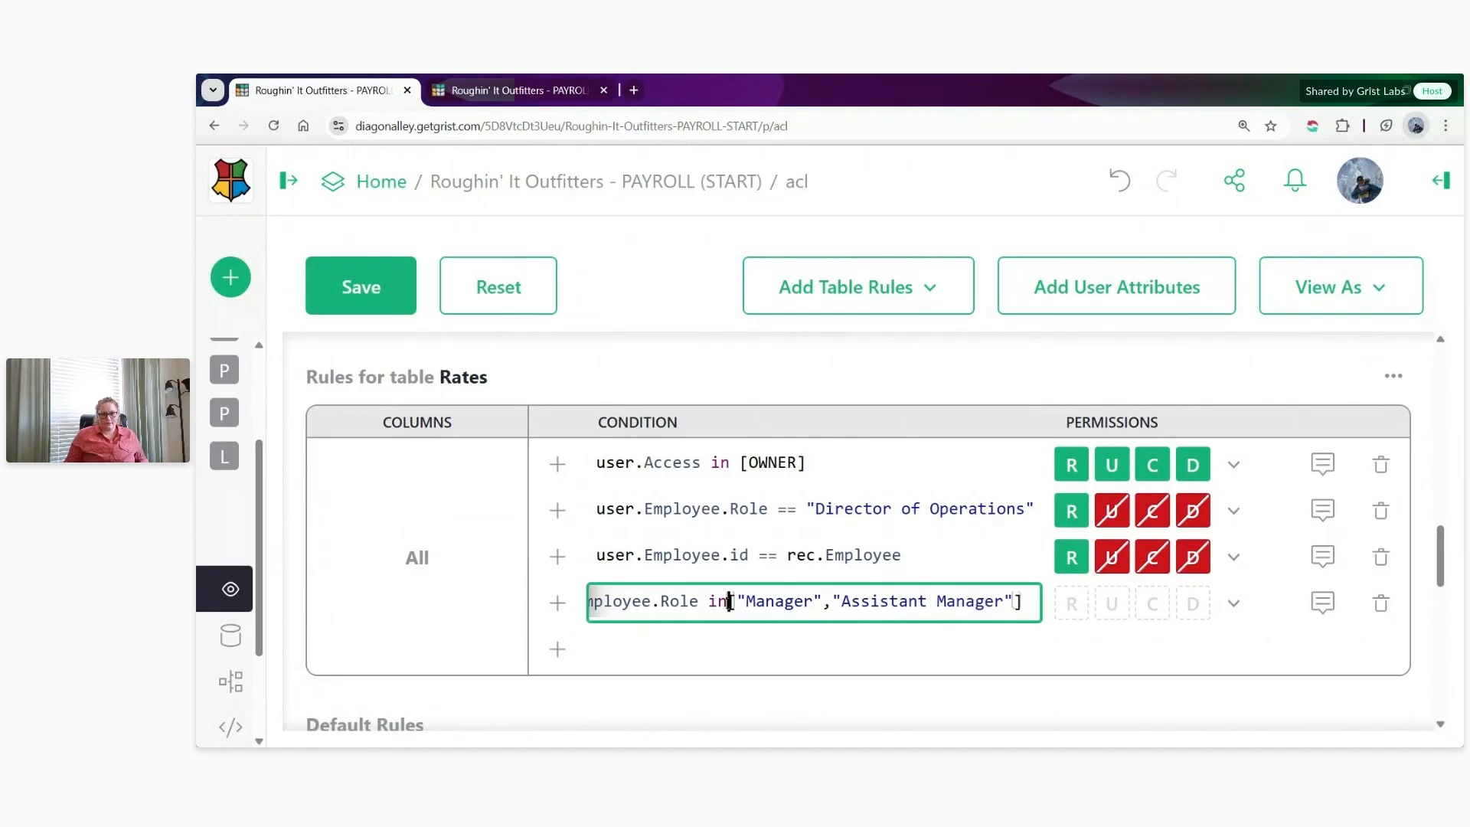
- Extend the manager condition with and user.Employee.Location == rec.Location, checking the Location column on the Rates page
{"action": "left_click", "coordinate": [1038, 608]}
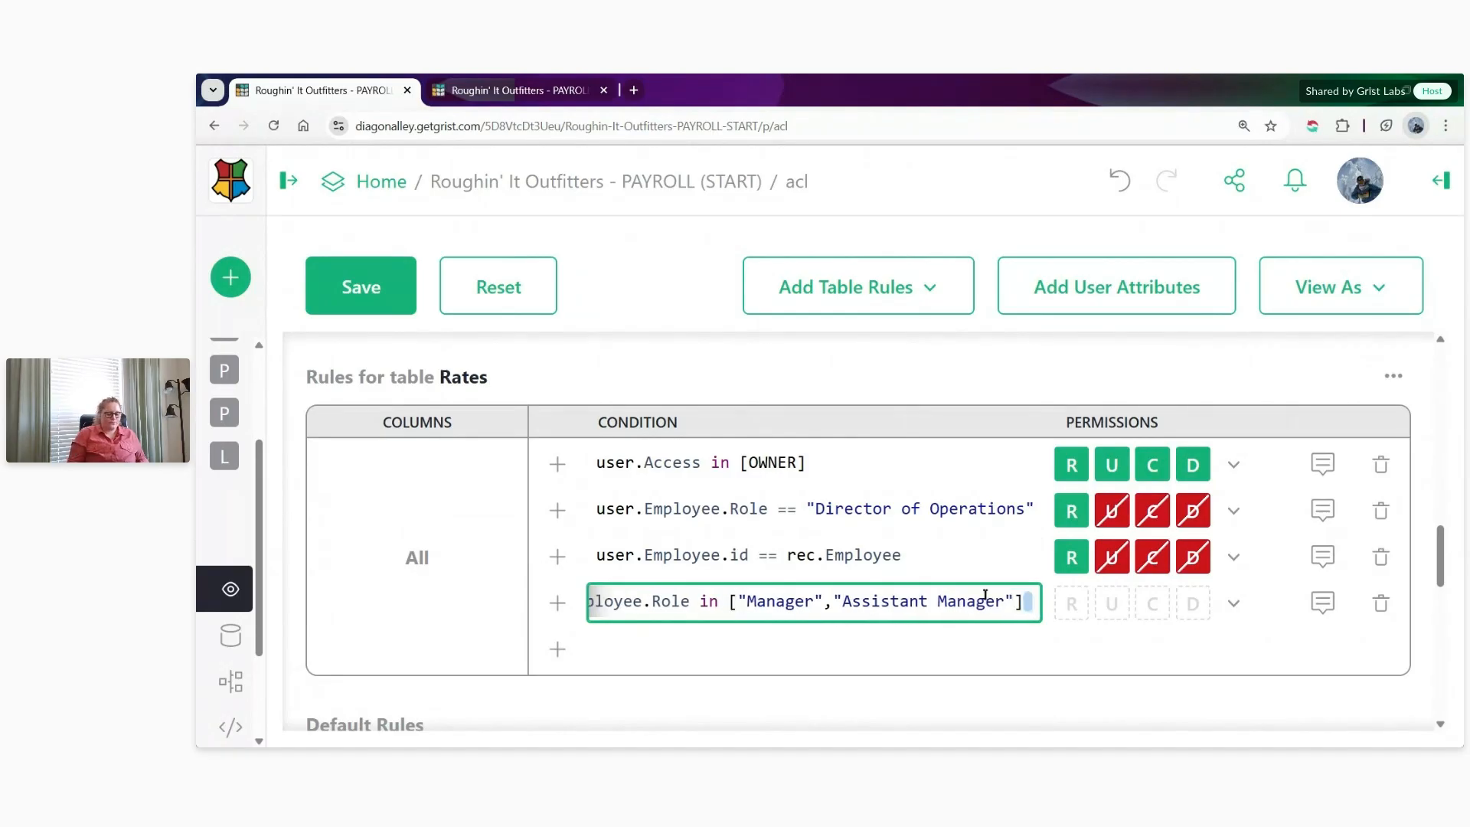
{"action": "type", "text": "and"}
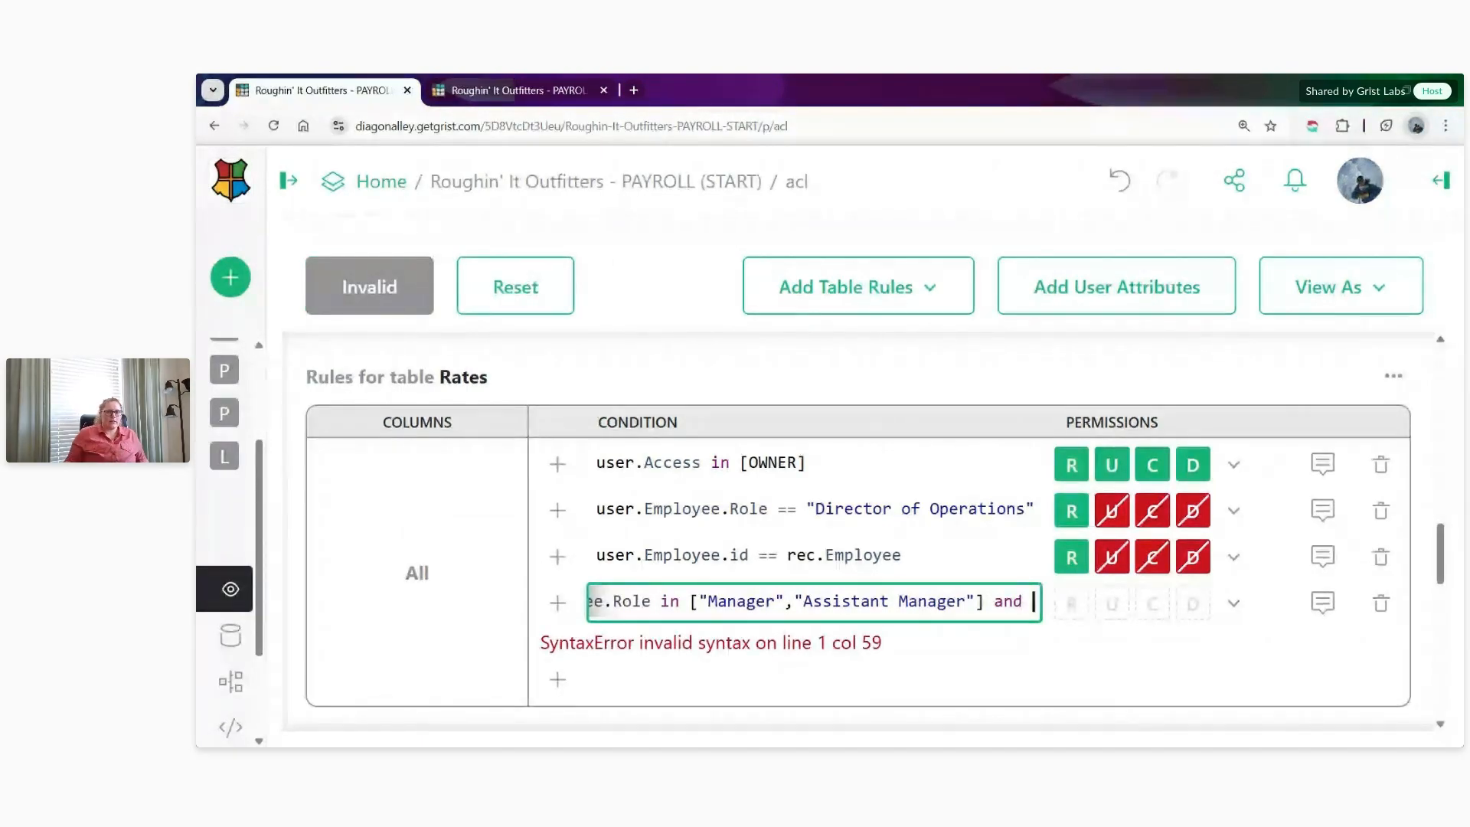
{"action": "left_click", "coordinate": [545, 92]}
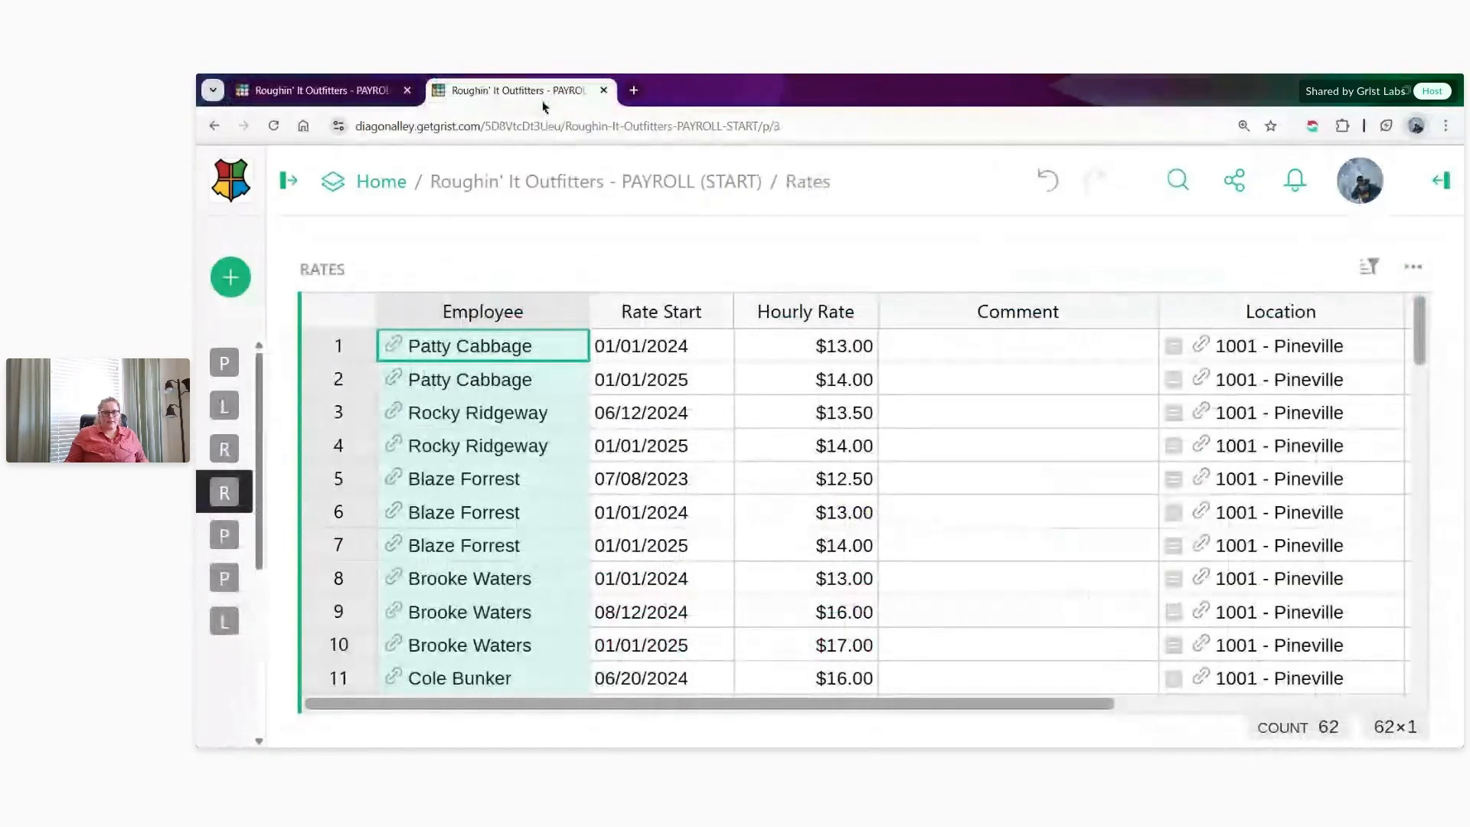
{"action": "left_click", "coordinate": [1247, 311]}
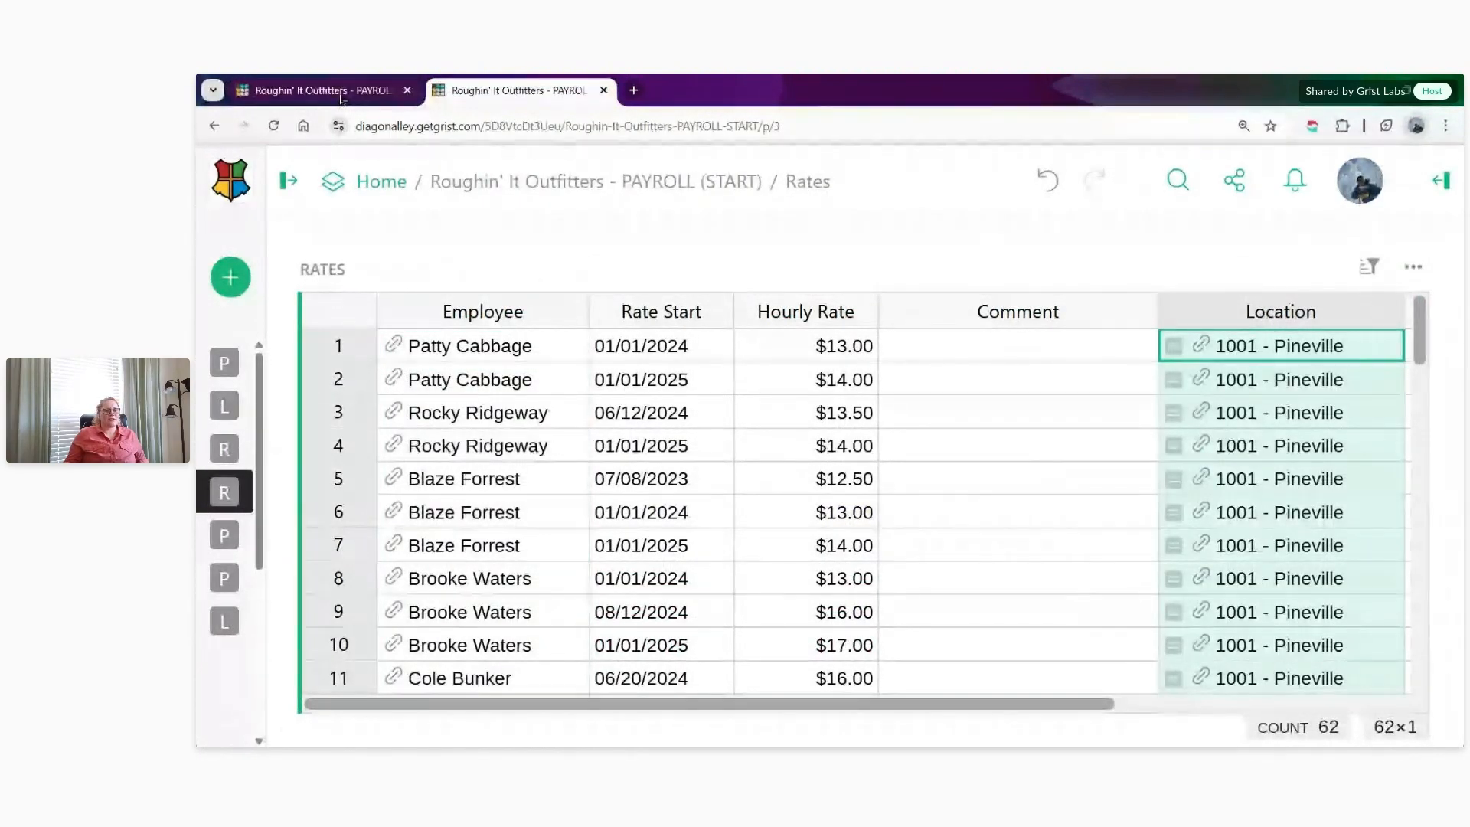
{"action": "left_click", "coordinate": [342, 91]}
{"action": "type", "text": "user.Employee."}
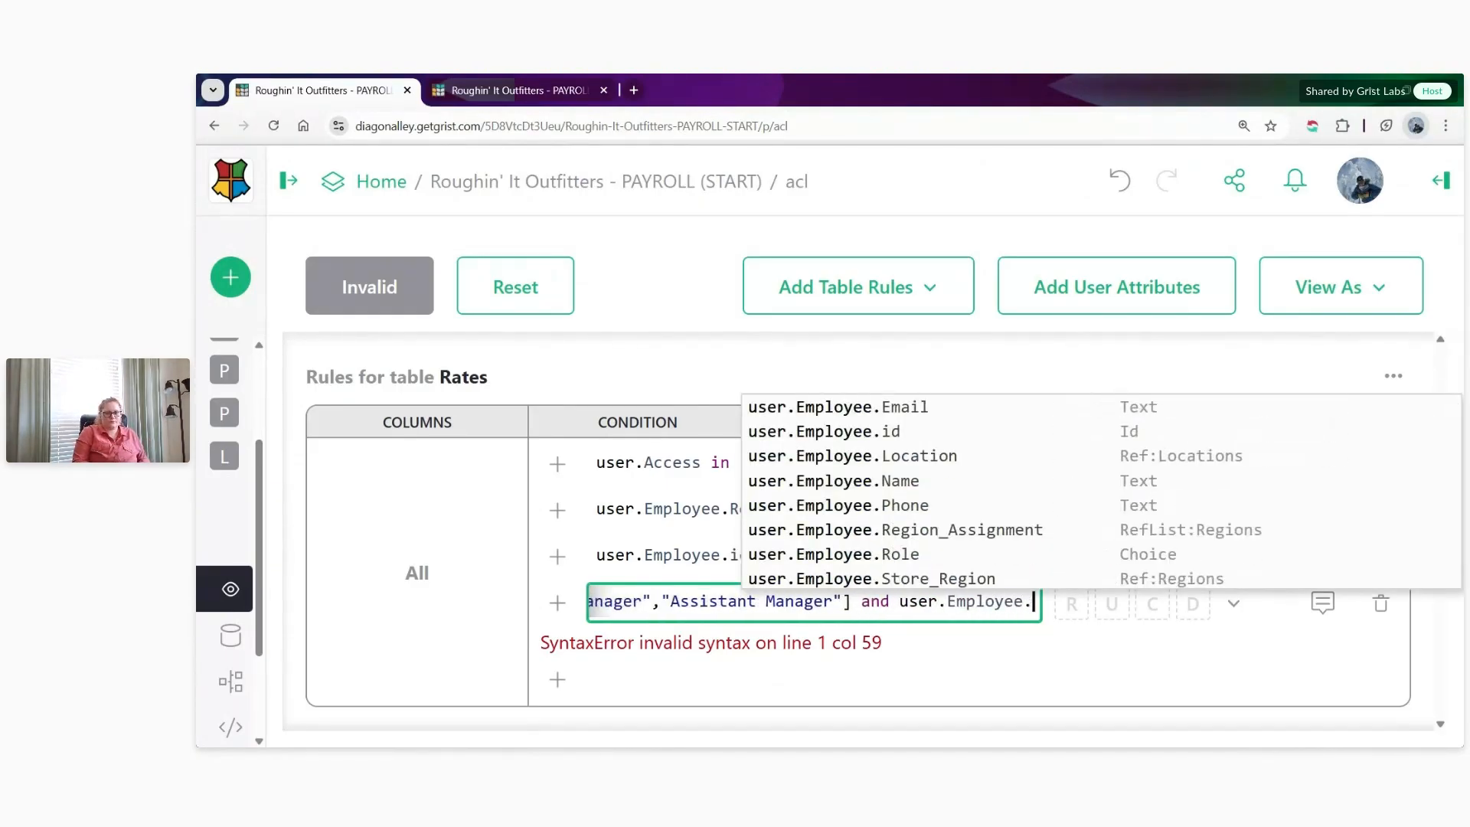
{"action": "type", "text": "Location == "}
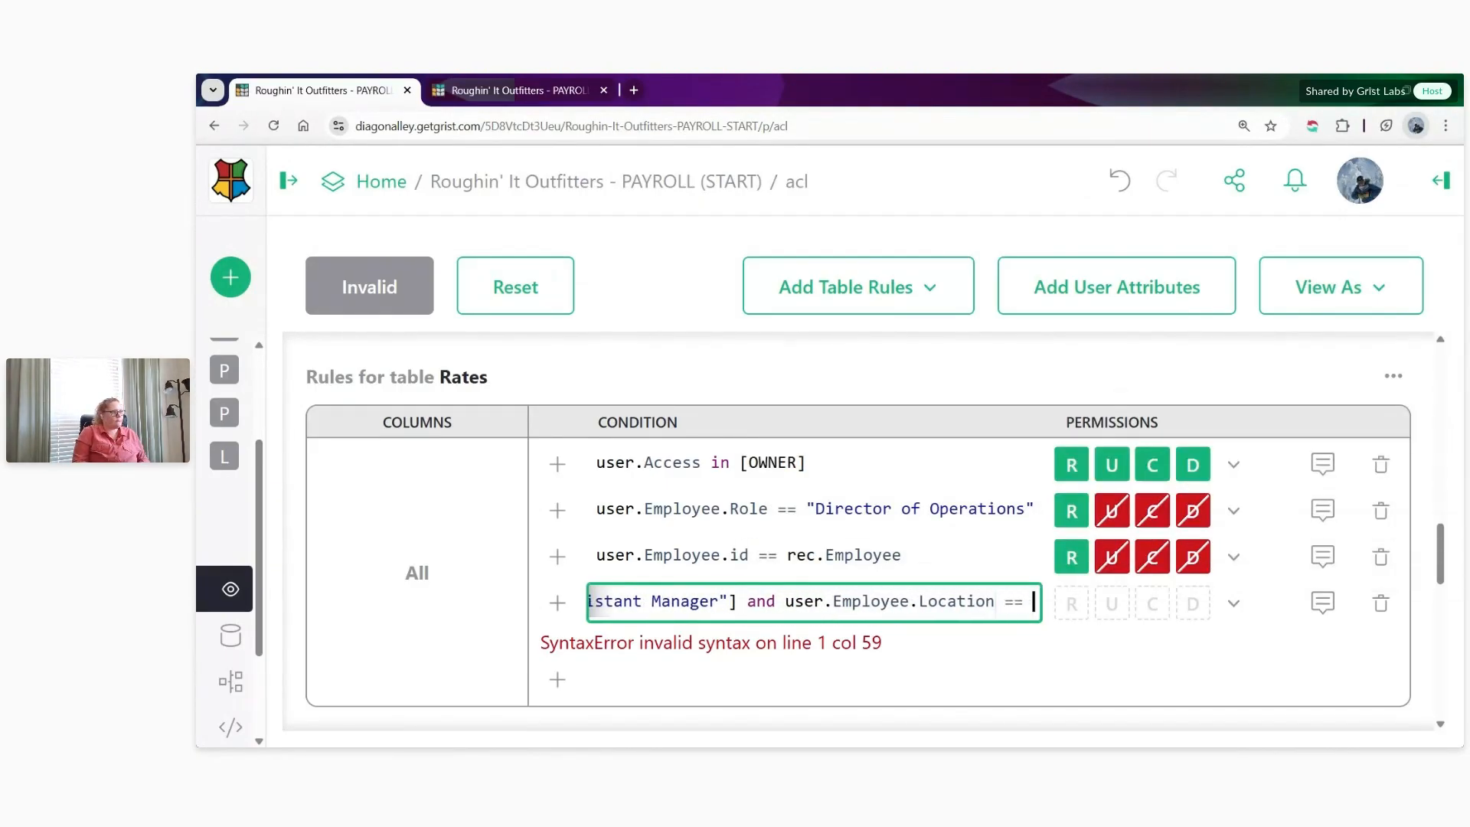
{"action": "type", "text": "rec.Location"}
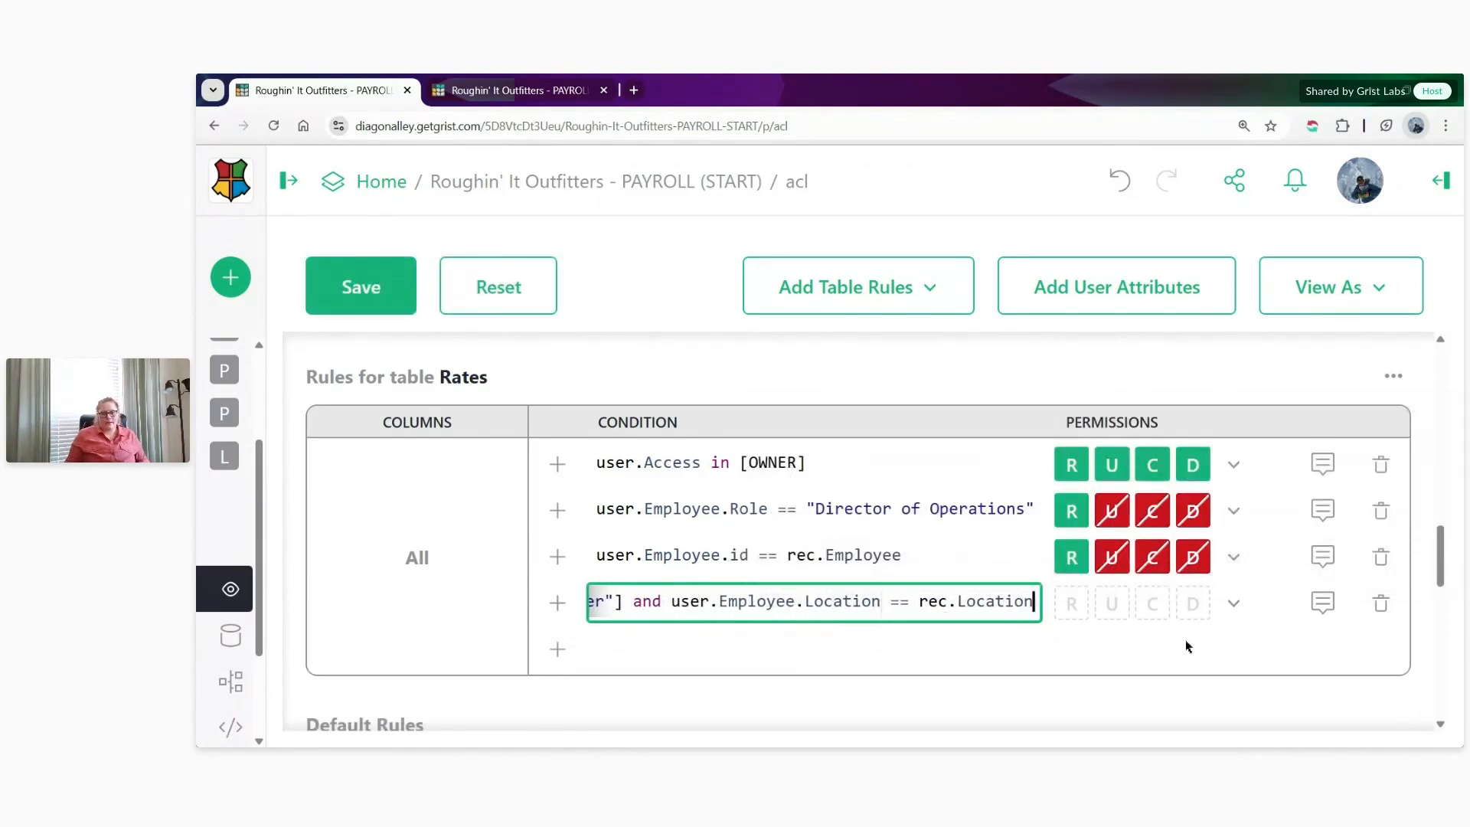
- Allow read, update and create but deny delete for the manager rule, and review its condition from the beginning
{"action": "left_click", "coordinate": [1233, 603]}
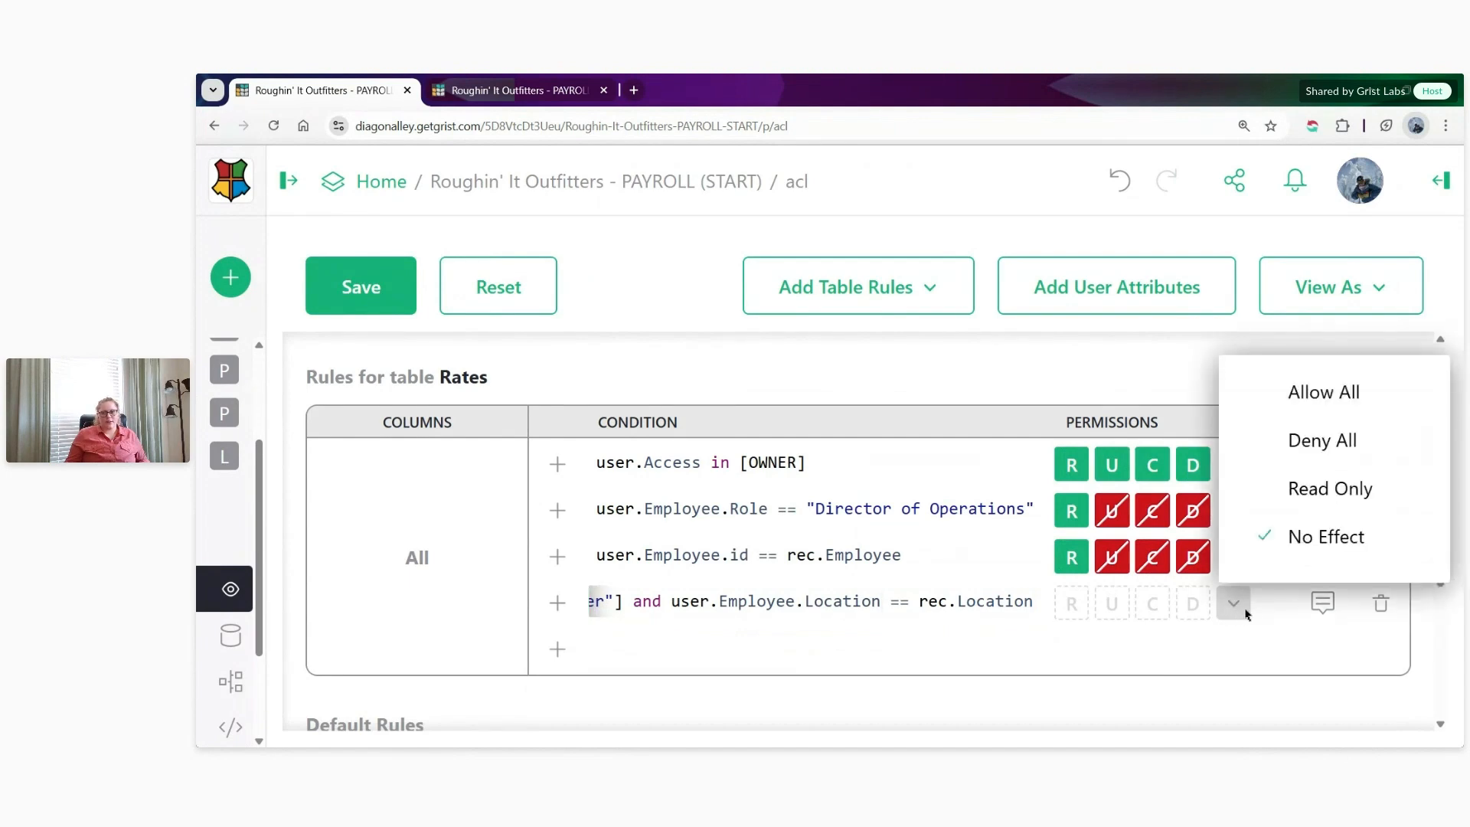
{"action": "left_click", "coordinate": [1311, 392]}
{"action": "left_click", "coordinate": [1200, 610]}
{"action": "left_click", "coordinate": [1021, 610]}
{"action": "key", "text": "Home"}
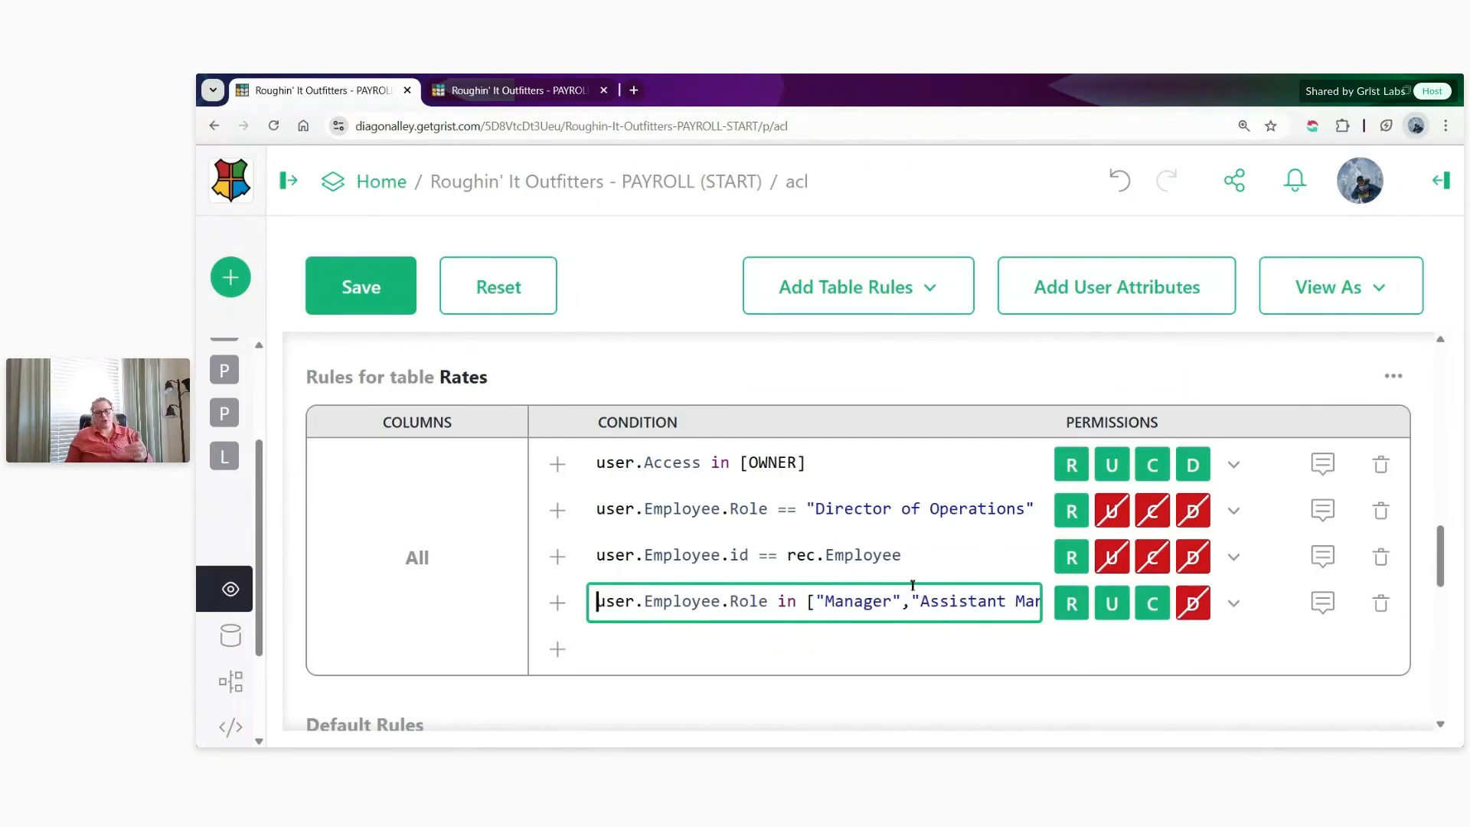
{"action": "left_click_drag", "start_coordinate": [738, 556], "coordinate": [732, 555]}
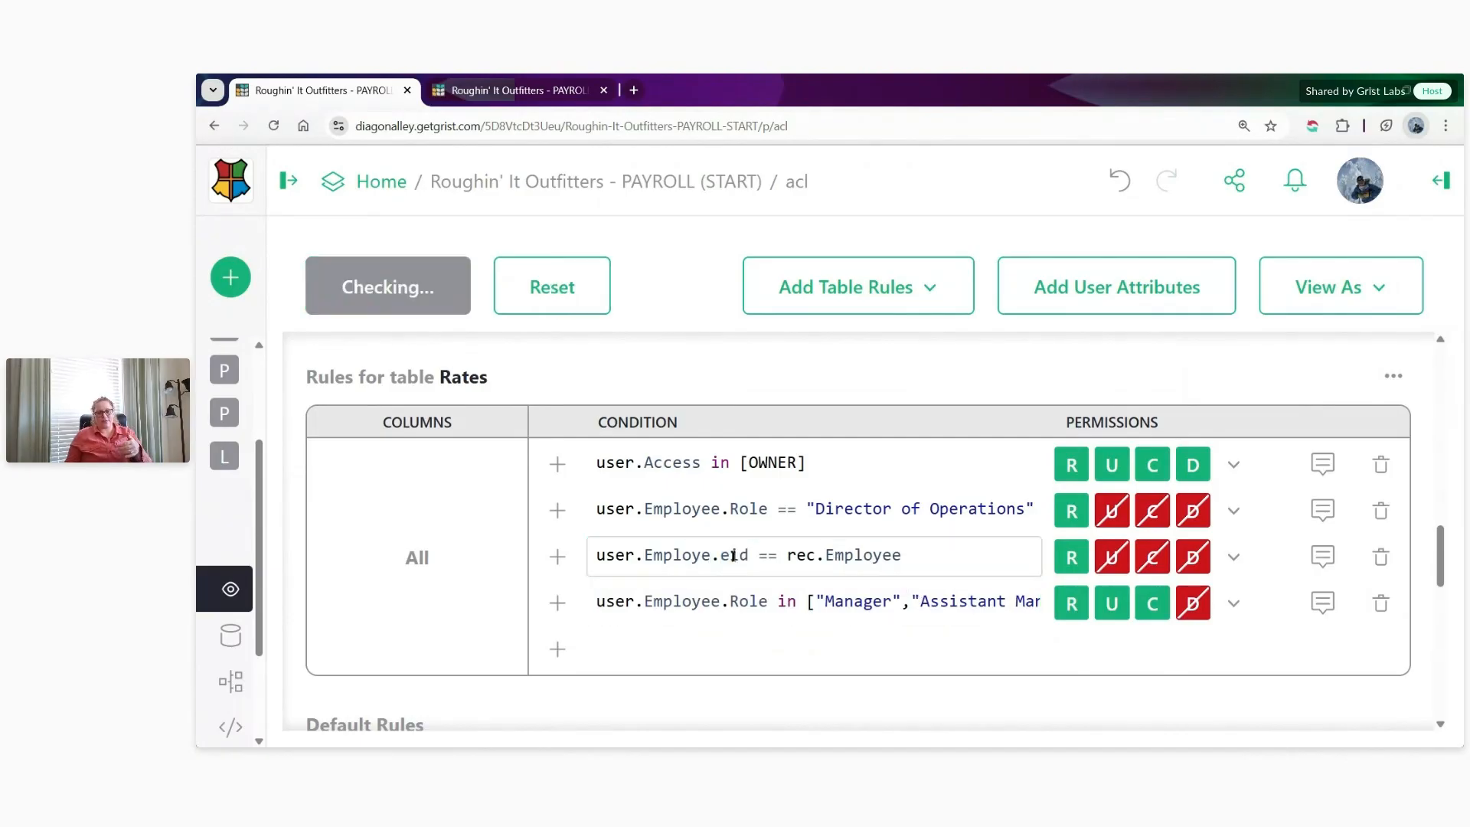
- Correct the own-record condition in the Rates rules to user.Employee.id == rec.Employee
{"action": "double_click", "coordinate": [733, 555]}
{"action": "left_click", "coordinate": [744, 553]}
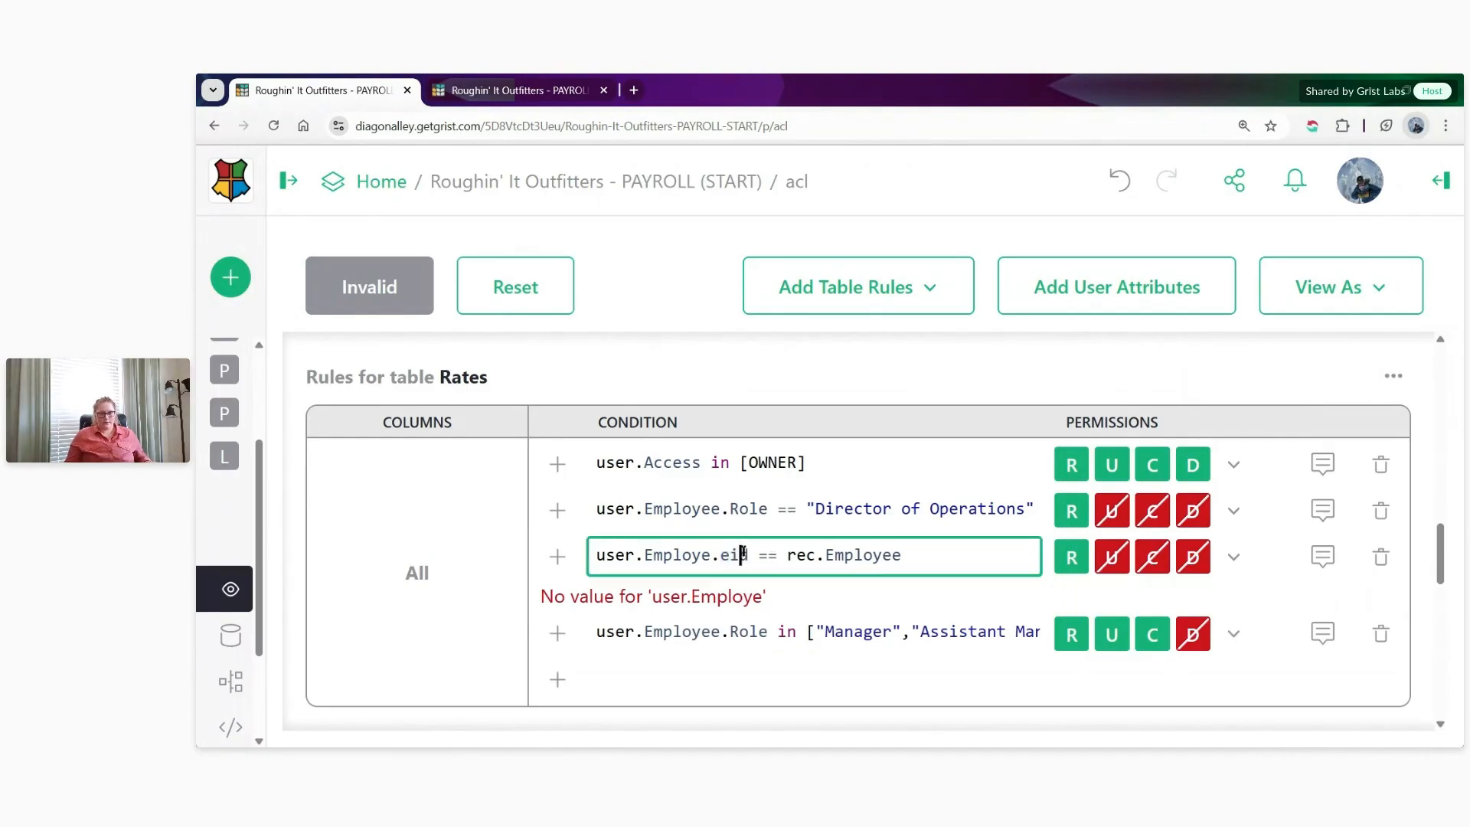
{"action": "key", "text": "BackSpace"}
{"action": "left_click_drag", "start_coordinate": [936, 553], "coordinate": [597, 554]}
{"action": "left_click", "coordinate": [942, 558]}
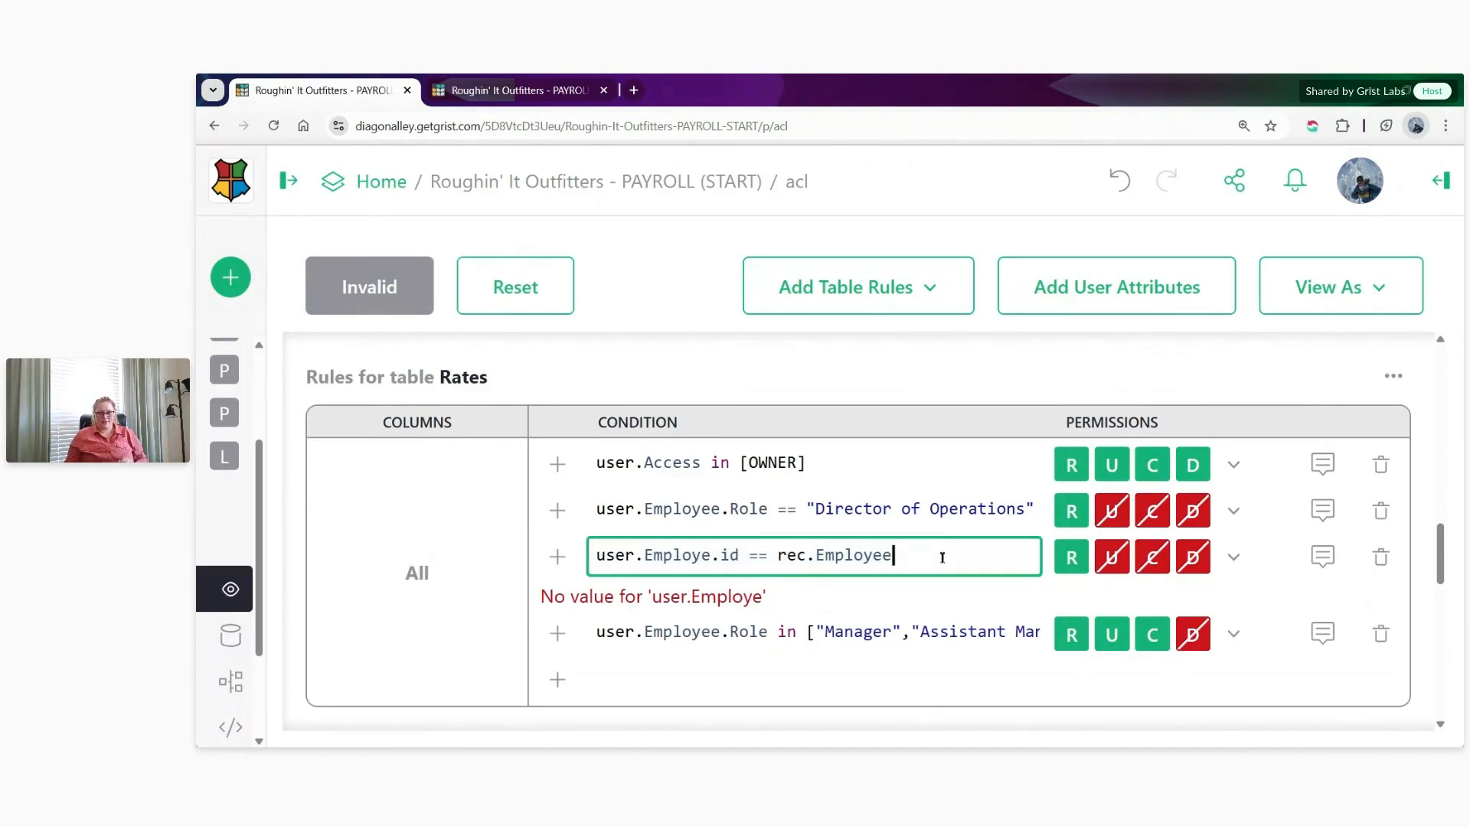
{"action": "left_click", "coordinate": [932, 591]}
{"action": "left_click", "coordinate": [713, 556]}
{"action": "type", "text": "e"}
{"action": "left_click", "coordinate": [917, 556]}
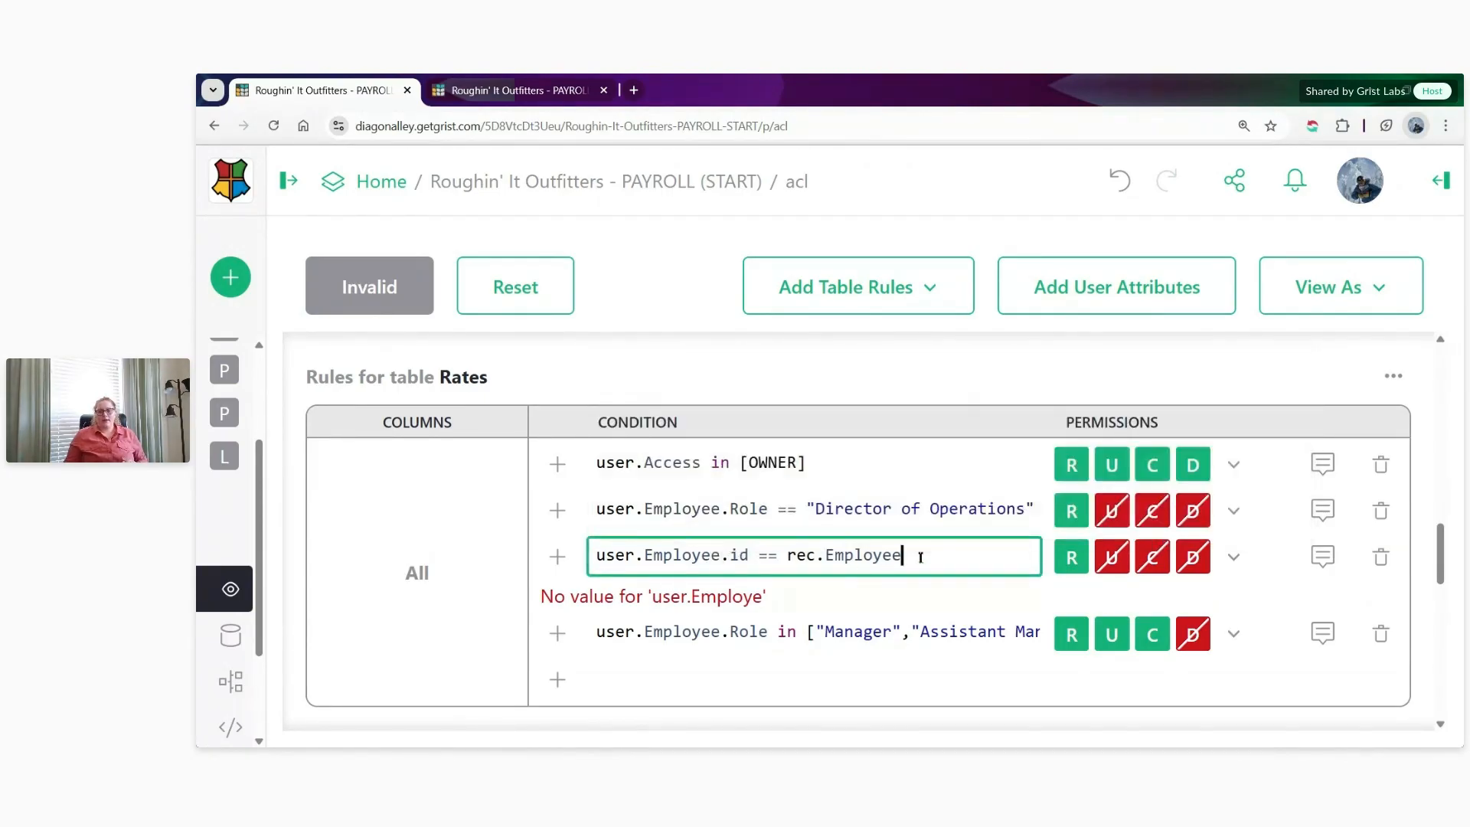
{"action": "left_click", "coordinate": [865, 604]}
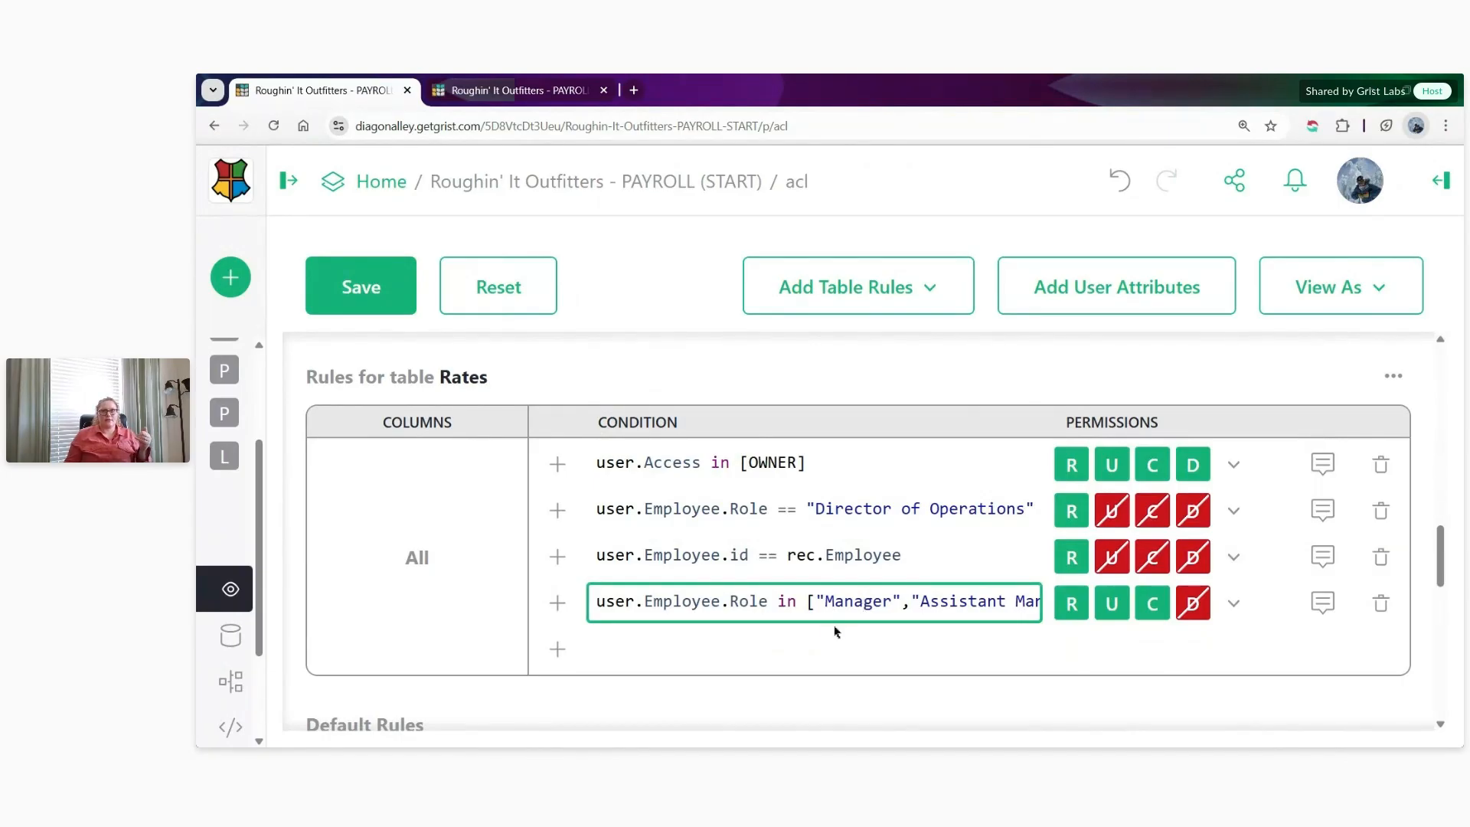
- Add another Rates rule and begin its condition with user.Employee.Role == "District Manager" and
{"action": "scroll", "coordinate": [842, 627], "scroll_direction": "down", "scroll_amount": 1}
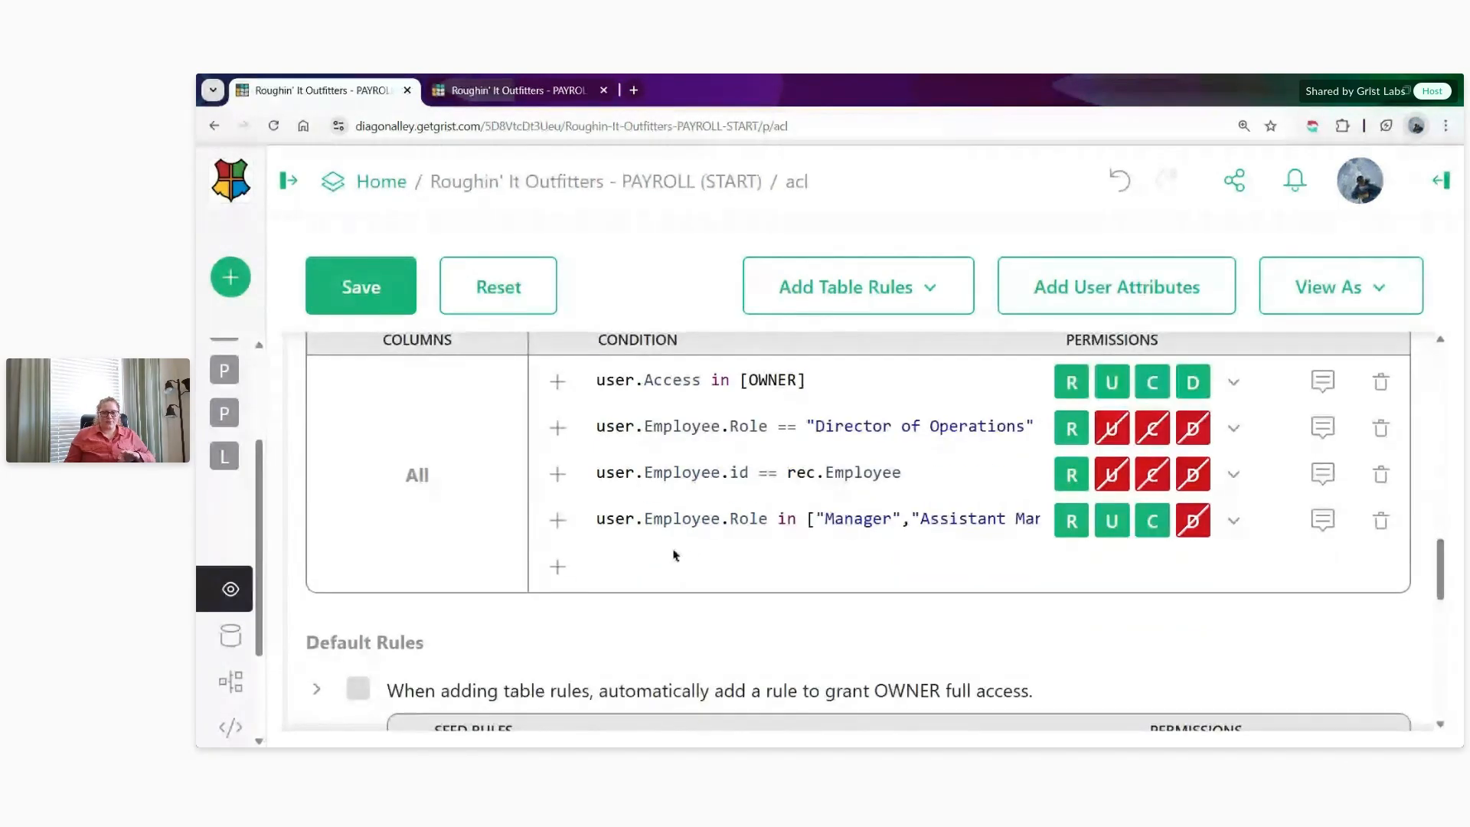
{"action": "left_click", "coordinate": [558, 566]}
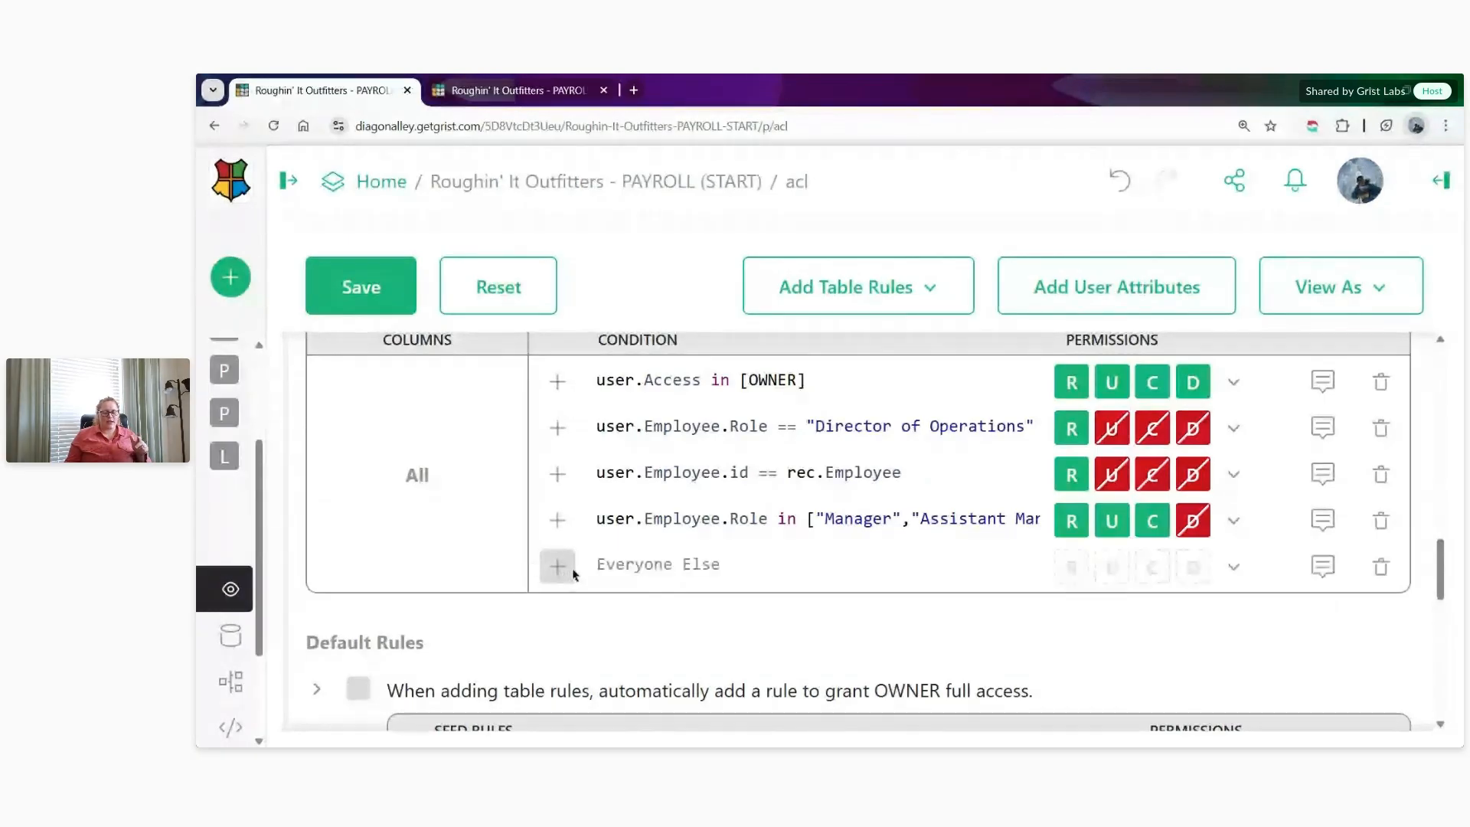
{"action": "left_click", "coordinate": [714, 566]}
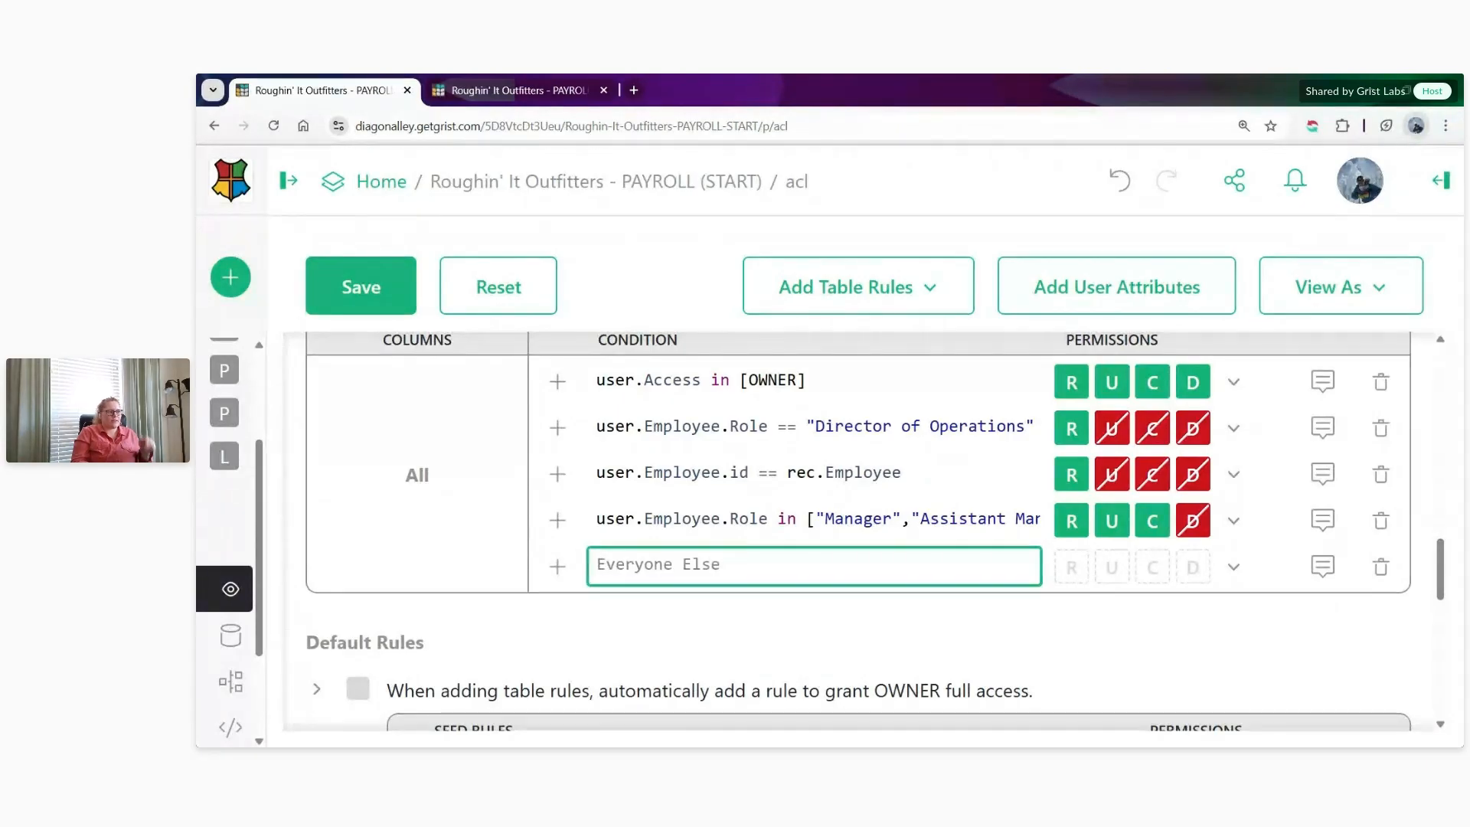
{"action": "type", "text": "u"}
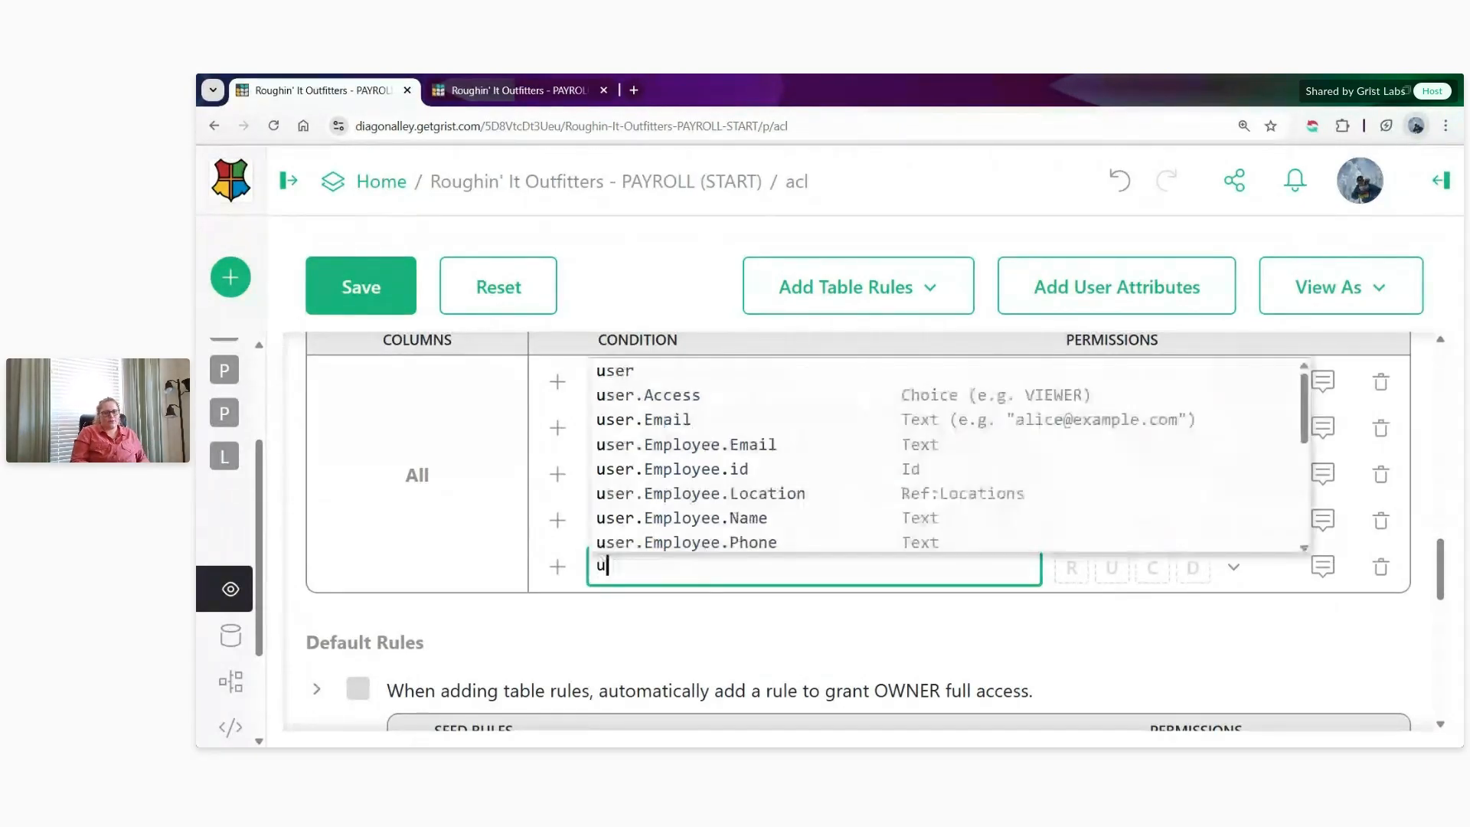
{"action": "type", "text": "ser.Employee"}
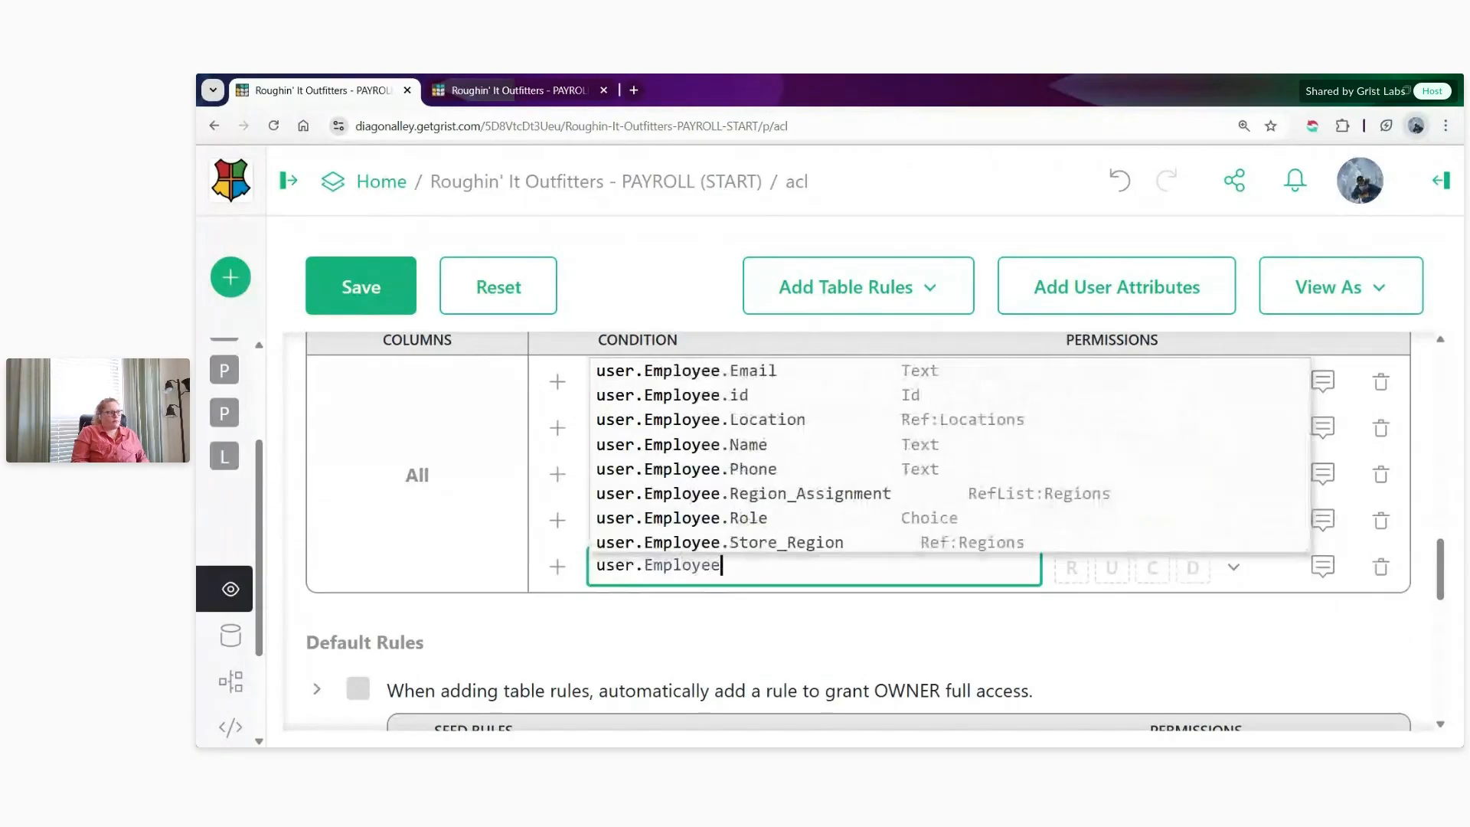
{"action": "type", "text": ".Role == \"District Manag"}
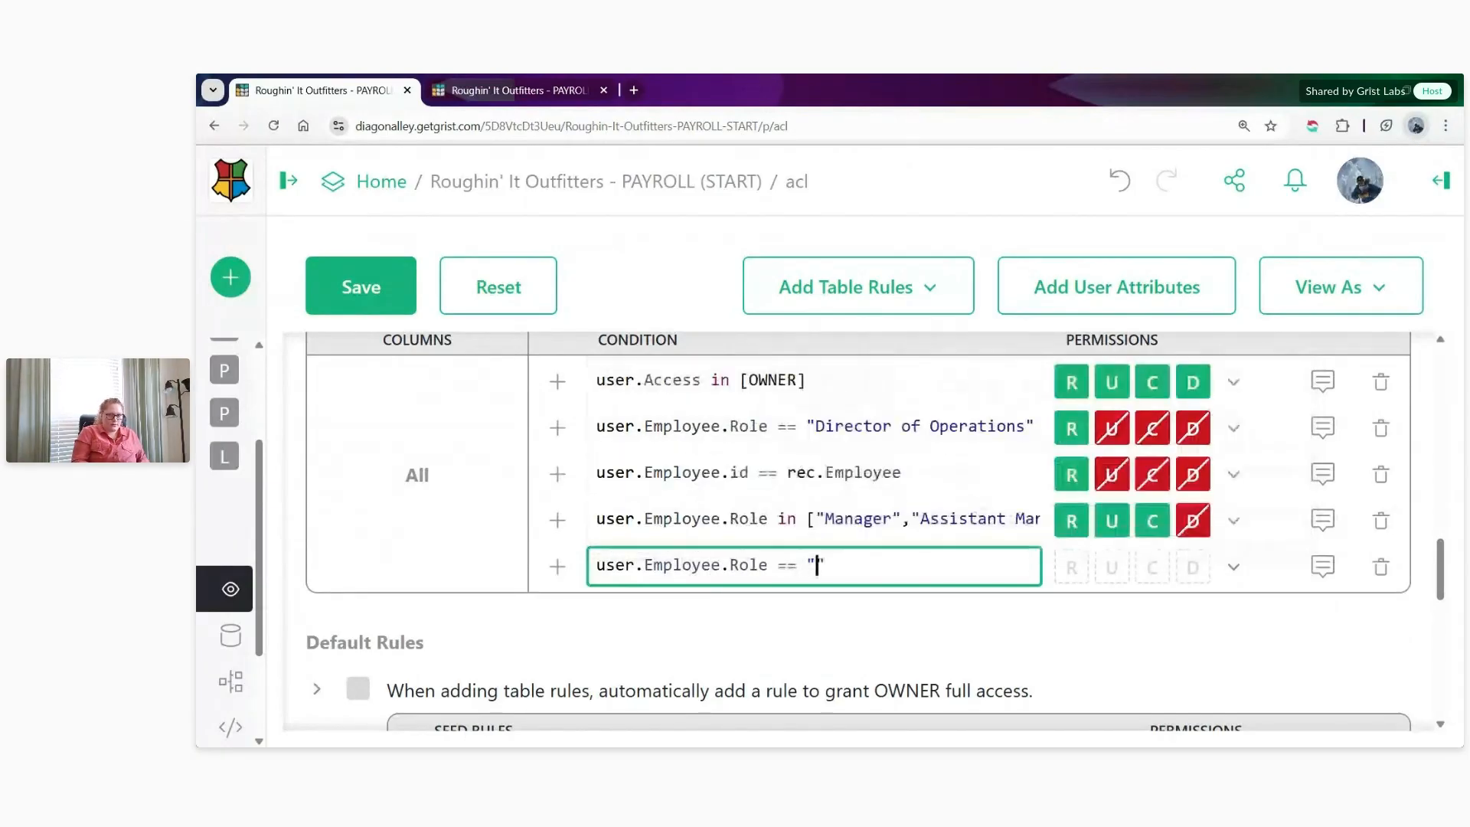
{"action": "type", "text": "er\" an"}
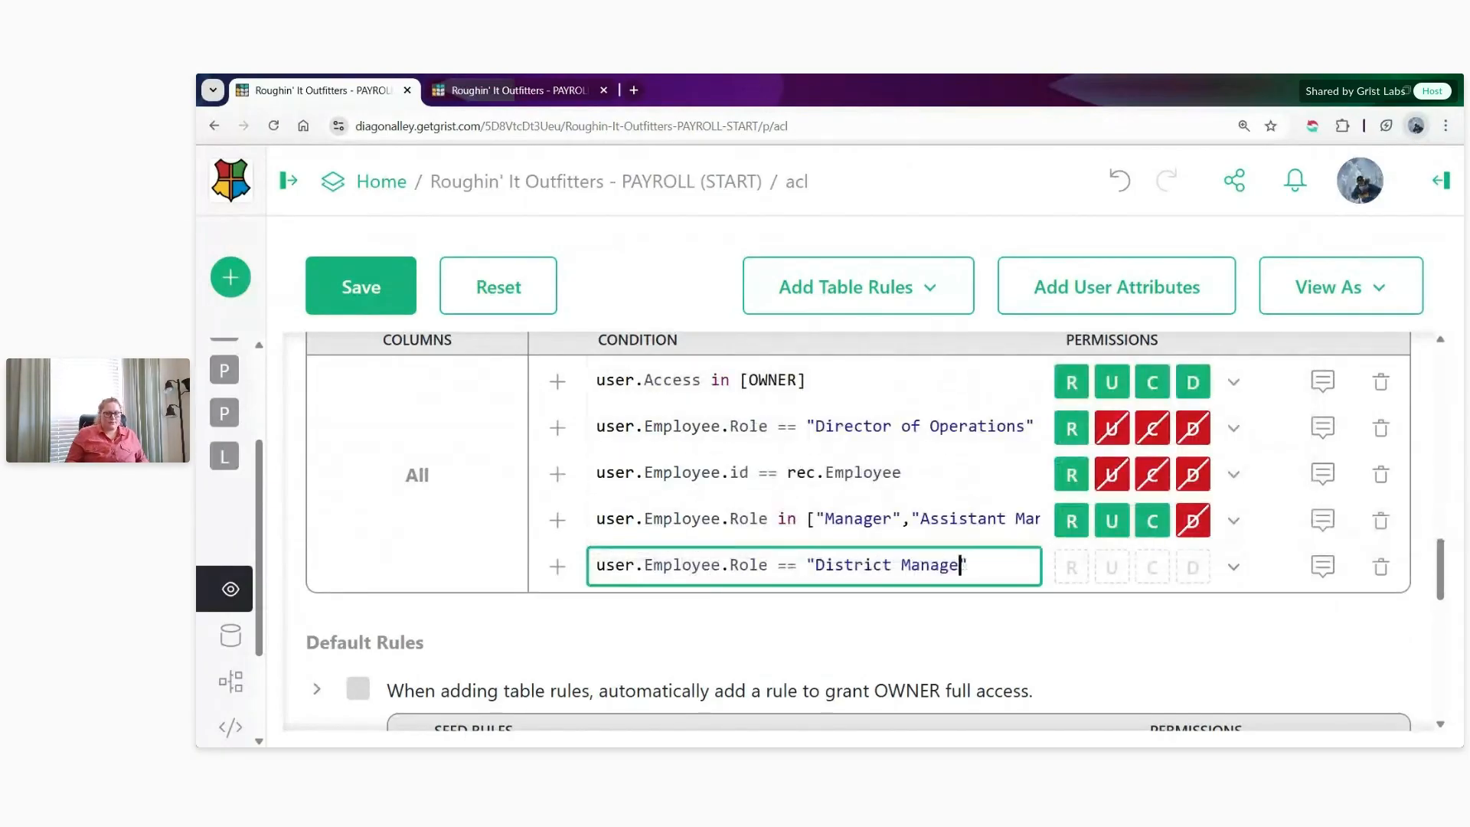
{"action": "type", "text": "d"}
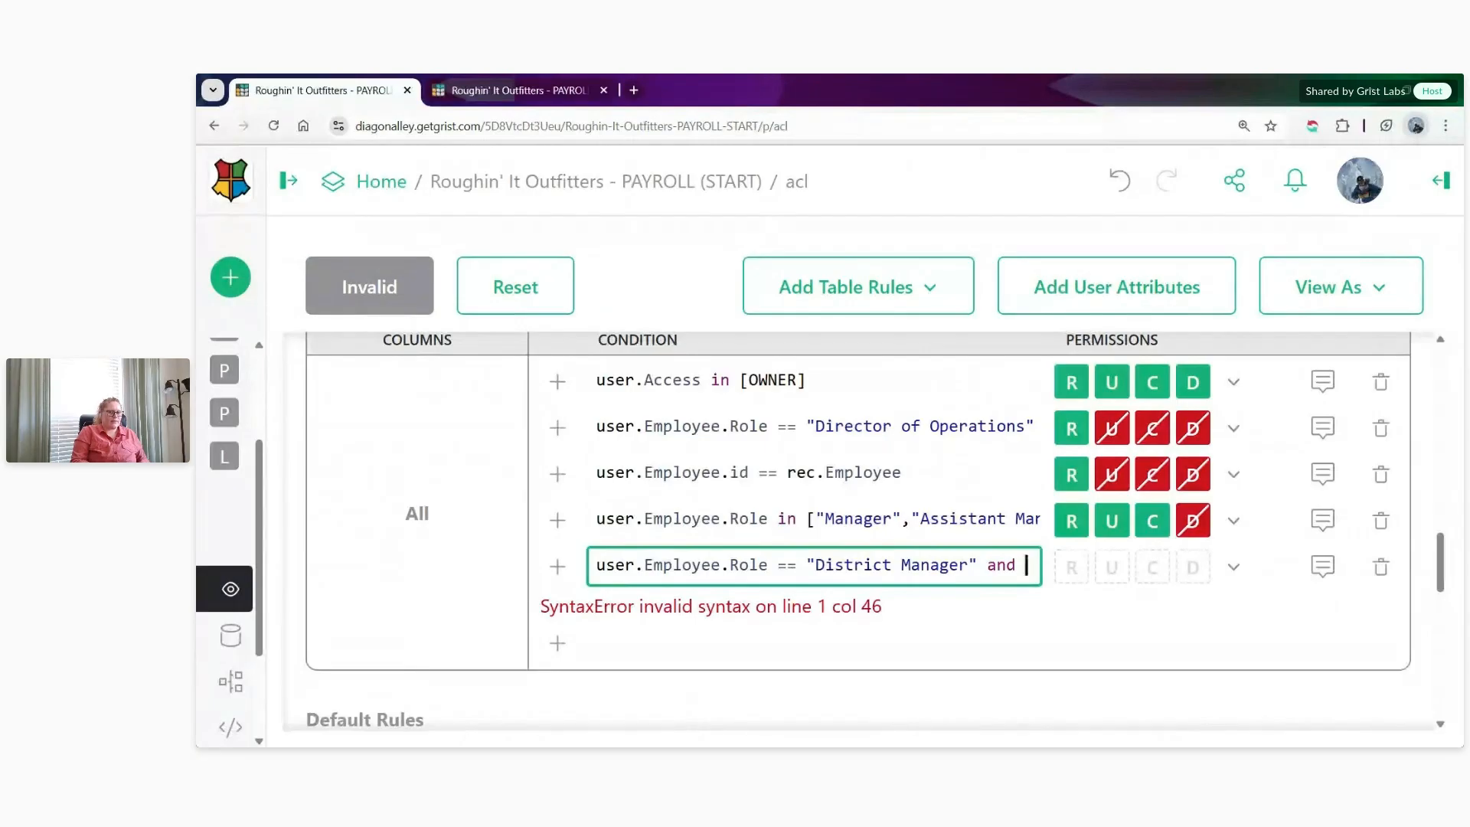
{"action": "type", "text": " rec.Regi"}
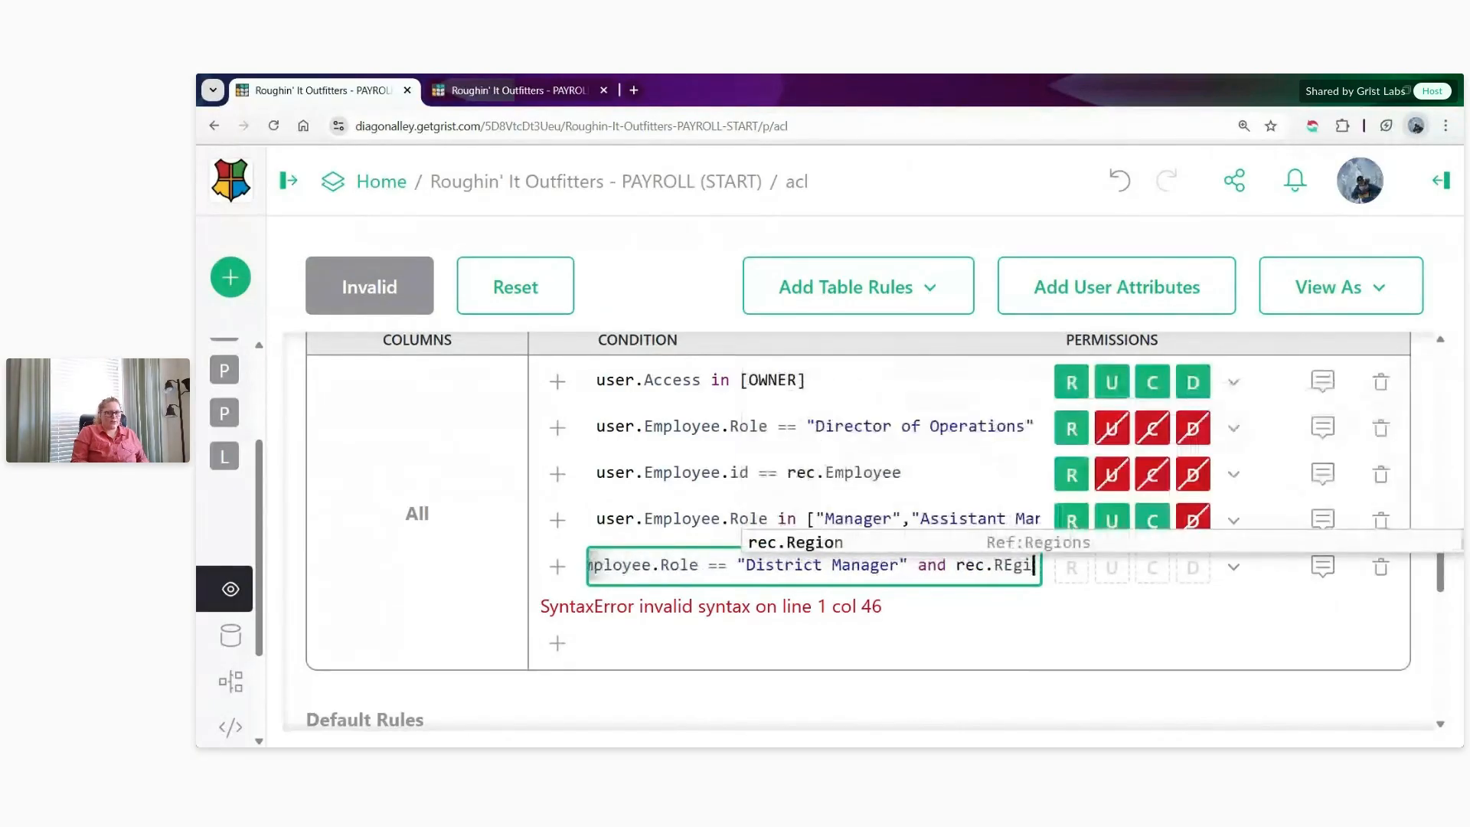
{"action": "type", "text": "on in"}
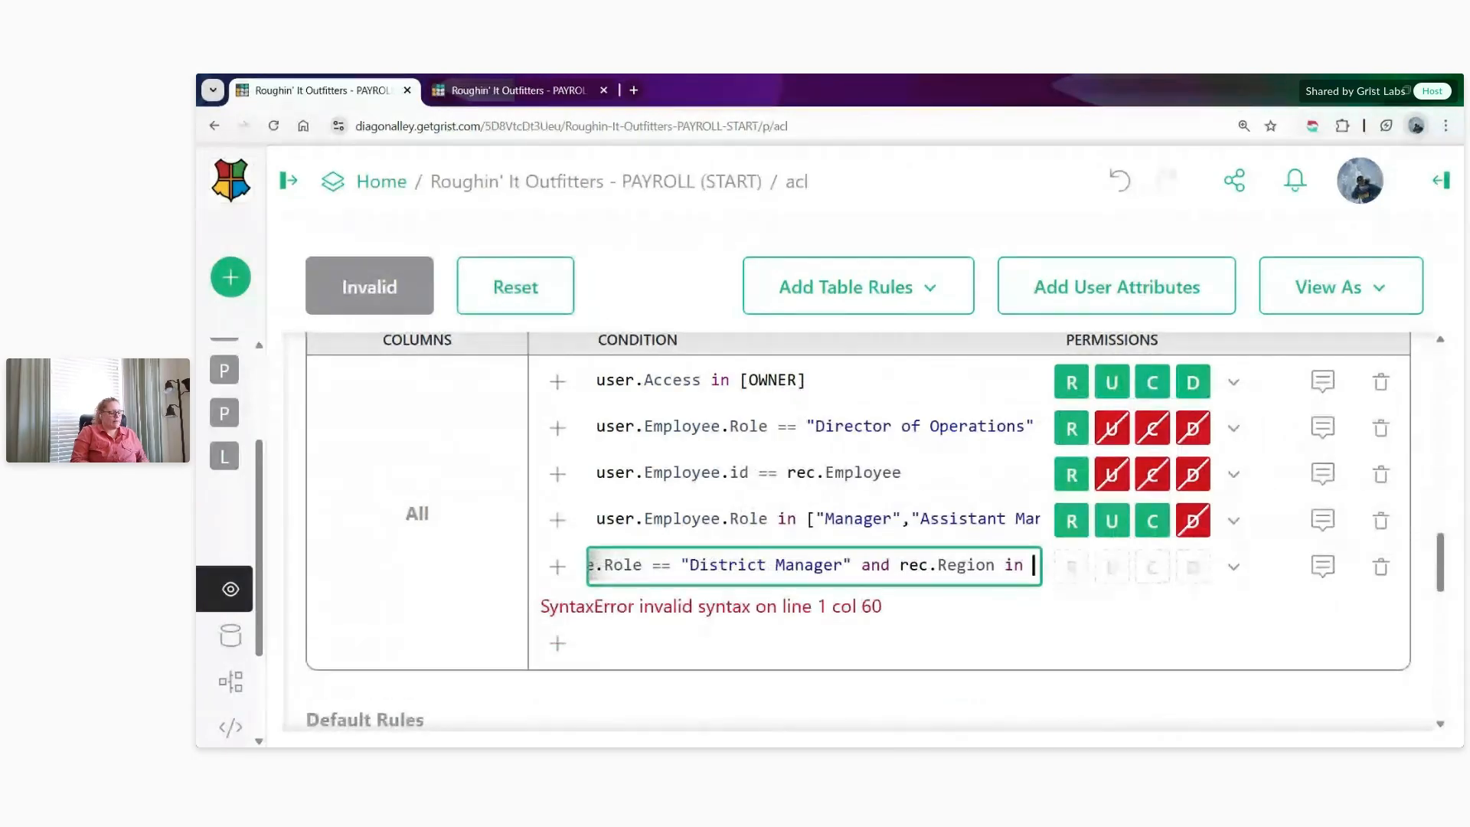
- Complete the district manager condition with rec.Region in user.Employee.Region_Assignment
{"action": "type", "text": "user"}
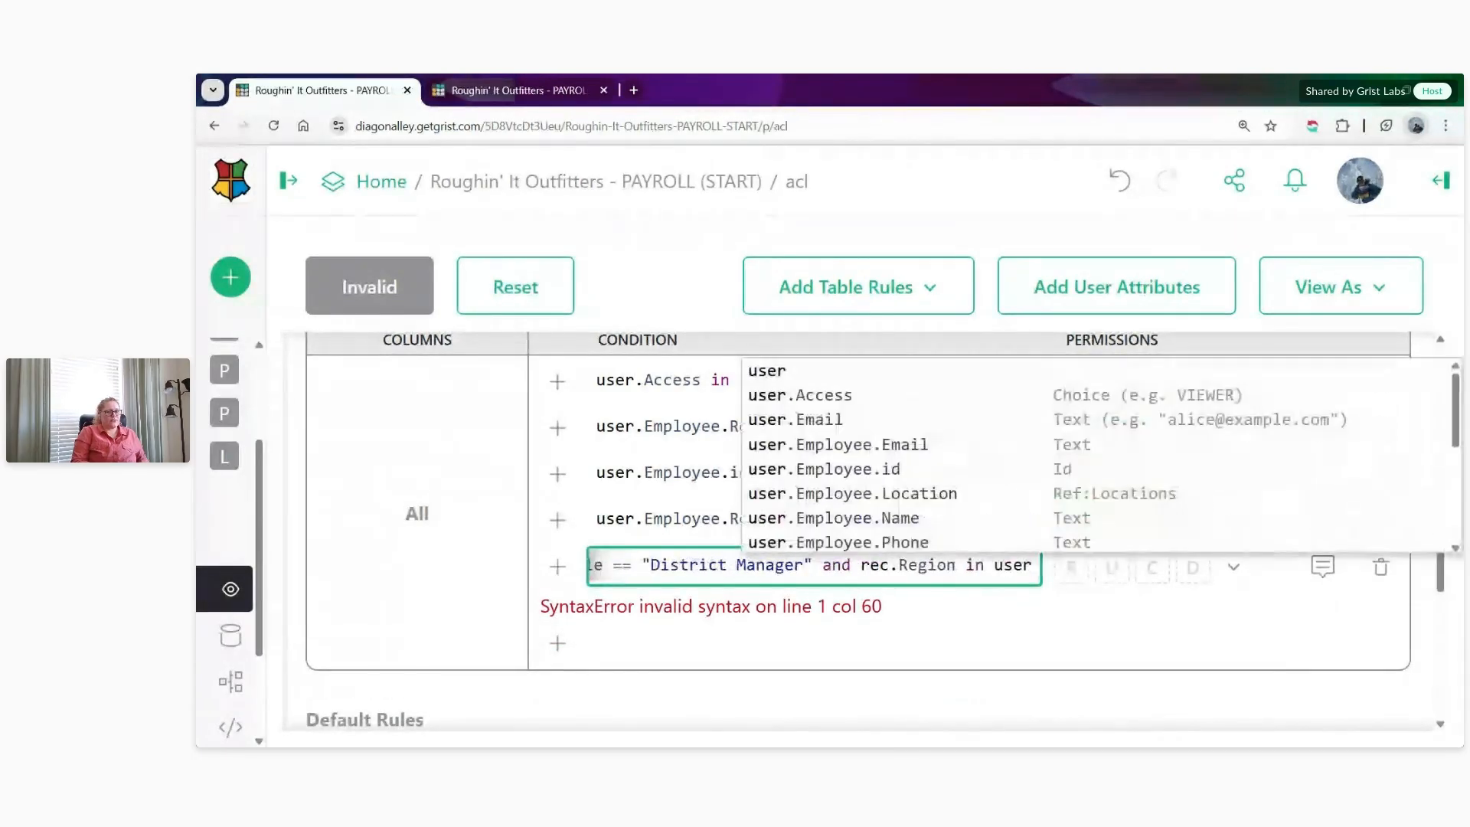
{"action": "type", "text": ".Em"}
{"action": "key", "text": "Up"}
{"action": "key", "text": "Up"}
{"action": "key", "text": "Up"}
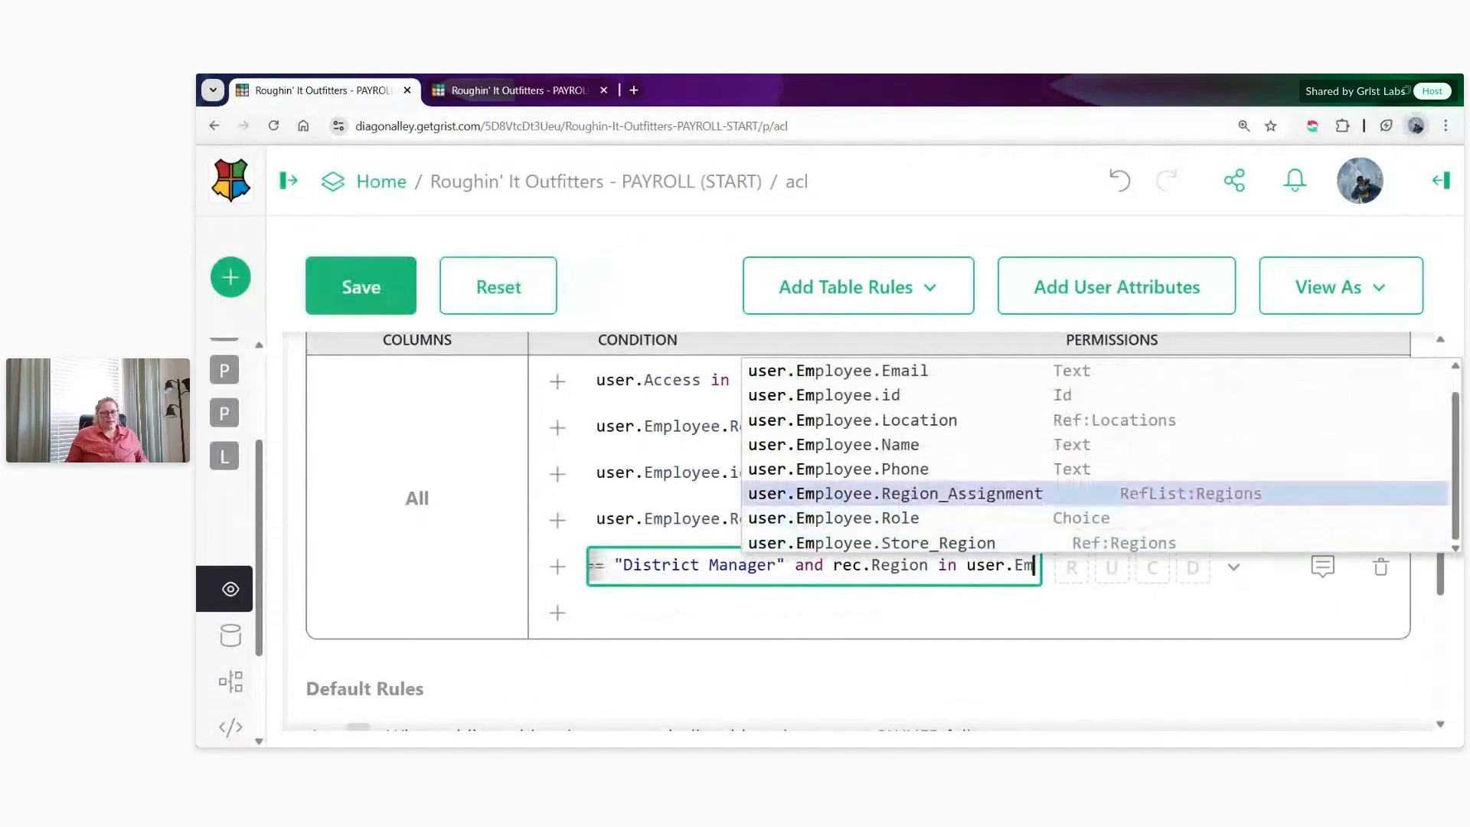
{"action": "key", "text": "Return"}
- Give the district manager rule Read Only access and save the access rules
{"action": "left_click", "coordinate": [1225, 565]}
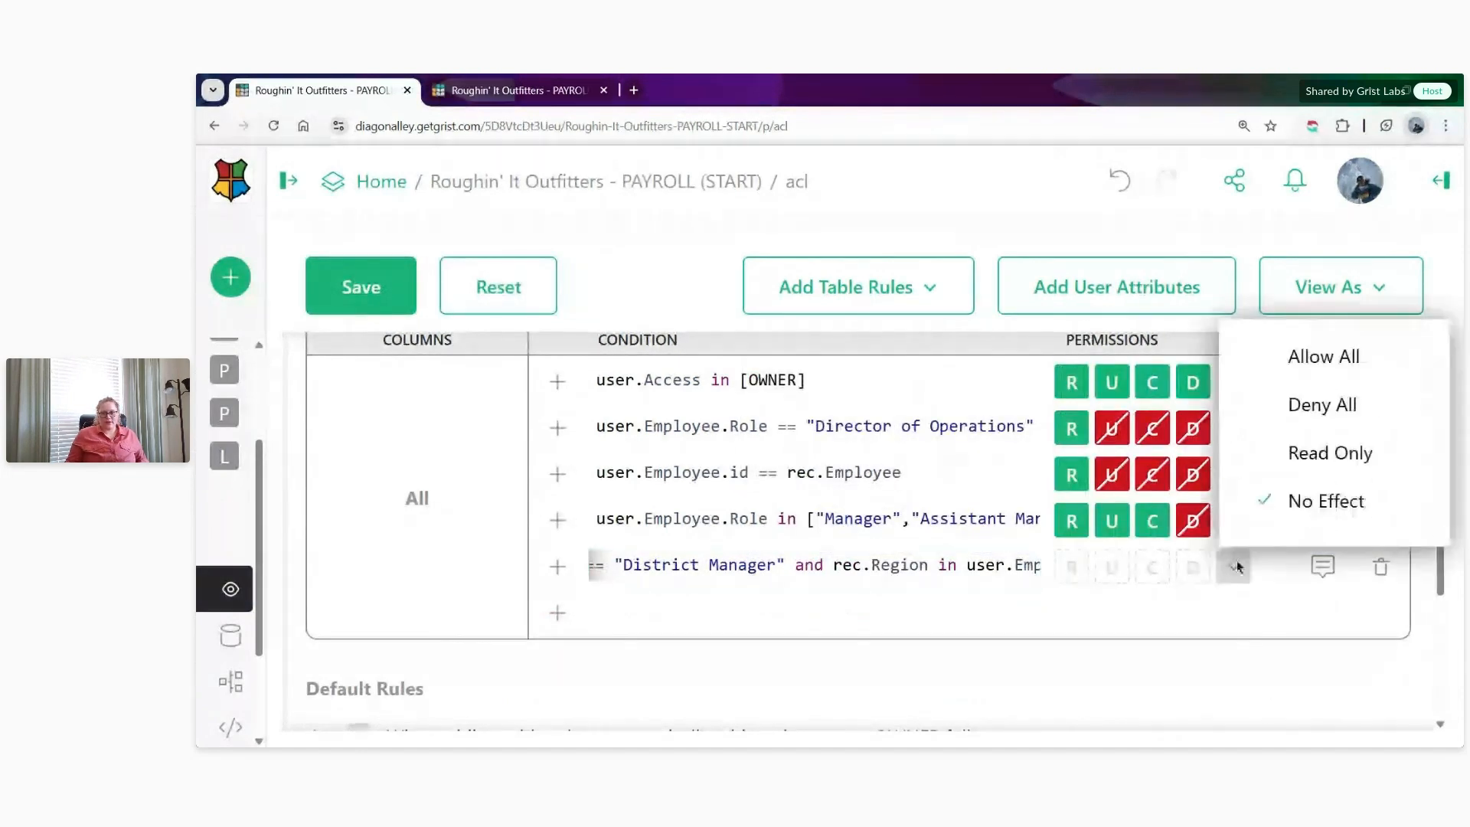
{"action": "left_click", "coordinate": [1329, 451]}
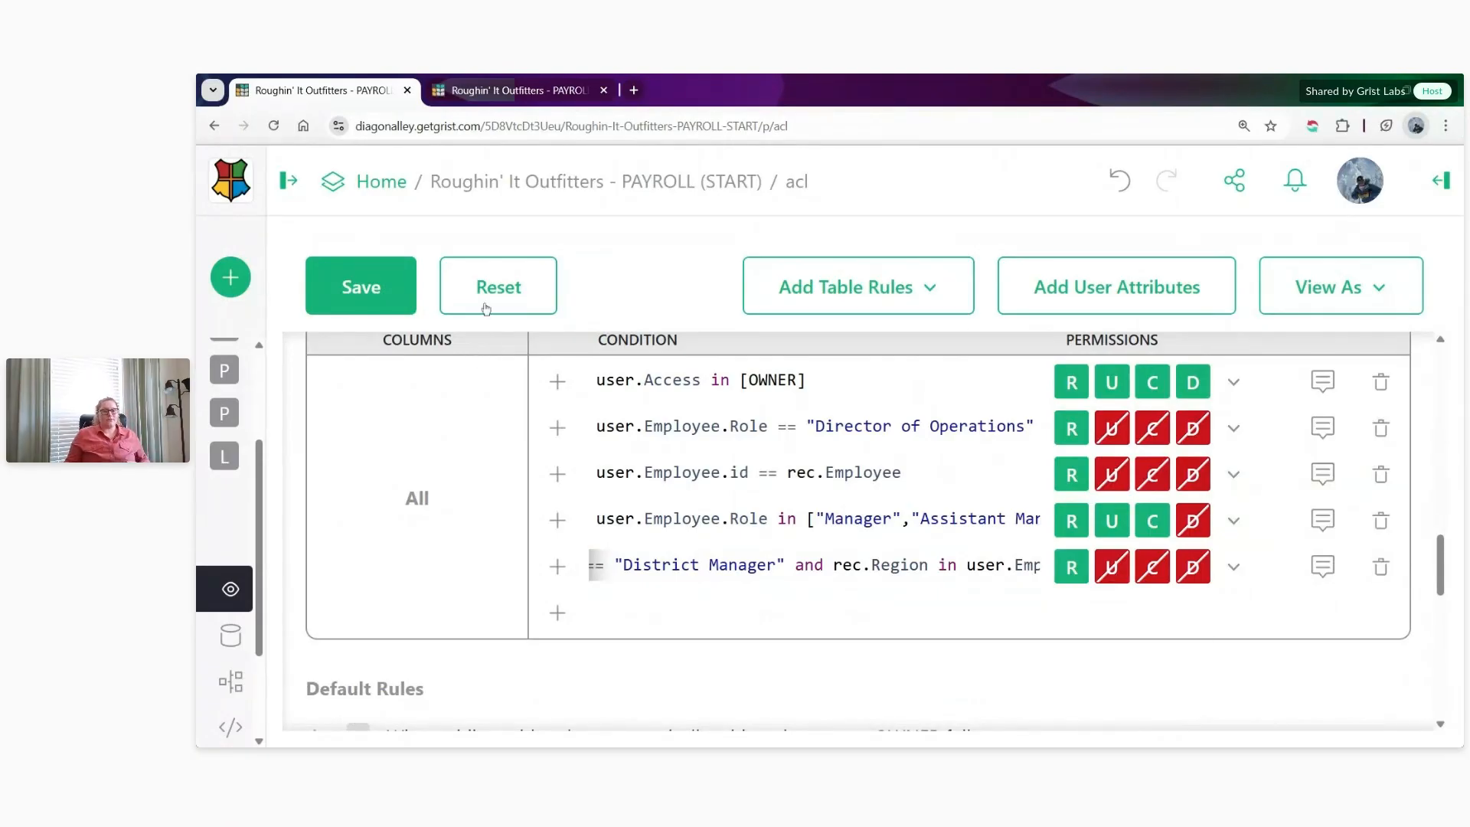
{"action": "left_click", "coordinate": [399, 290]}
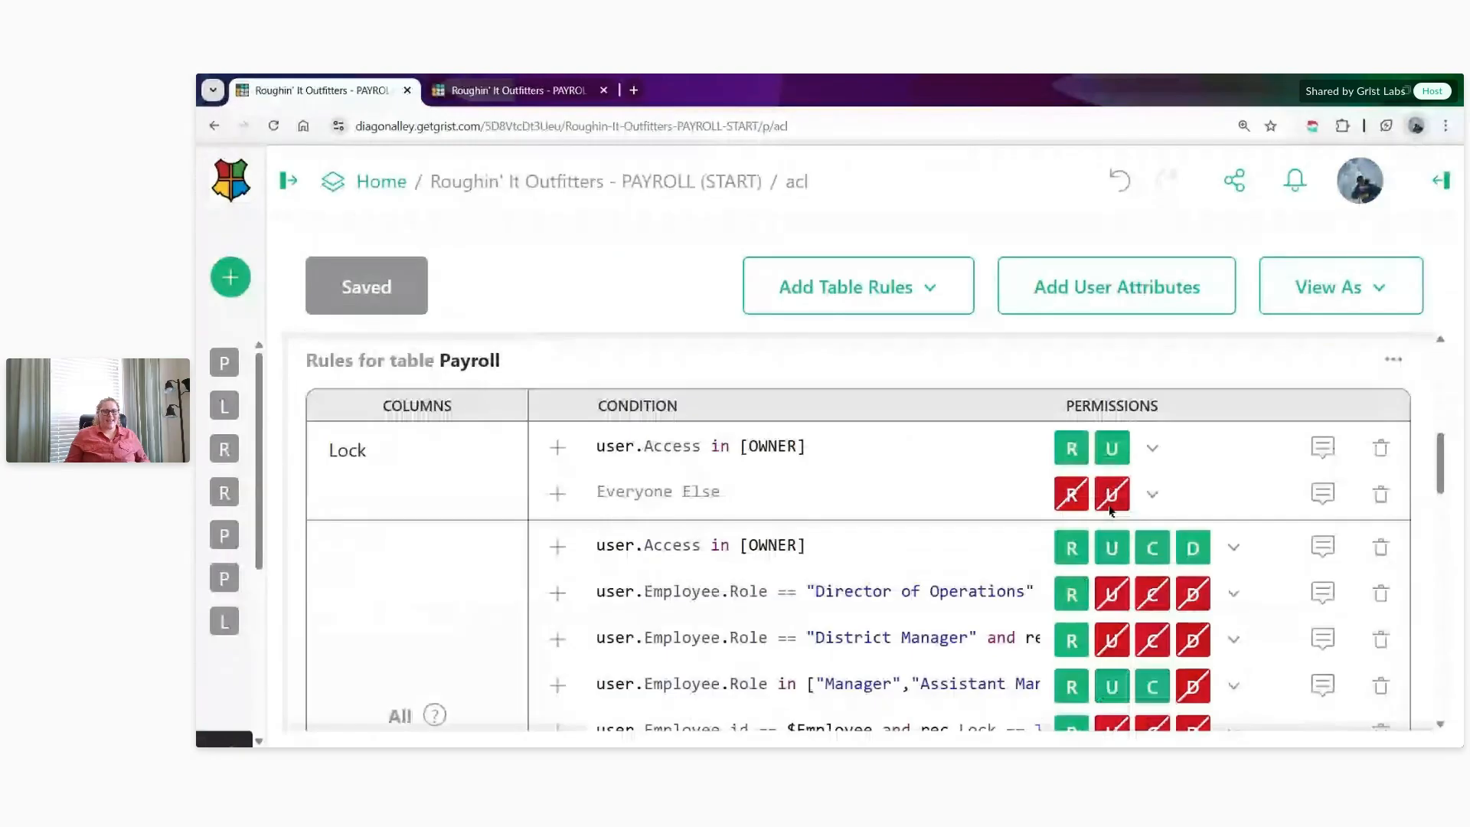
- Review the Locations and Regions pages to see which data still needs table rules, and return to the access rules
{"action": "left_click", "coordinate": [513, 89]}
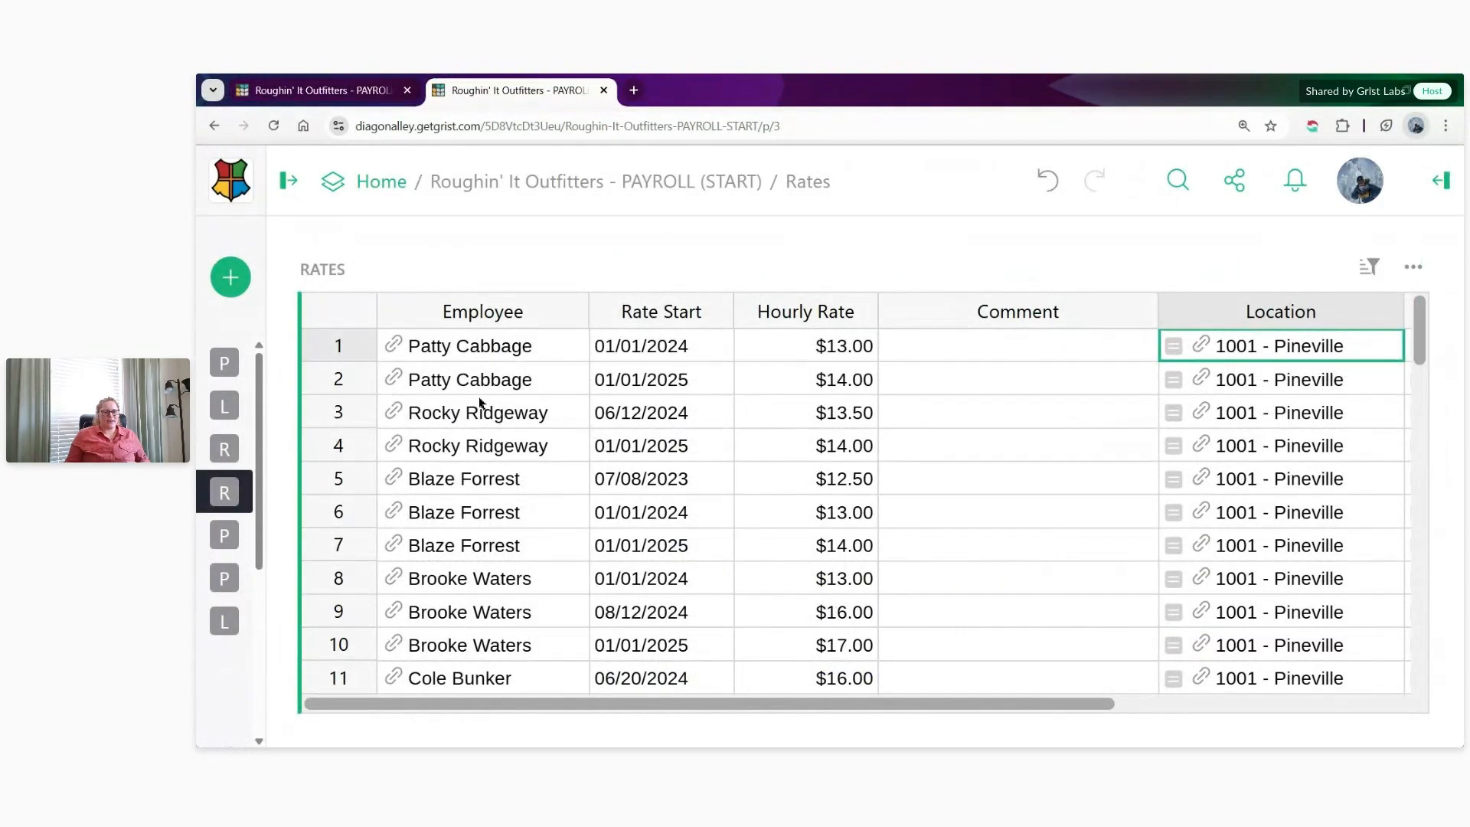
{"action": "mouse_move", "coordinate": [248, 420]}
{"action": "left_click", "coordinate": [310, 408]}
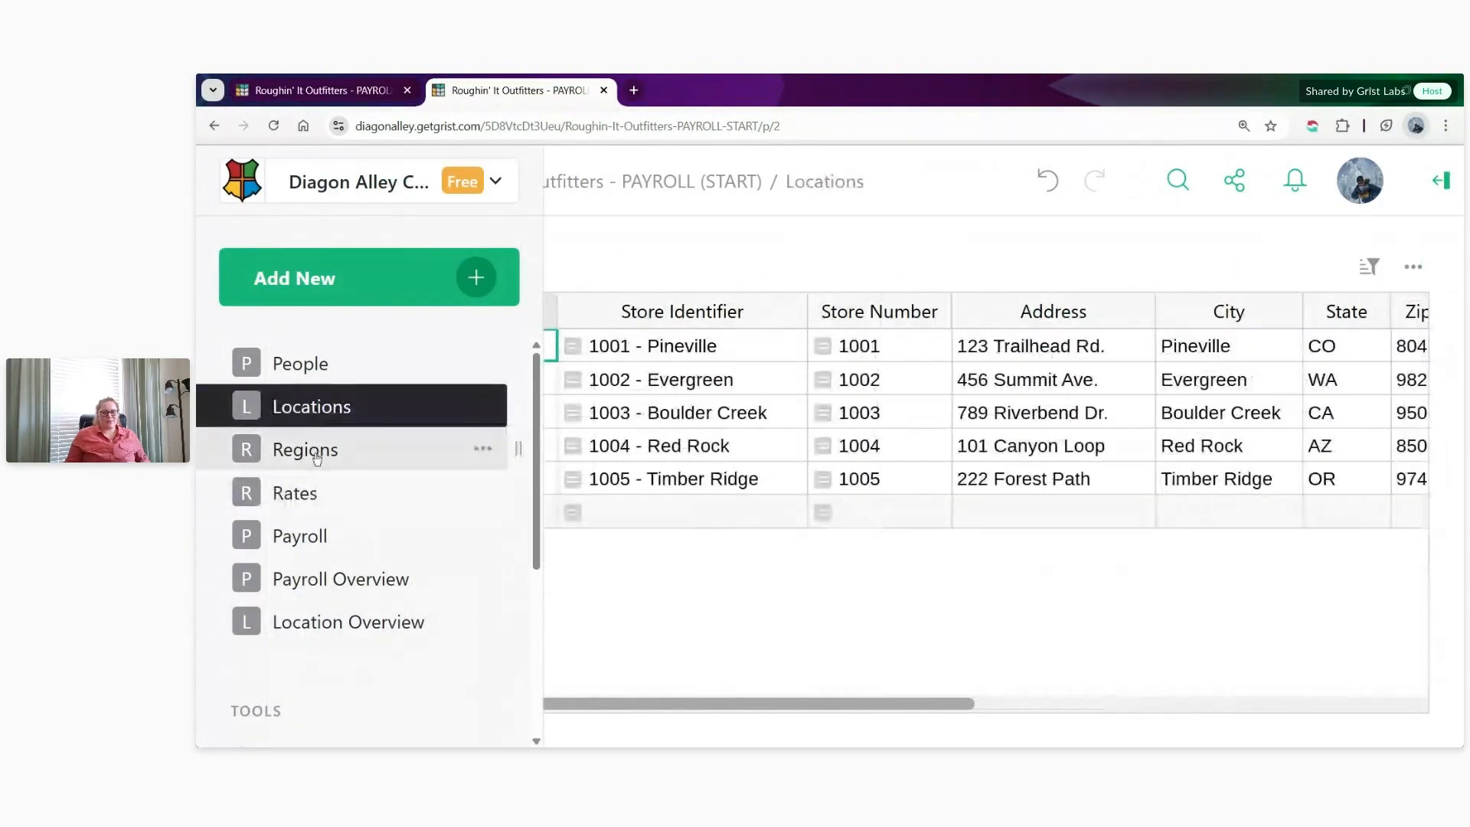
{"action": "left_click", "coordinate": [316, 457]}
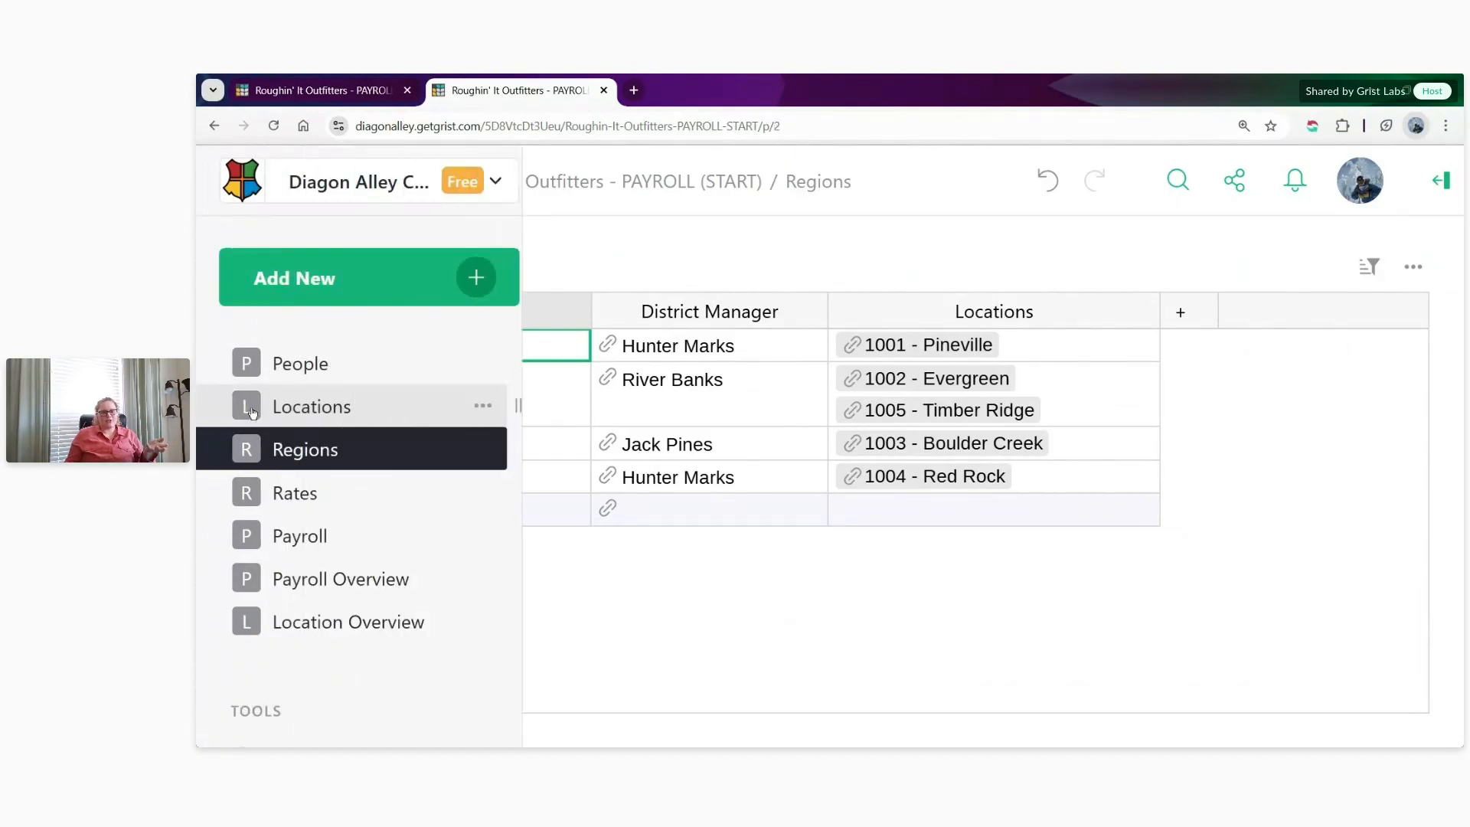
{"action": "left_click", "coordinate": [260, 406]}
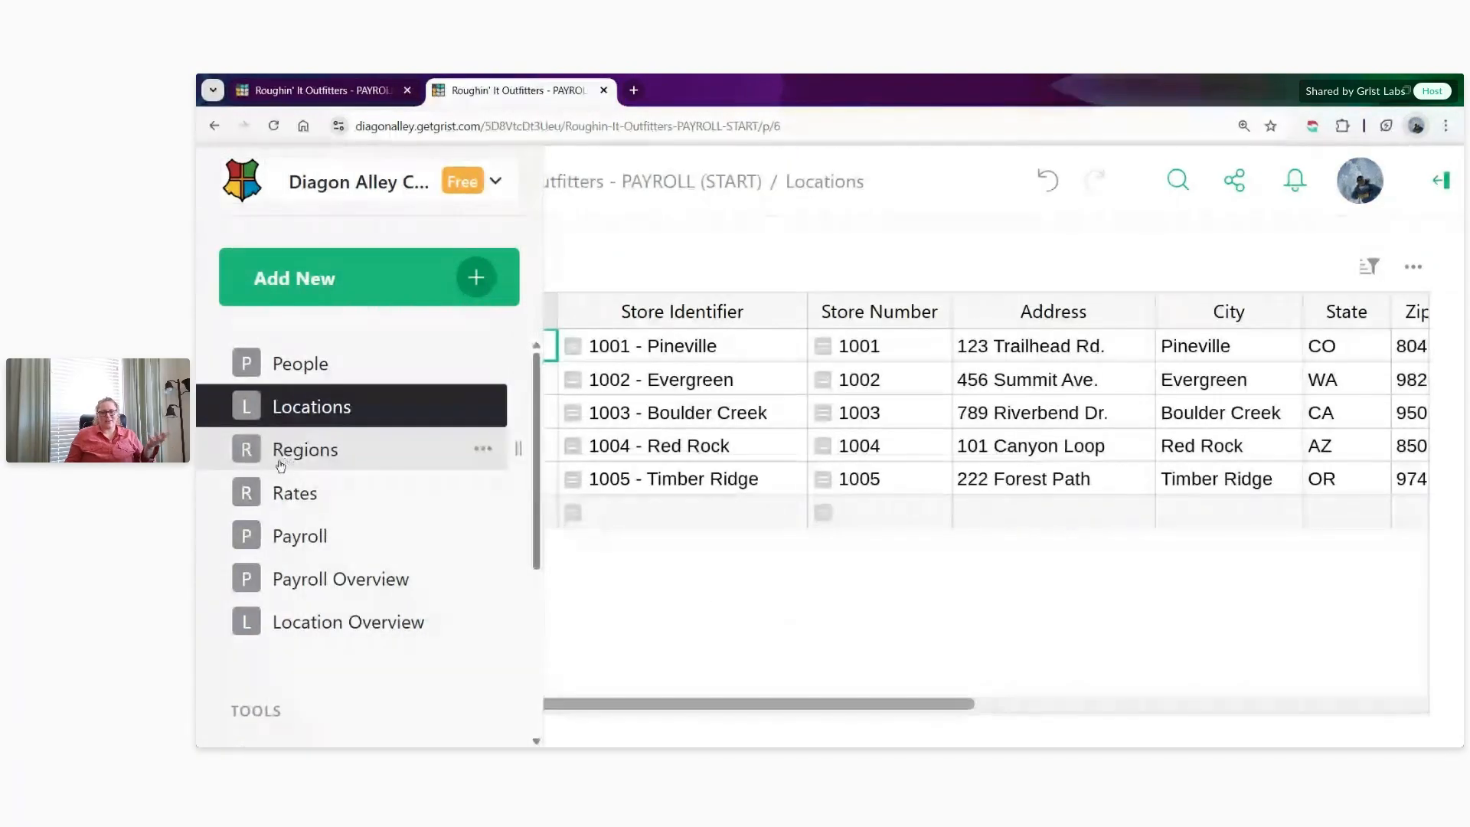
{"action": "left_click", "coordinate": [293, 464]}
{"action": "left_click", "coordinate": [316, 94]}
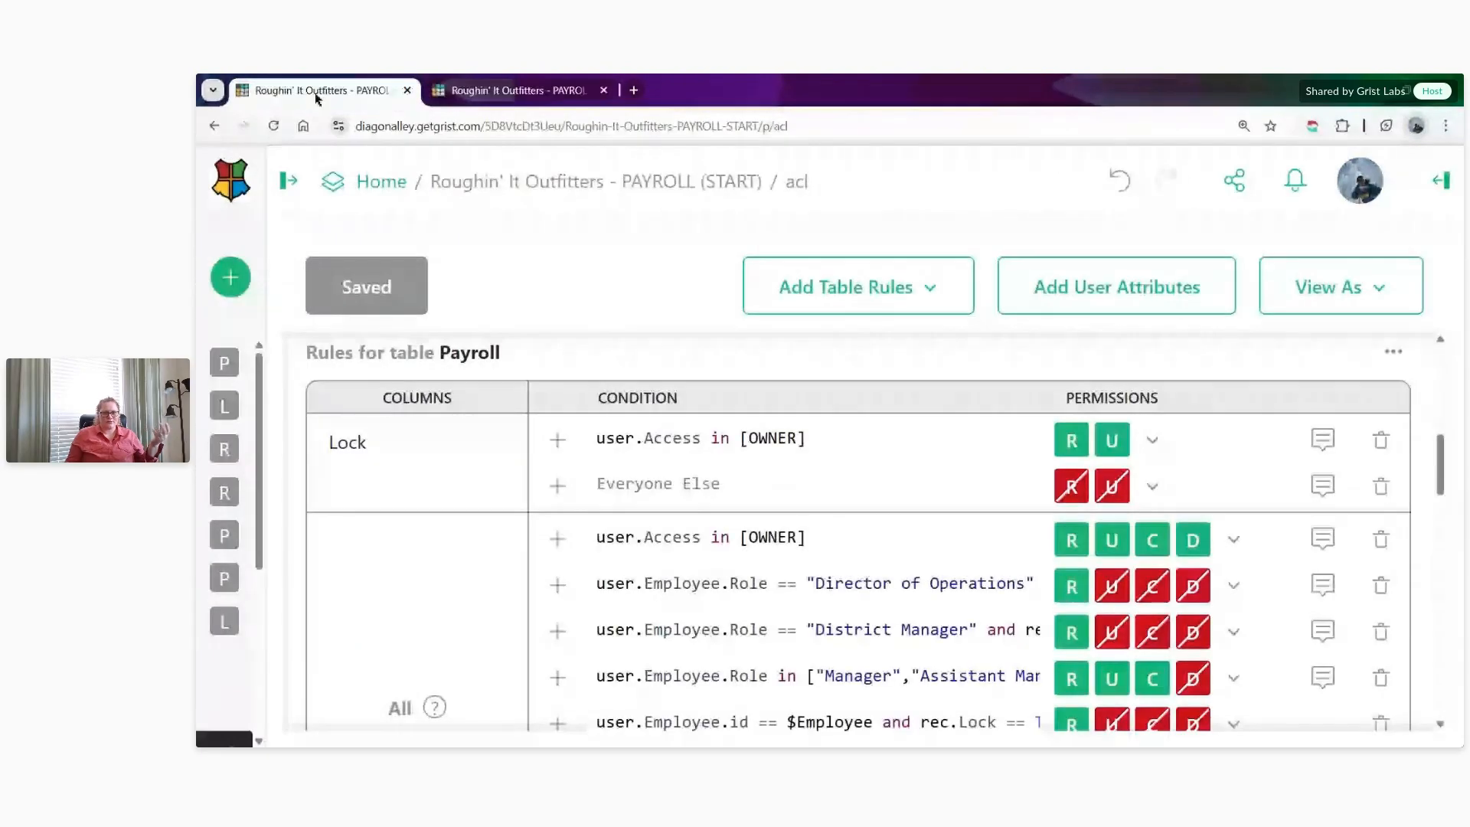
- Add table rules for Locations, remove the Director of Operations rule and give Everyone Else Read Only access
{"action": "left_click", "coordinate": [819, 288]}
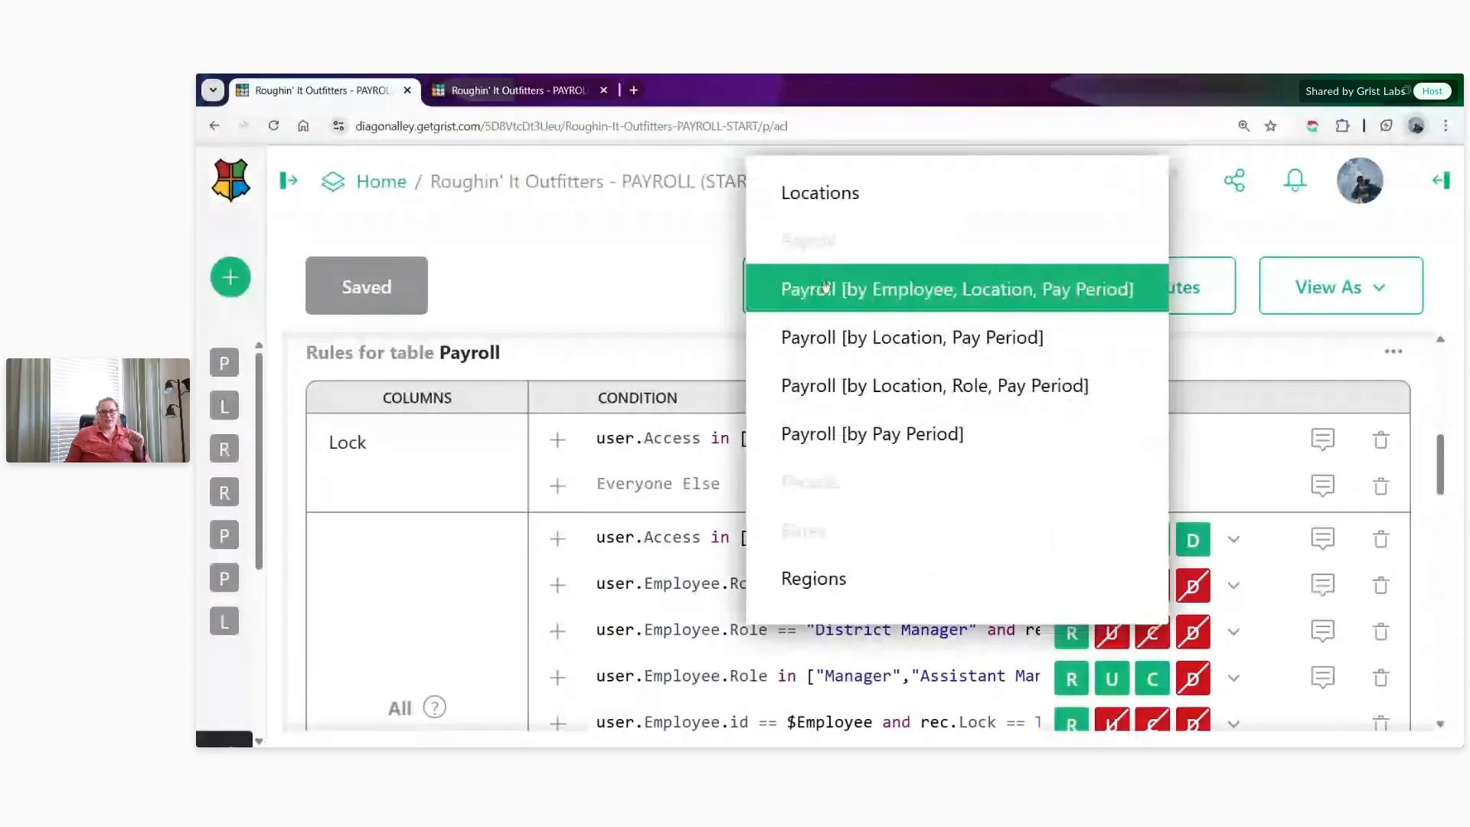
{"action": "left_click", "coordinate": [825, 287]}
{"action": "scroll", "coordinate": [831, 434], "scroll_direction": "down", "scroll_amount": 8}
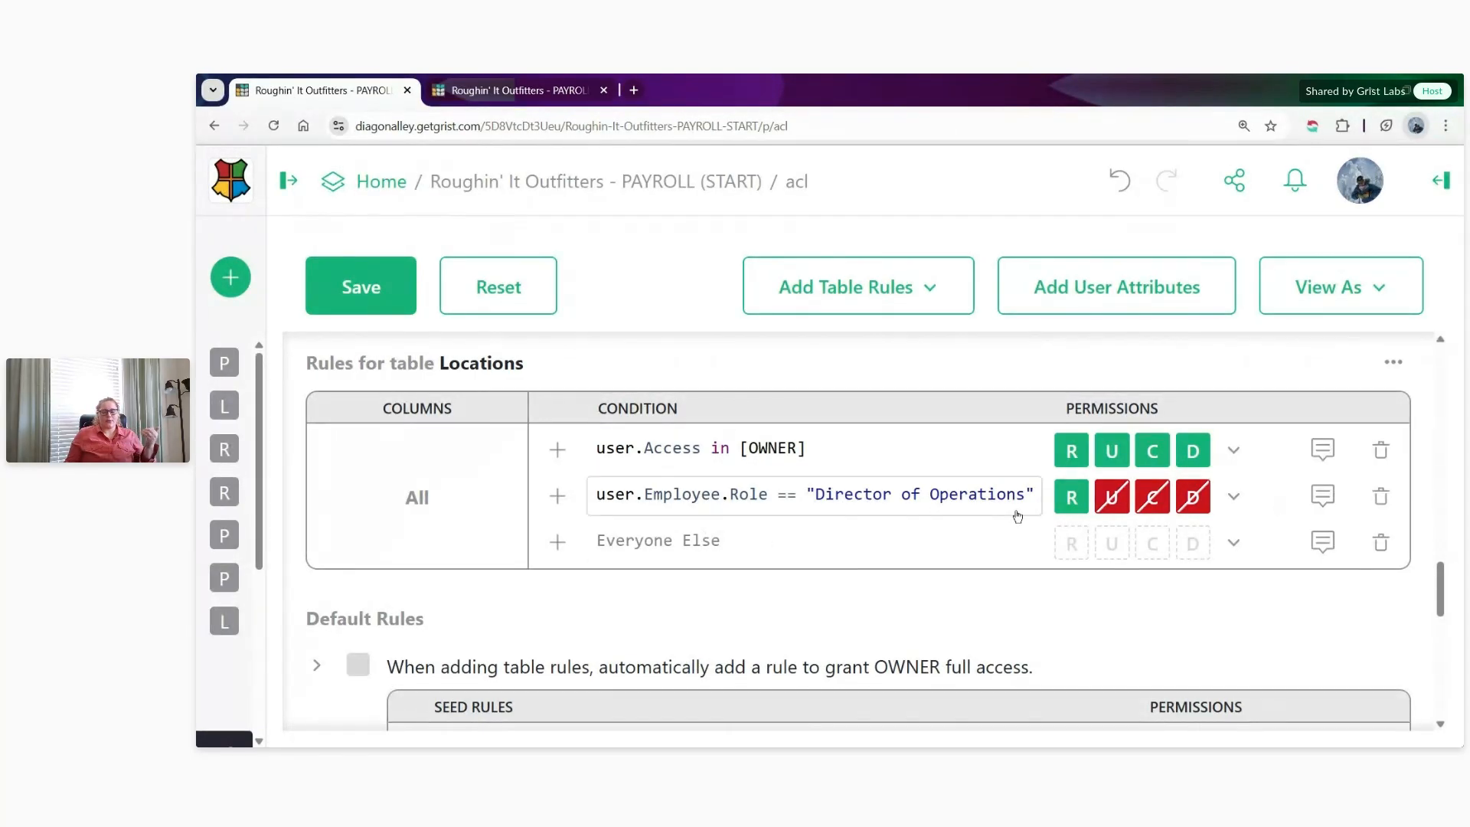
{"action": "left_click", "coordinate": [1379, 496]}
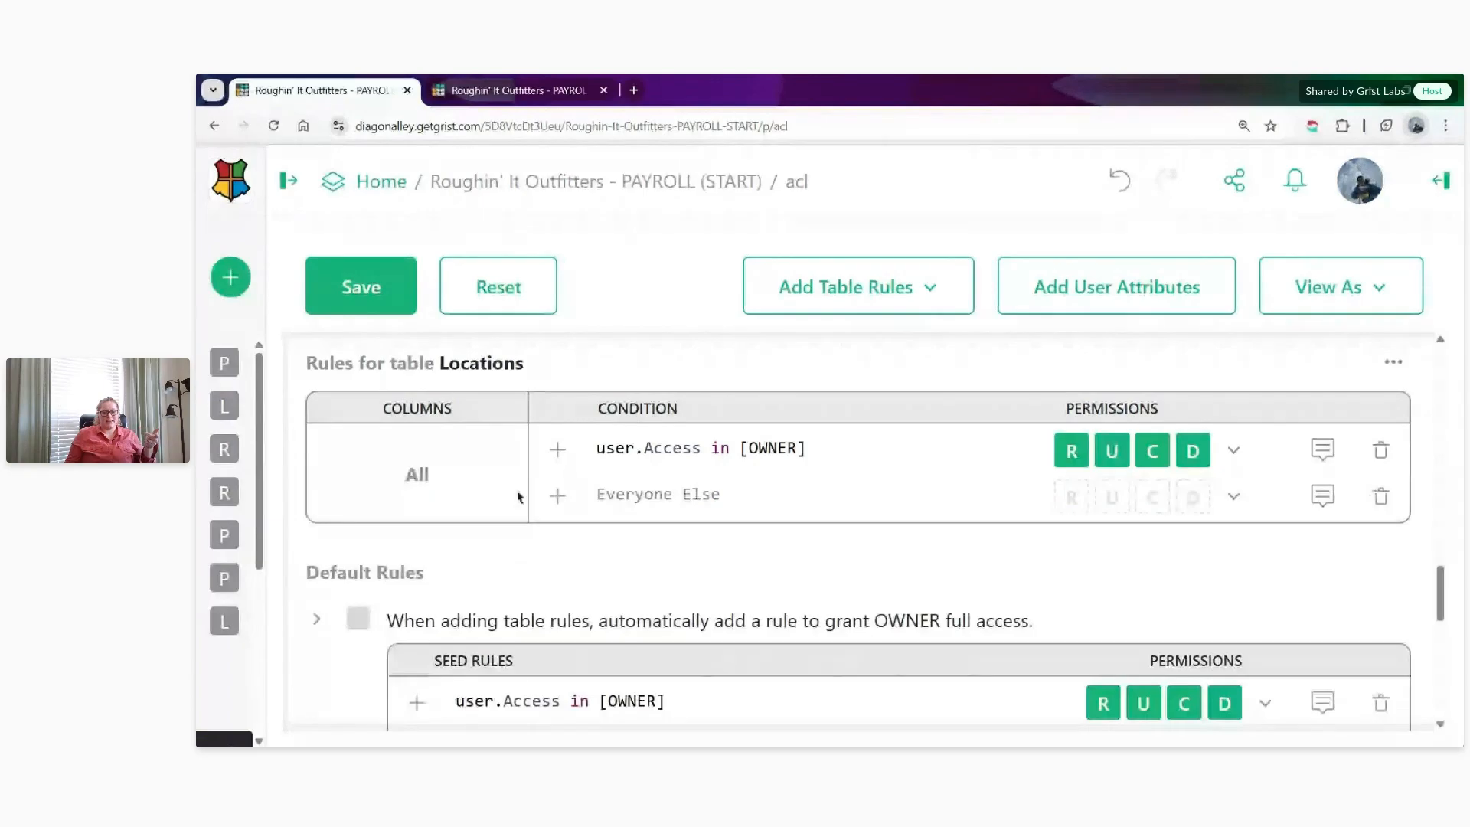
{"action": "left_click", "coordinate": [1233, 496]}
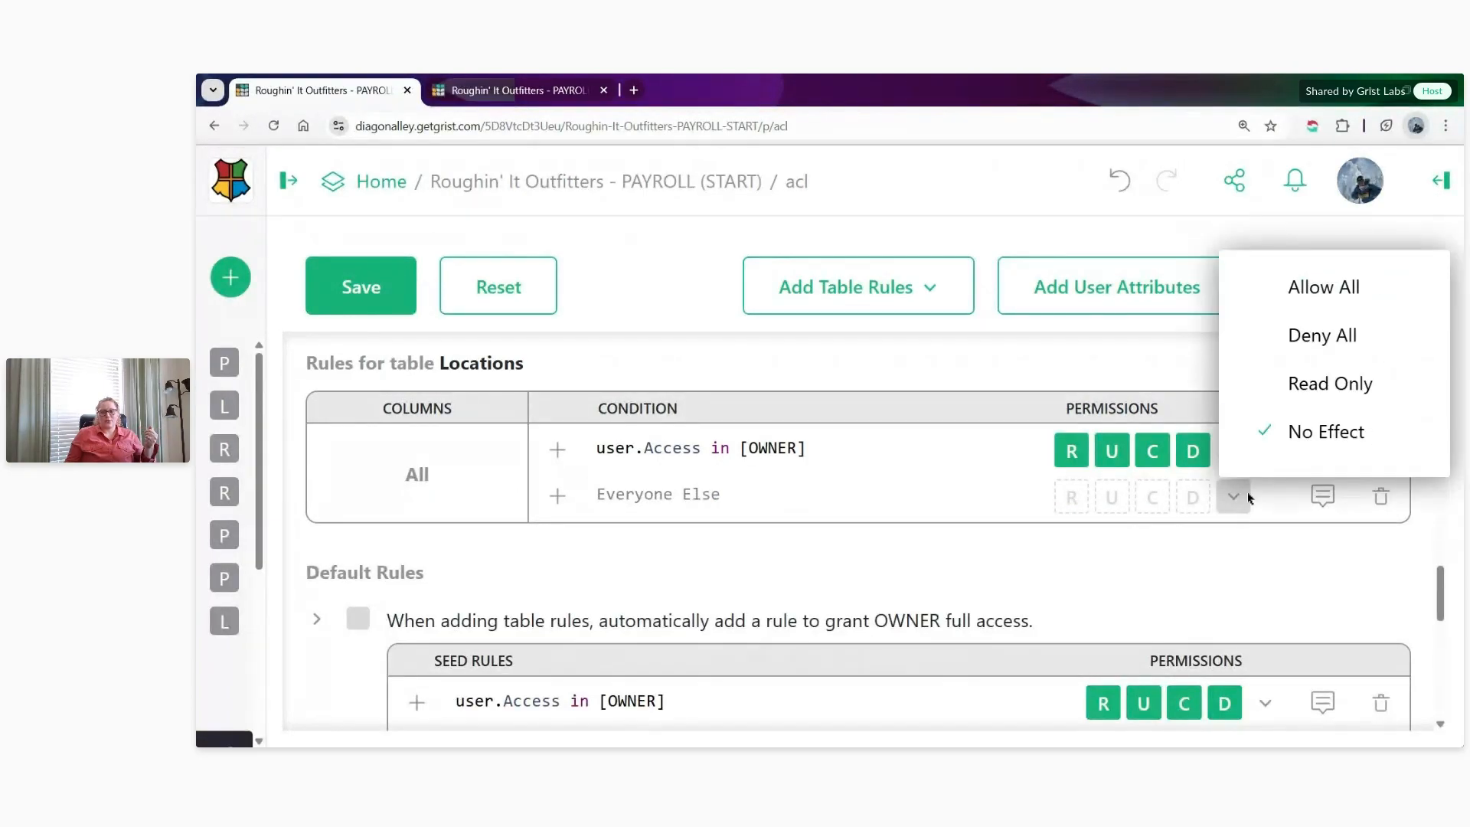
{"action": "left_click", "coordinate": [1309, 382]}
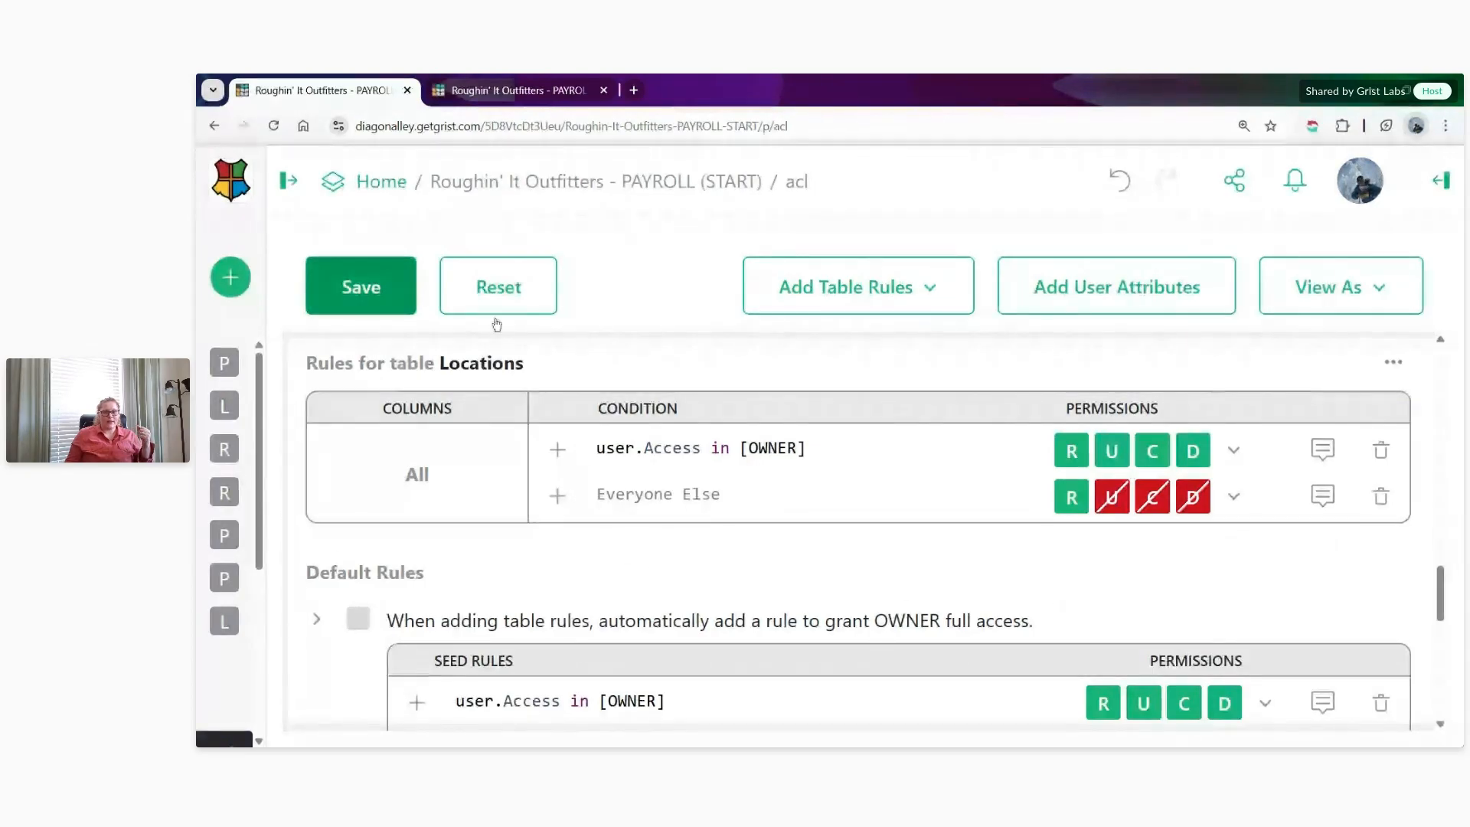
- Add table rules for Regions without the Director of Operations rule, set Everyone Else to Read Only, and save
{"action": "left_click", "coordinate": [928, 286]}
{"action": "left_click", "coordinate": [934, 585]}
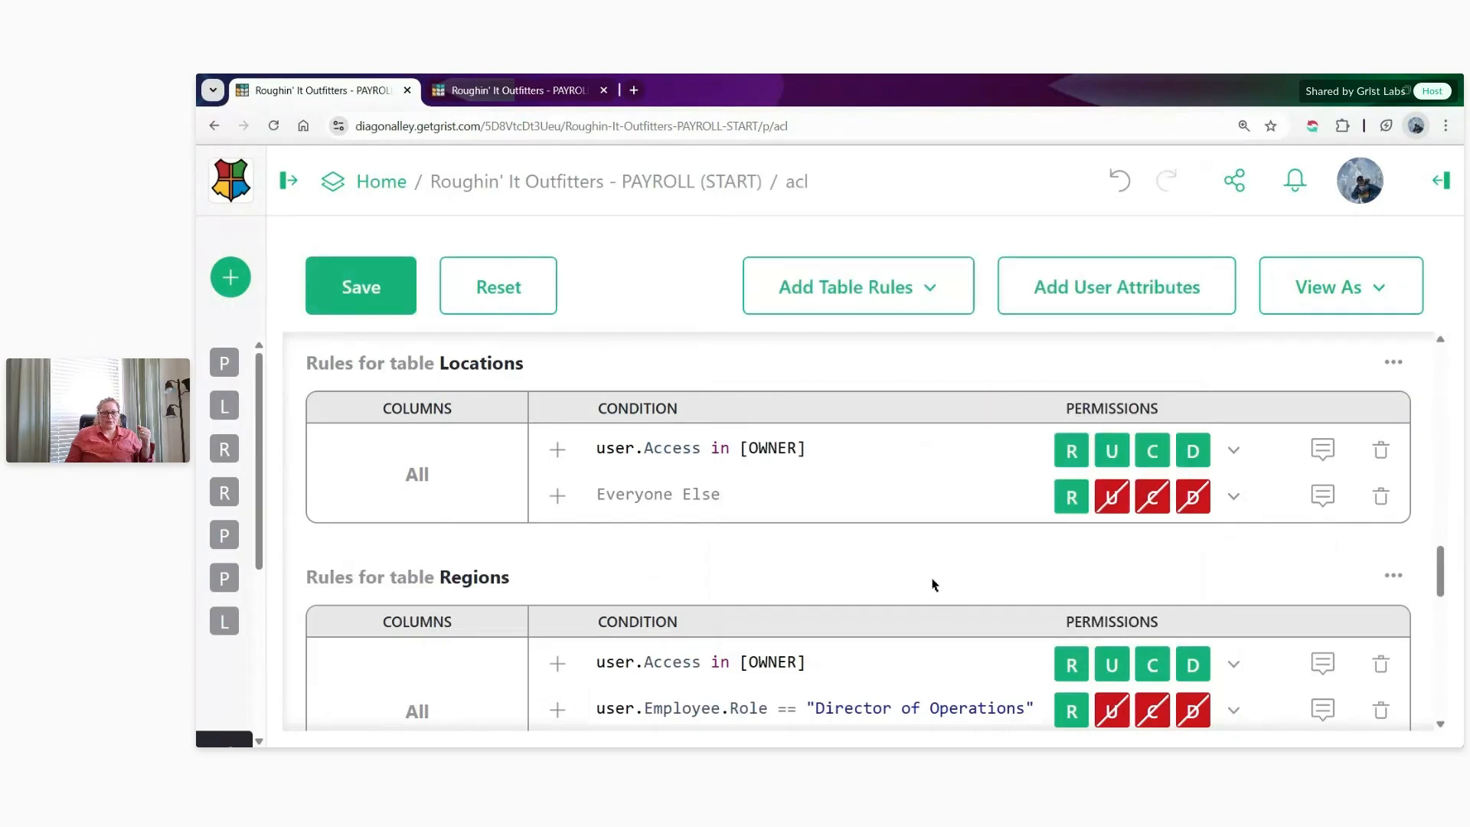
{"action": "scroll", "coordinate": [934, 586], "scroll_direction": "down", "scroll_amount": 2}
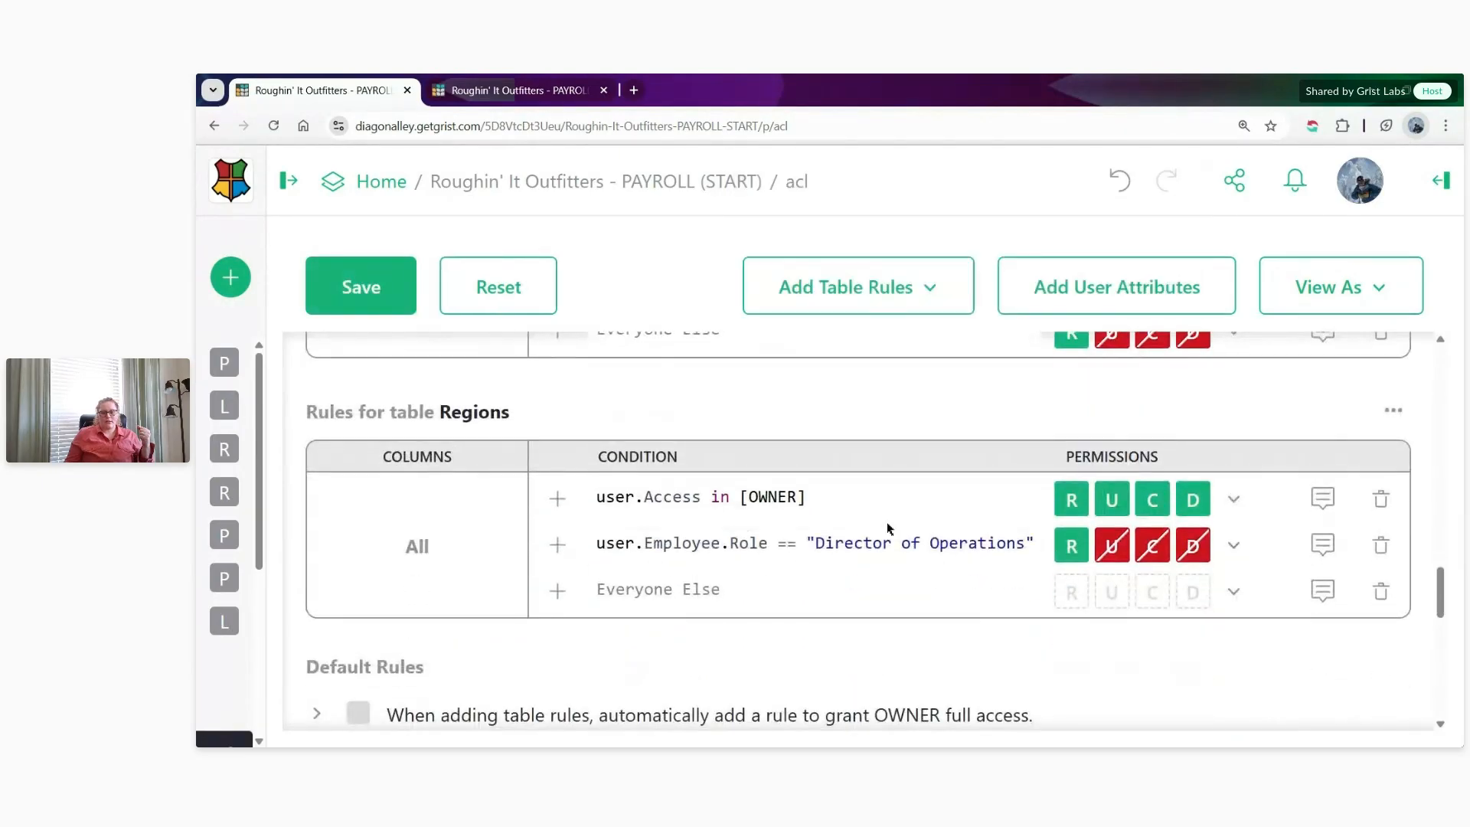
{"action": "left_click", "coordinate": [1381, 544]}
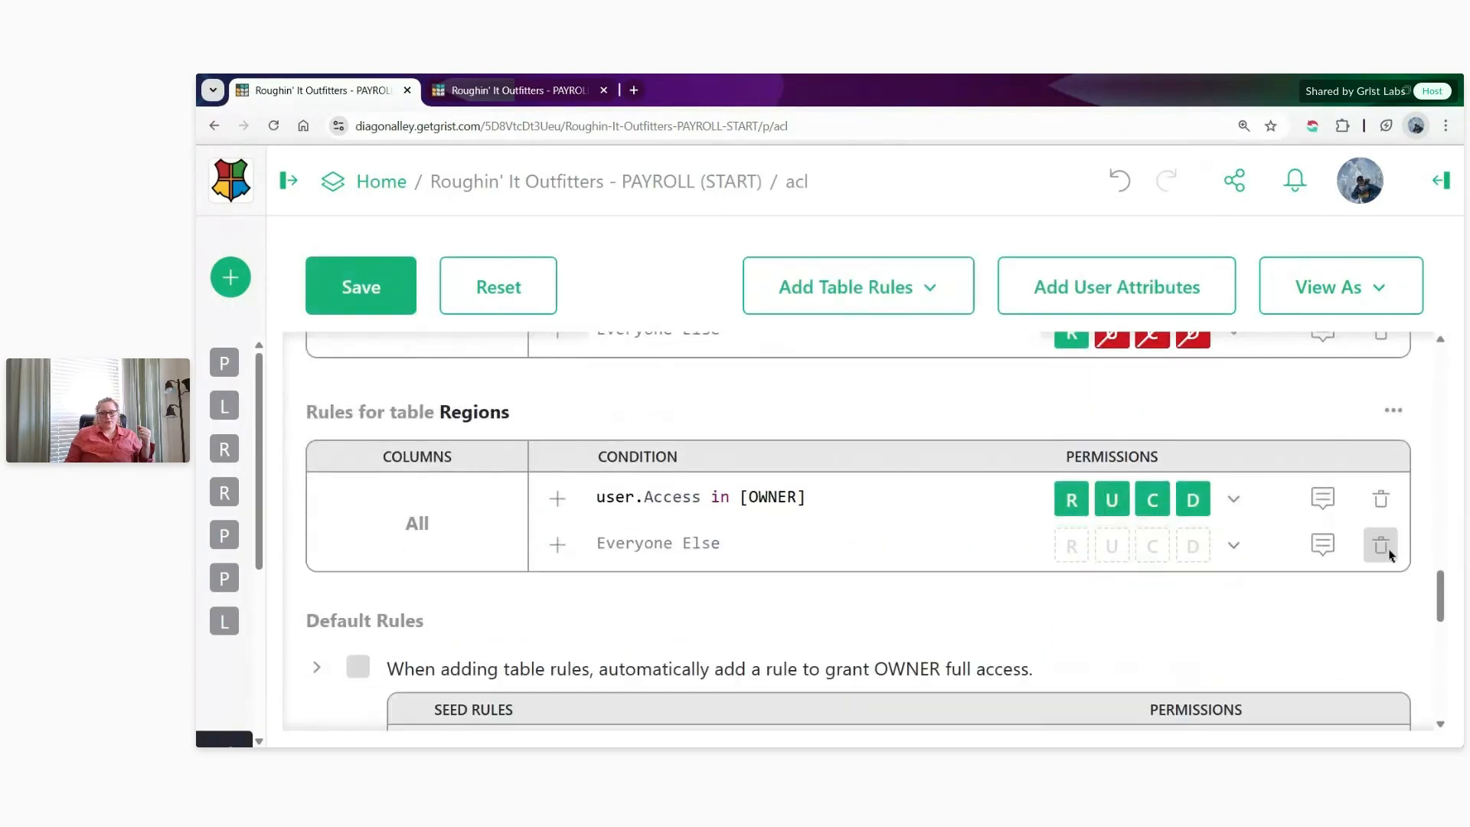
{"action": "left_click", "coordinate": [1232, 547]}
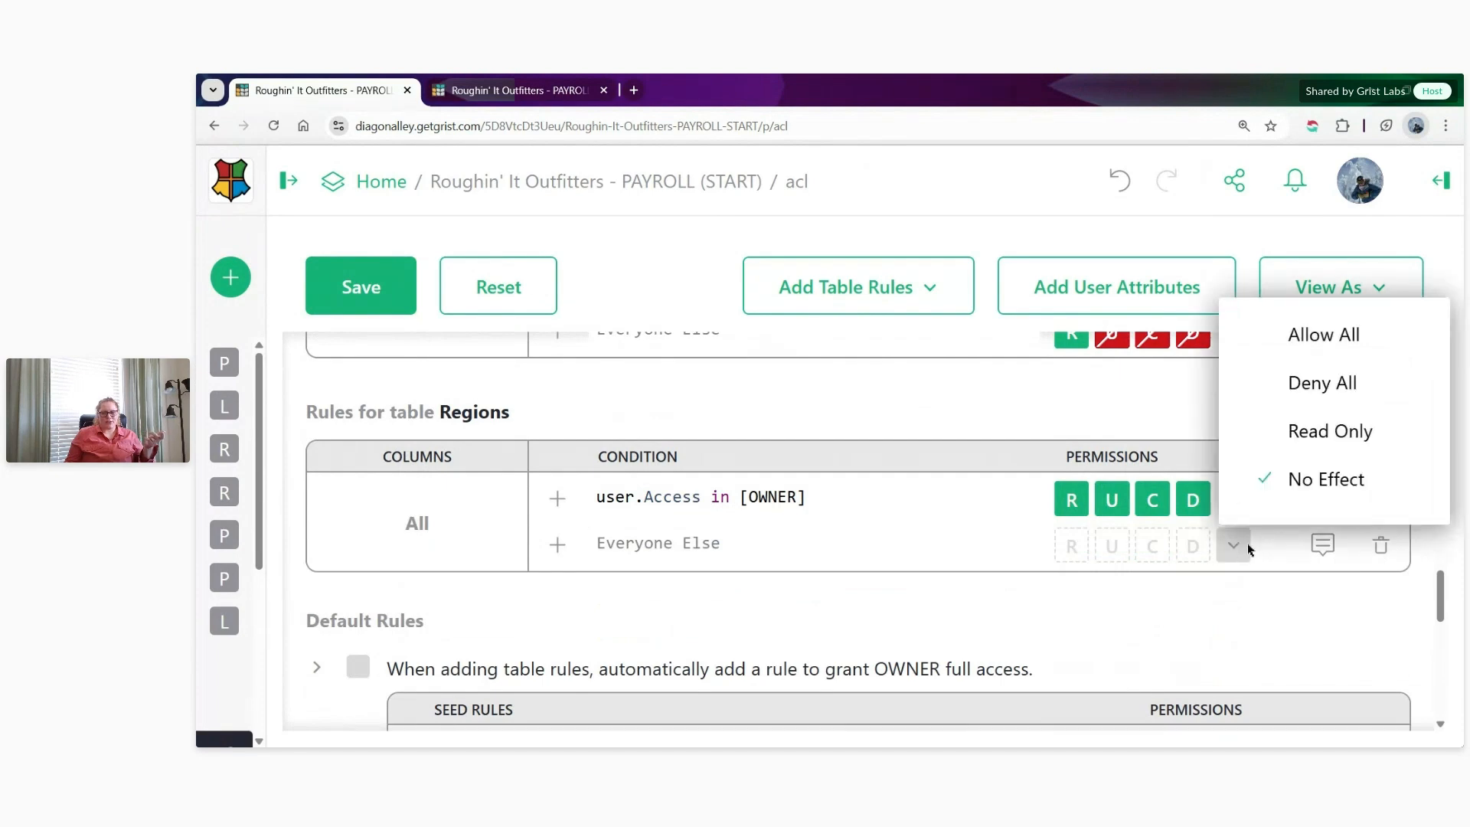
{"action": "left_click", "coordinate": [1317, 429]}
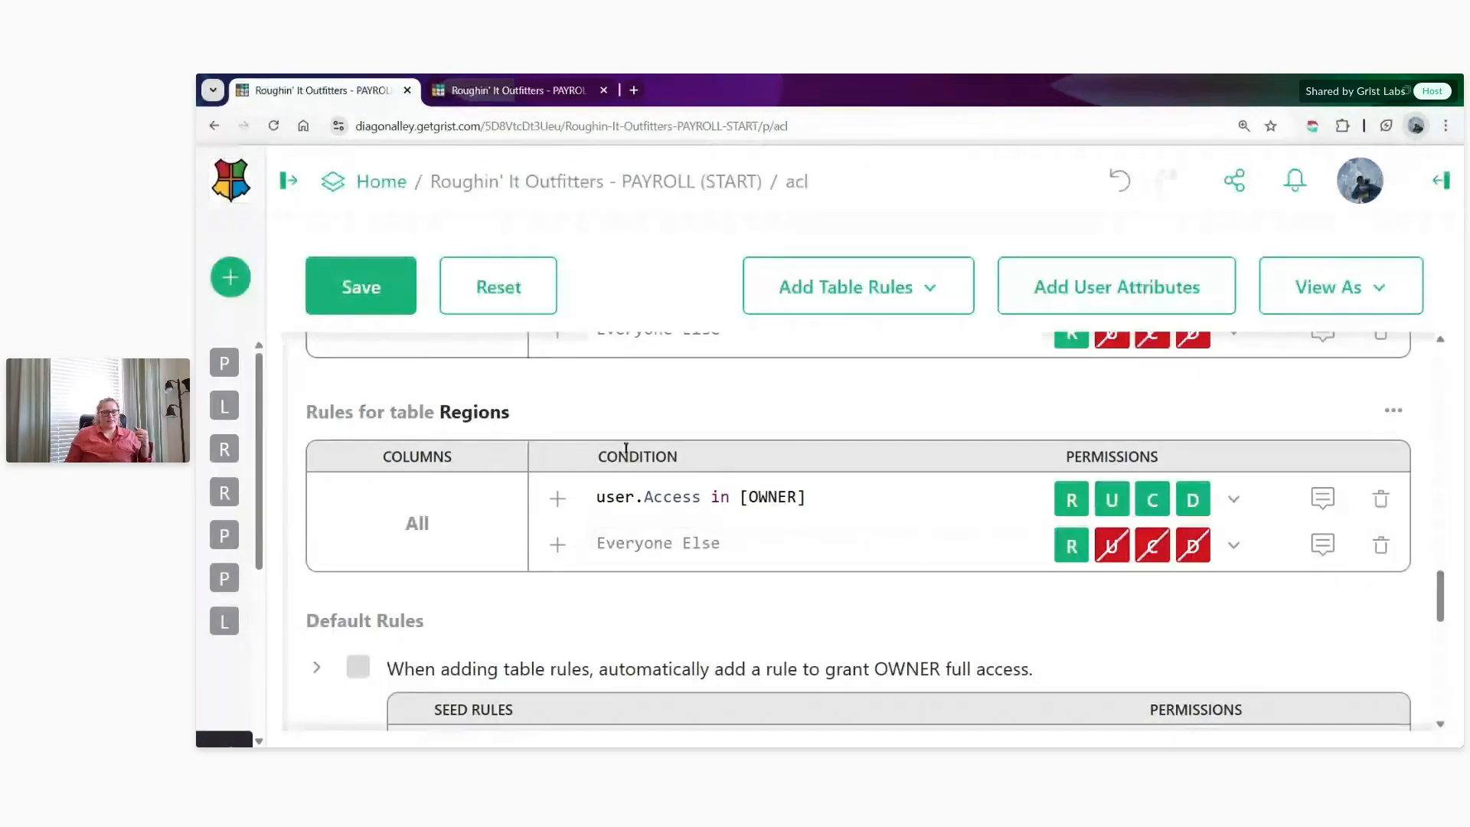
{"action": "left_click", "coordinate": [379, 303]}
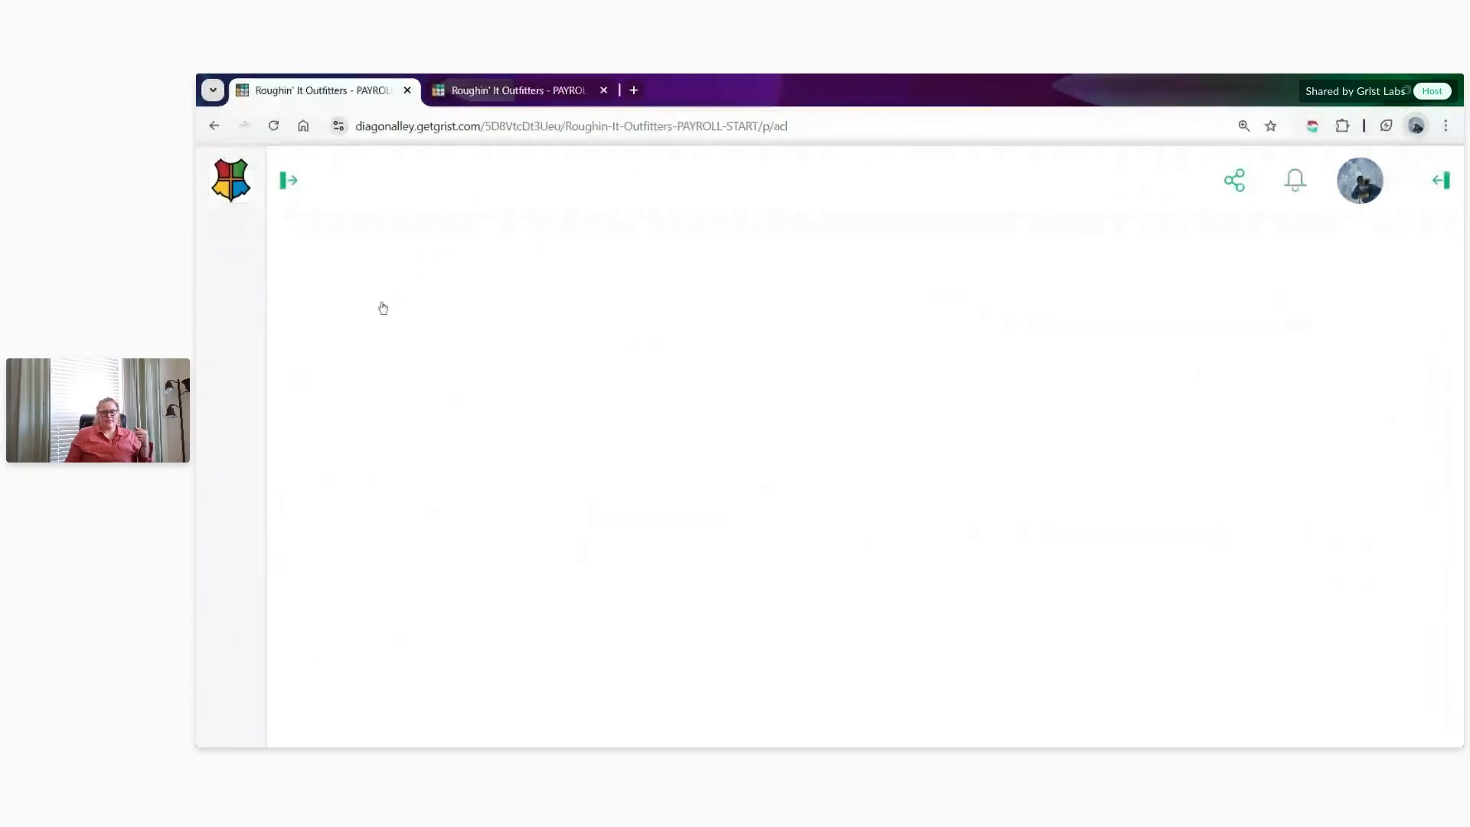
- View the document as the Pineville associate and check what the Rates, Locations and Regions pages show for that role
{"action": "left_click", "coordinate": [1361, 303]}
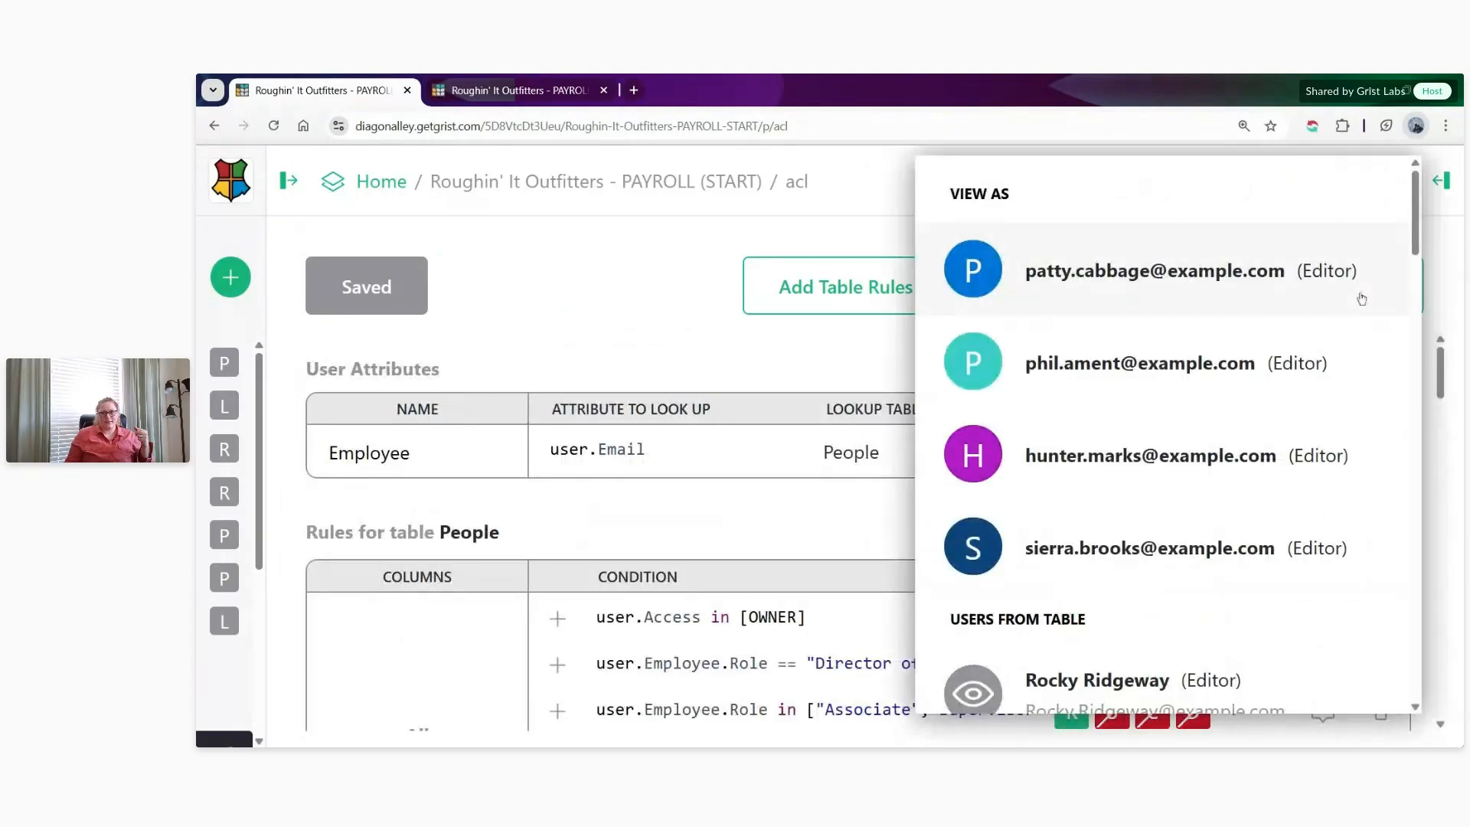
{"action": "left_click", "coordinate": [1238, 286]}
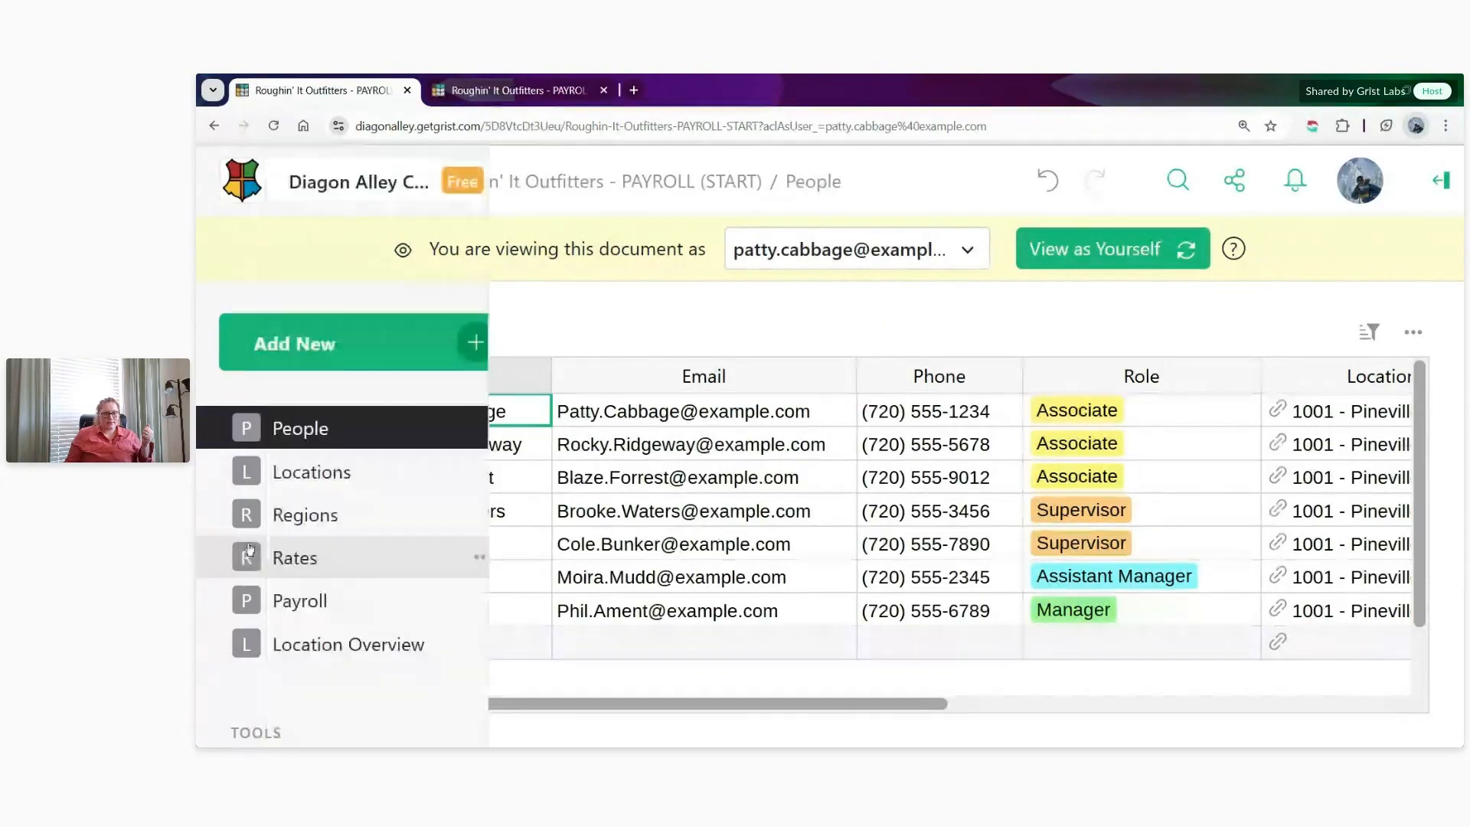
{"action": "left_click", "coordinate": [249, 548]}
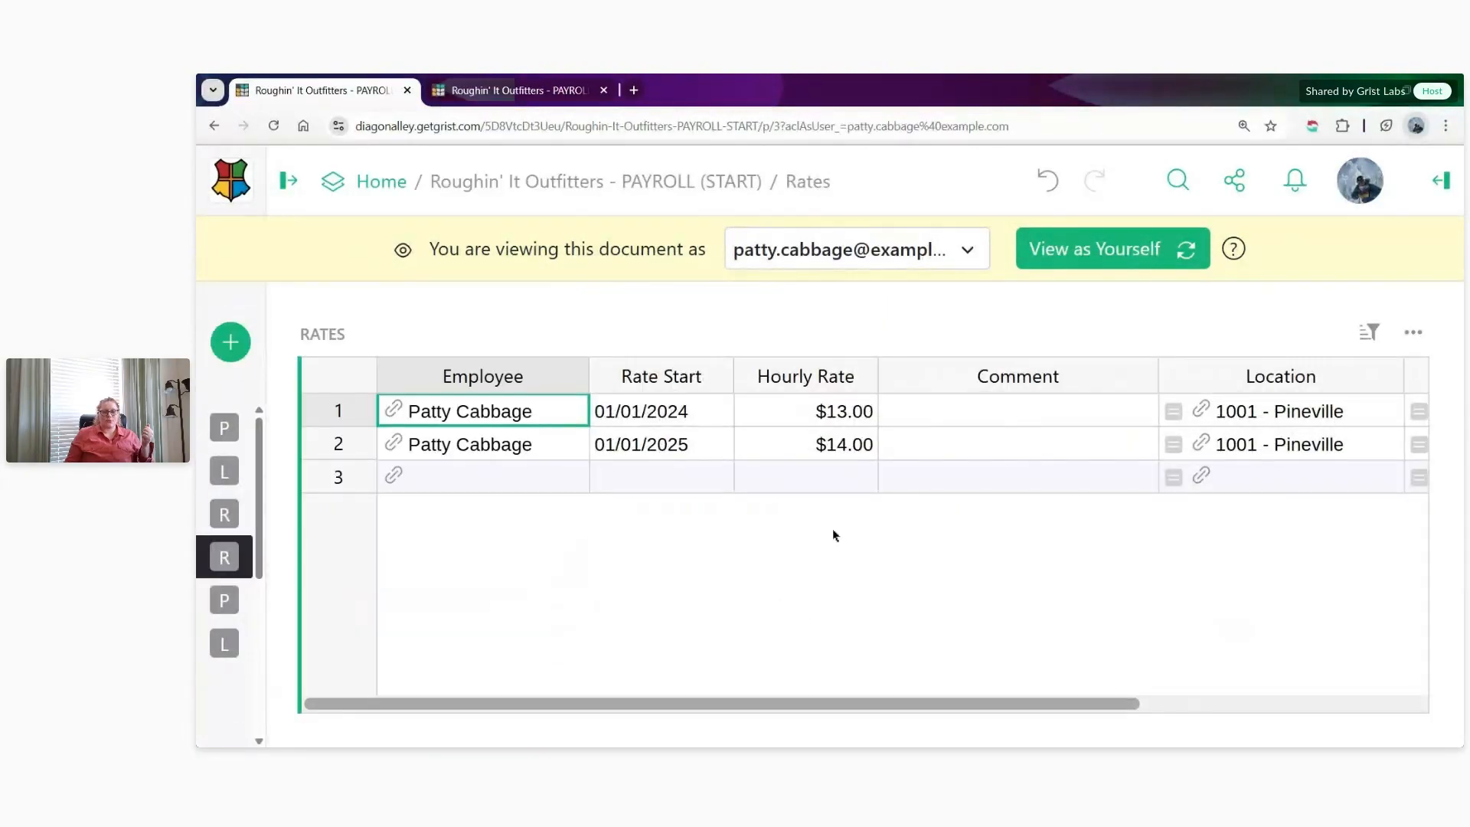
{"action": "left_click_drag", "start_coordinate": [921, 705], "coordinate": [826, 640]}
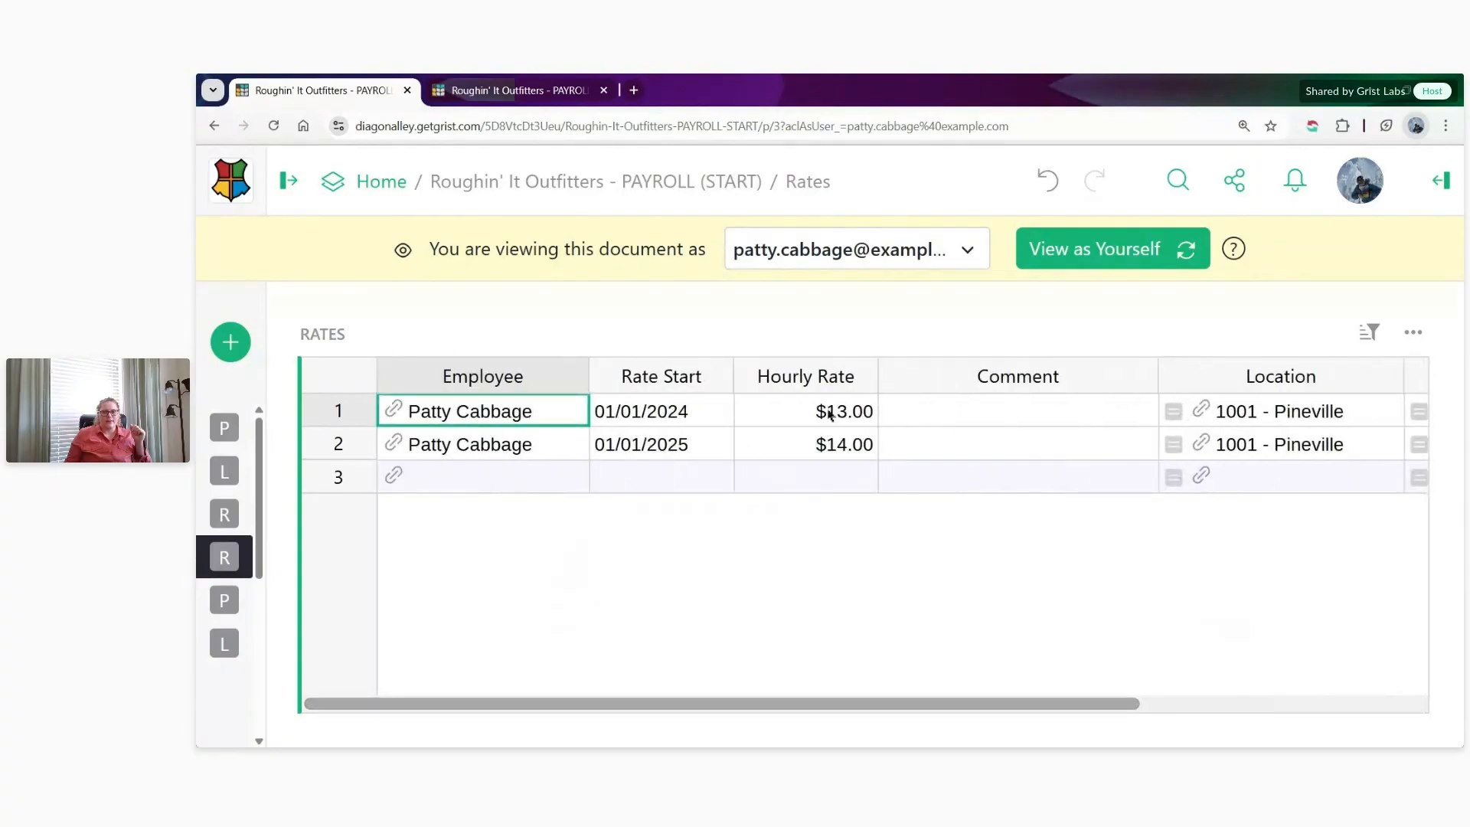
{"action": "left_click", "coordinate": [896, 247]}
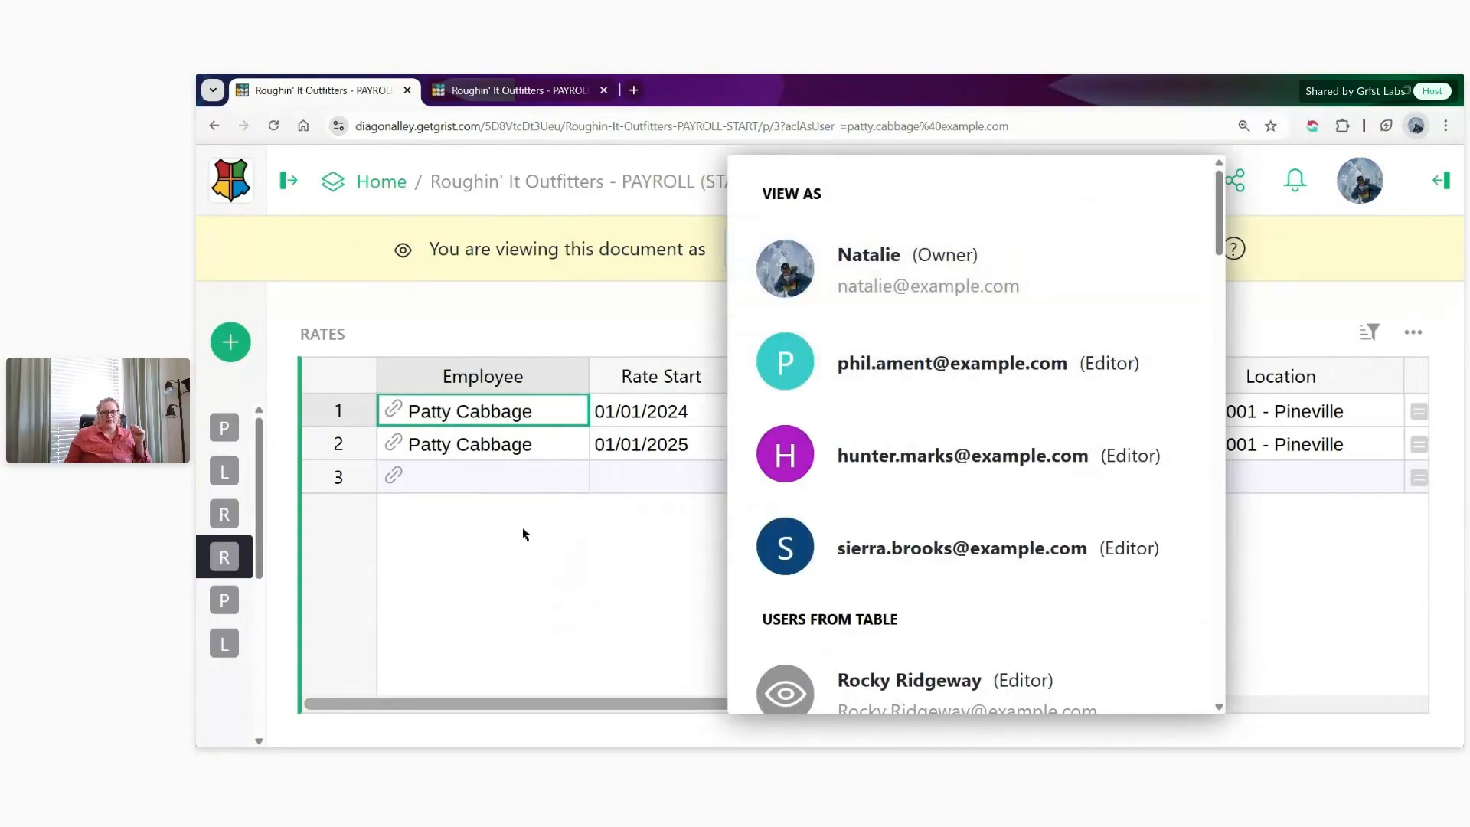
{"action": "left_click", "coordinate": [308, 580]}
{"action": "left_click", "coordinate": [255, 474]}
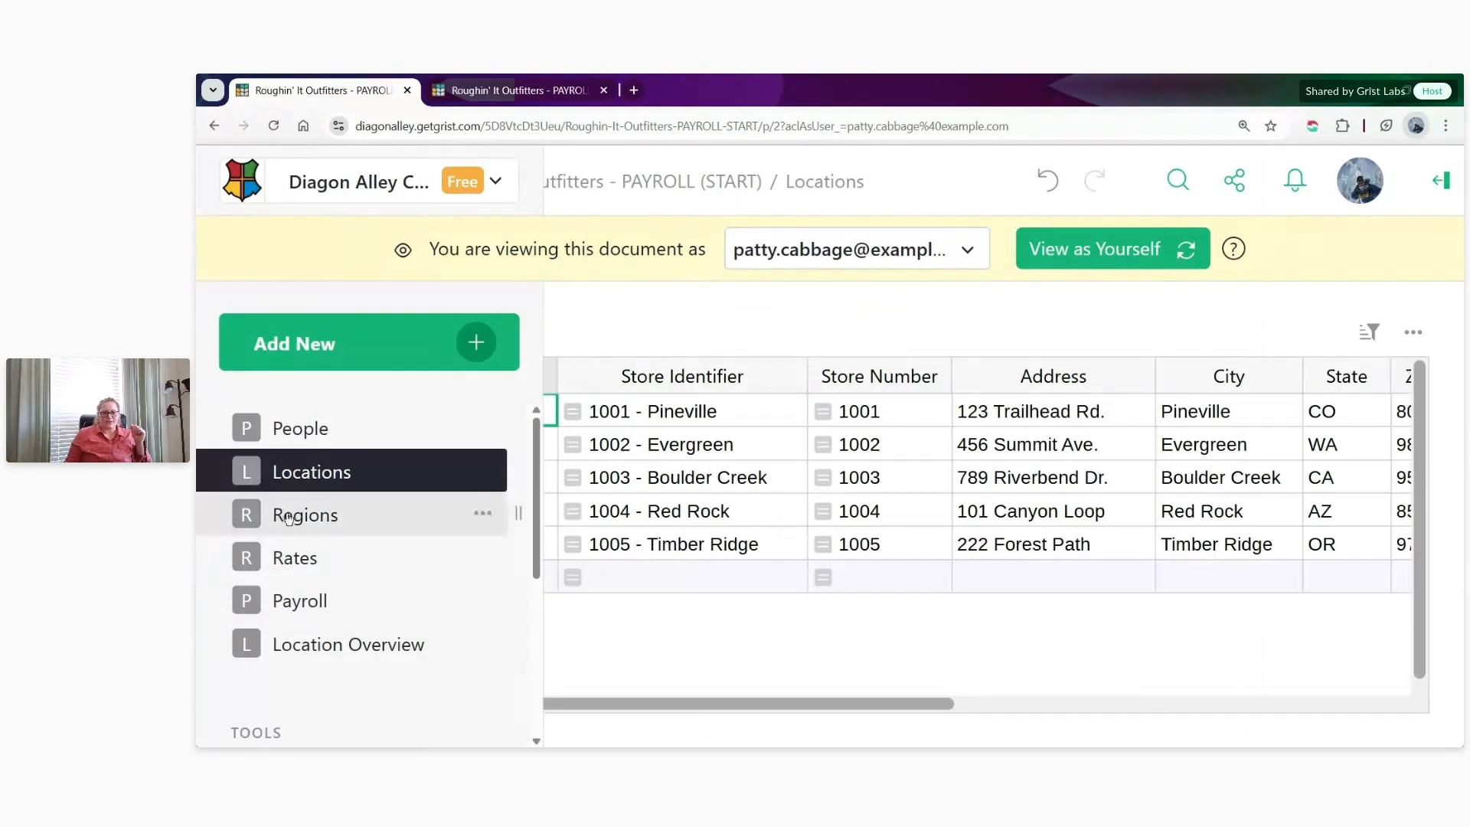
{"action": "left_click", "coordinate": [291, 517]}
{"action": "left_click", "coordinate": [295, 557]}
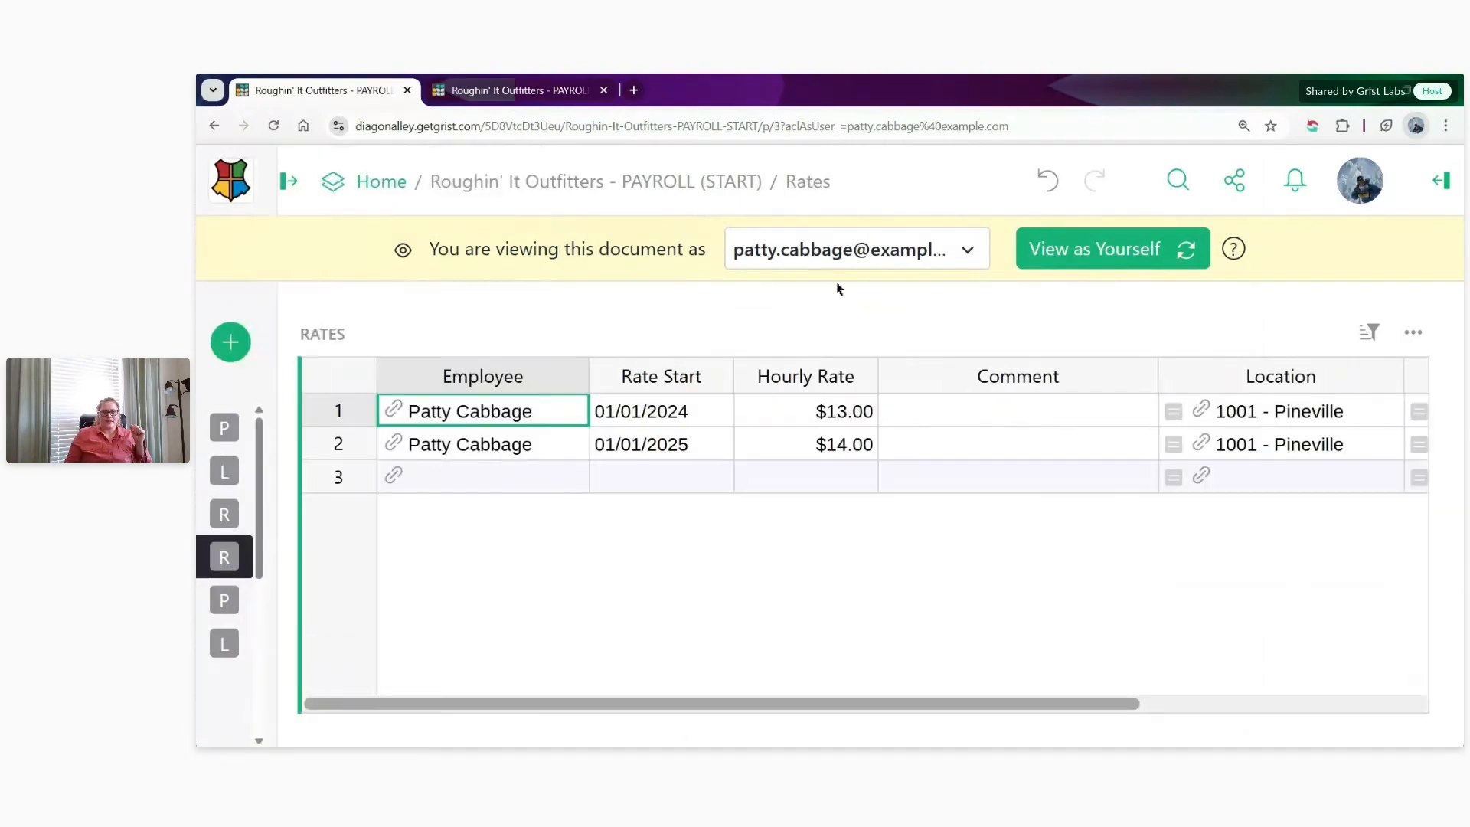
- View the document as the Pineville store manager and check the Rates, Regions and Locations pages
{"action": "left_click", "coordinate": [850, 251]}
{"action": "left_click", "coordinate": [890, 371]}
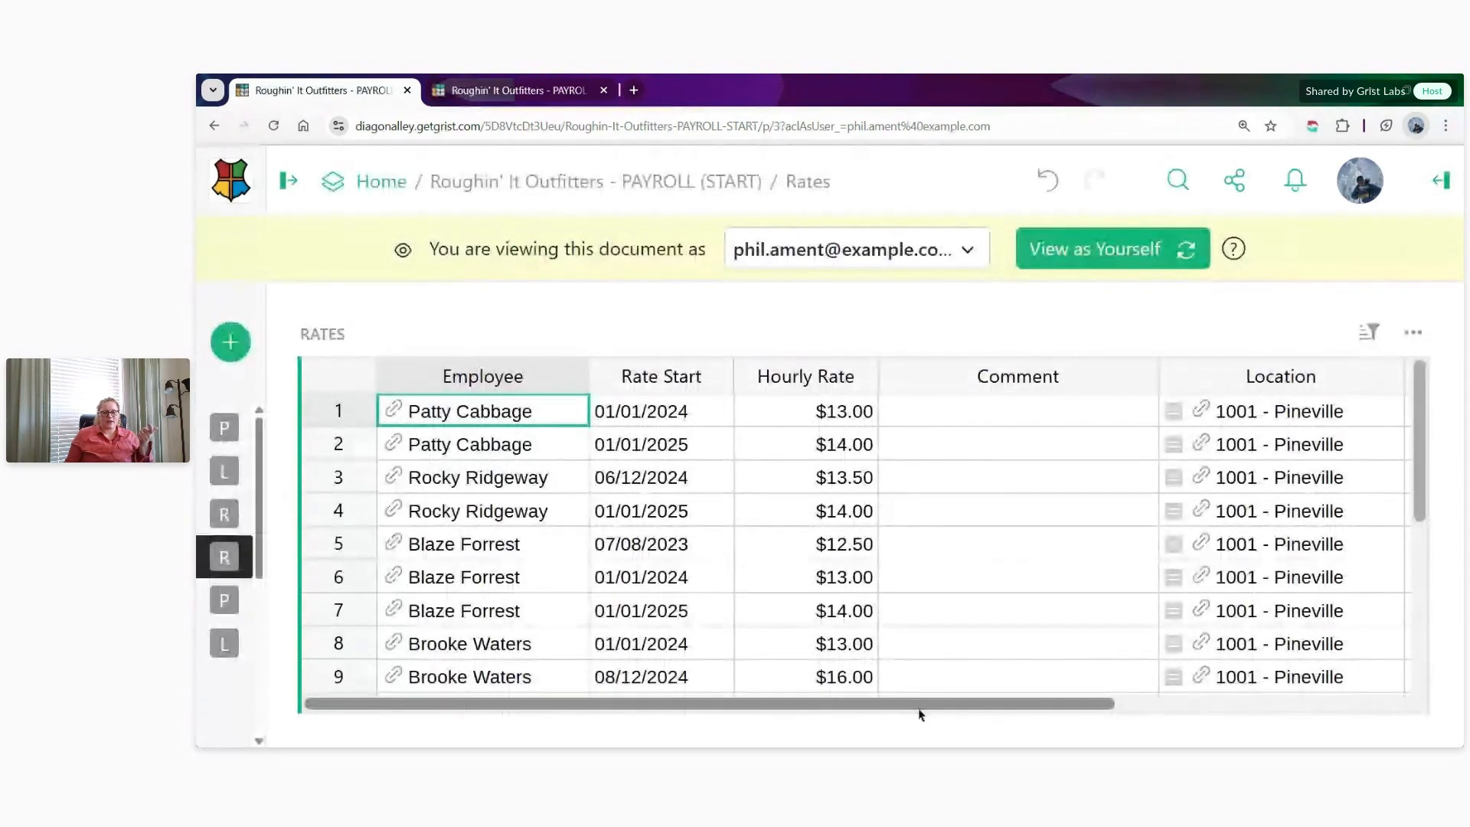
{"action": "scroll", "coordinate": [991, 646], "scroll_direction": "down", "scroll_amount": 5}
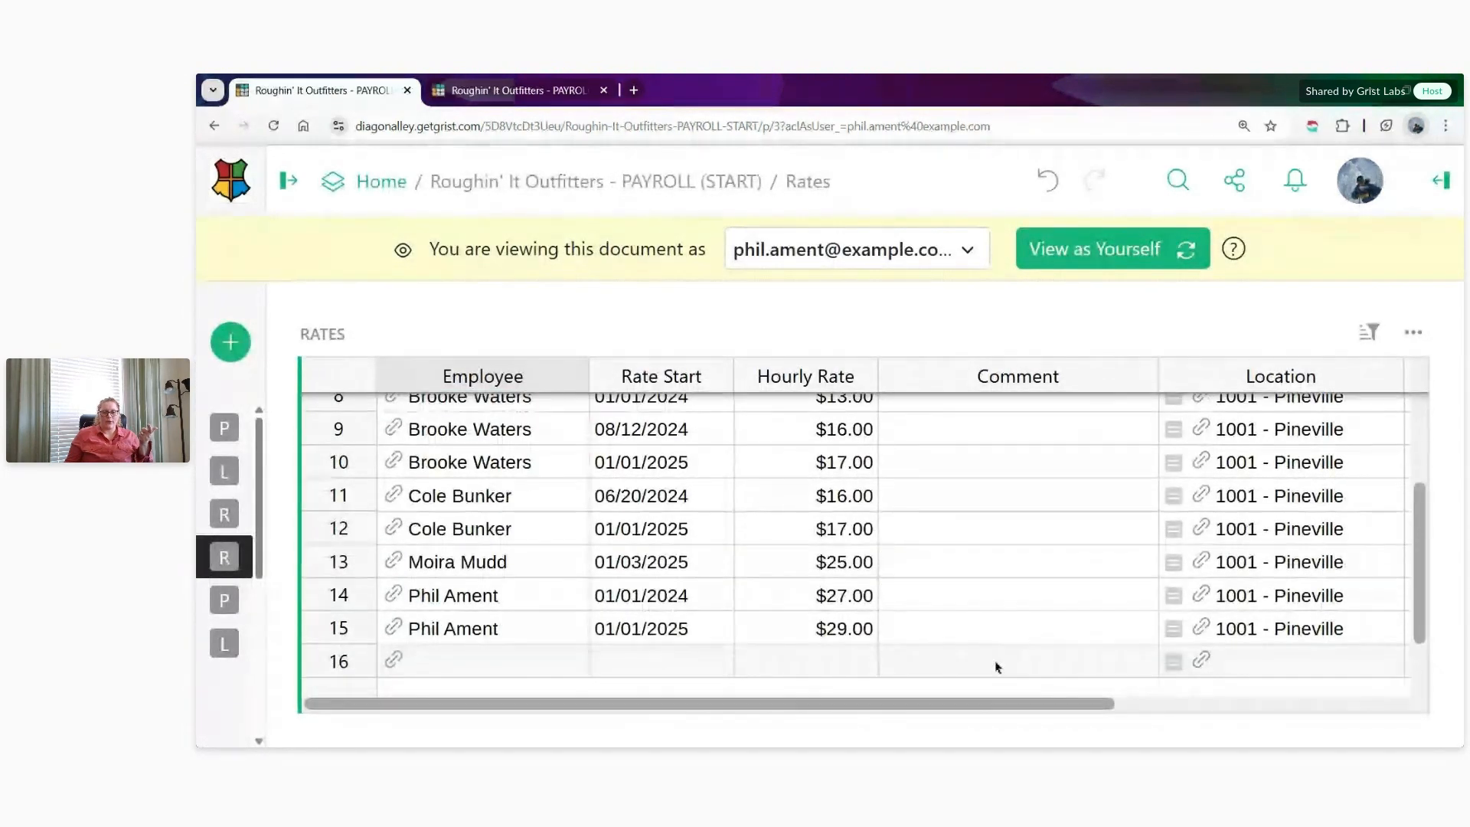
{"action": "scroll", "coordinate": [1000, 623], "scroll_direction": "up", "scroll_amount": 5}
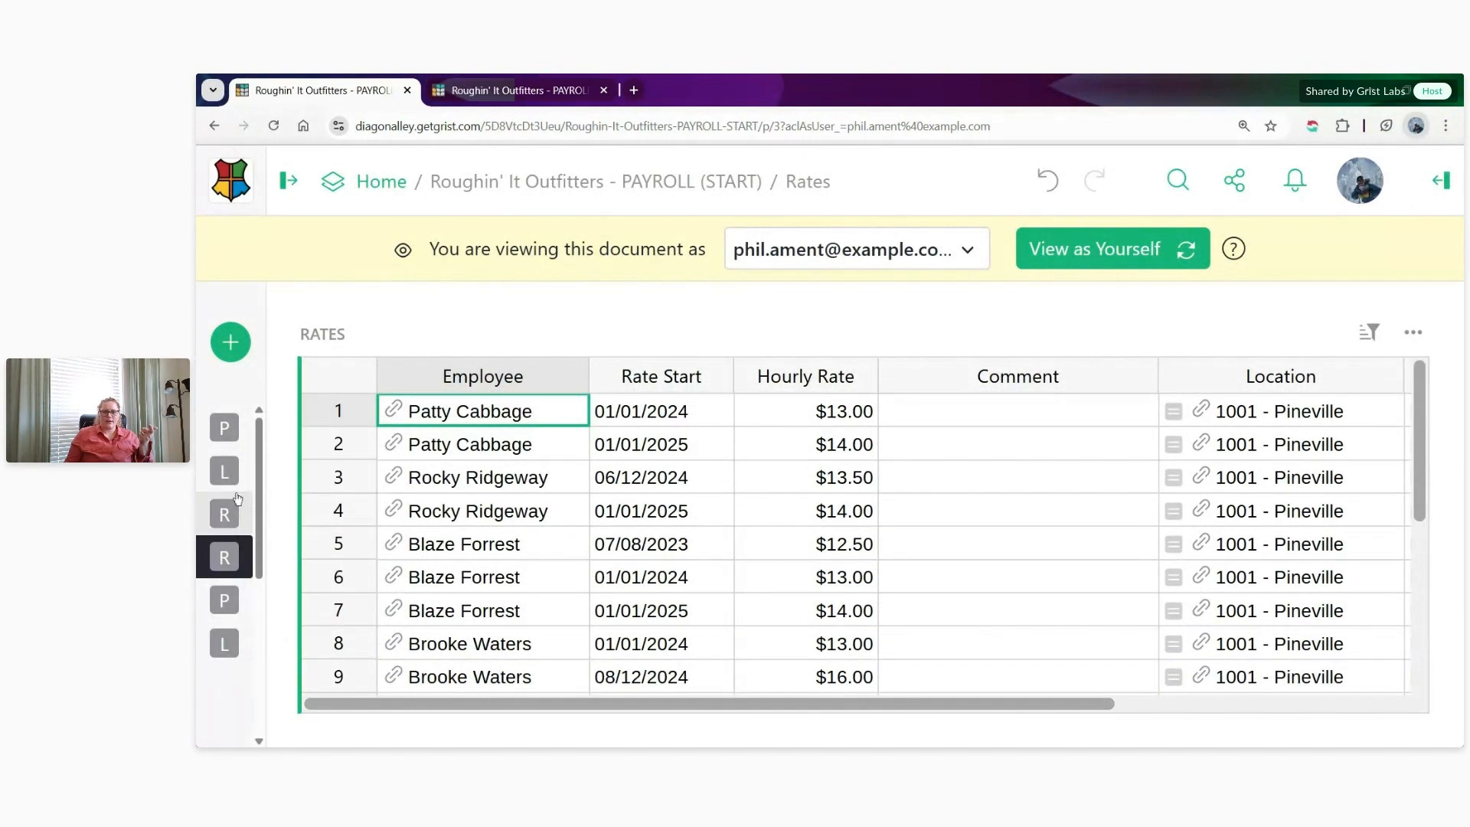
{"action": "mouse_move", "coordinate": [238, 498]}
{"action": "left_click", "coordinate": [276, 514]}
{"action": "left_click", "coordinate": [302, 471]}
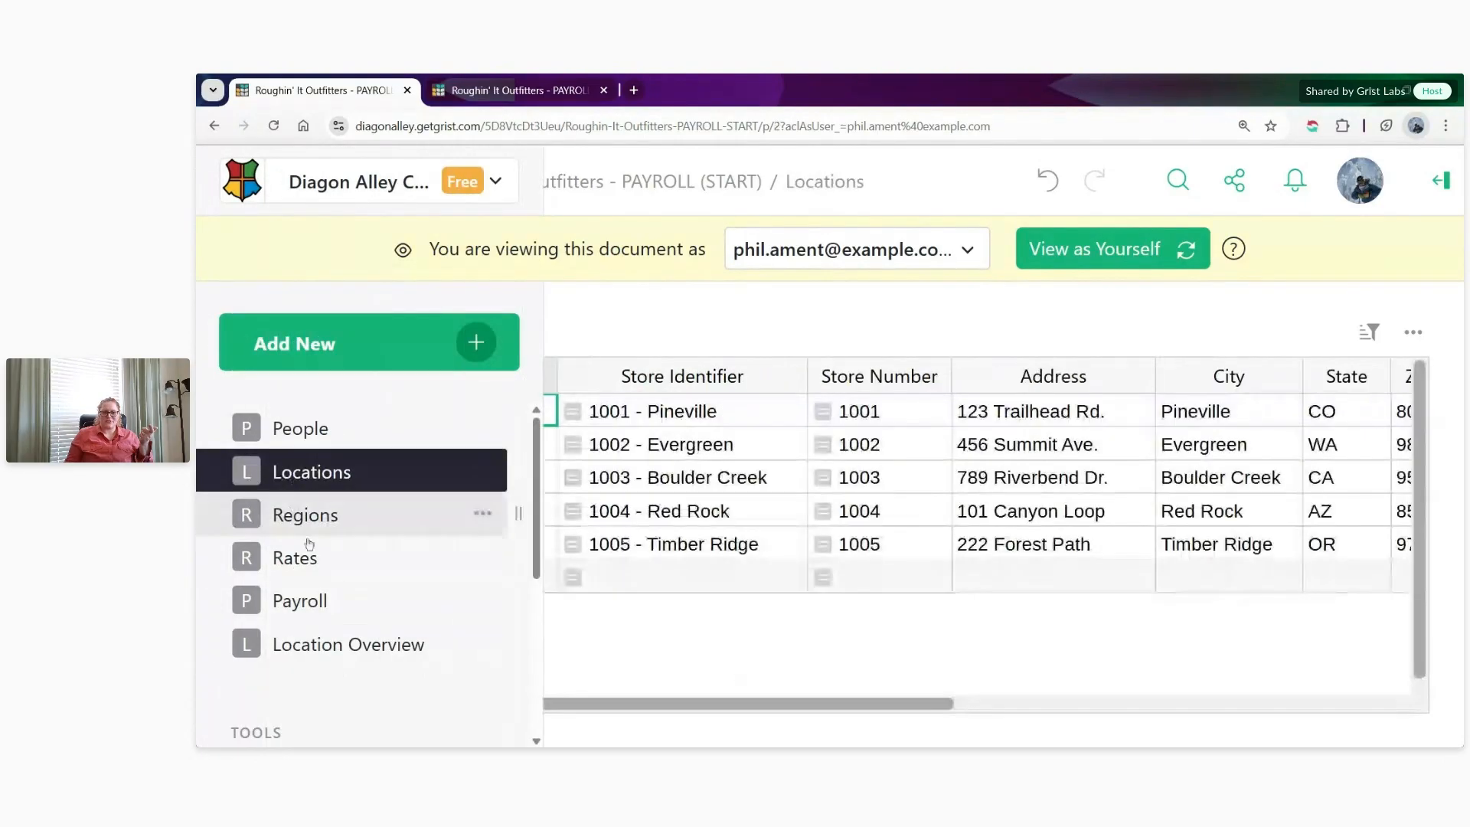
{"action": "left_click", "coordinate": [309, 550]}
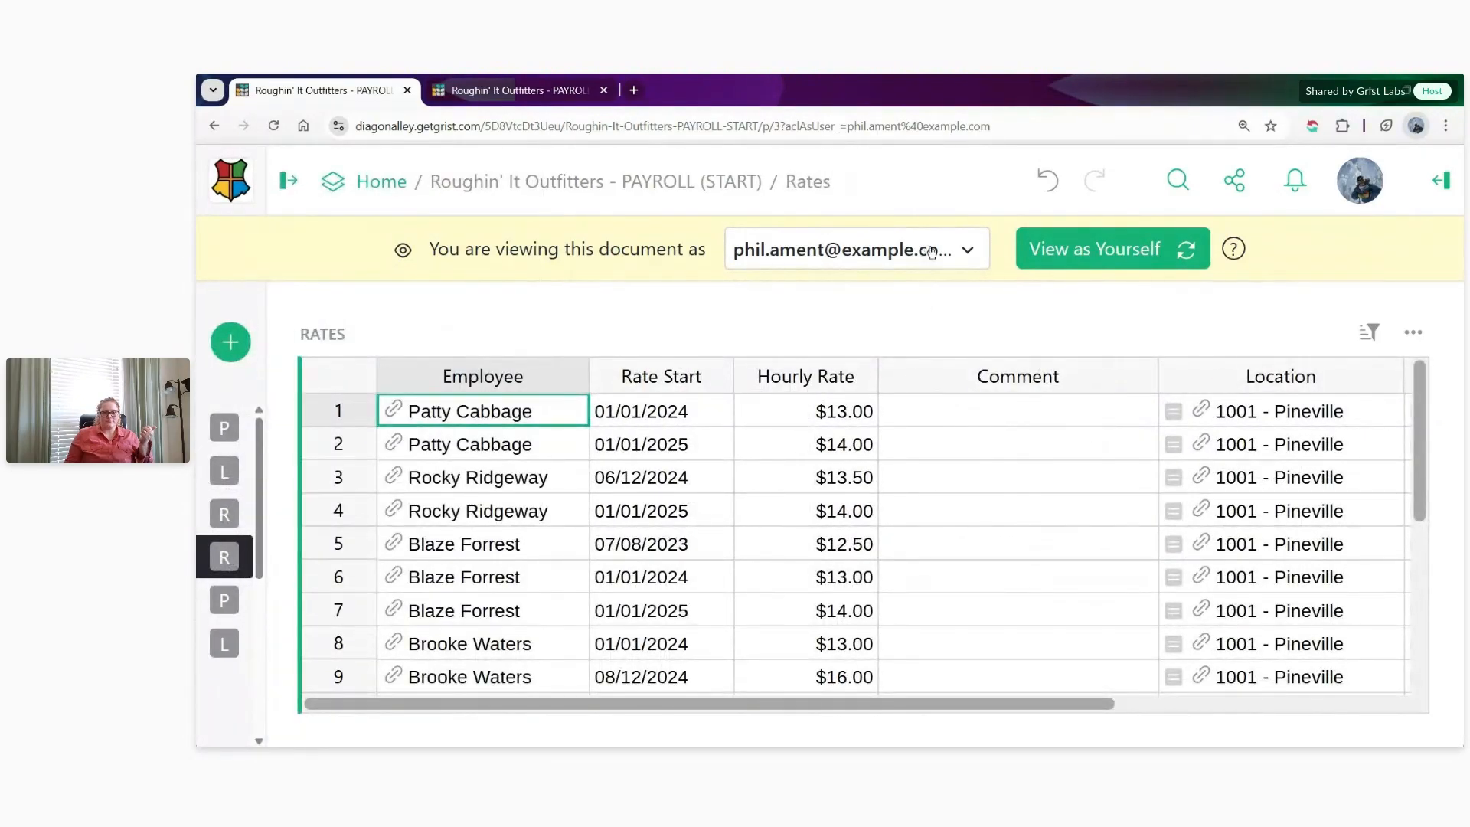
- View the document as the district manager and check the rows shown on the Rates page
{"action": "left_click", "coordinate": [931, 254]}
{"action": "left_click", "coordinate": [1023, 389]}
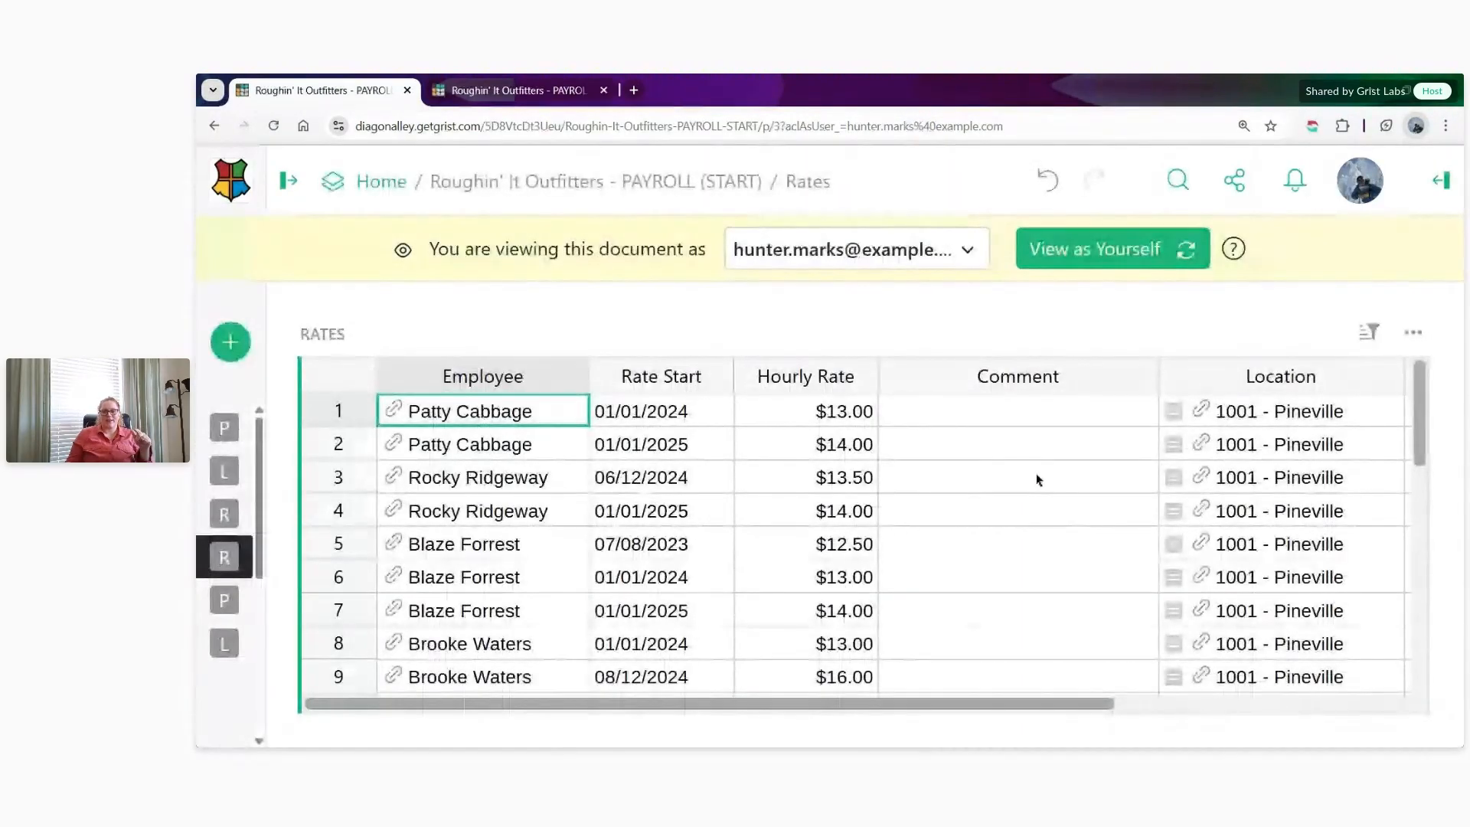
{"action": "scroll", "coordinate": [1039, 483], "scroll_direction": "down", "scroll_amount": 2}
{"action": "scroll", "coordinate": [1039, 482], "scroll_direction": "down", "scroll_amount": 6}
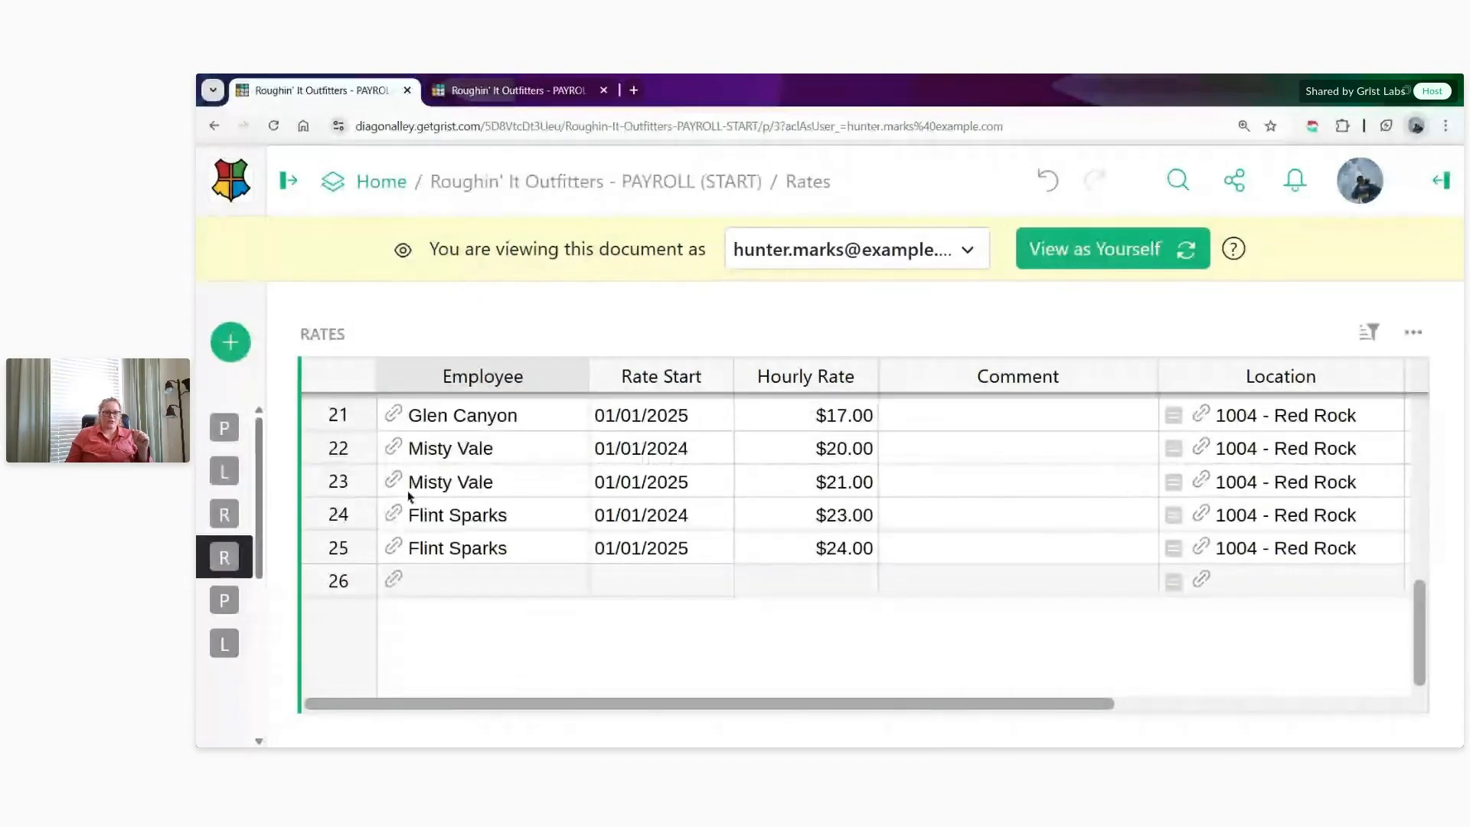
{"action": "mouse_move", "coordinate": [251, 525]}
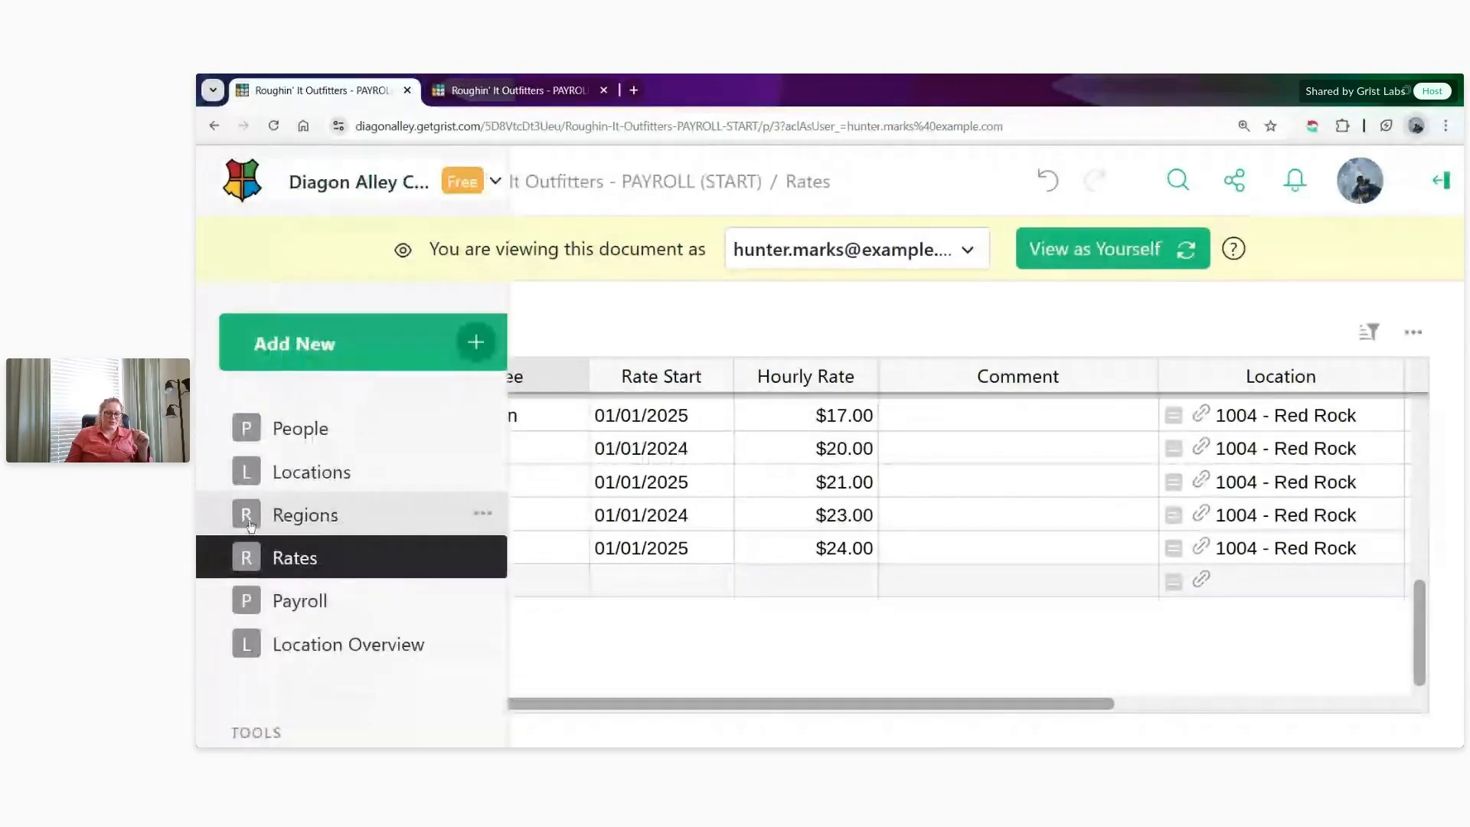
- View the document as the Director of Operations and check the Locations, Regions and Rates pages
{"action": "left_click", "coordinate": [957, 250]}
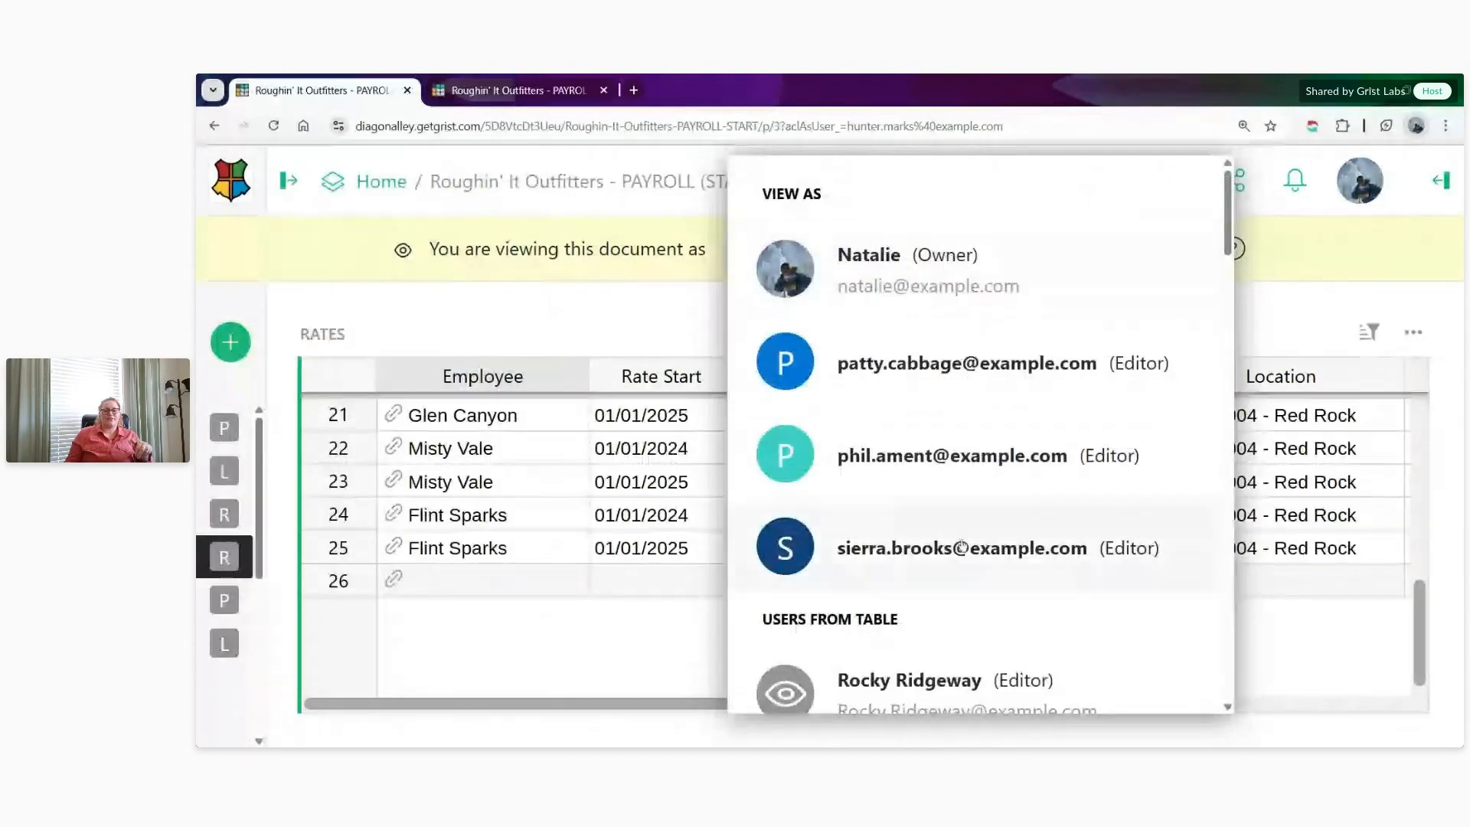
{"action": "left_click", "coordinate": [960, 547]}
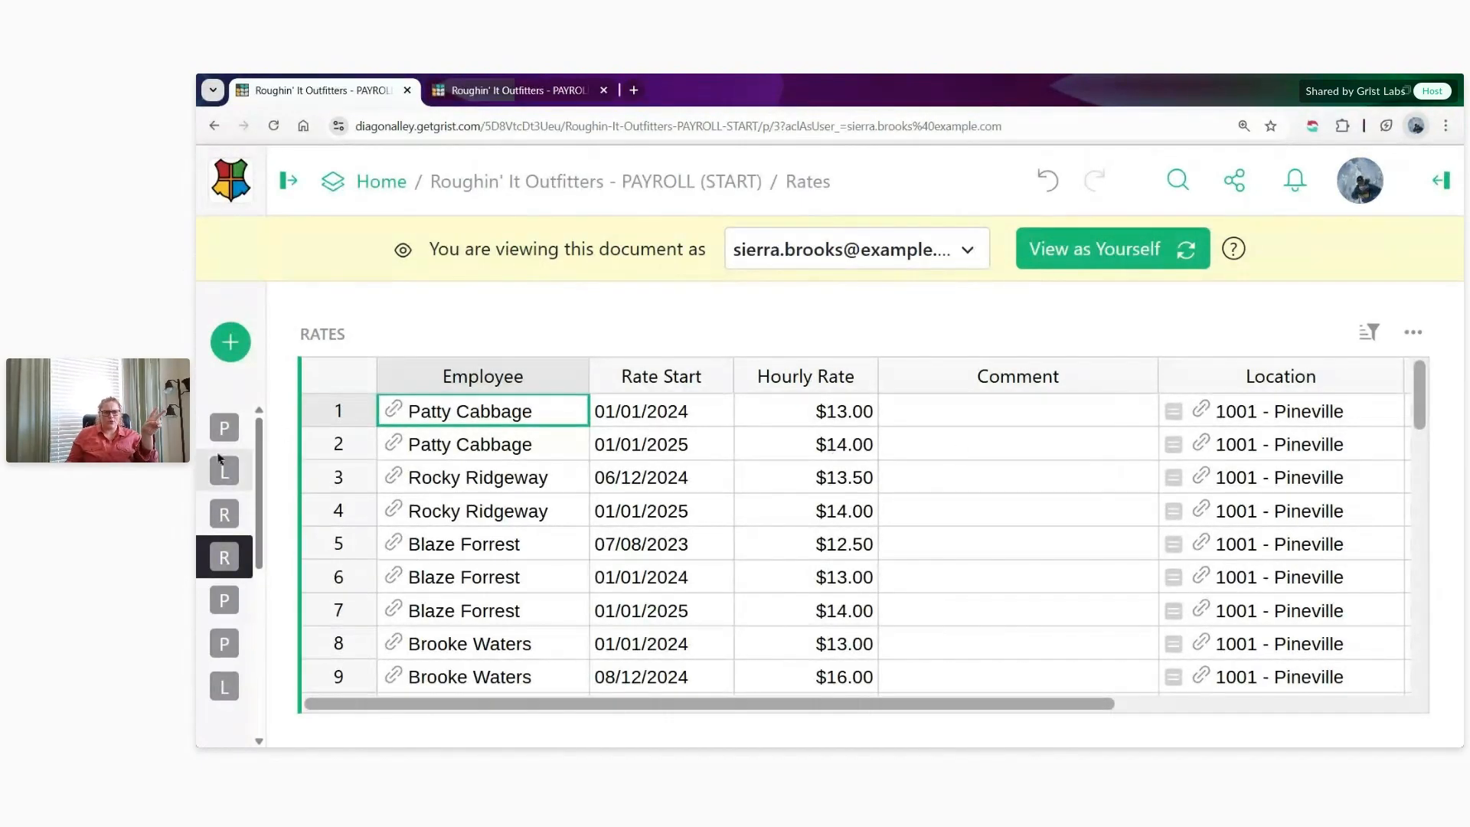
{"action": "mouse_move", "coordinate": [230, 471]}
{"action": "left_click", "coordinate": [295, 471]}
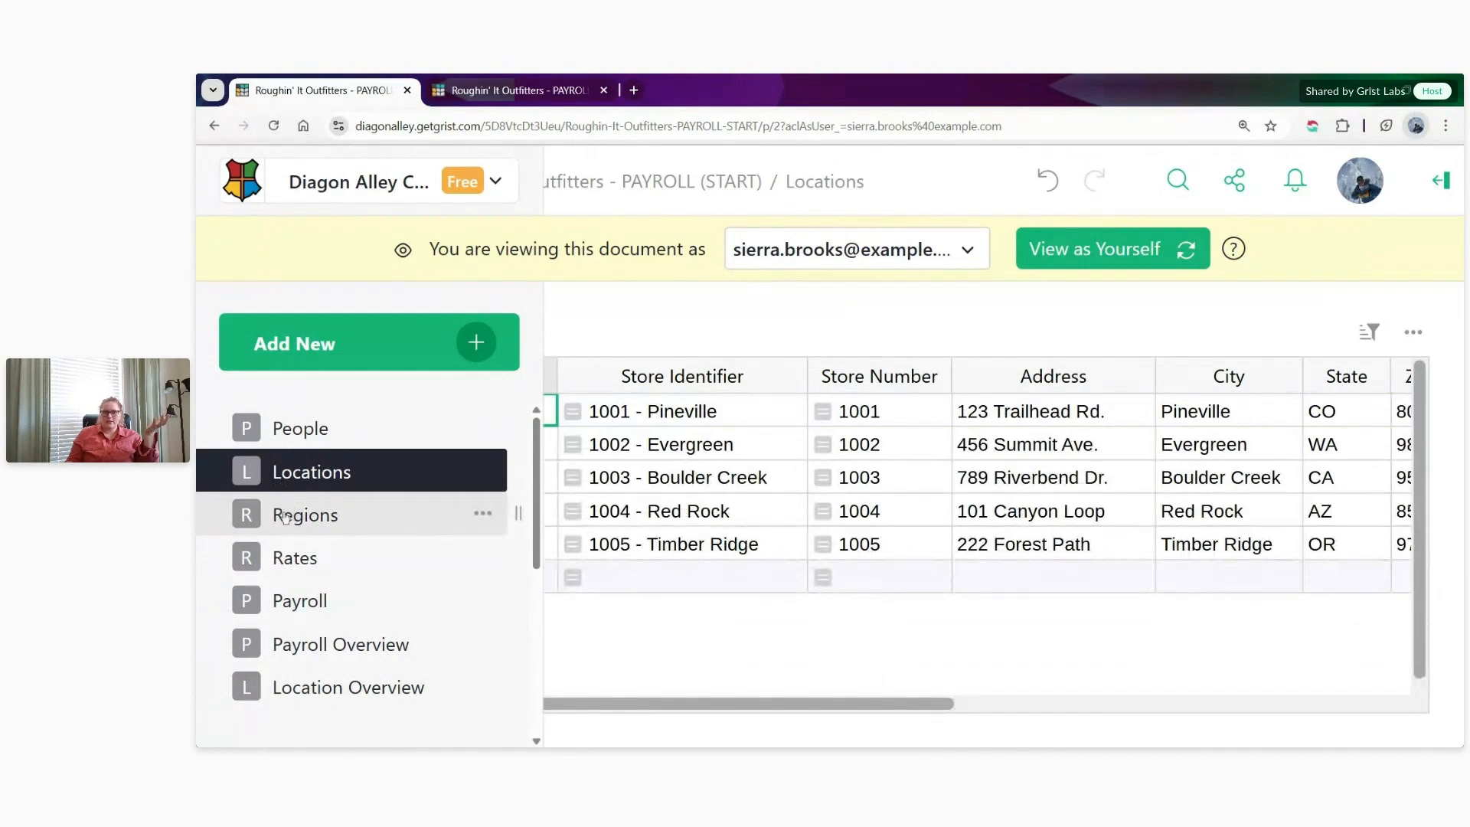
{"action": "left_click", "coordinate": [286, 518]}
{"action": "left_click", "coordinate": [329, 548]}
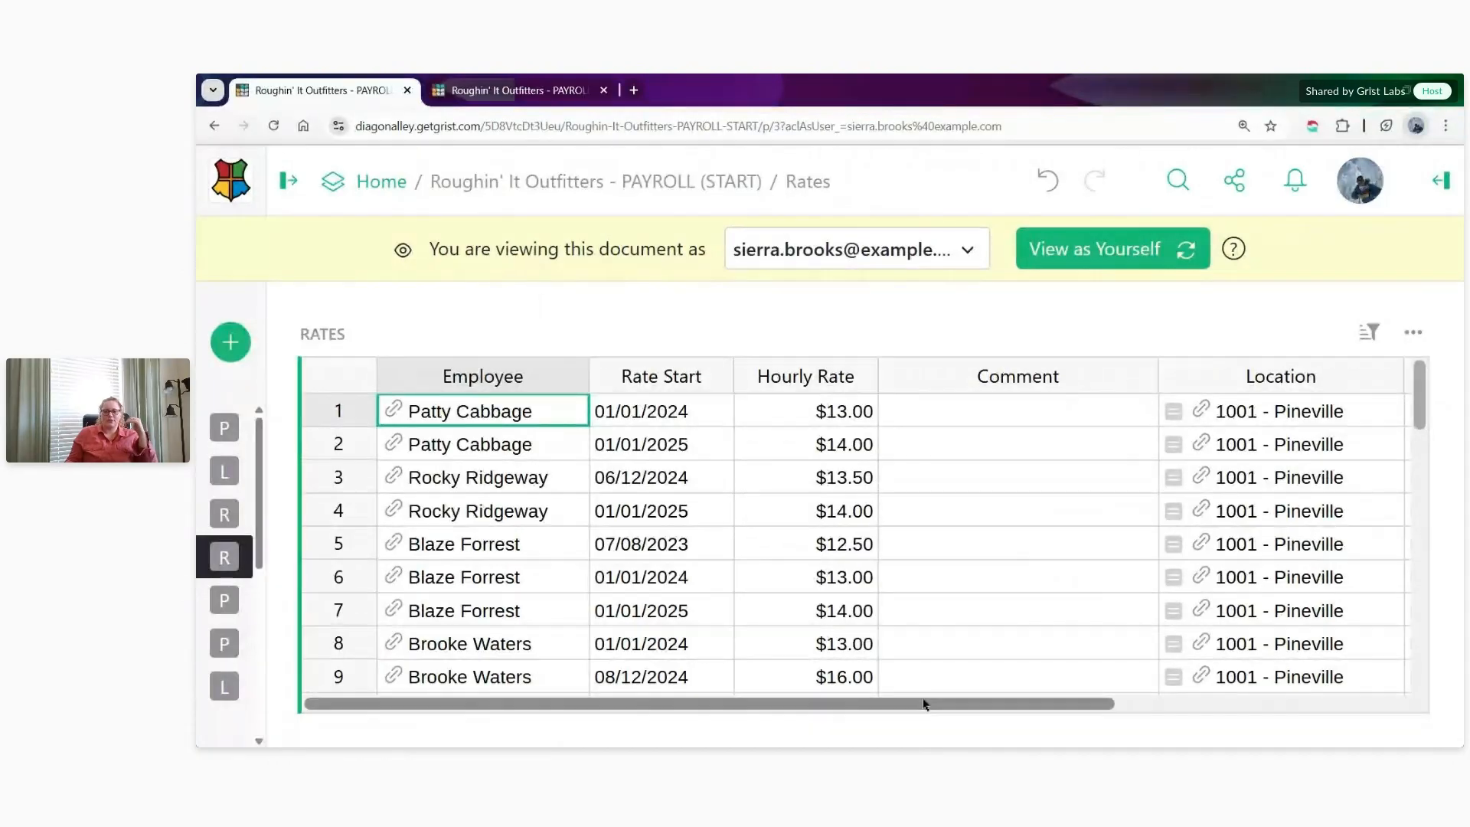
{"action": "scroll", "coordinate": [974, 649], "scroll_direction": "down", "scroll_amount": 3}
{"action": "scroll", "coordinate": [974, 649], "scroll_direction": "down", "scroll_amount": 15}
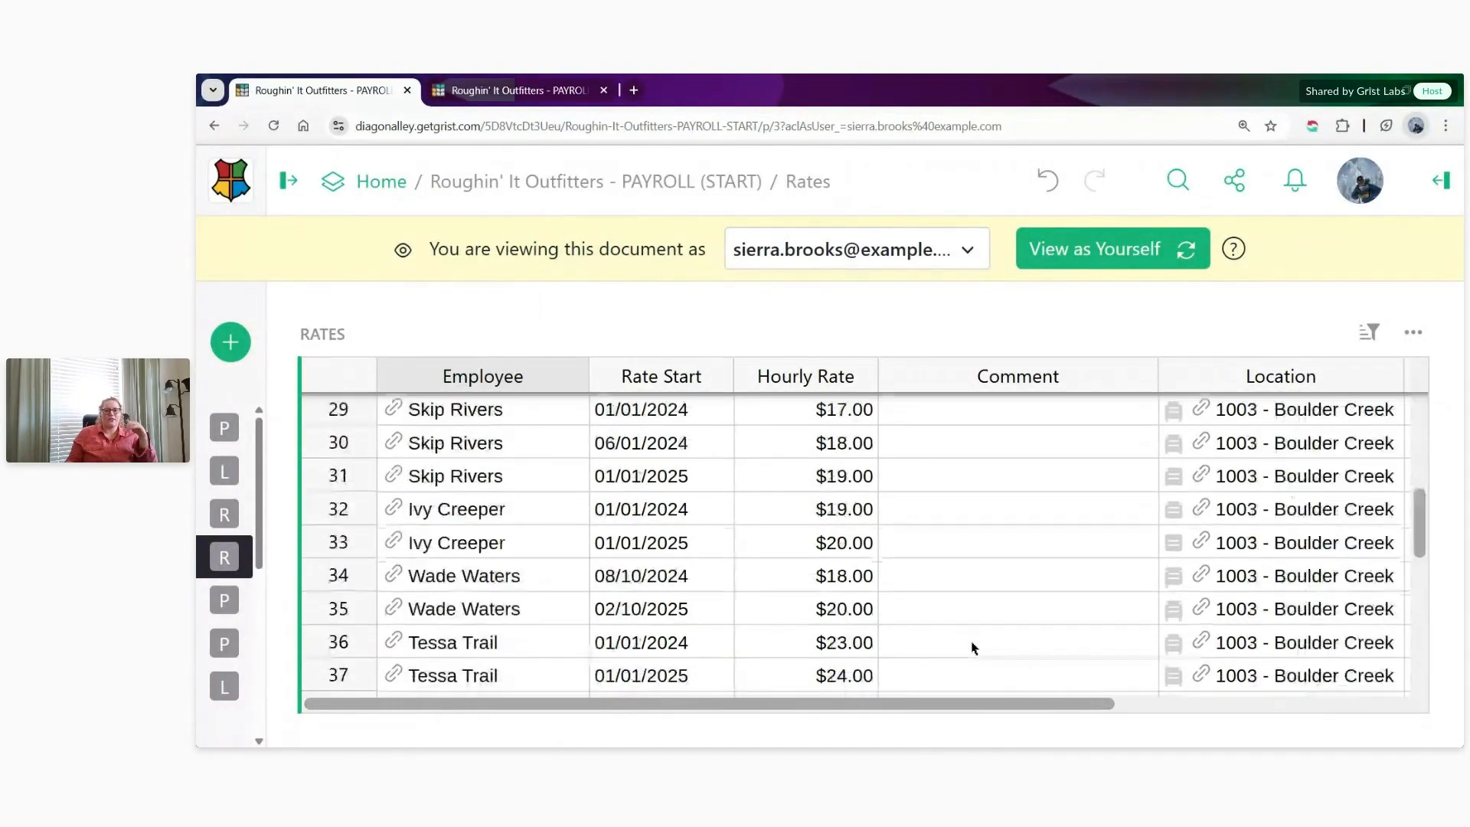
{"action": "scroll", "coordinate": [969, 649], "scroll_direction": "down", "scroll_amount": 6}
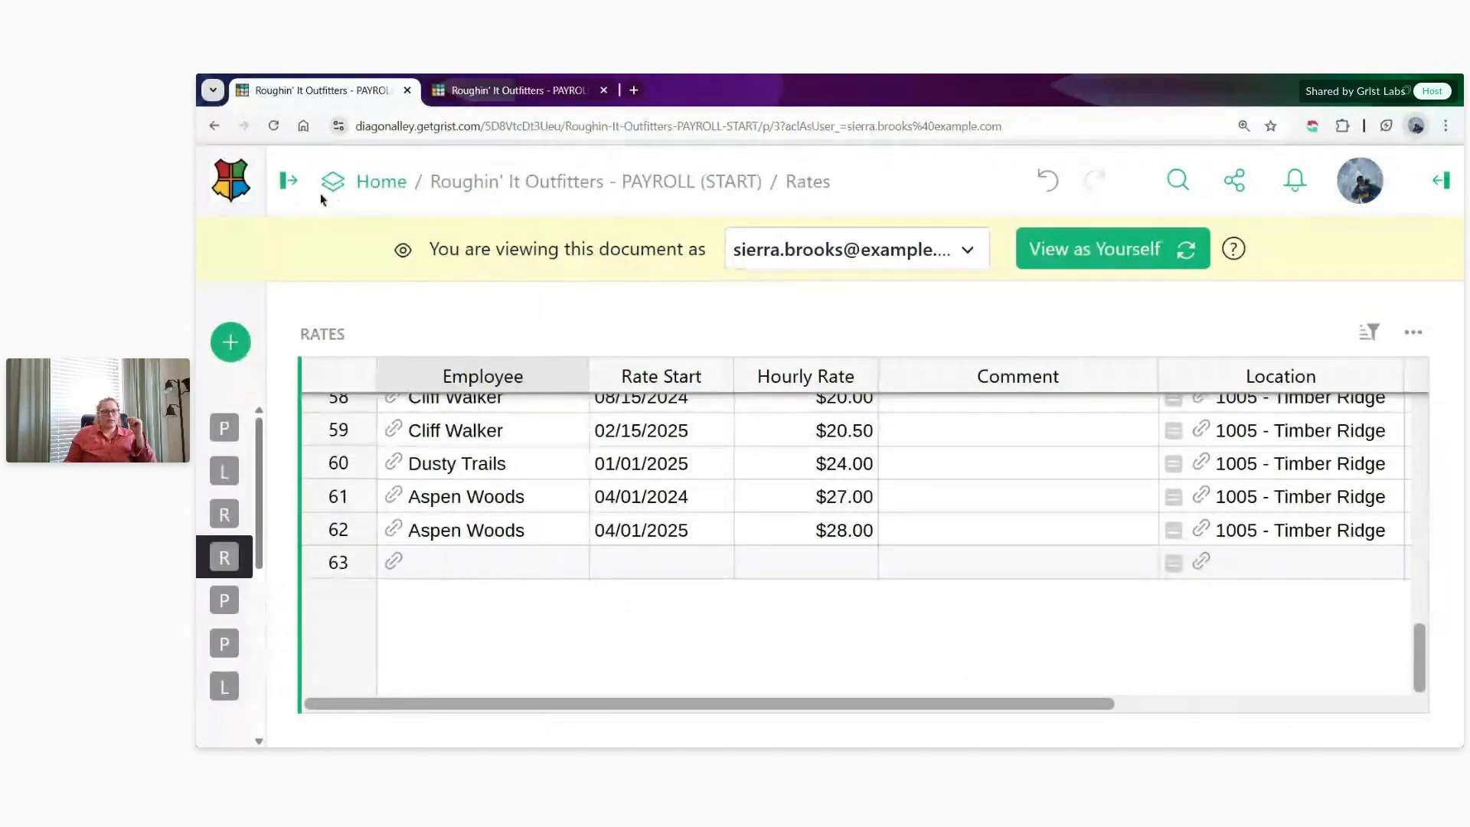
- Open the Payroll Overview page as the Director of Operations at default browser zoom and display the 2025-01 pay period
{"action": "left_click", "coordinate": [300, 189]}
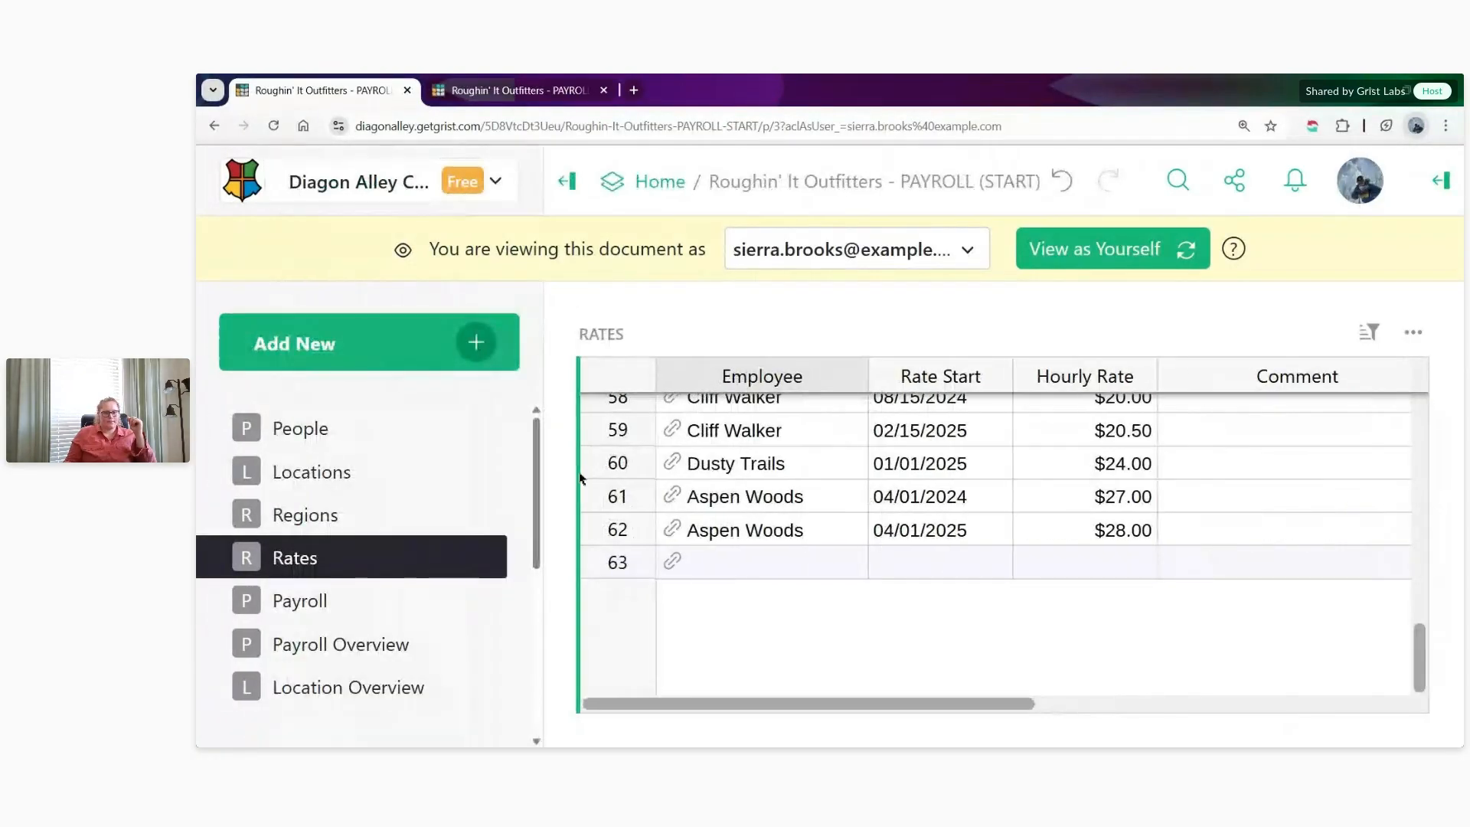
{"action": "left_click", "coordinate": [380, 660]}
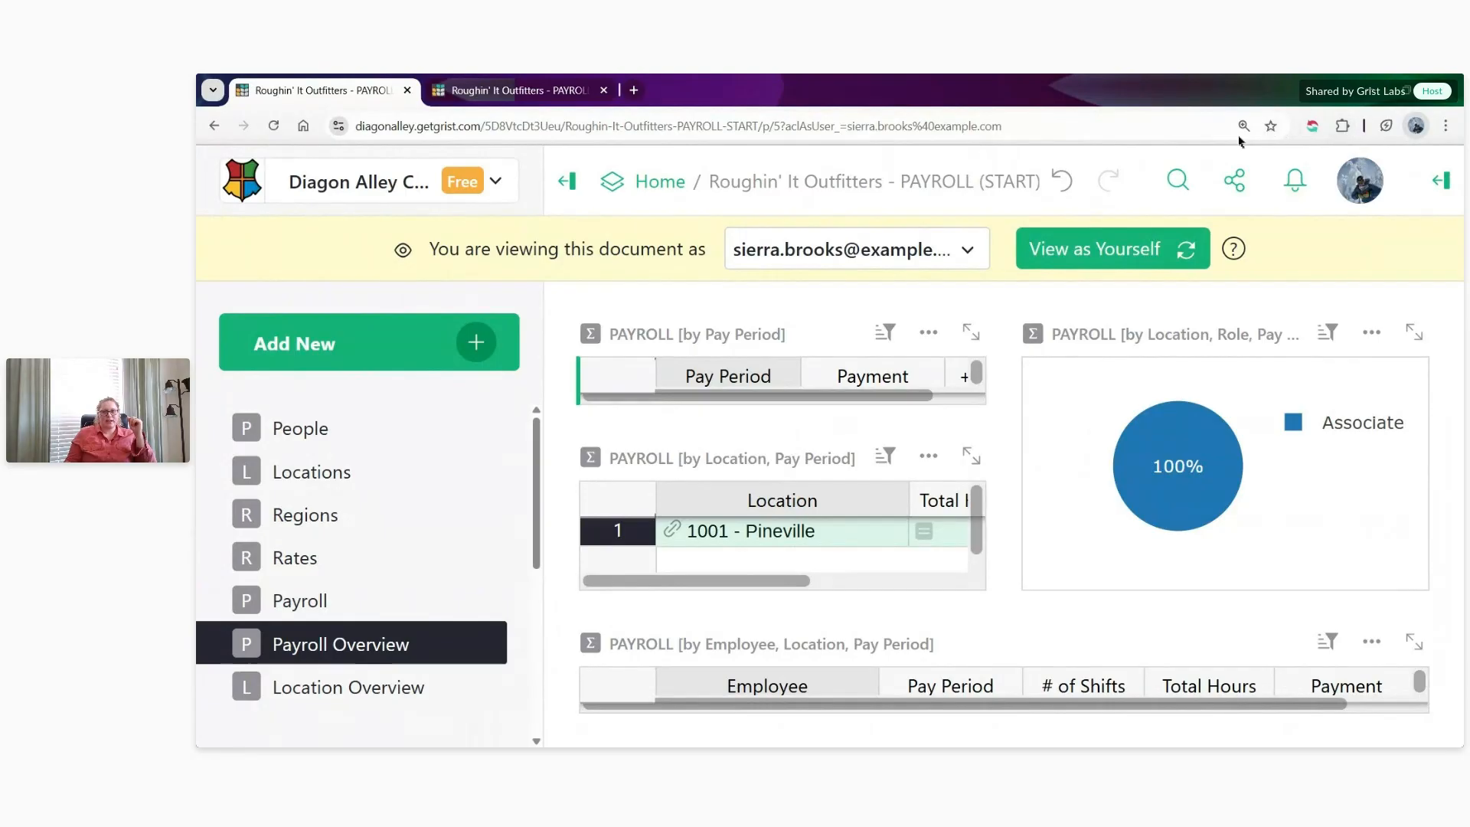
{"action": "key", "text": "ctrl+0"}
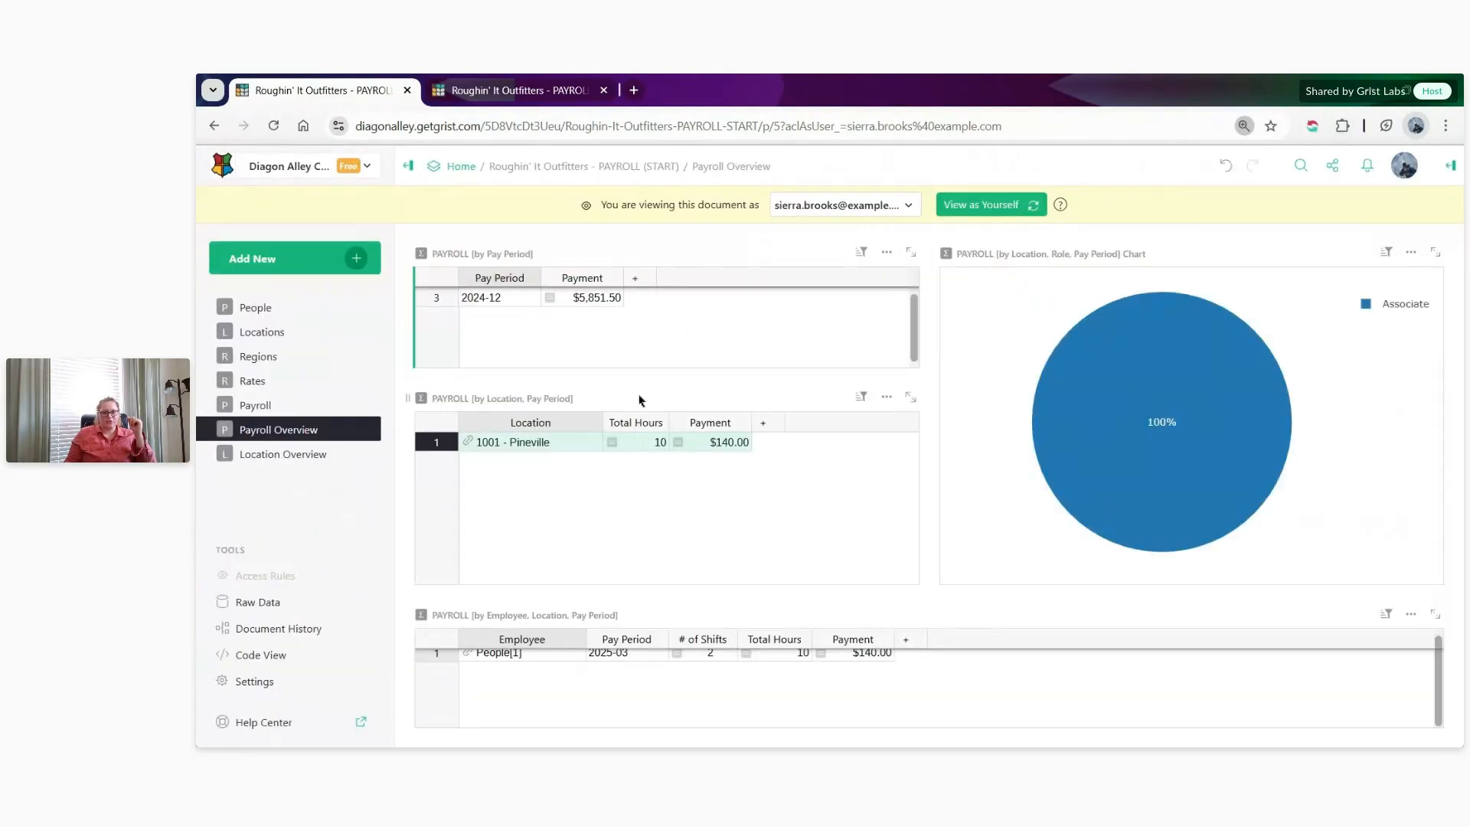
{"action": "left_click", "coordinate": [498, 316]}
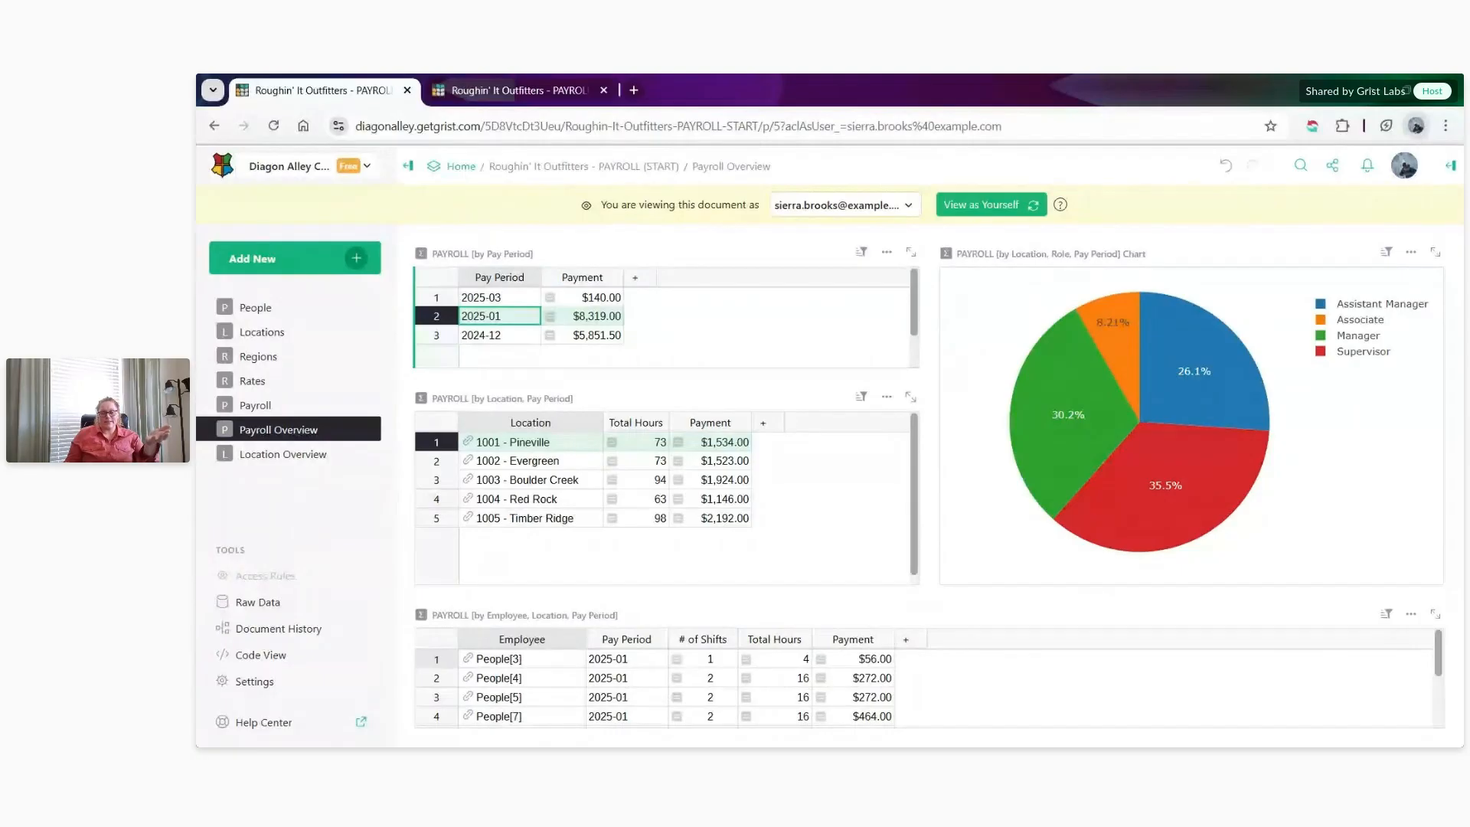
- Check the Payroll Overview page as the store manager, and return to the owner's own view of the access rules
{"action": "left_click", "coordinate": [836, 211]}
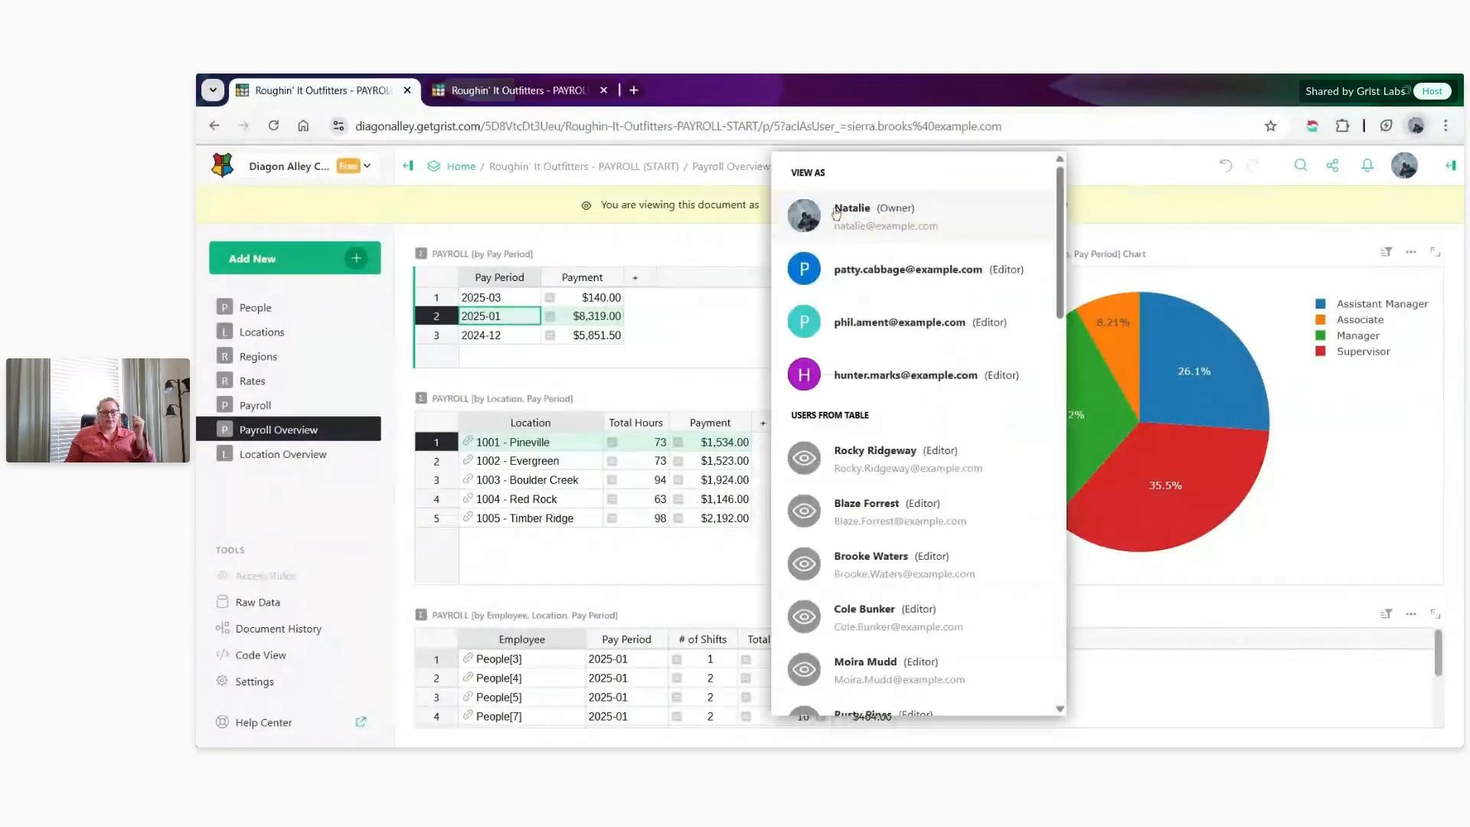
{"action": "left_click", "coordinate": [872, 327]}
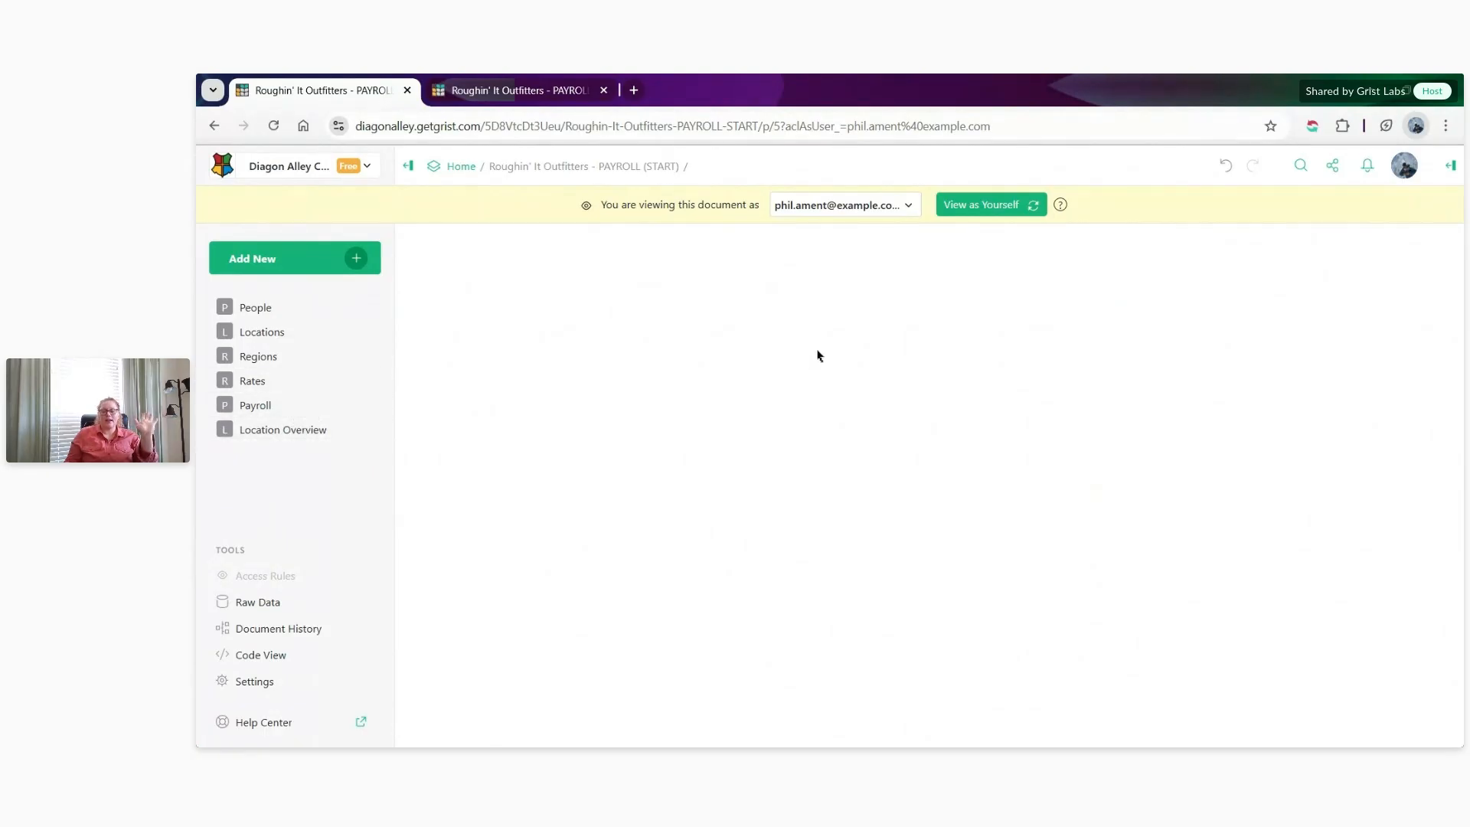
{"action": "left_click", "coordinate": [999, 209]}
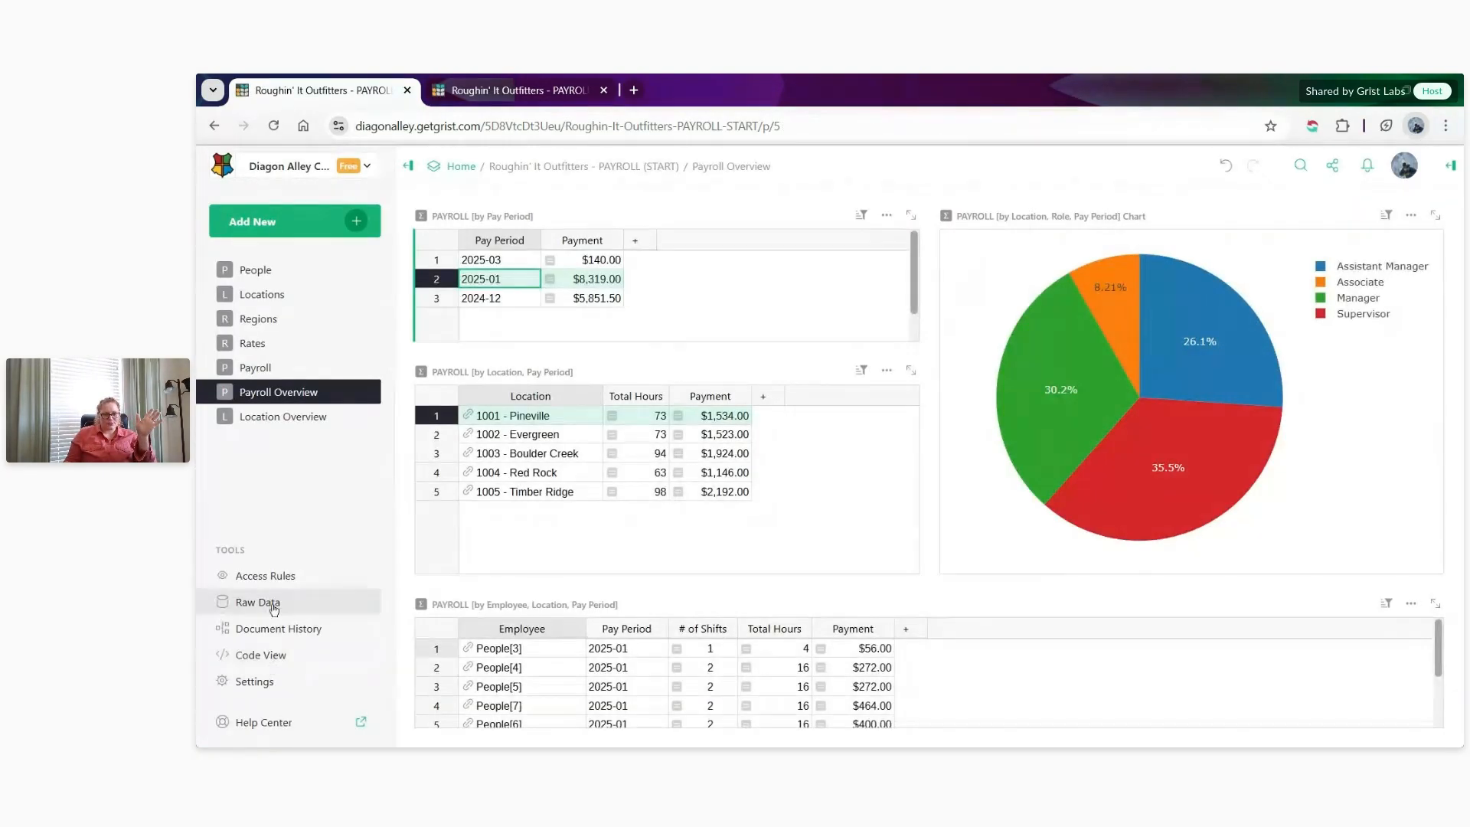
{"action": "left_click", "coordinate": [265, 579]}
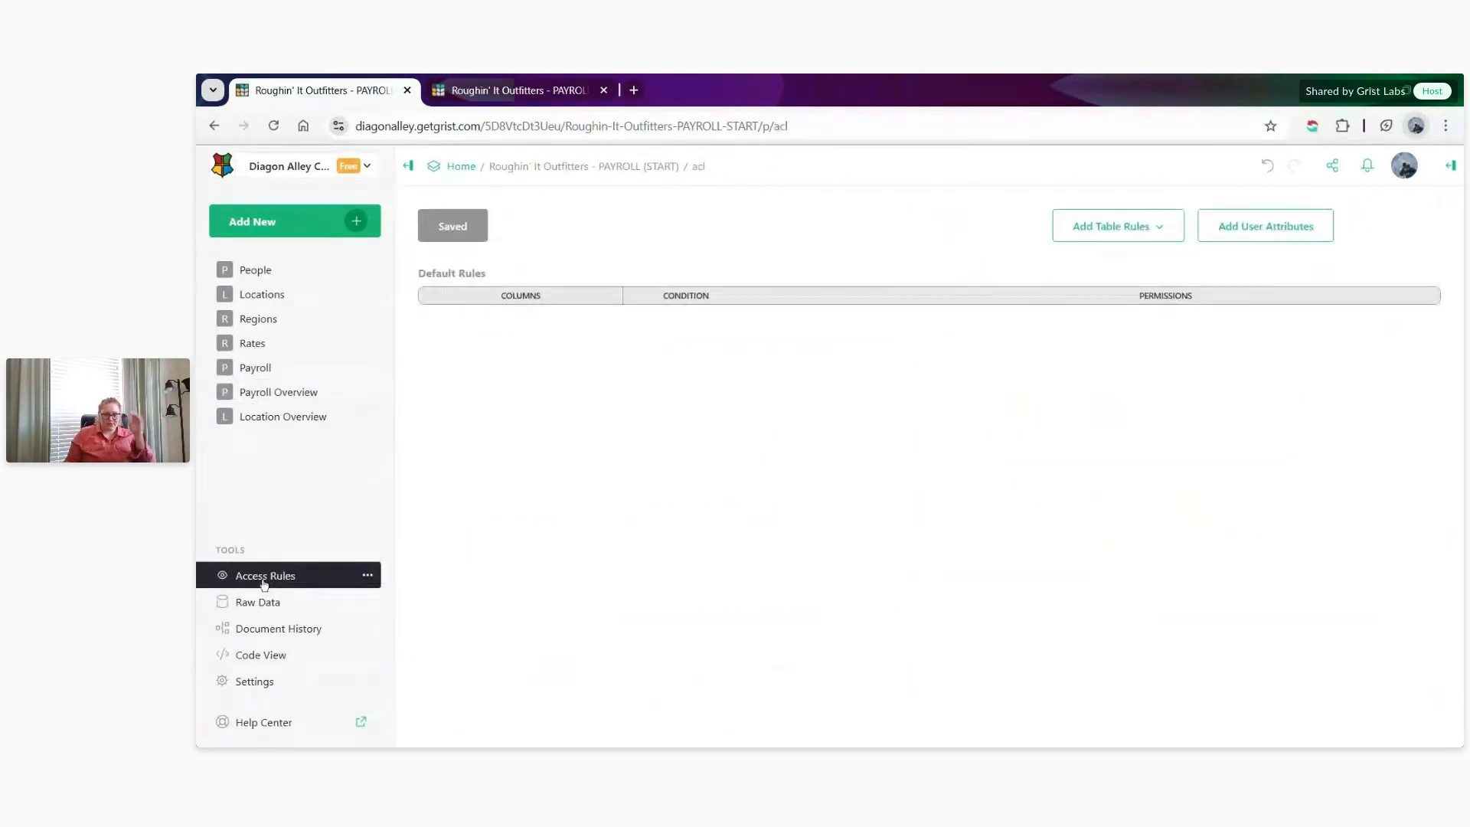
- Review the default rules for the Director of Operations and the summary tables that can still receive table rules
{"action": "scroll", "coordinate": [769, 503], "scroll_direction": "down", "scroll_amount": 15}
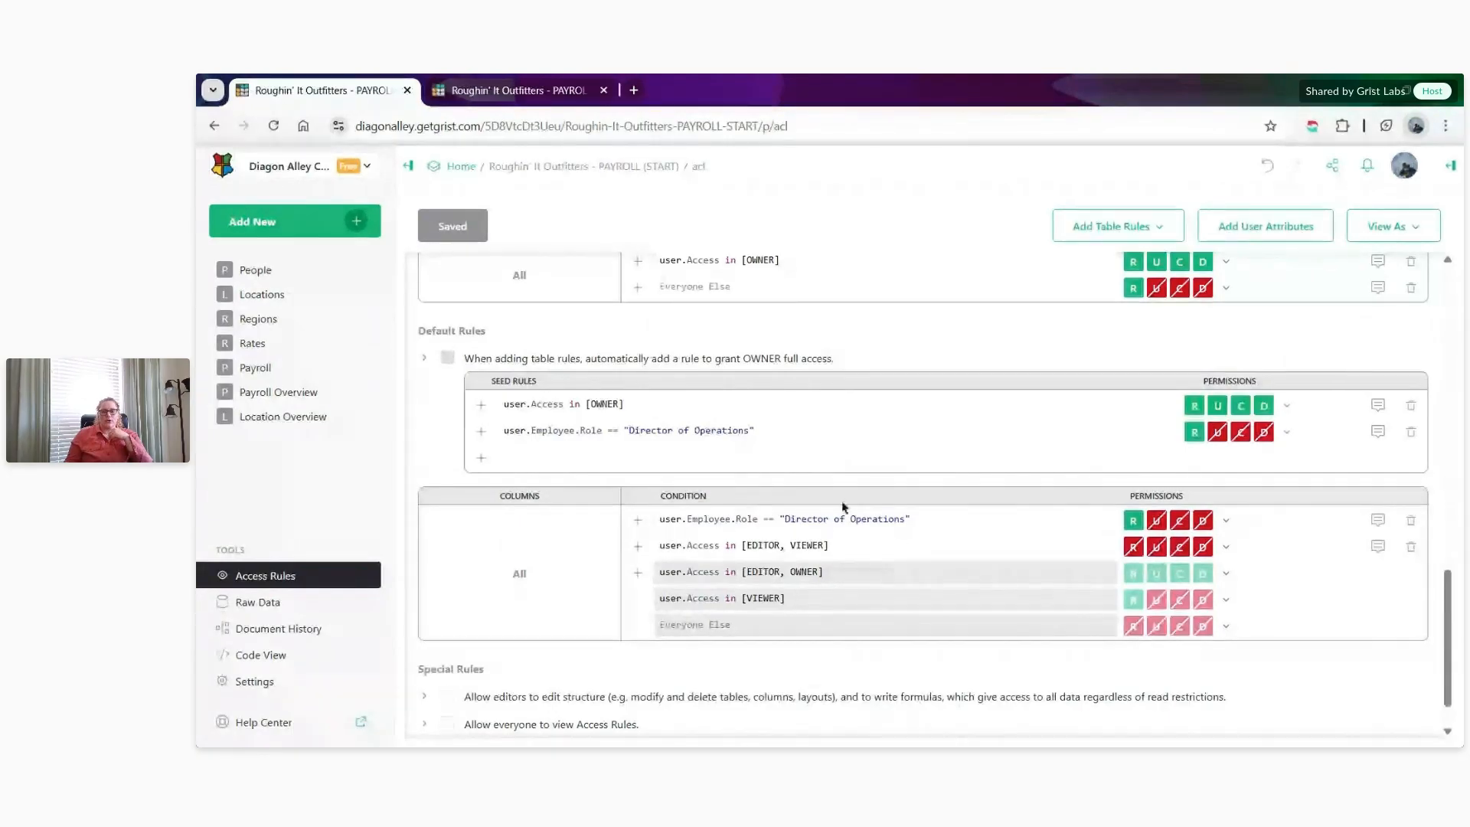
{"action": "left_click", "coordinate": [800, 522]}
{"action": "left_click", "coordinate": [1215, 531]}
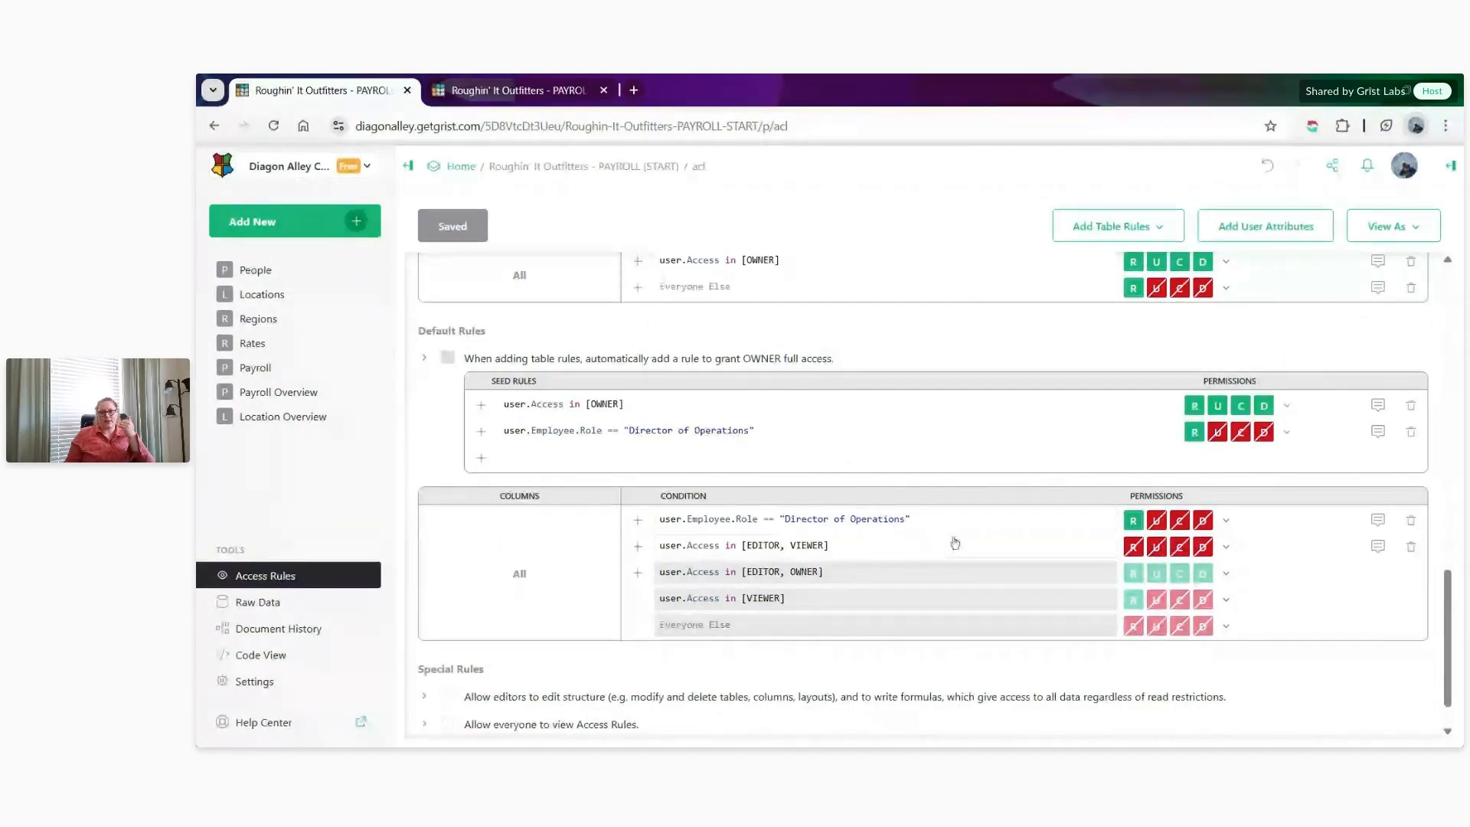
{"action": "left_click", "coordinate": [1154, 228]}
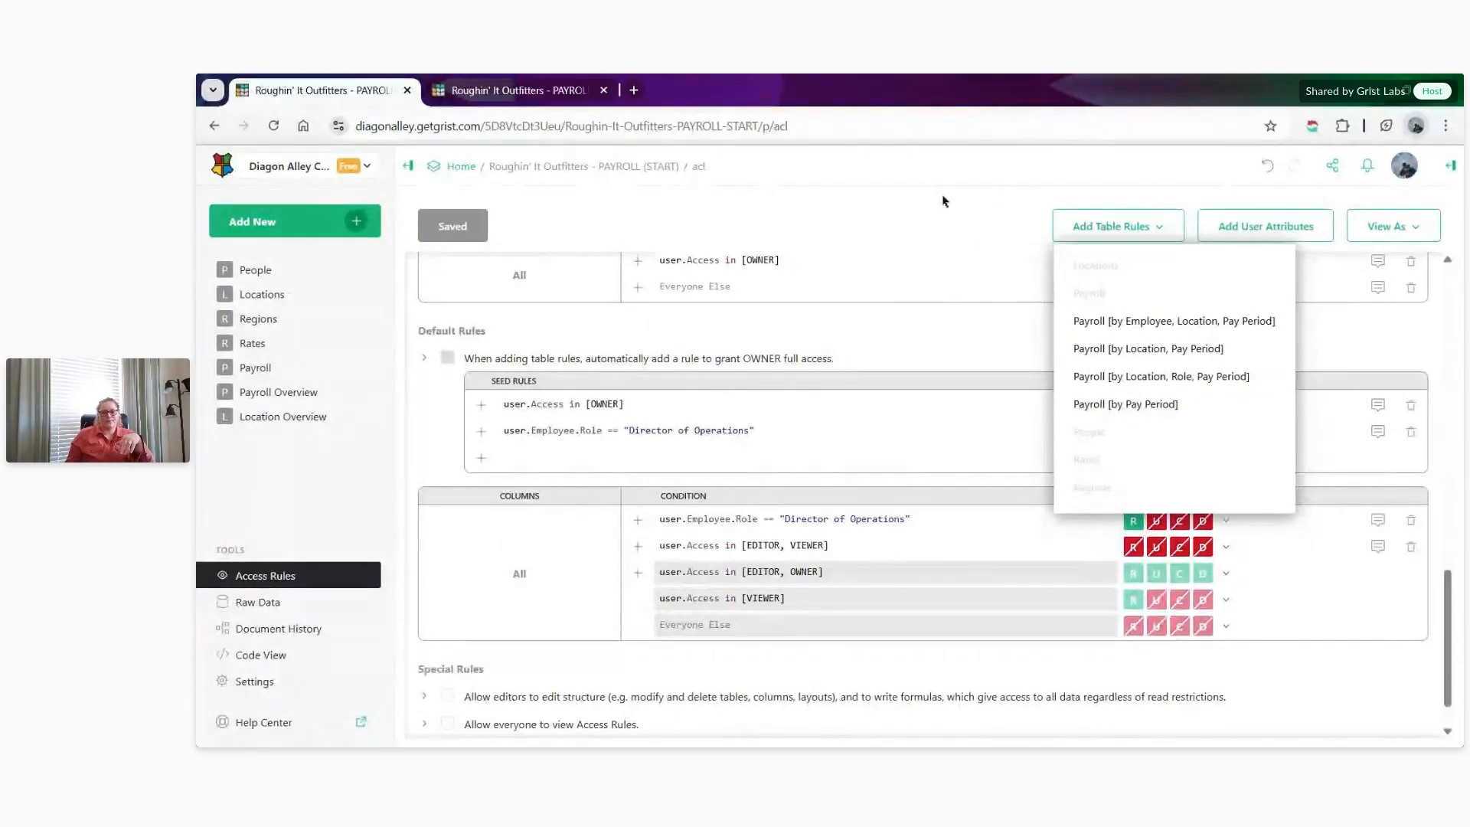
{"action": "left_click", "coordinate": [944, 201]}
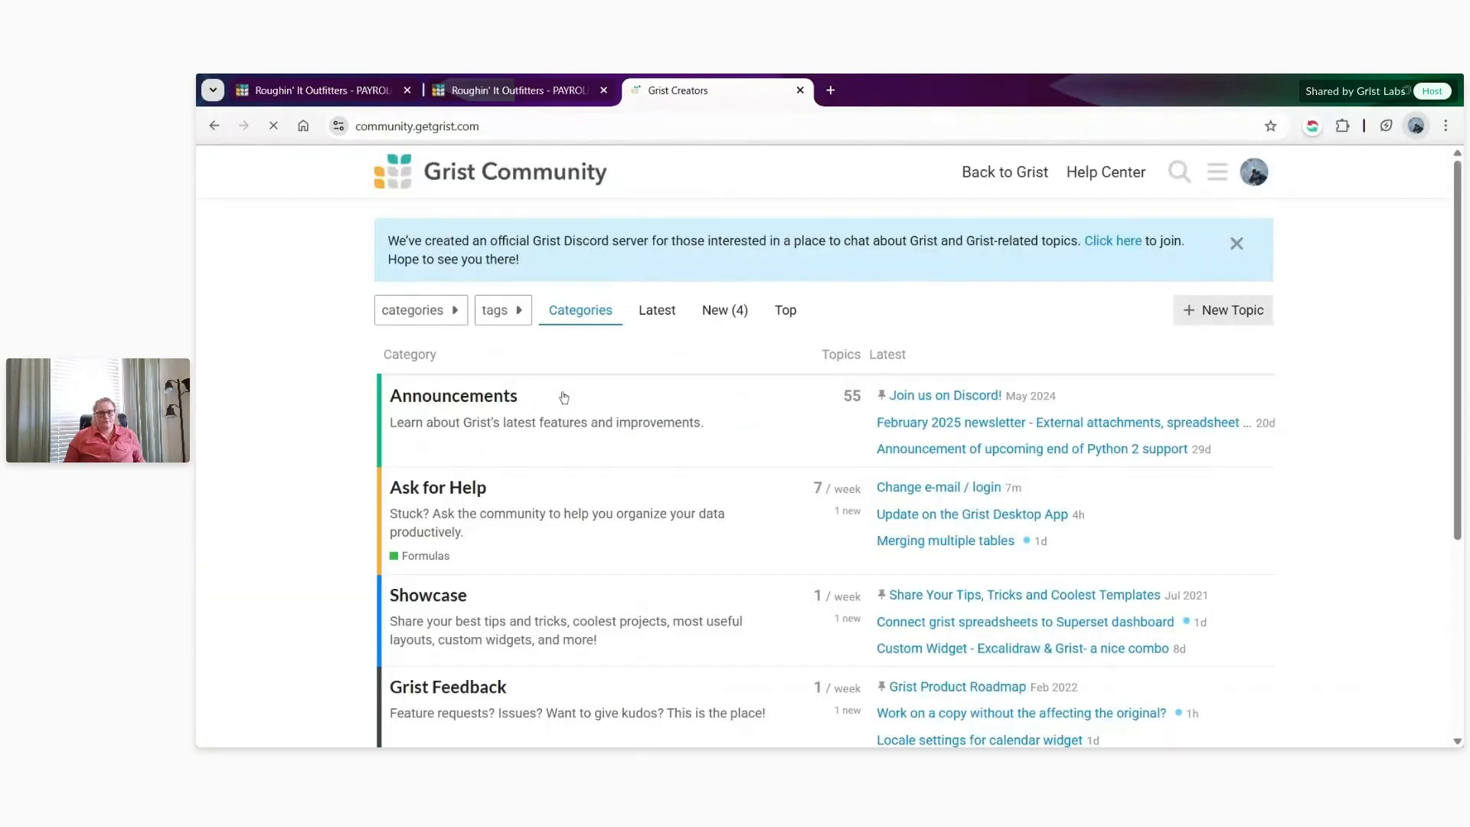
- Search the Grist Community forum for "access rules"
{"action": "left_click", "coordinate": [1178, 186]}
{"action": "type", "text": "ac"}
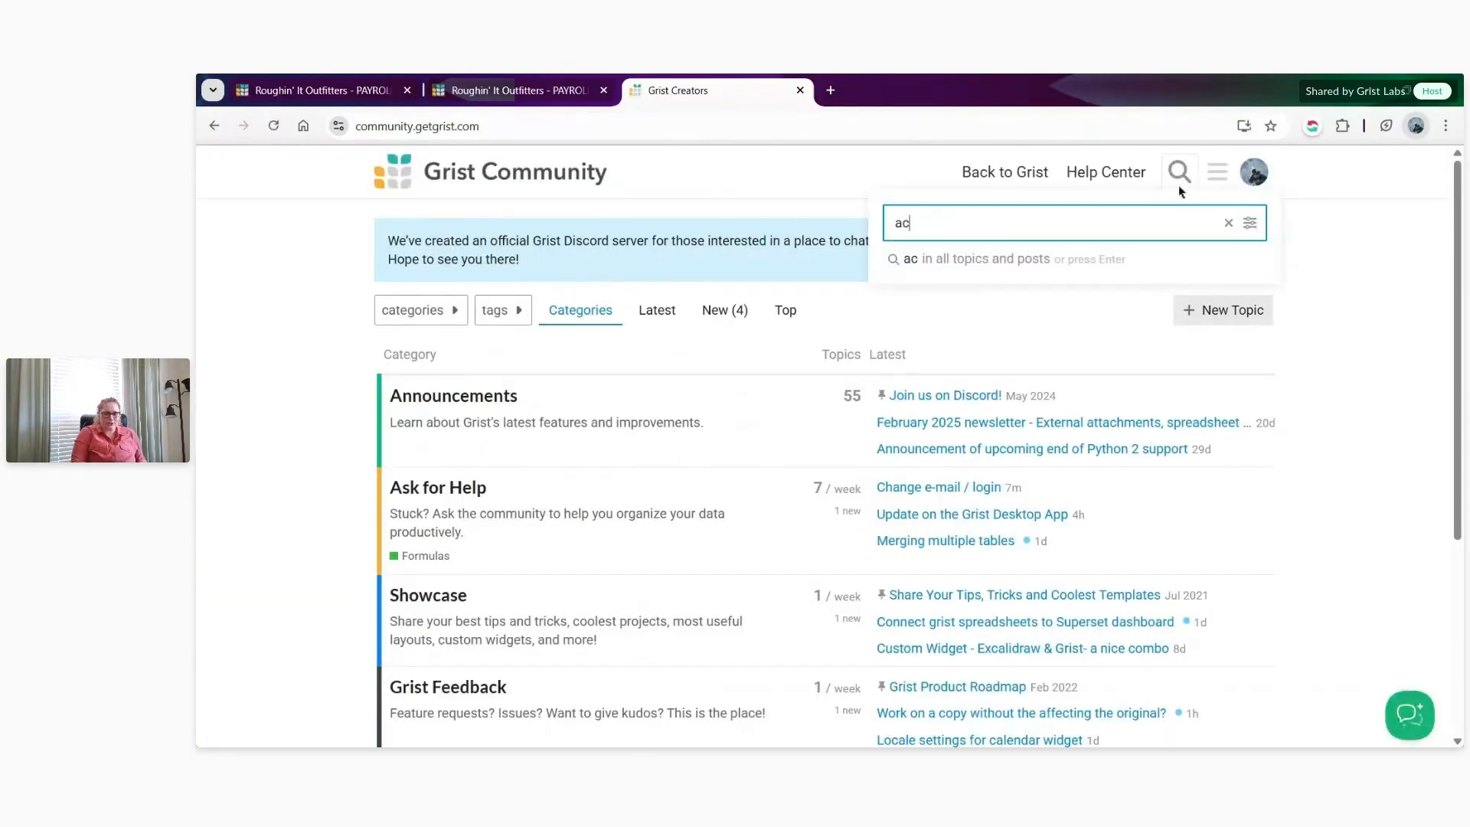
{"action": "type", "text": "cess rules"}
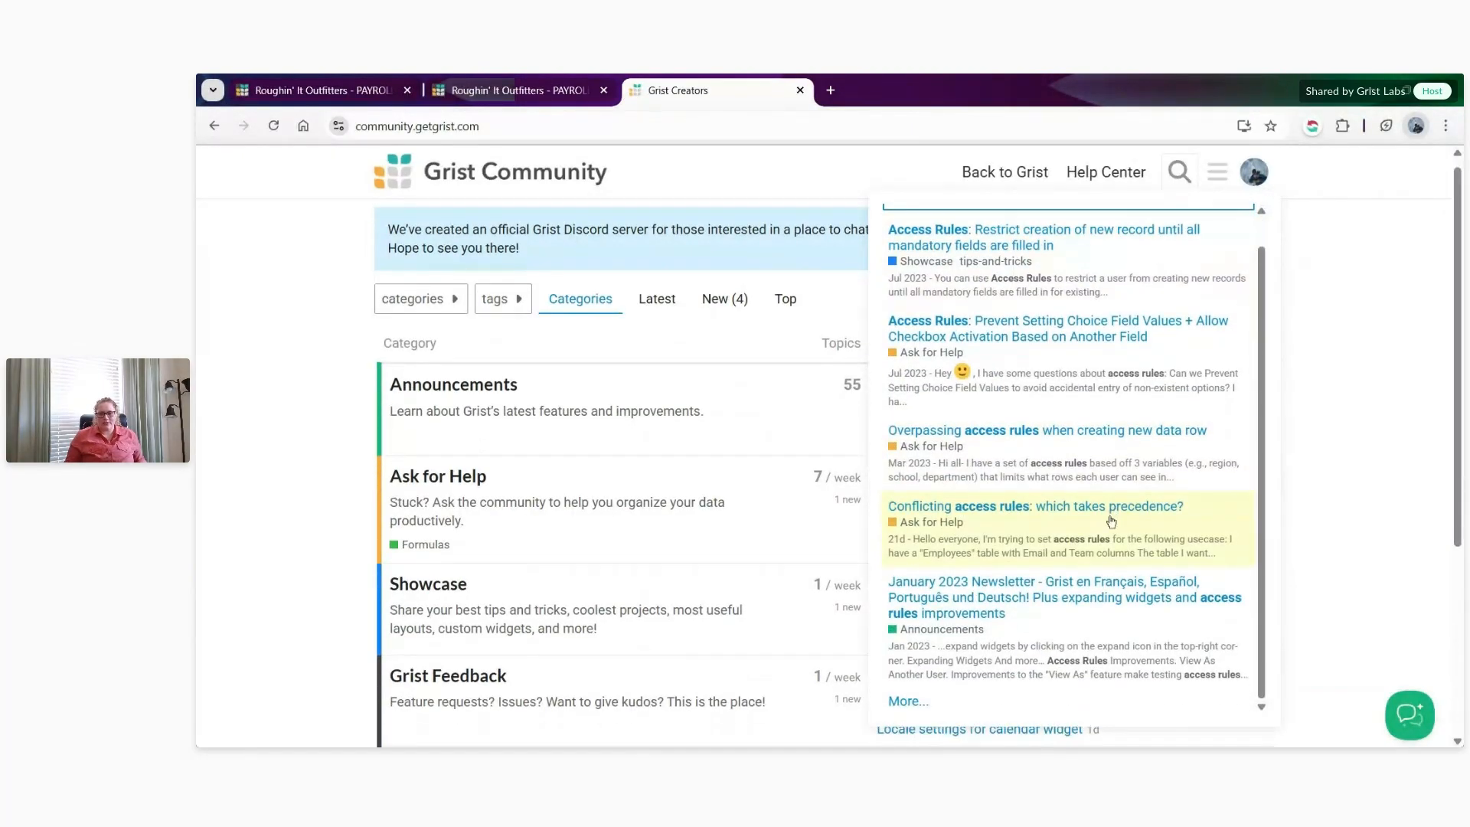
- Open the full list of forum search results for "access rules" and look through the topics
{"action": "scroll", "coordinate": [1110, 509], "scroll_direction": "down", "scroll_amount": 4}
{"action": "left_click", "coordinate": [911, 712]}
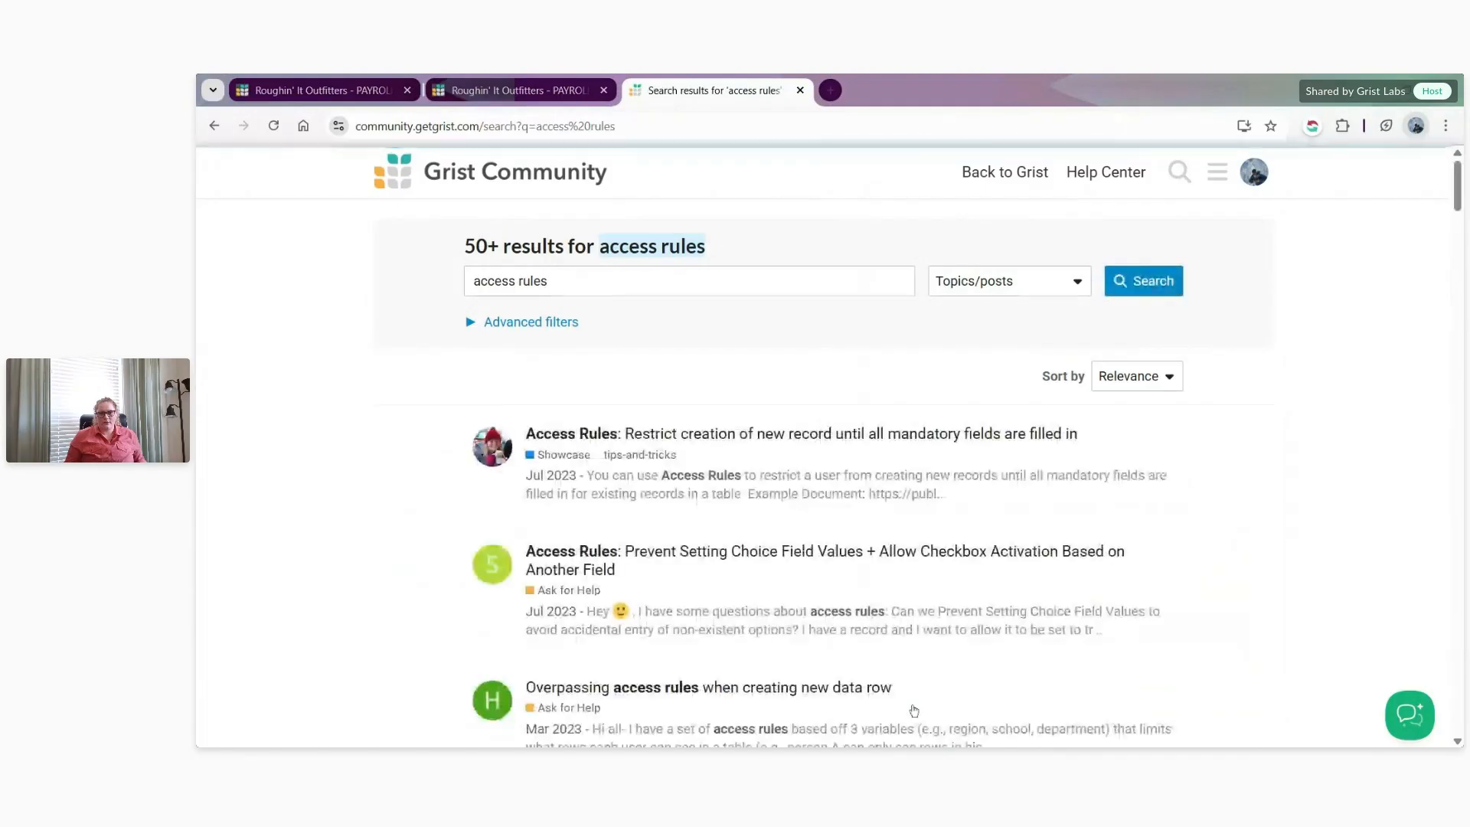
{"action": "scroll", "coordinate": [829, 490], "scroll_direction": "down", "scroll_amount": 8}
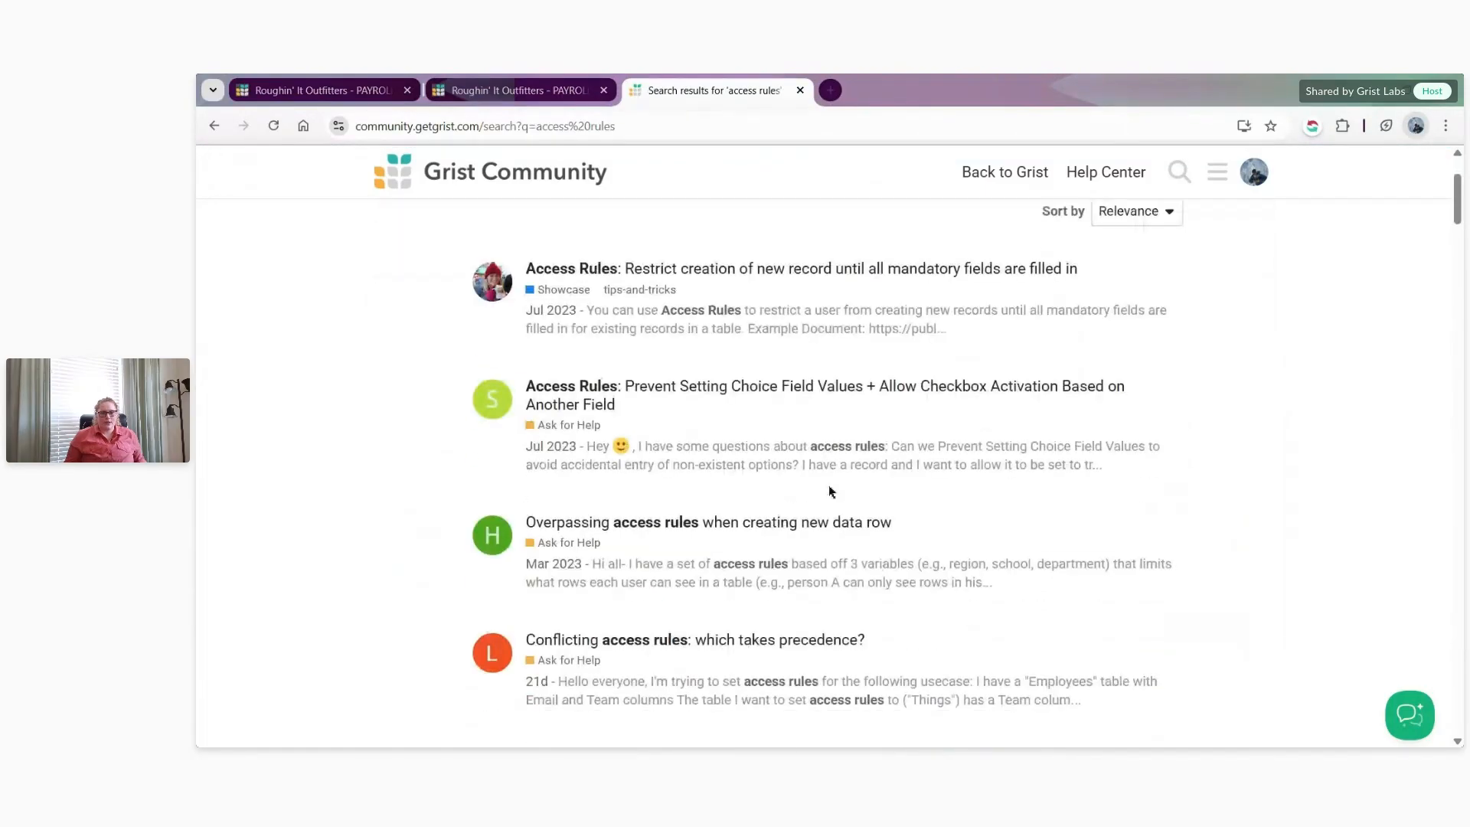
{"action": "scroll", "coordinate": [821, 475], "scroll_direction": "down", "scroll_amount": 2}
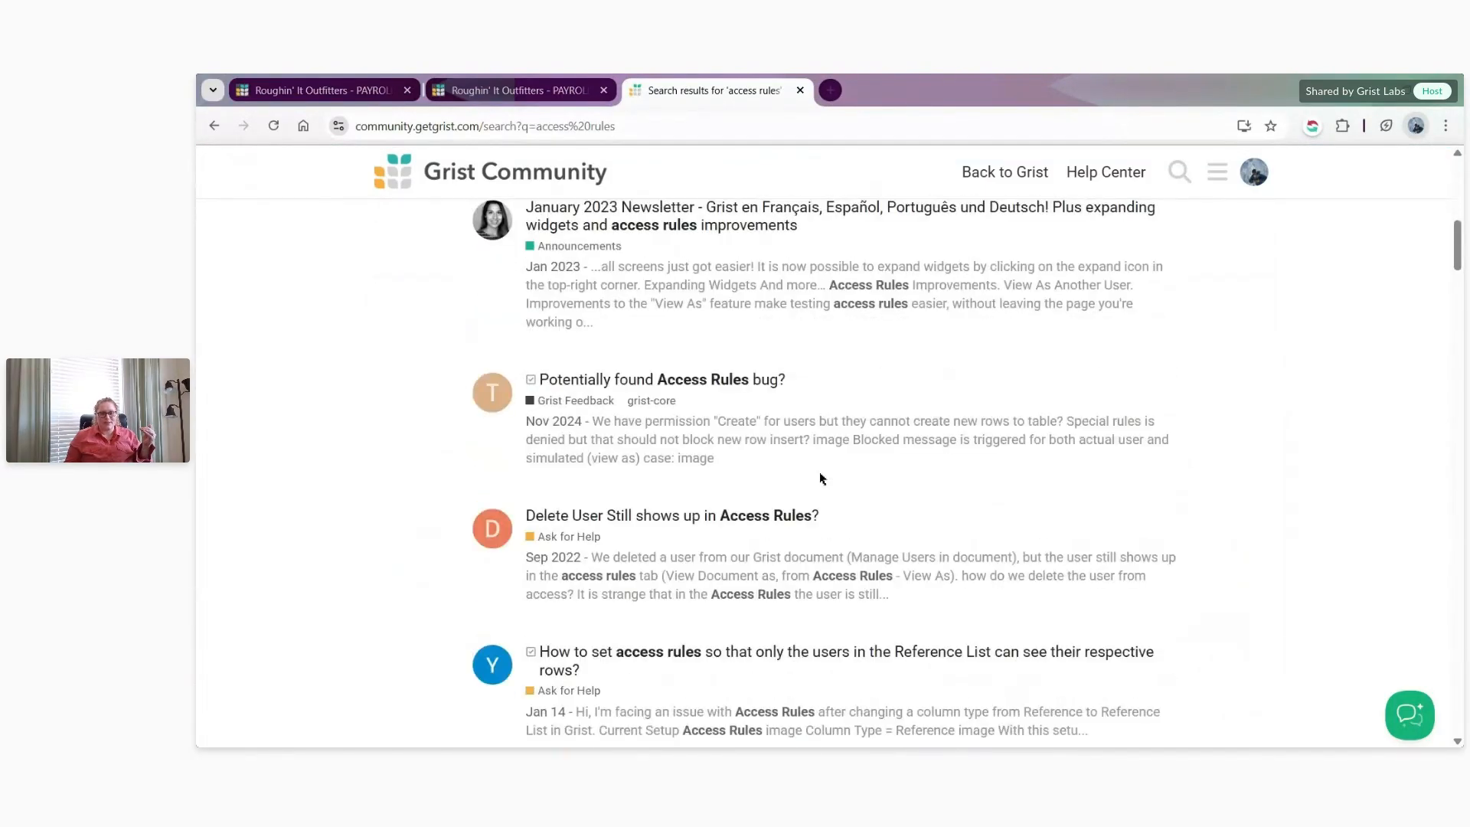
- Refine the forum search to "access rules reference list", and close the community page to return to the payroll document
{"action": "scroll", "coordinate": [822, 479], "scroll_direction": "up", "scroll_amount": 5}
{"action": "scroll", "coordinate": [810, 479], "scroll_direction": "up", "scroll_amount": 4}
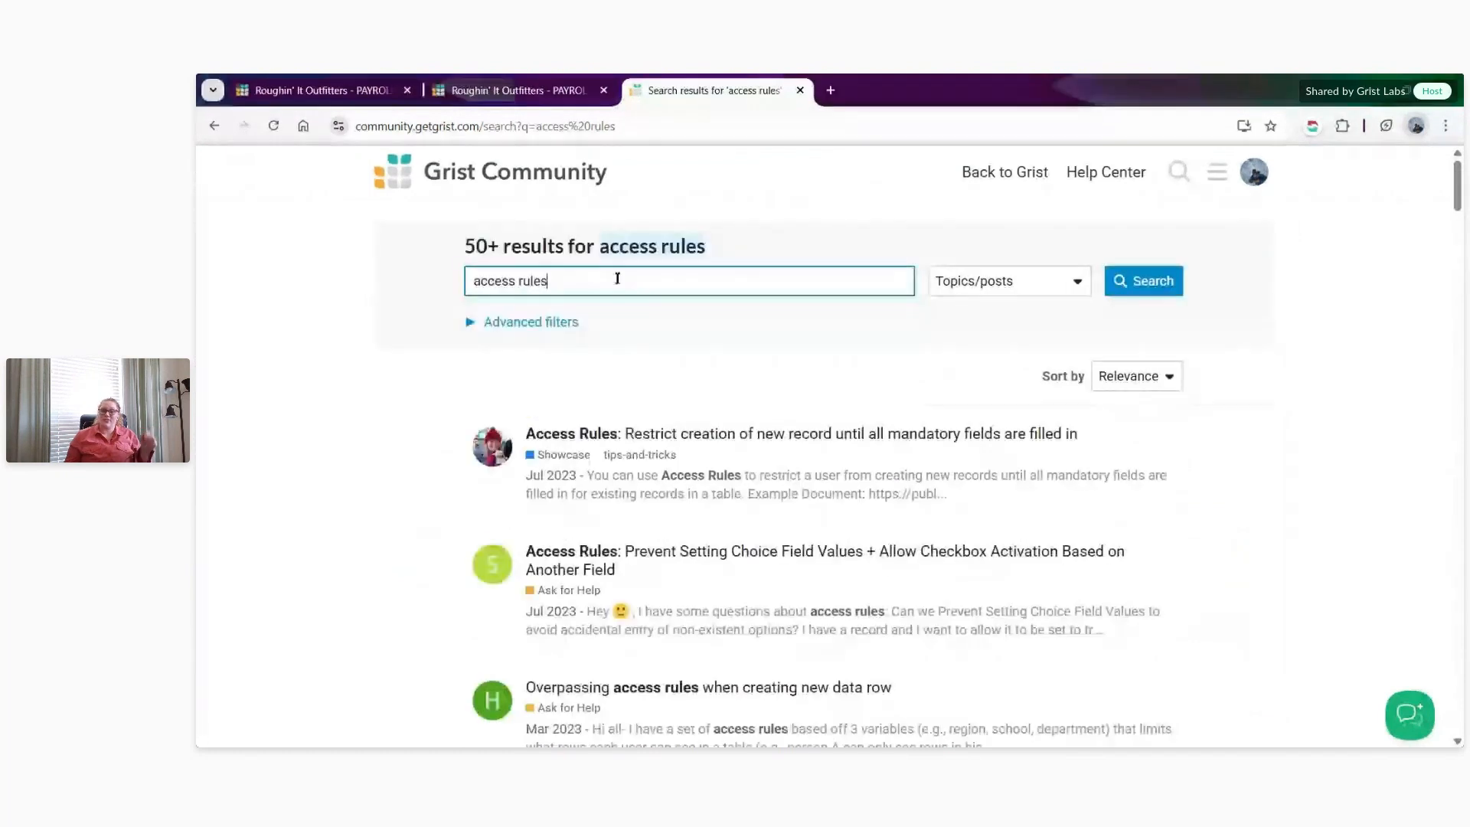
{"action": "type", "text": "reference list"}
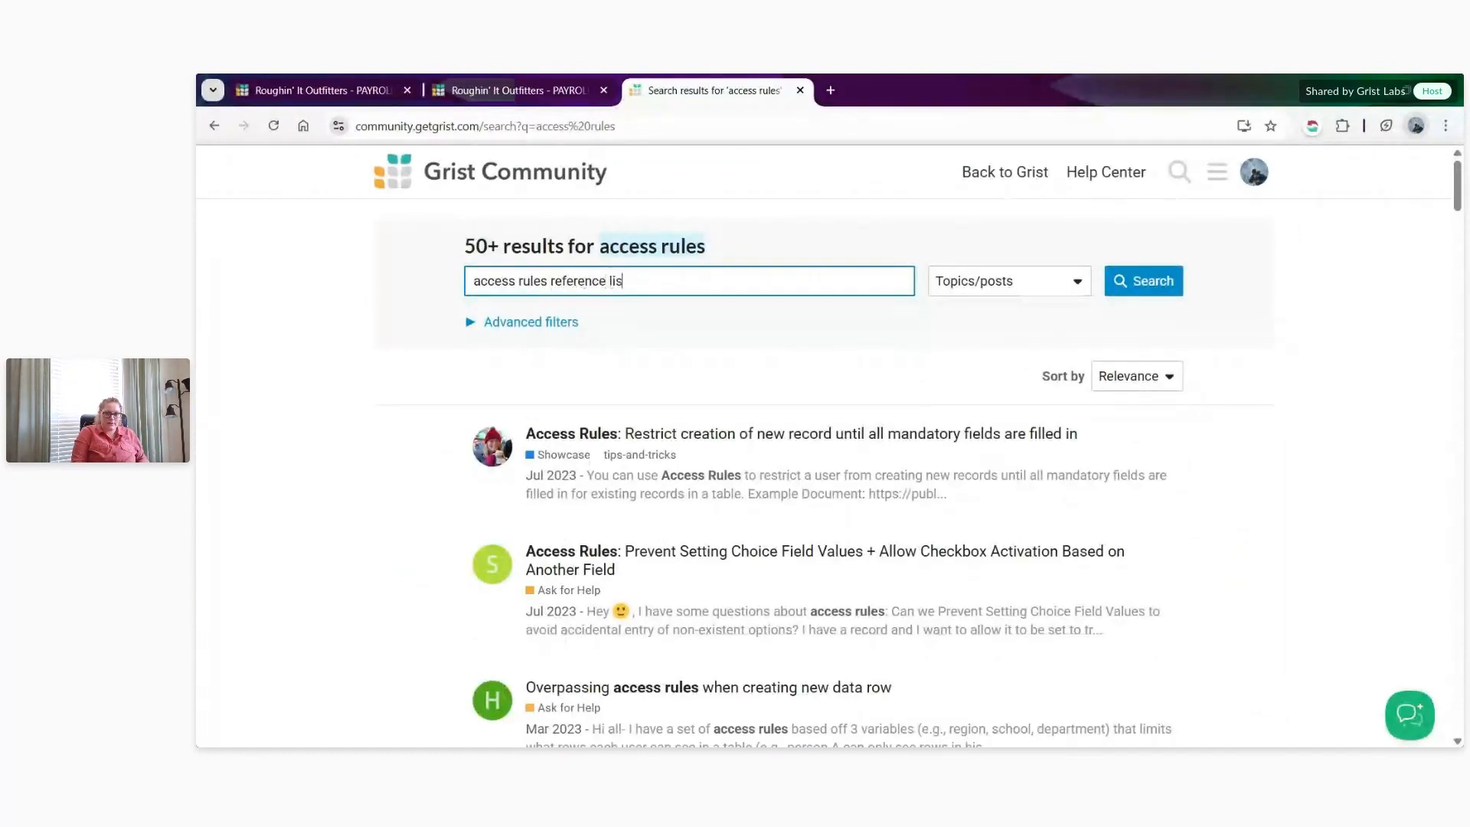
{"action": "key", "text": "Return"}
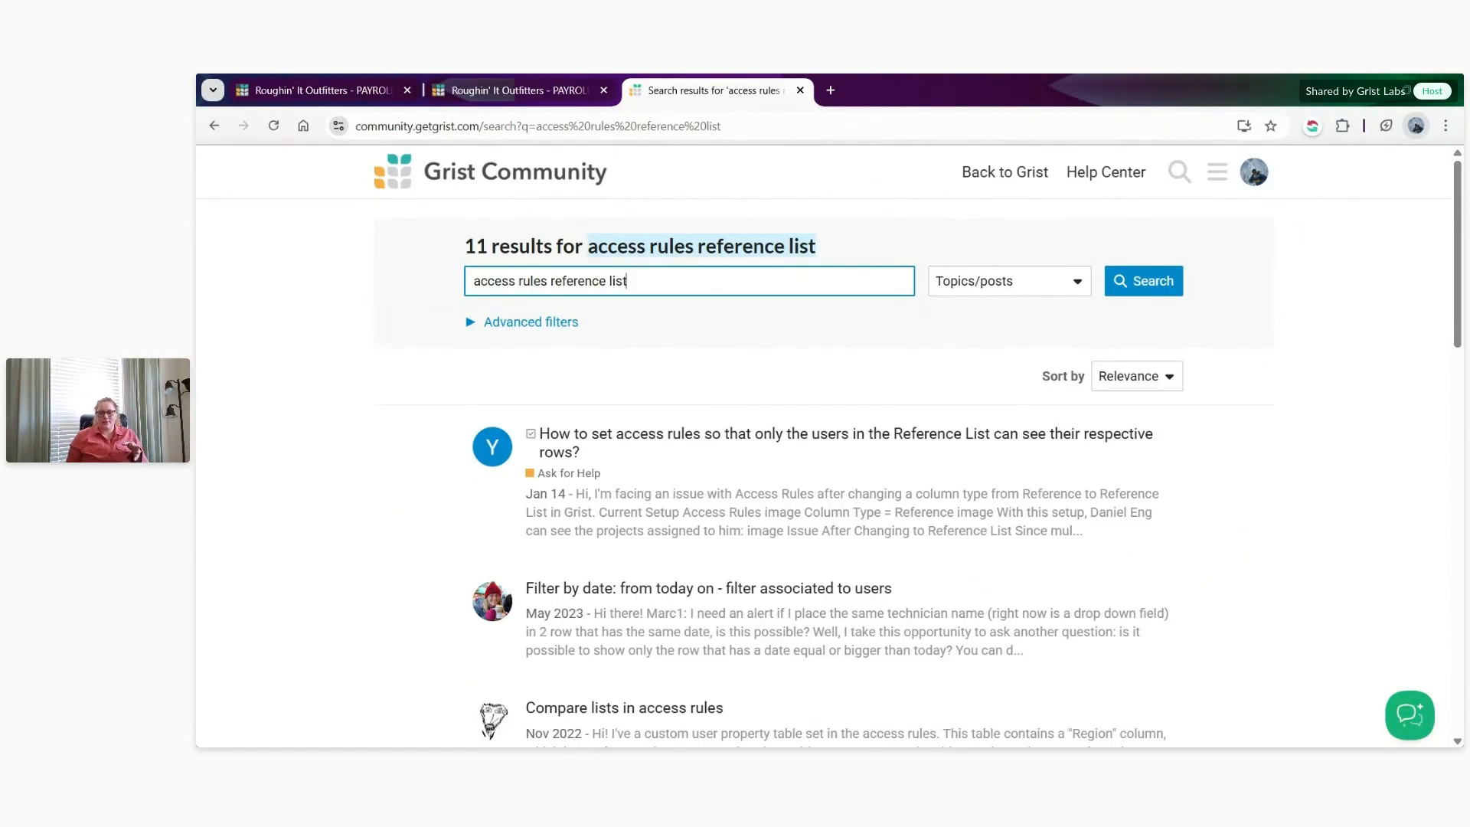
{"action": "key", "text": "ctrl+w"}
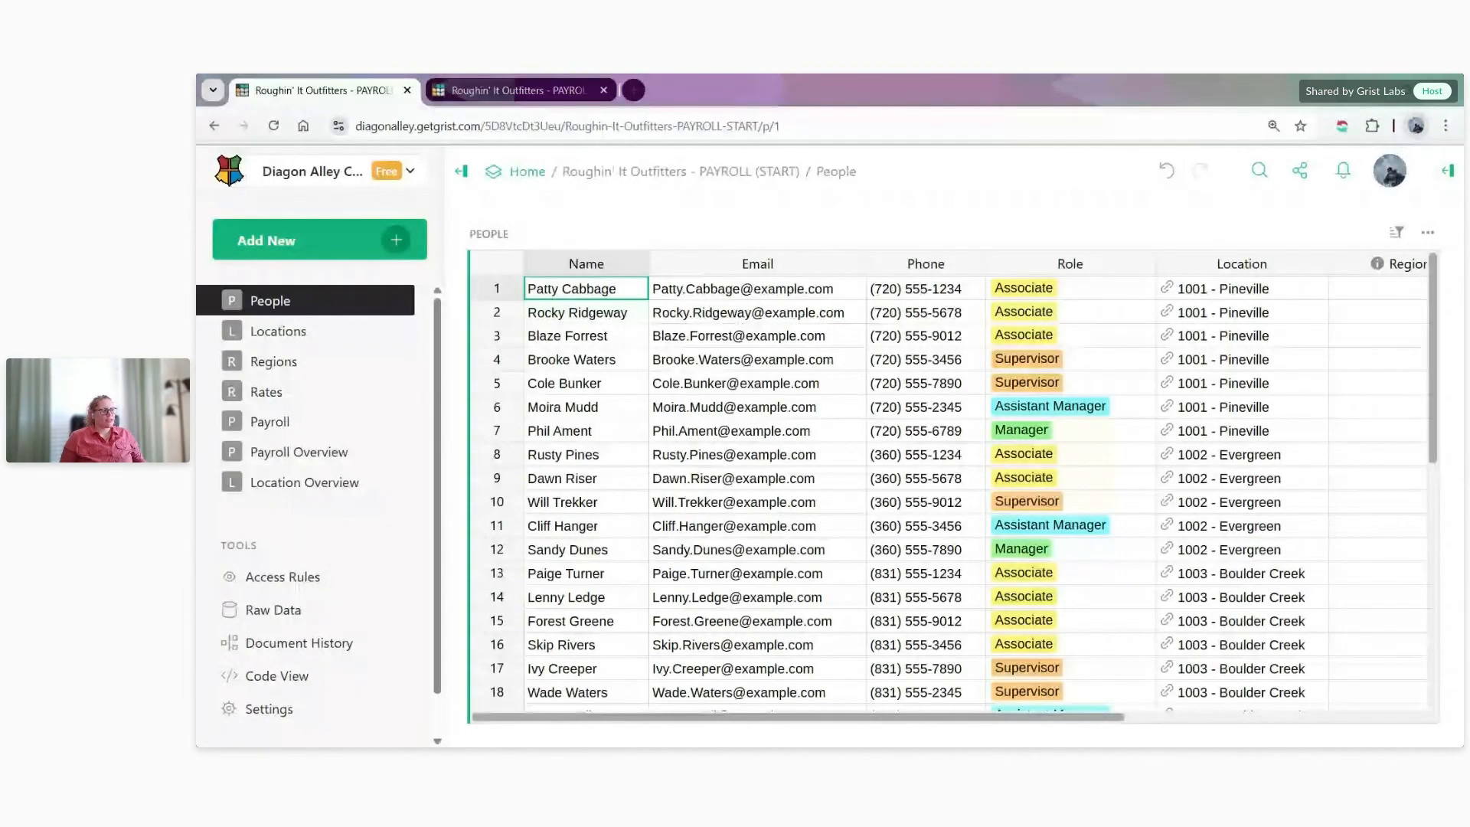